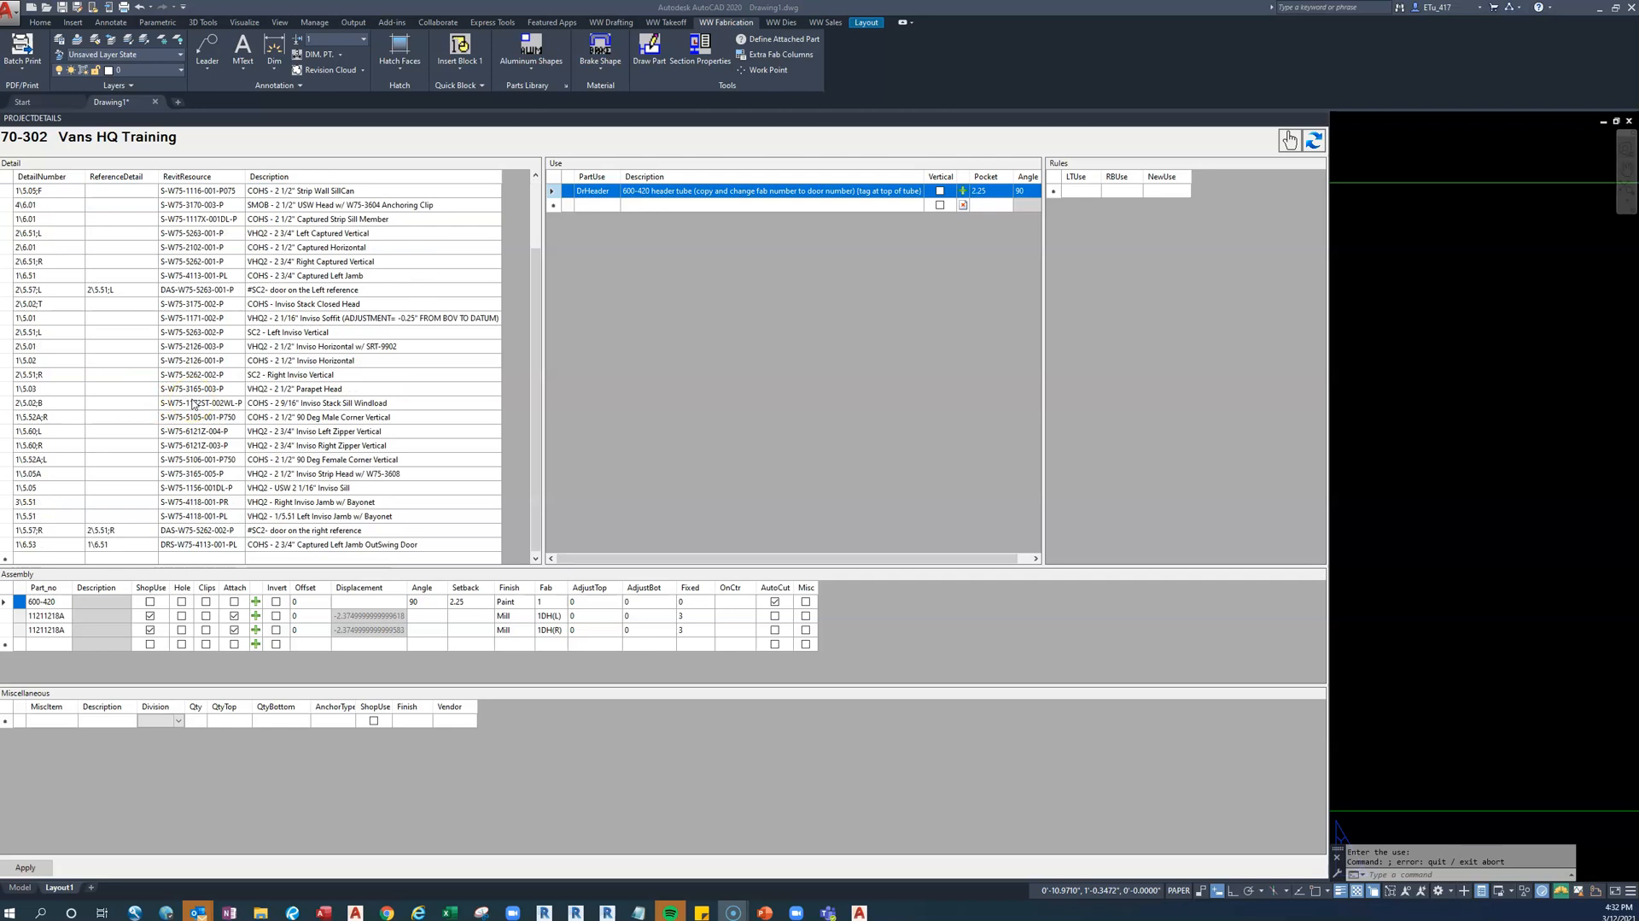
Switch to the Intersection_Report workbook in Excel and review the Intersections and Intersections_Without_Data sheets for family names lacking takeoff data
{"action": "left_click", "coordinate": [196, 408]}
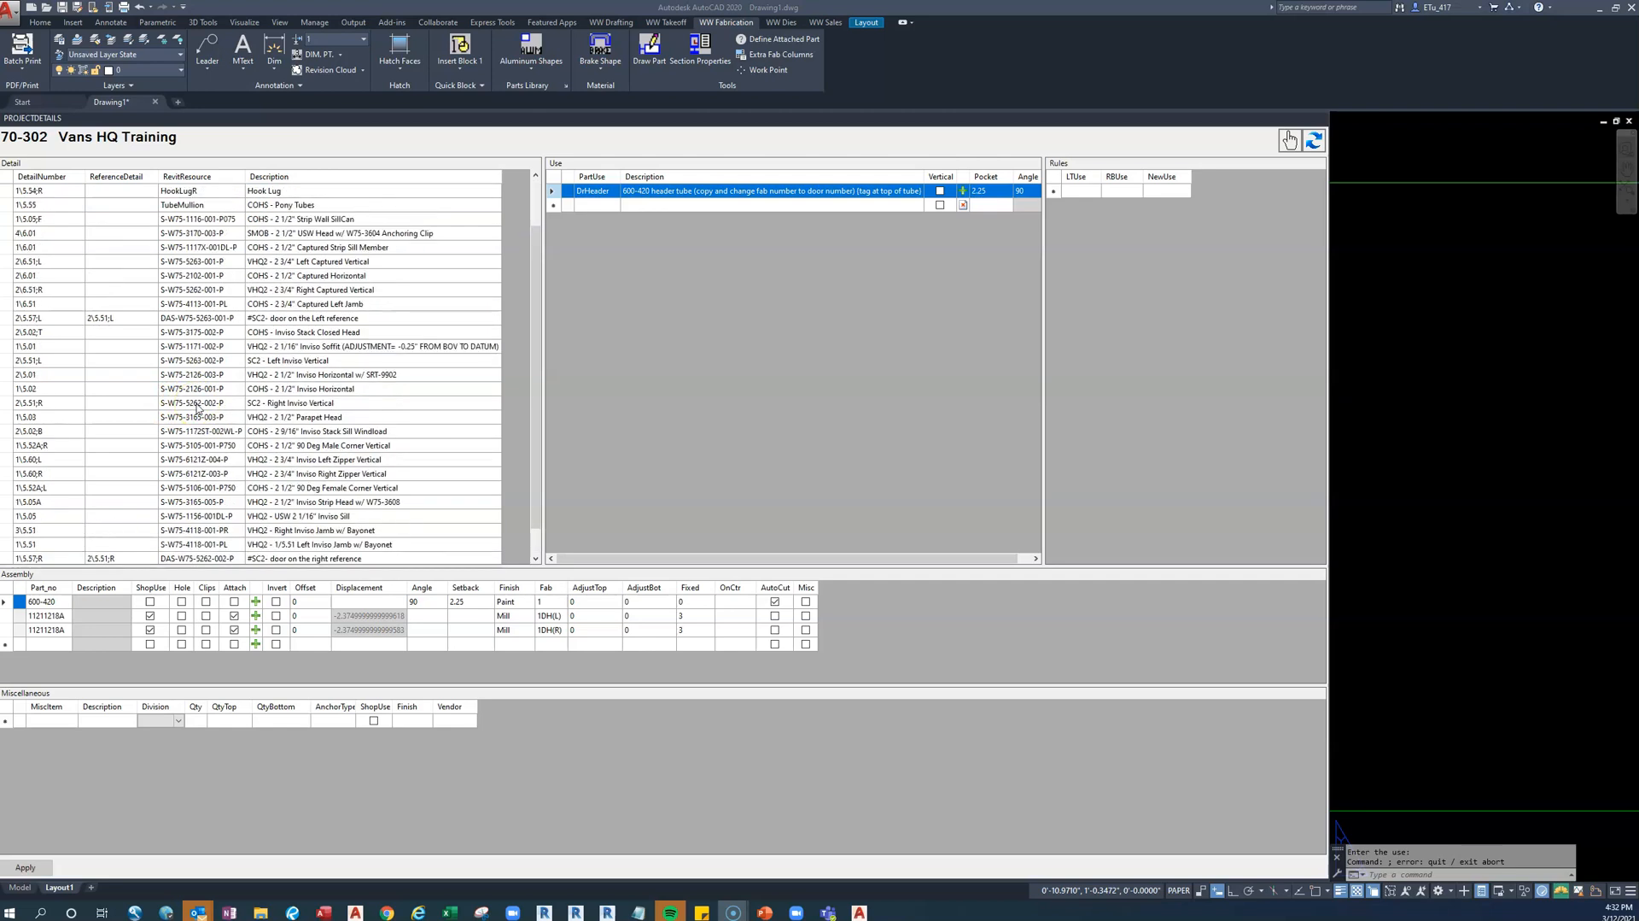
{"action": "left_click", "coordinate": [213, 434]}
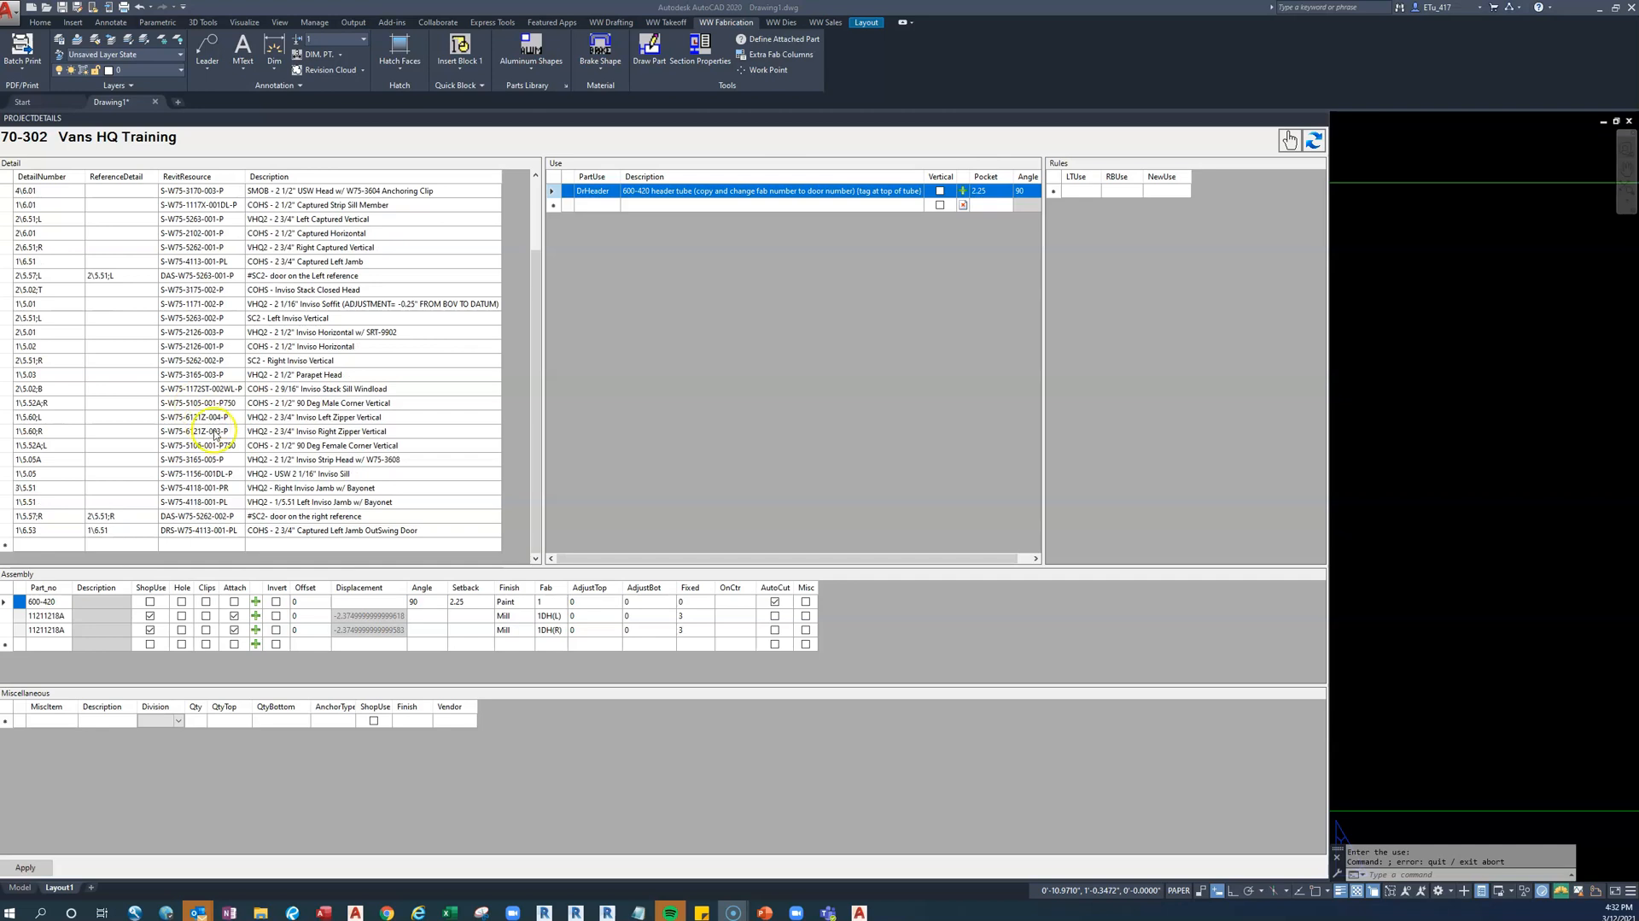
{"action": "left_click", "coordinate": [450, 912]}
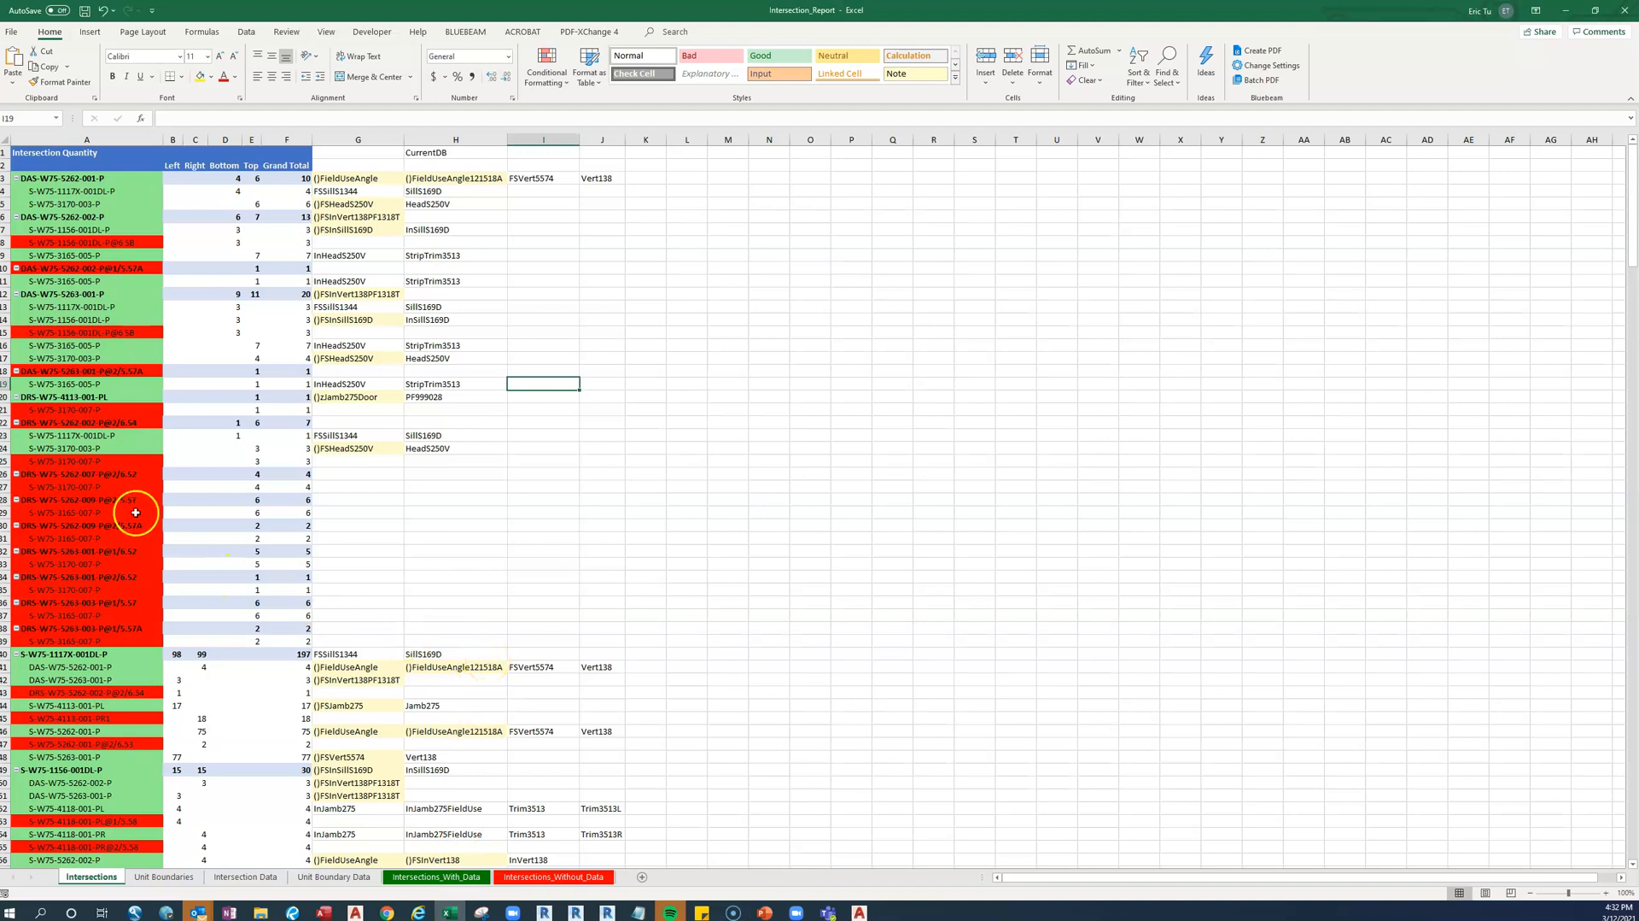
{"action": "left_click", "coordinate": [536, 879]}
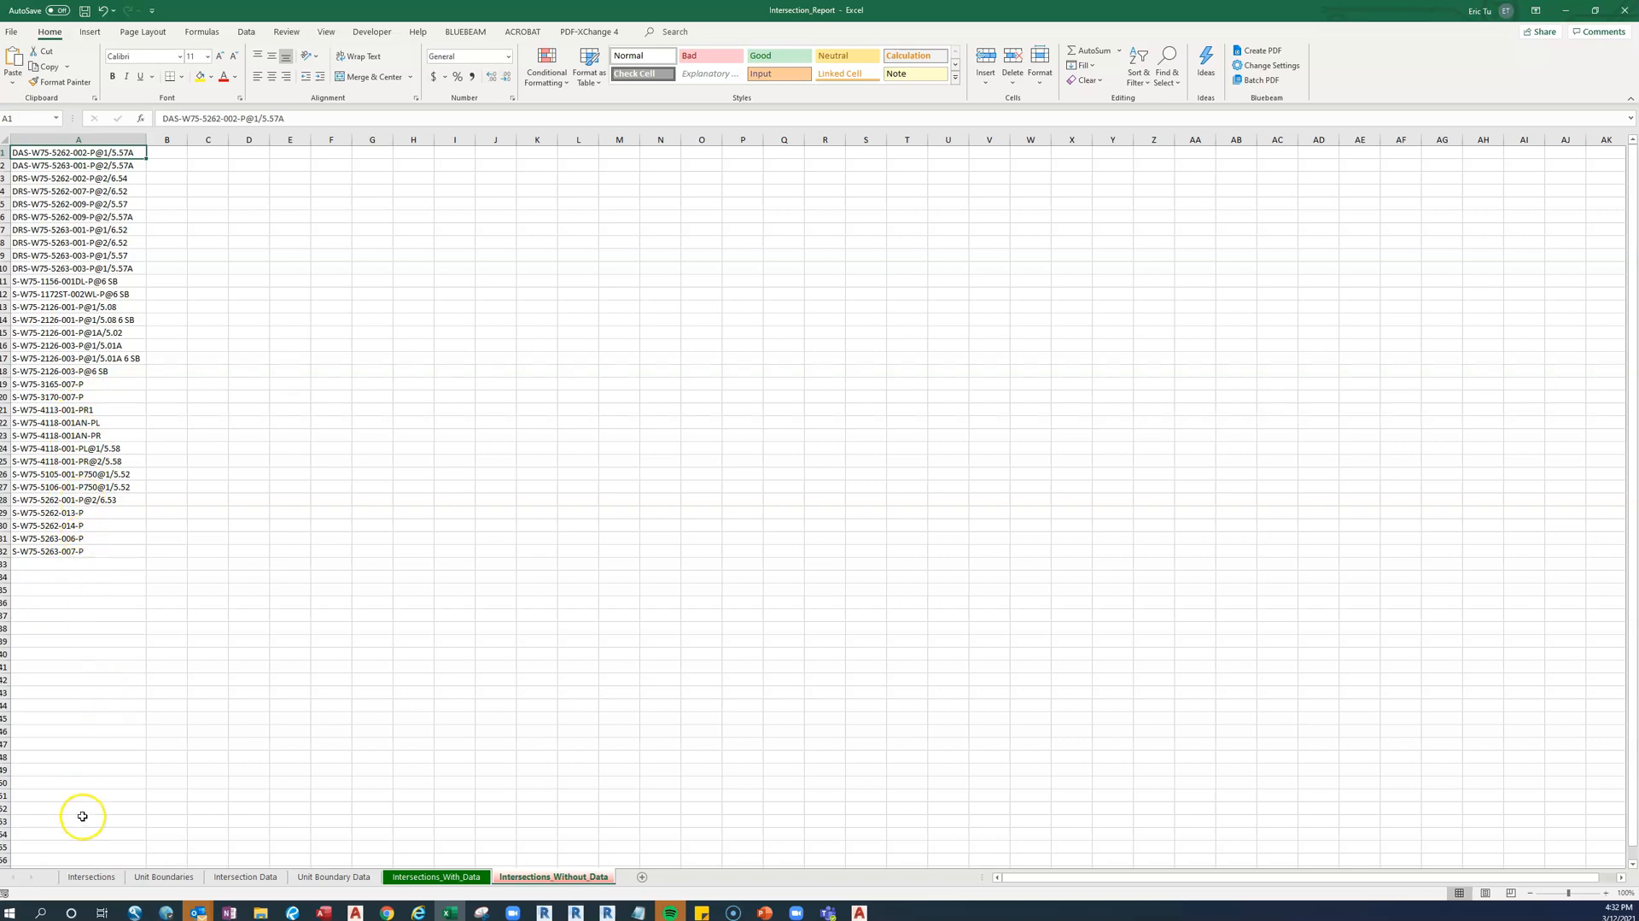
{"action": "left_click", "coordinate": [85, 877]}
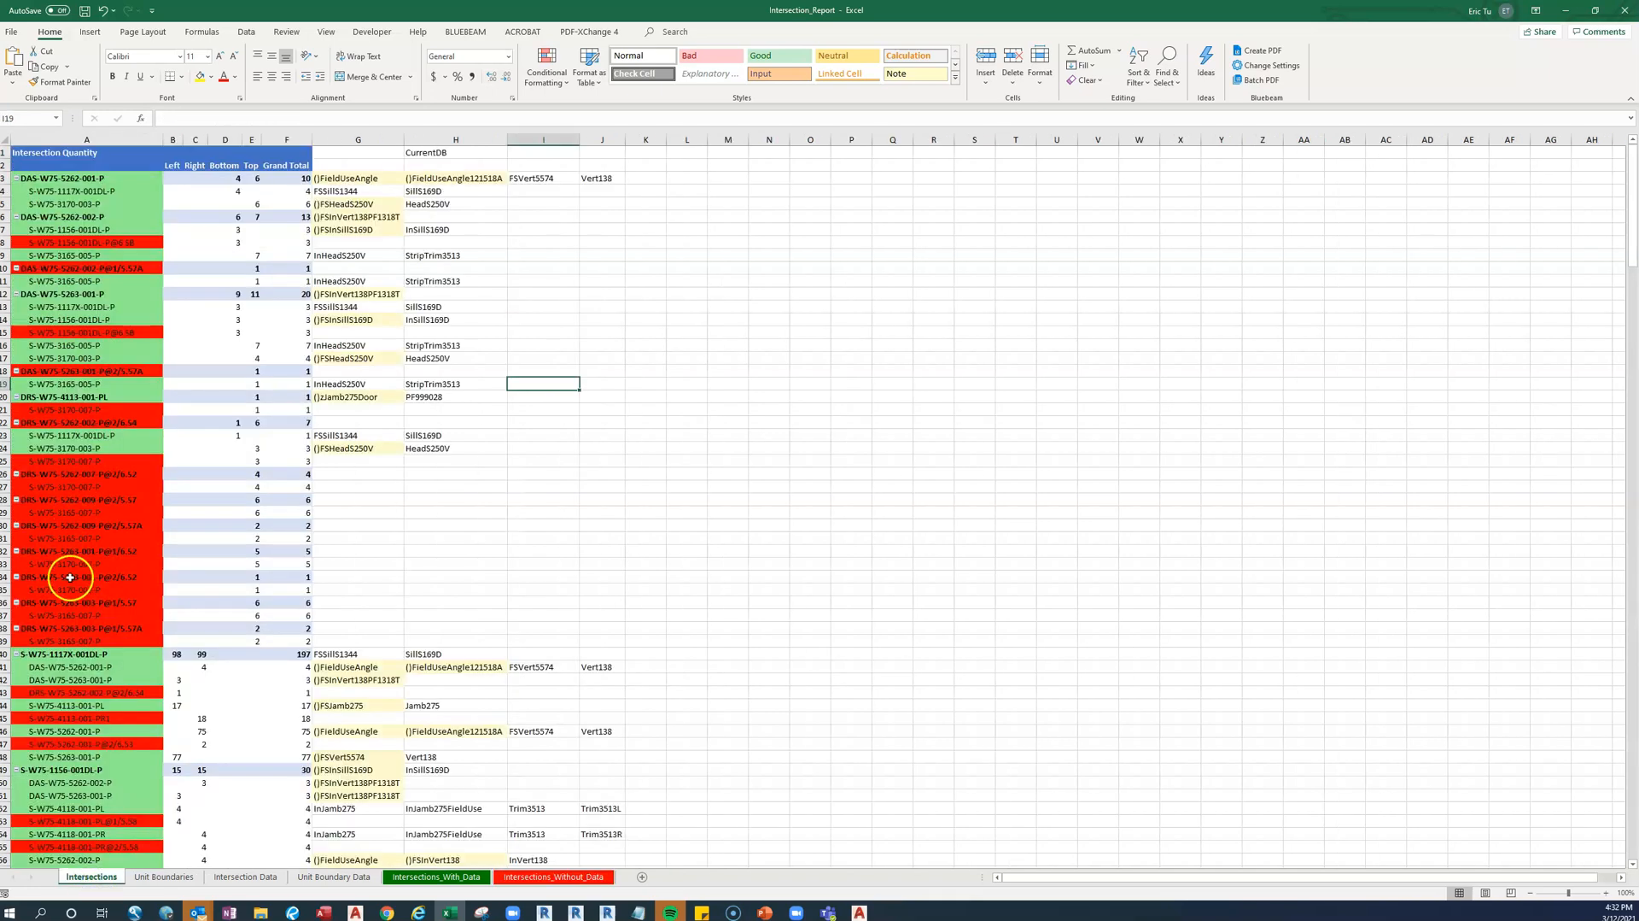
{"action": "left_click", "coordinate": [531, 879]}
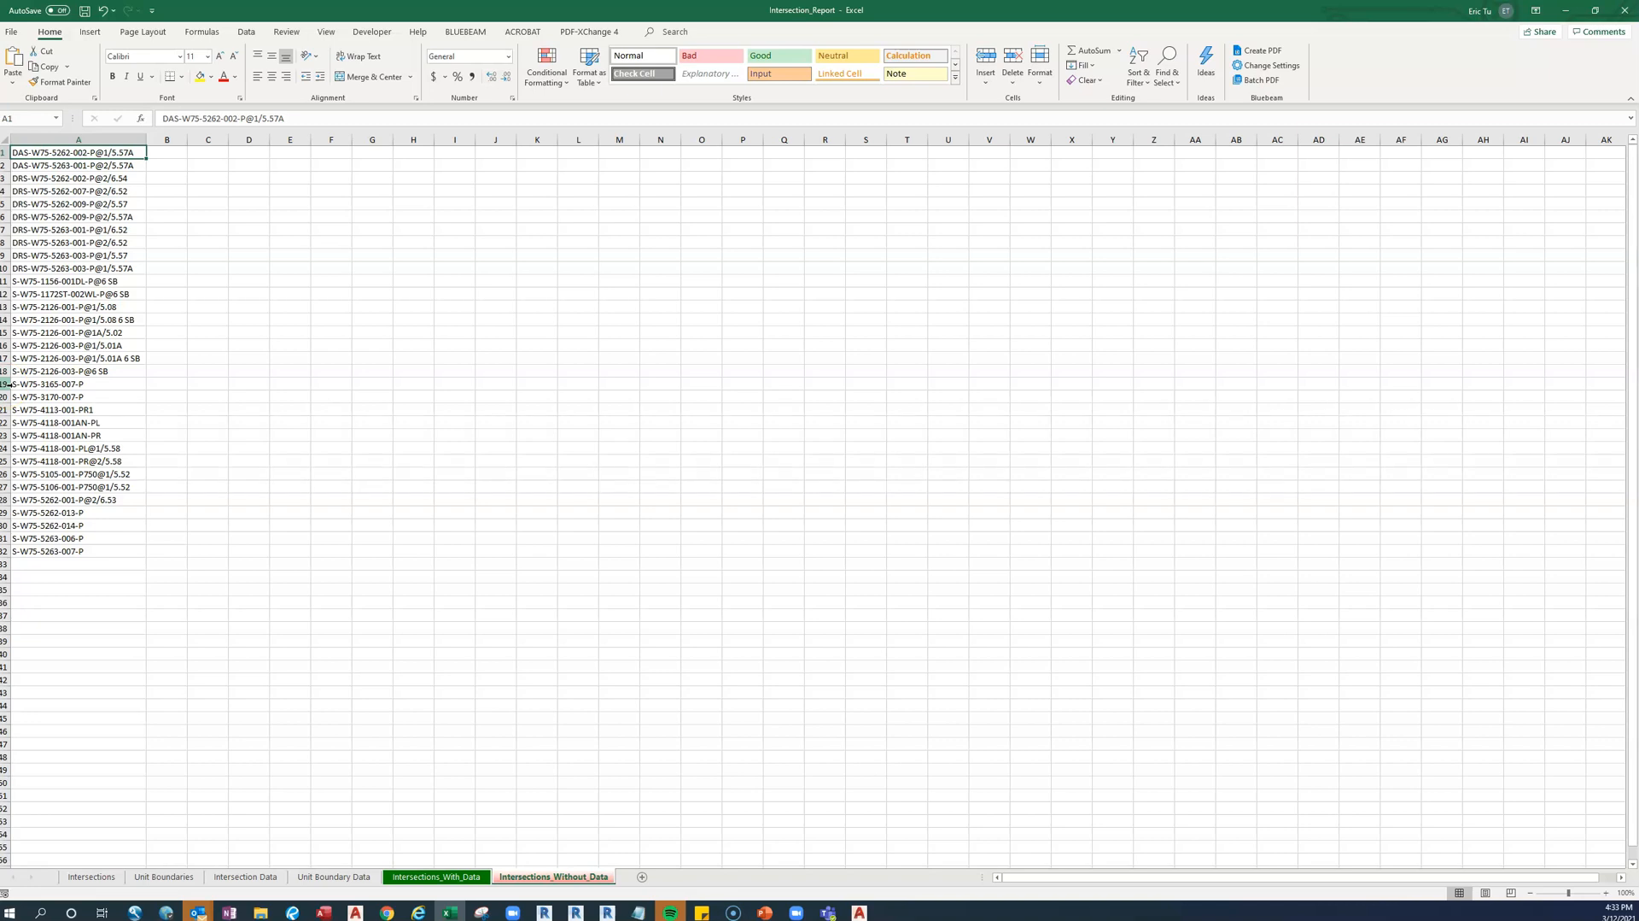
{"action": "left_click", "coordinate": [7, 384]}
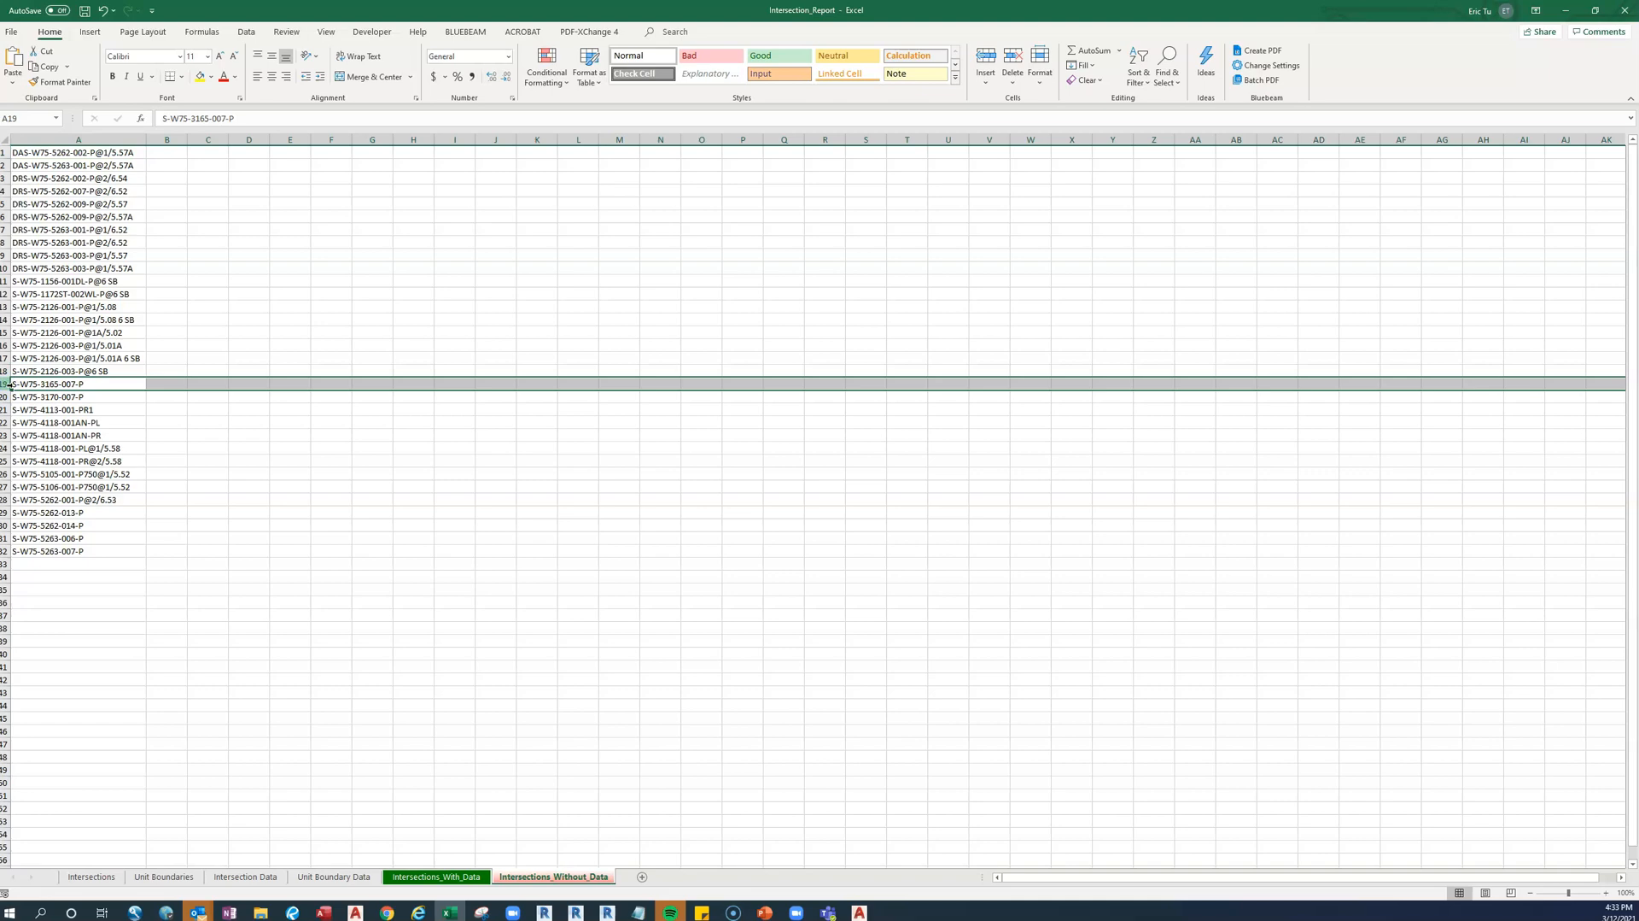
{"action": "left_click", "coordinate": [67, 385]}
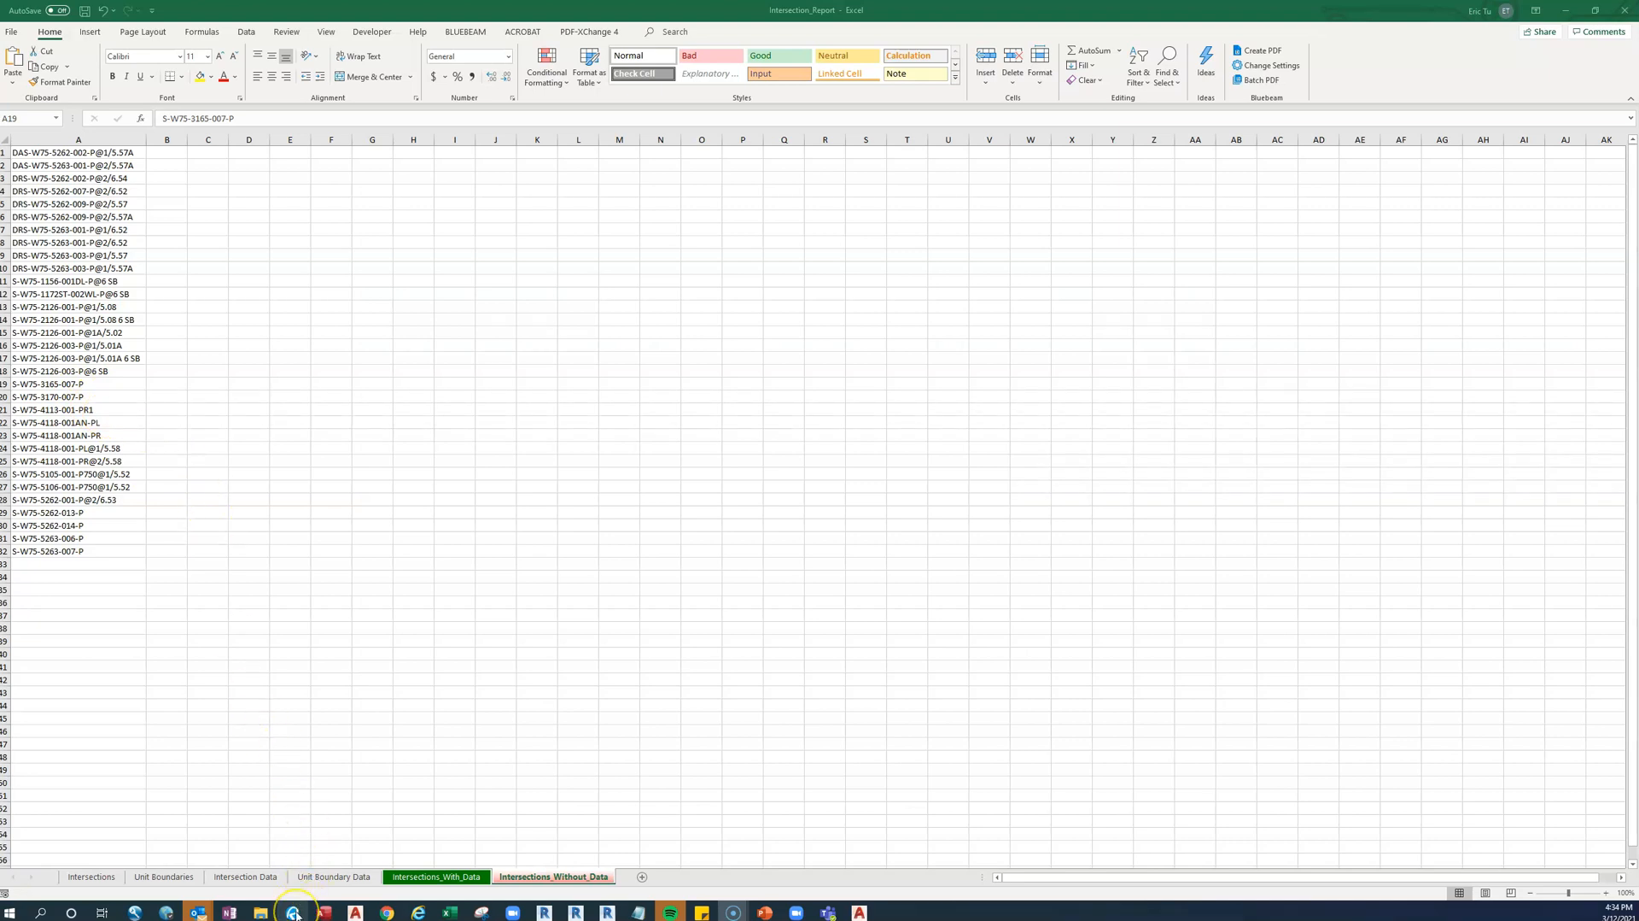
Switch to Revu and search the VHQ2-2021-01-15_ForConstruction_Delta4 drawings for S-W75-3170-007
{"action": "mouse_move", "coordinate": [294, 908]}
{"action": "left_click", "coordinate": [299, 875]}
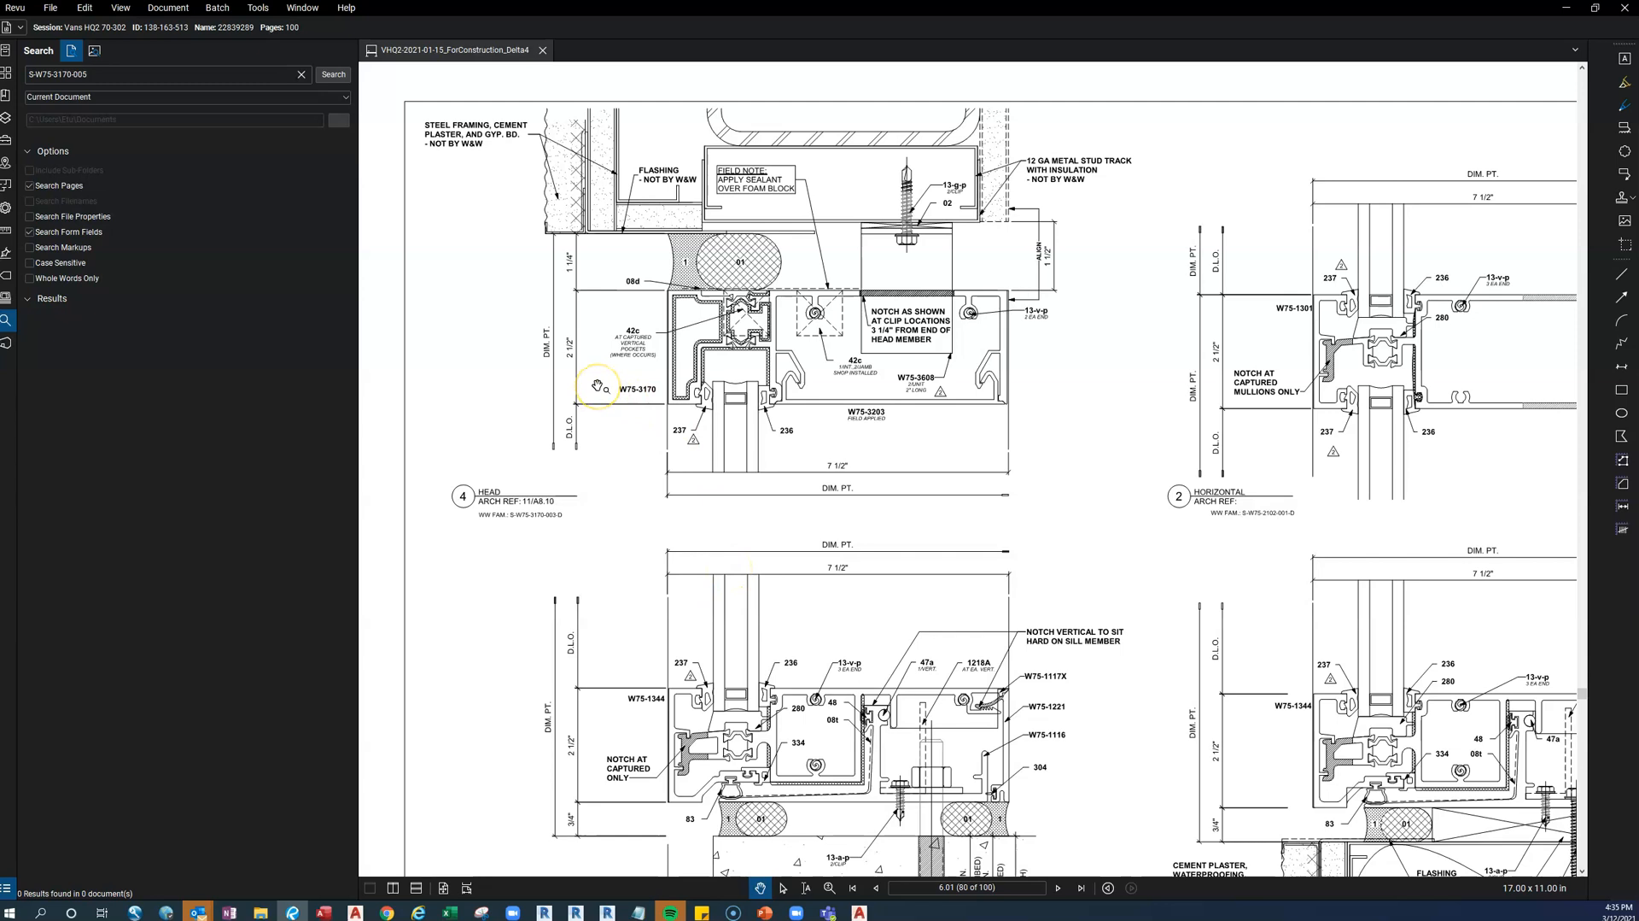
{"action": "triple_click", "coordinate": [109, 73]}
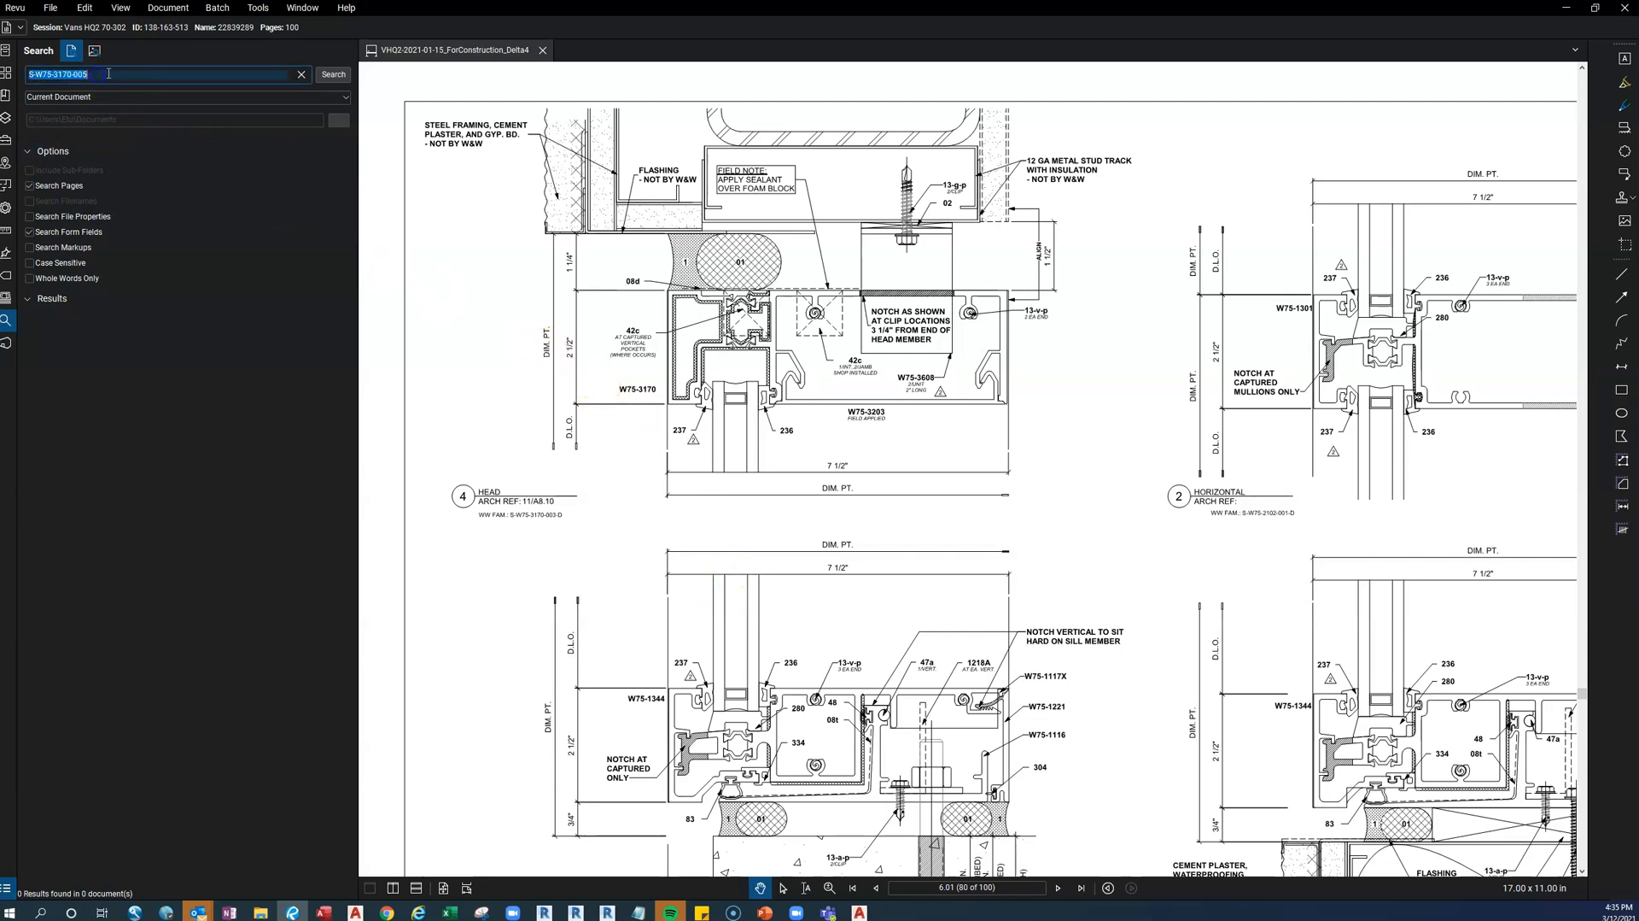
{"action": "left_click", "coordinate": [108, 74]}
{"action": "key", "text": "BackSpace"}
{"action": "type", "text": "7"}
{"action": "key", "text": "Return"}
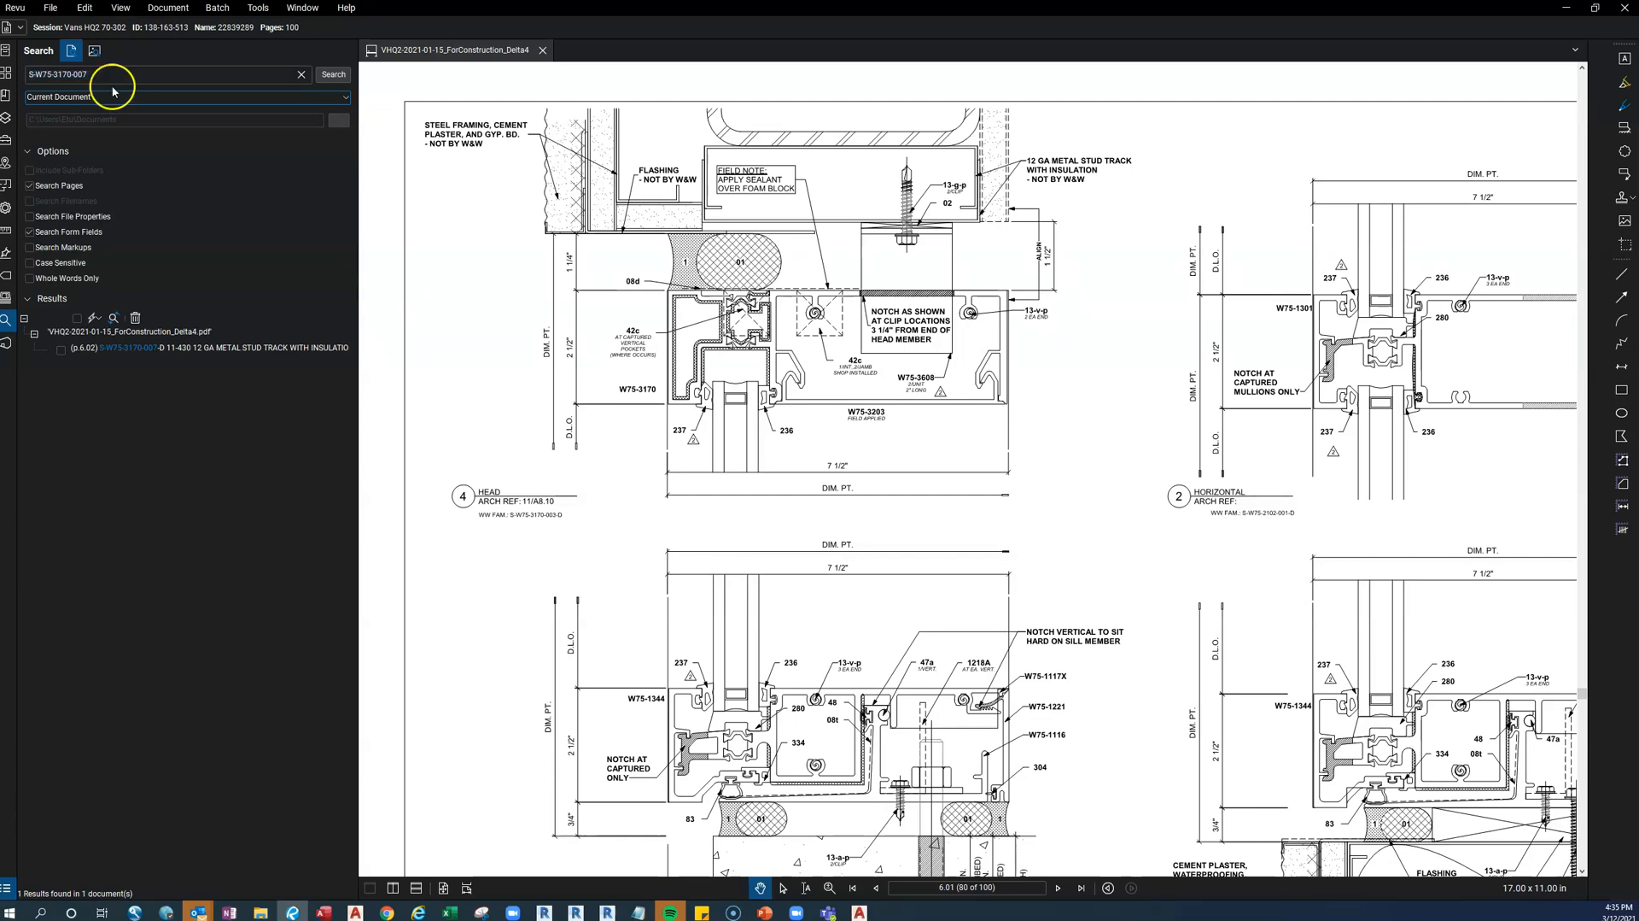
Open the search result on sheet 6.02 and examine the ground floor door head detail
{"action": "left_click", "coordinate": [192, 351]}
{"action": "scroll", "coordinate": [1051, 560], "scroll_direction": "down", "scroll_amount": 5}
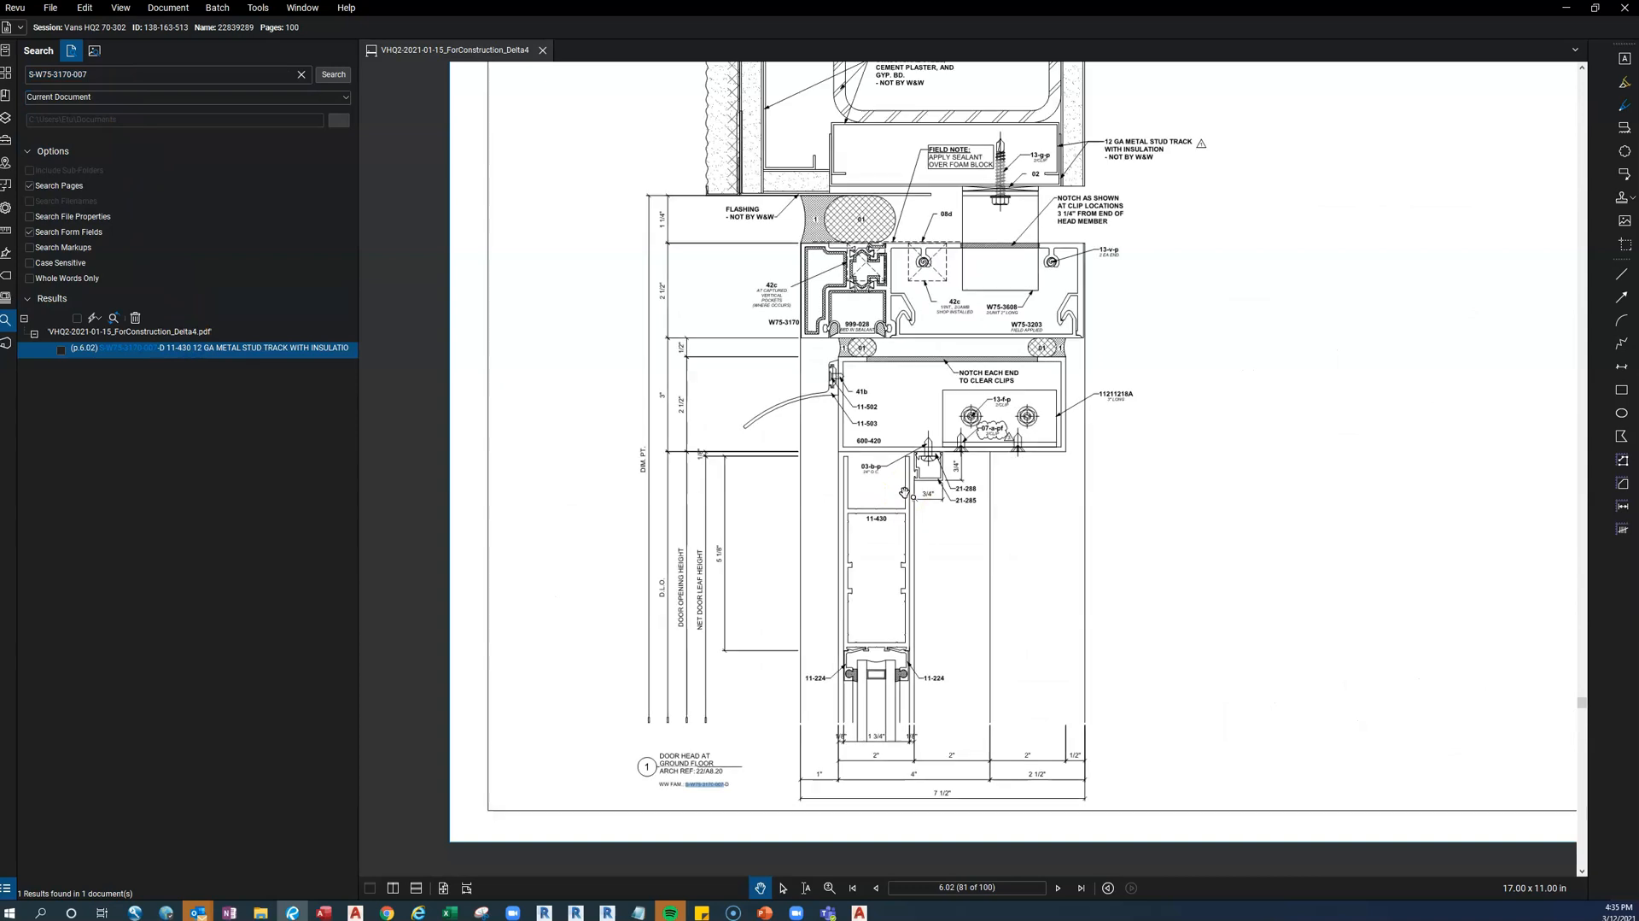
{"action": "scroll", "coordinate": [1050, 563], "scroll_direction": "up", "scroll_amount": 1}
{"action": "left_click", "coordinate": [1075, 553]}
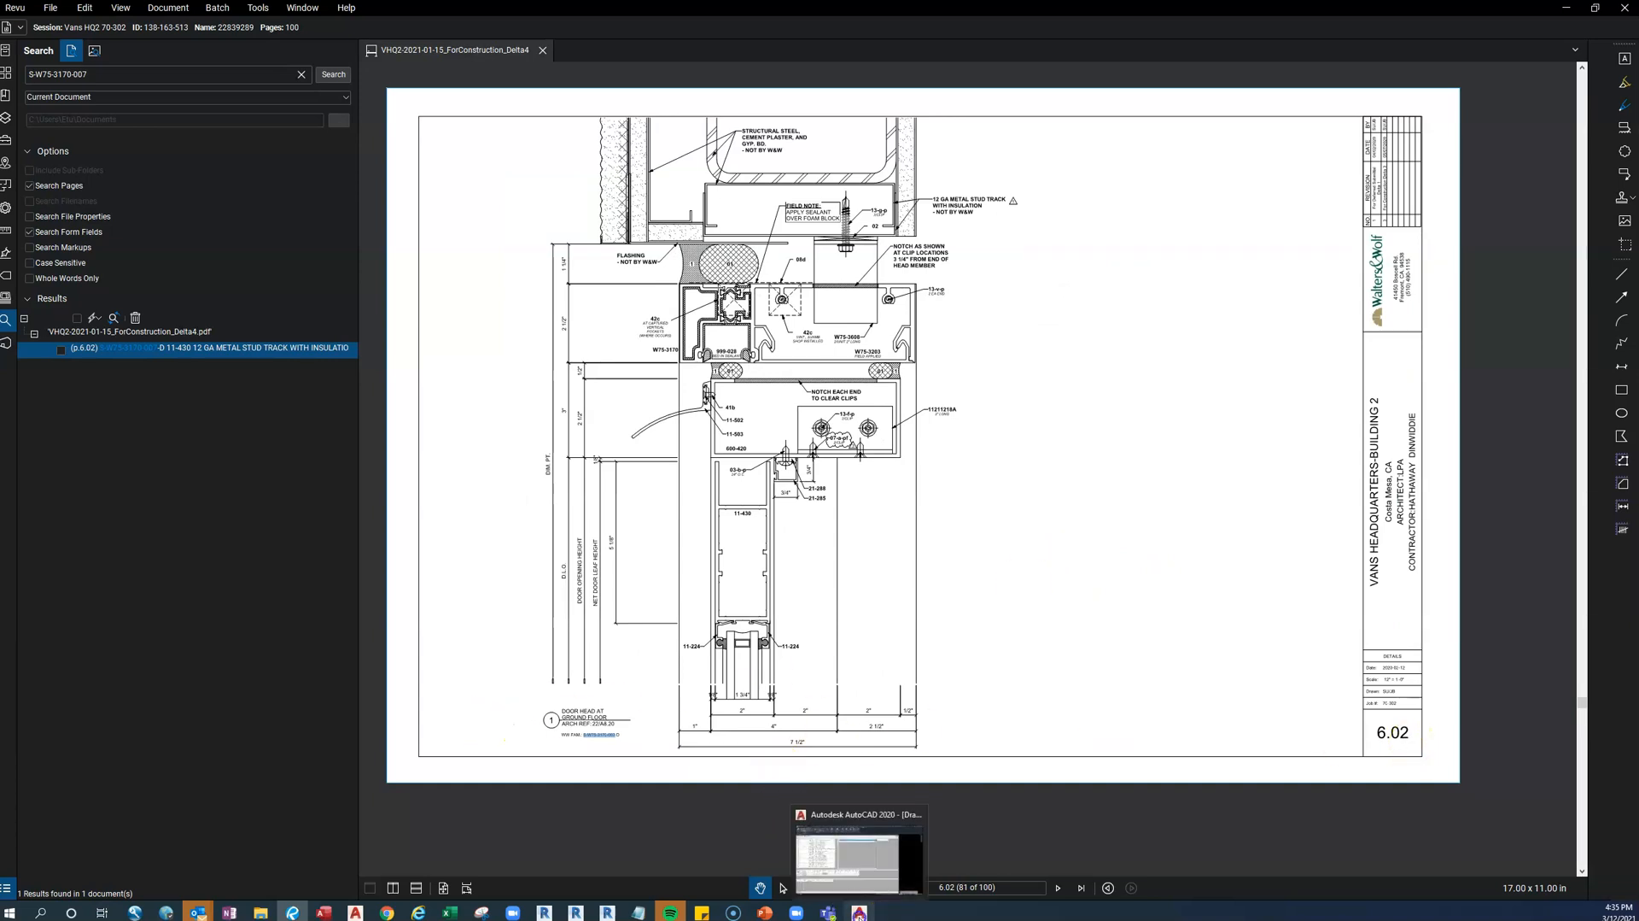
Switch to AutoCAD and add a detail row with detail number 1\6.02 and Revit resource S-W75-3170-007-P
{"action": "left_click", "coordinate": [858, 912]}
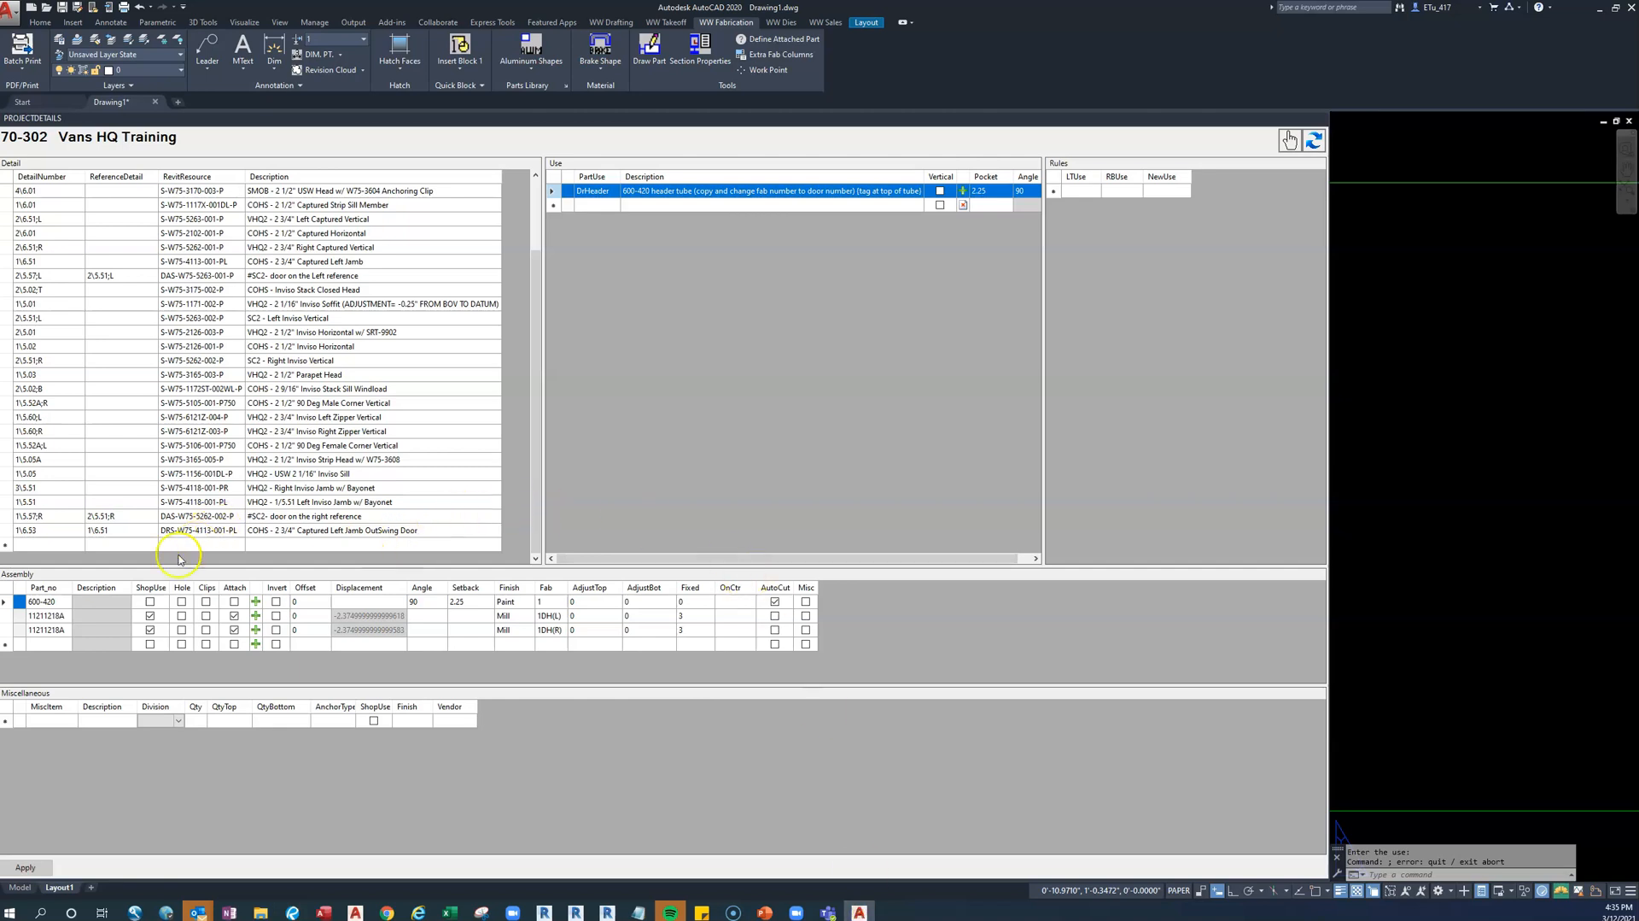
{"action": "left_click", "coordinate": [35, 544]}
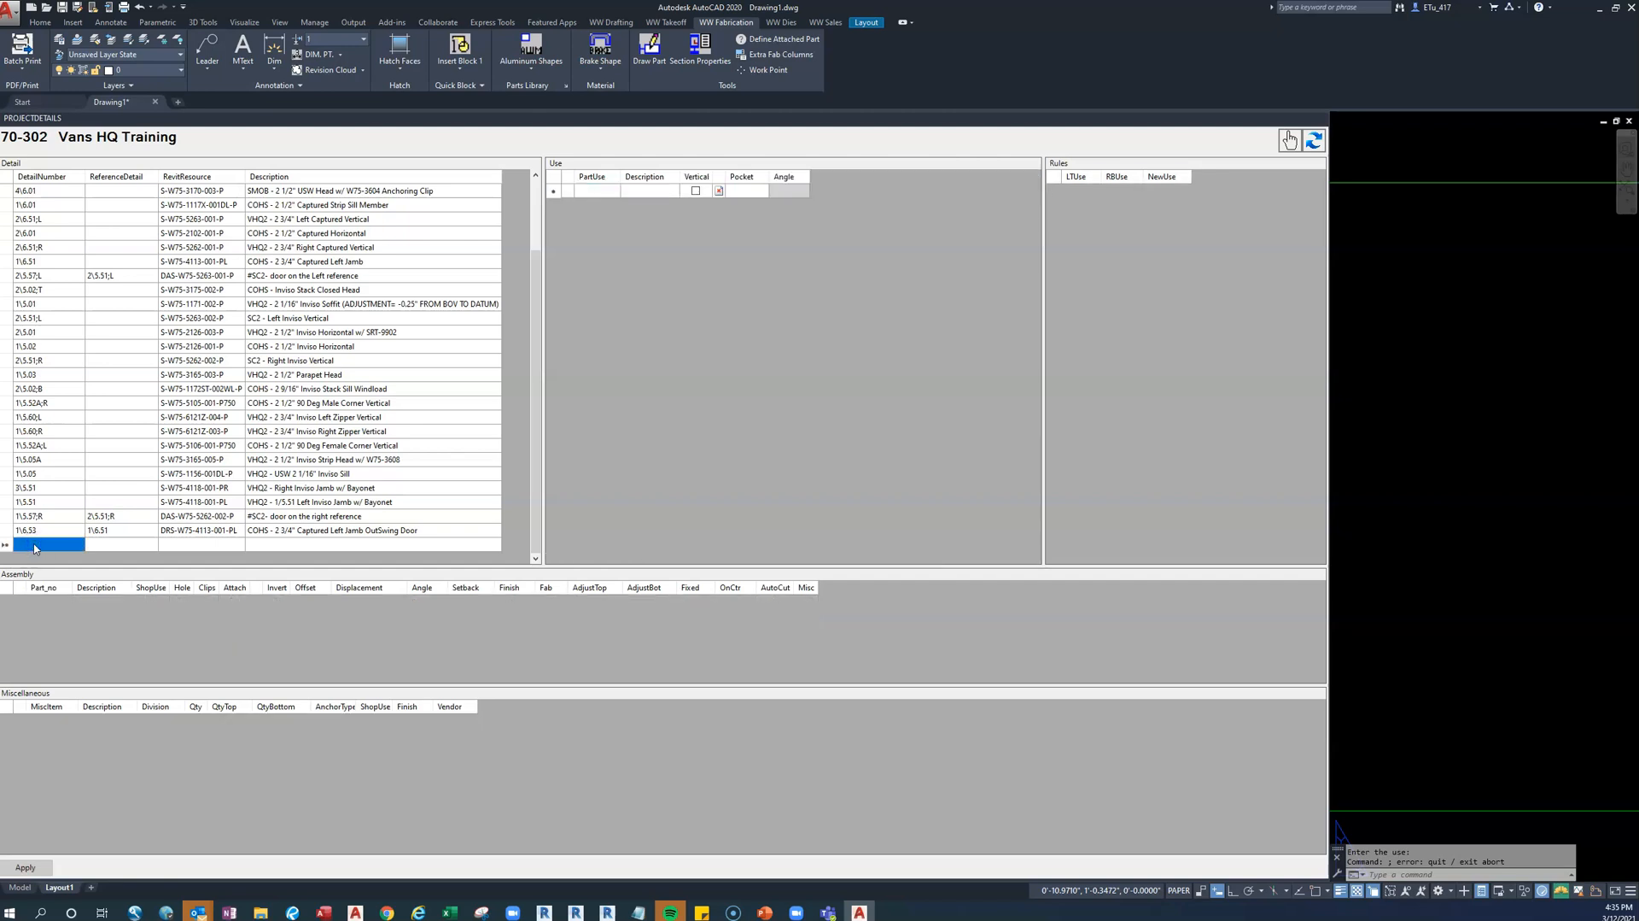
{"action": "type", "text": "1\\6.02"}
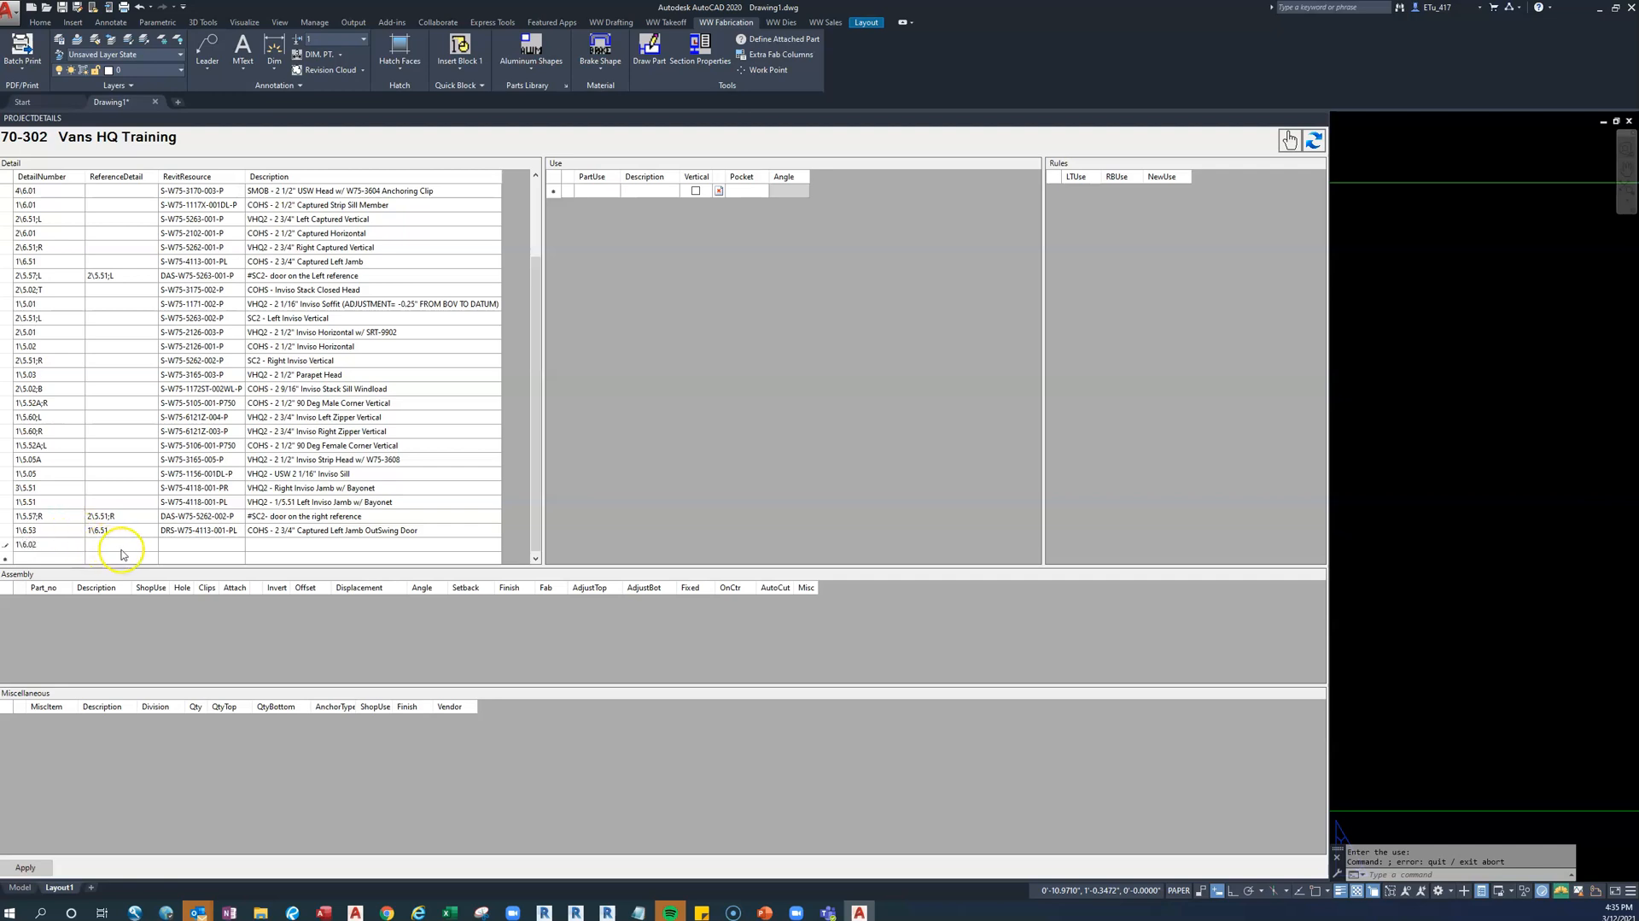
{"action": "left_click", "coordinate": [181, 547]}
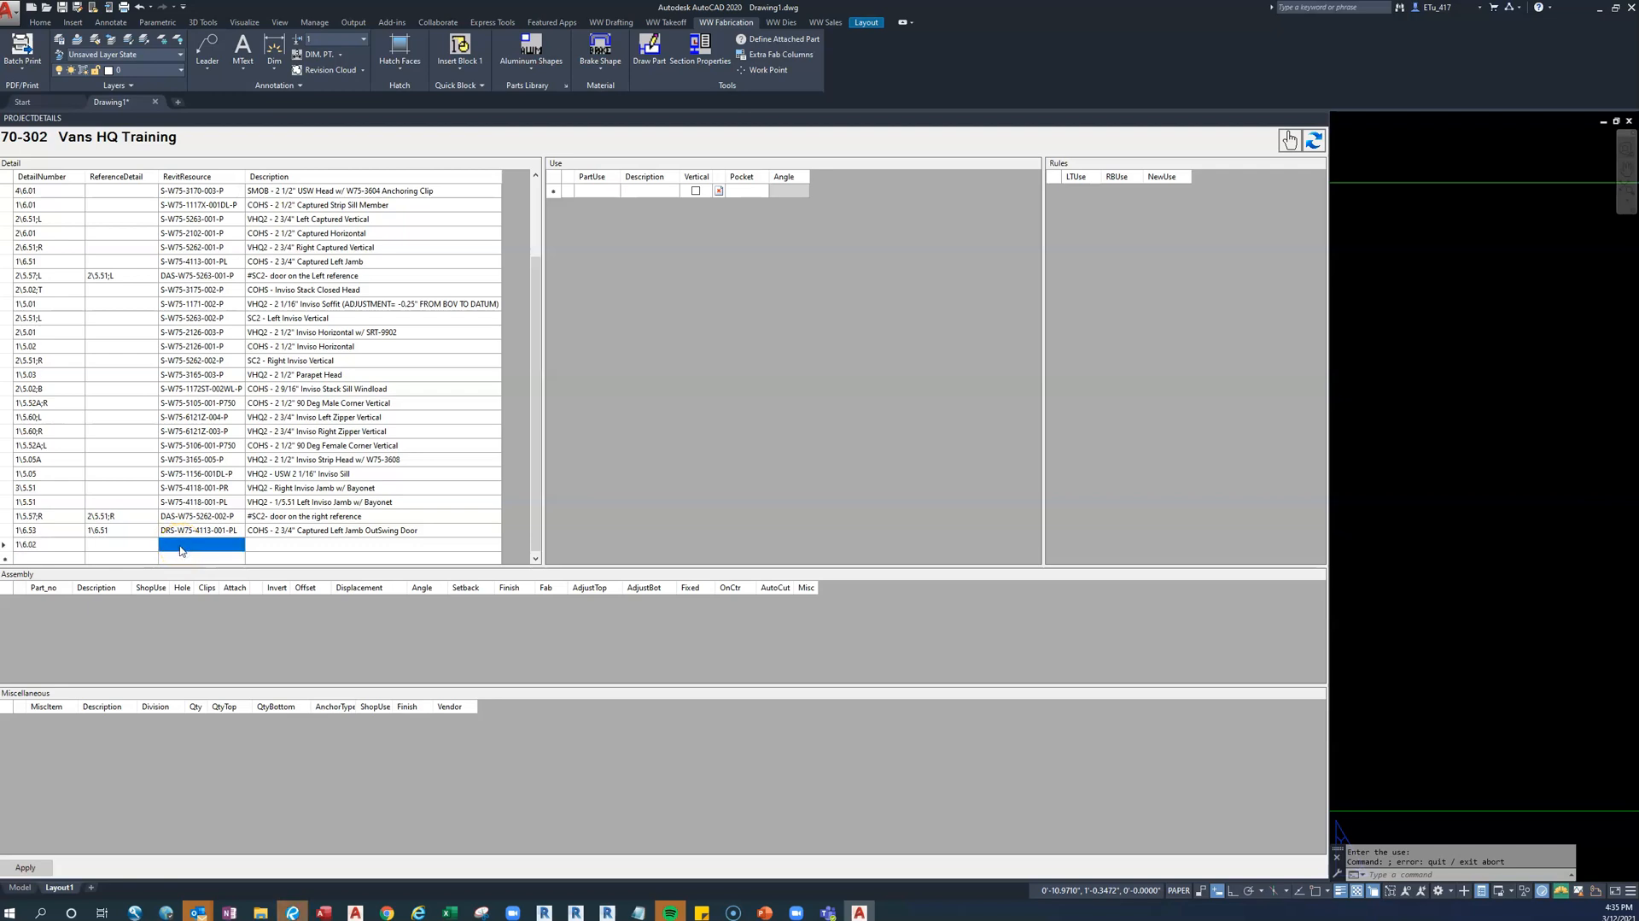
{"action": "type", "text": "S-W75-3170-007"}
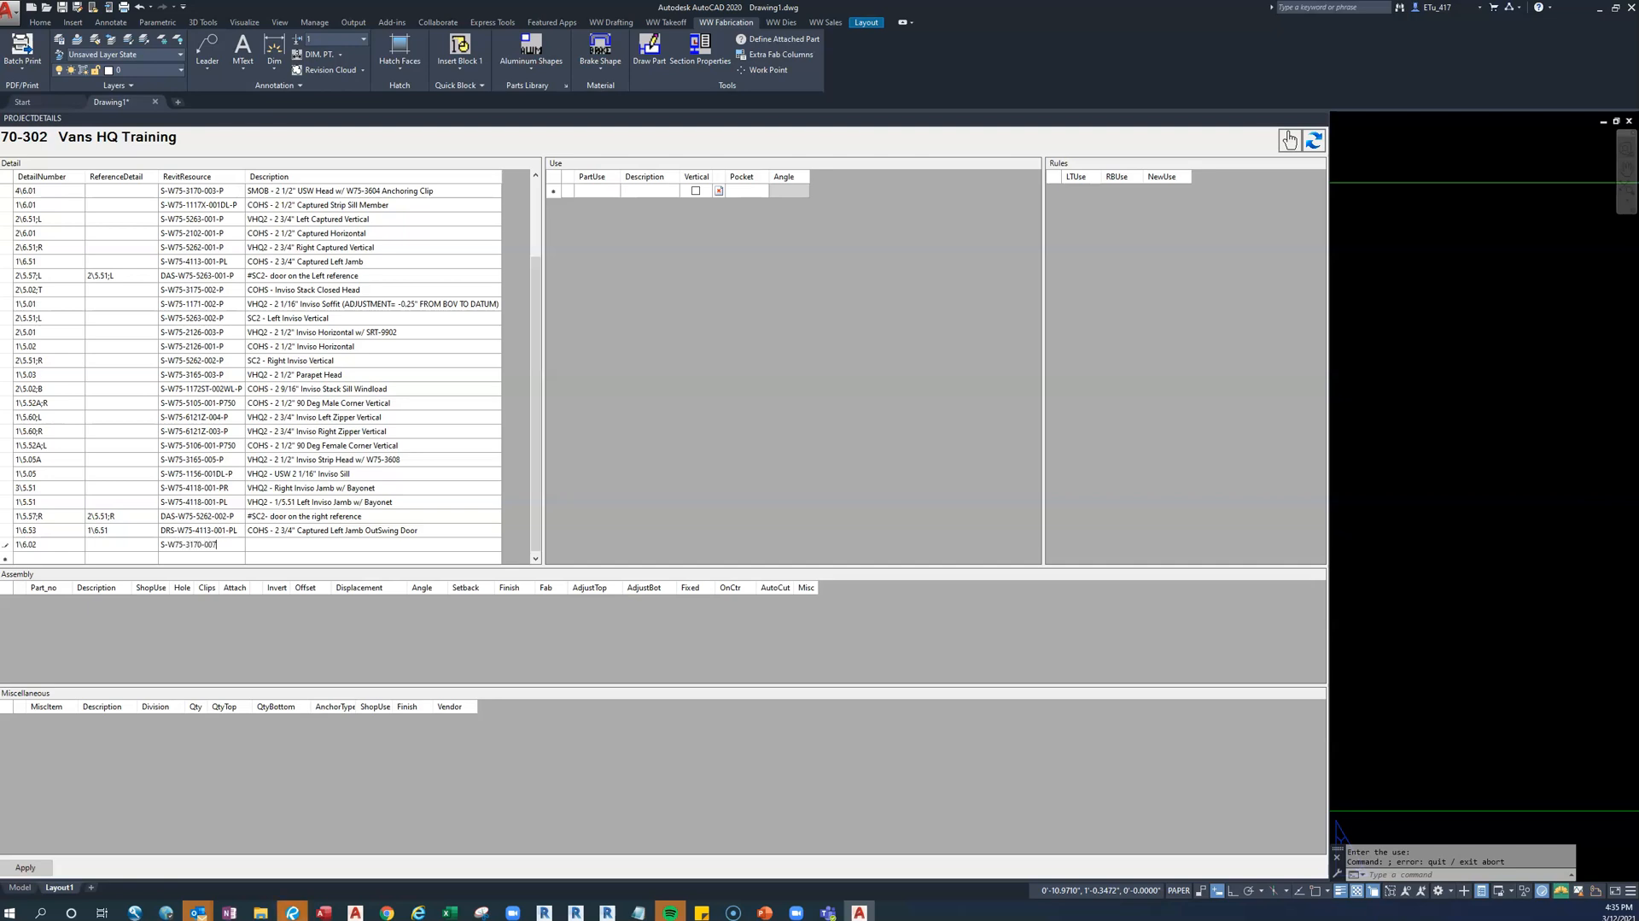
{"action": "type", "text": "-P"}
Set the new 1\6.02 detail's description to VHQ2 - 2 1/2" Captured Strip Head at Door
{"action": "left_click", "coordinate": [262, 544]}
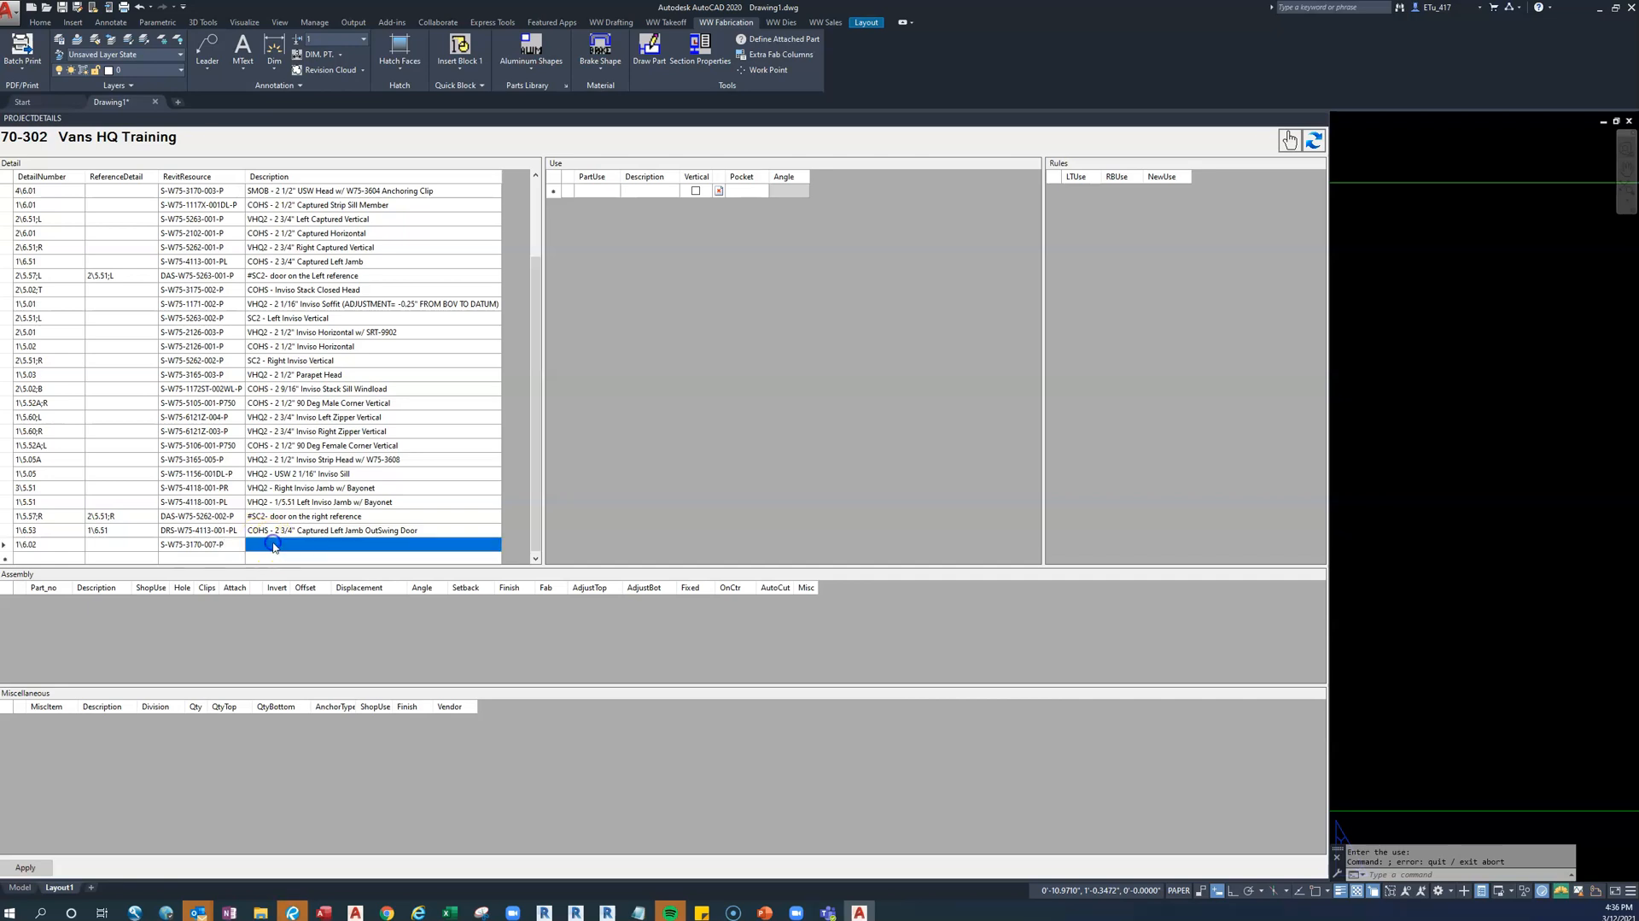
{"action": "left_click", "coordinate": [274, 544]}
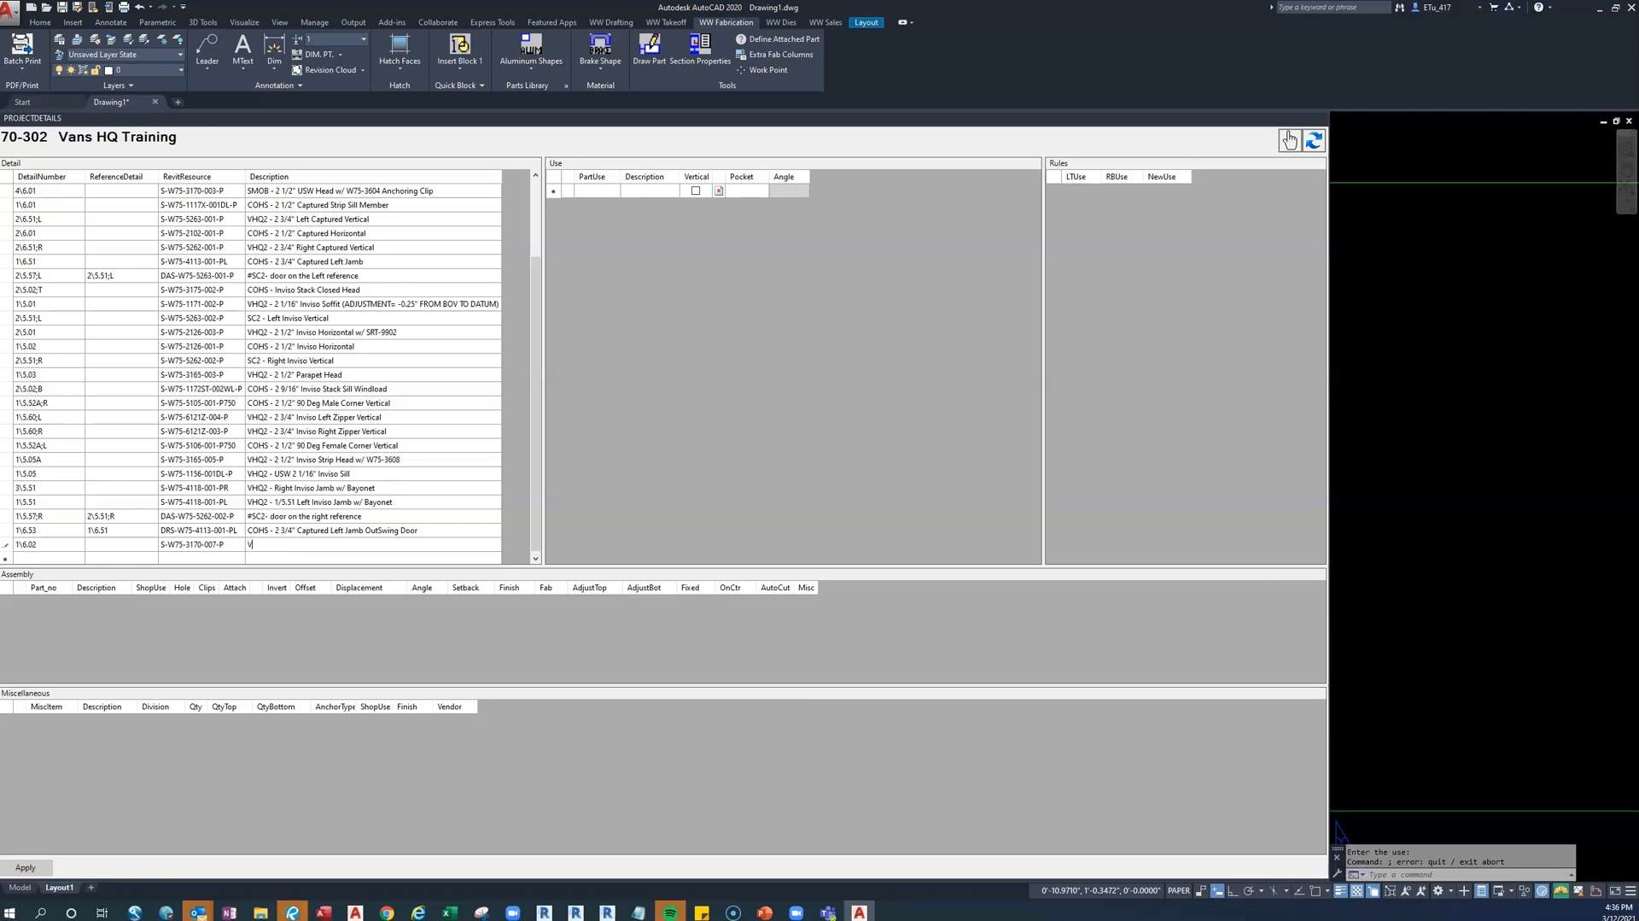
{"action": "key", "text": "BackSpace"}
{"action": "type", "text": "HQ2 -"}
{"action": "type", "text": "2 1/2\" Captured Strip Head at Door"}
{"action": "left_click", "coordinate": [222, 536]}
{"action": "left_click", "coordinate": [269, 547]}
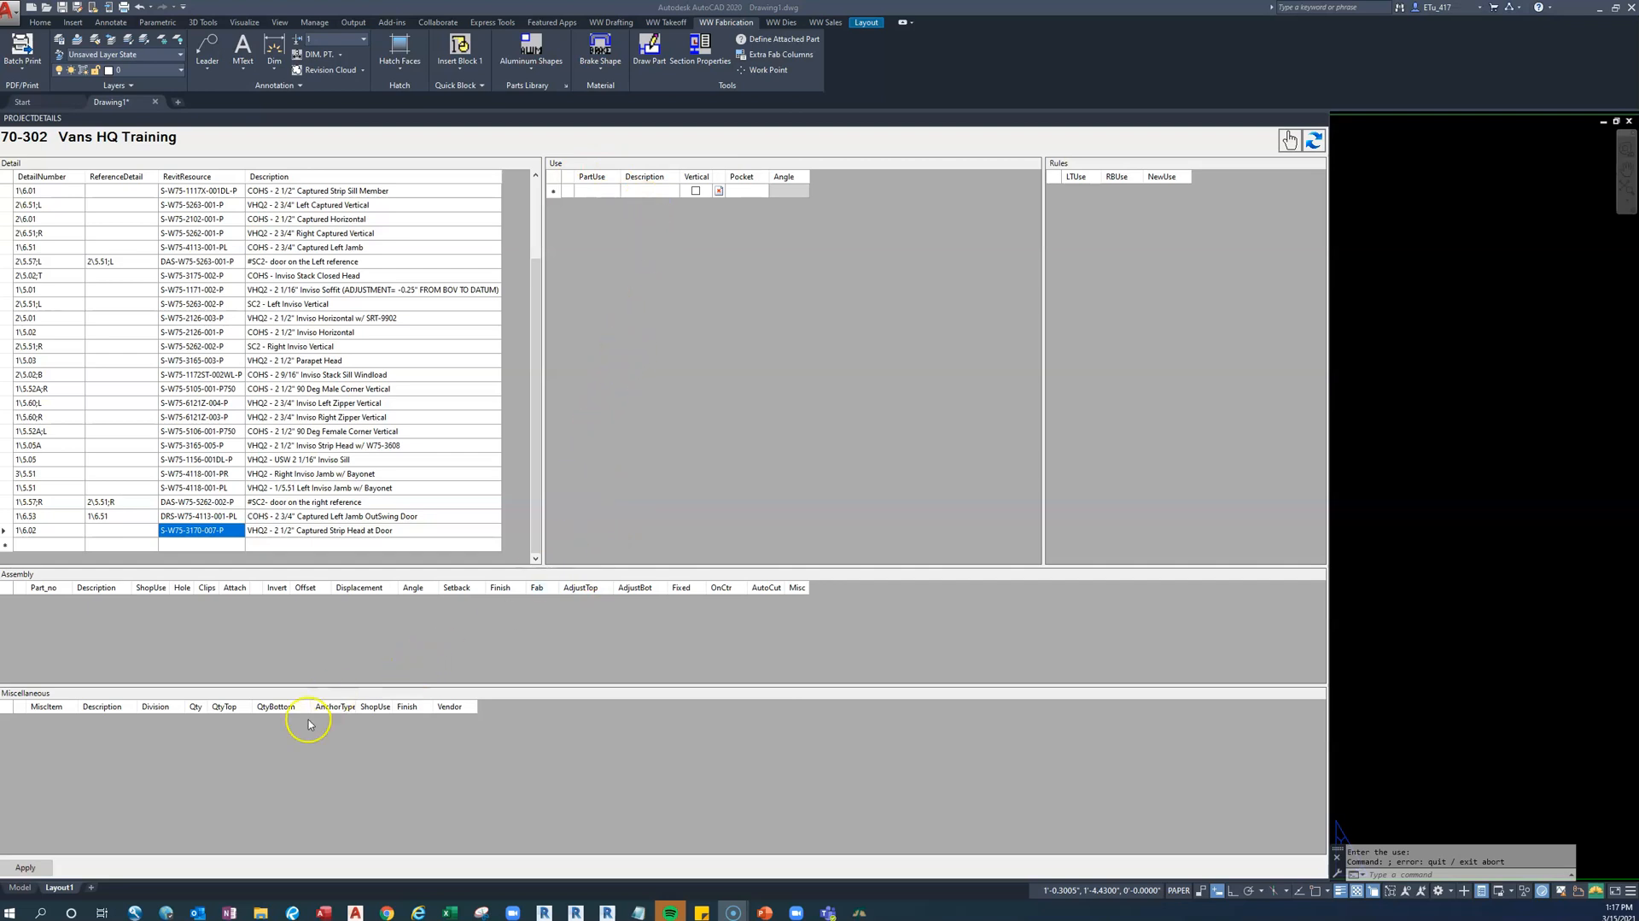
Open the Nomenclature_for_Takeoff_Data document from the VansHQ_Training folder and view its head member naming page
{"action": "mouse_move", "coordinate": [262, 912]}
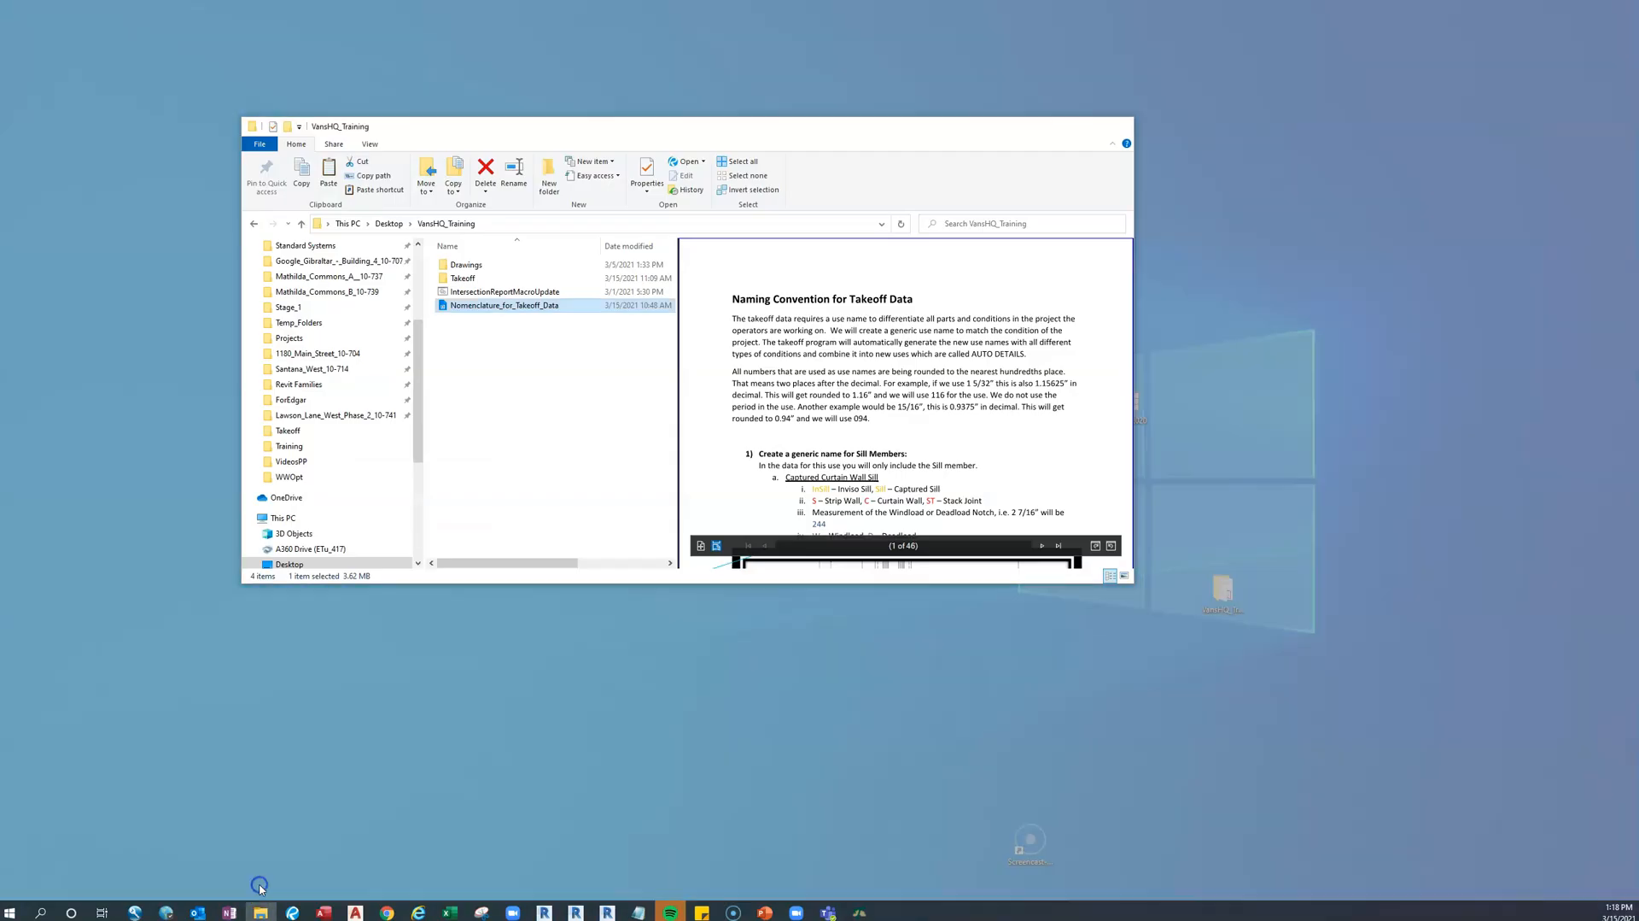
{"action": "left_click", "coordinate": [265, 860]}
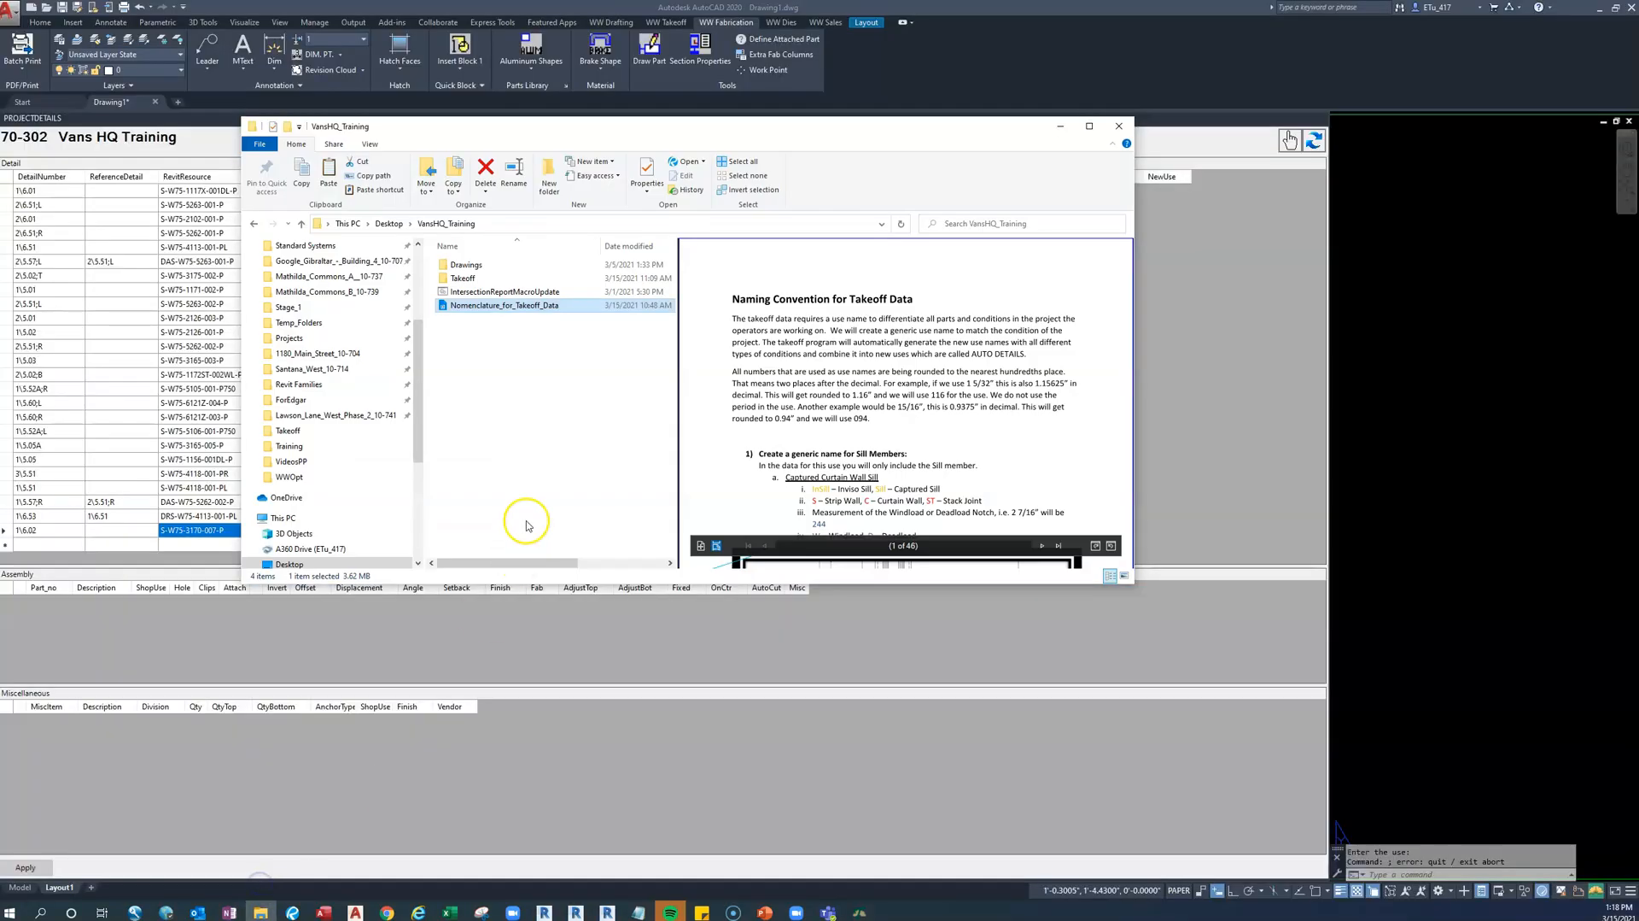
{"action": "double_click", "coordinate": [520, 312]}
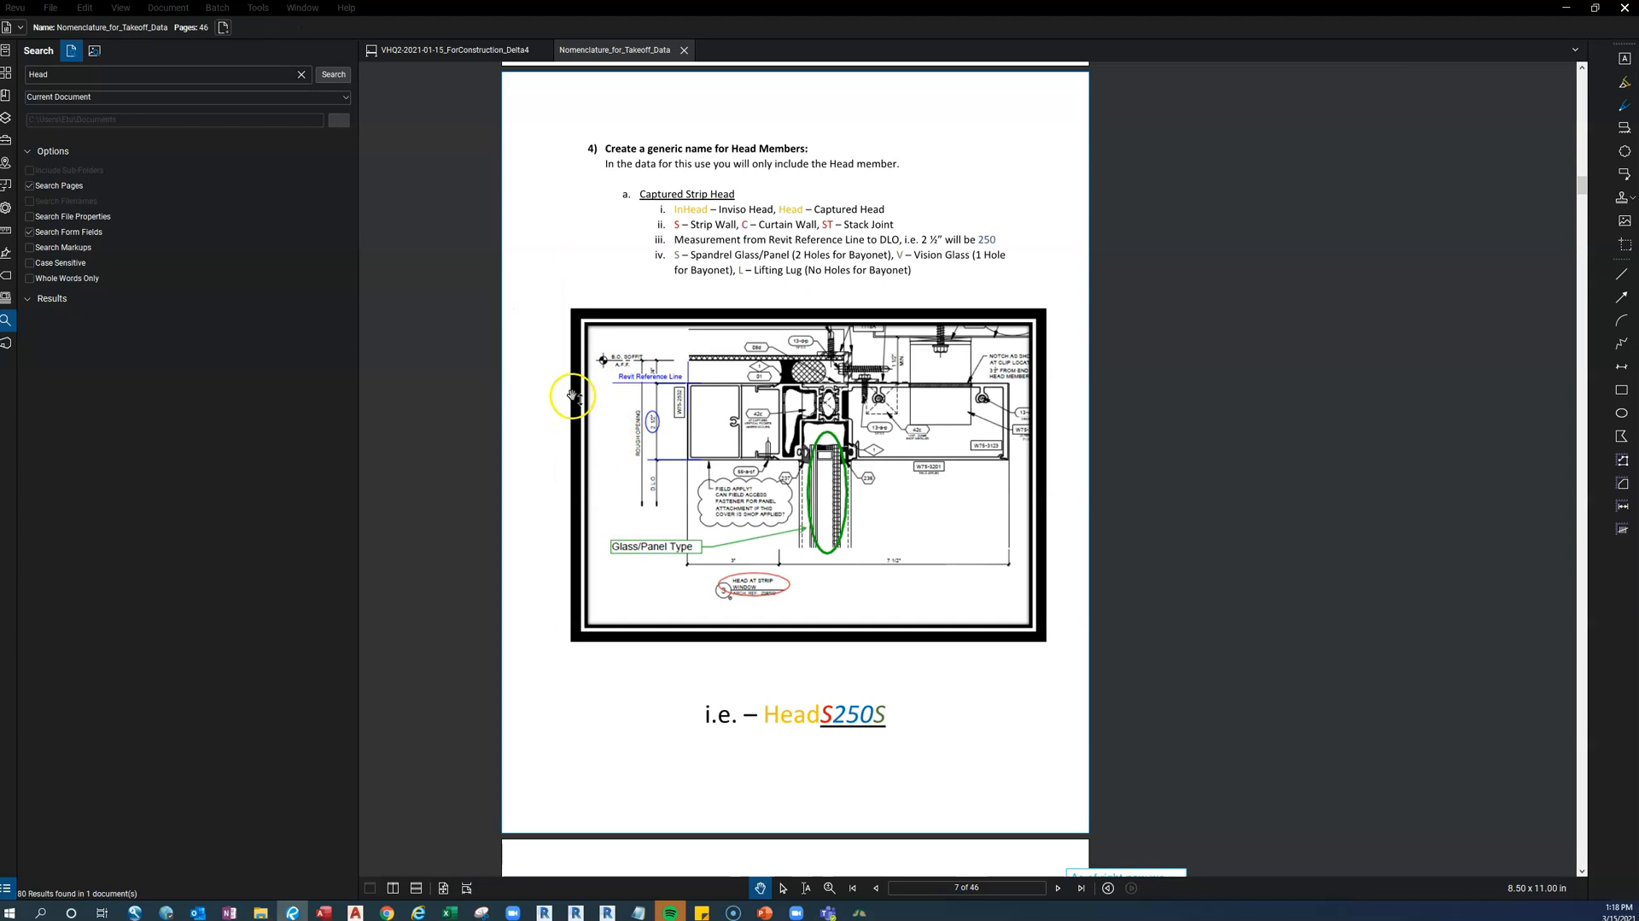
{"action": "scroll", "coordinate": [573, 395], "scroll_direction": "up", "scroll_amount": 1}
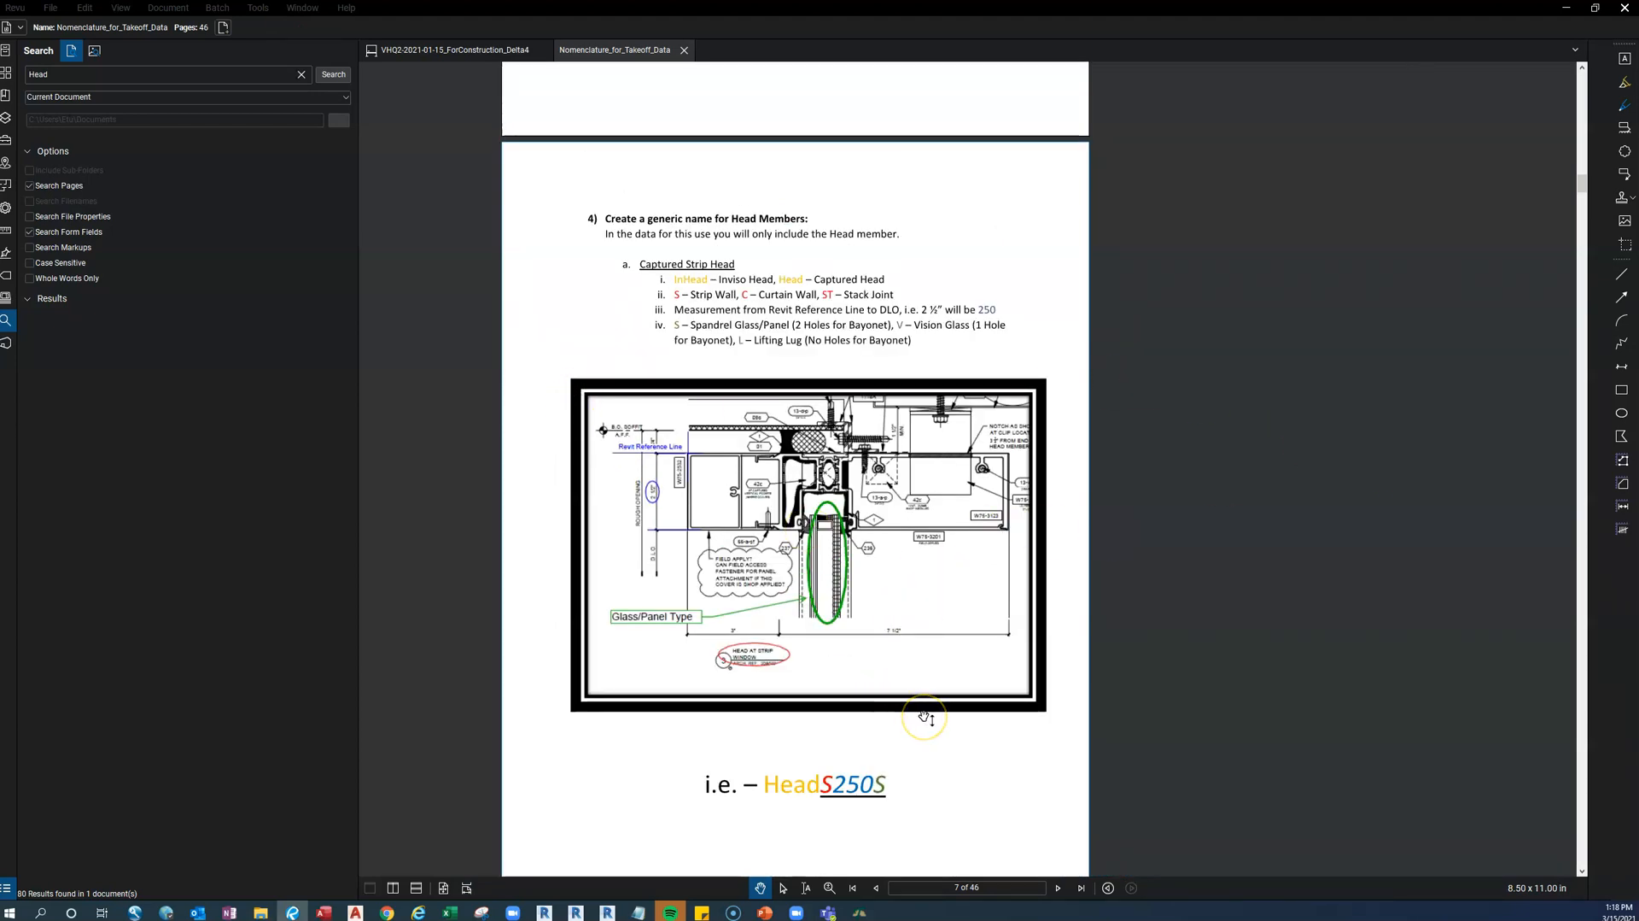
Search the nomenclature document for Head and go to the section on generic names for Head Members
{"action": "double_click", "coordinate": [222, 72]}
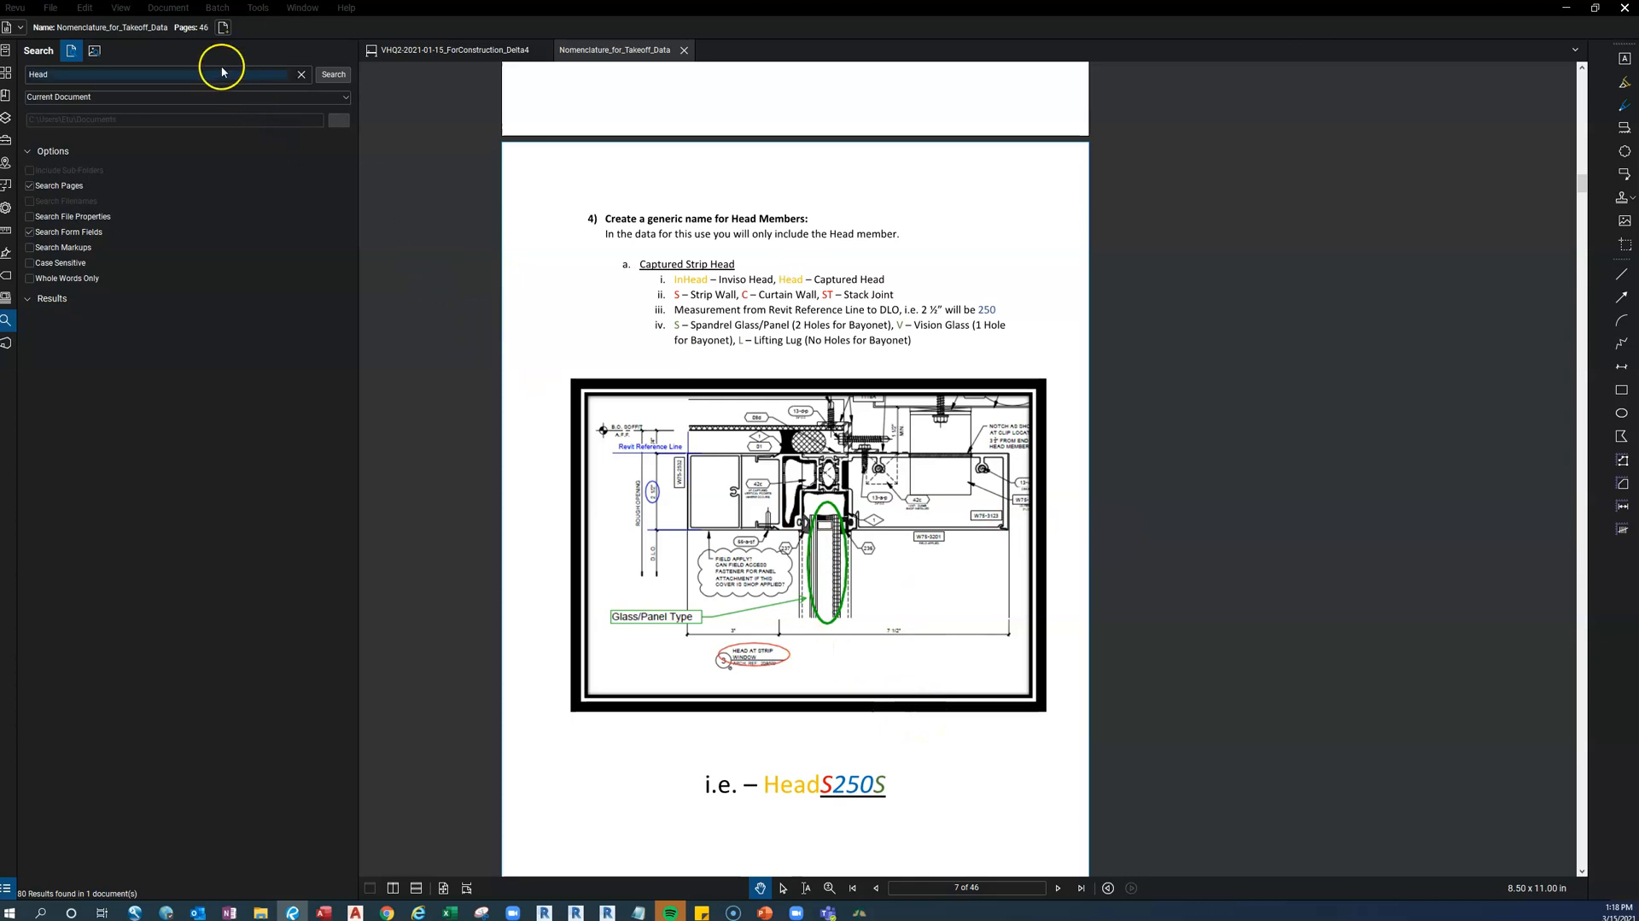
{"action": "left_click", "coordinate": [220, 74]}
{"action": "left_click", "coordinate": [483, 48]}
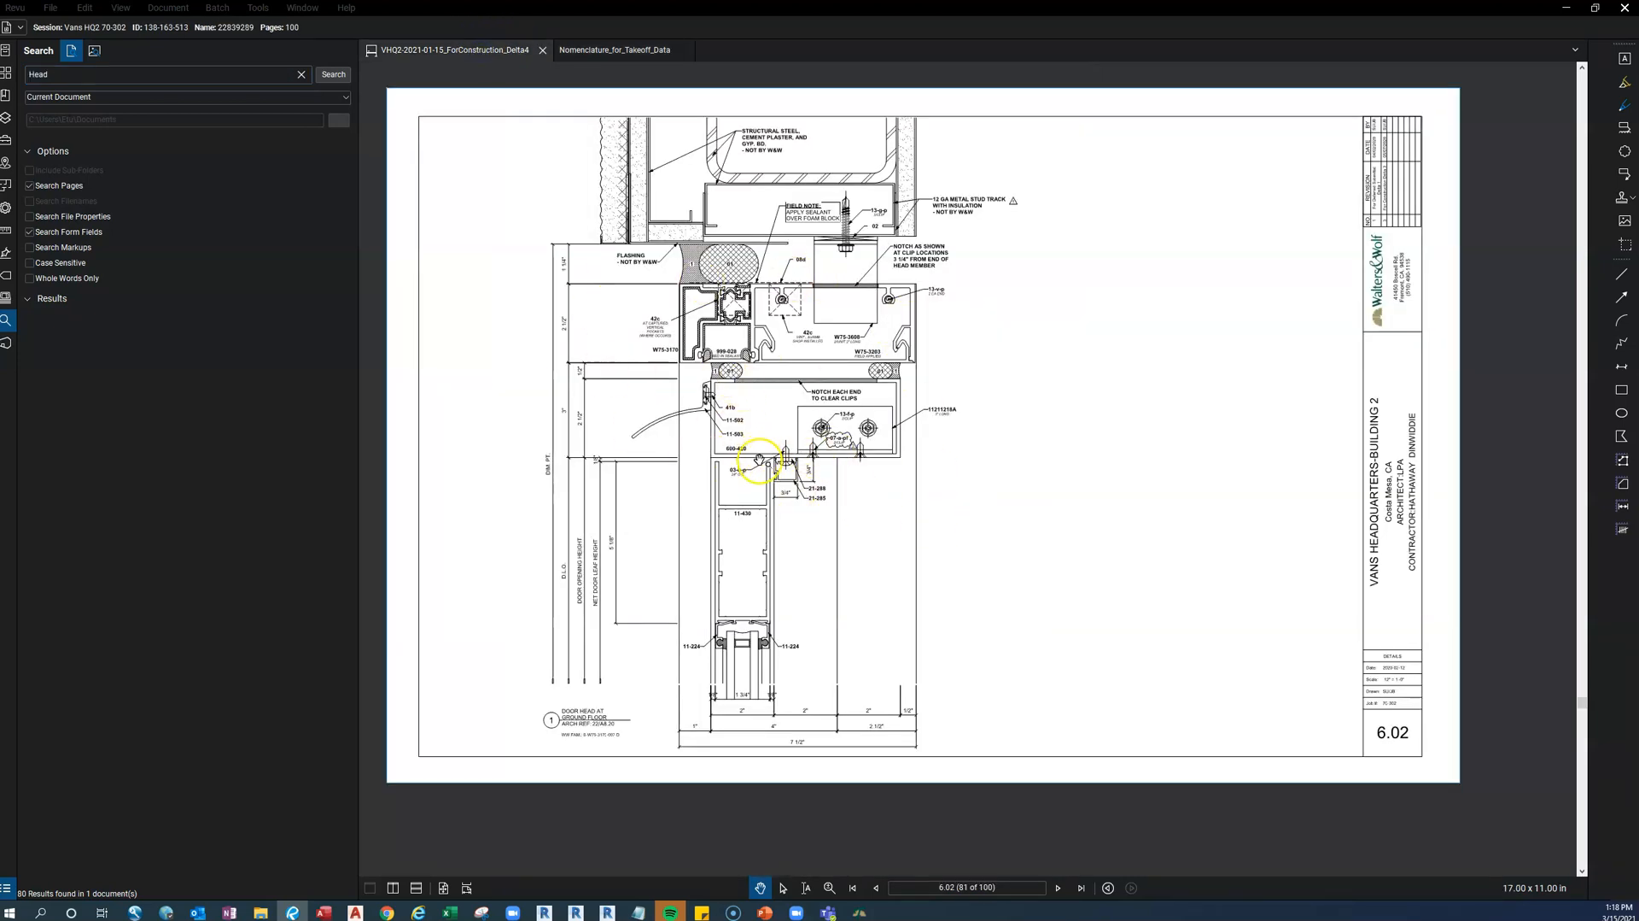
{"action": "left_click", "coordinate": [598, 49]}
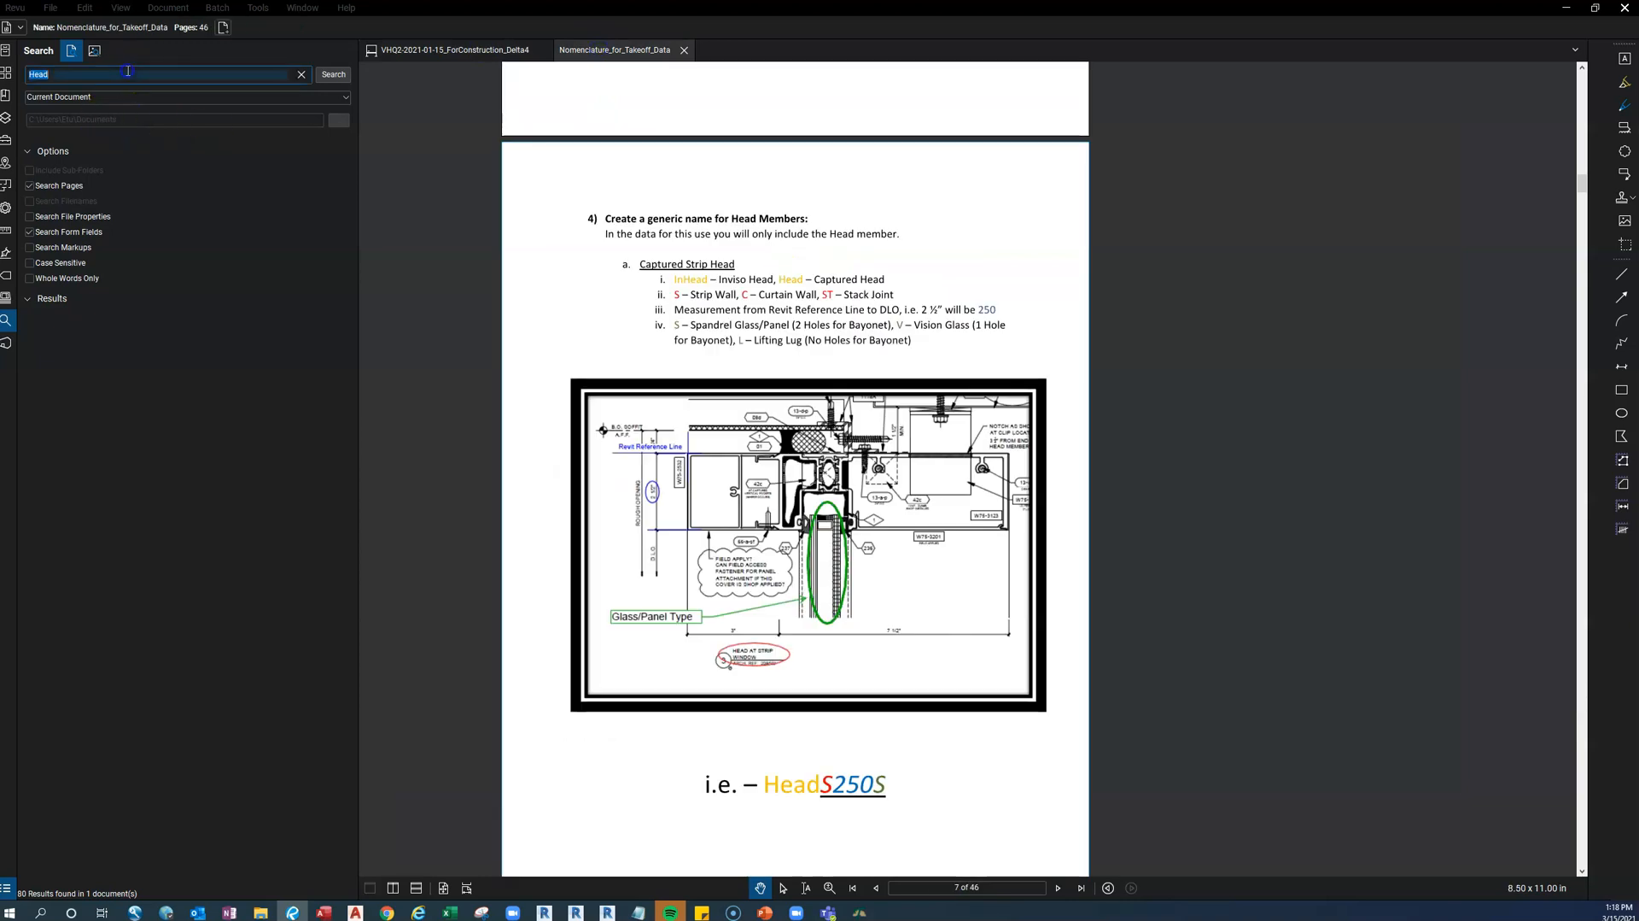
{"action": "key", "text": "Return"}
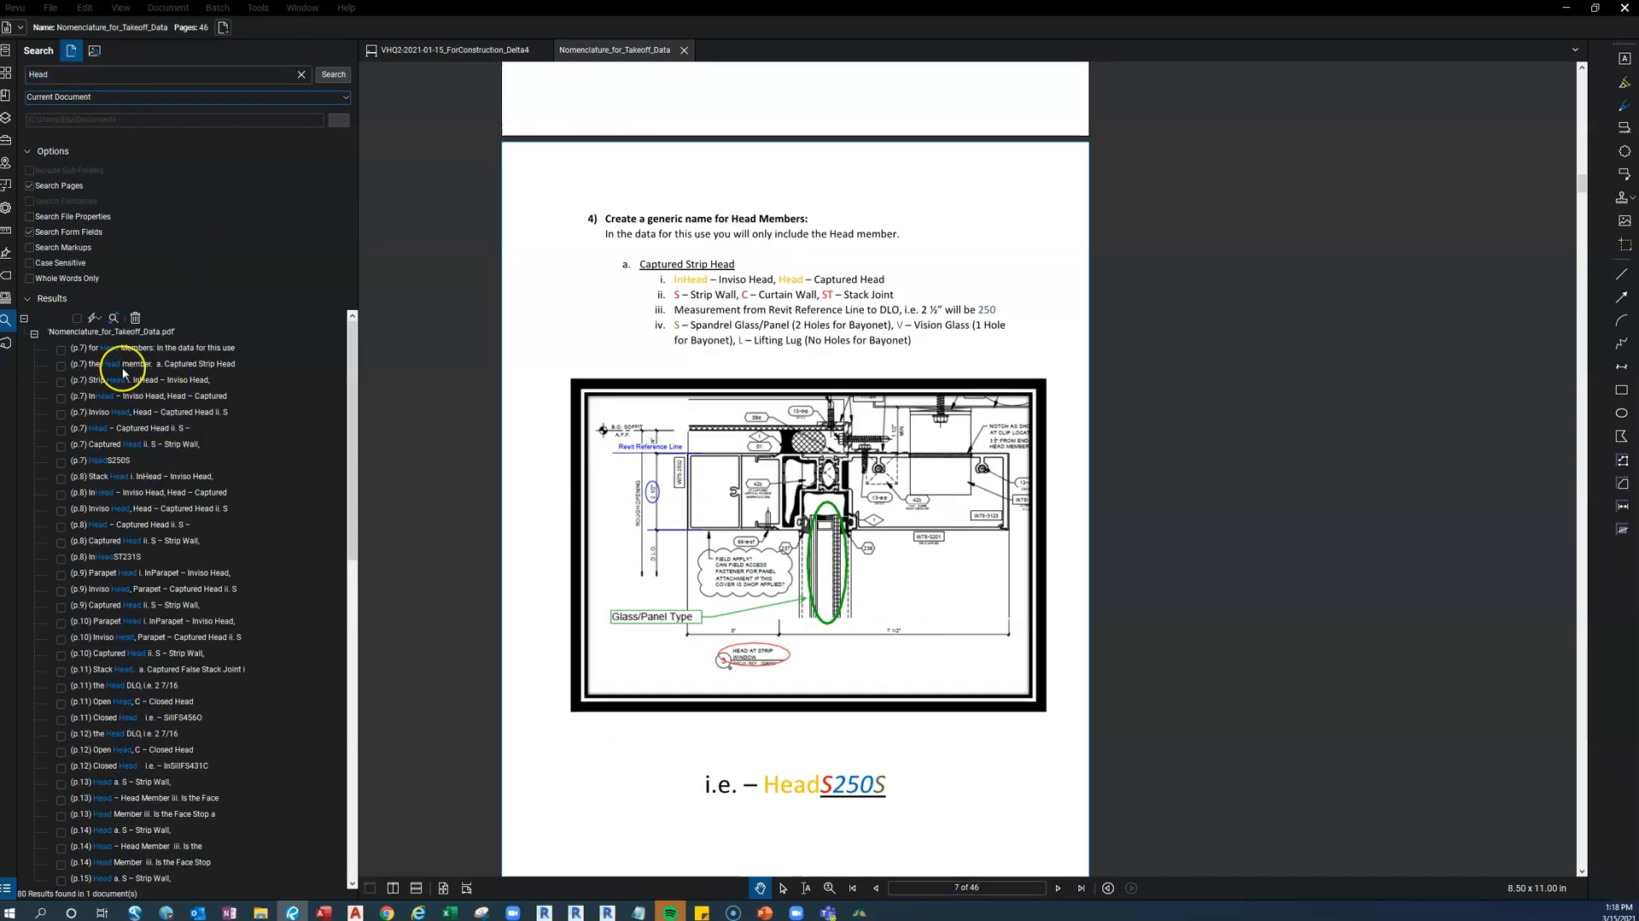
{"action": "left_click", "coordinate": [176, 351]}
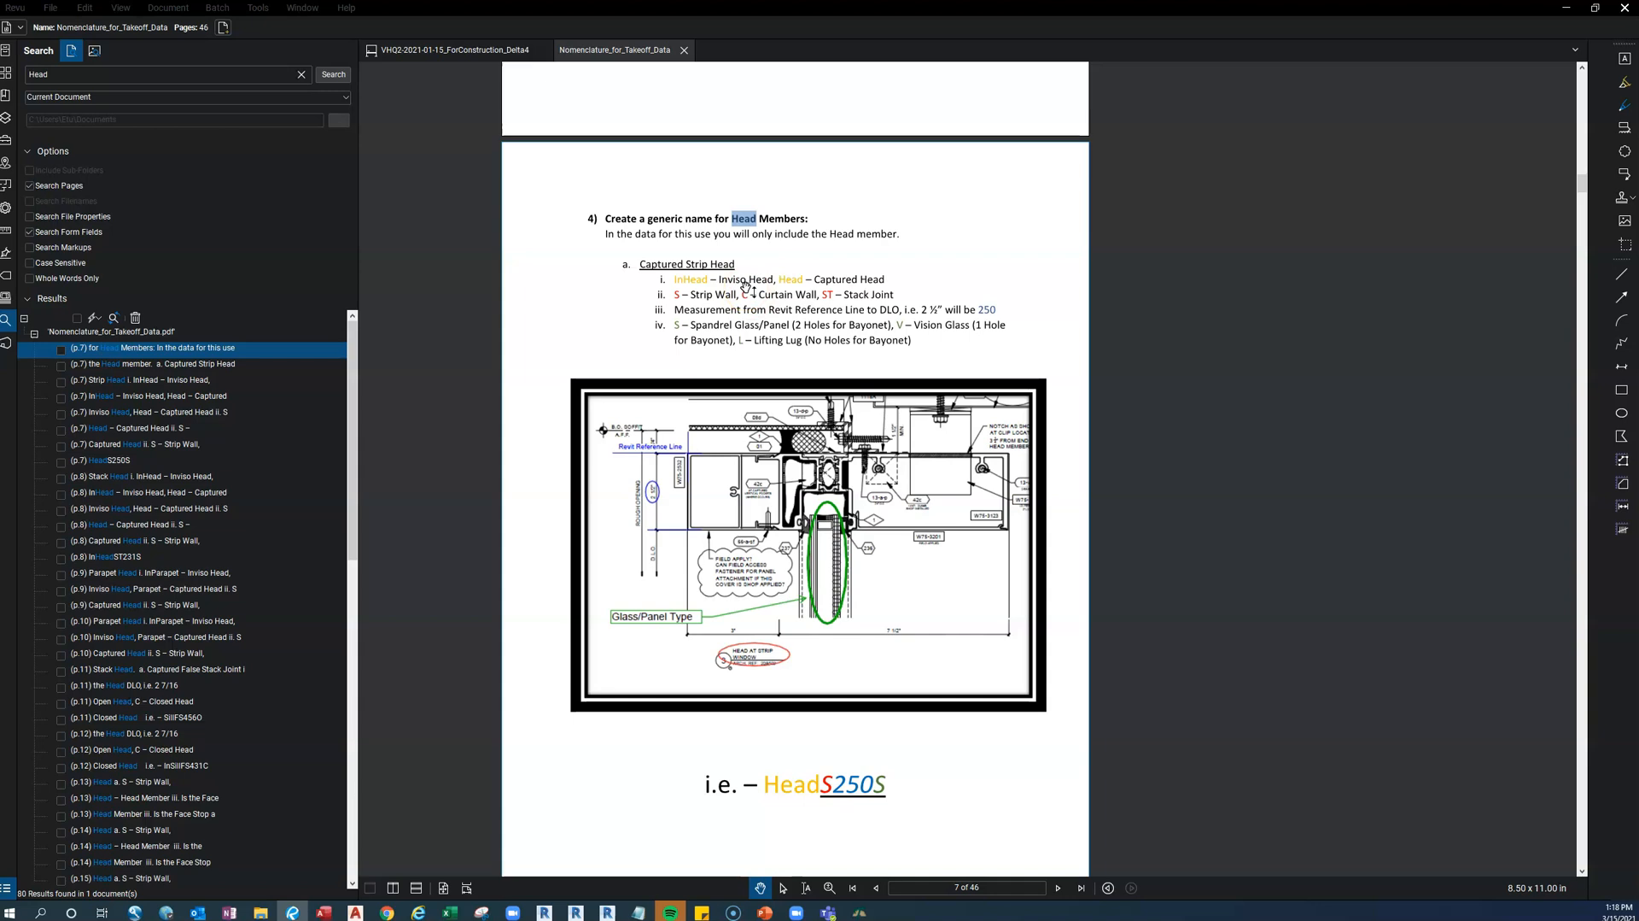
Compare the door head detail on sheet 6.02 with the Captured Strip Head naming rules, and return to the project details in AutoCAD
{"action": "left_click", "coordinate": [487, 51]}
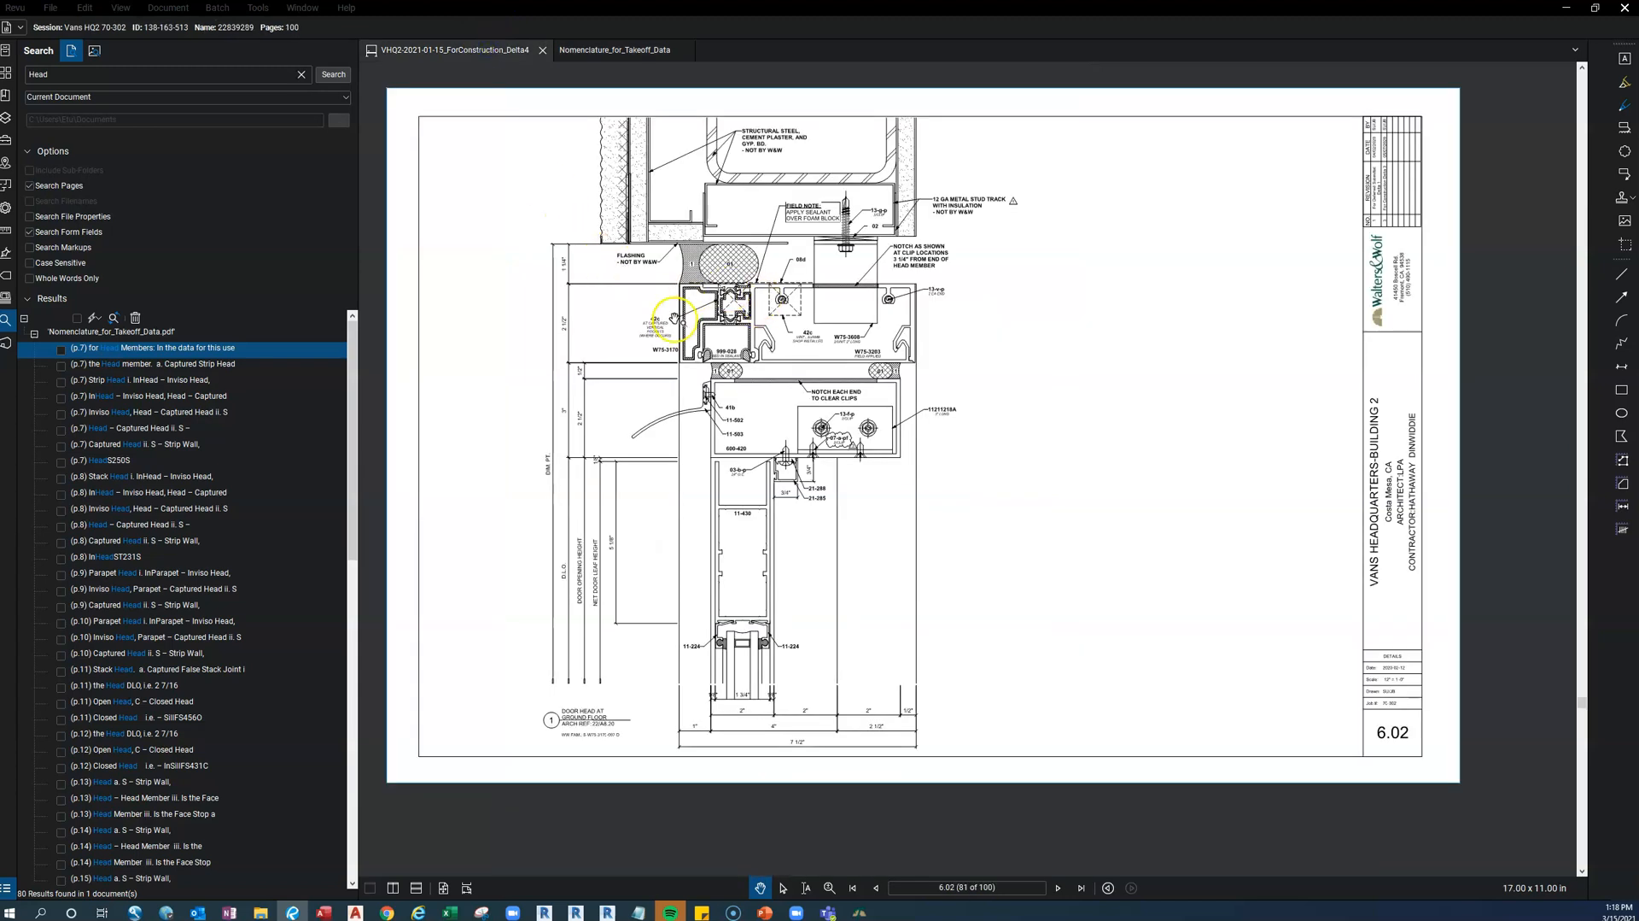
{"action": "left_click", "coordinate": [603, 51]}
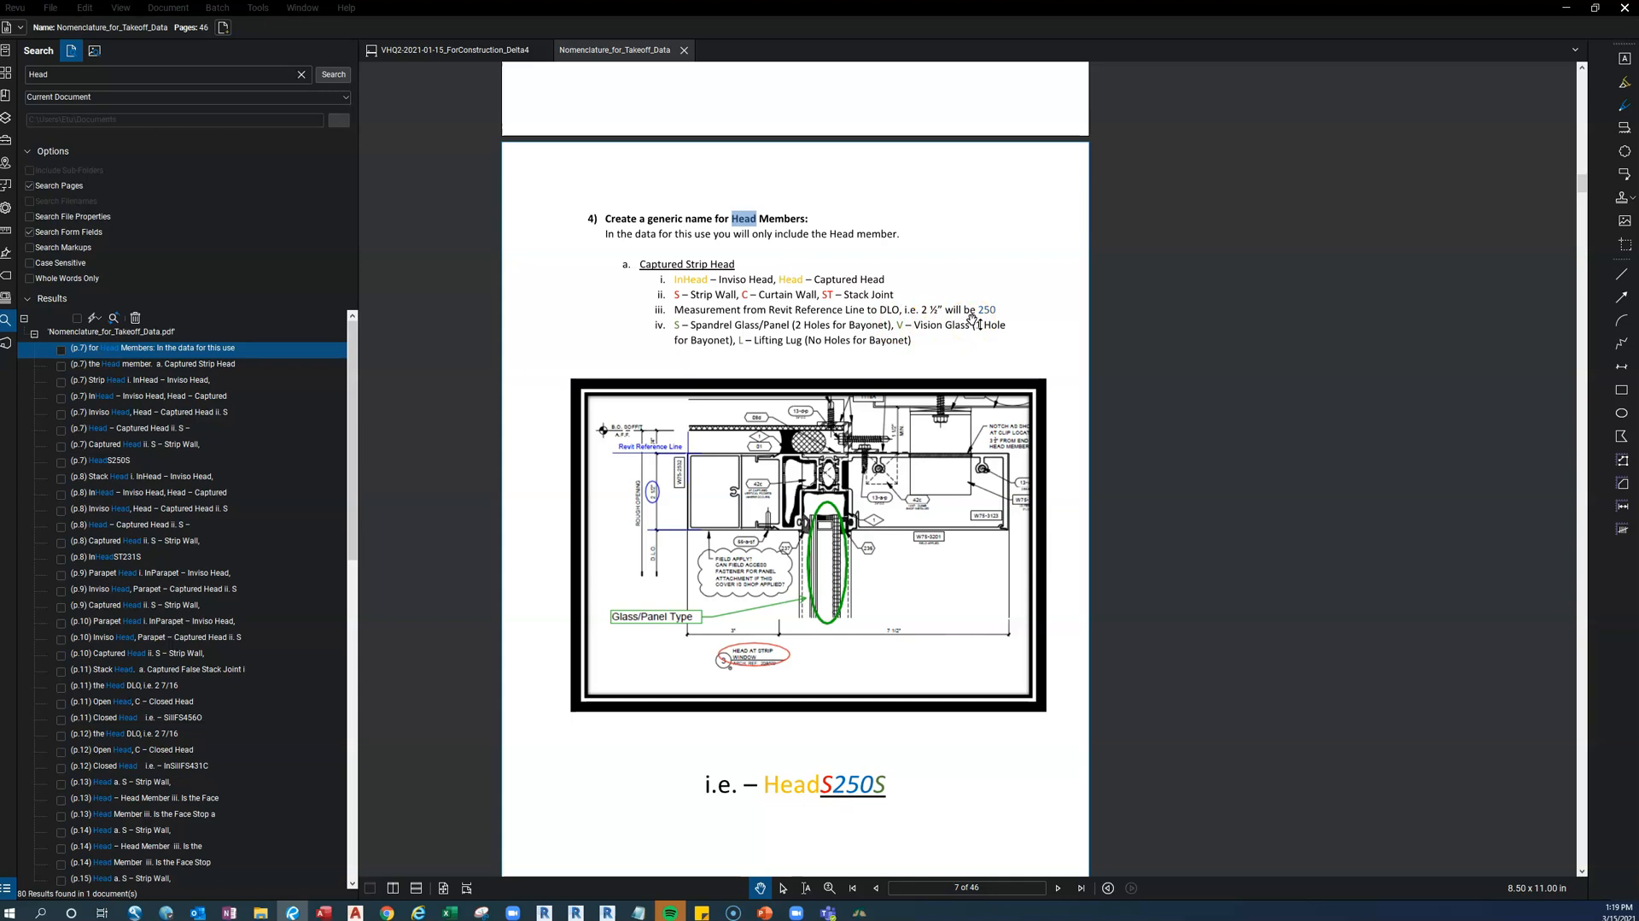
{"action": "left_click", "coordinate": [508, 55]}
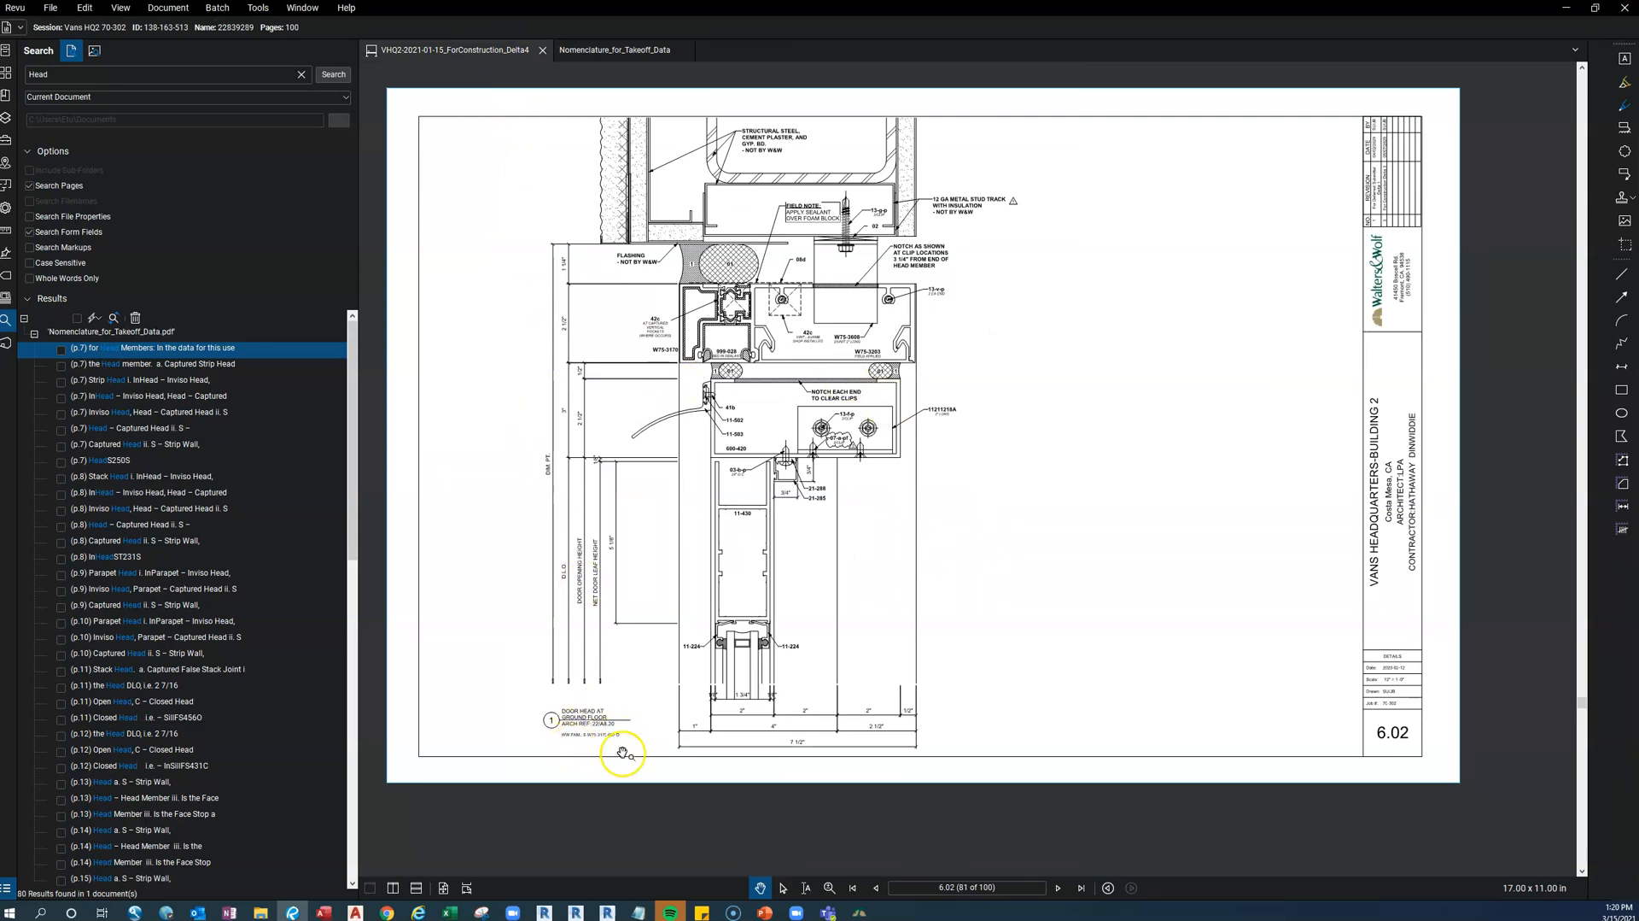
{"action": "scroll", "coordinate": [580, 751], "scroll_direction": "up", "scroll_amount": 2}
{"action": "scroll", "coordinate": [580, 751], "scroll_direction": "up", "scroll_amount": 2}
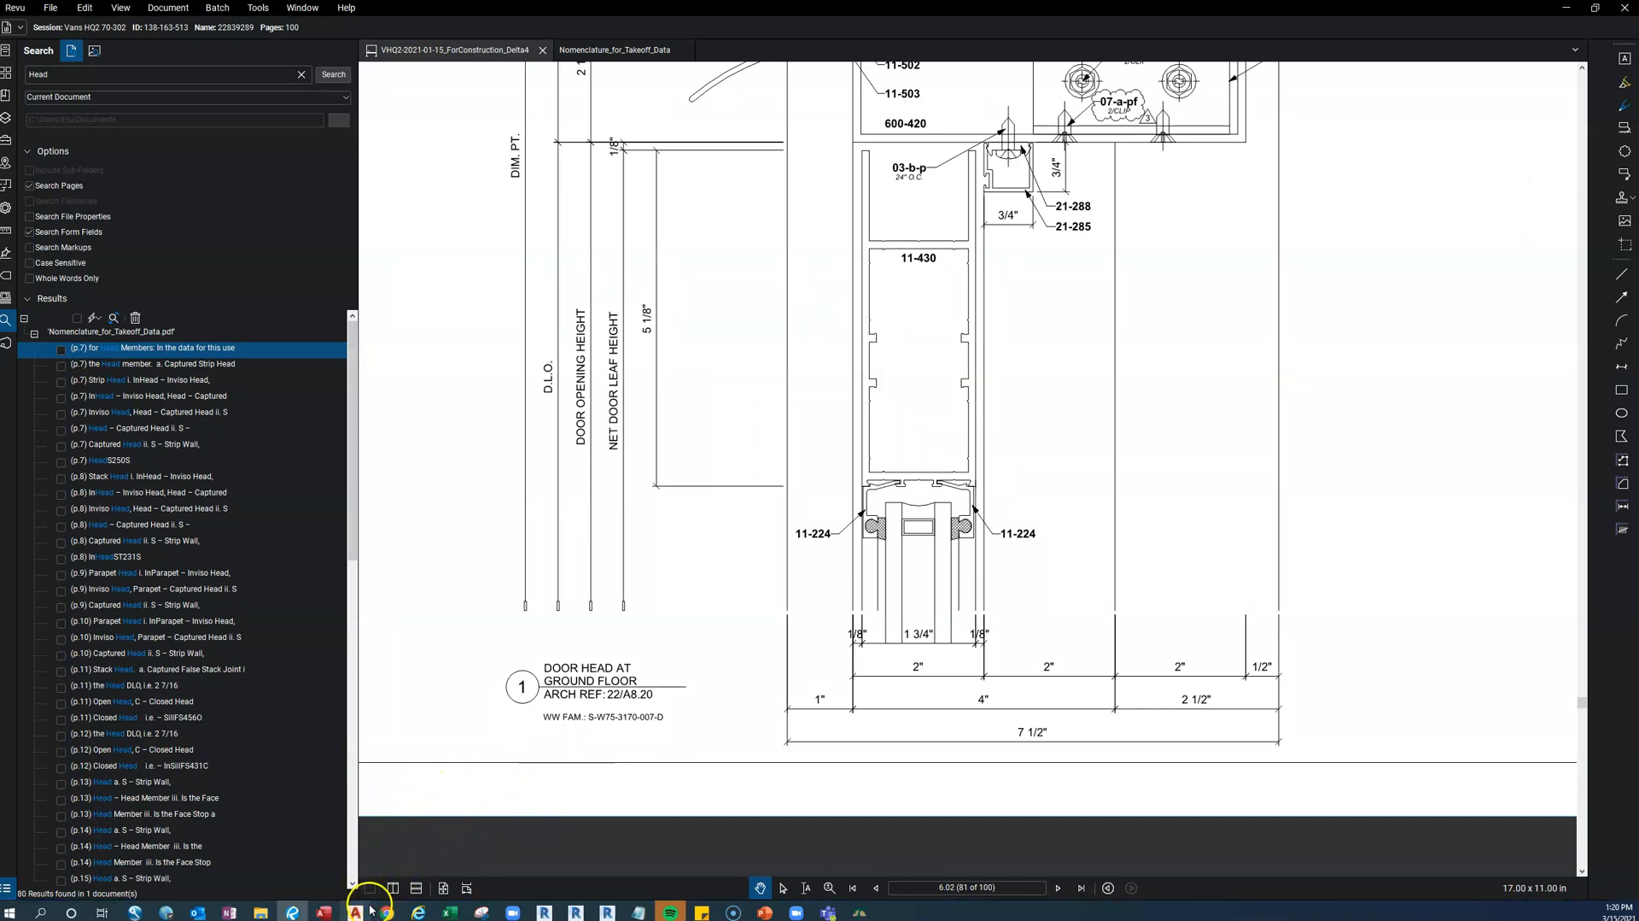
{"action": "mouse_move", "coordinate": [357, 912]}
{"action": "left_click", "coordinate": [414, 863]}
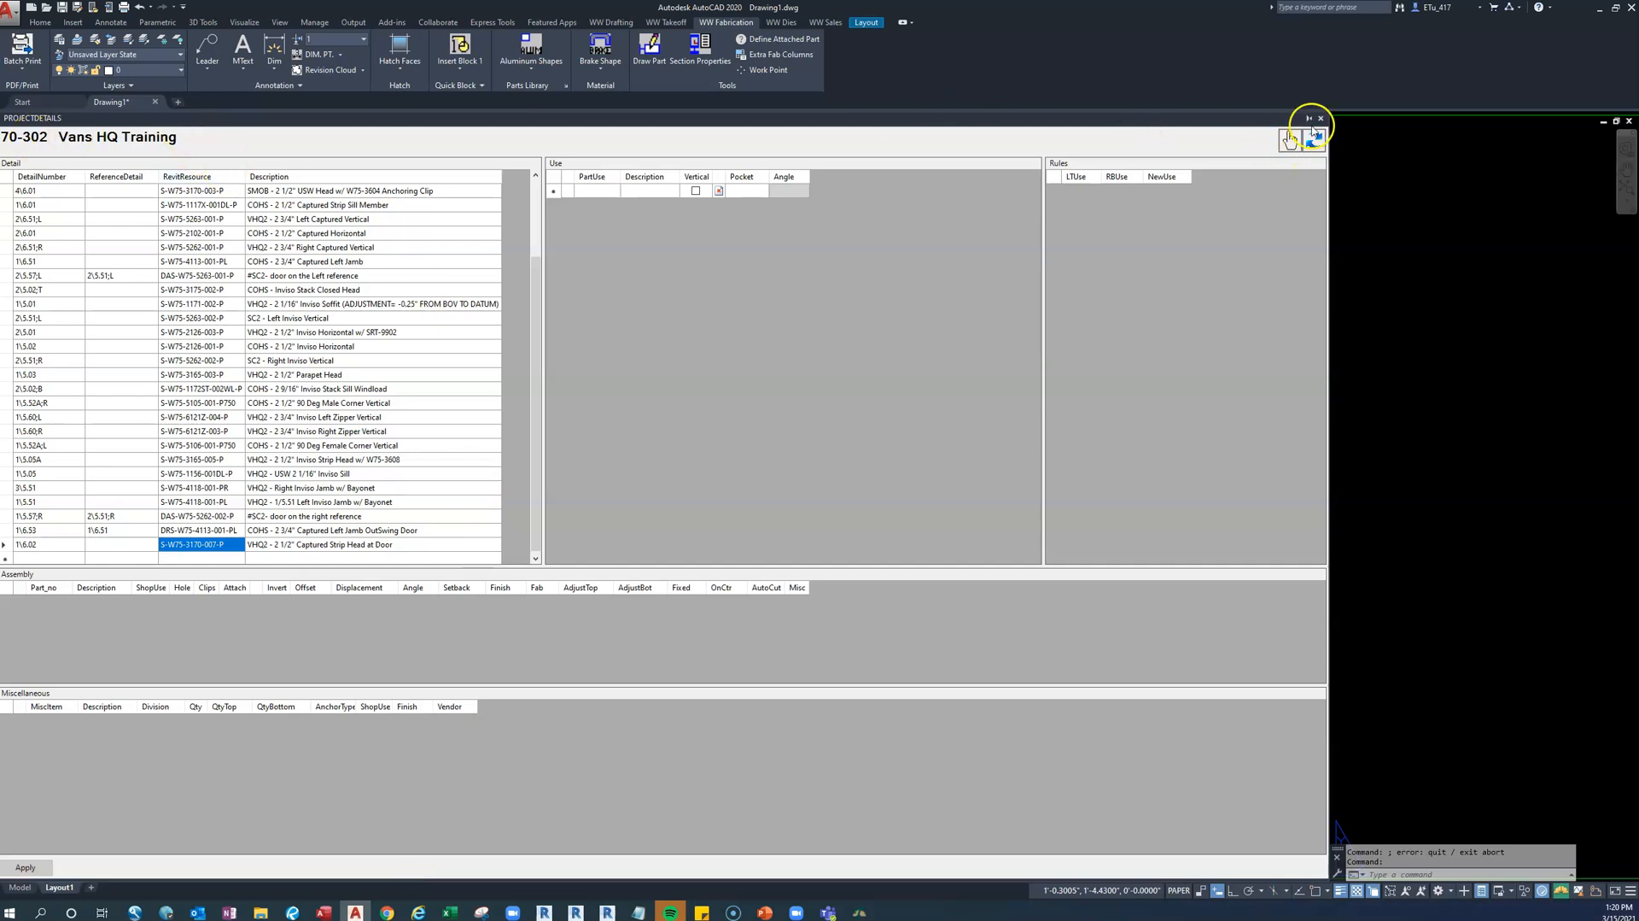
Hide the project details, switch to model space and run the PARTS command to bring up its detail drawings
{"action": "left_click", "coordinate": [1308, 121]}
{"action": "left_click", "coordinate": [871, 499]}
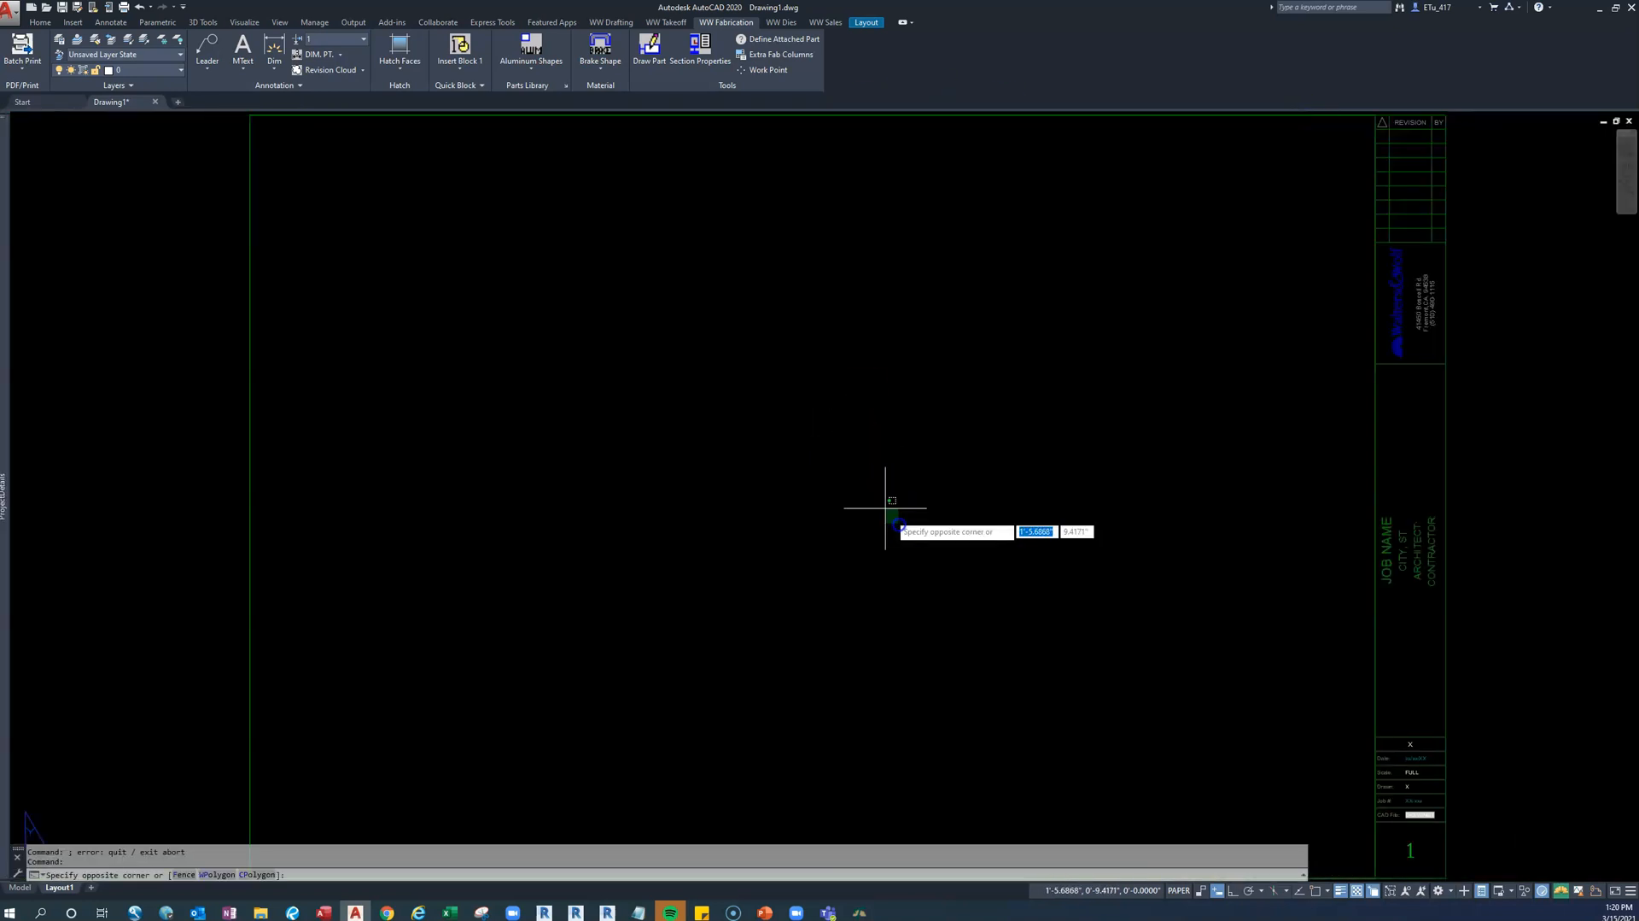
{"action": "key", "text": "ctrl+Page_Up"}
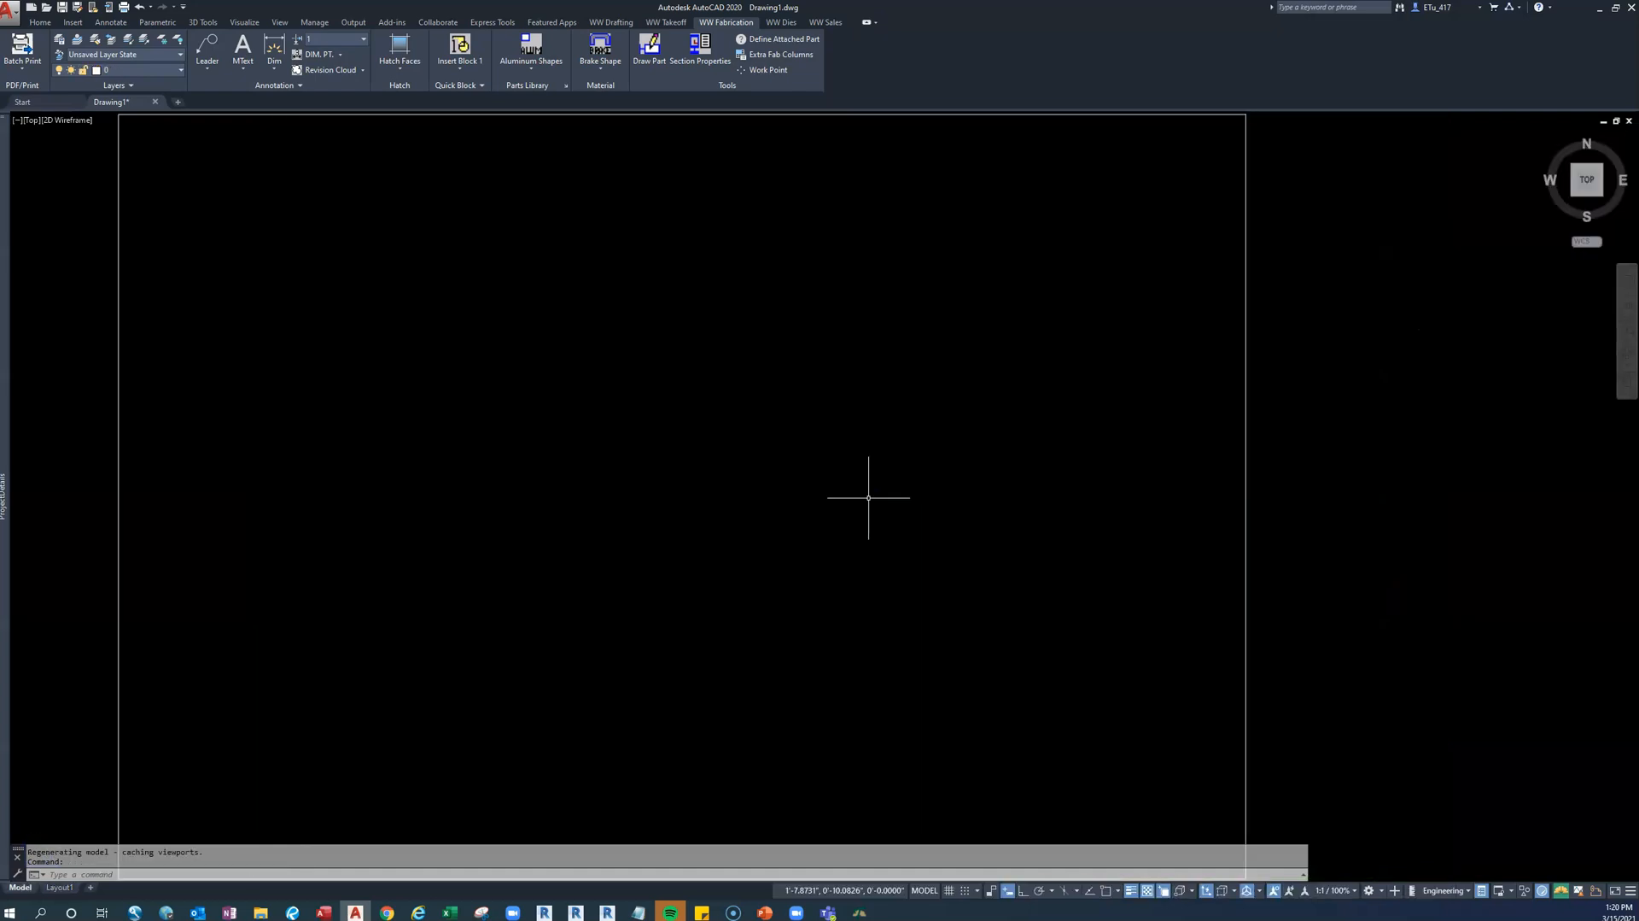
{"action": "type", "text": "parts"}
{"action": "key", "text": "Return"}
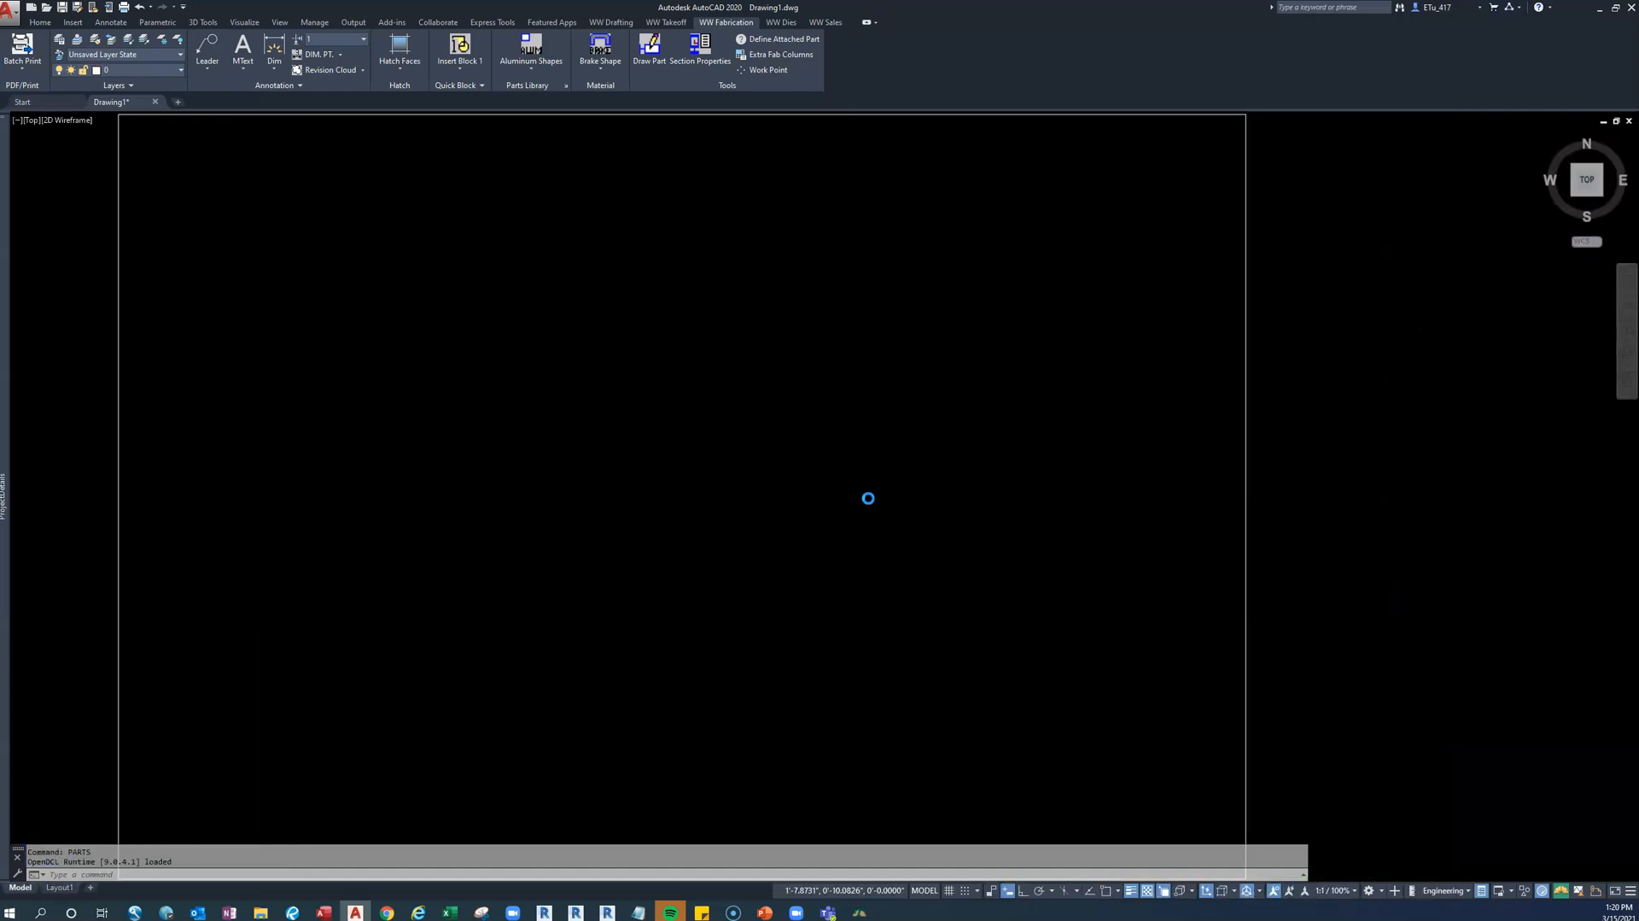
{"action": "left_click", "coordinate": [850, 497]}
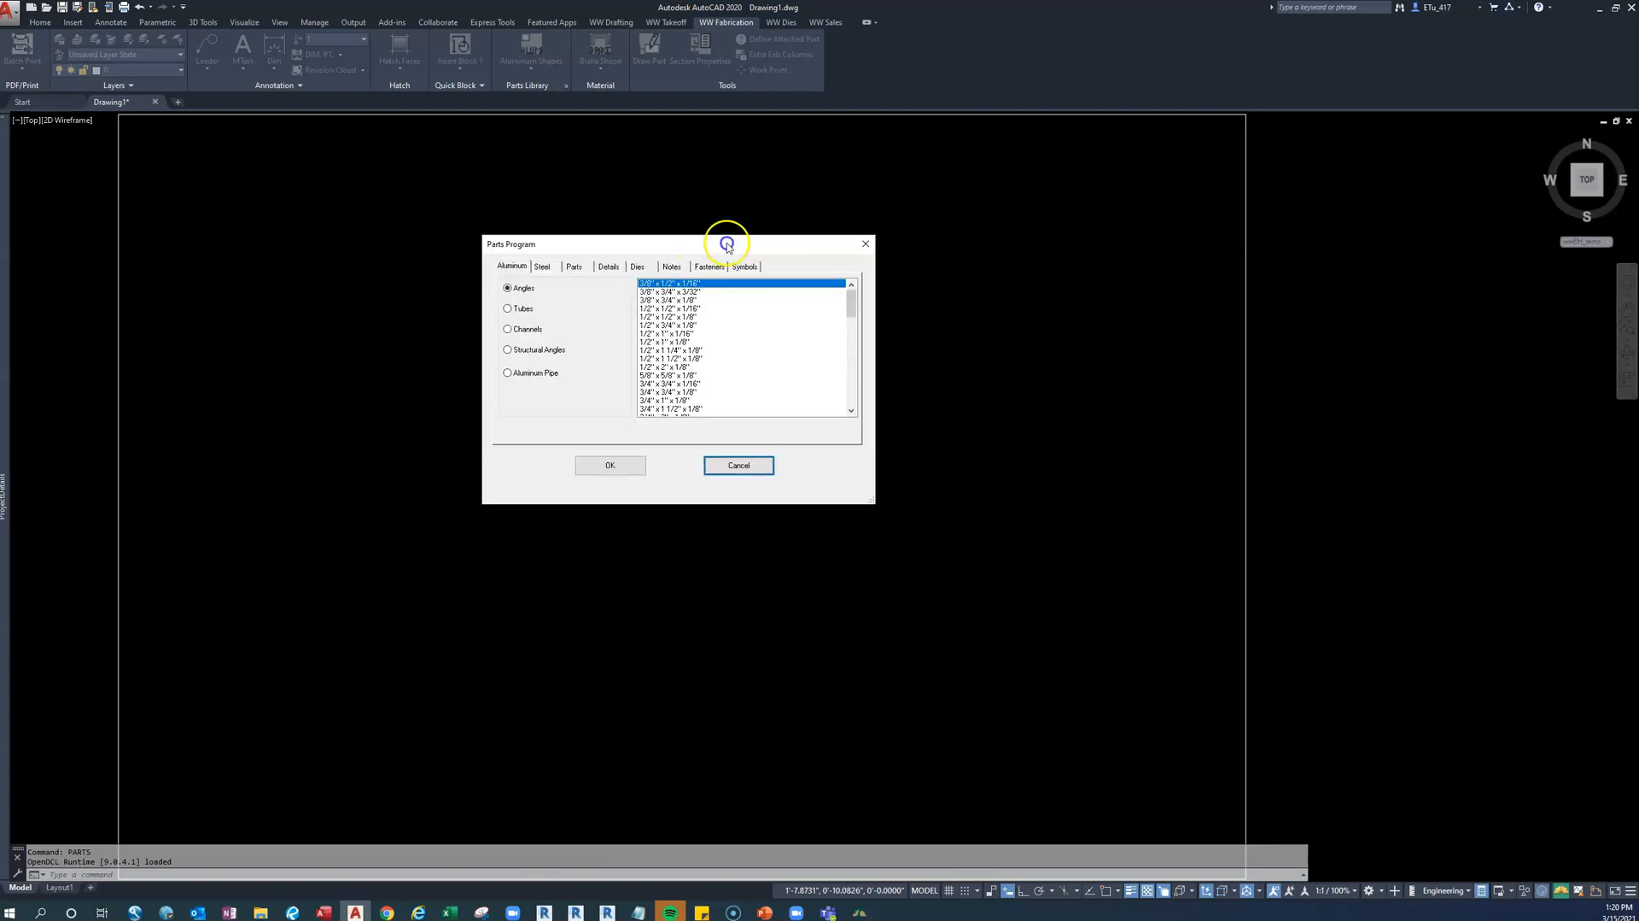
{"action": "left_click", "coordinate": [609, 266]}
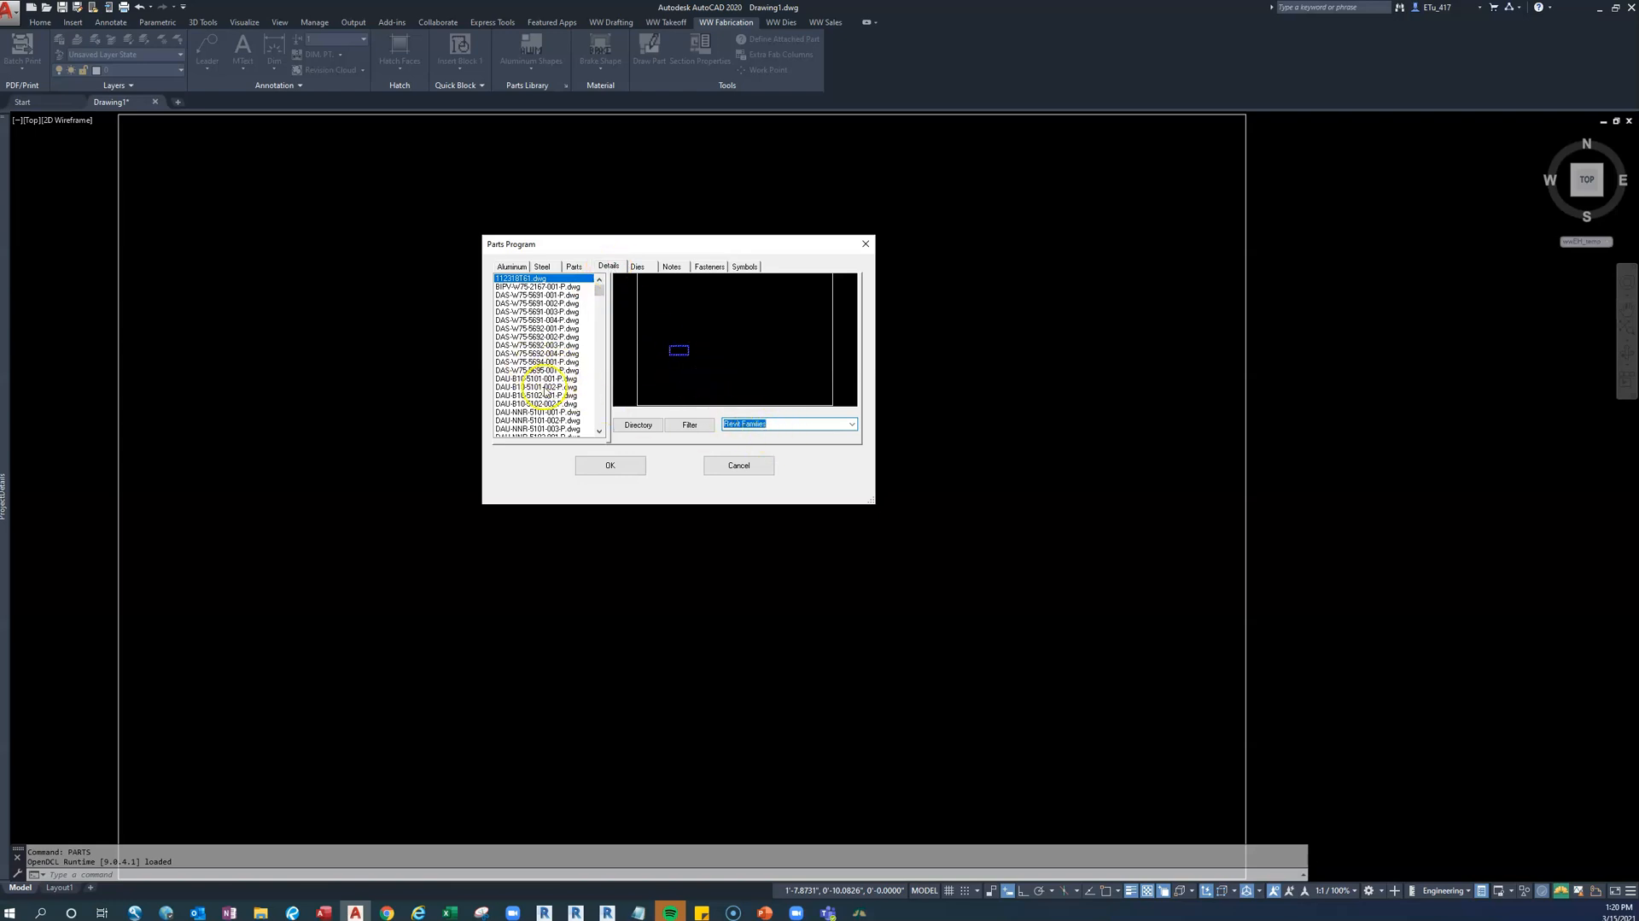
Choose the S-W75-3170-007-P.dwg detail from the Revit Families set for insertion into model space
{"action": "left_click", "coordinate": [546, 387]}
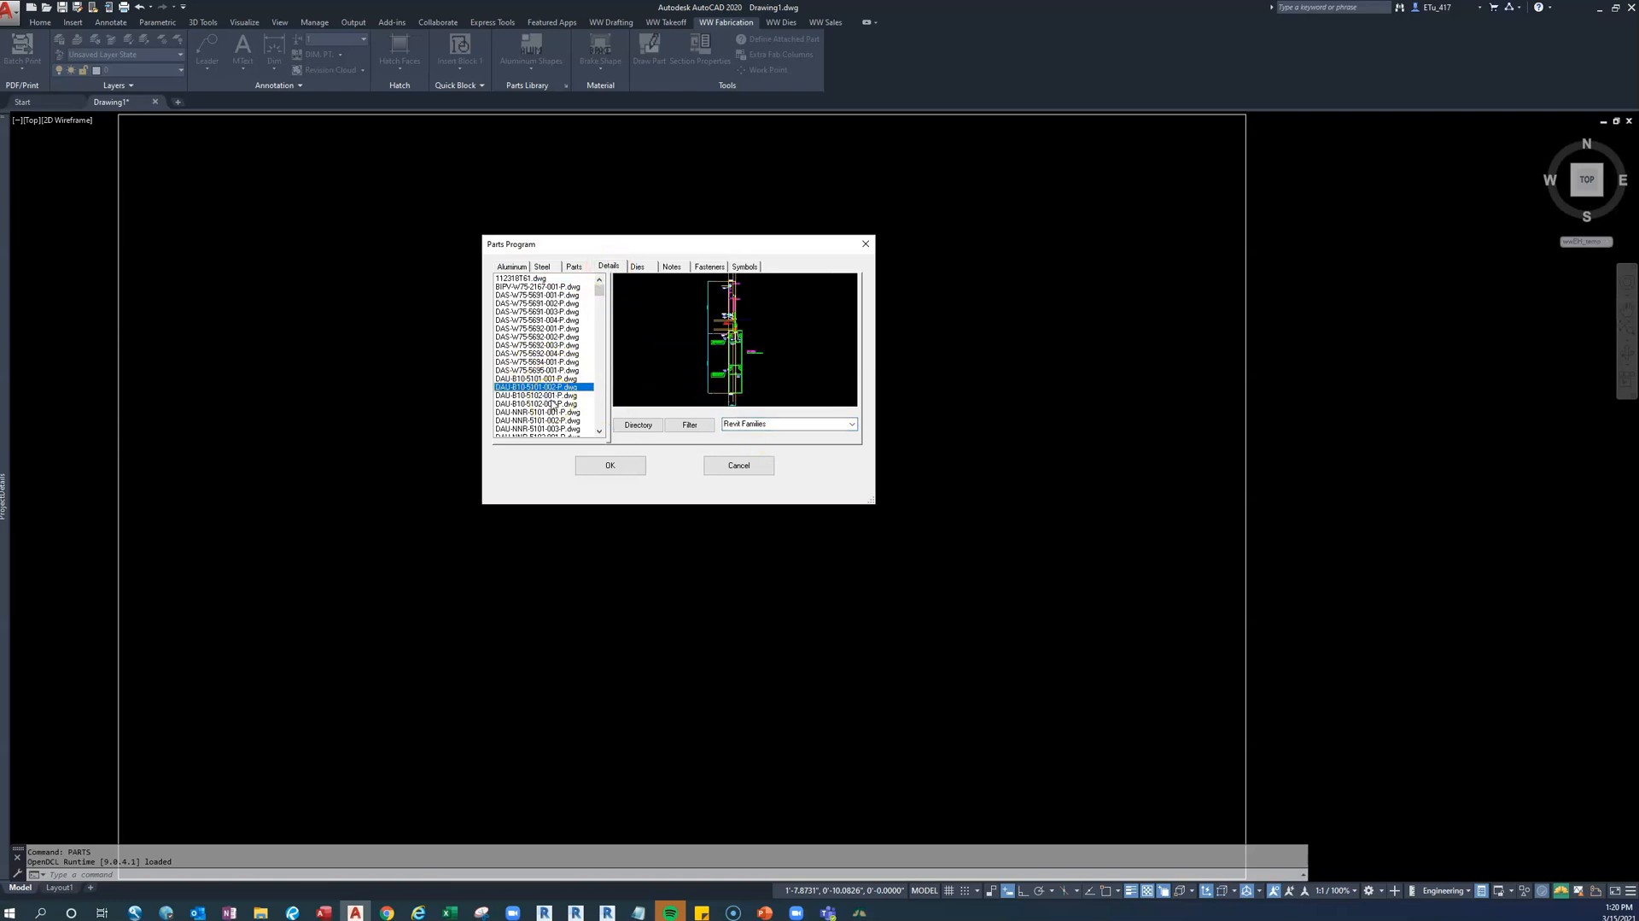
{"action": "key", "text": "Page_Down"}
{"action": "key", "text": "Page_Down"}
{"action": "key", "text": "Page_Down"}
{"action": "key", "text": "Page_Down"}
{"action": "key", "text": "Page_Down"}
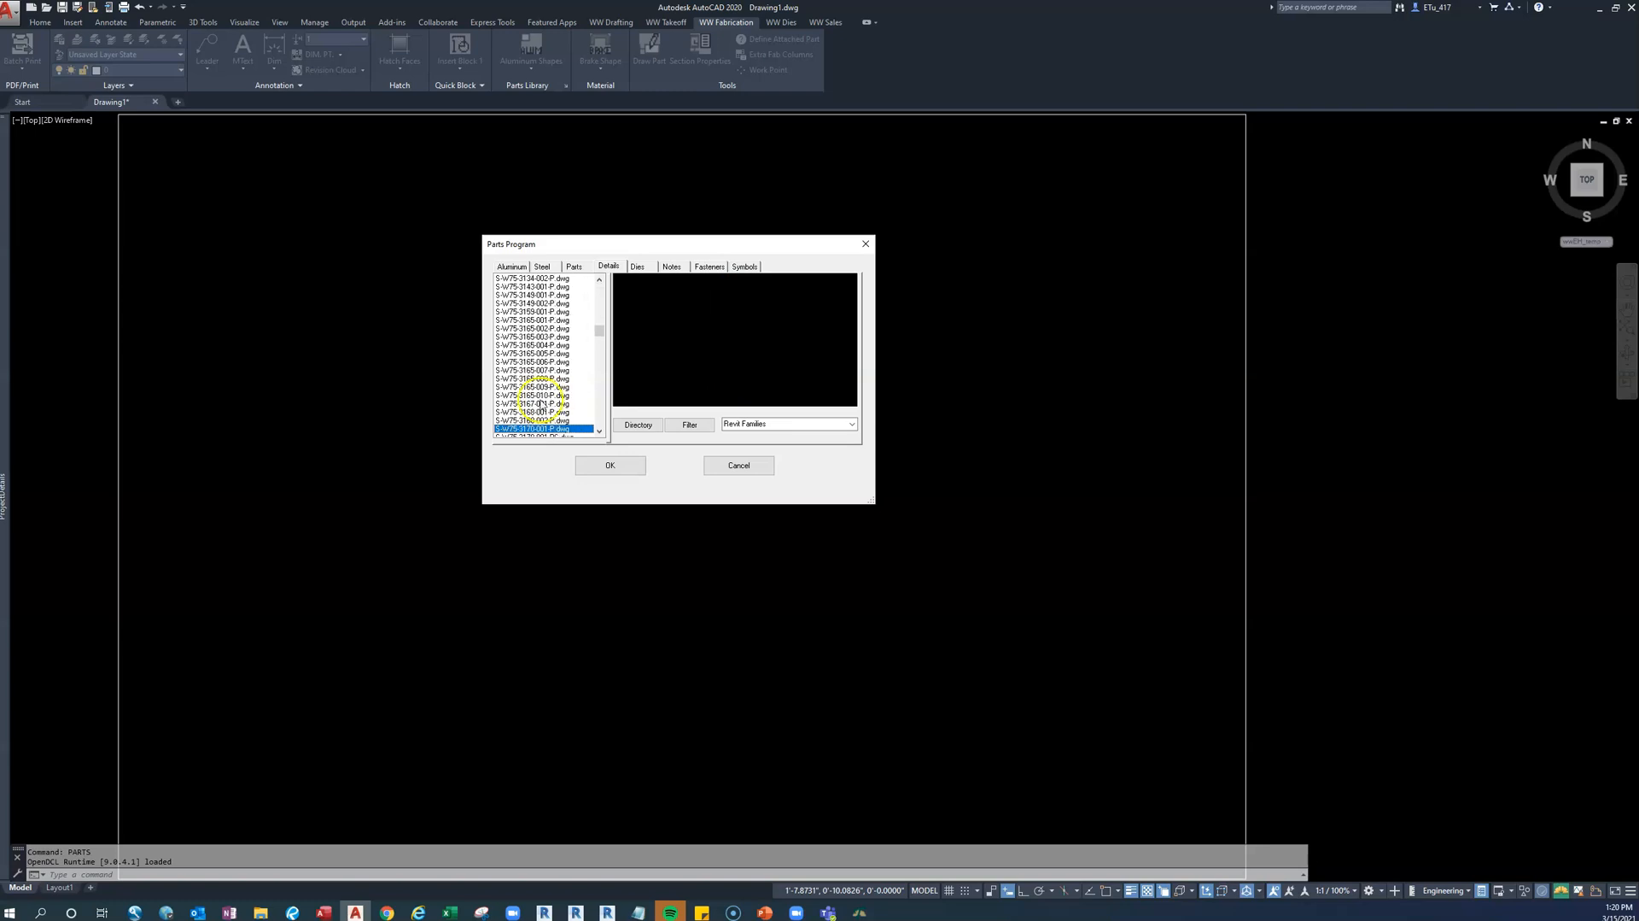
{"action": "scroll", "coordinate": [559, 420], "scroll_direction": "down", "scroll_amount": 2}
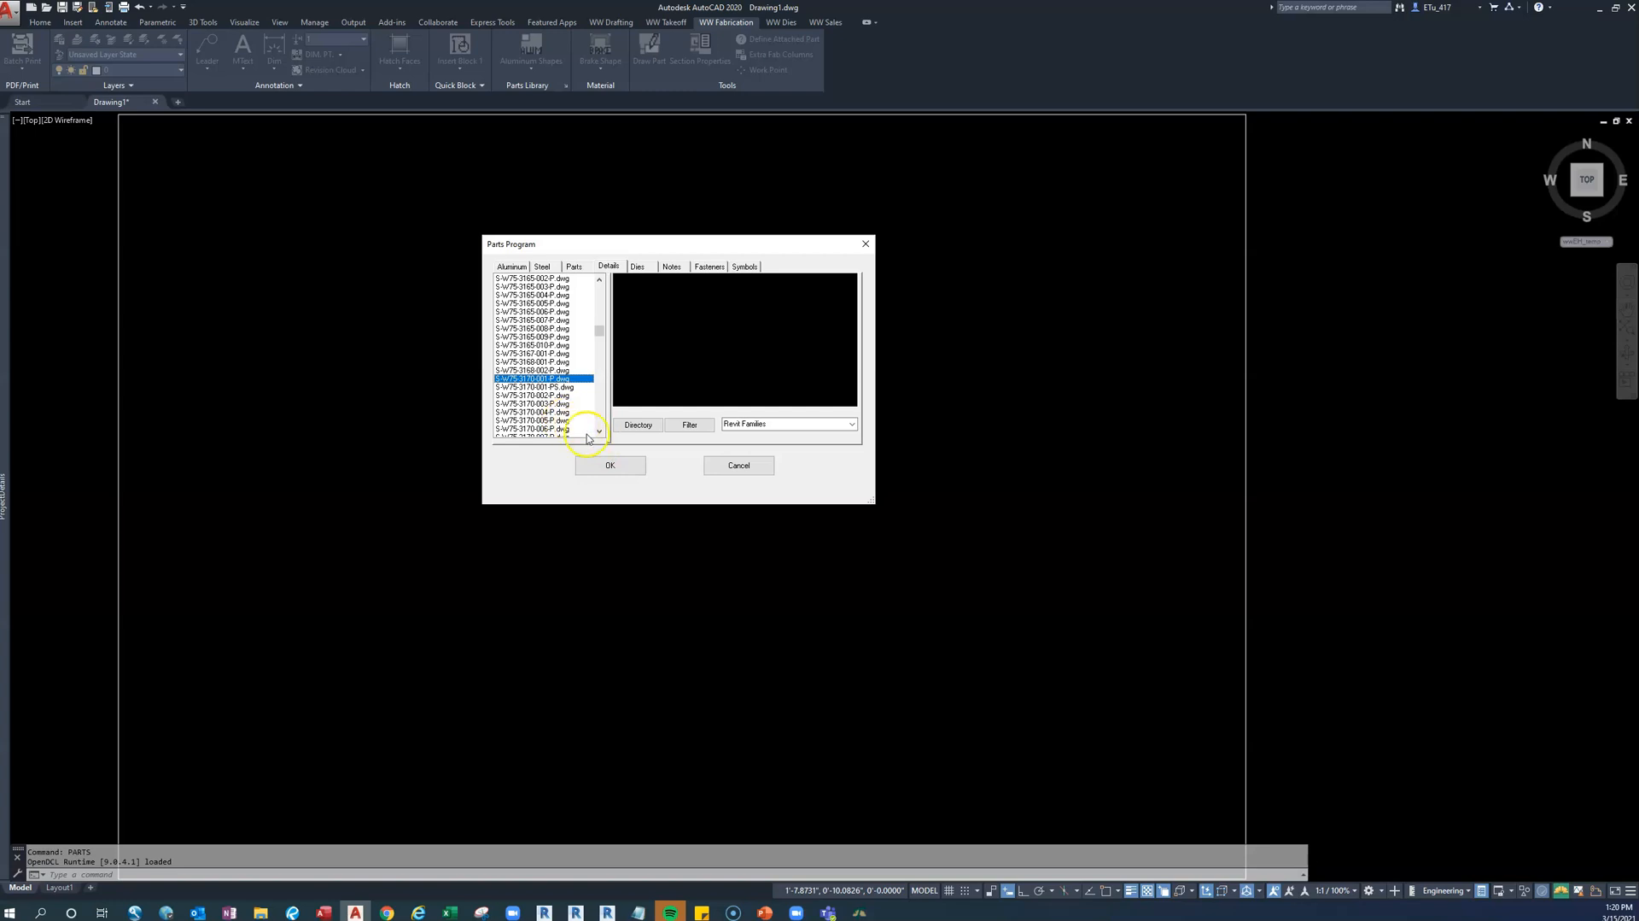
{"action": "left_click", "coordinate": [602, 433]}
{"action": "left_click", "coordinate": [602, 433]}
{"action": "left_click", "coordinate": [562, 421]}
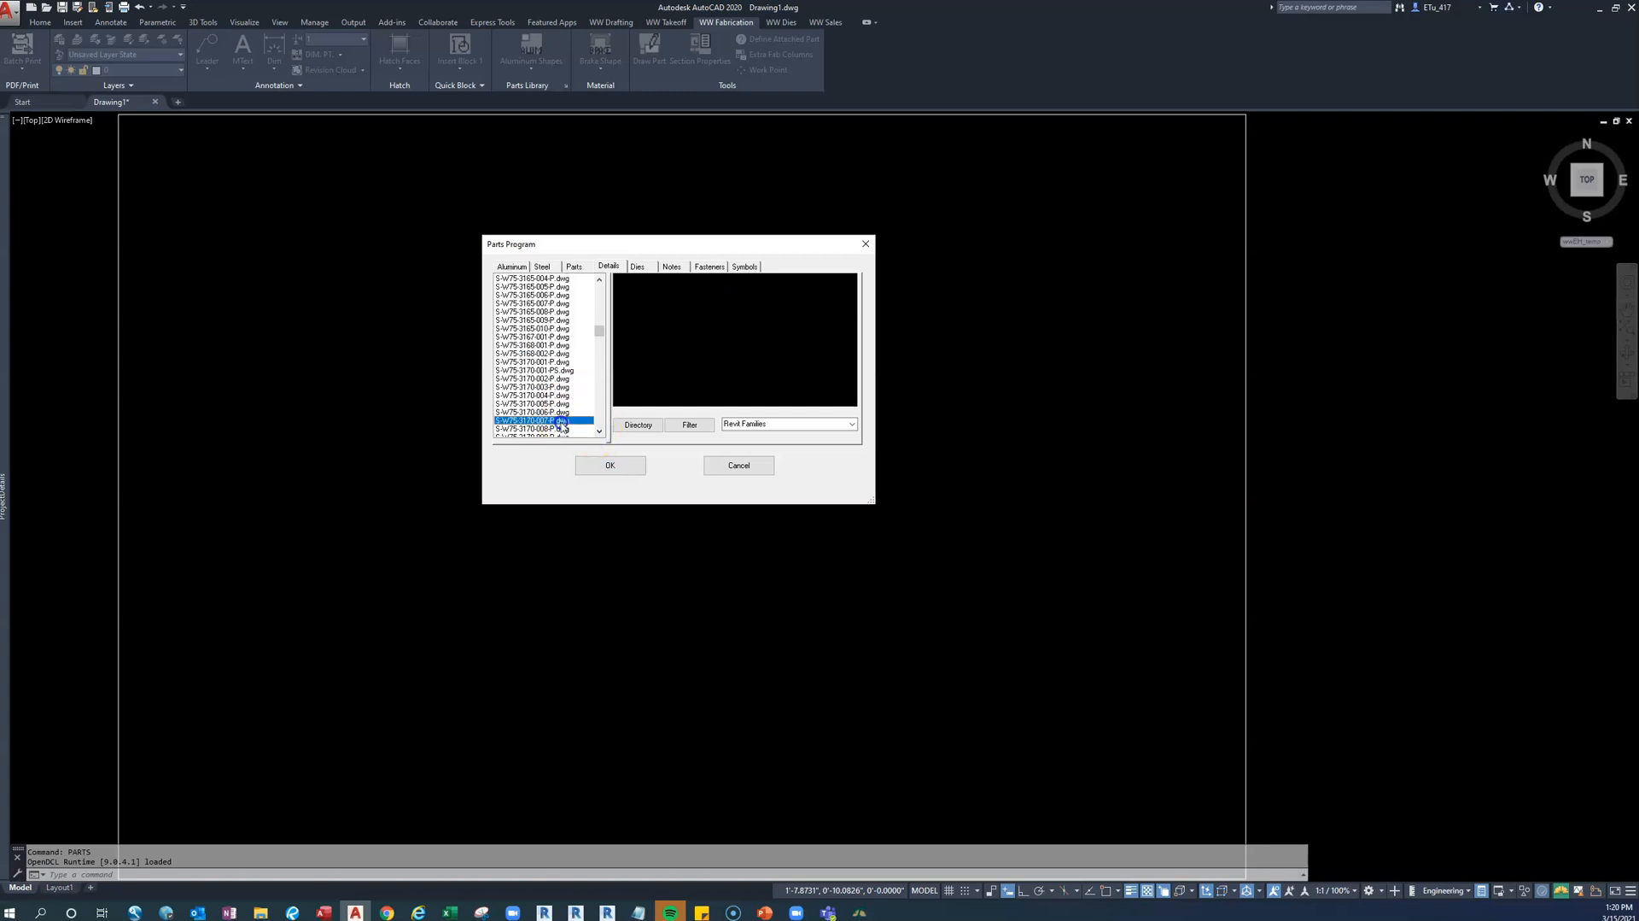
{"action": "left_click", "coordinate": [607, 466]}
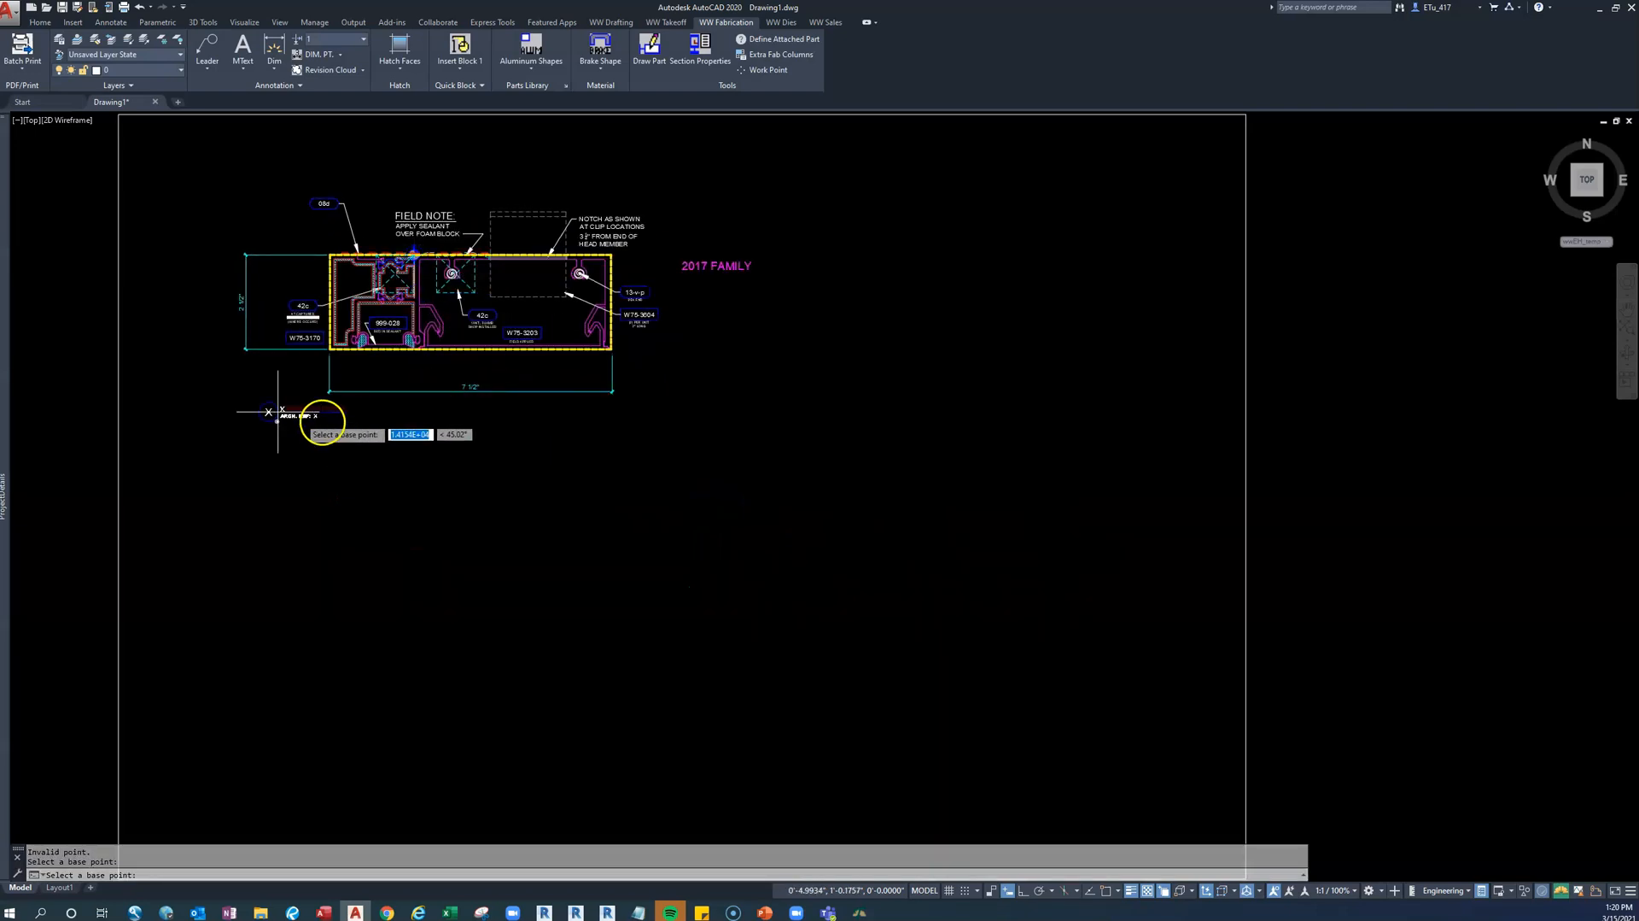
Place the detail's title marker below the head section and end the command
{"action": "left_click", "coordinate": [280, 460]}
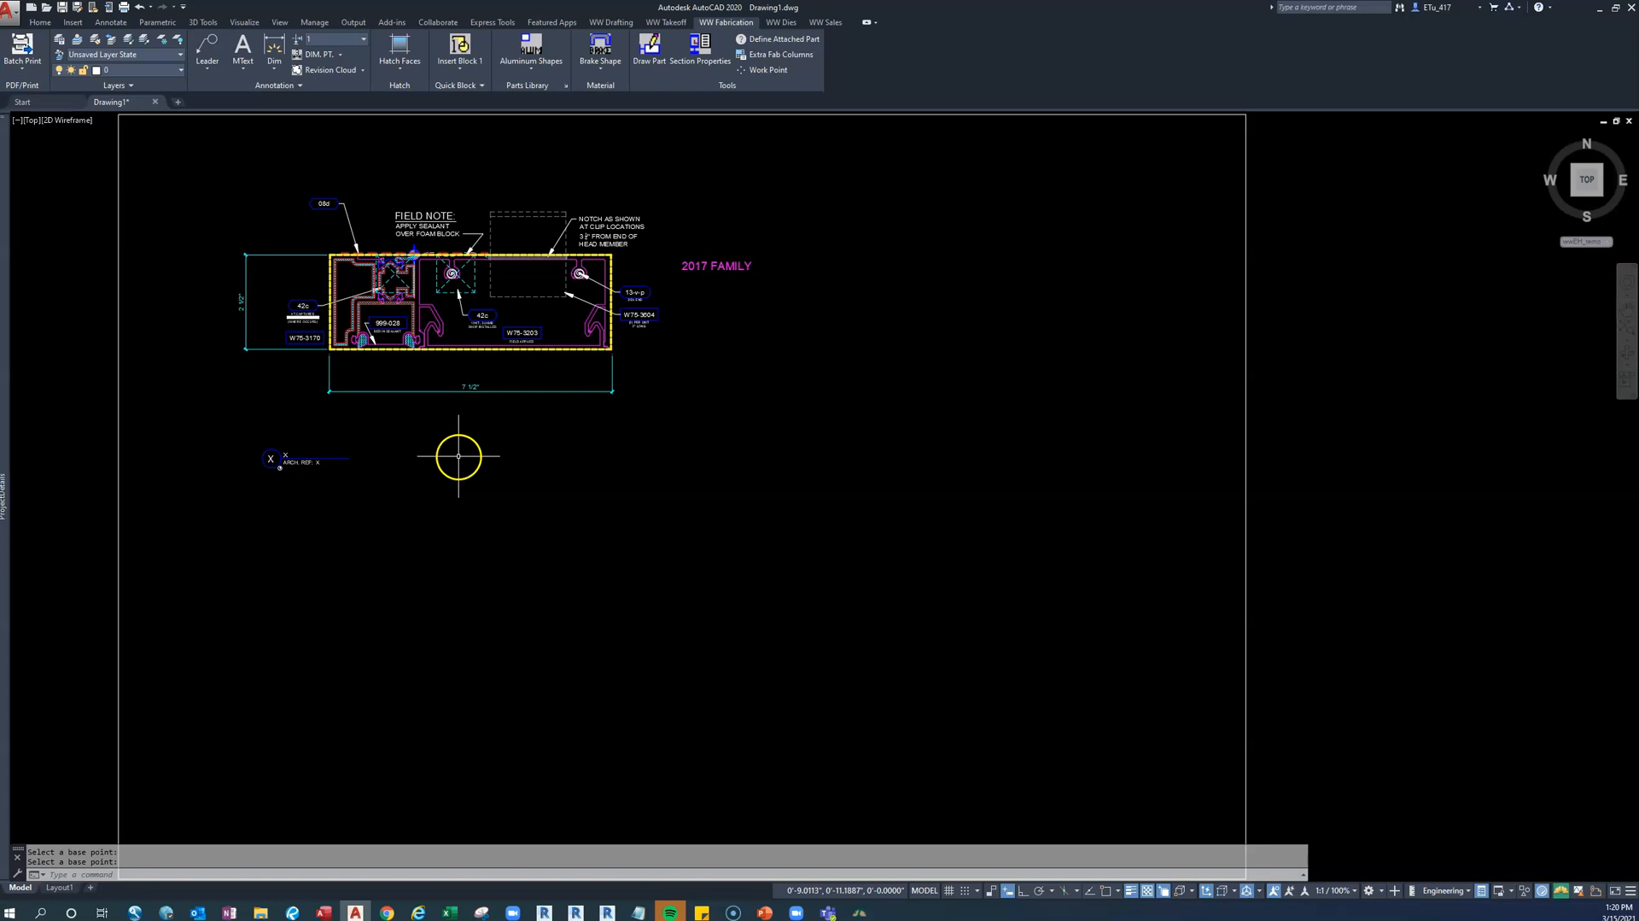
{"action": "key", "text": "Escape"}
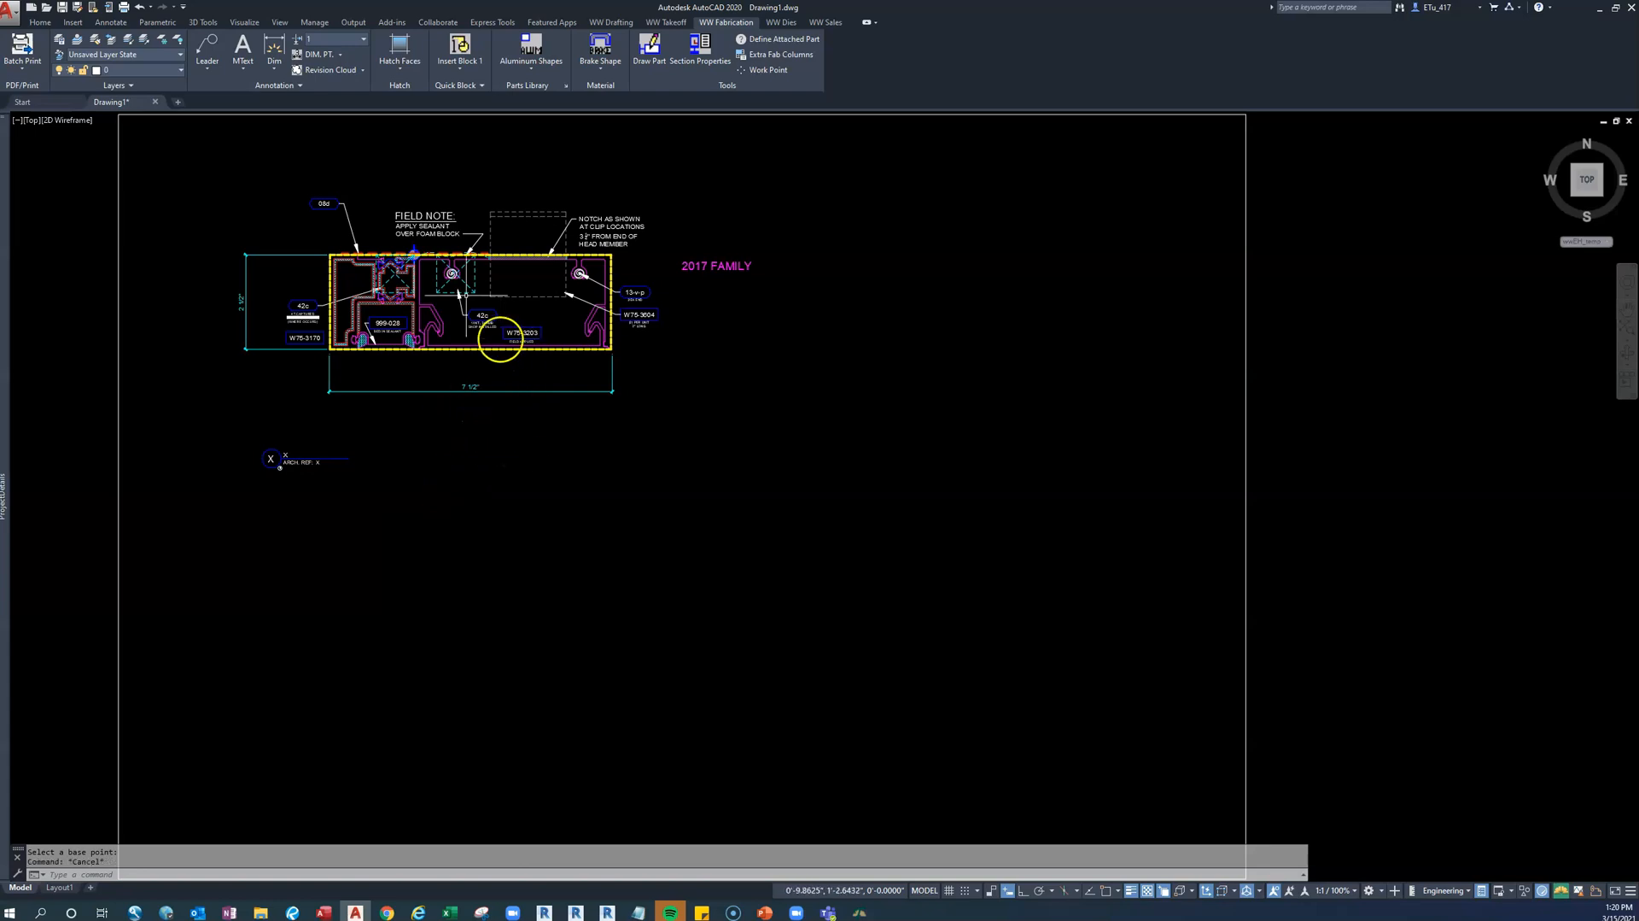
{"action": "middle_click_drag", "start_coordinate": [396, 251], "coordinate": [470, 297]}
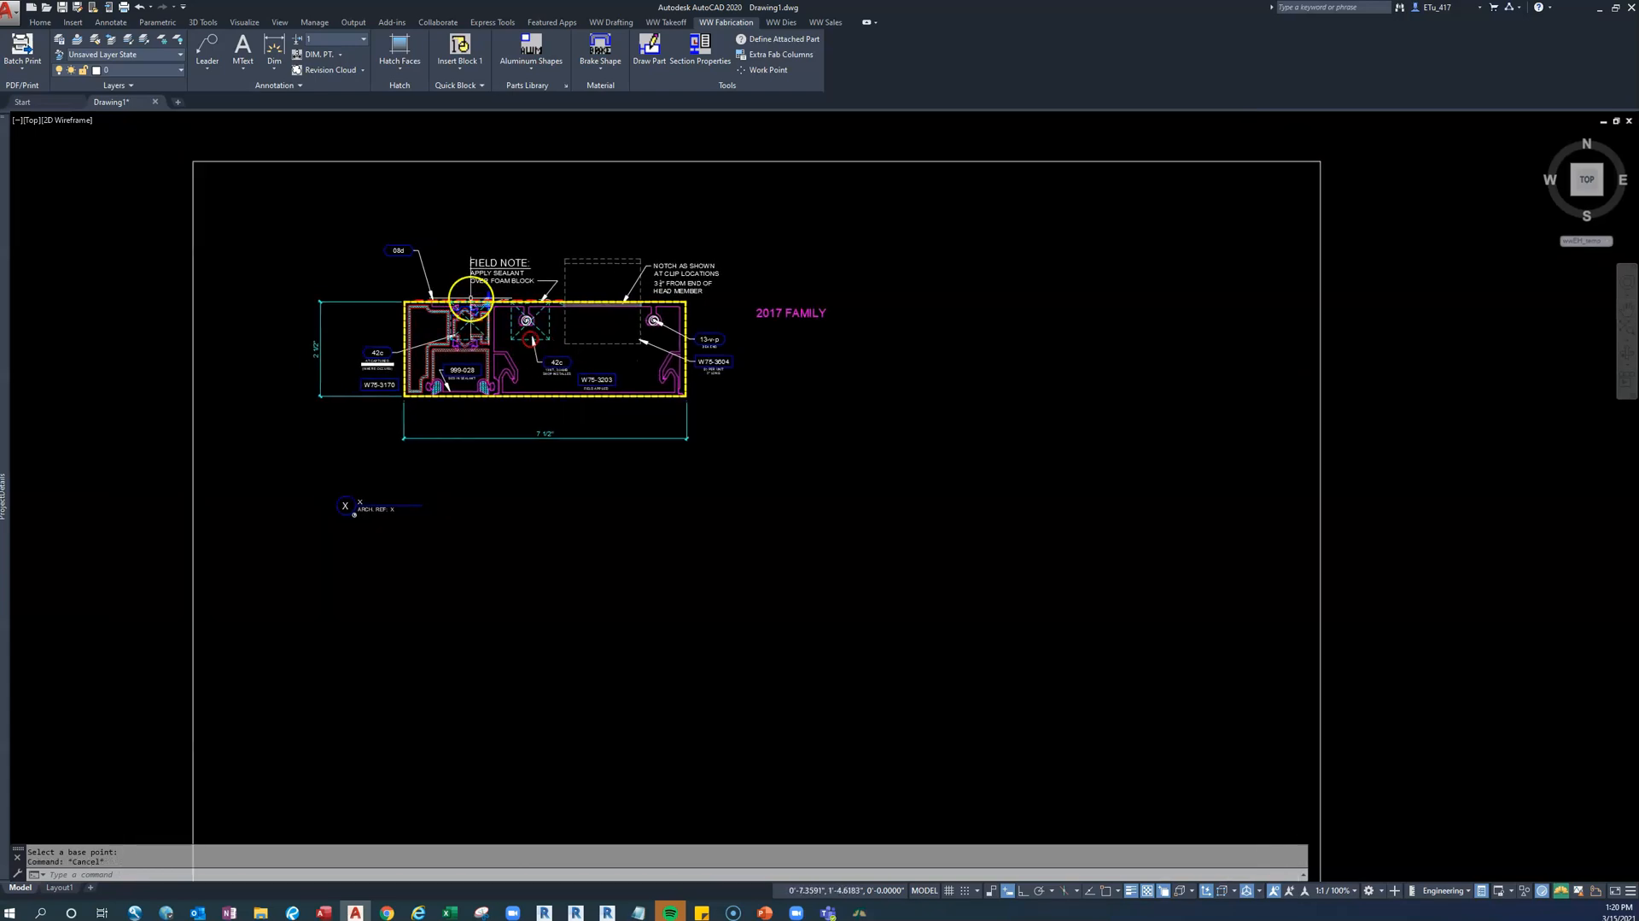
{"action": "scroll", "coordinate": [471, 297], "scroll_direction": "up", "scroll_amount": 4}
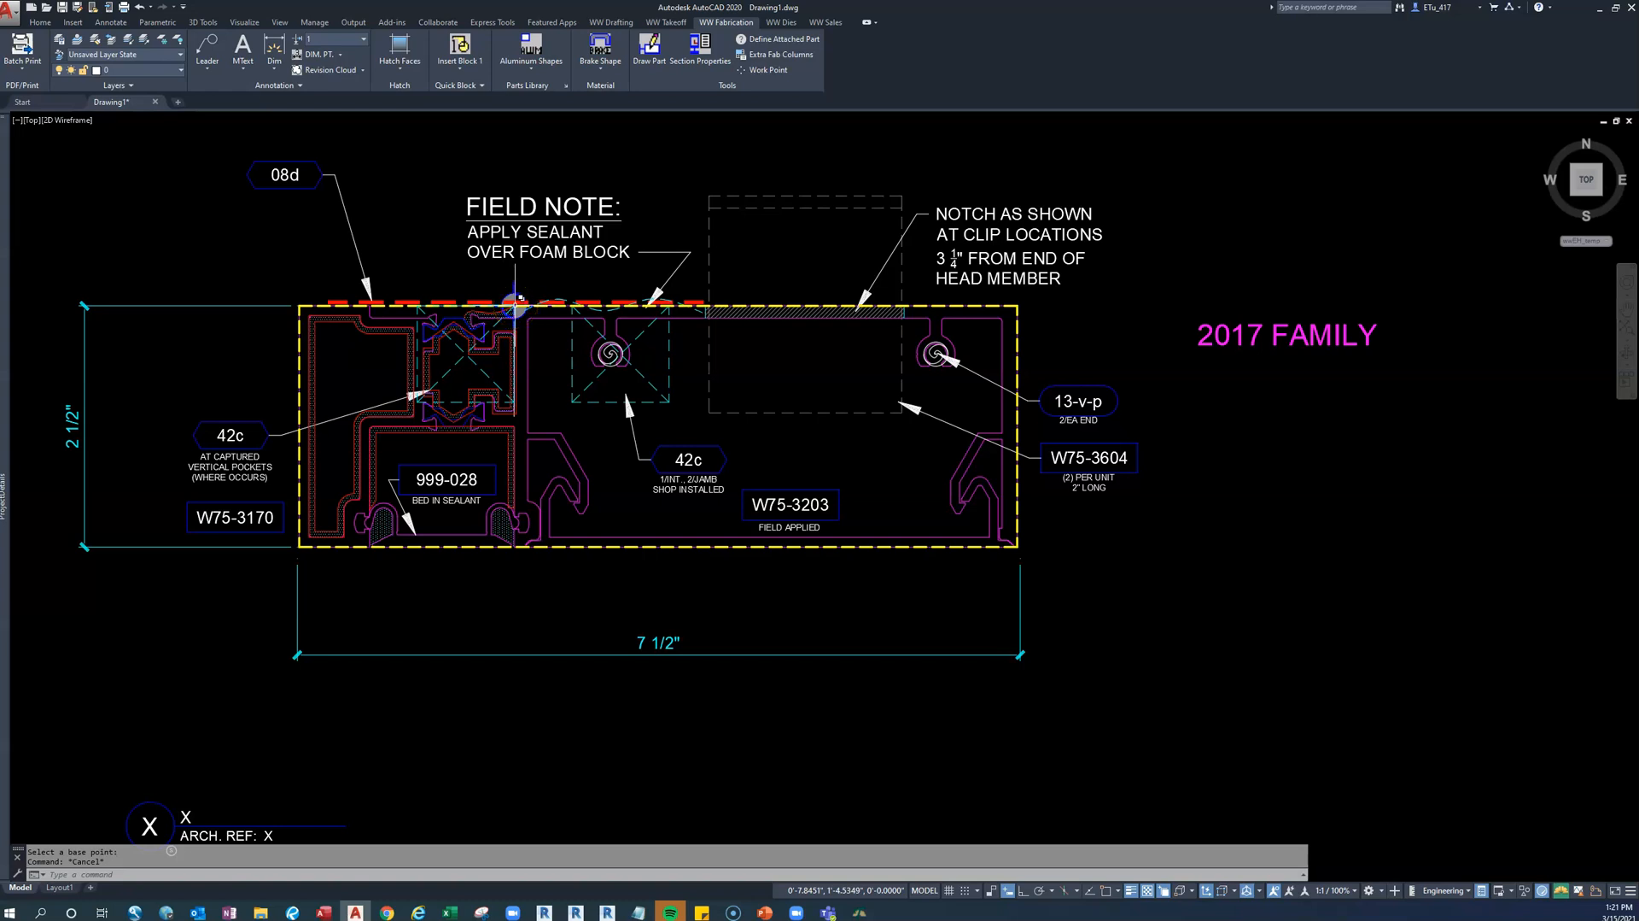
Switch to Revu and consult the Captured Strip Head naming rules in the Nomenclature_for_Takeoff_Data document
{"action": "mouse_move", "coordinate": [293, 910]}
{"action": "left_click", "coordinate": [316, 878]}
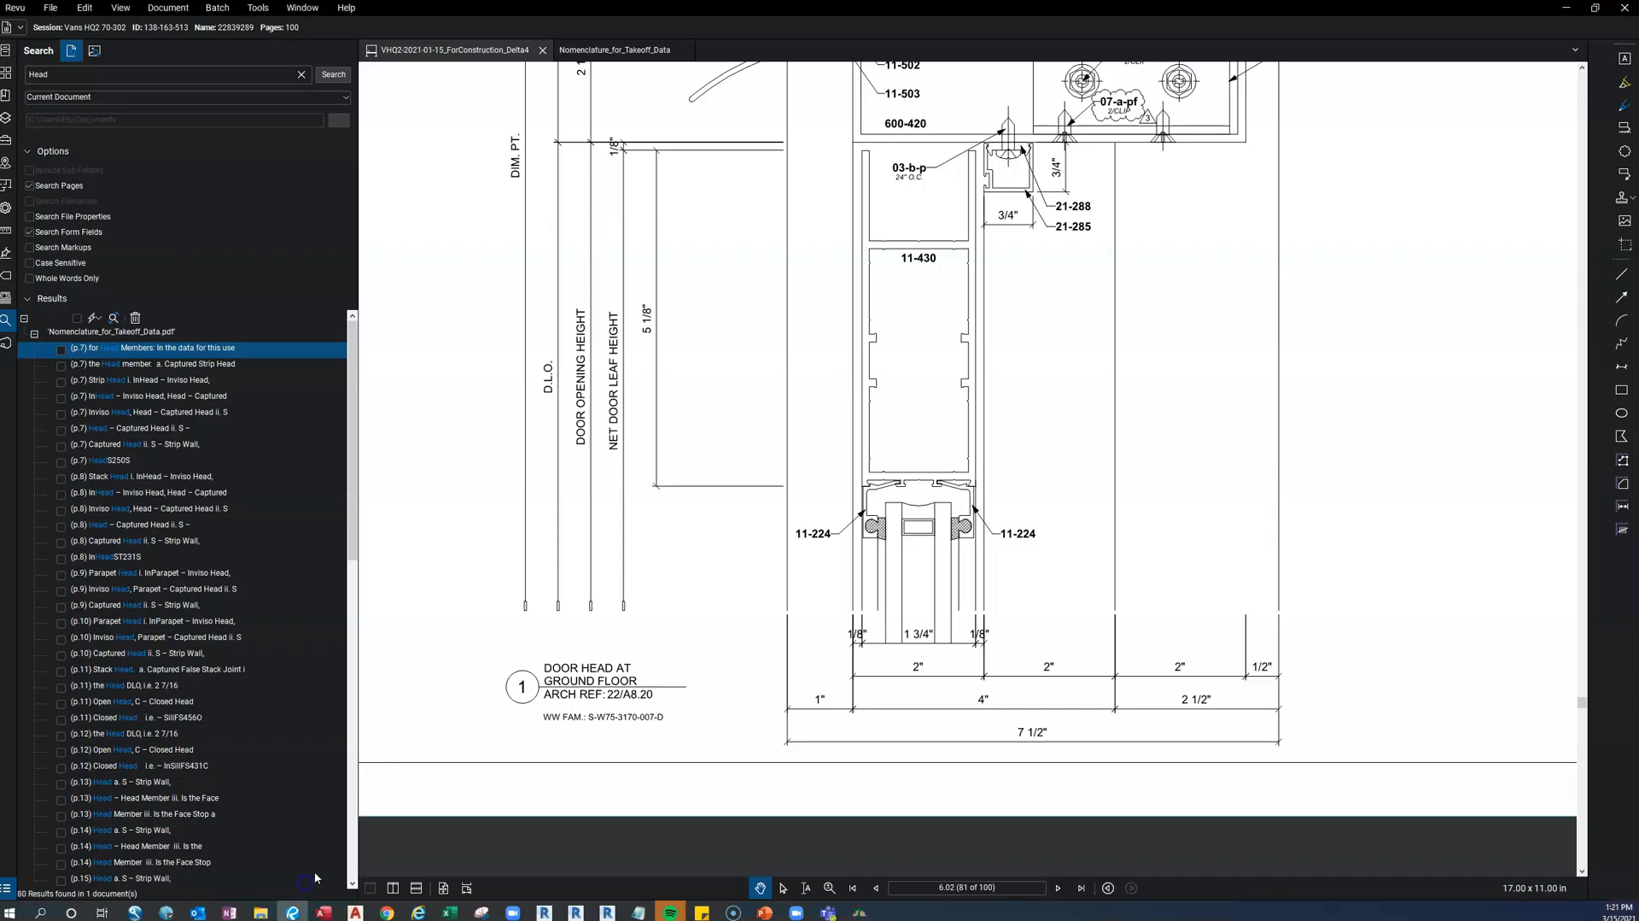
{"action": "left_click", "coordinate": [628, 49]}
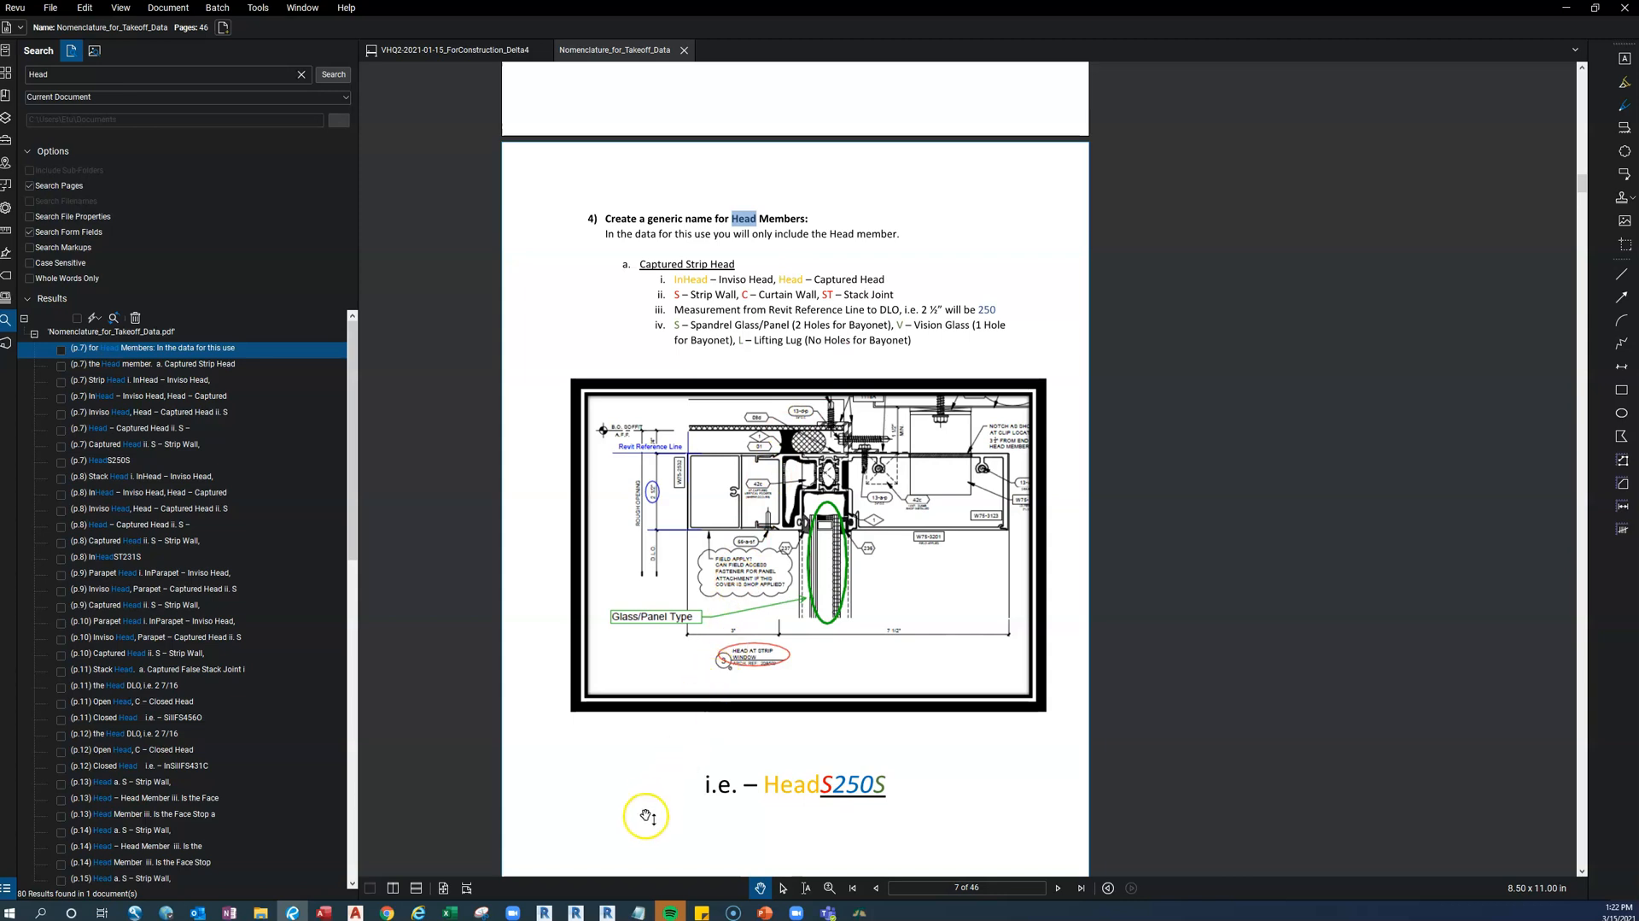
Browse the ACad (S:) drive in File Explorer, look into its Parts Library folder and go back to the drive
{"action": "mouse_move", "coordinate": [260, 912]}
{"action": "left_click", "coordinate": [249, 875]}
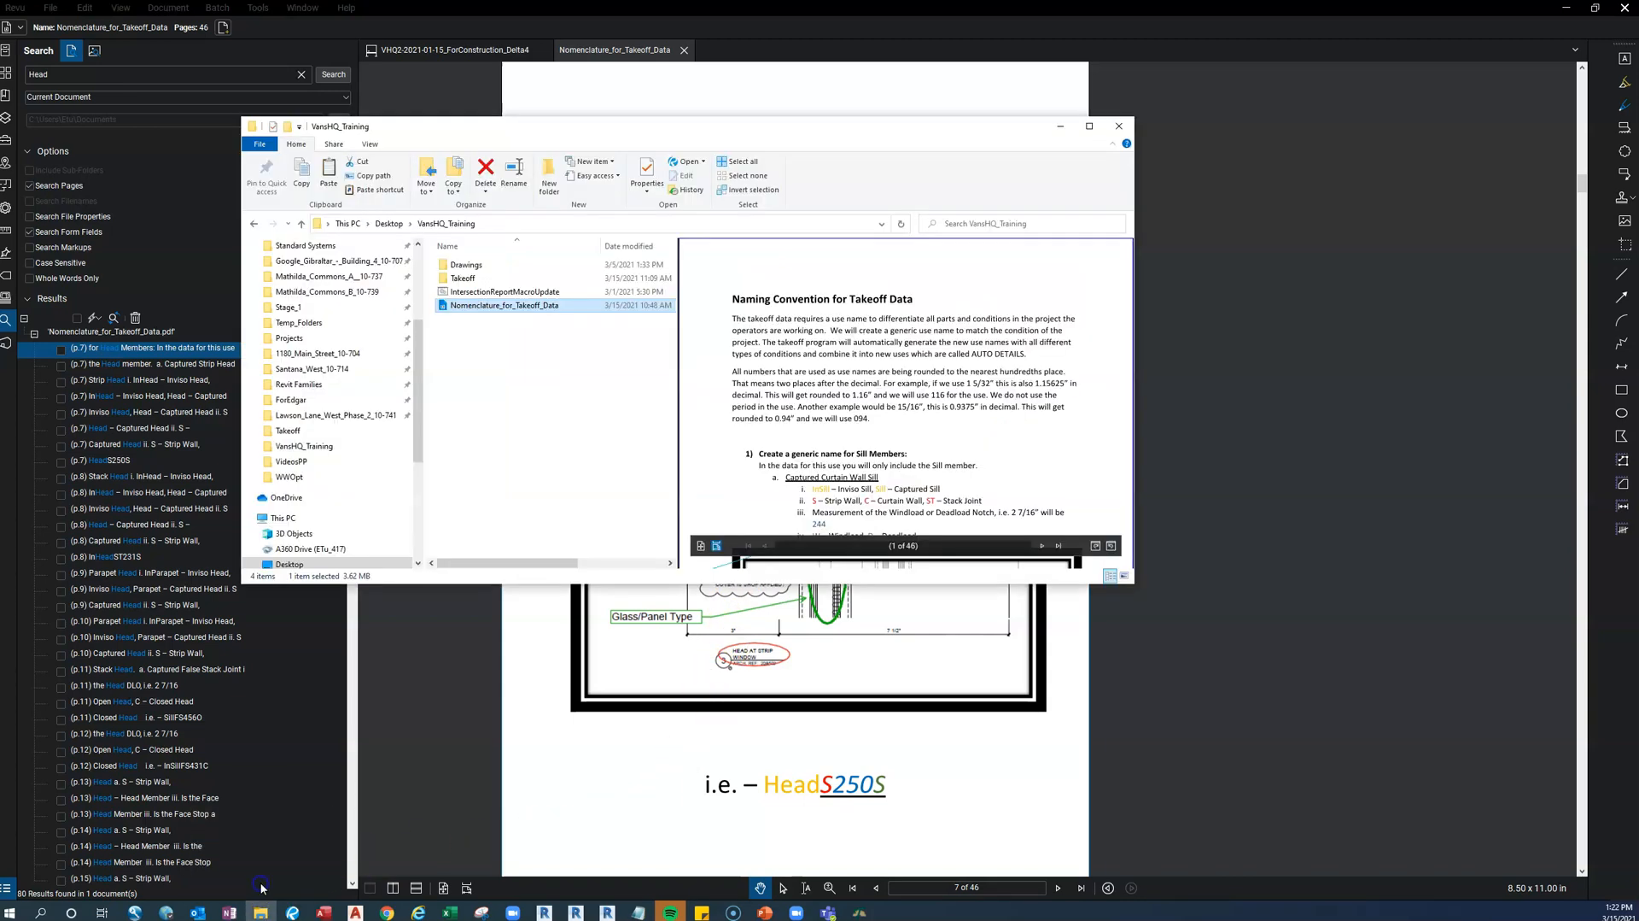
{"action": "scroll", "coordinate": [387, 436], "scroll_direction": "down", "scroll_amount": 5}
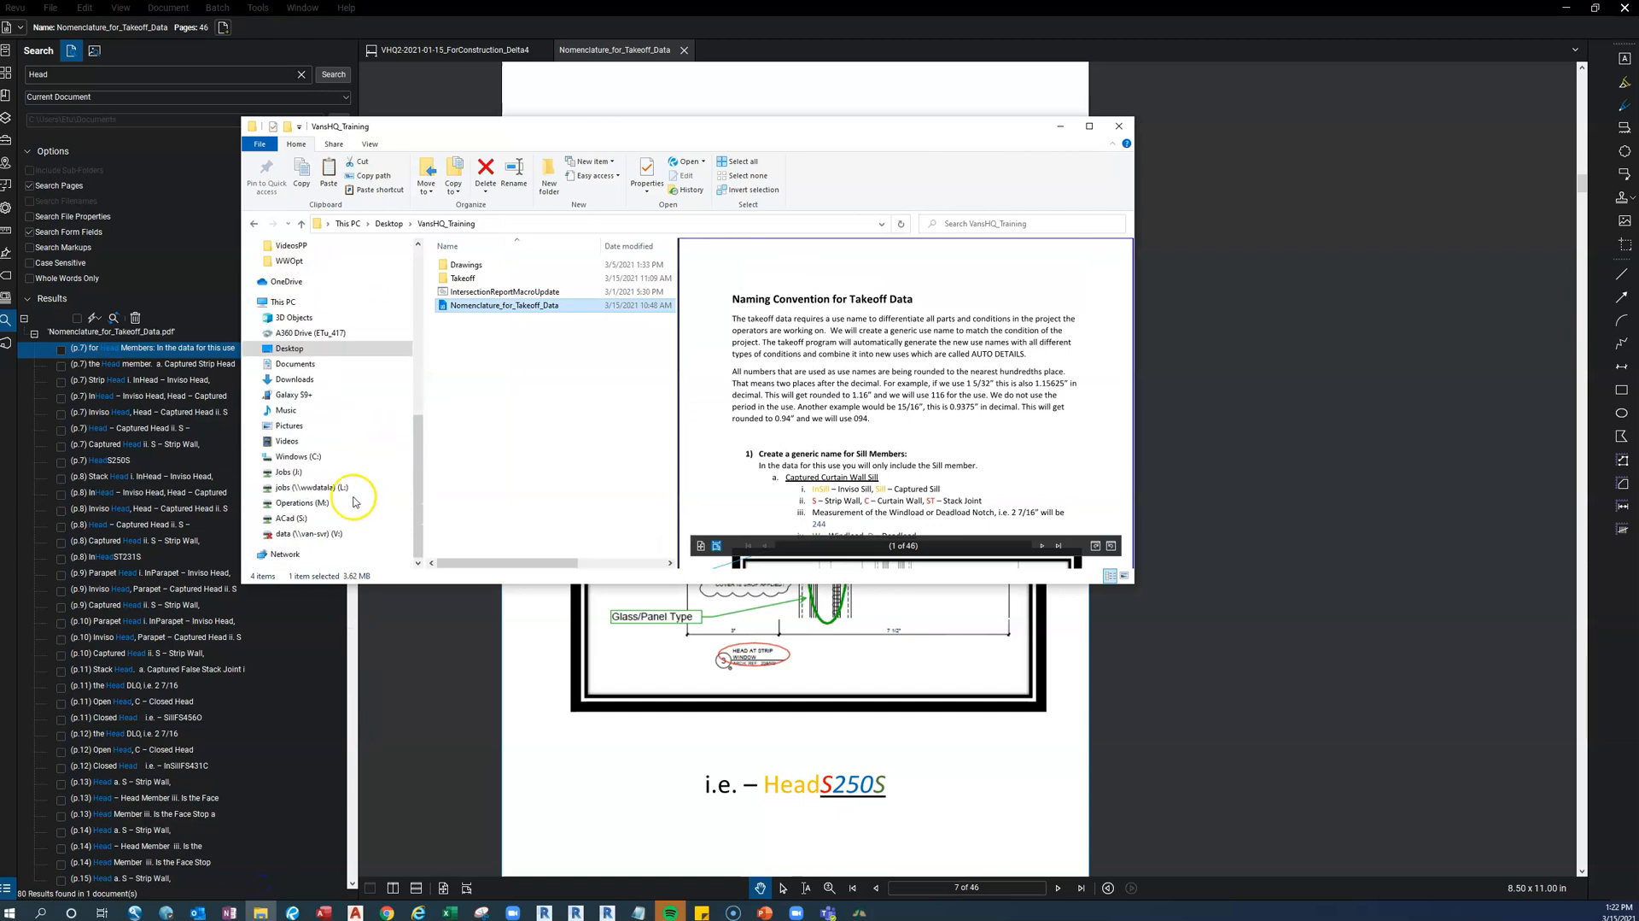
{"action": "left_click", "coordinate": [308, 520]}
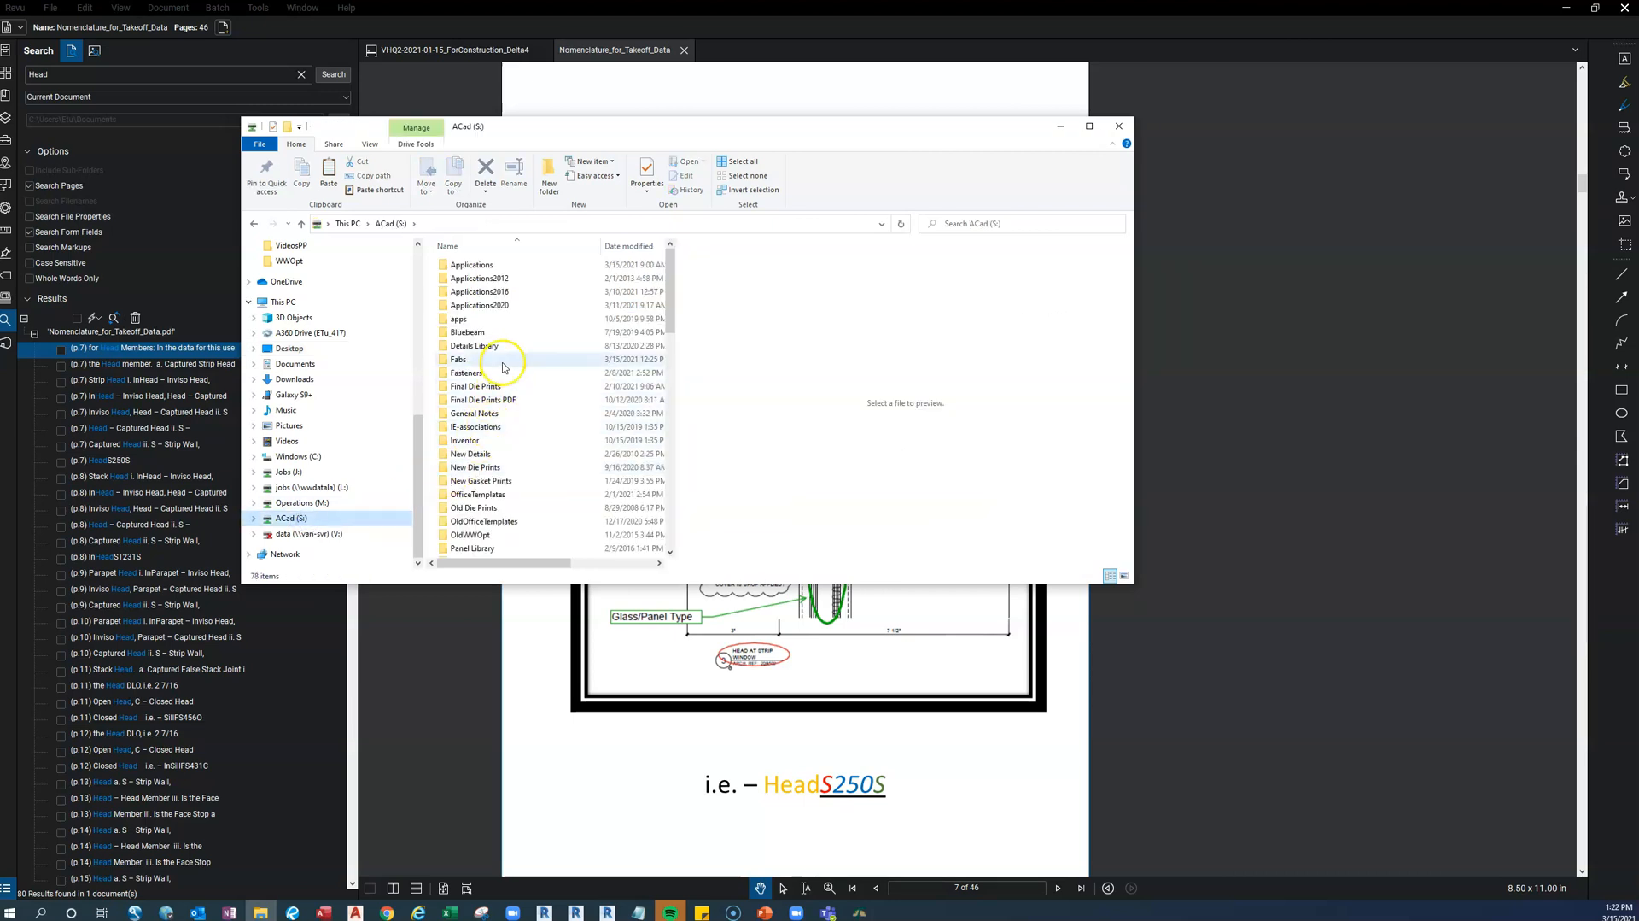
{"action": "scroll", "coordinate": [495, 450], "scroll_direction": "down", "scroll_amount": 3}
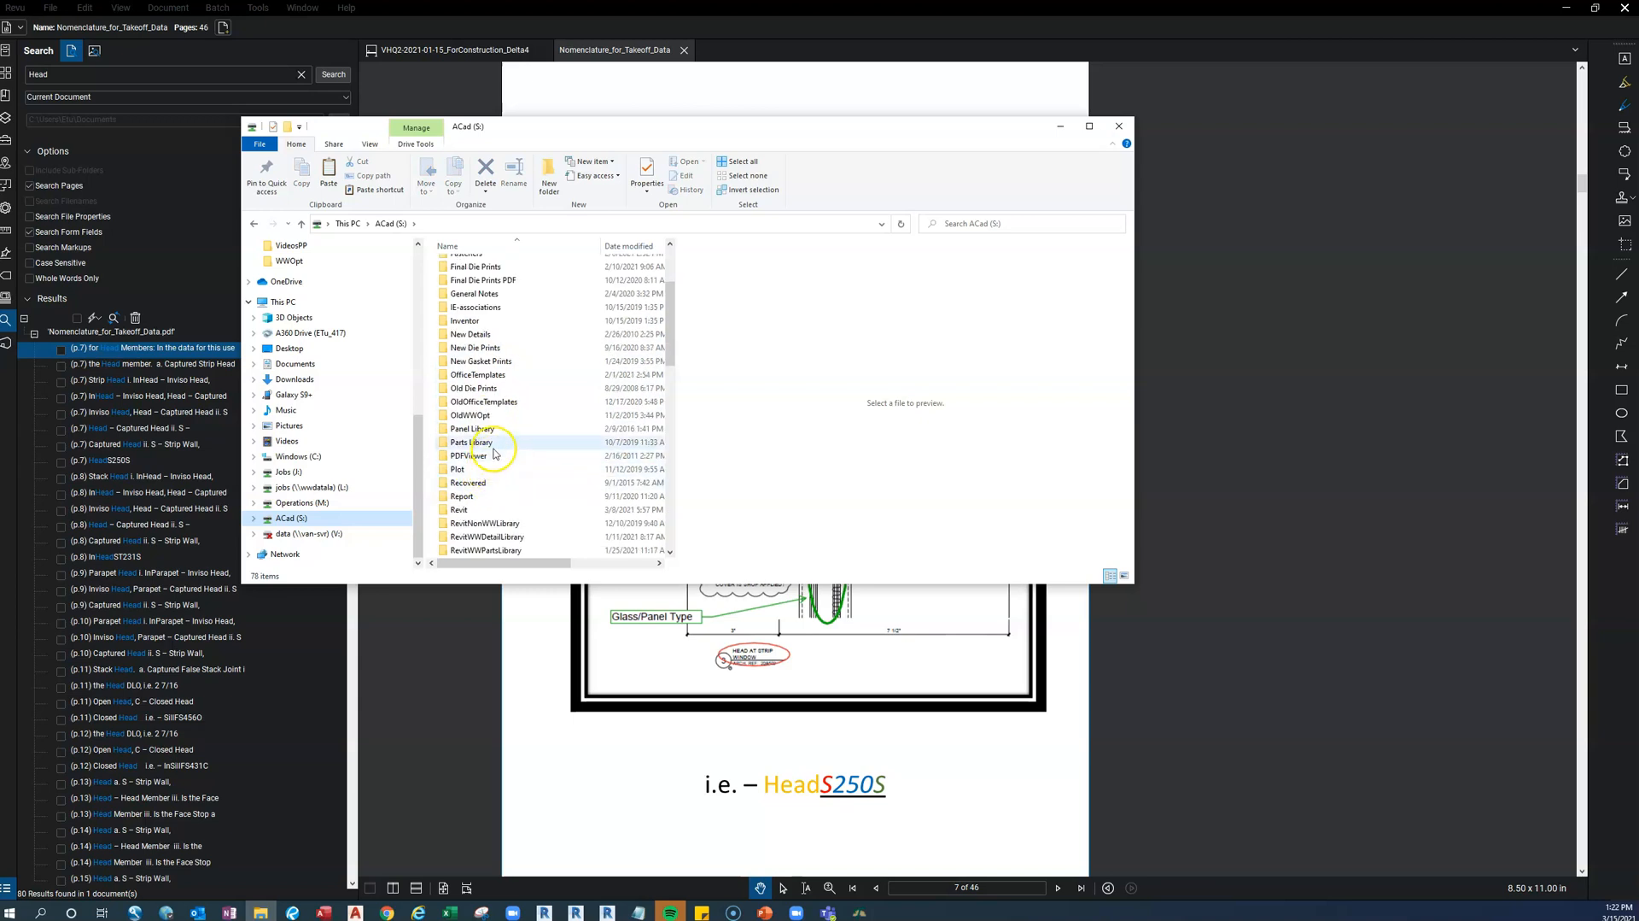
{"action": "double_click", "coordinate": [494, 445]}
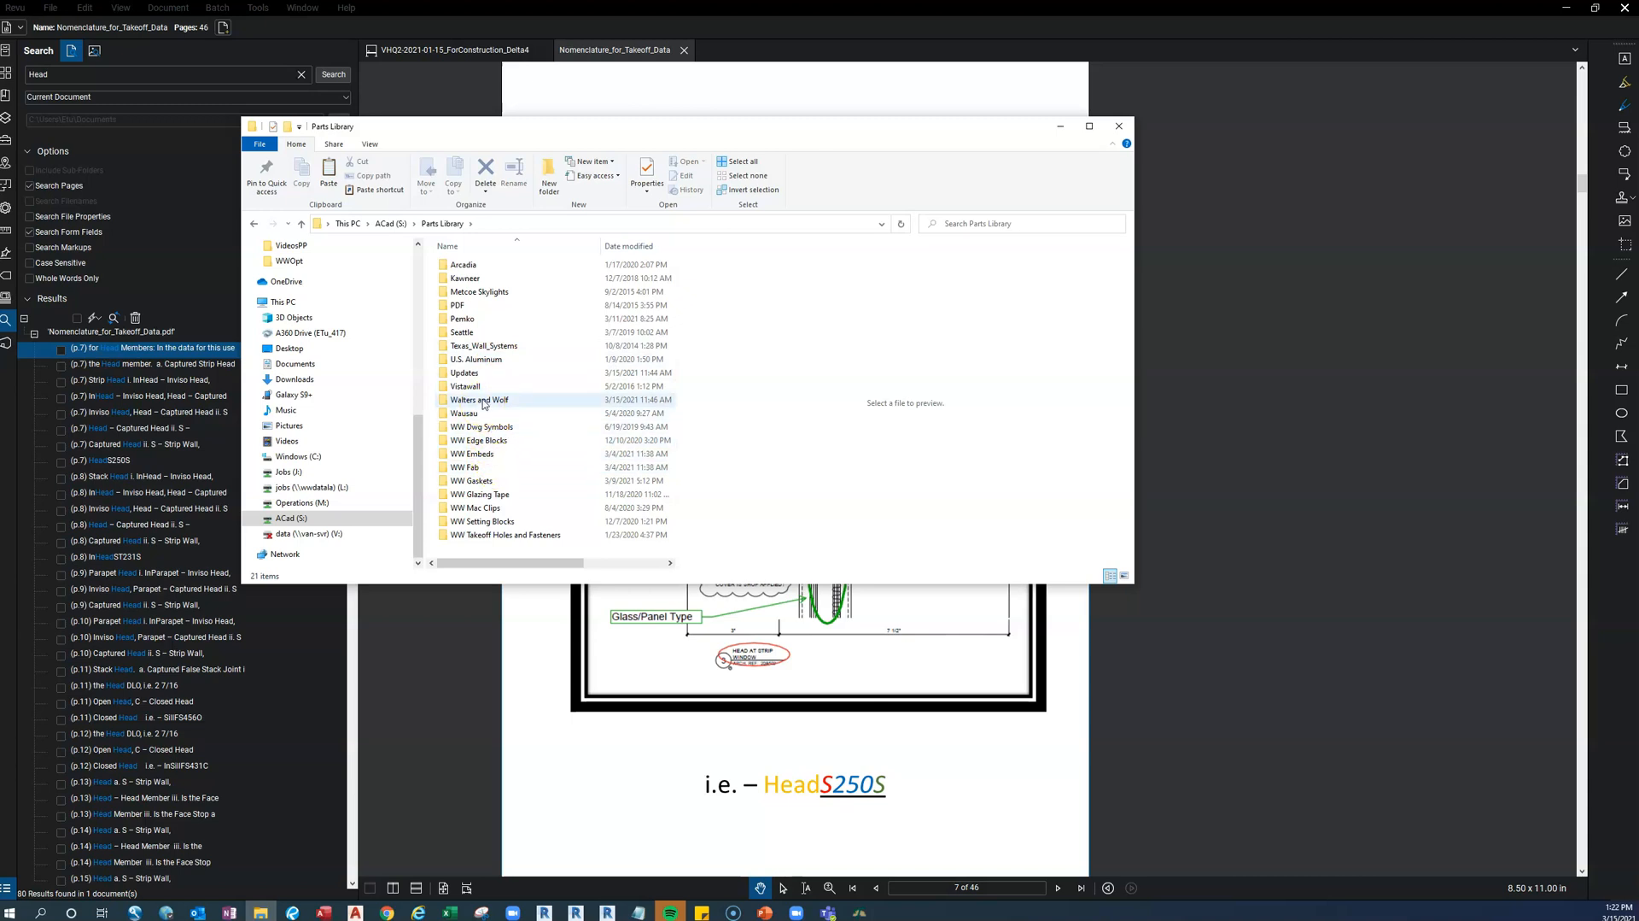
{"action": "left_click", "coordinate": [253, 225]}
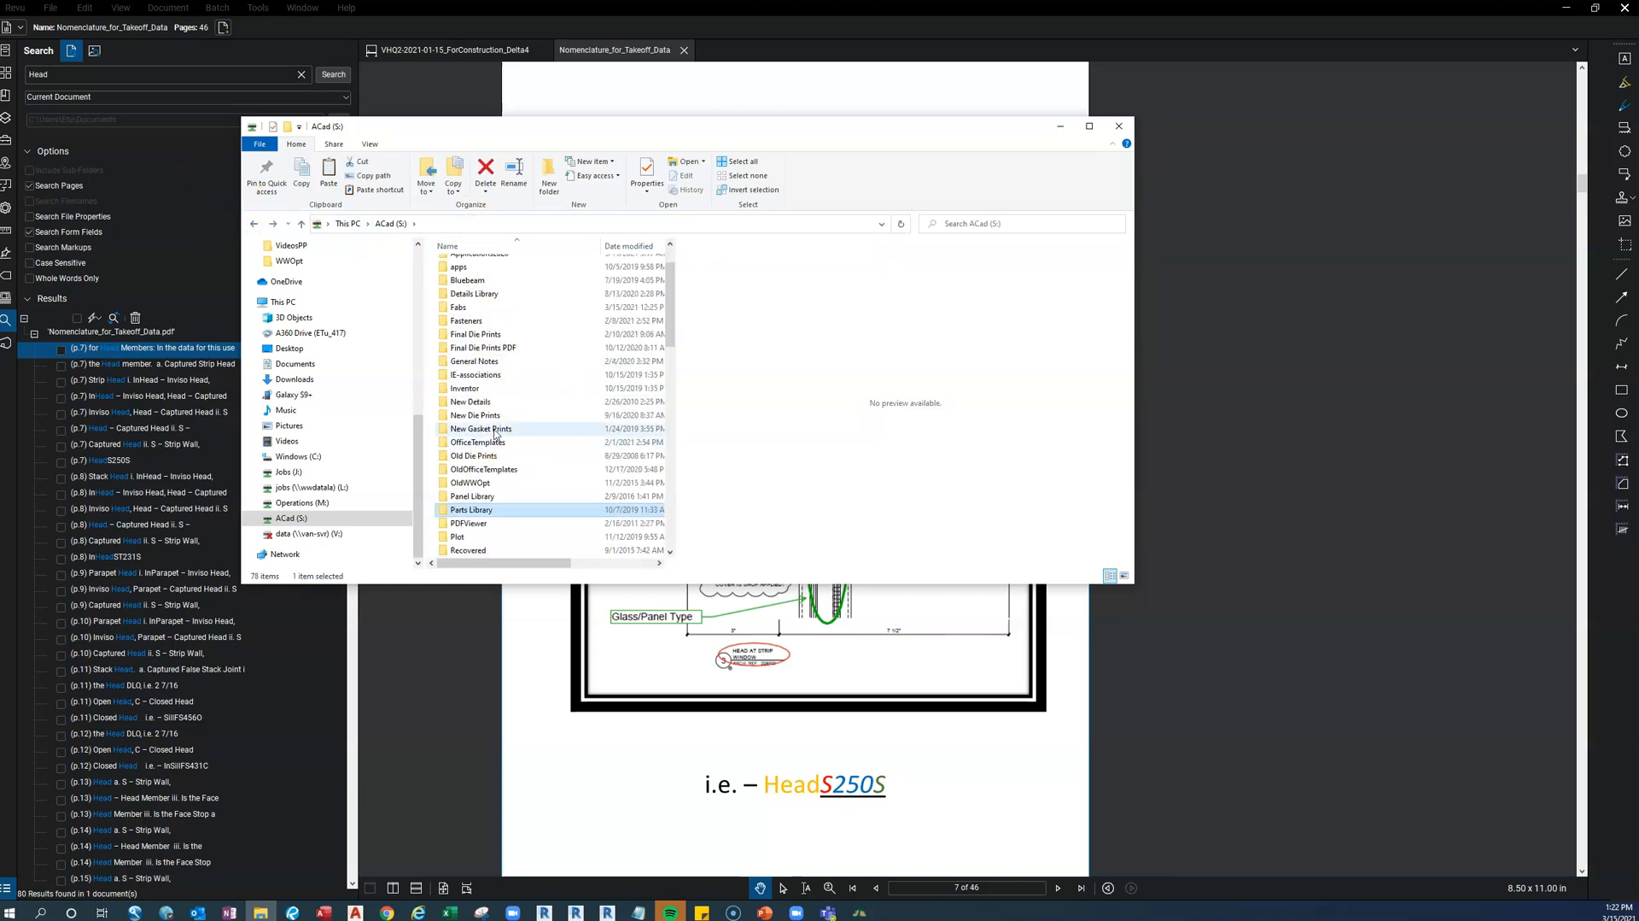
Look through the detail drawings in the Details Library's Revit Families folder and return to the nomenclature document
{"action": "double_click", "coordinate": [485, 330]}
{"action": "scroll", "coordinate": [502, 443], "scroll_direction": "down", "scroll_amount": 2}
{"action": "double_click", "coordinate": [493, 403]}
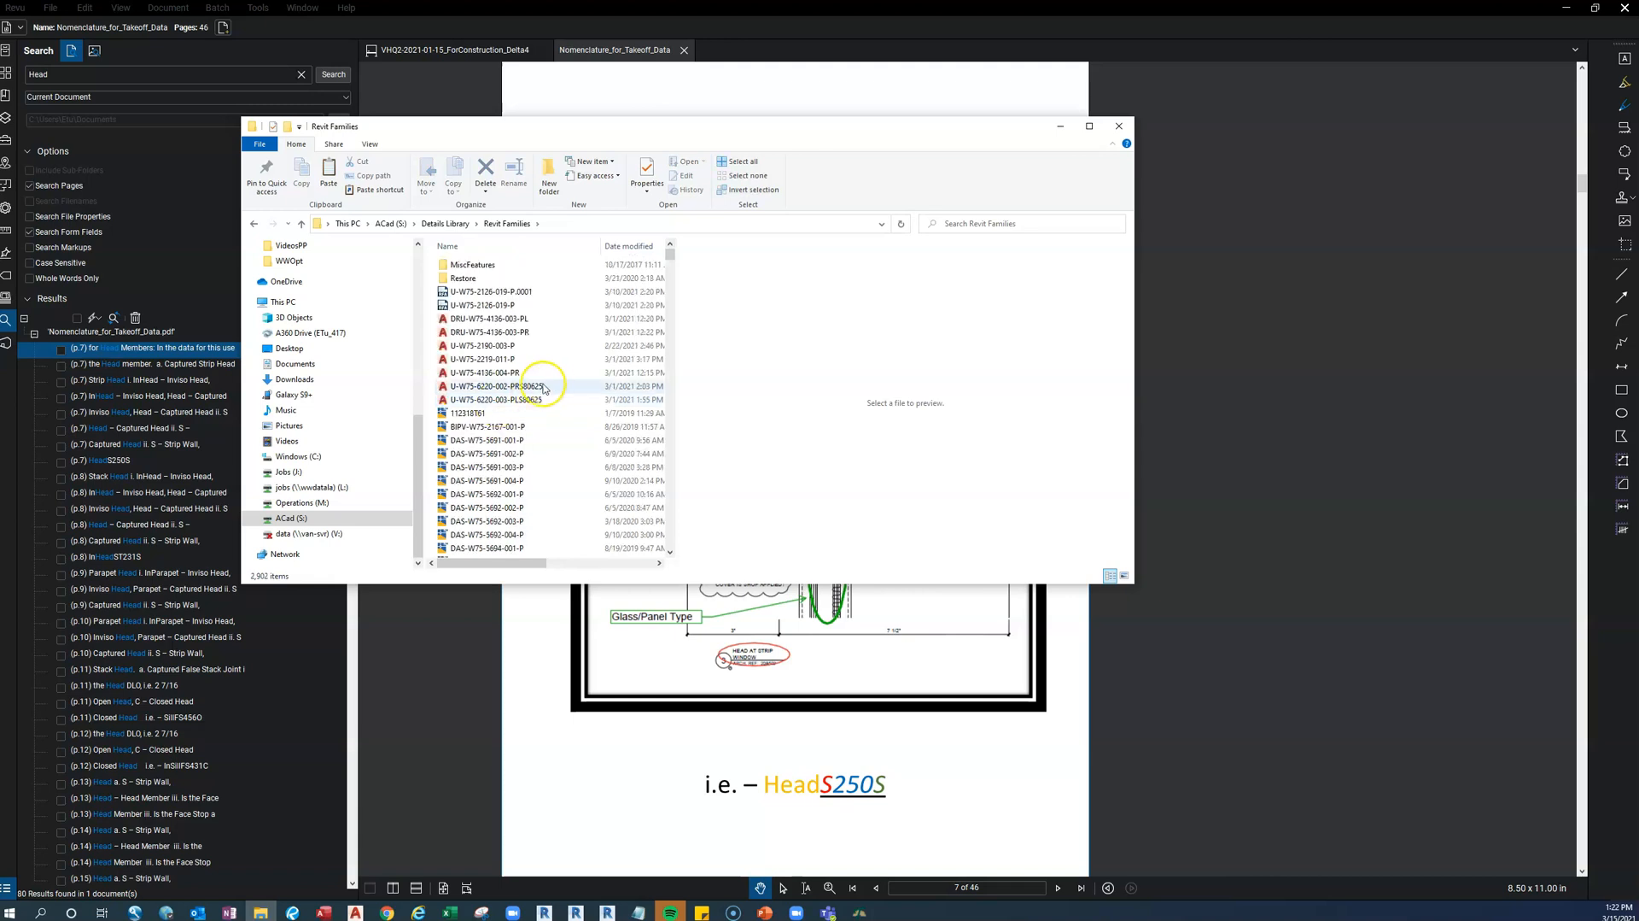
{"action": "scroll", "coordinate": [519, 443], "scroll_direction": "down", "scroll_amount": 3}
{"action": "scroll", "coordinate": [519, 443], "scroll_direction": "down", "scroll_amount": 10}
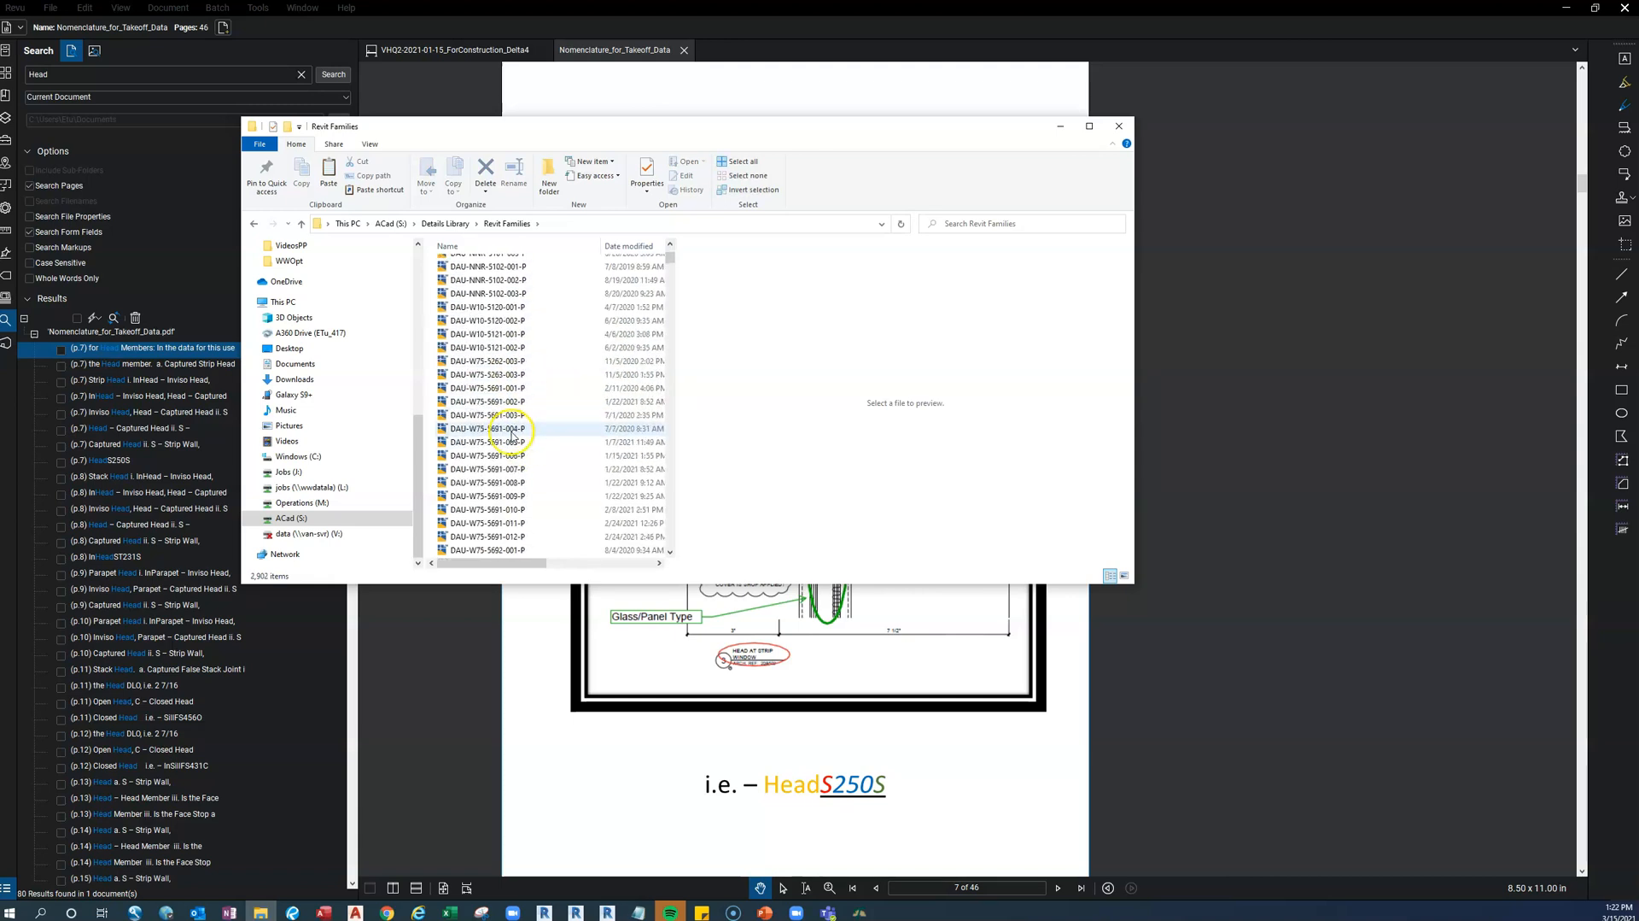
{"action": "scroll", "coordinate": [513, 436], "scroll_direction": "down", "scroll_amount": 10}
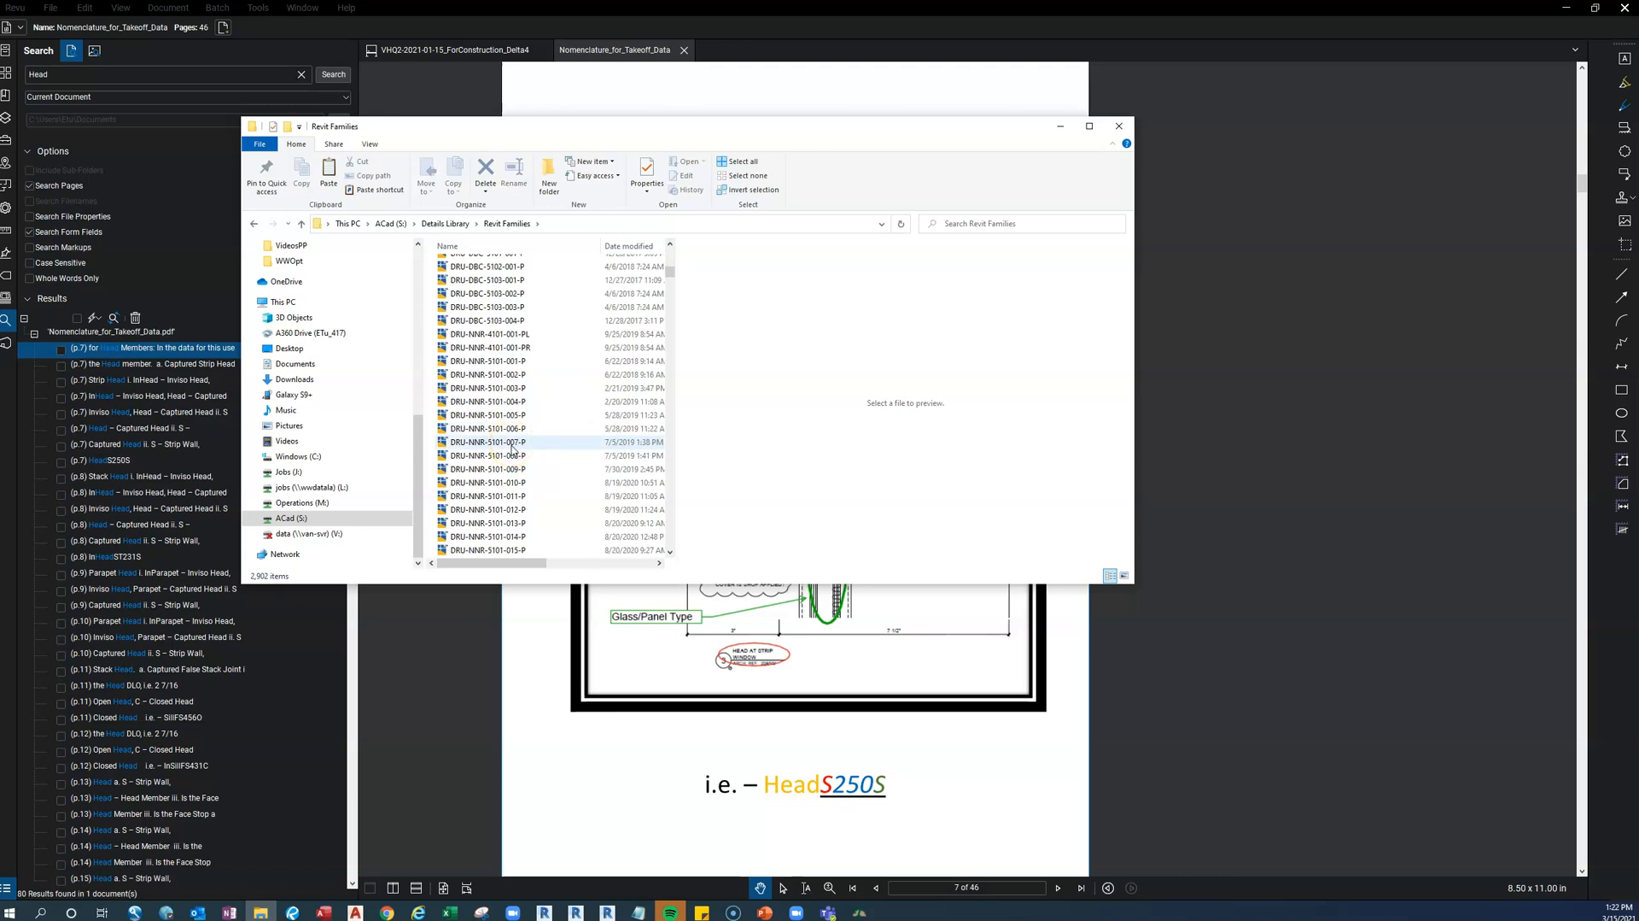
{"action": "left_click", "coordinate": [564, 721]}
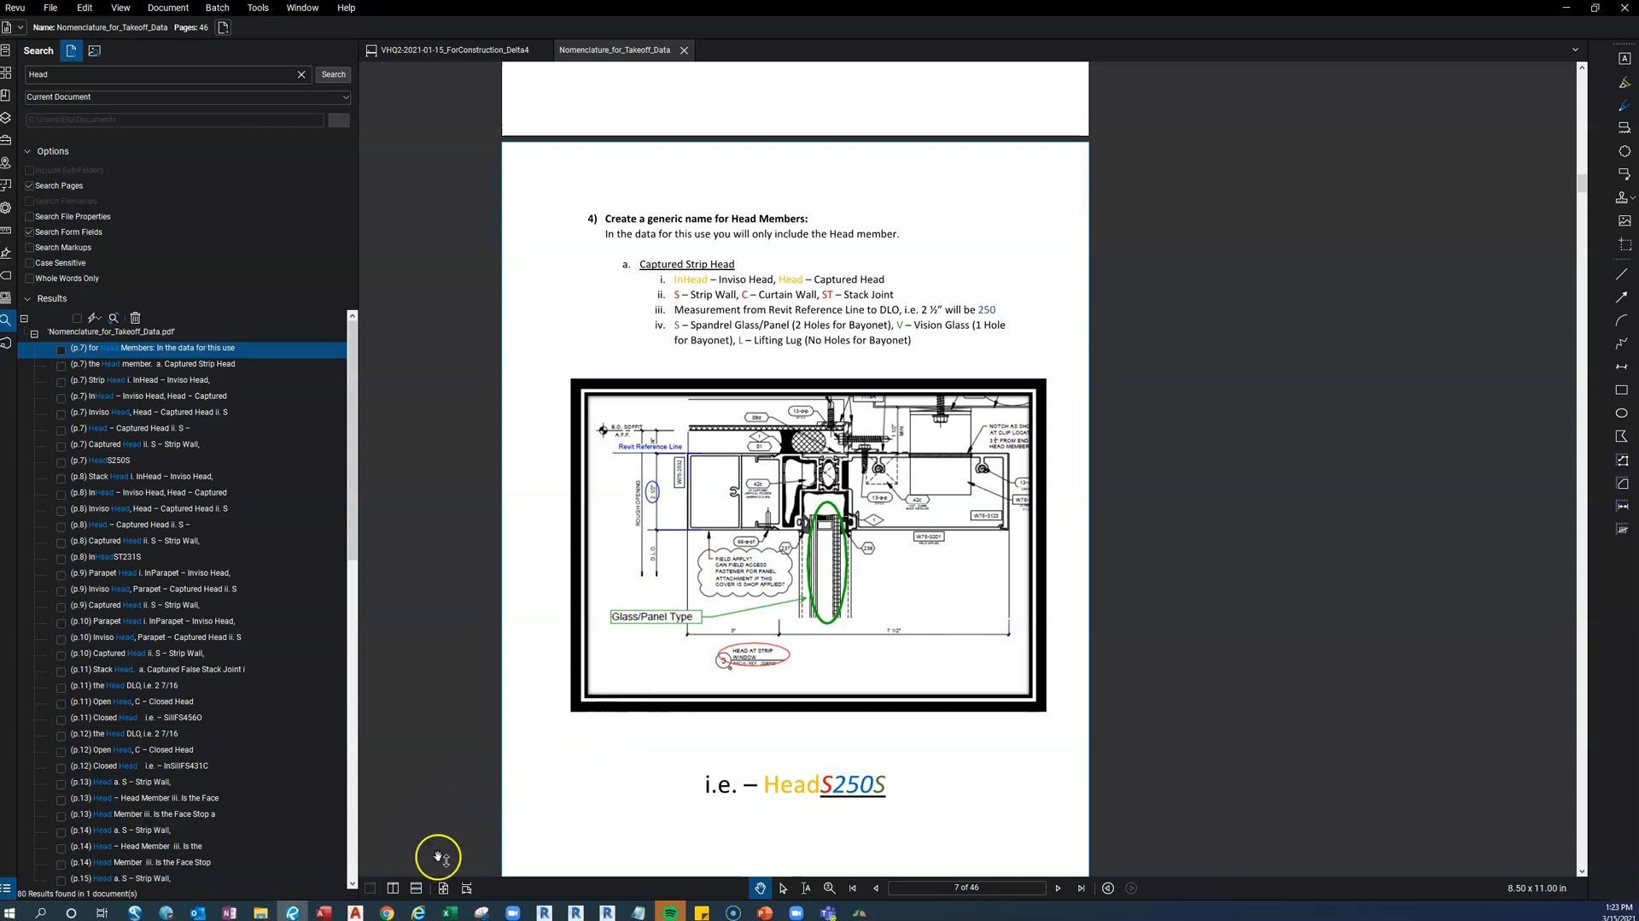
Return to AutoCAD, keep the project details displayed, and add the part use HeadS250V to the 1\6.02 door head detail
{"action": "left_click", "coordinate": [359, 905]}
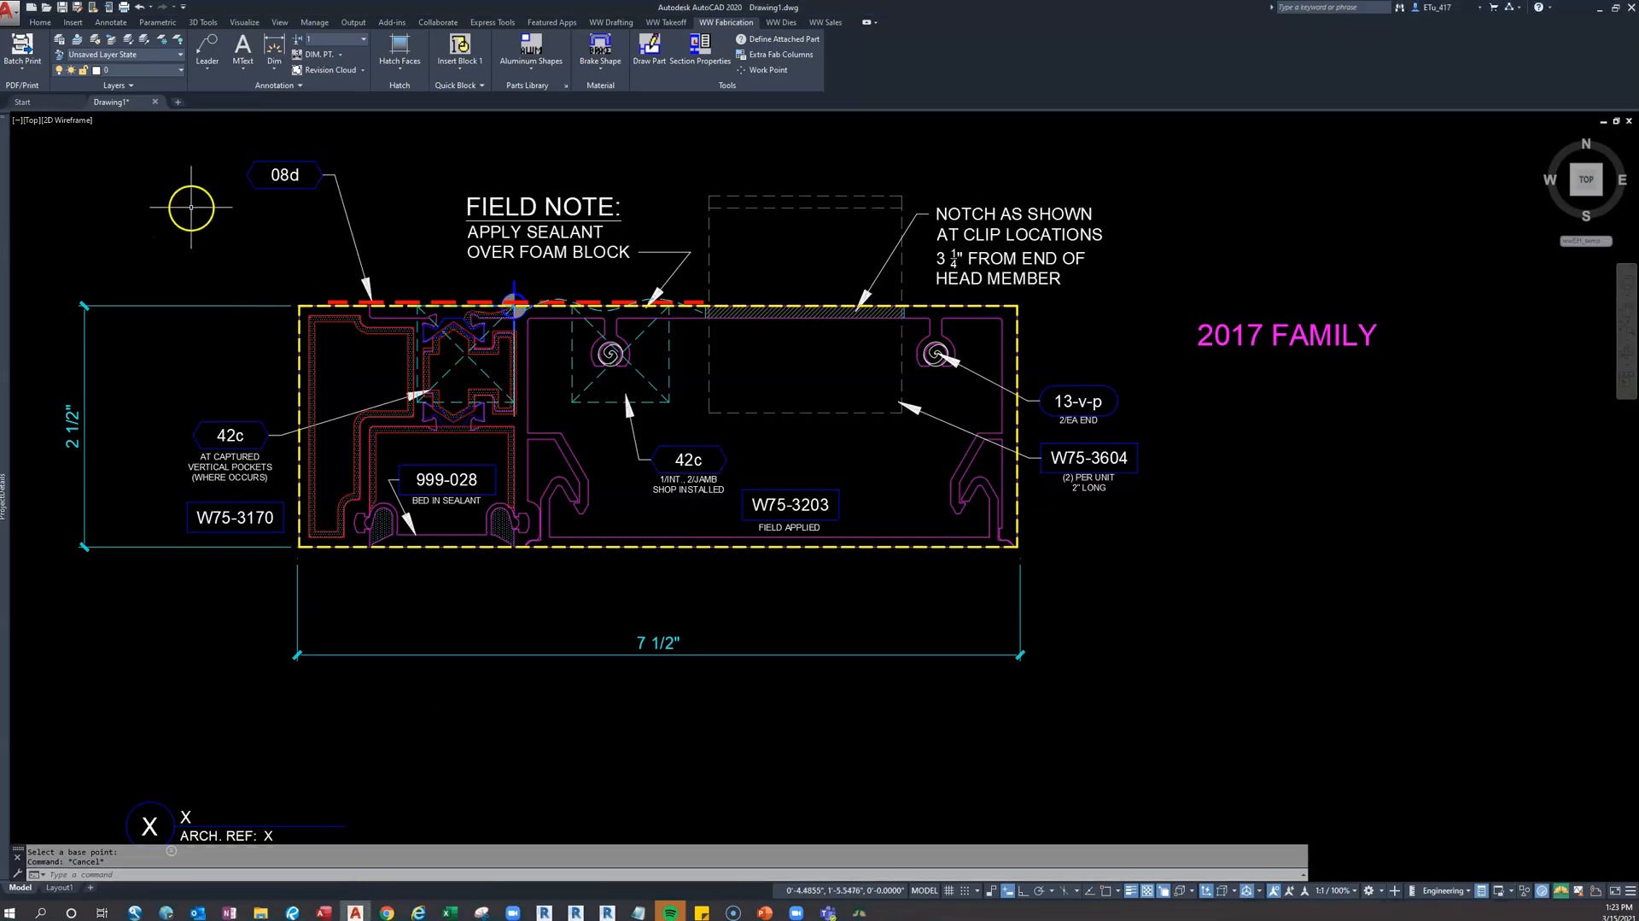
{"action": "mouse_move", "coordinate": [10, 208]}
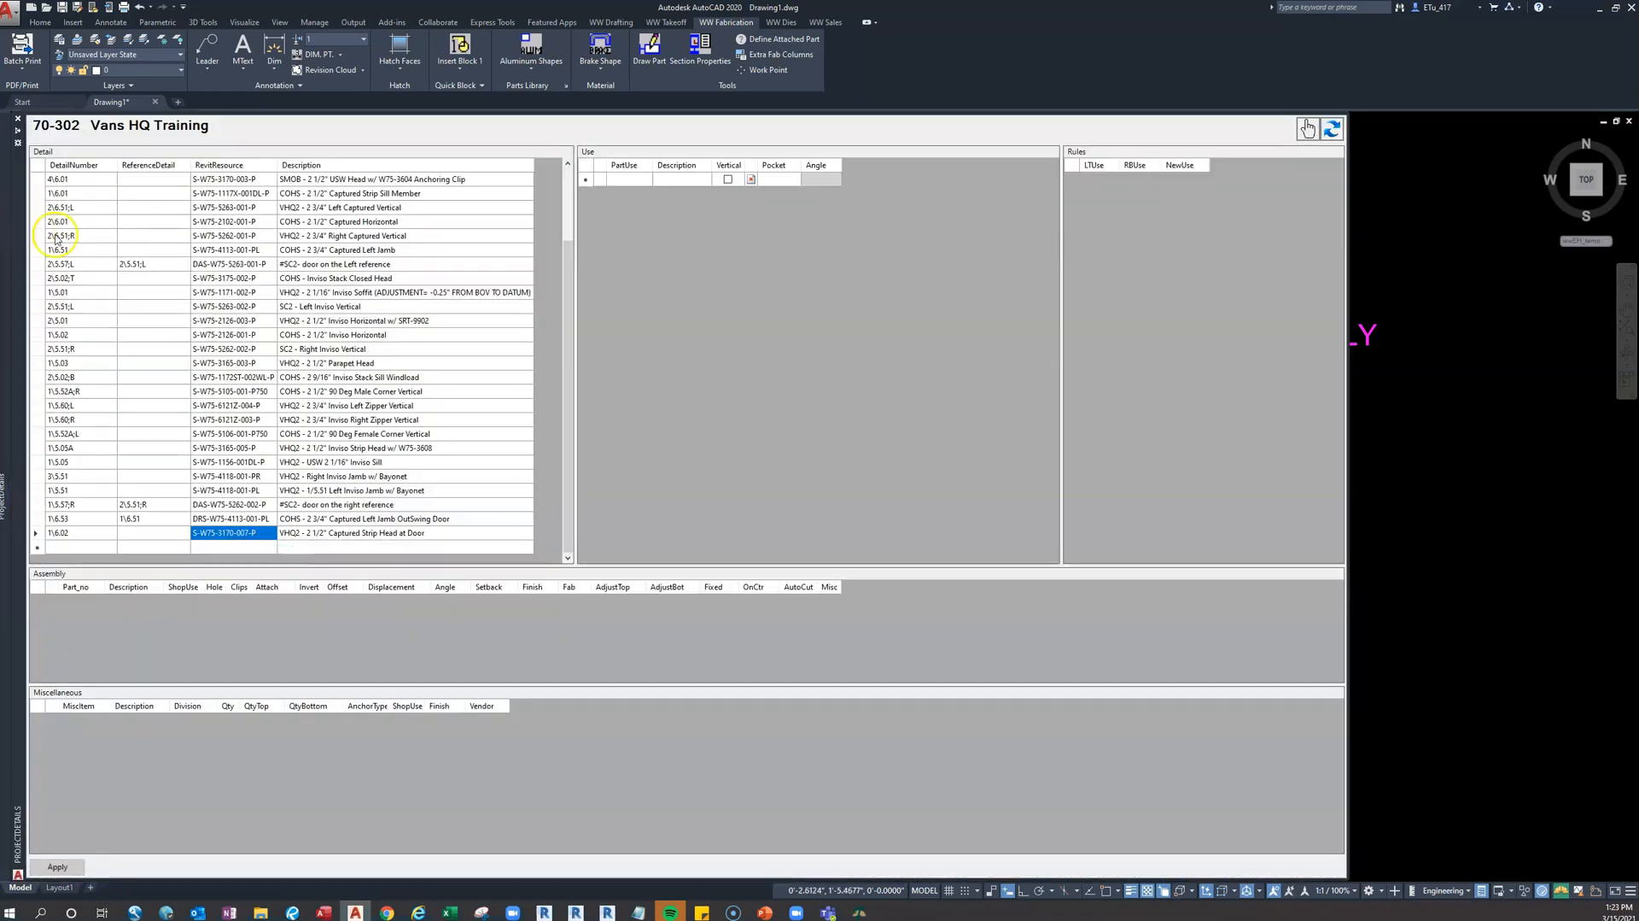
{"action": "left_click", "coordinate": [18, 132]}
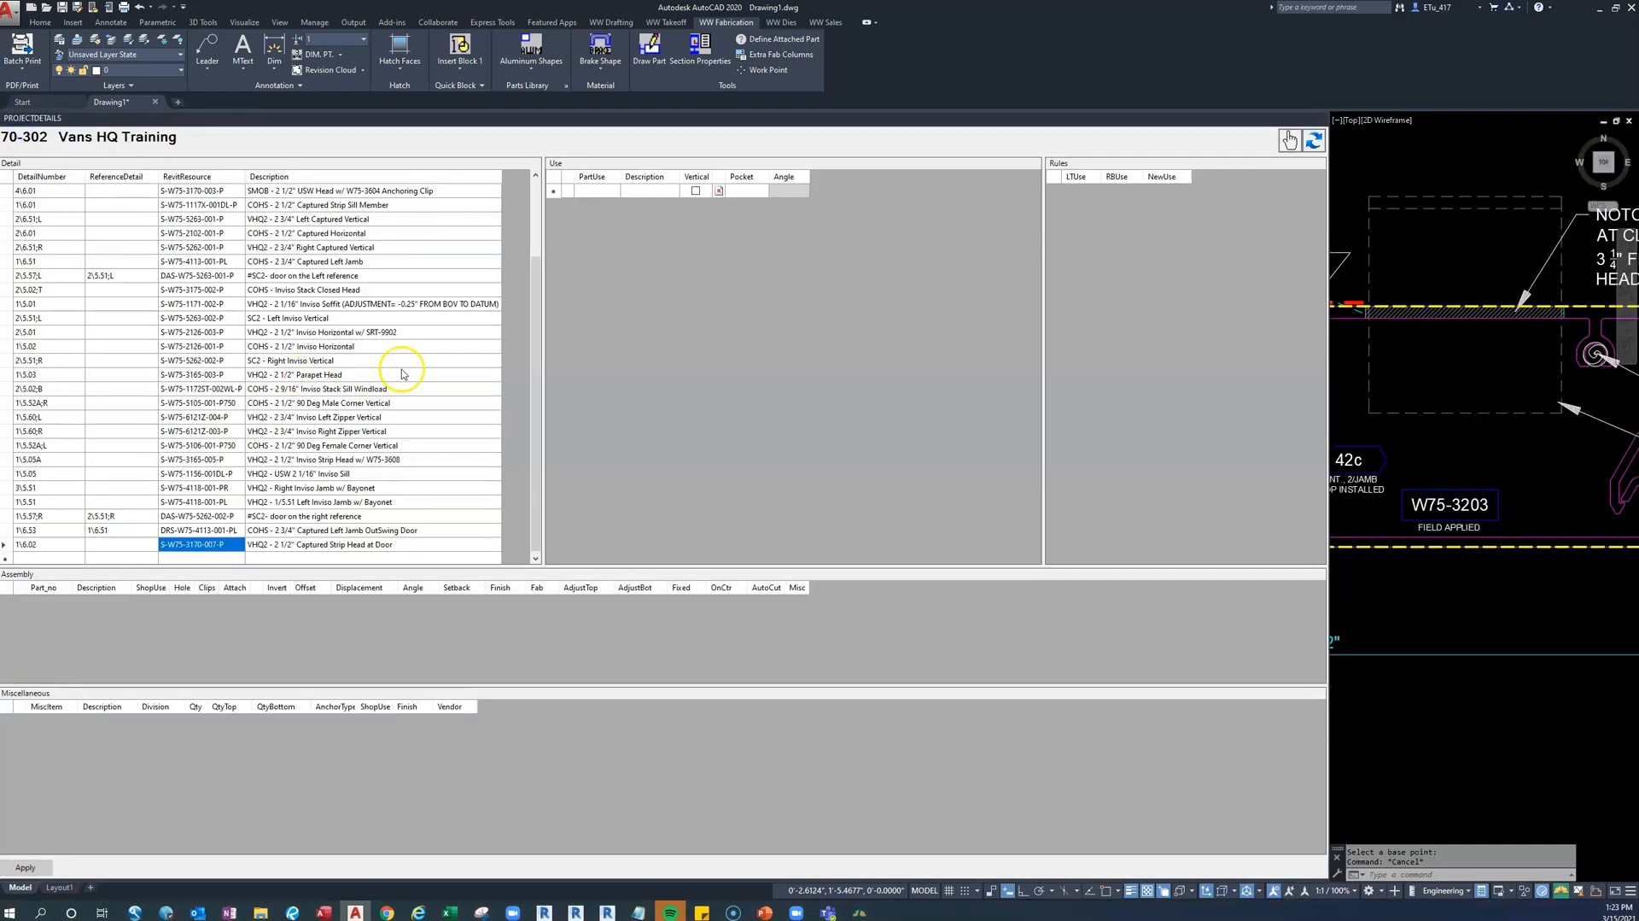
{"action": "left_click", "coordinate": [601, 192]}
{"action": "left_click", "coordinate": [609, 191]}
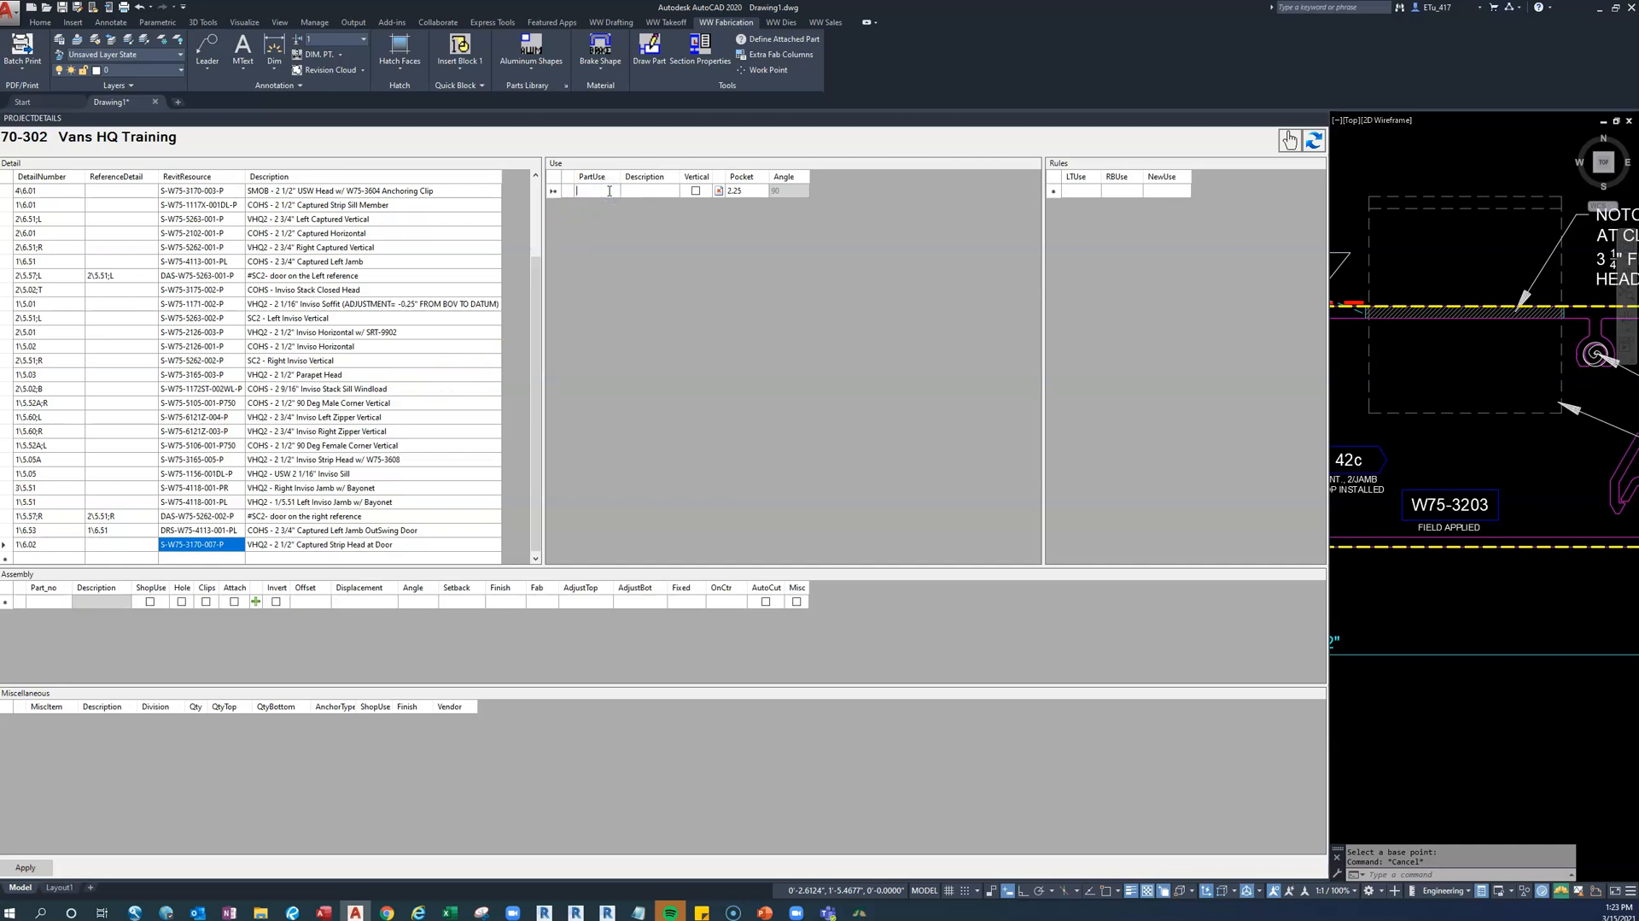
{"action": "type", "text": "HeadS250V"}
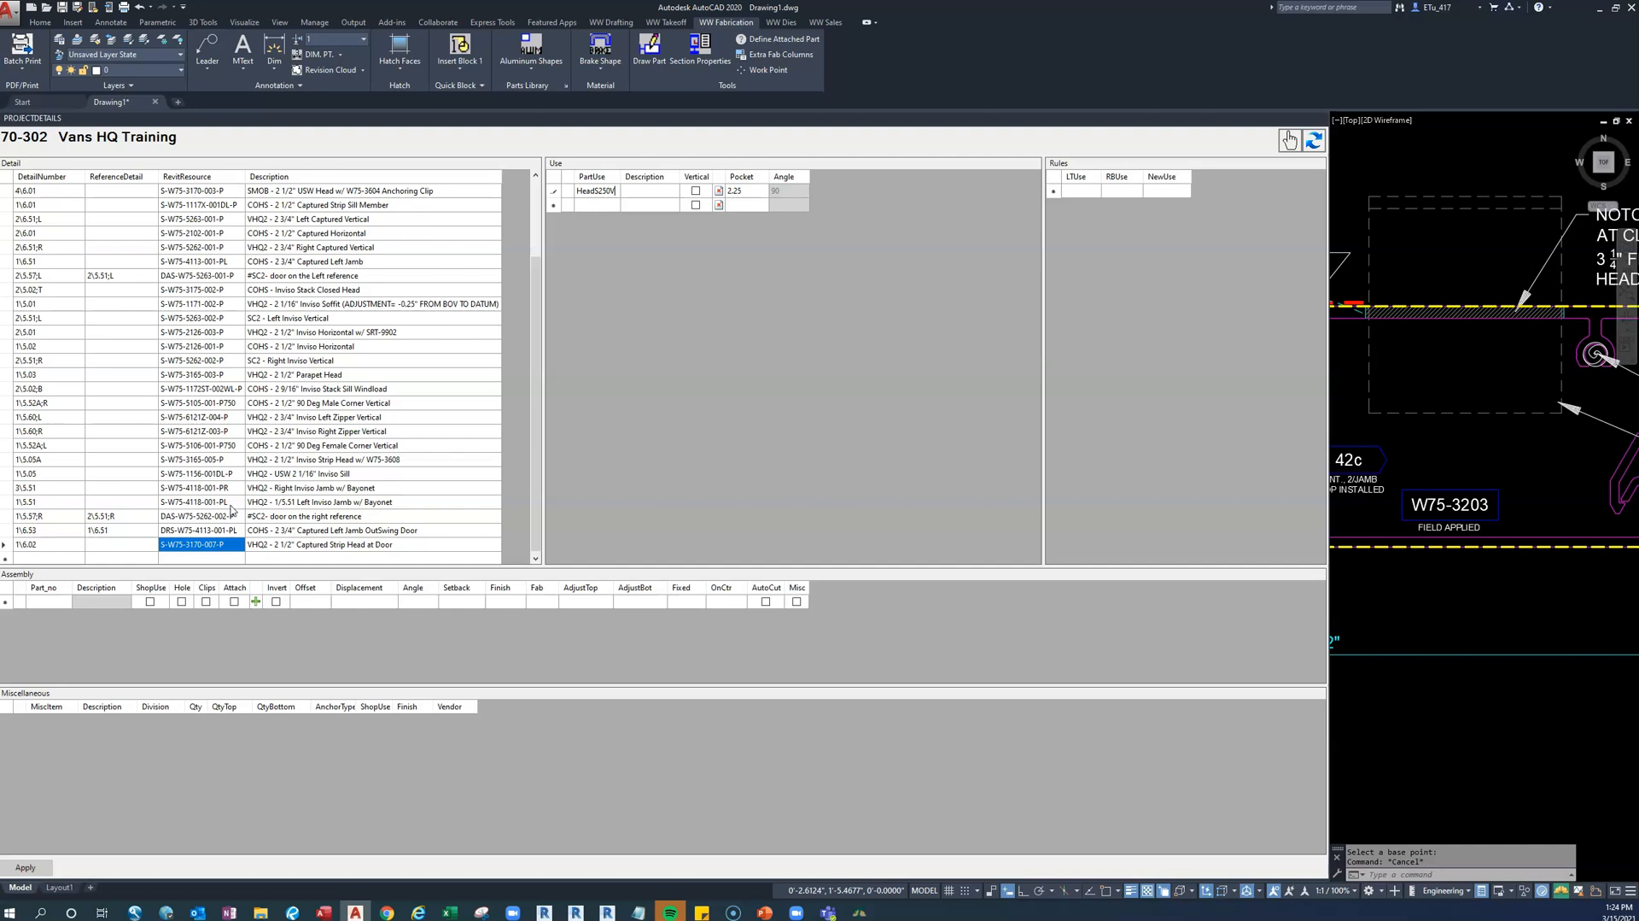
Review the part uses of the right and left captured verticals, recheck the head naming rules in Revu, and return to the project details
{"action": "left_click", "coordinate": [229, 505]}
{"action": "left_click", "coordinate": [229, 252]}
{"action": "left_click", "coordinate": [229, 252]}
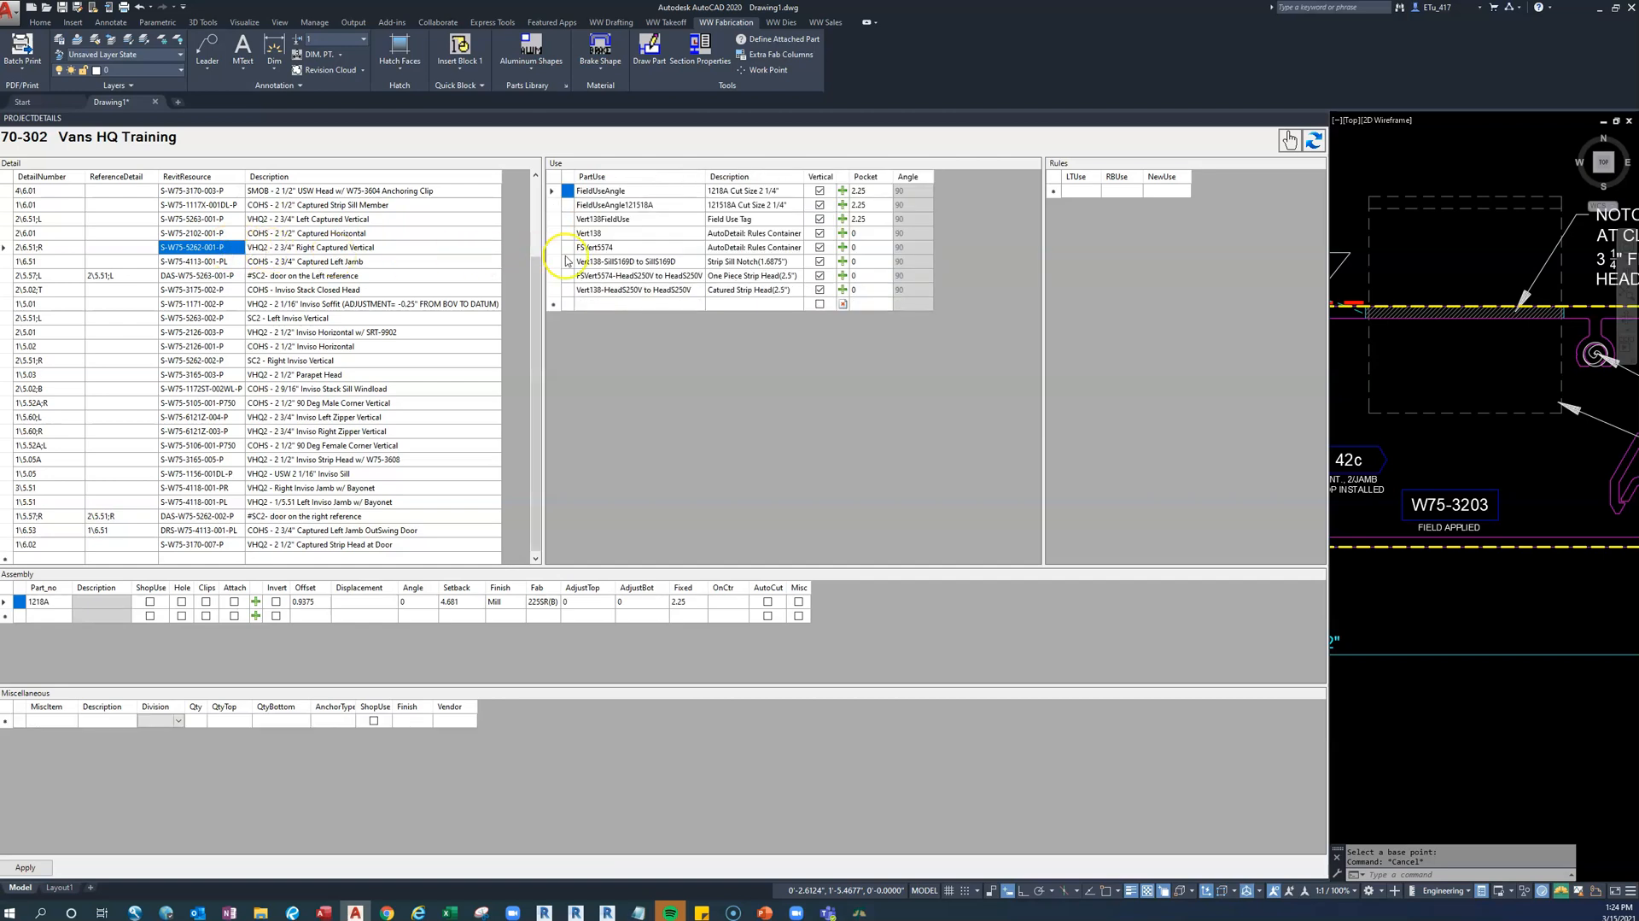
{"action": "left_click", "coordinate": [170, 219]}
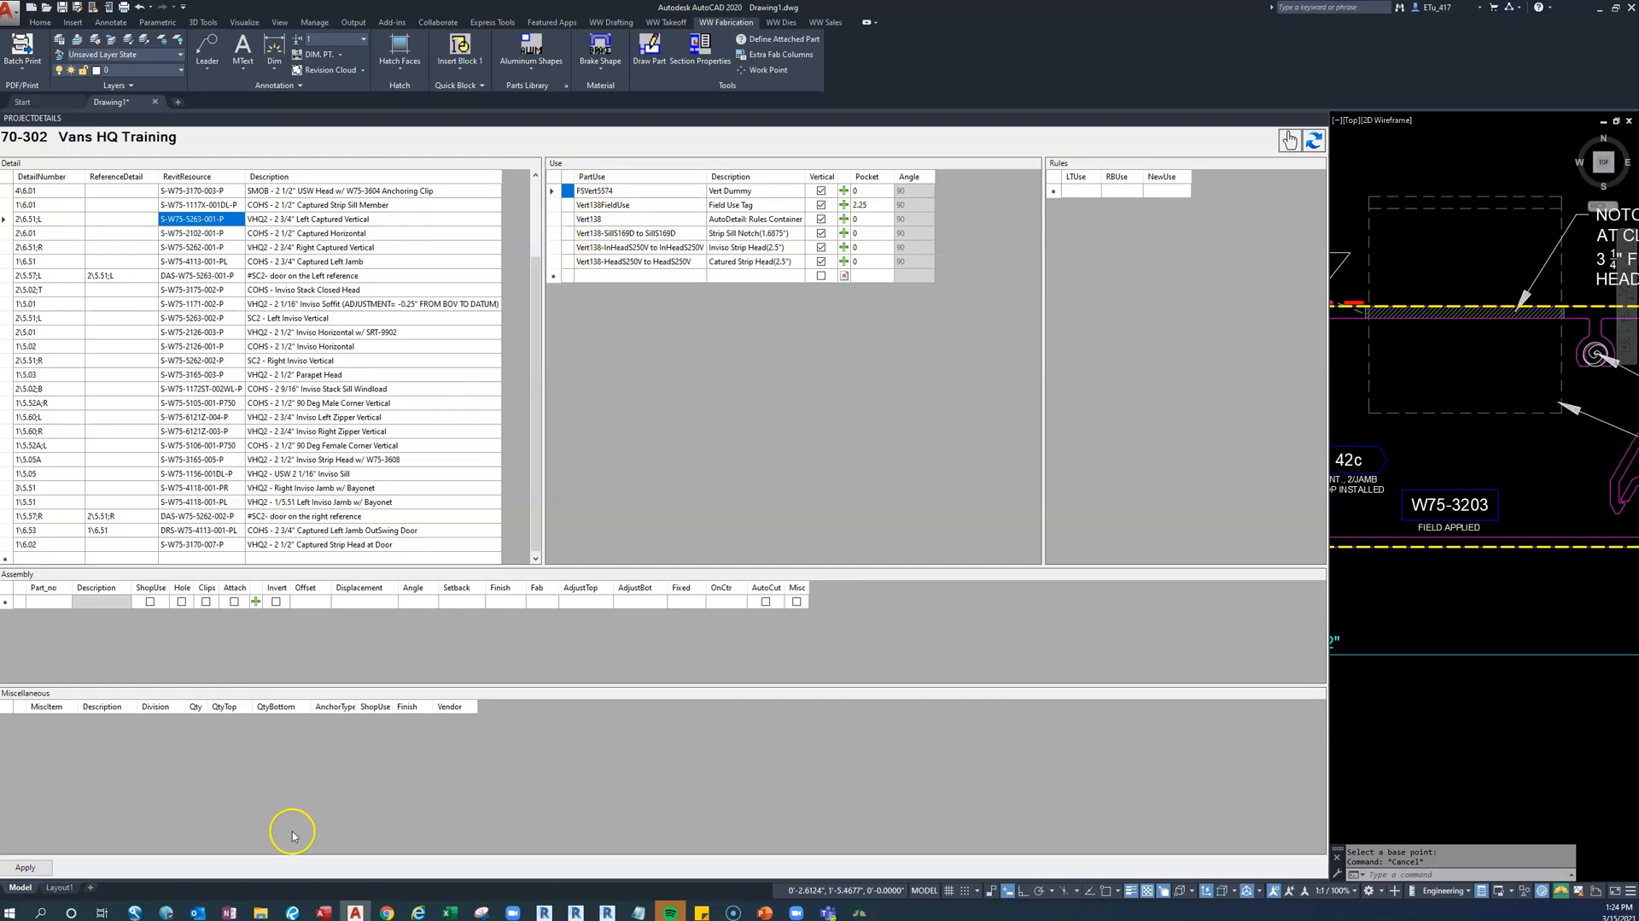
{"action": "left_click", "coordinate": [293, 912]}
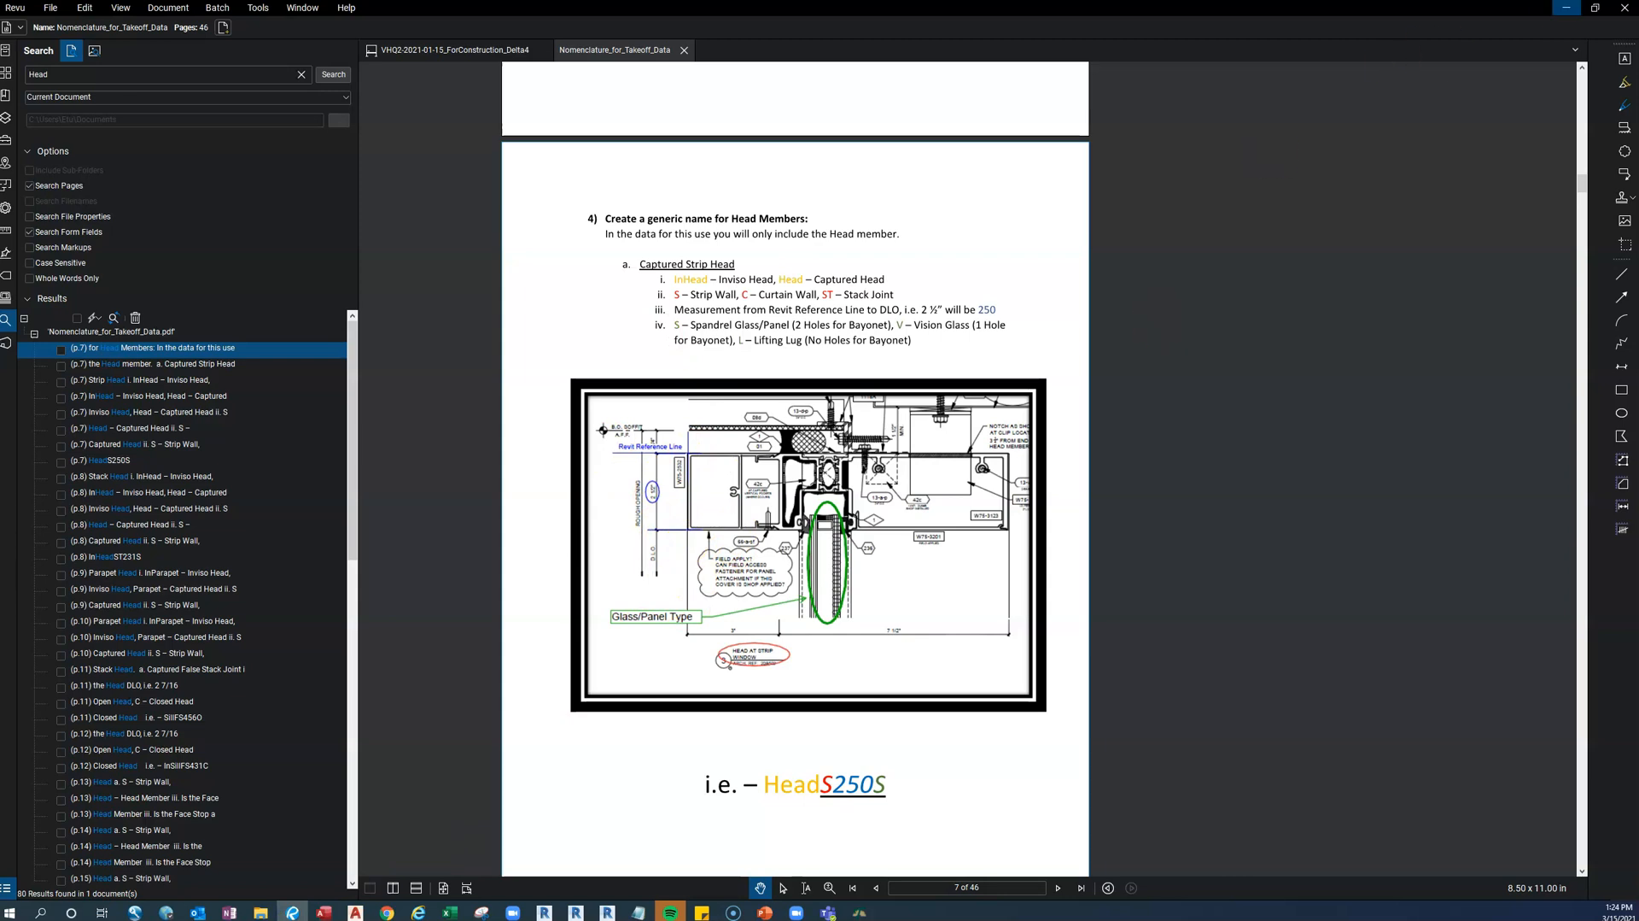
{"action": "left_click", "coordinate": [1561, 9]}
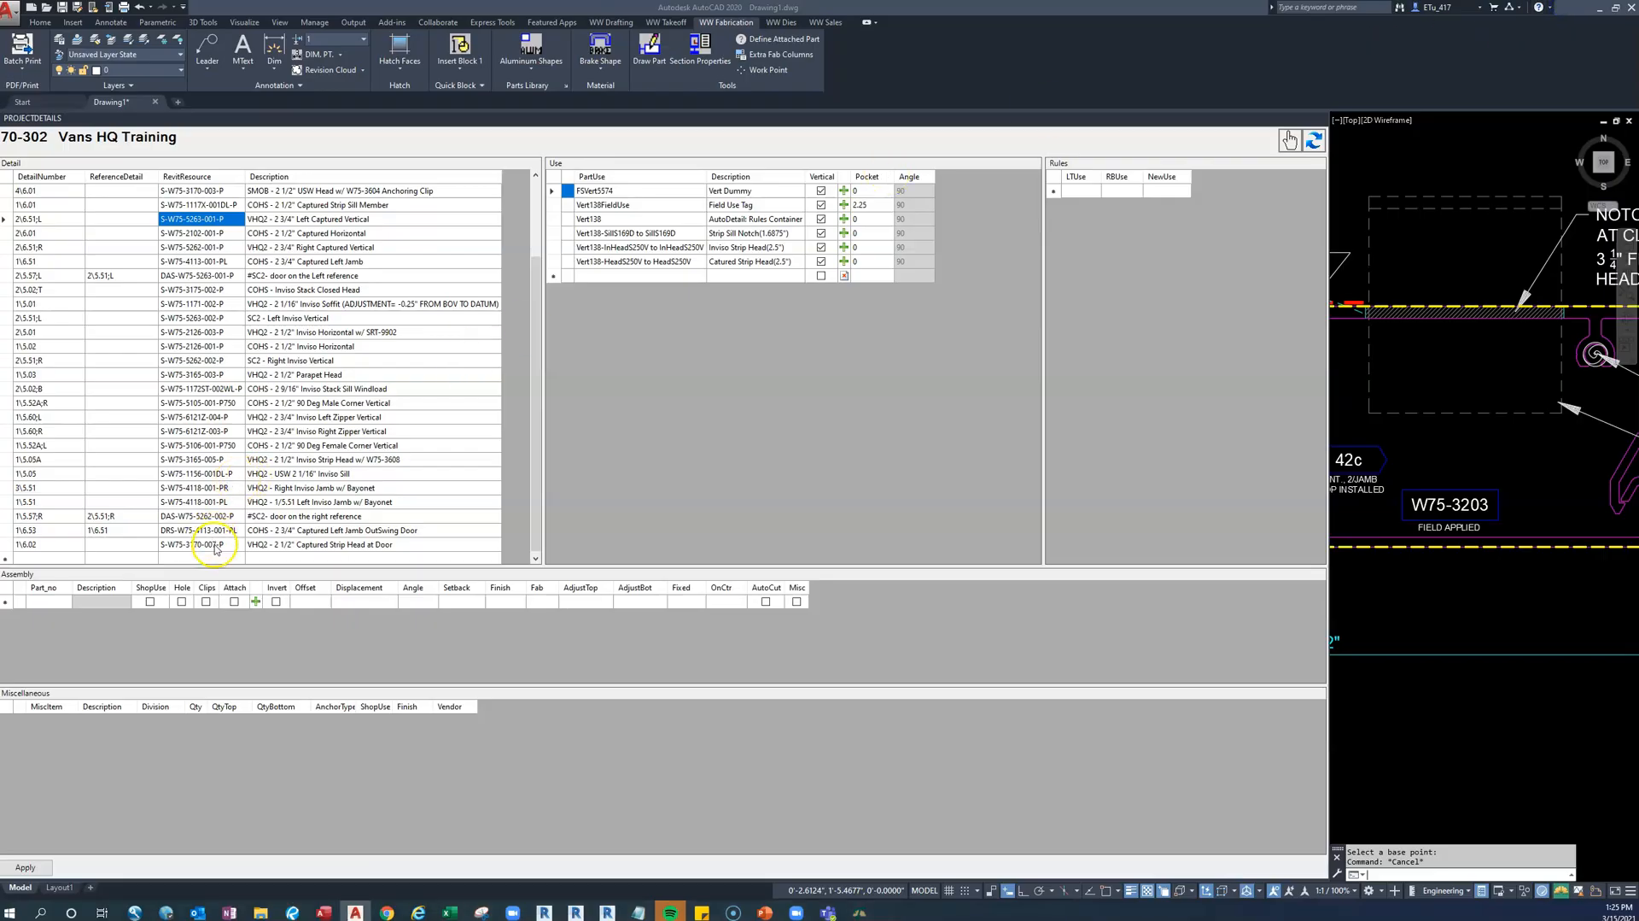
For the 1\6.02 captured strip head at door, change the part use to HeadS250V-Vert138 to Vert138
{"action": "left_click", "coordinate": [234, 549]}
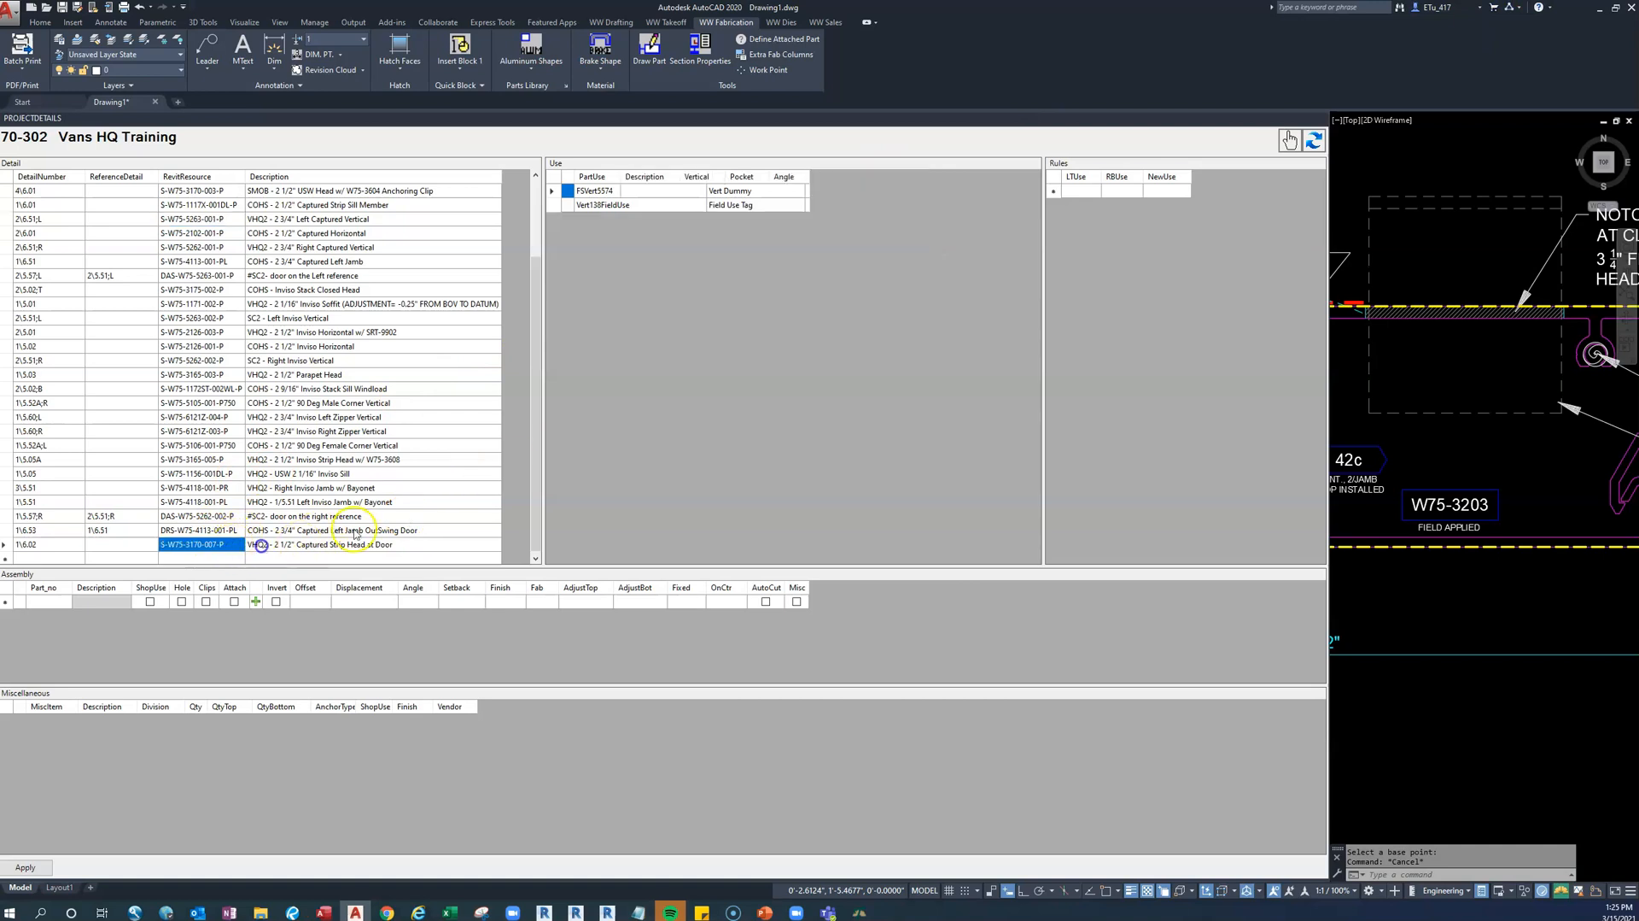
{"action": "left_click", "coordinate": [616, 194]}
{"action": "double_click", "coordinate": [617, 195]}
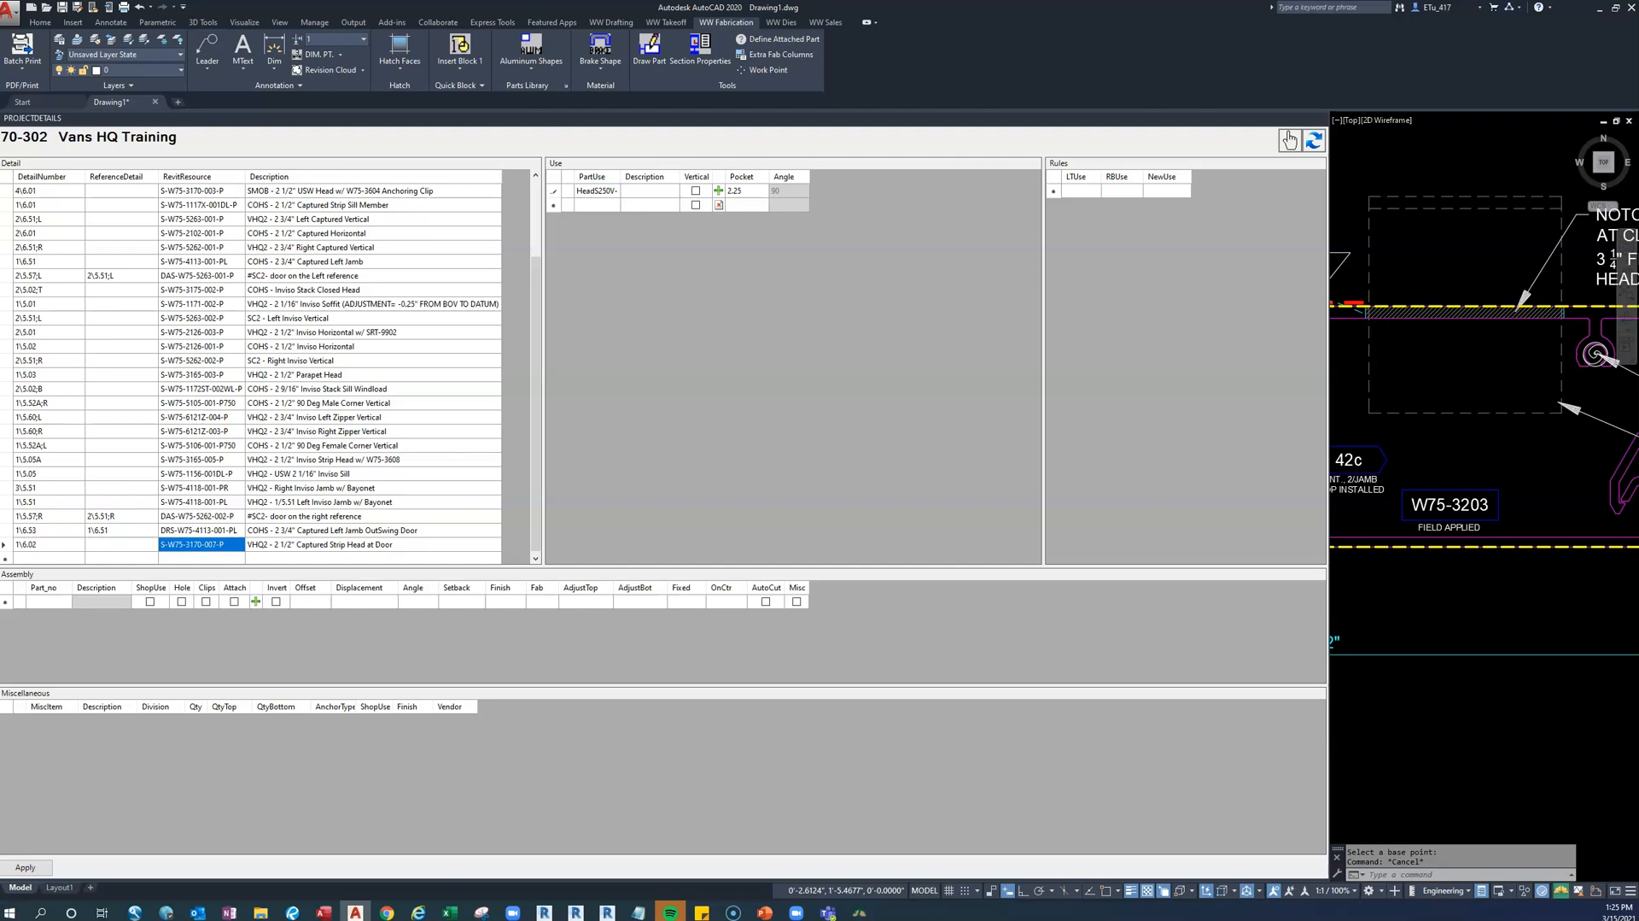
{"action": "type", "text": "-Verti"}
{"action": "key", "text": "BackSpace"}
{"action": "type", "text": "138 to Vert138"}
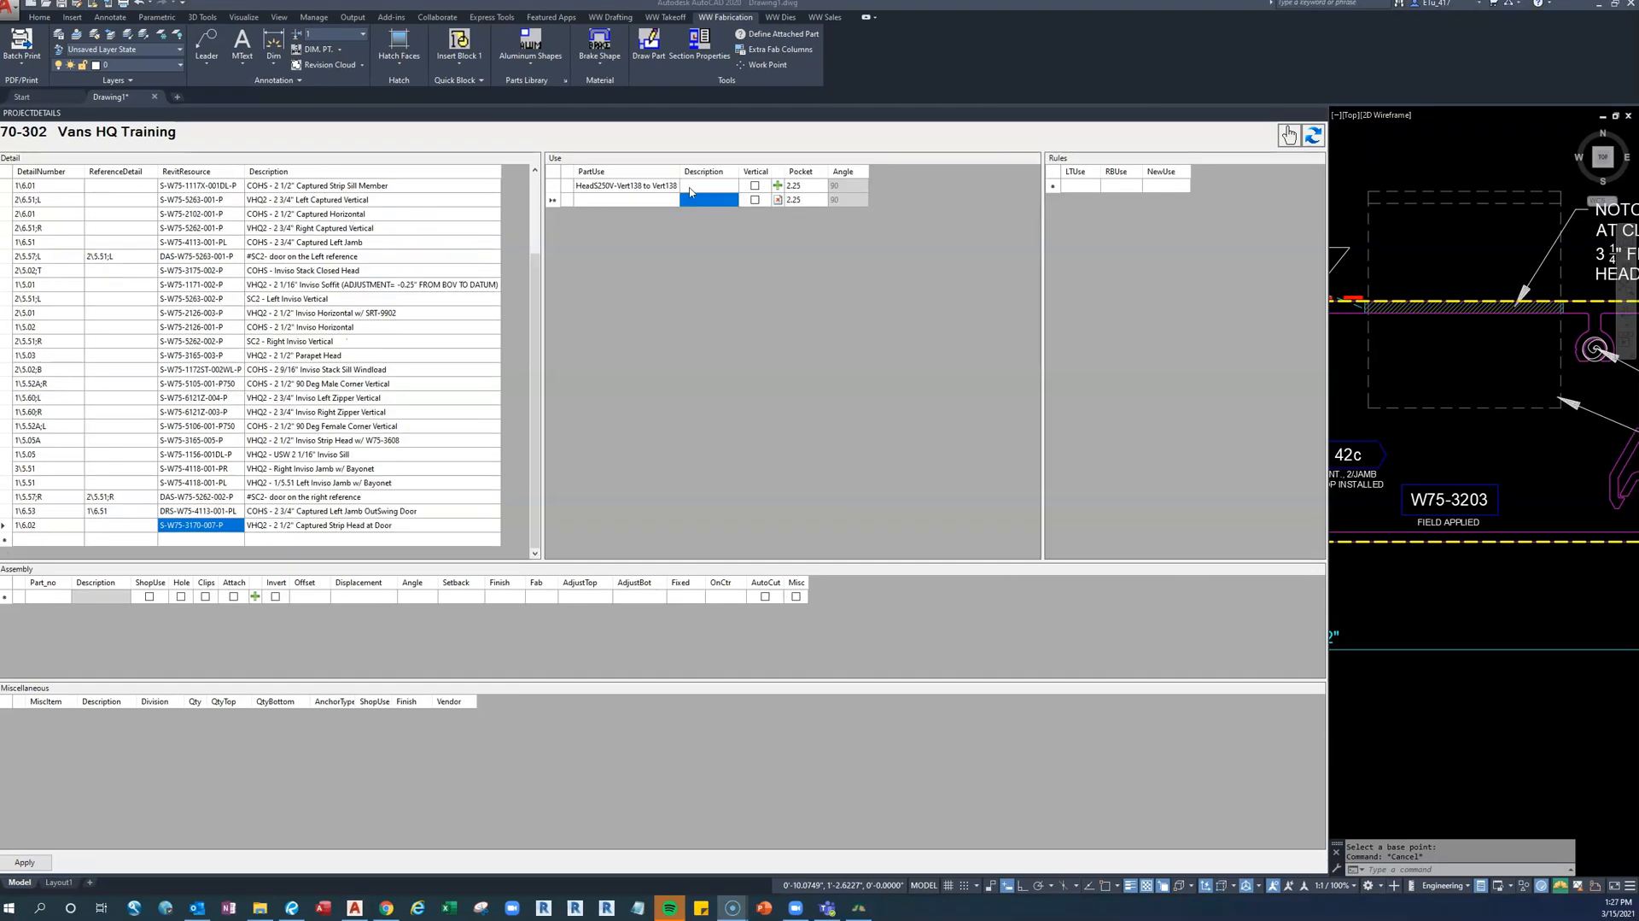
Give the HeadS250V-Vert138 to Vert138 part use the description Vert to Vert (2.75")
{"action": "left_click", "coordinate": [709, 189]}
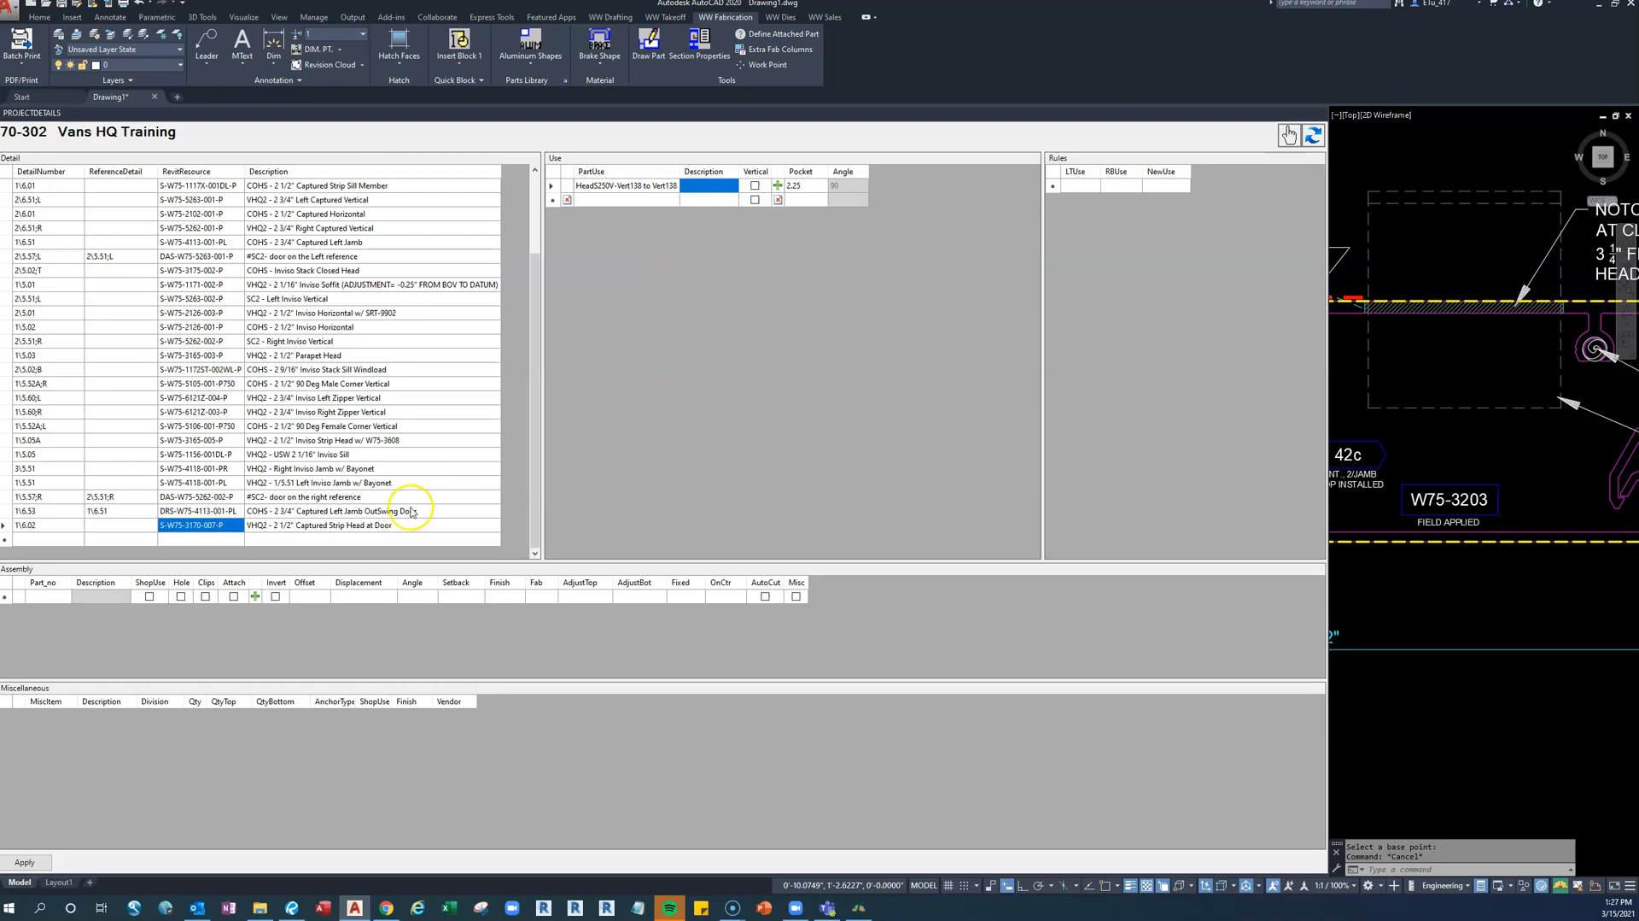
{"action": "left_click", "coordinate": [711, 189]}
{"action": "type", "text": "Vert to Vert"}
{"action": "type", "text": "(2.75\""}
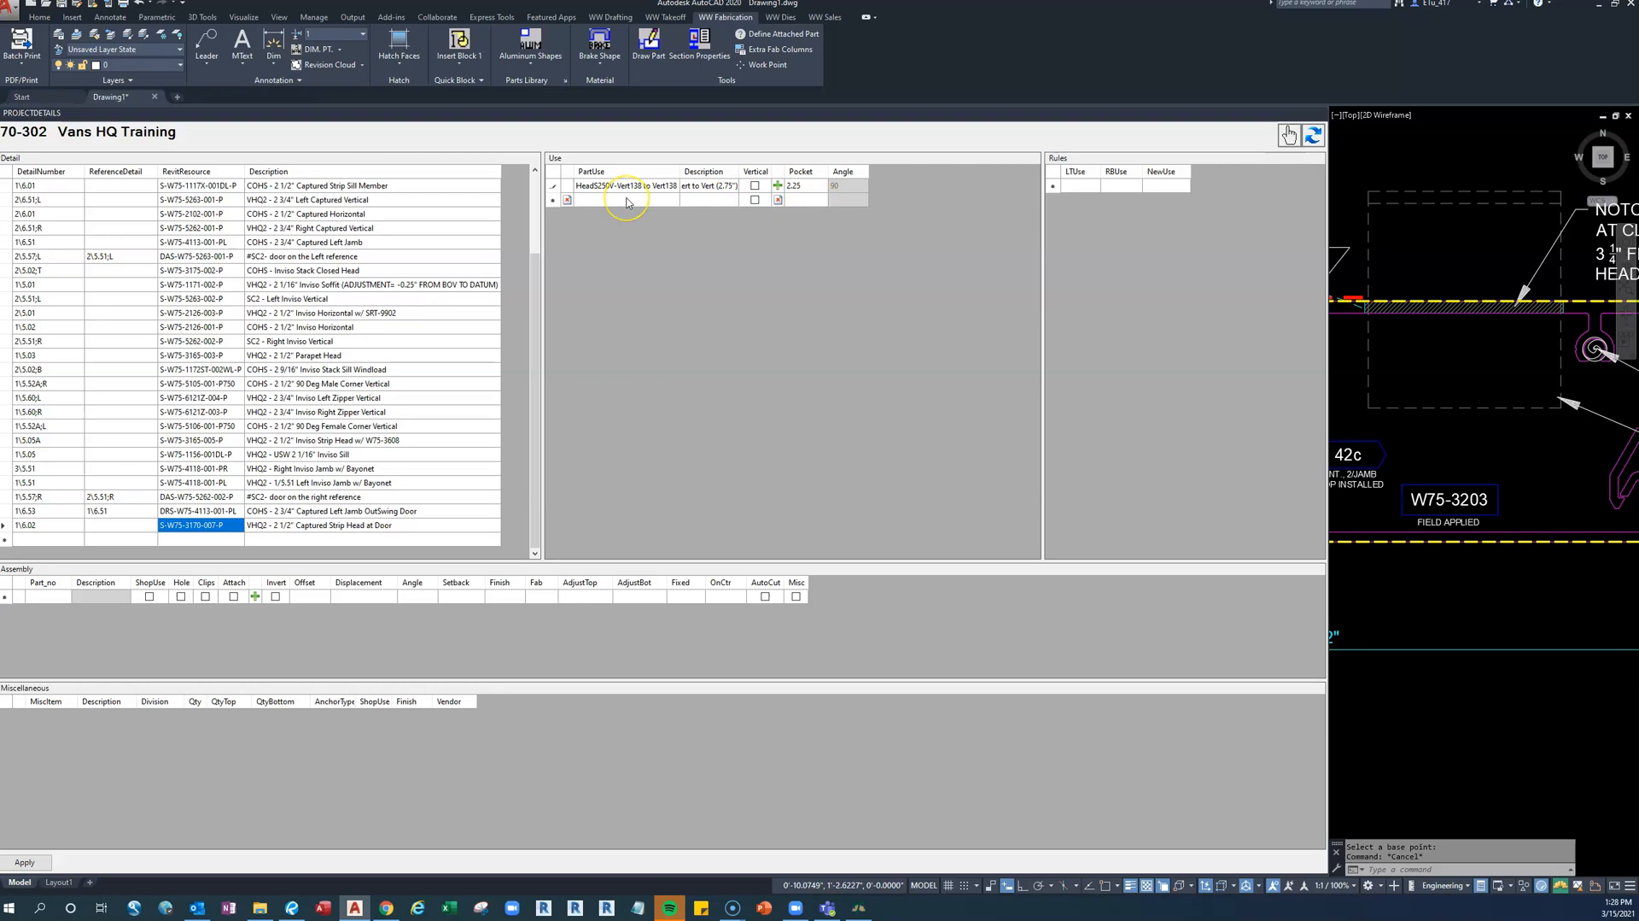
{"action": "left_click", "coordinate": [713, 200]}
{"action": "left_click", "coordinate": [723, 188]}
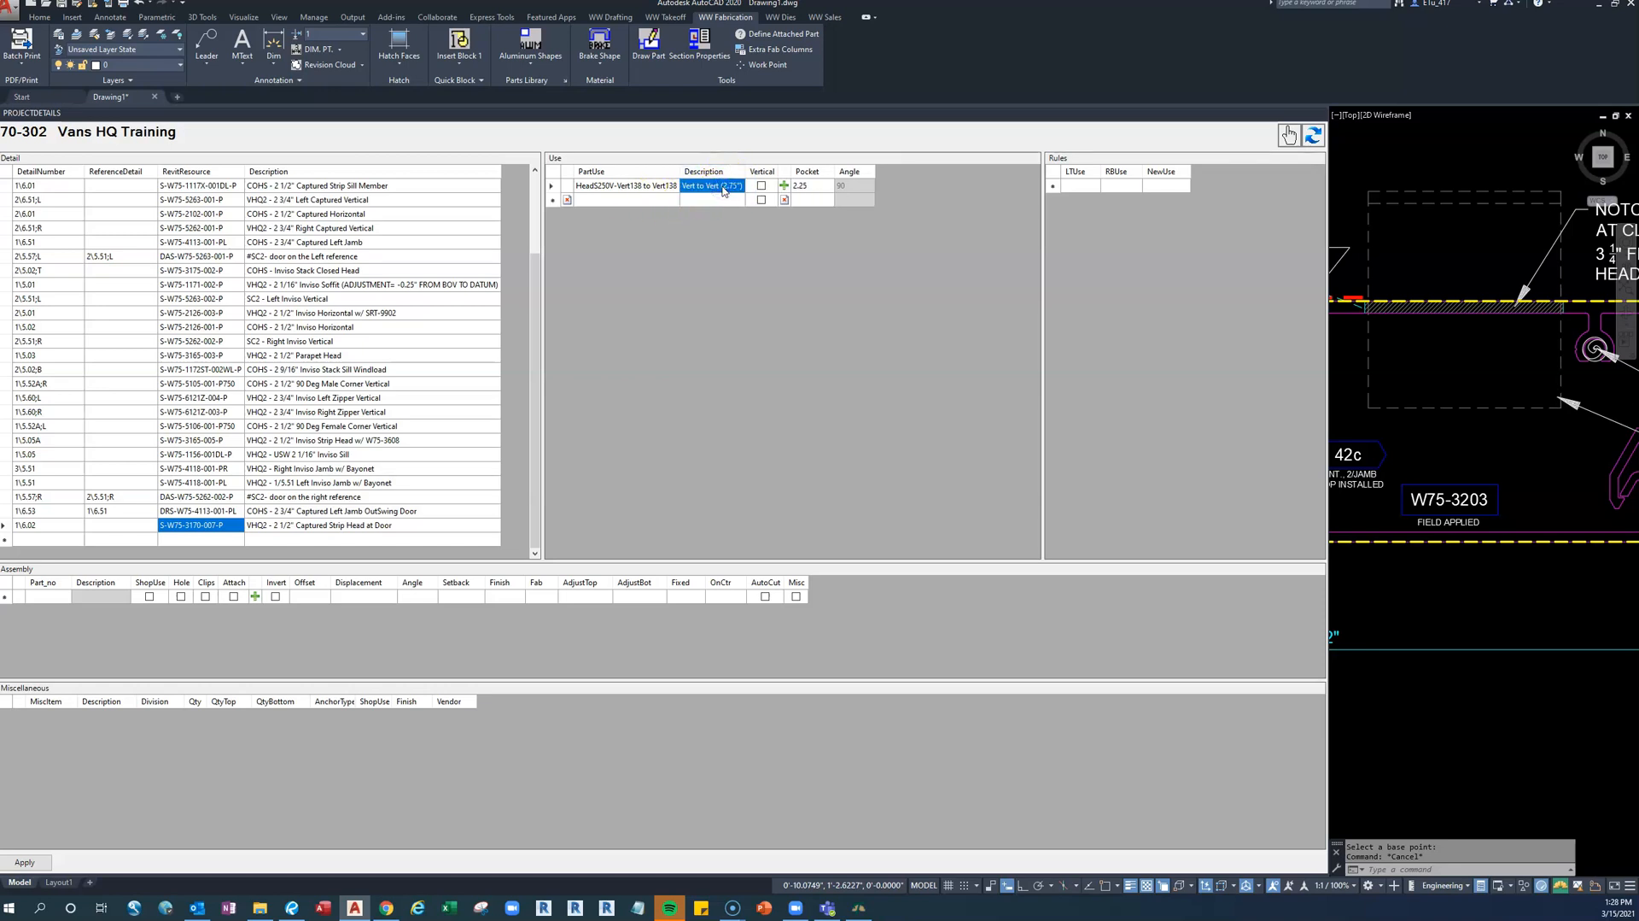
Apply the new part use data to the door head detail and check the rules held by HeadS250V
{"action": "left_click", "coordinate": [783, 186]}
{"action": "left_click", "coordinate": [807, 188]}
{"action": "left_click", "coordinate": [761, 198]}
{"action": "left_click", "coordinate": [715, 199]}
{"action": "left_click", "coordinate": [38, 863]}
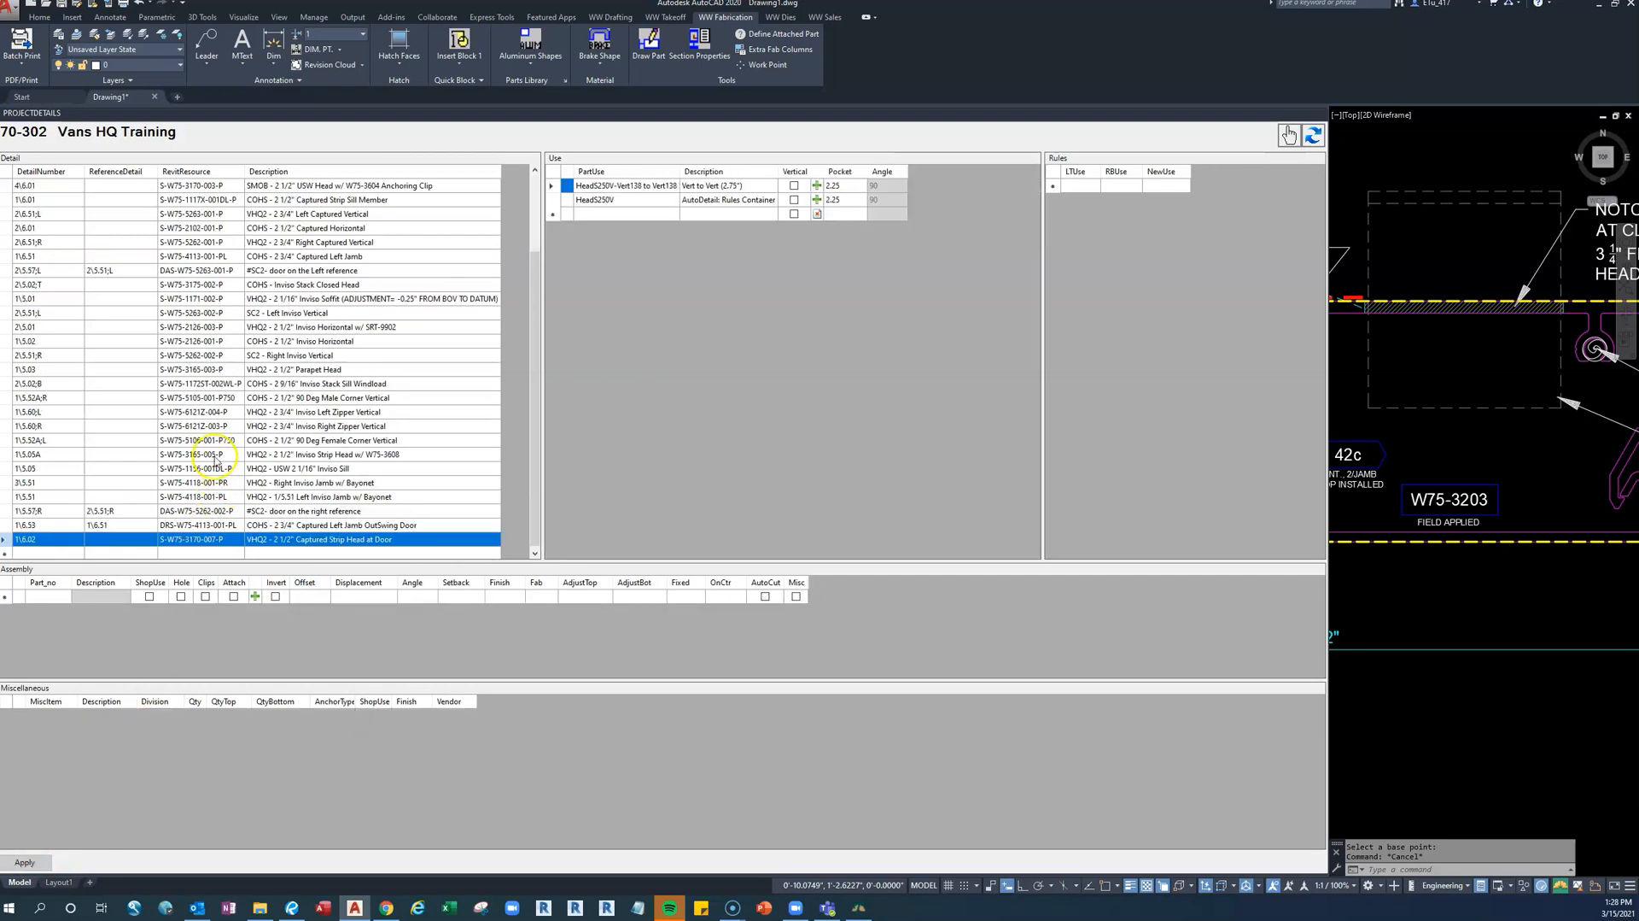
{"action": "left_click", "coordinate": [618, 205]}
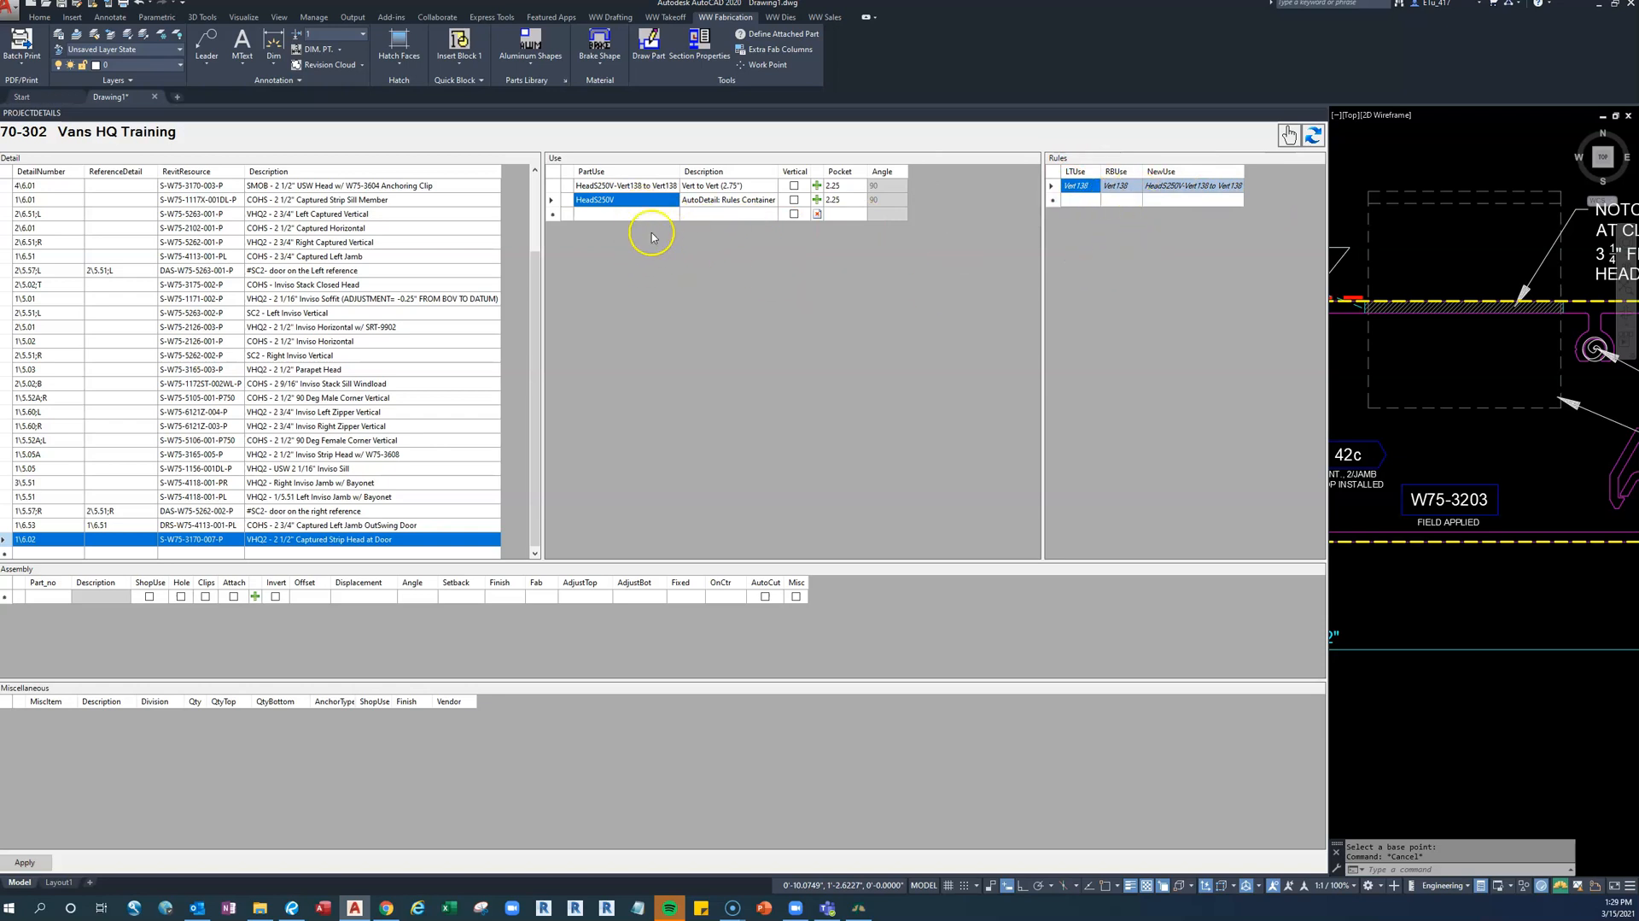
Add part W75-3170 to the assembly of the HeadS250V-Vert138 to Vert138 part use
{"action": "left_click", "coordinate": [590, 184]}
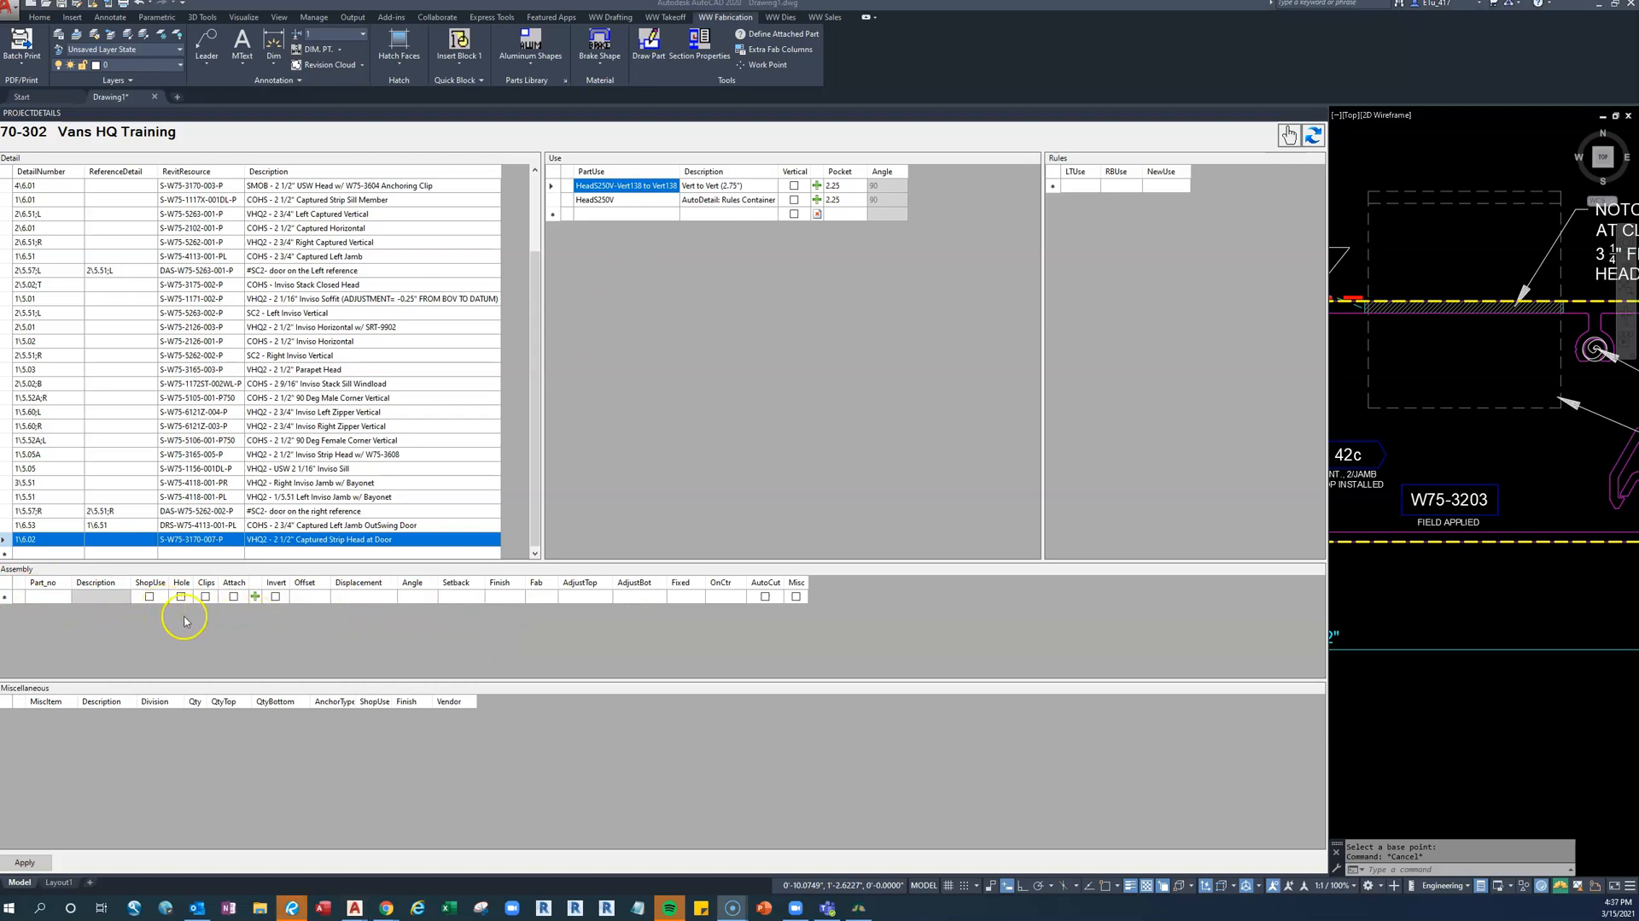
{"action": "left_click", "coordinate": [55, 603]}
{"action": "left_click", "coordinate": [57, 598]}
{"action": "left_click", "coordinate": [60, 598]}
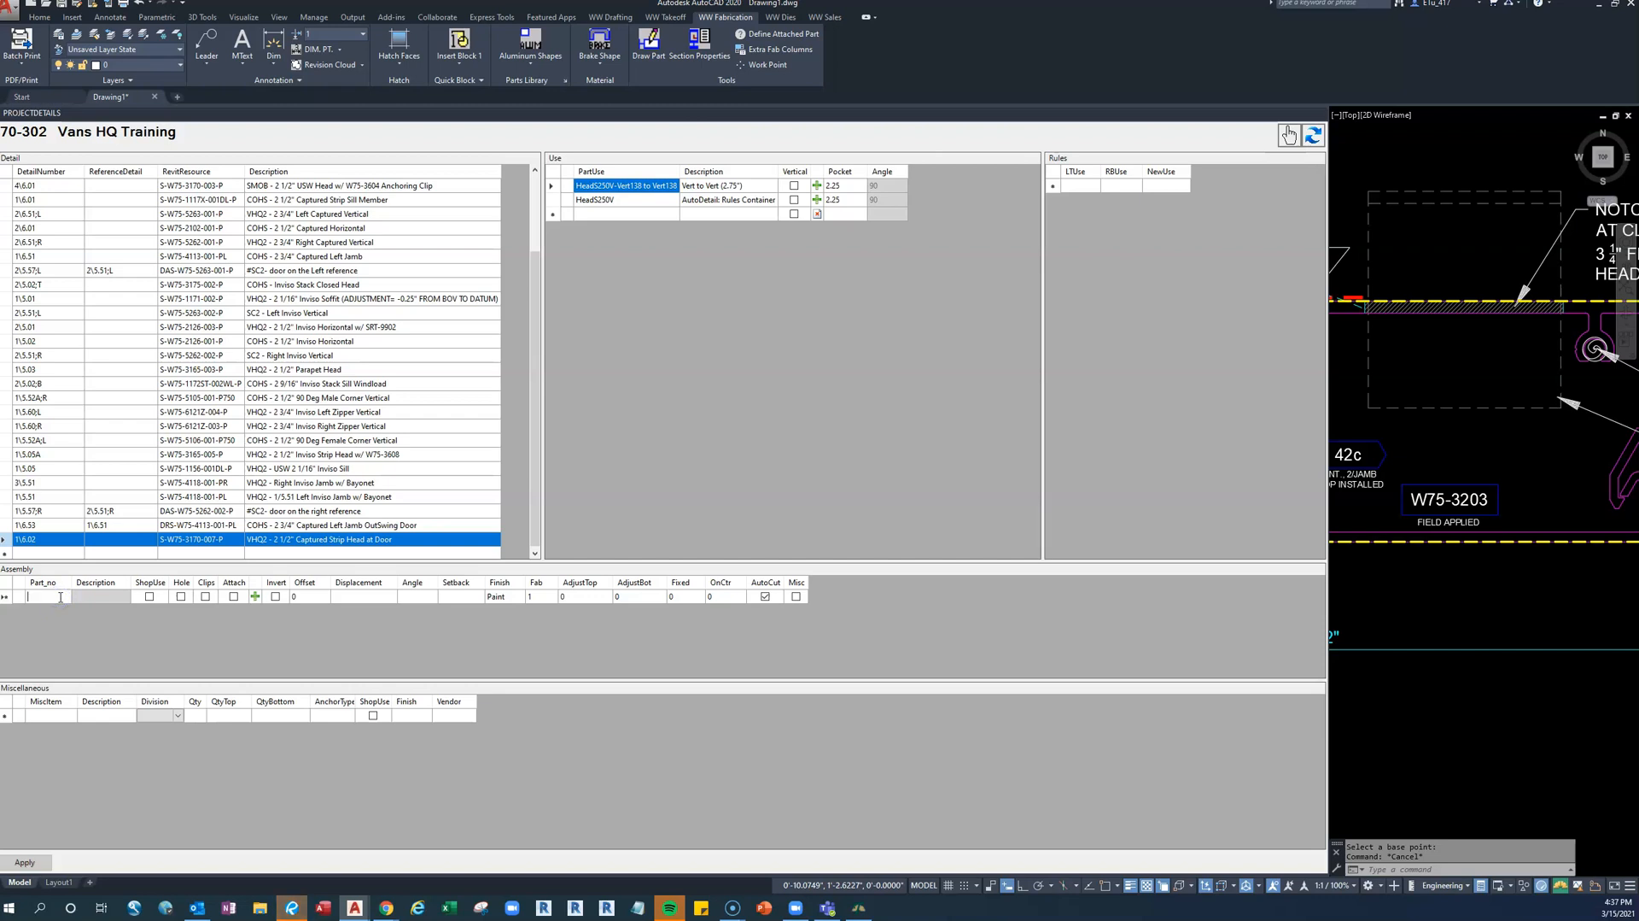
{"action": "type", "text": "W75-"}
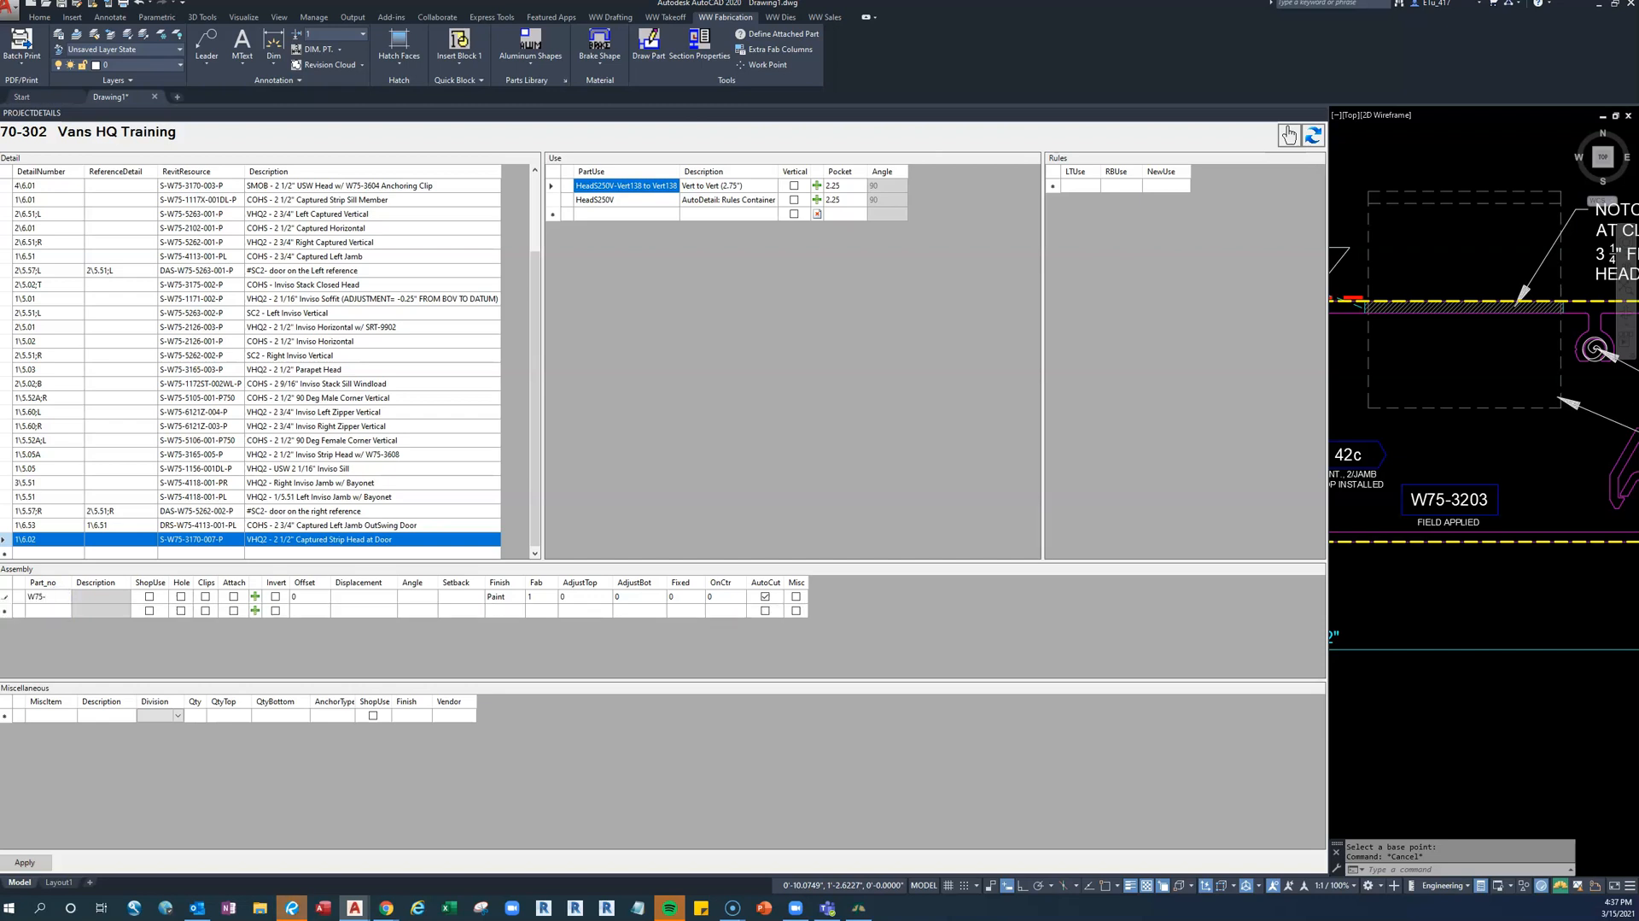
{"action": "type", "text": "3170"}
{"action": "left_click", "coordinate": [115, 602]}
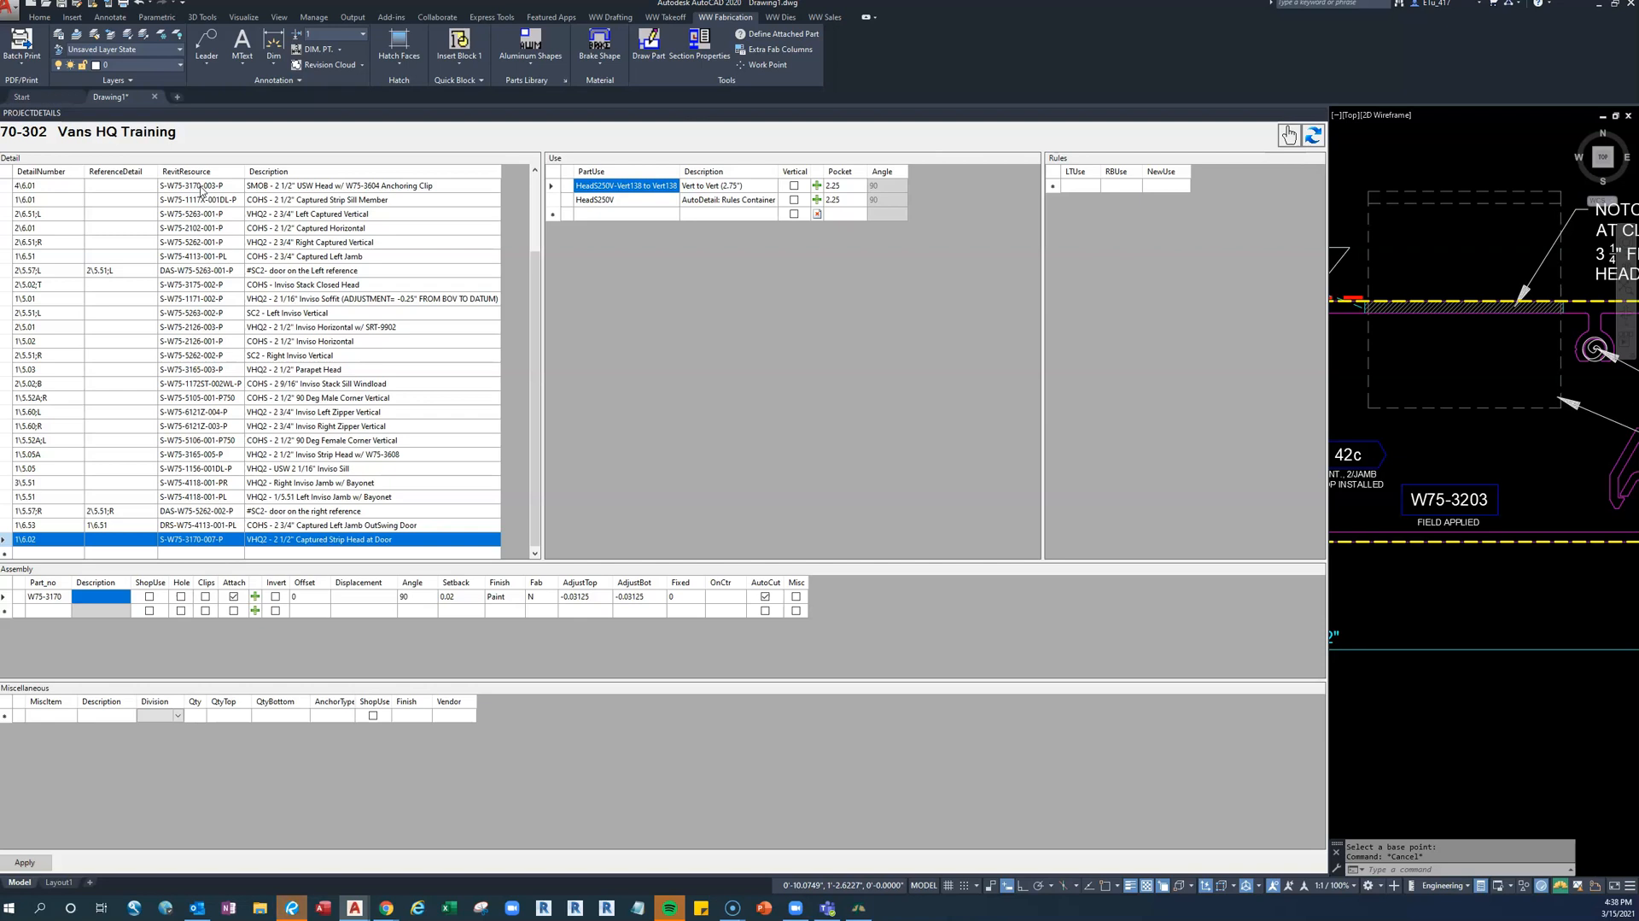
Set the fab value of the W75-3170 assembly part to V
{"action": "left_click", "coordinate": [233, 596]}
{"action": "left_click", "coordinate": [540, 600]}
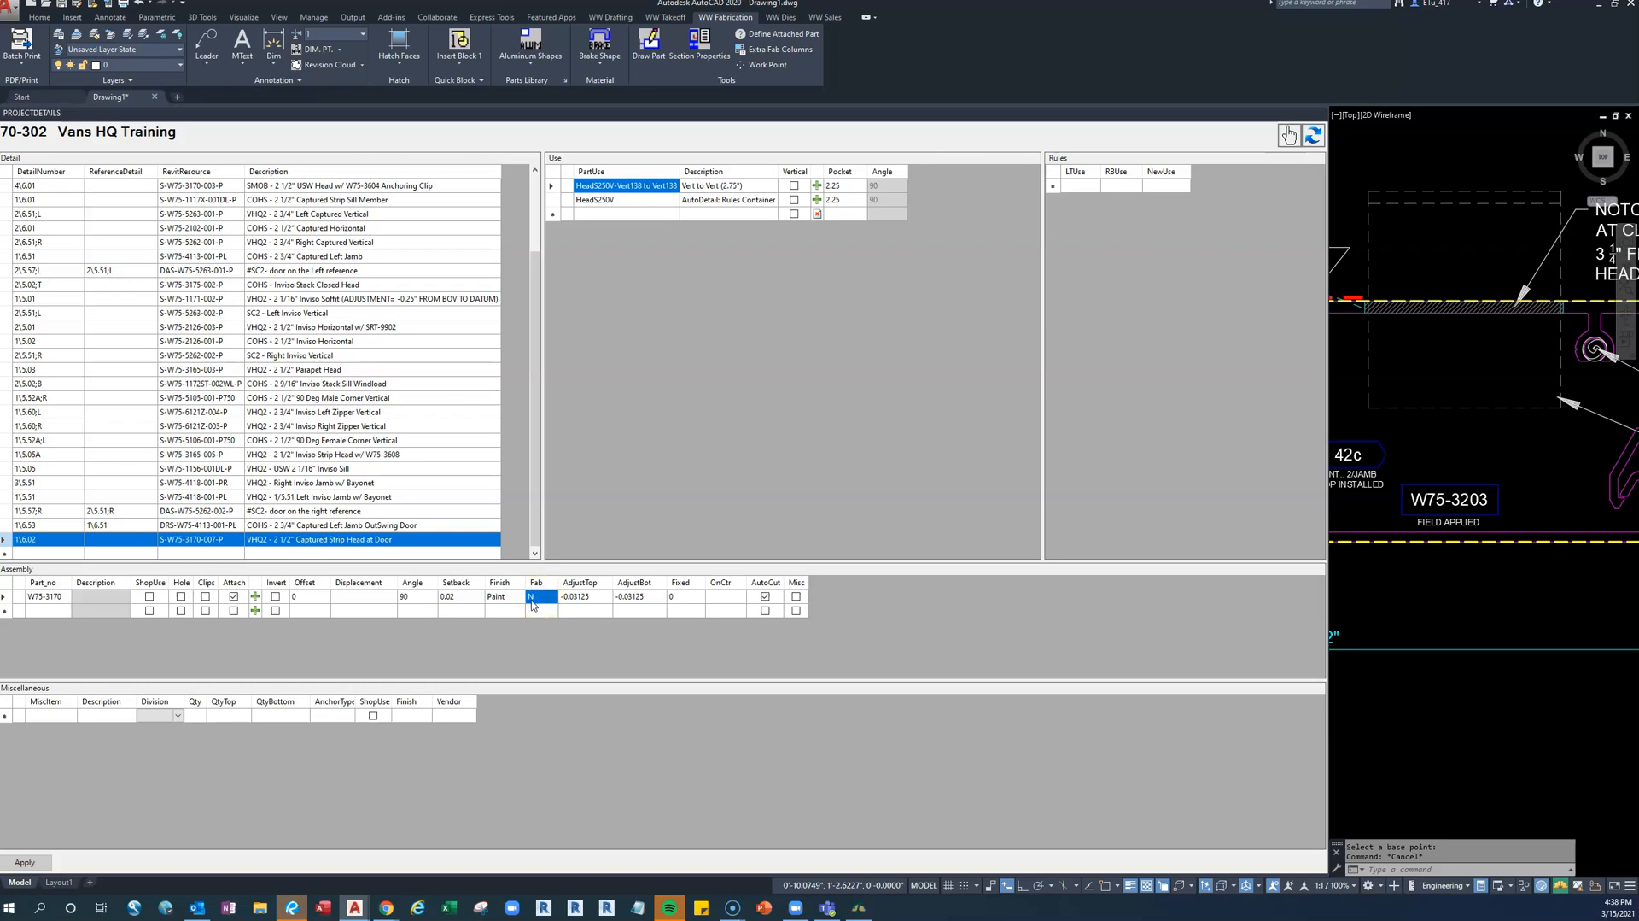
{"action": "left_click", "coordinate": [567, 596]}
{"action": "left_click", "coordinate": [596, 597]}
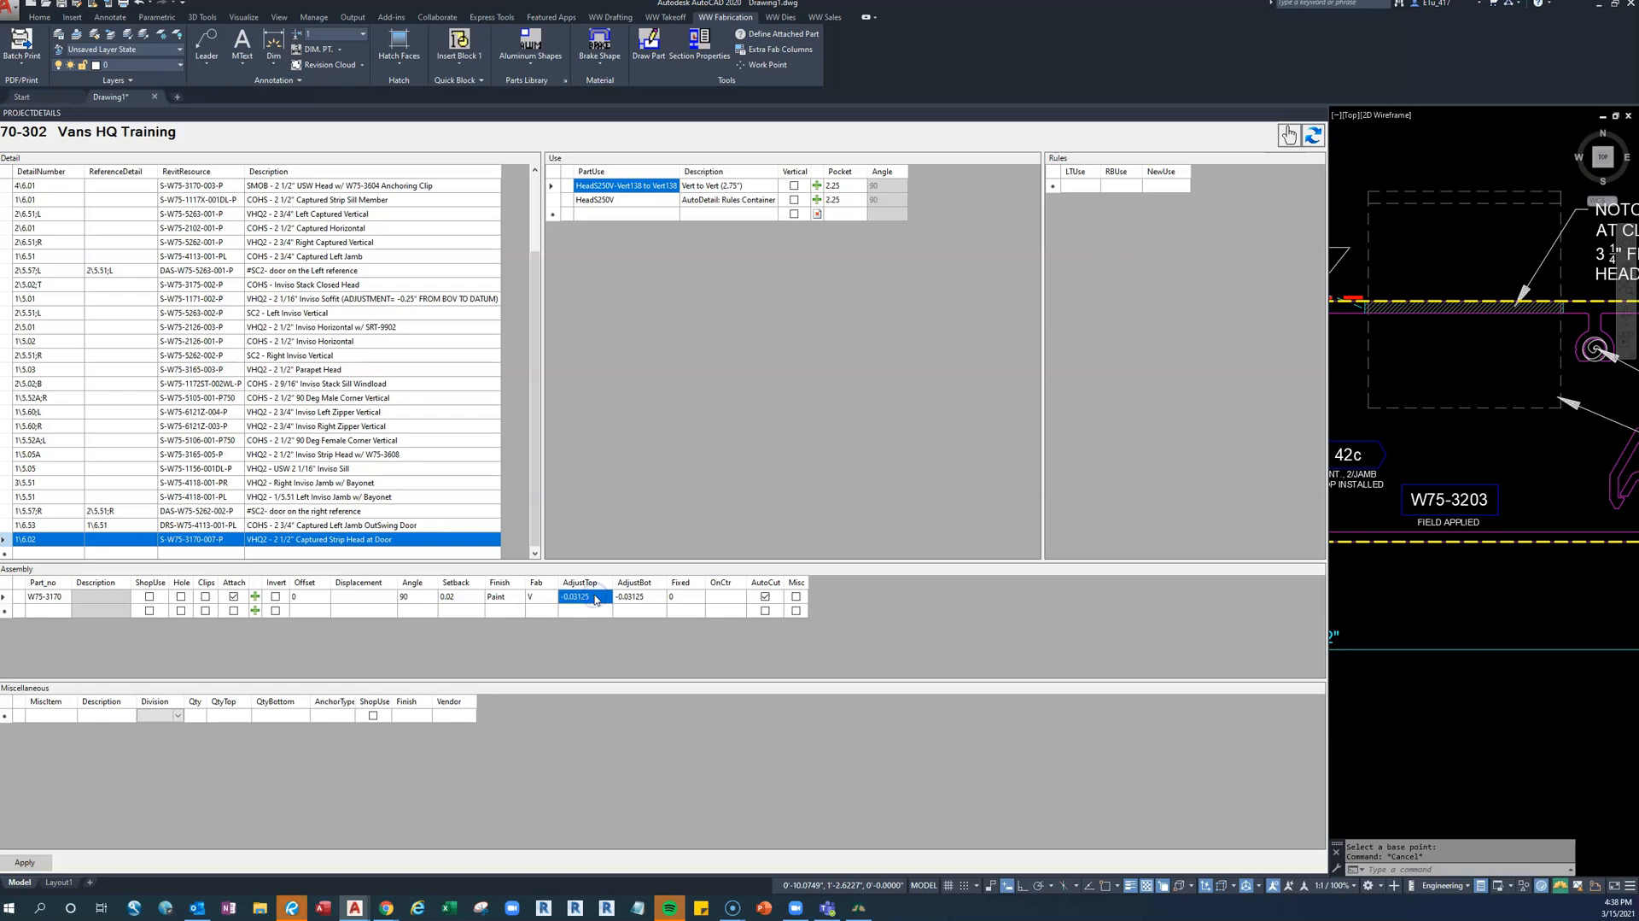
{"action": "left_click", "coordinate": [595, 603]}
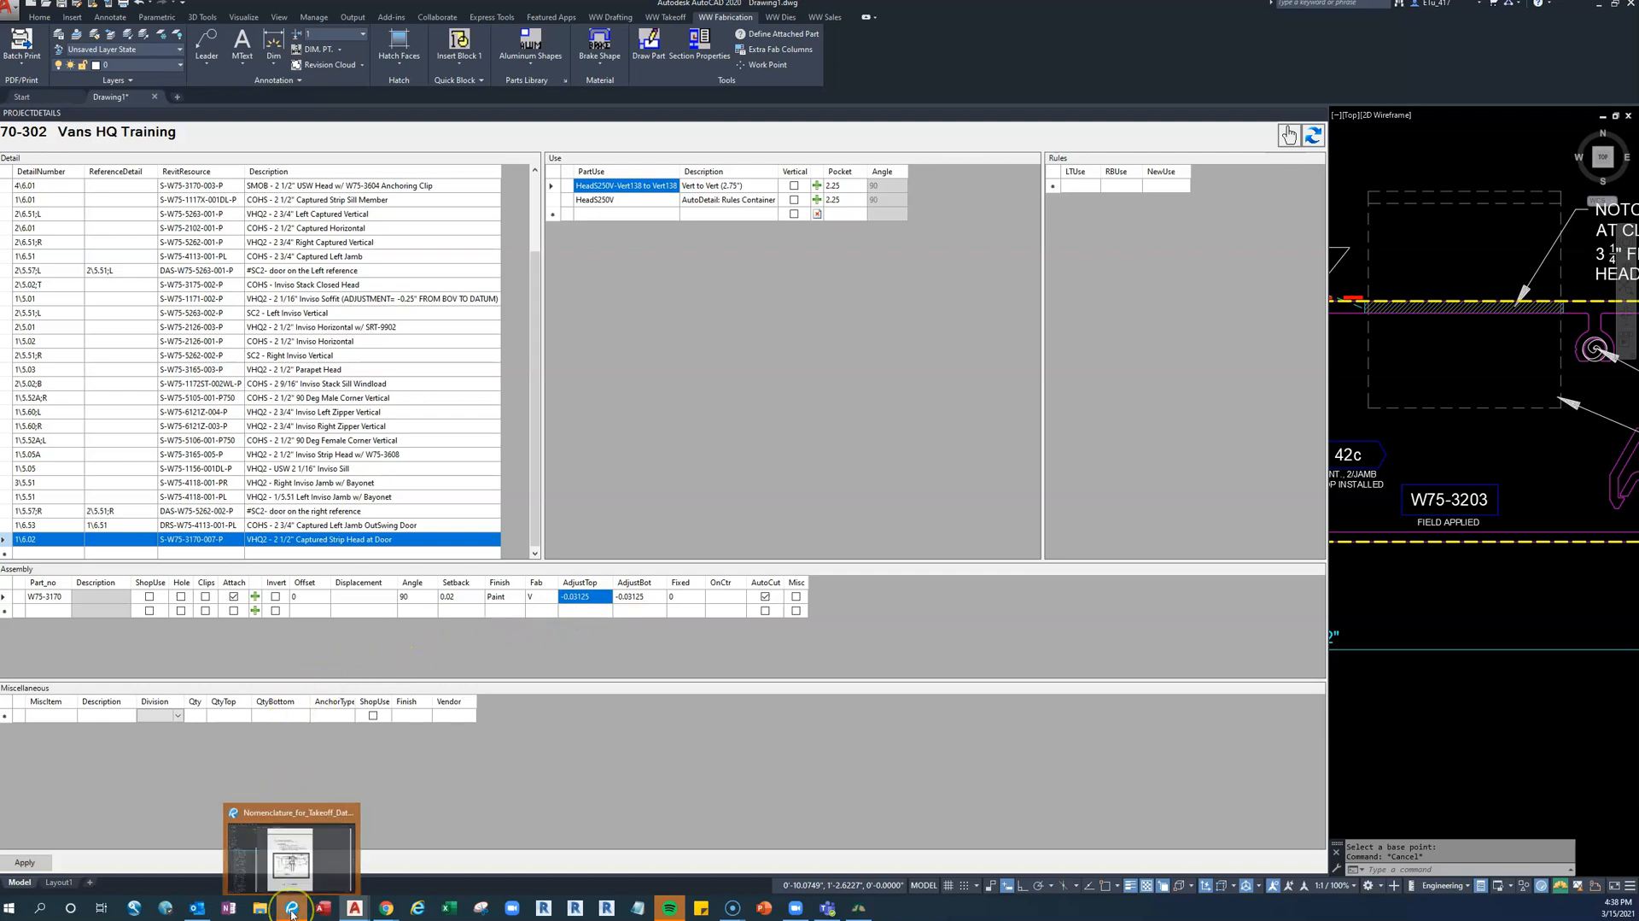
Switch to Revu and display the construction set's door head sheet in two side-by-side views with the search results hidden
{"action": "left_click", "coordinate": [291, 910]}
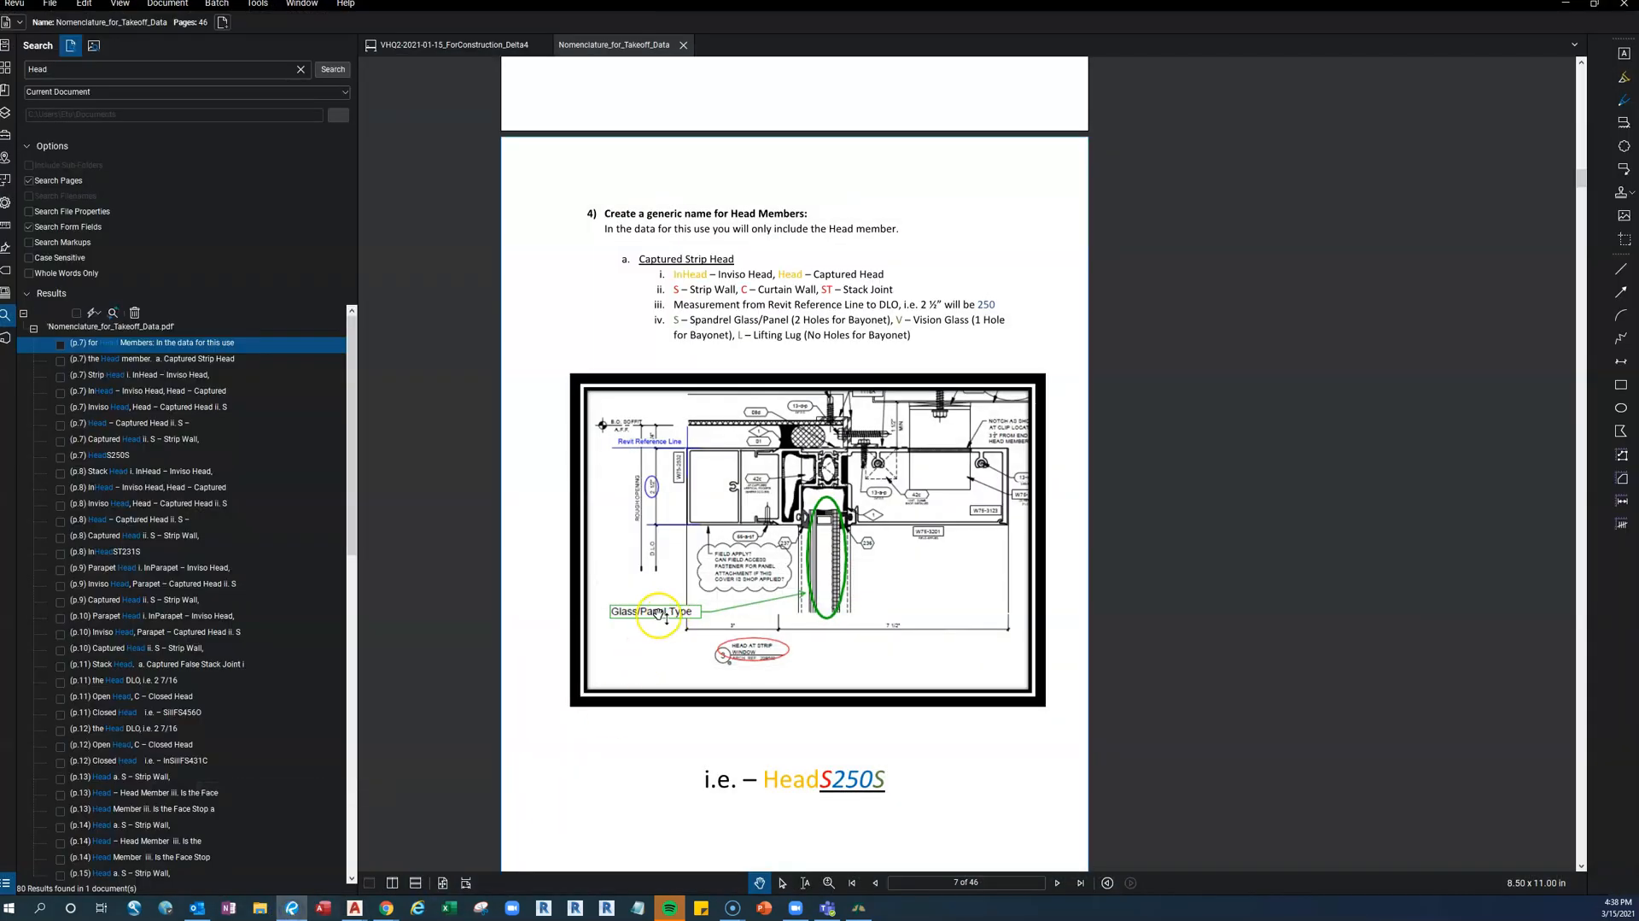
{"action": "left_click", "coordinate": [513, 50]}
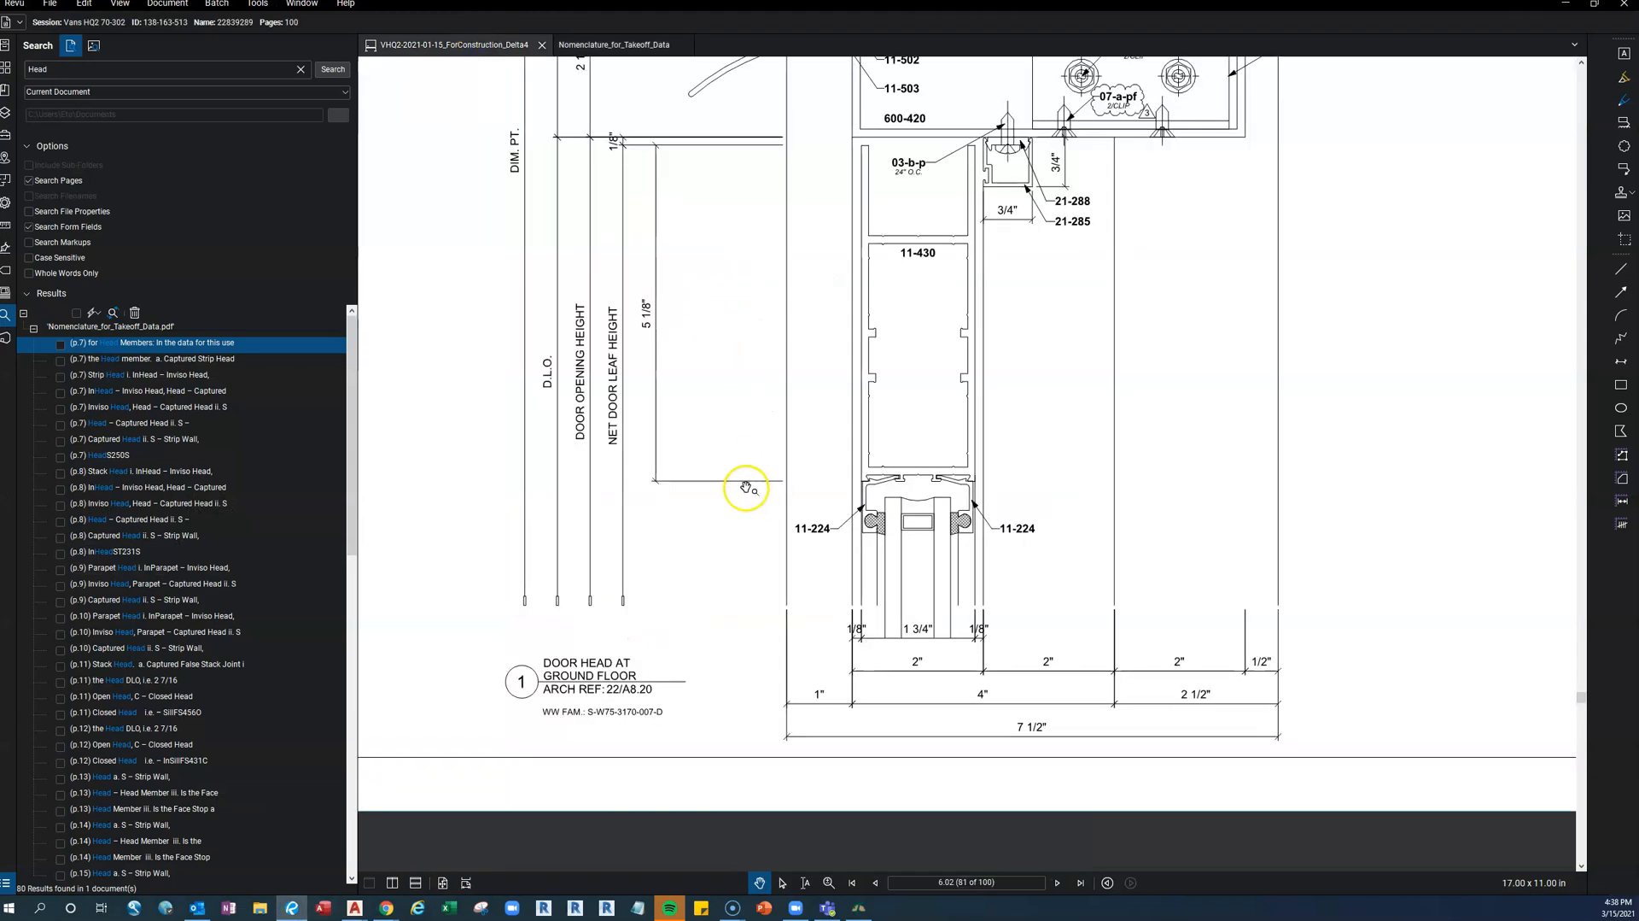
{"action": "scroll", "coordinate": [732, 467], "scroll_direction": "down", "scroll_amount": 3}
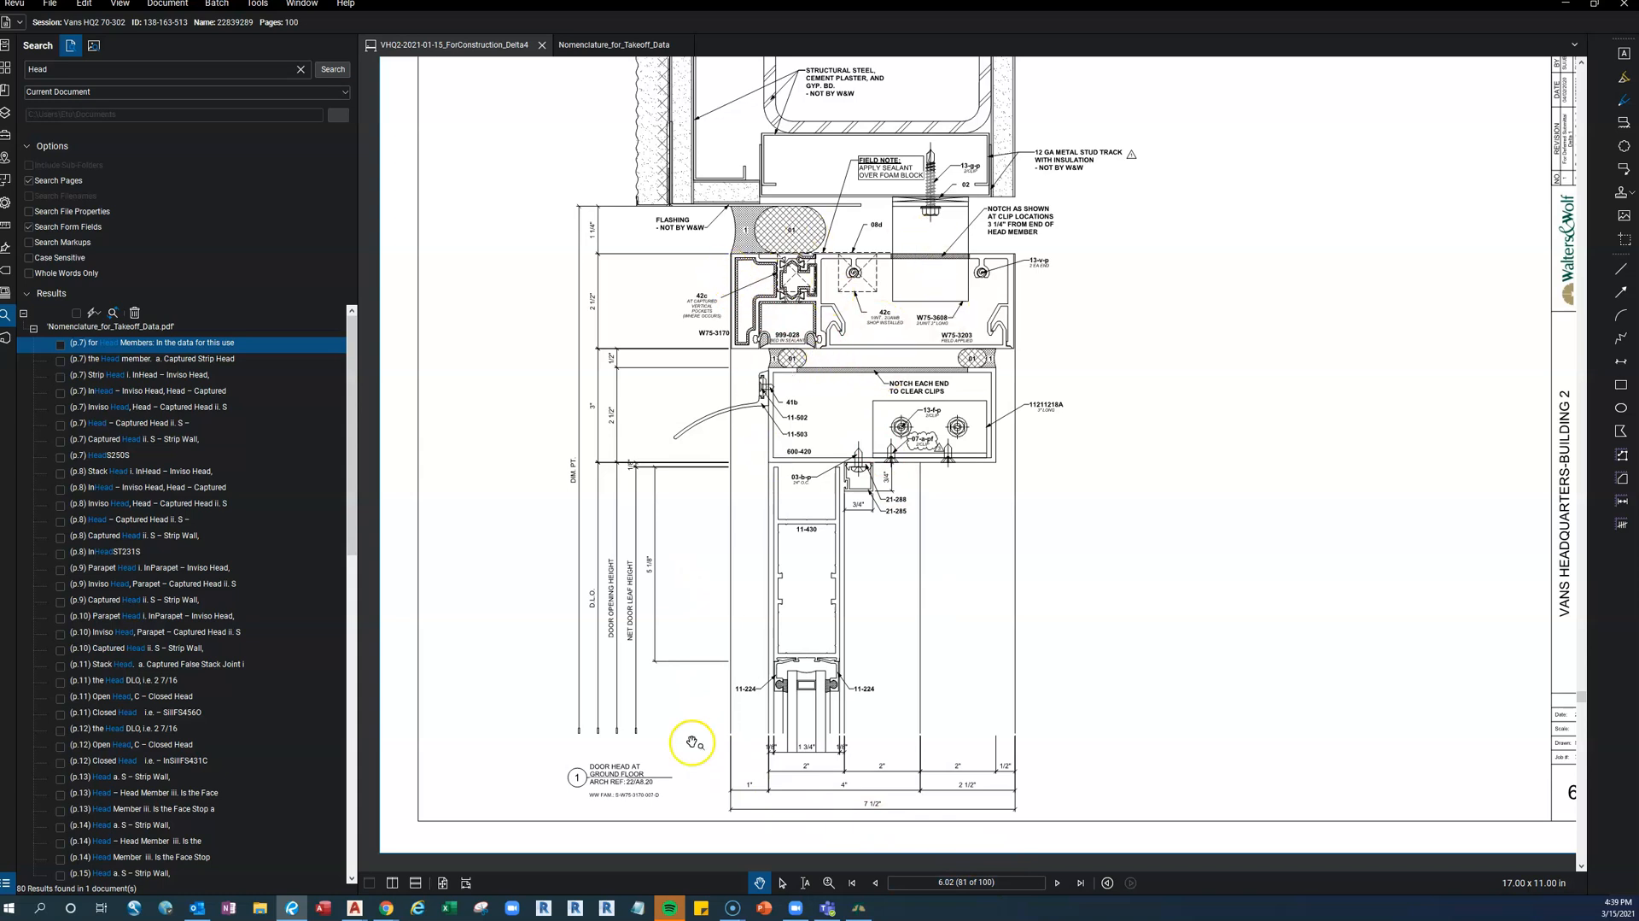
{"action": "left_click", "coordinate": [413, 884]}
{"action": "left_click", "coordinate": [542, 467]}
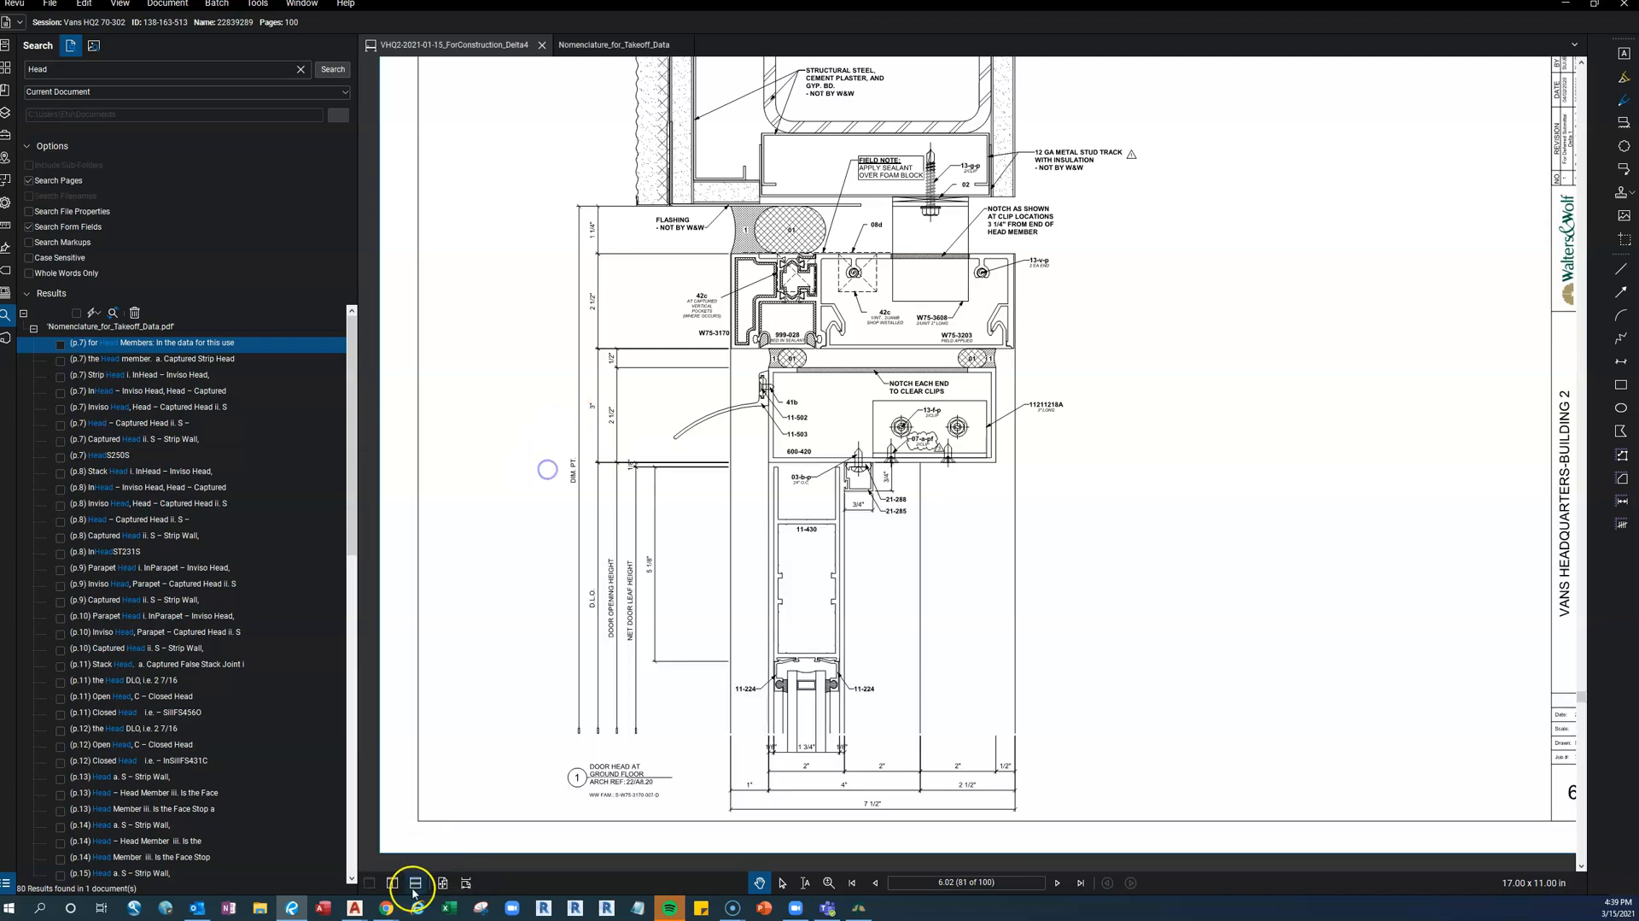
{"action": "left_click", "coordinate": [413, 895]}
{"action": "left_click", "coordinate": [394, 735]}
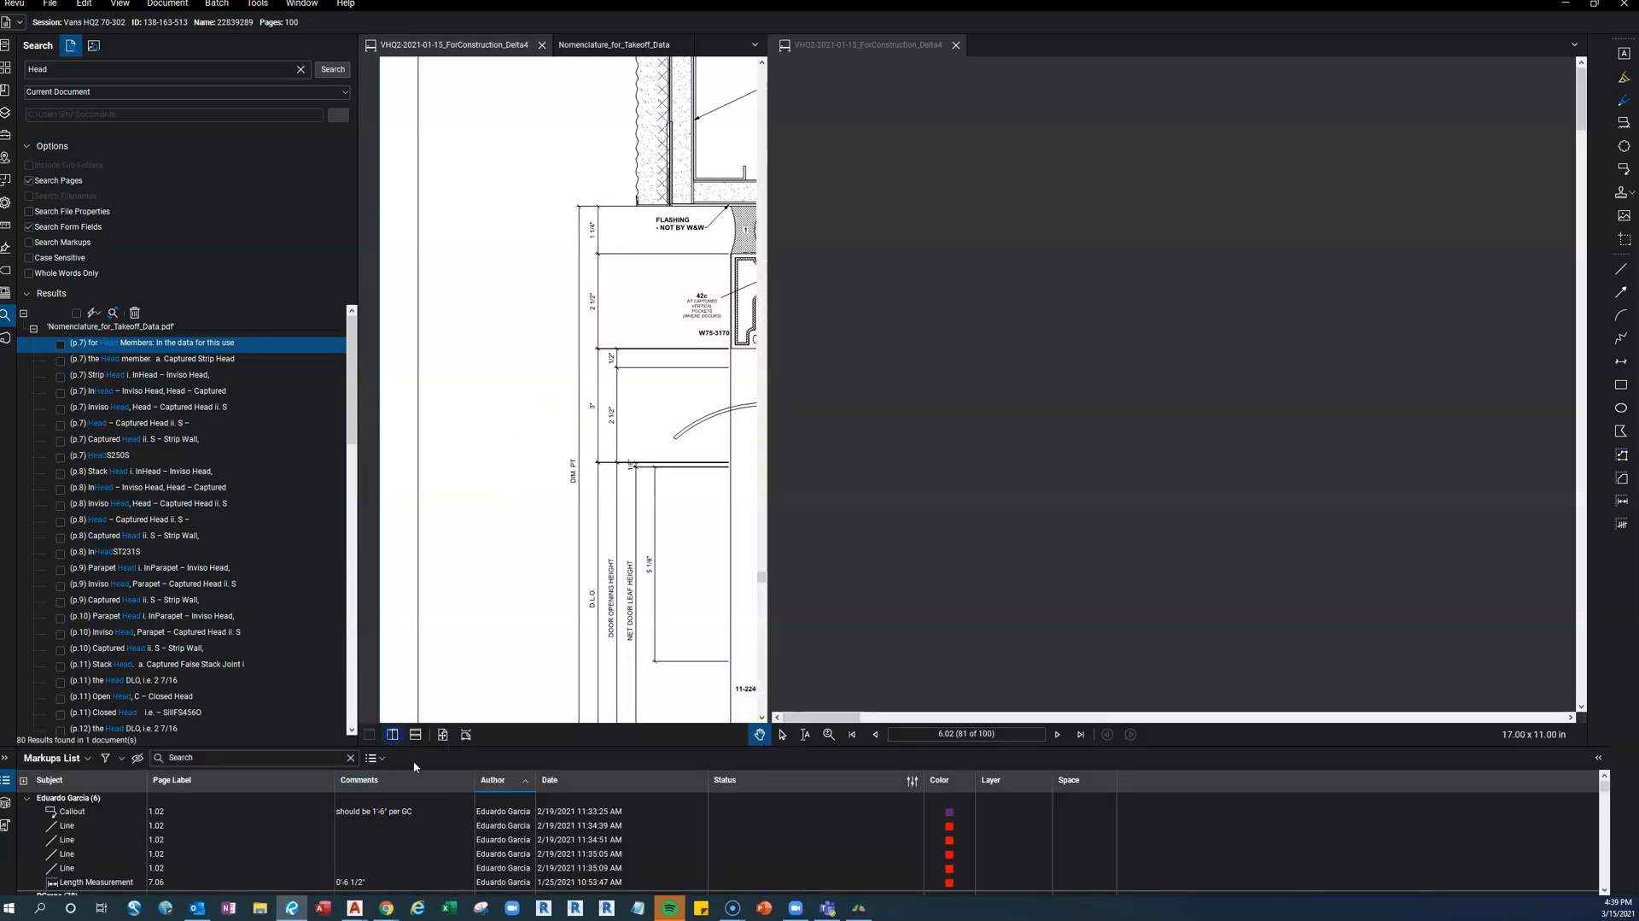
{"action": "left_click", "coordinate": [419, 748]}
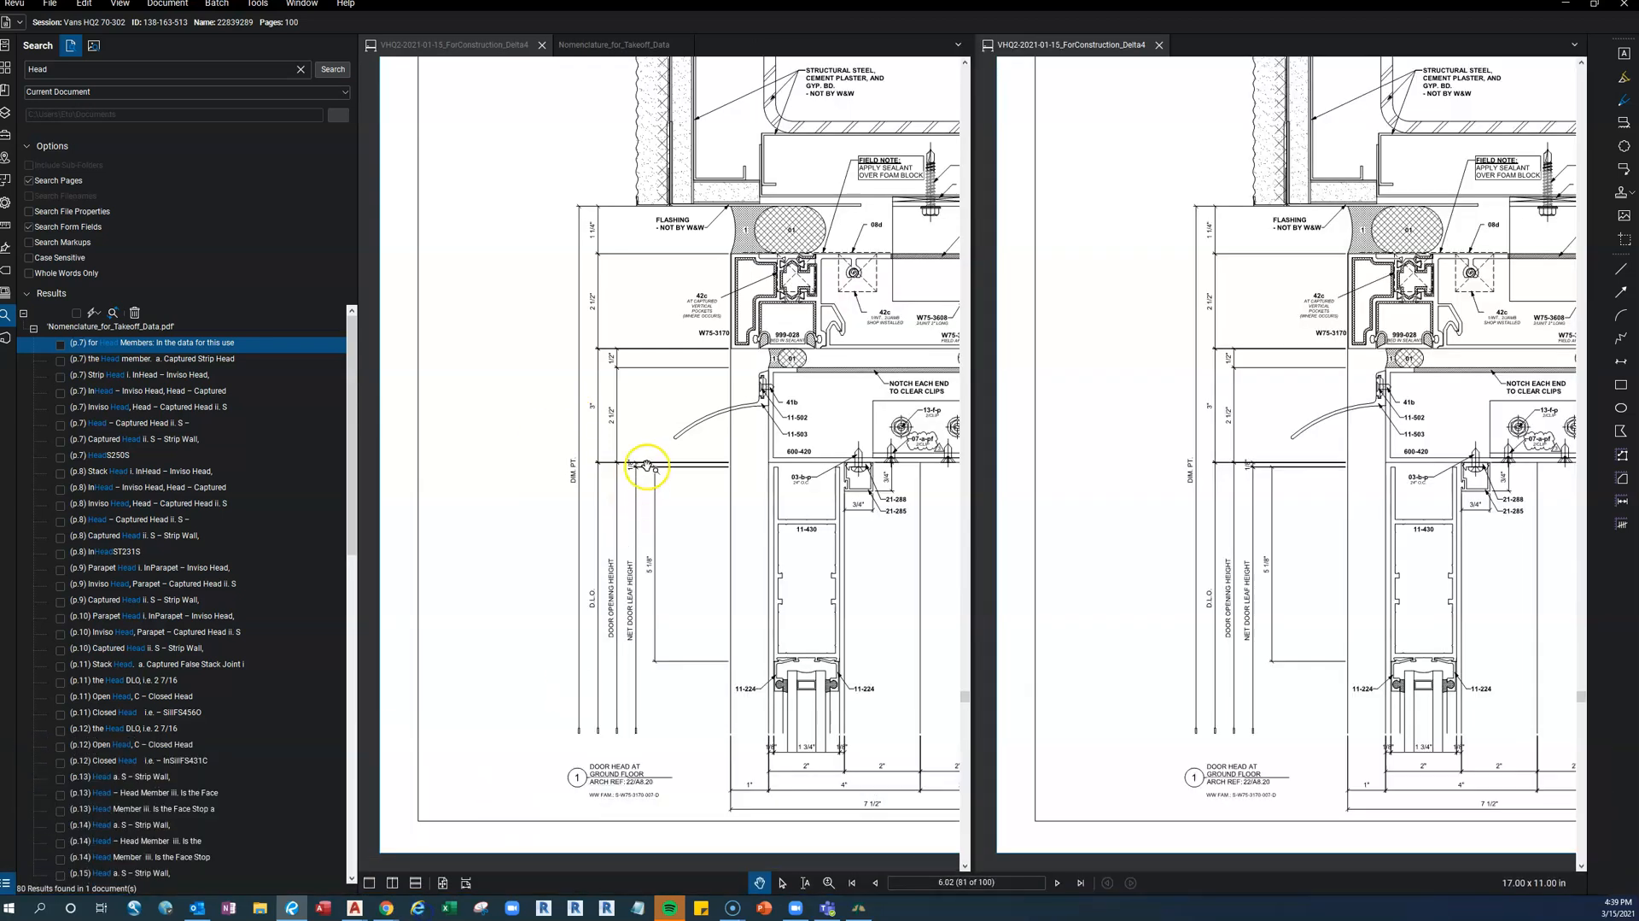
{"action": "left_click", "coordinate": [356, 376]}
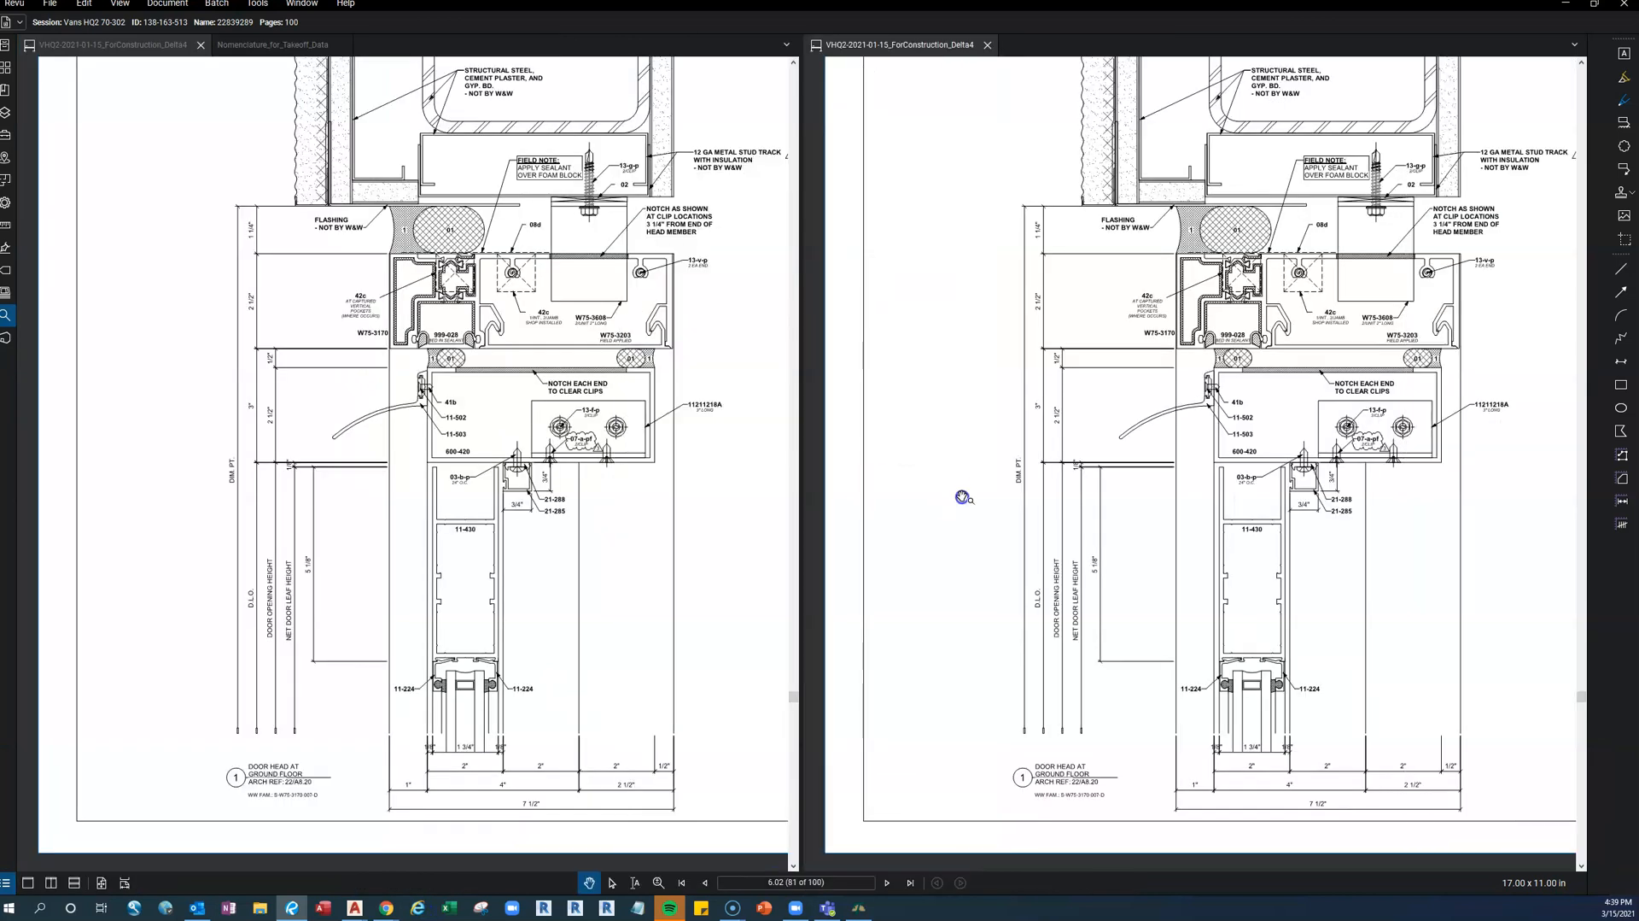
In the second view of the construction set, go to sheet 6.51 and examine detail 2, the typical captured vertical
{"action": "left_click", "coordinate": [849, 878]}
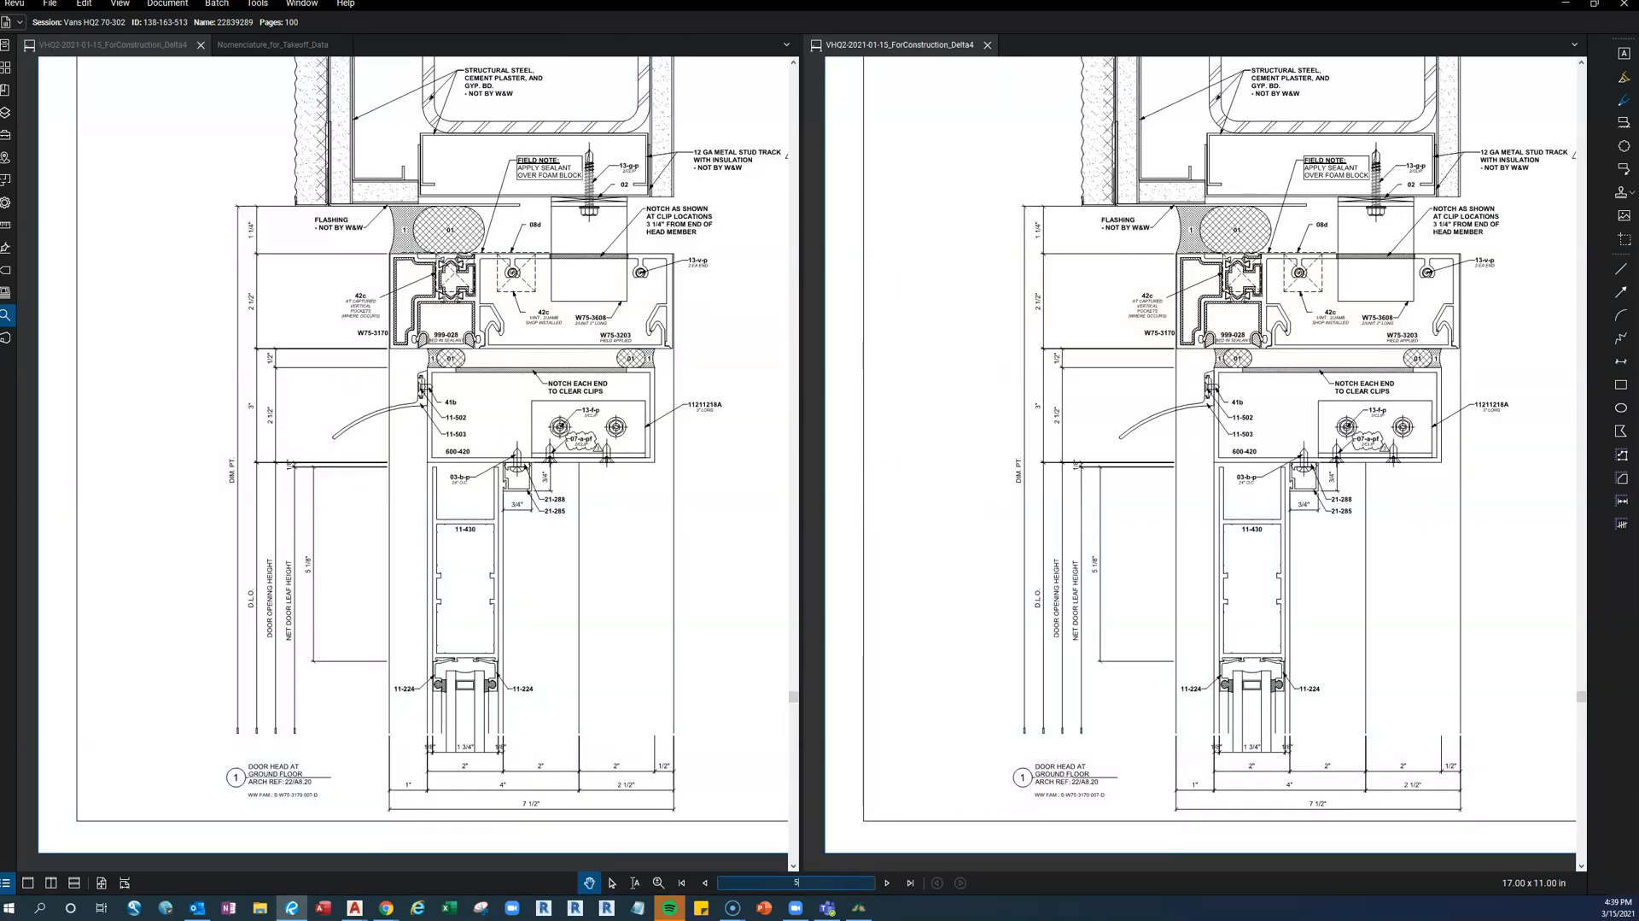
{"action": "type", "text": "5.51"}
{"action": "key", "text": "Return"}
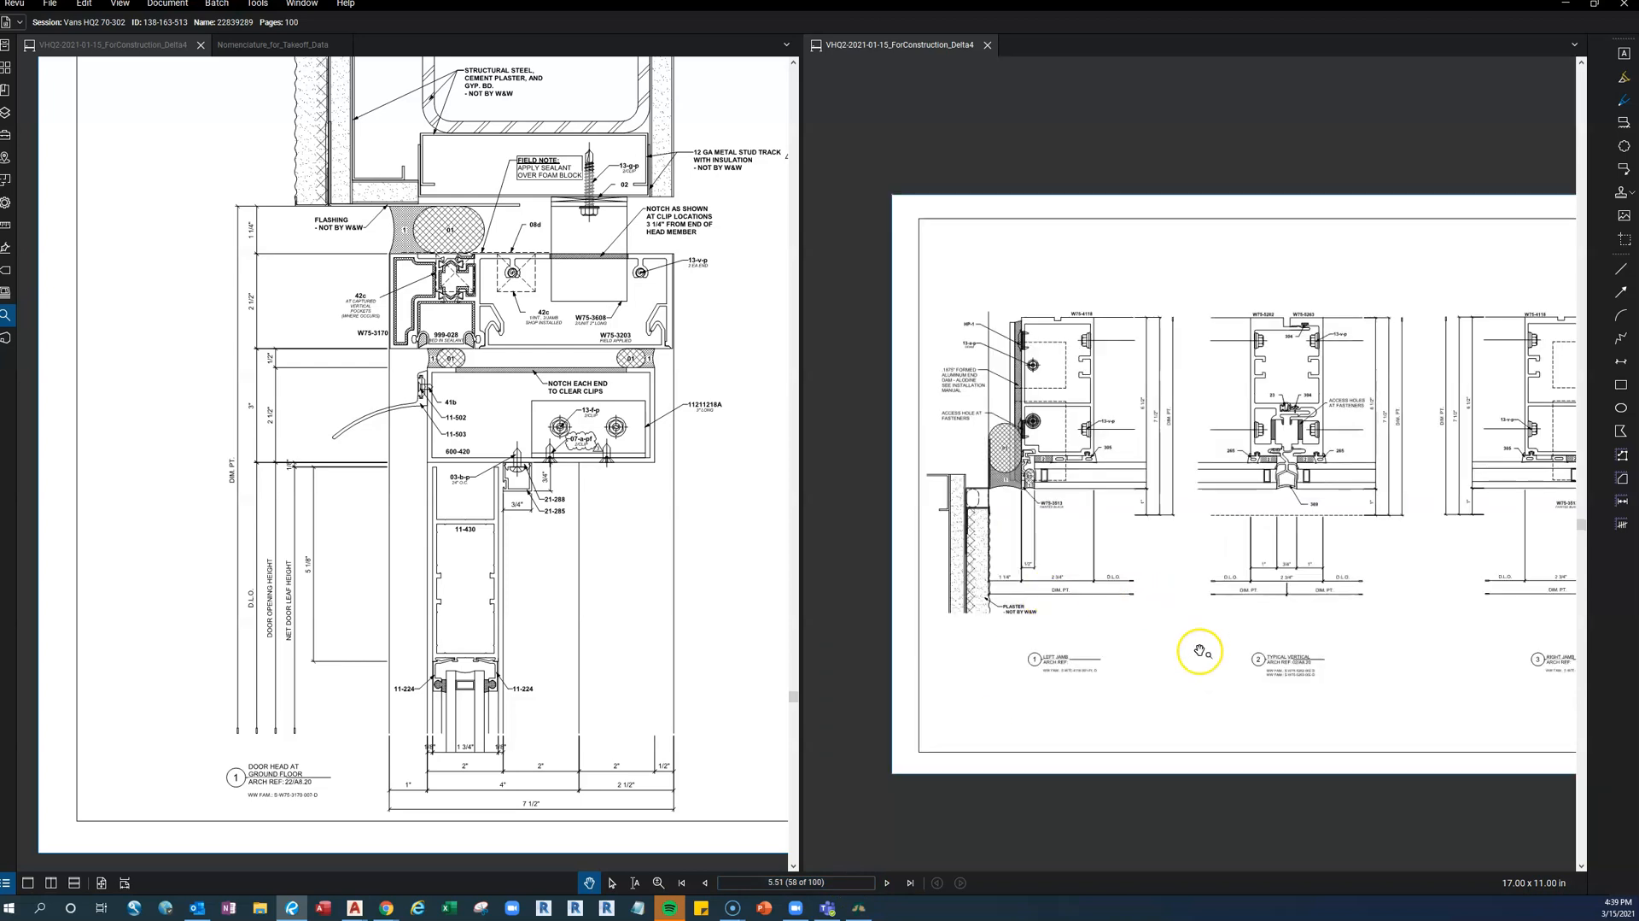
{"action": "left_click", "coordinate": [888, 882]}
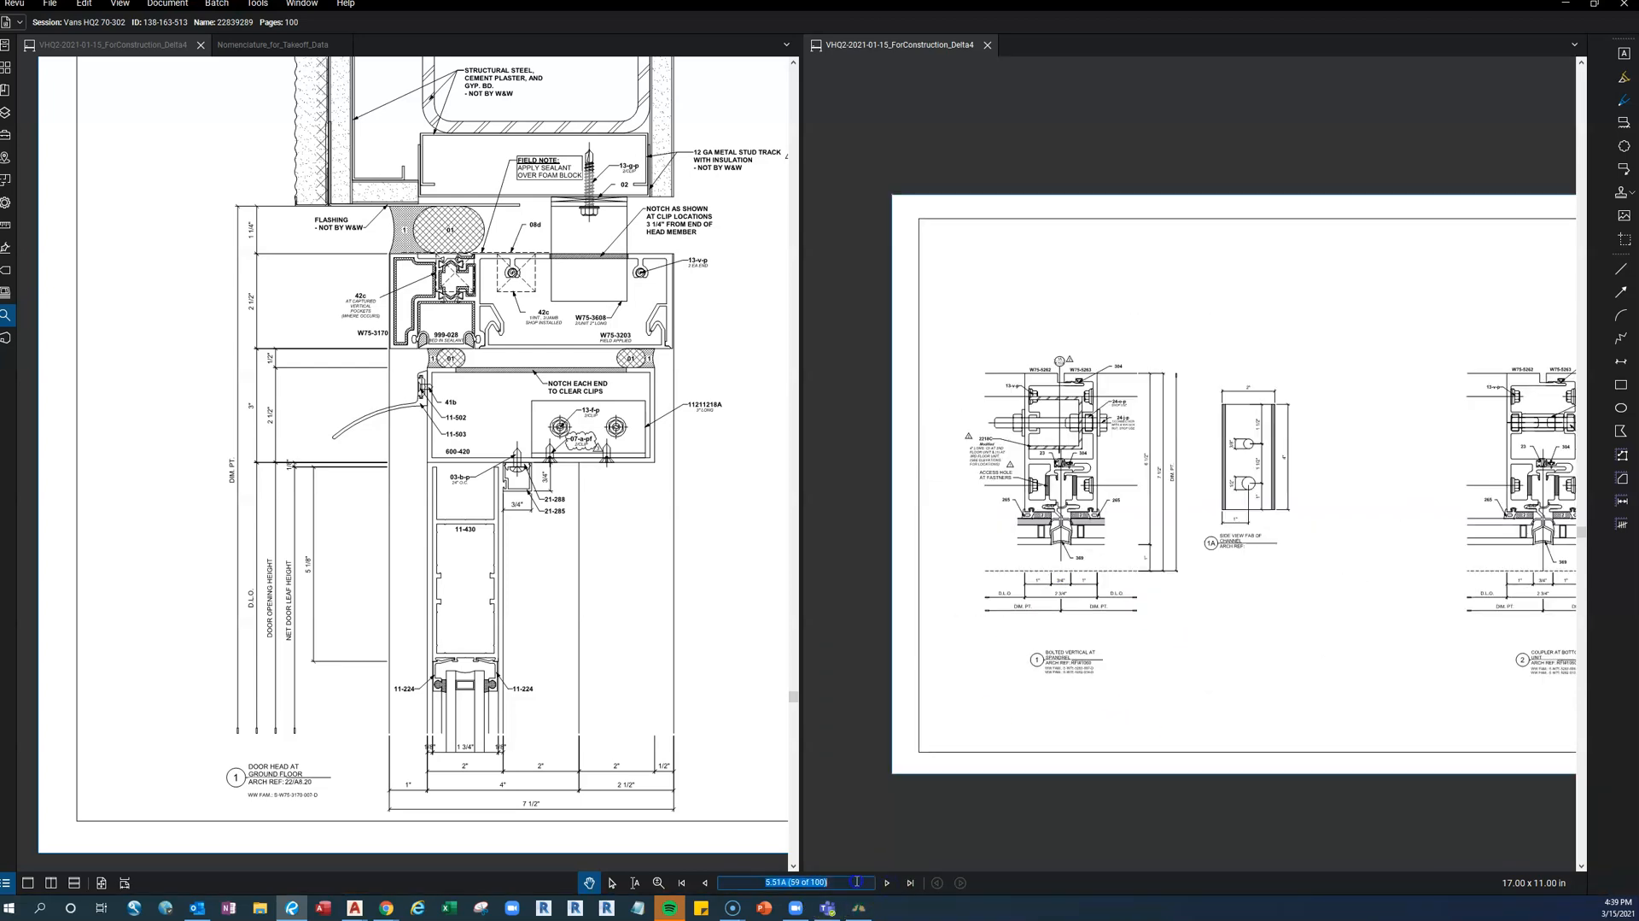
{"action": "key", "text": "Return"}
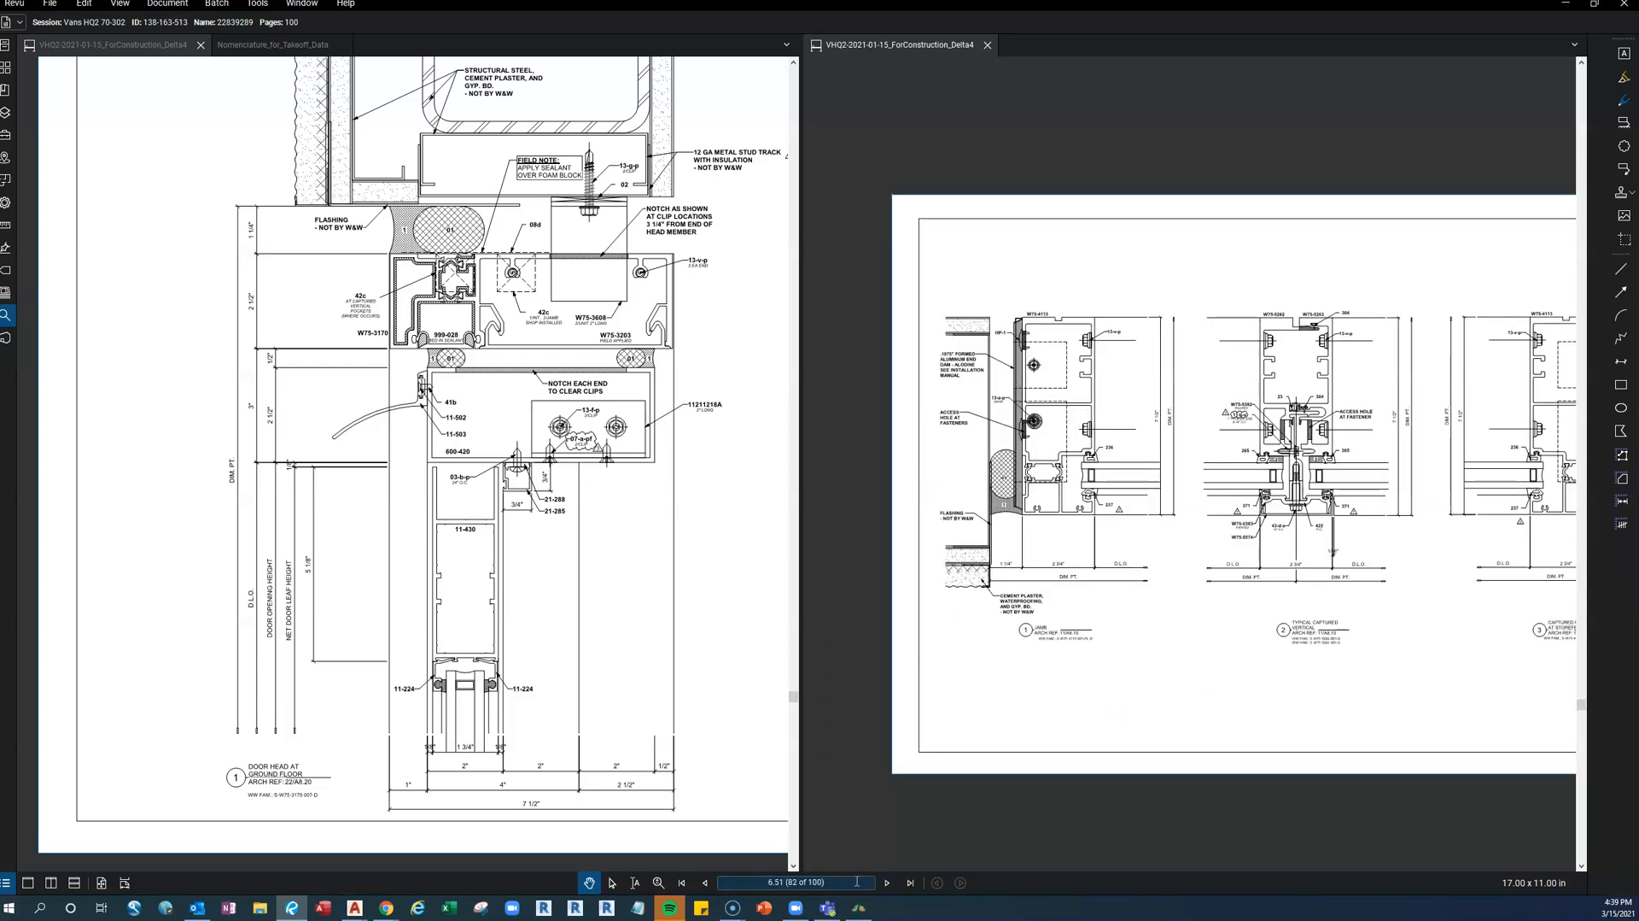
{"action": "left_click_drag", "start_coordinate": [1369, 588], "coordinate": [1303, 570]}
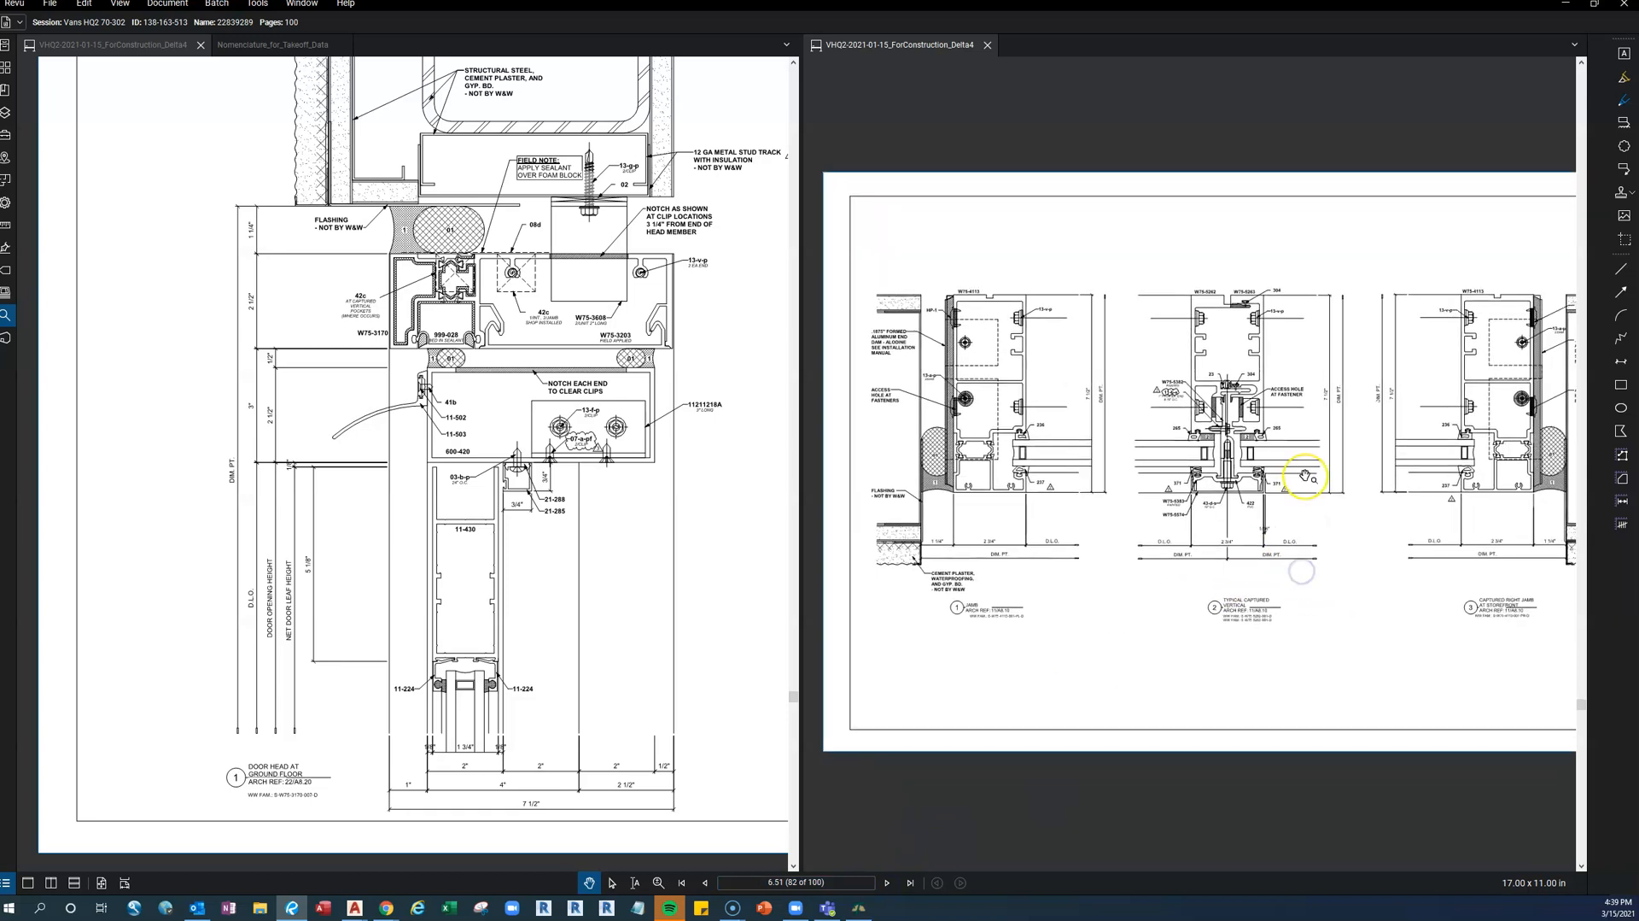
{"action": "scroll", "coordinate": [1306, 475], "scroll_direction": "up", "scroll_amount": 3}
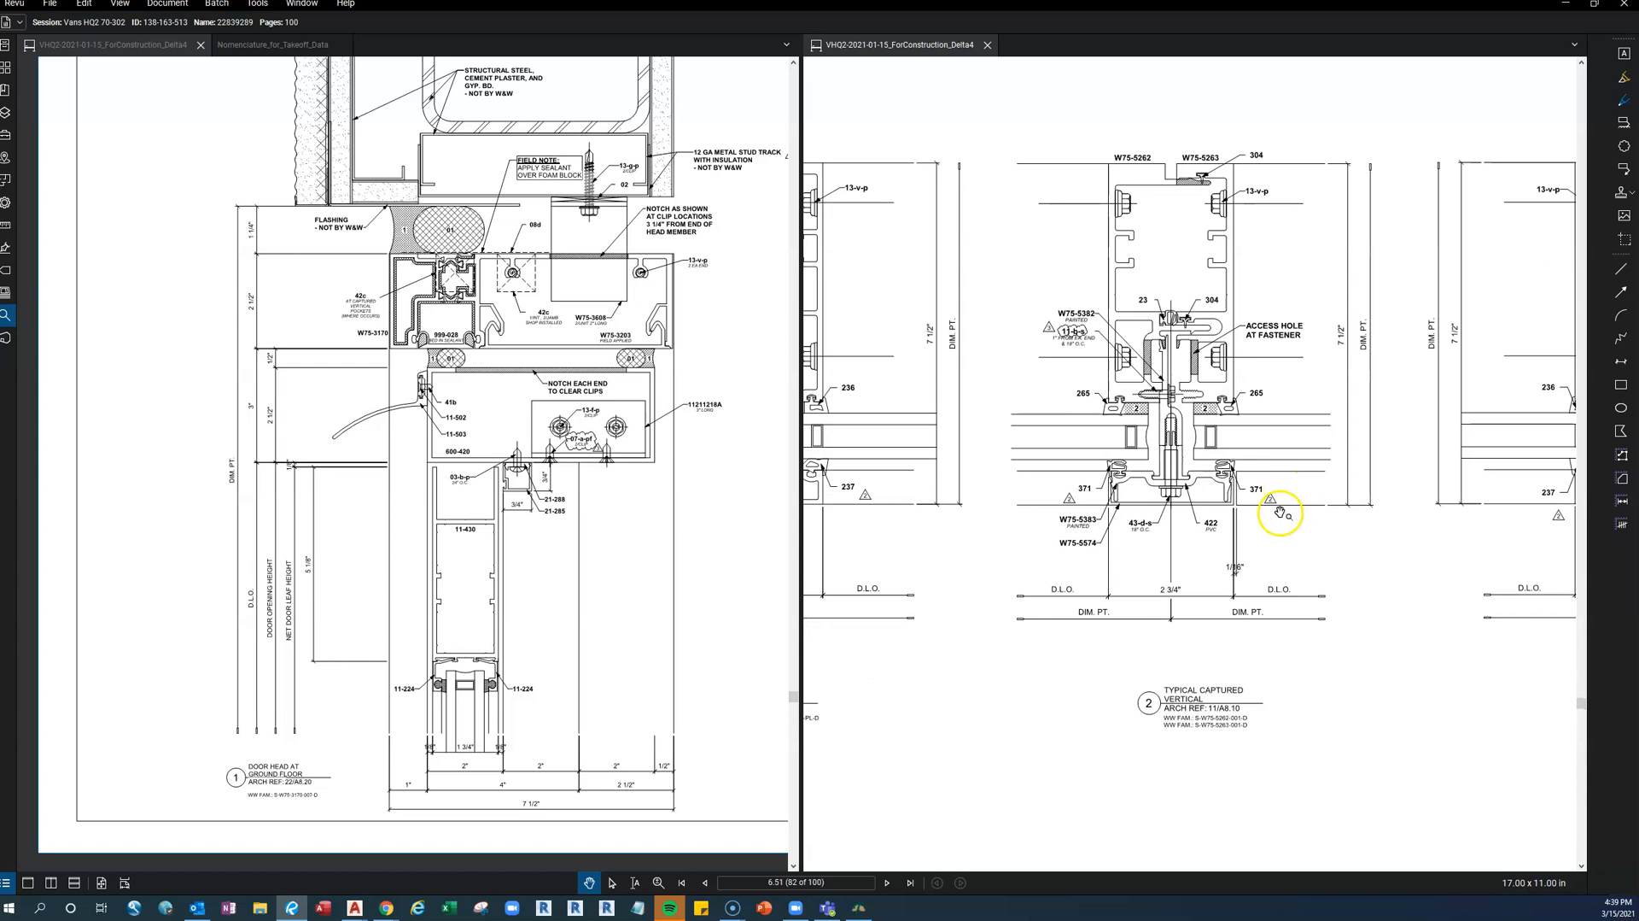
{"action": "scroll", "coordinate": [1281, 514], "scroll_direction": "up", "scroll_amount": 1}
{"action": "scroll", "coordinate": [1292, 466], "scroll_direction": "up", "scroll_amount": 1}
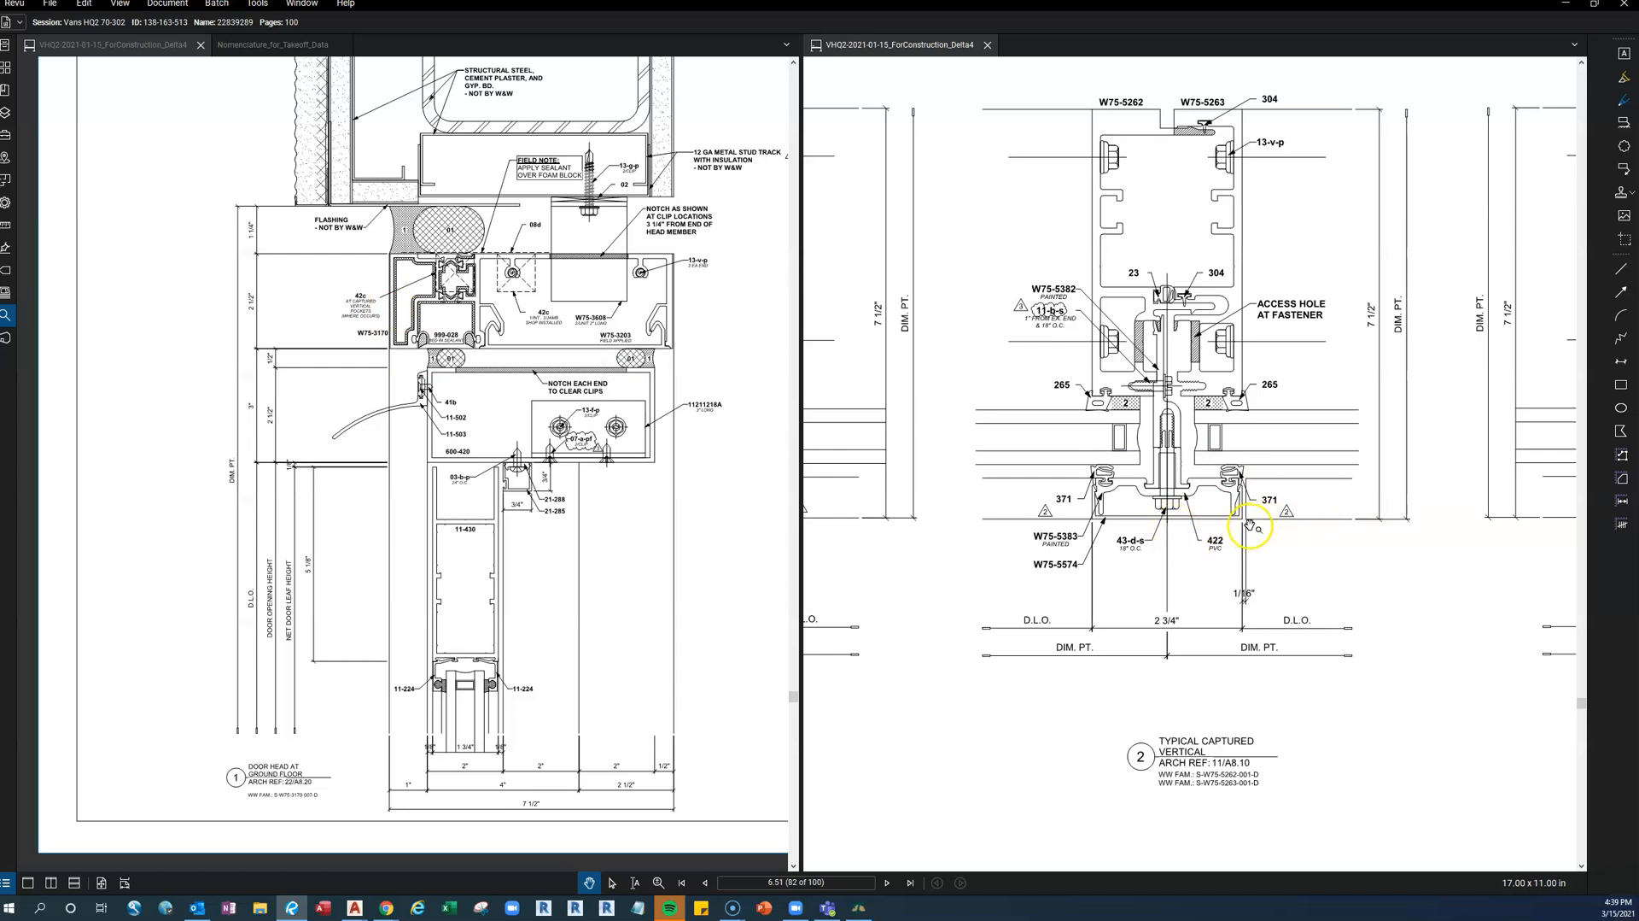
Point out both D.L.O. edges of the typical captured vertical with temporary red arrows, leaving no markups behind
{"action": "left_click", "coordinate": [1622, 291]}
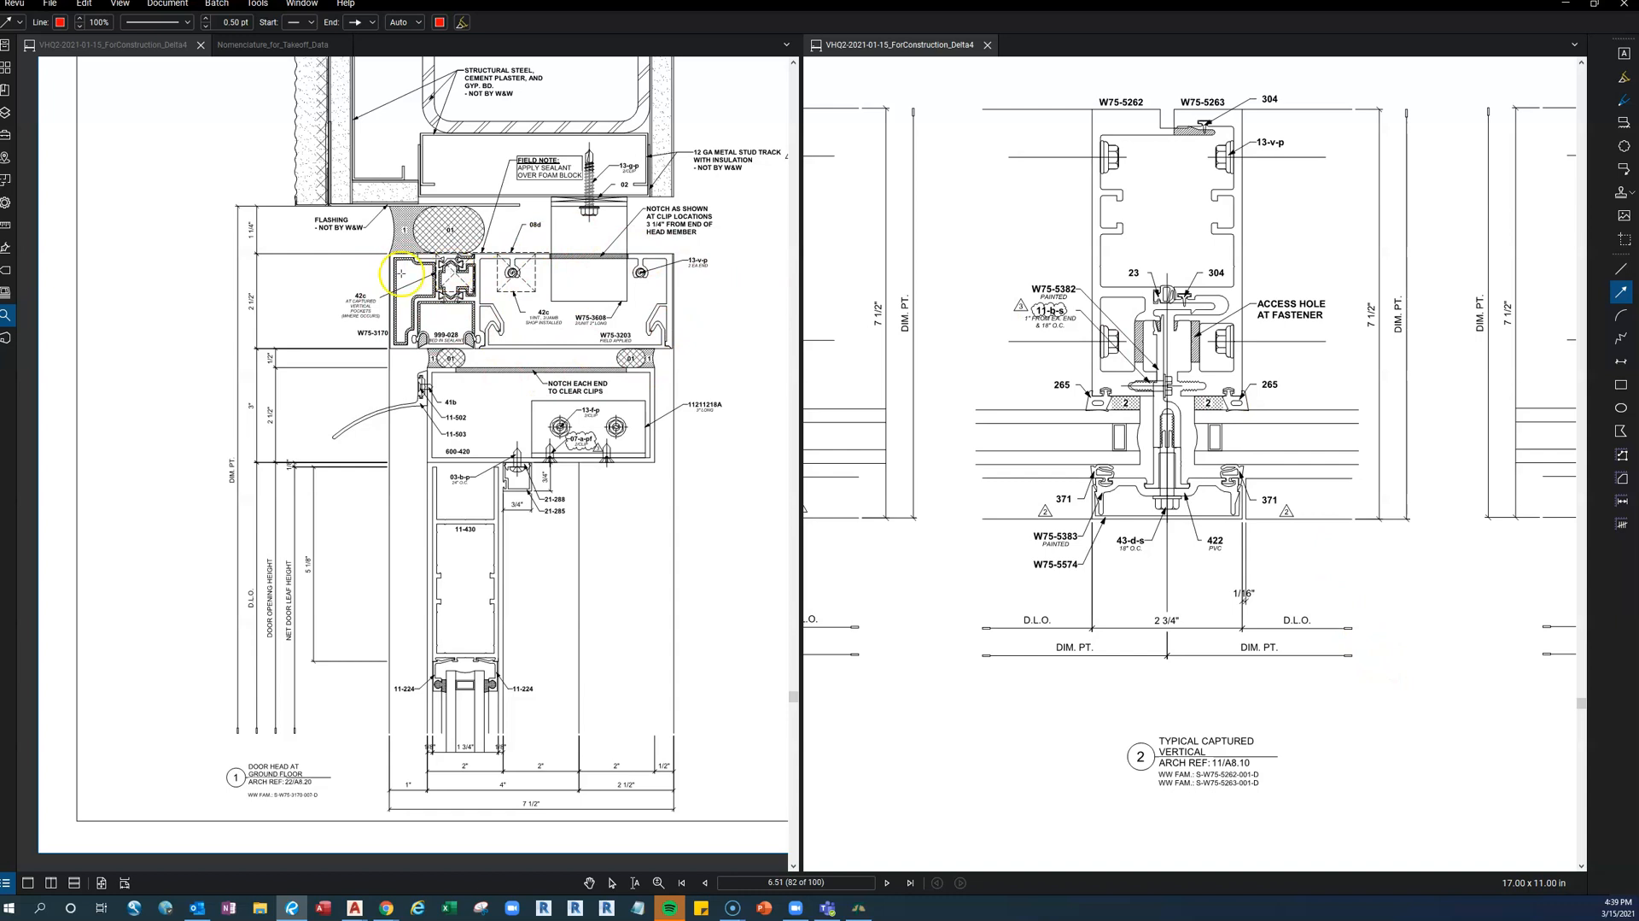
{"action": "left_click_drag", "start_coordinate": [1348, 628], "coordinate": [1248, 522]}
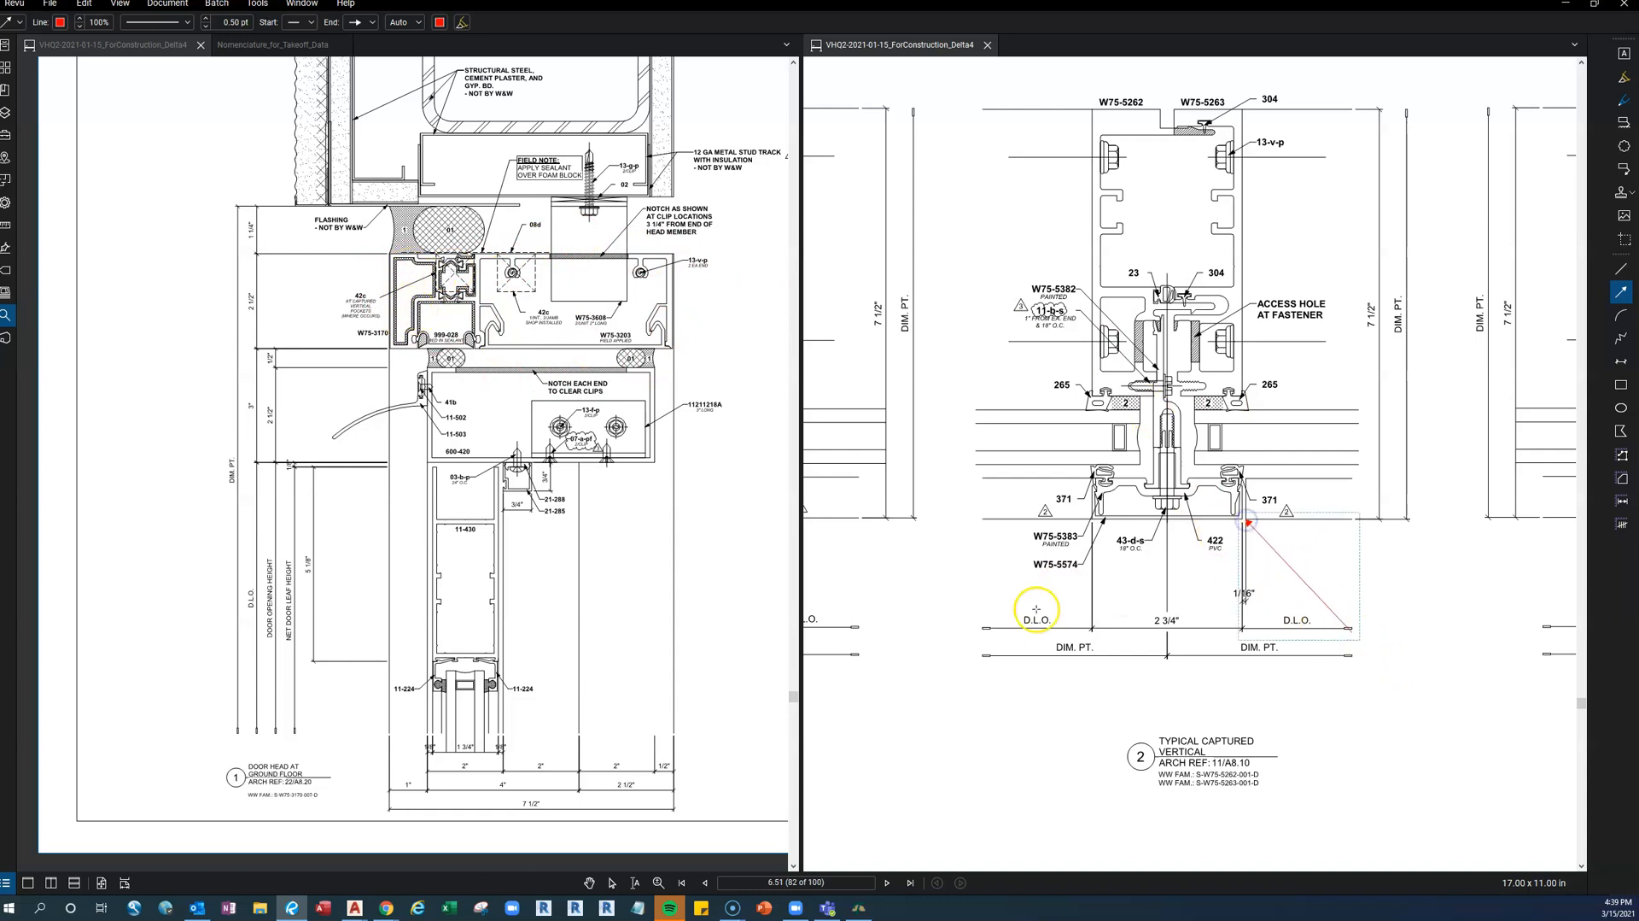
{"action": "left_click_drag", "start_coordinate": [993, 649], "coordinate": [1090, 519]}
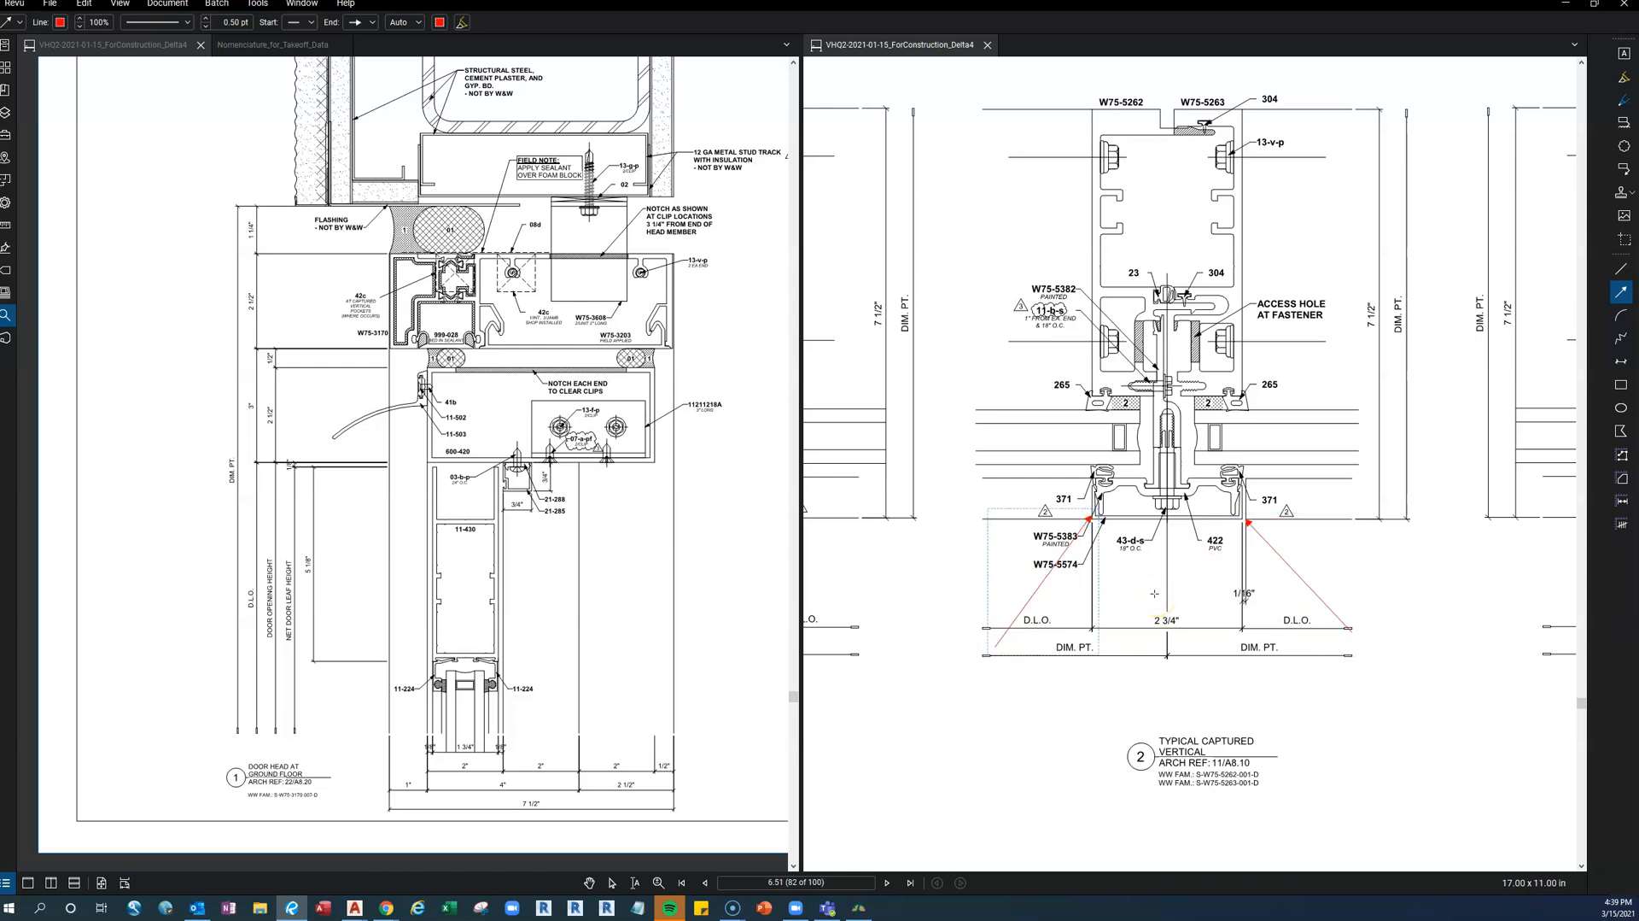
{"action": "key", "text": "Escape"}
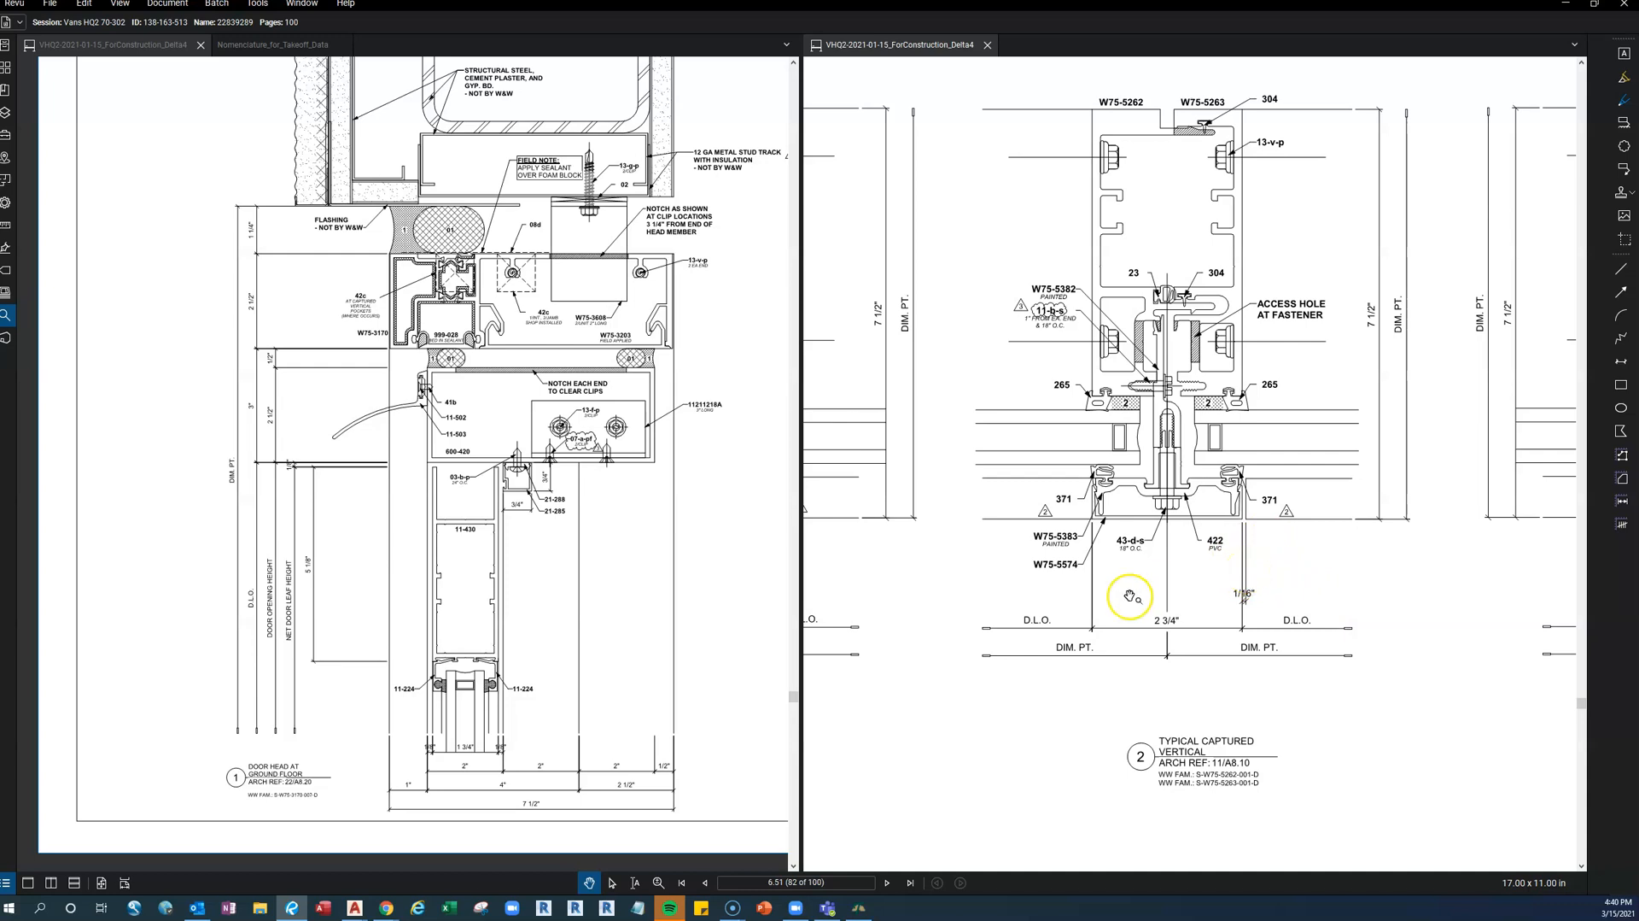
Return to AutoCAD and set the AdjustTop value of the W75-3170 assembly part to -1.375
{"action": "left_click", "coordinate": [1568, 5]}
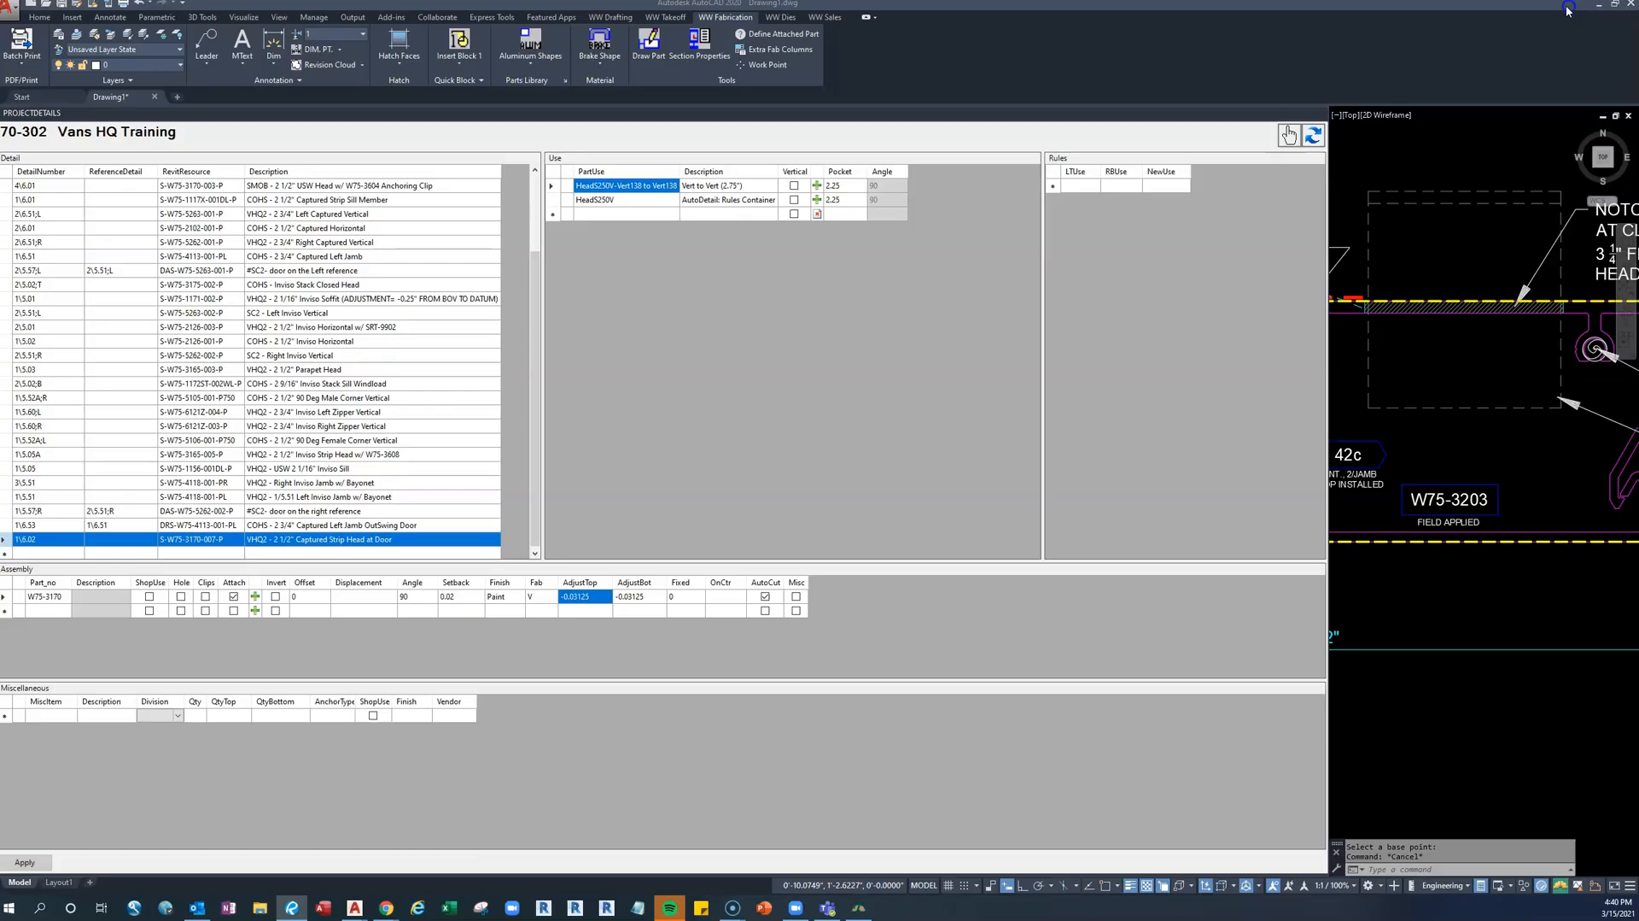
{"action": "left_click", "coordinate": [577, 596]}
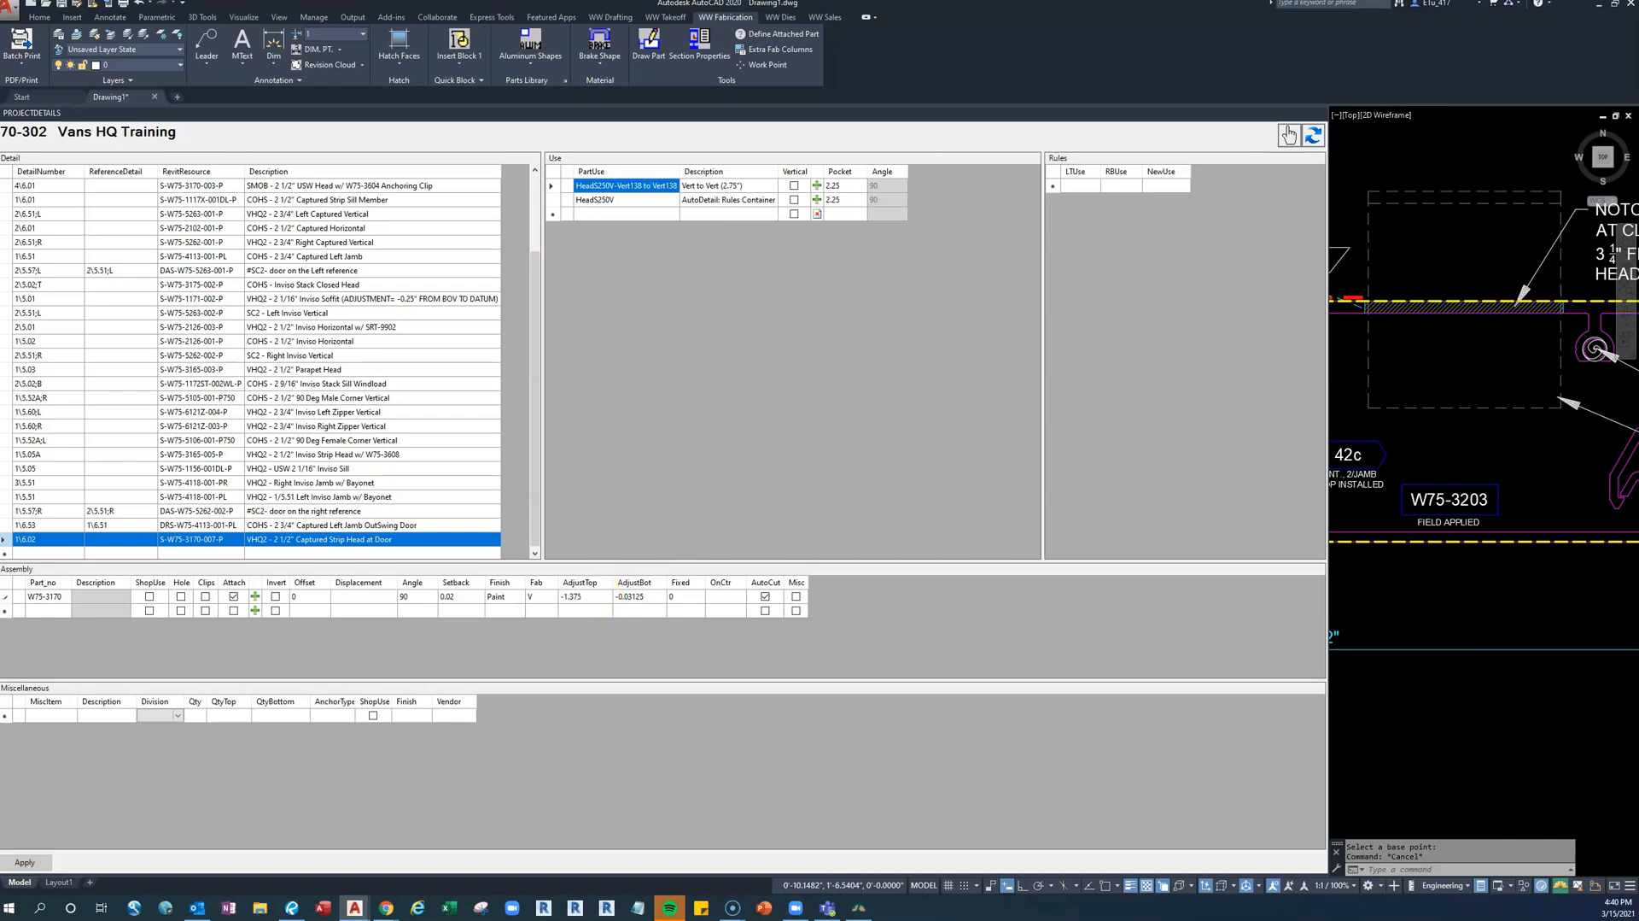
Set the AdjustBot value of the W75-3170 assembly part to -1.375 and apply the changes
{"action": "left_click", "coordinate": [637, 598]}
{"action": "type", "text": "-"}
{"action": "left_click", "coordinate": [48, 610]}
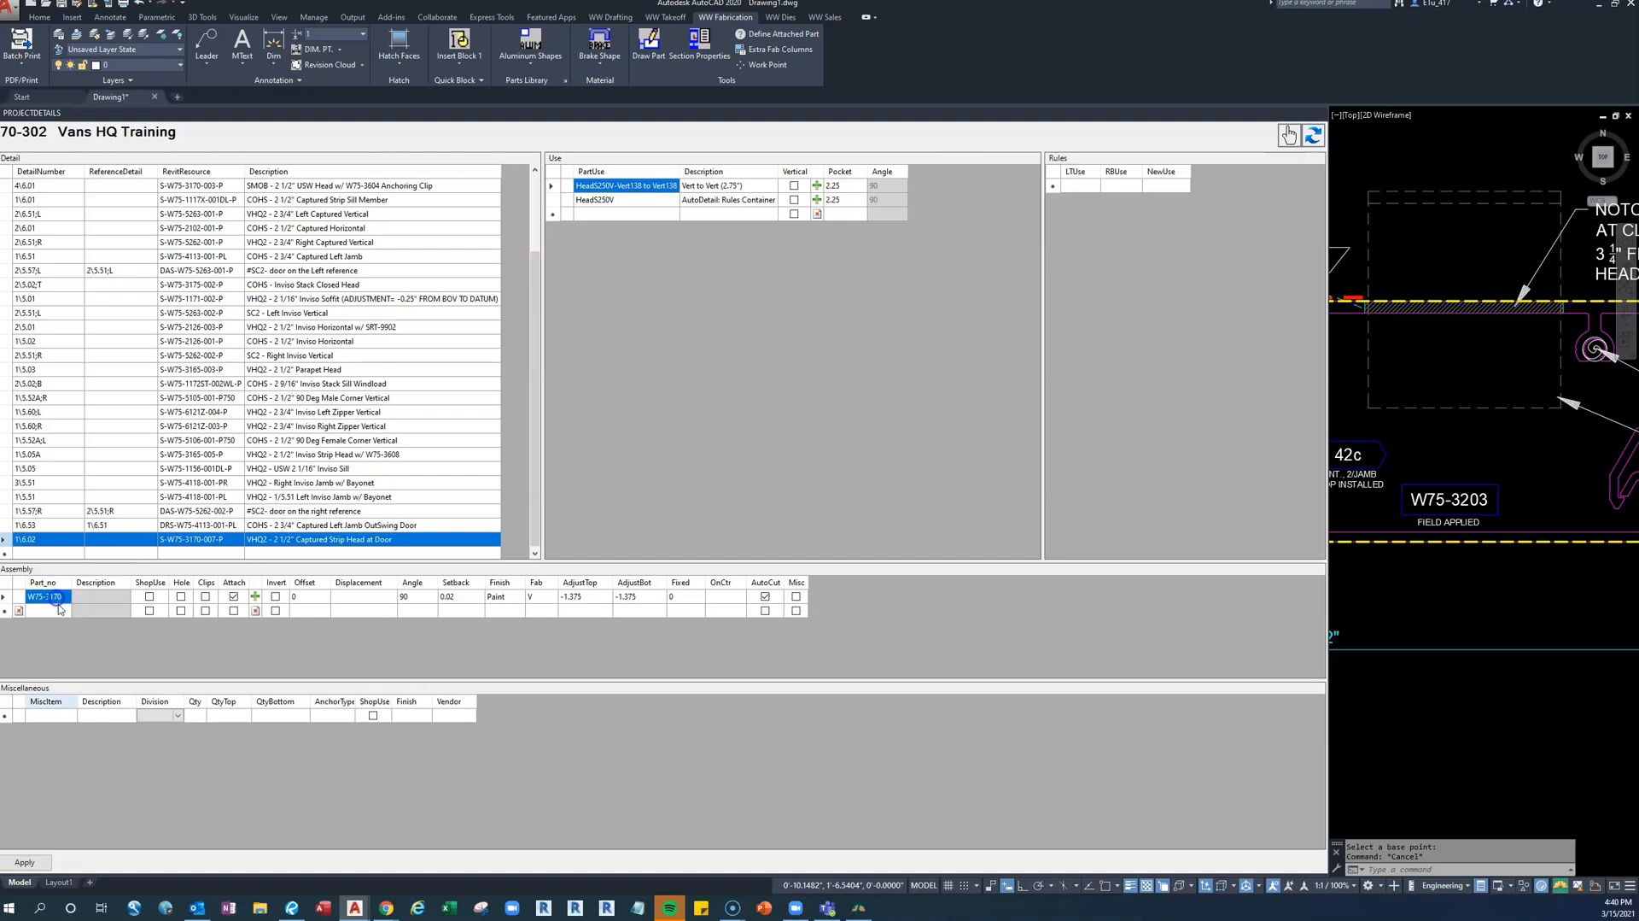
{"action": "left_click", "coordinate": [34, 862]}
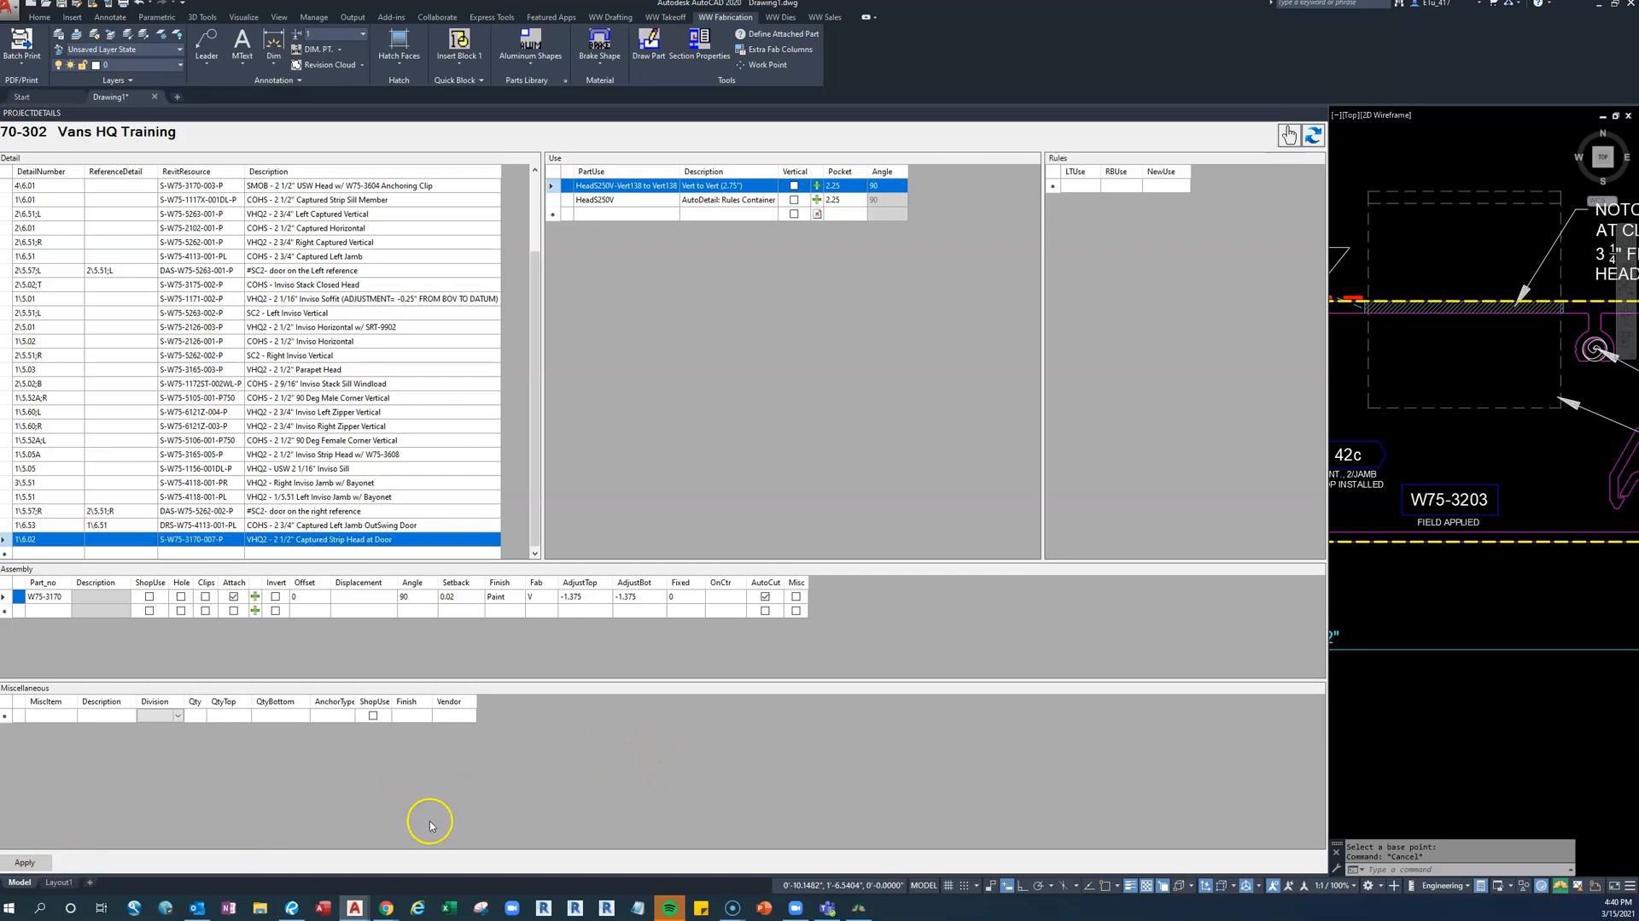
Collapse the project details palette, show open space beside the door head detail and open the parts library
{"action": "mouse_move", "coordinate": [357, 907]}
{"action": "left_click", "coordinate": [1535, 764]}
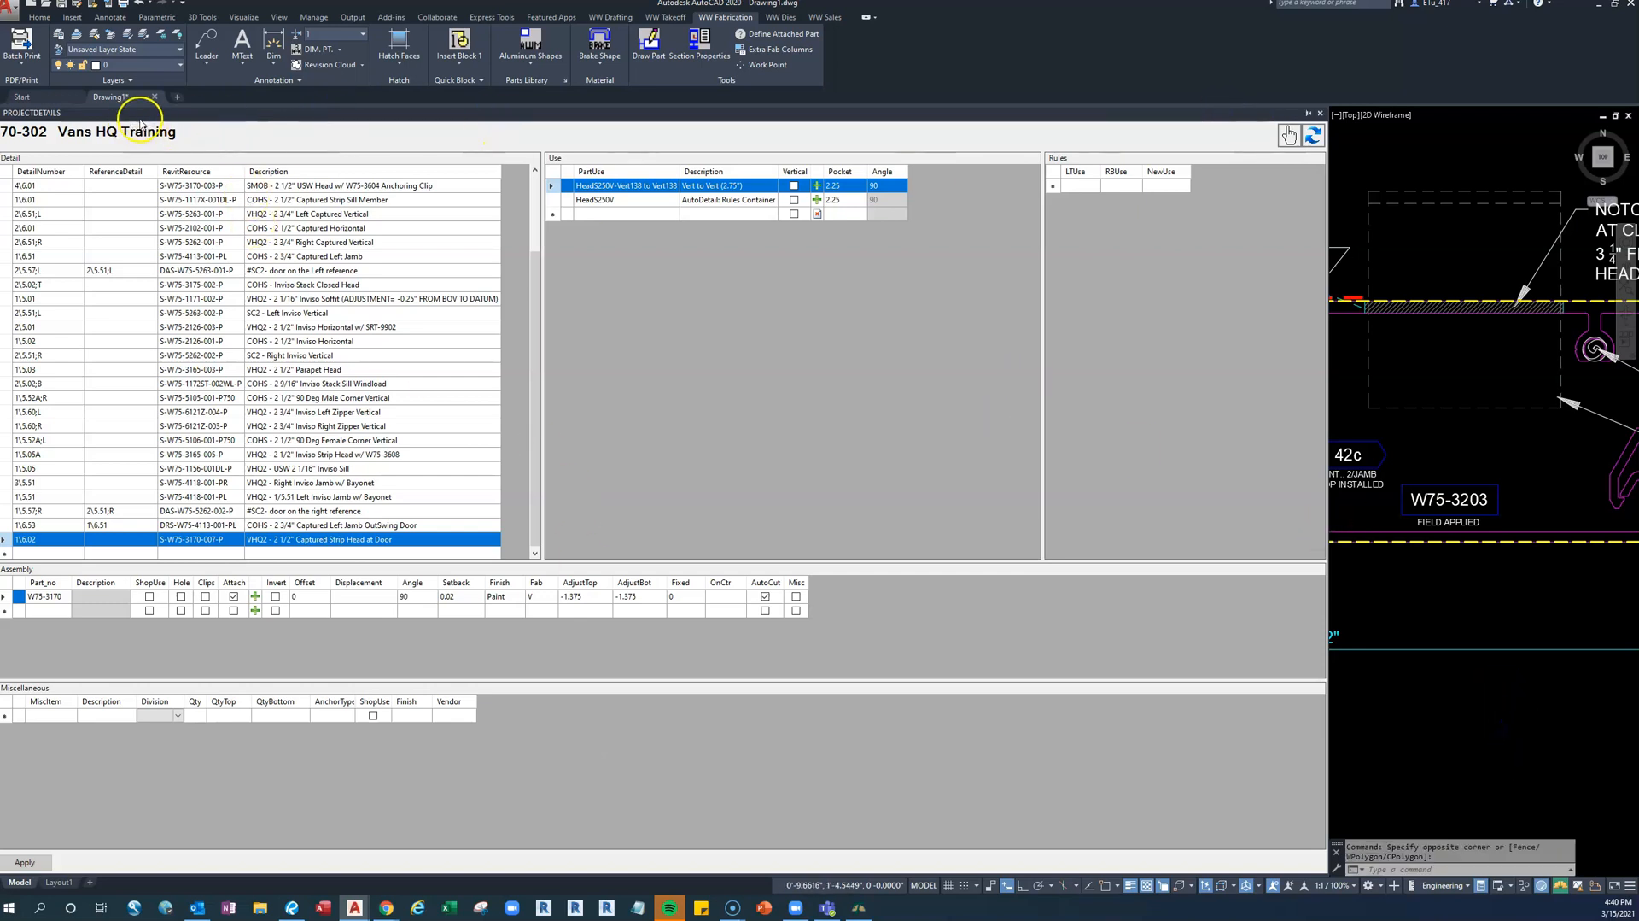
{"action": "left_click", "coordinate": [1291, 133]}
{"action": "left_click", "coordinate": [957, 719]}
{"action": "left_click", "coordinate": [949, 693]}
{"action": "scroll", "coordinate": [954, 691], "scroll_direction": "down", "scroll_amount": 6}
{"action": "middle_click_drag", "start_coordinate": [1119, 677], "coordinate": [917, 603]}
{"action": "key", "text": "Return"}
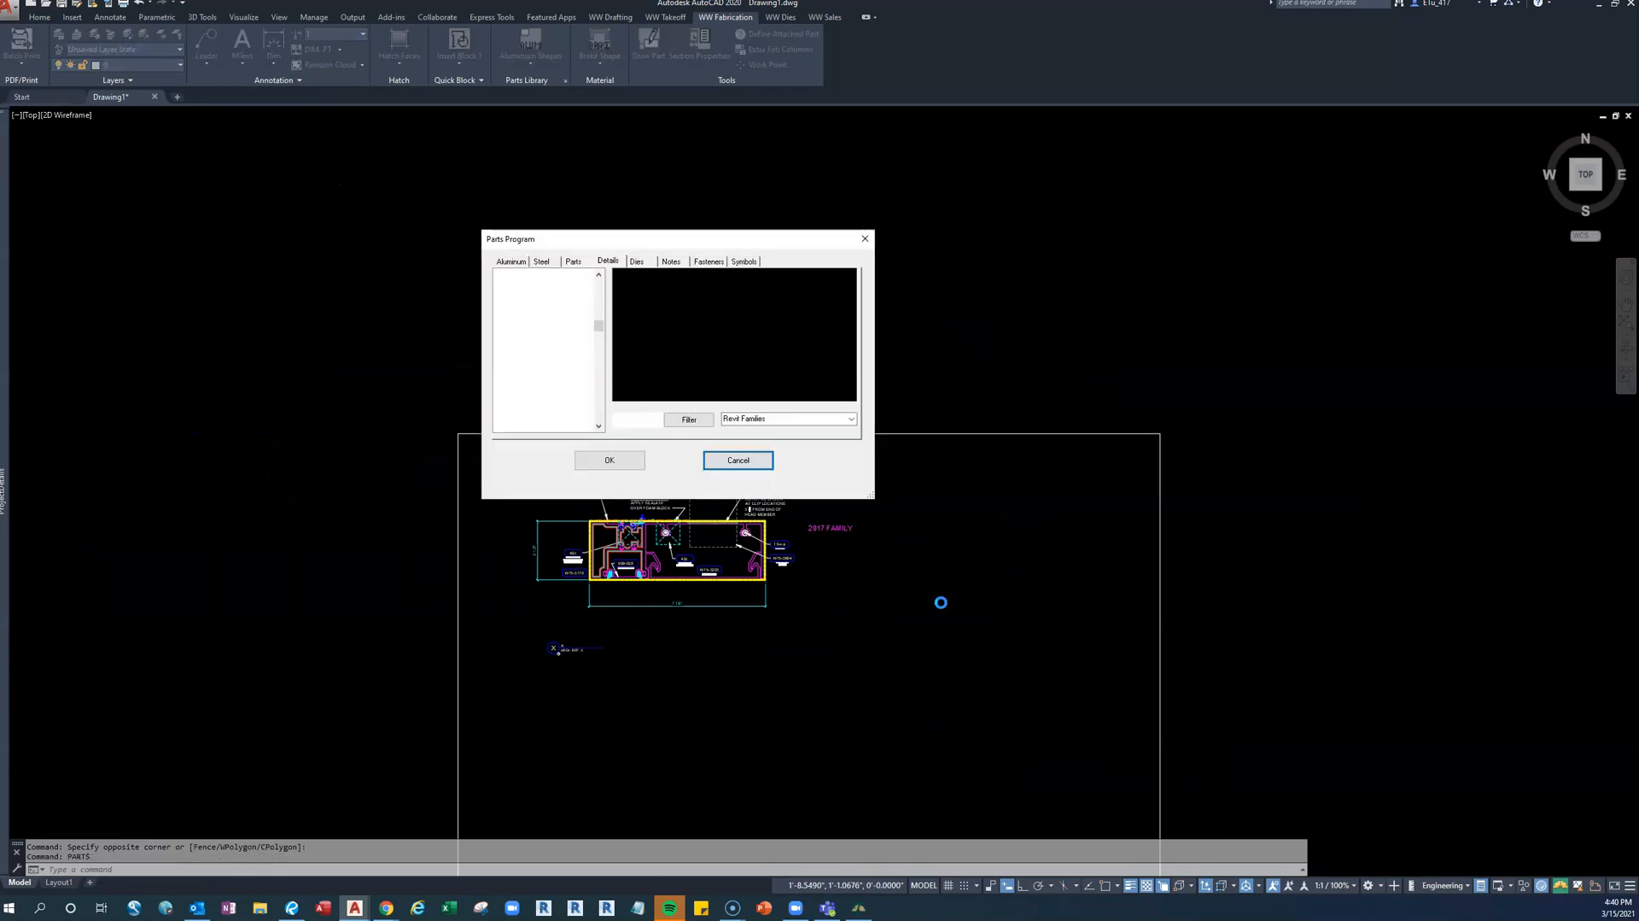
Insert the detail S-W75-5691-001-P.dwg from the Revit Families once, below and to the right of the door head detail
{"action": "scroll", "coordinate": [551, 391], "scroll_direction": "down", "scroll_amount": 20}
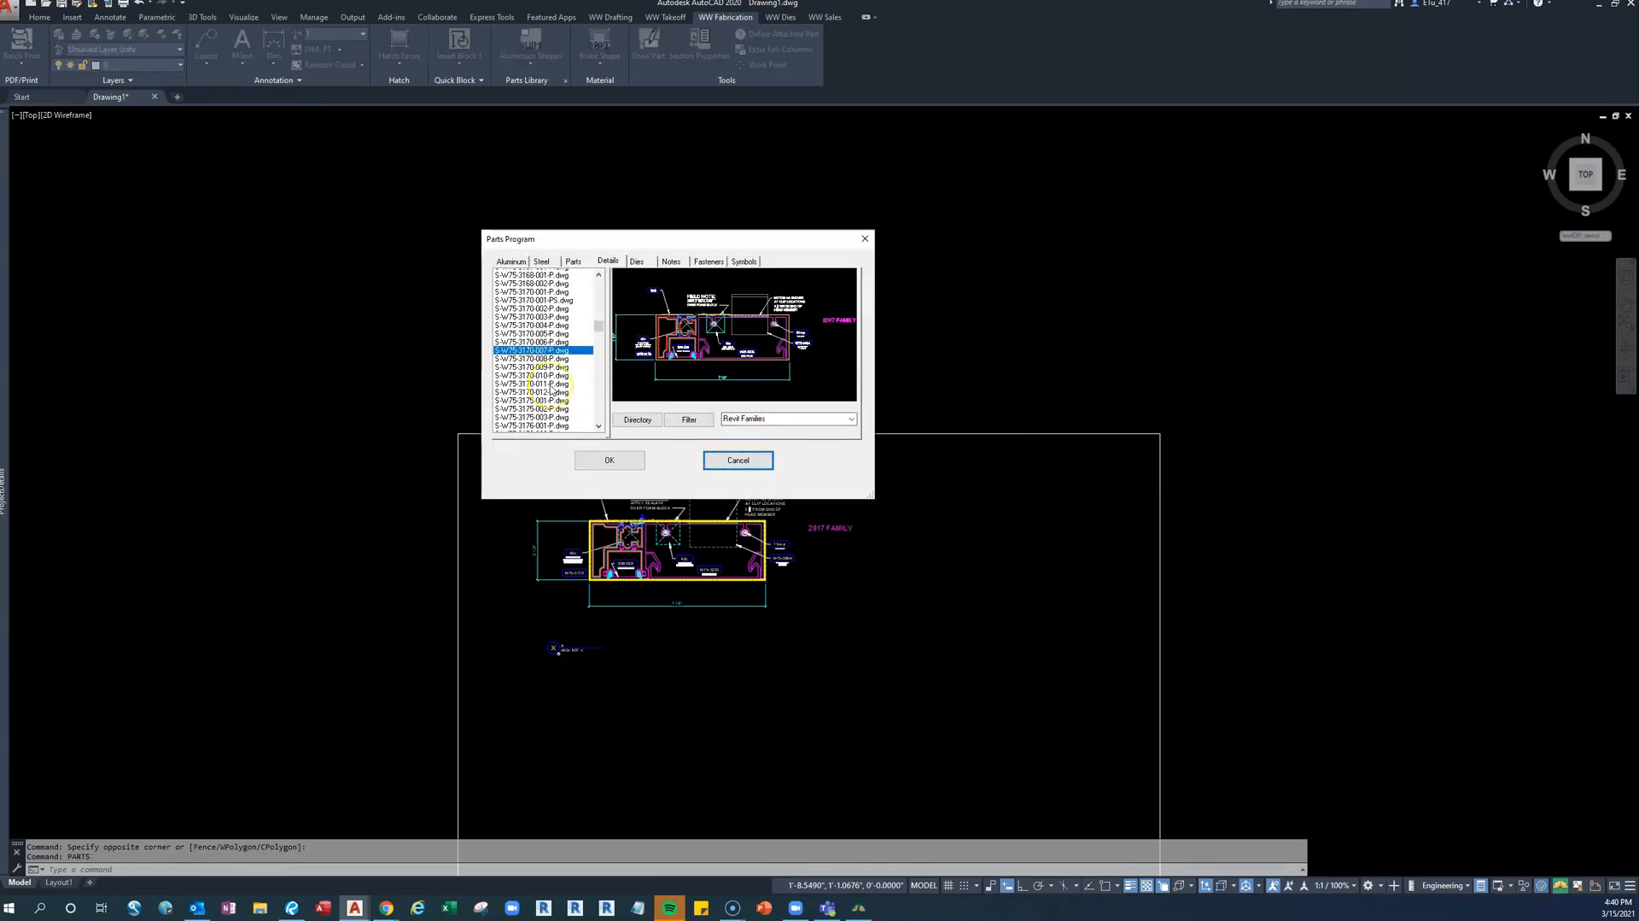
{"action": "scroll", "coordinate": [551, 393], "scroll_direction": "down", "scroll_amount": 12}
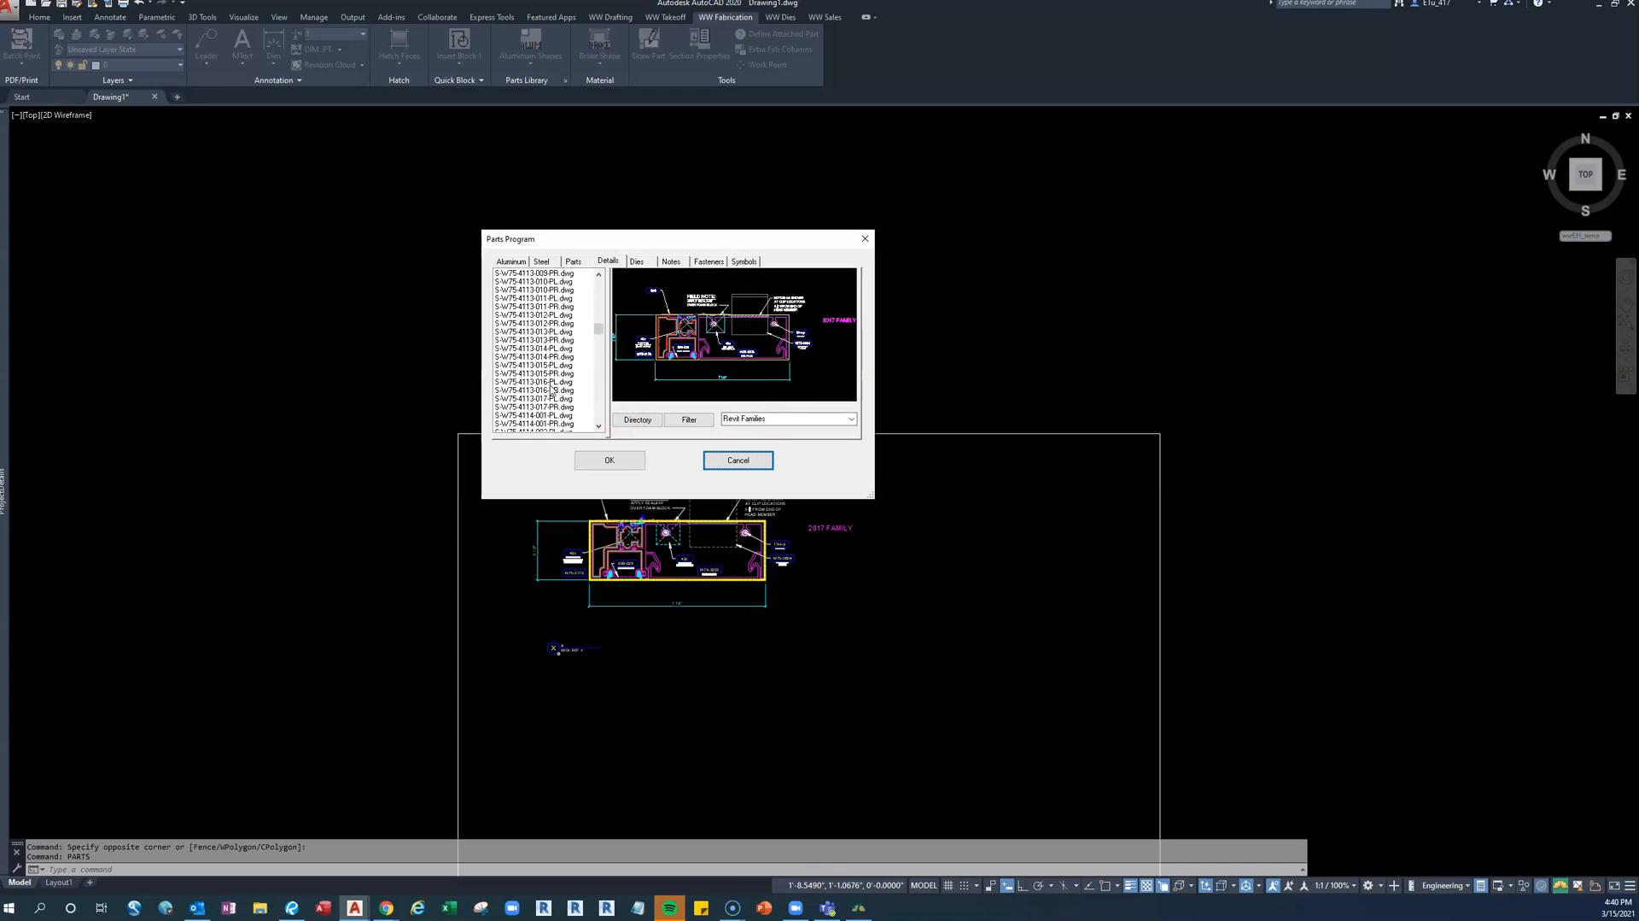
{"action": "scroll", "coordinate": [552, 389], "scroll_direction": "down", "scroll_amount": 10}
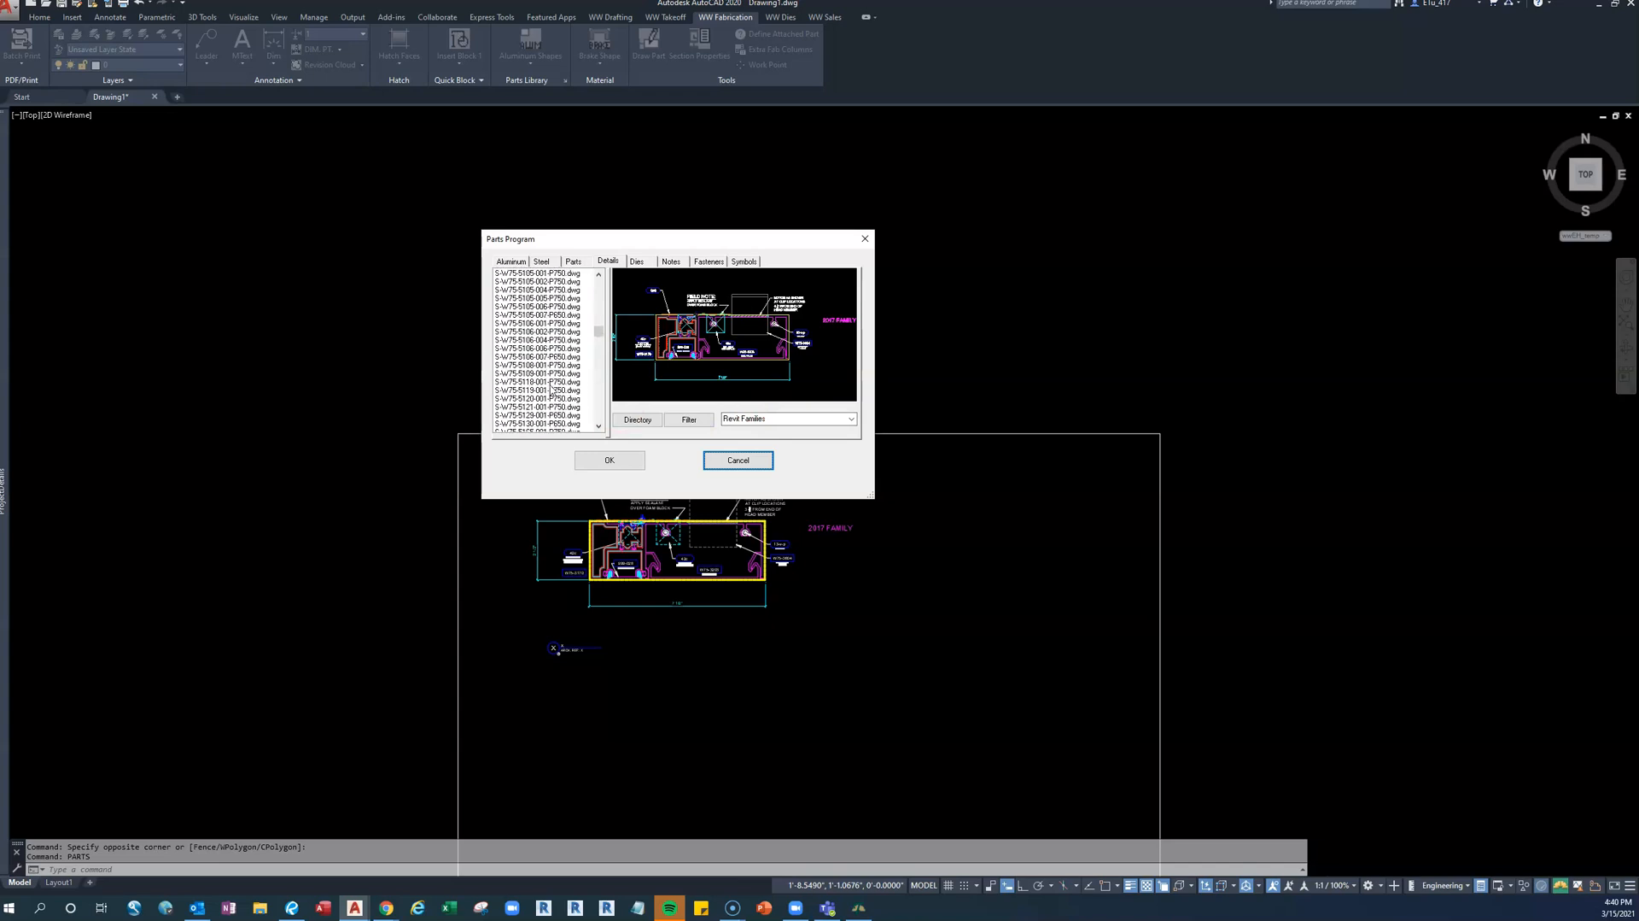
{"action": "scroll", "coordinate": [551, 390], "scroll_direction": "down", "scroll_amount": 8}
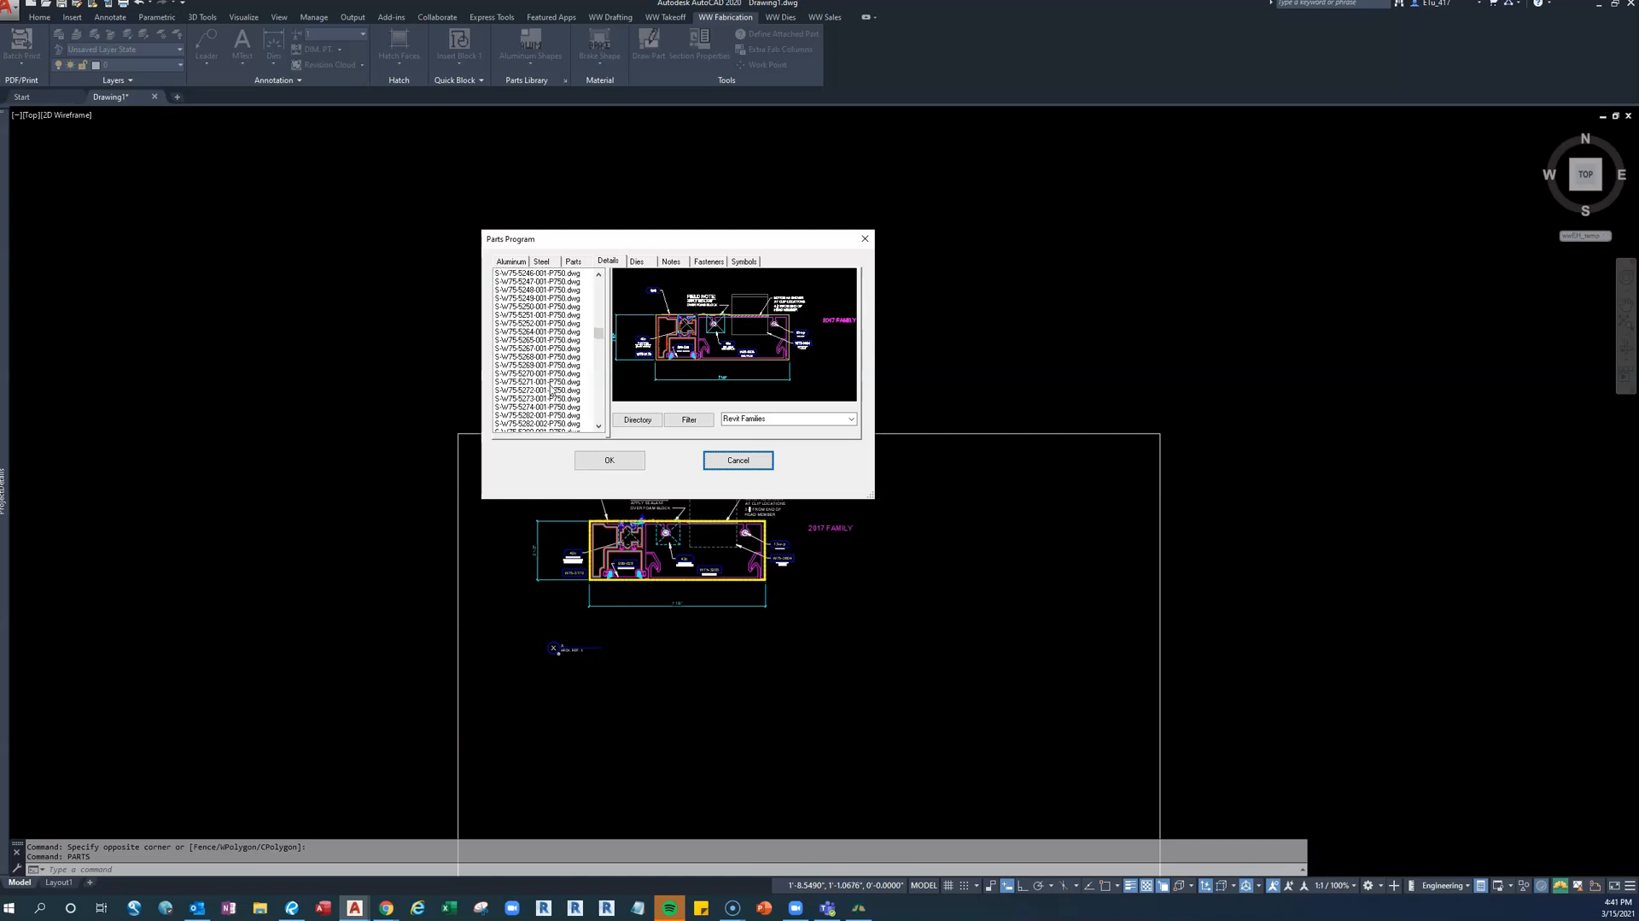
{"action": "scroll", "coordinate": [551, 384], "scroll_direction": "down", "scroll_amount": 3}
{"action": "left_click_drag", "start_coordinate": [600, 335], "coordinate": [600, 342]}
{"action": "scroll", "coordinate": [555, 369], "scroll_direction": "up", "scroll_amount": 10}
{"action": "scroll", "coordinate": [570, 372], "scroll_direction": "up", "scroll_amount": 5}
{"action": "left_click_drag", "start_coordinate": [600, 338], "coordinate": [602, 333]}
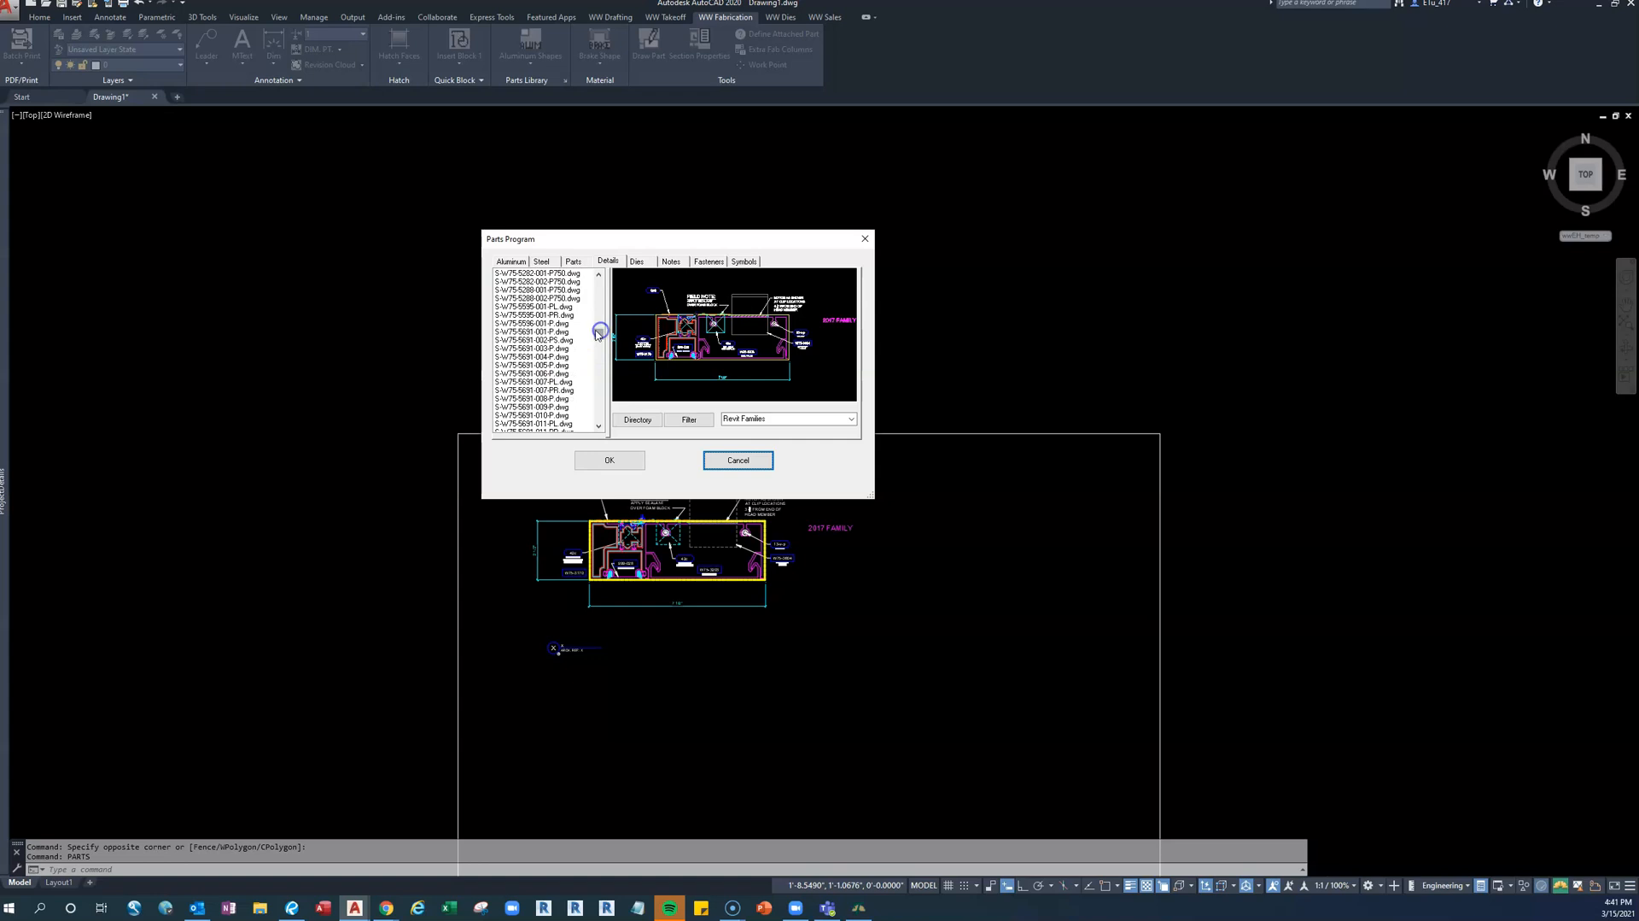
{"action": "left_click", "coordinate": [515, 331]}
{"action": "left_click", "coordinate": [602, 454]}
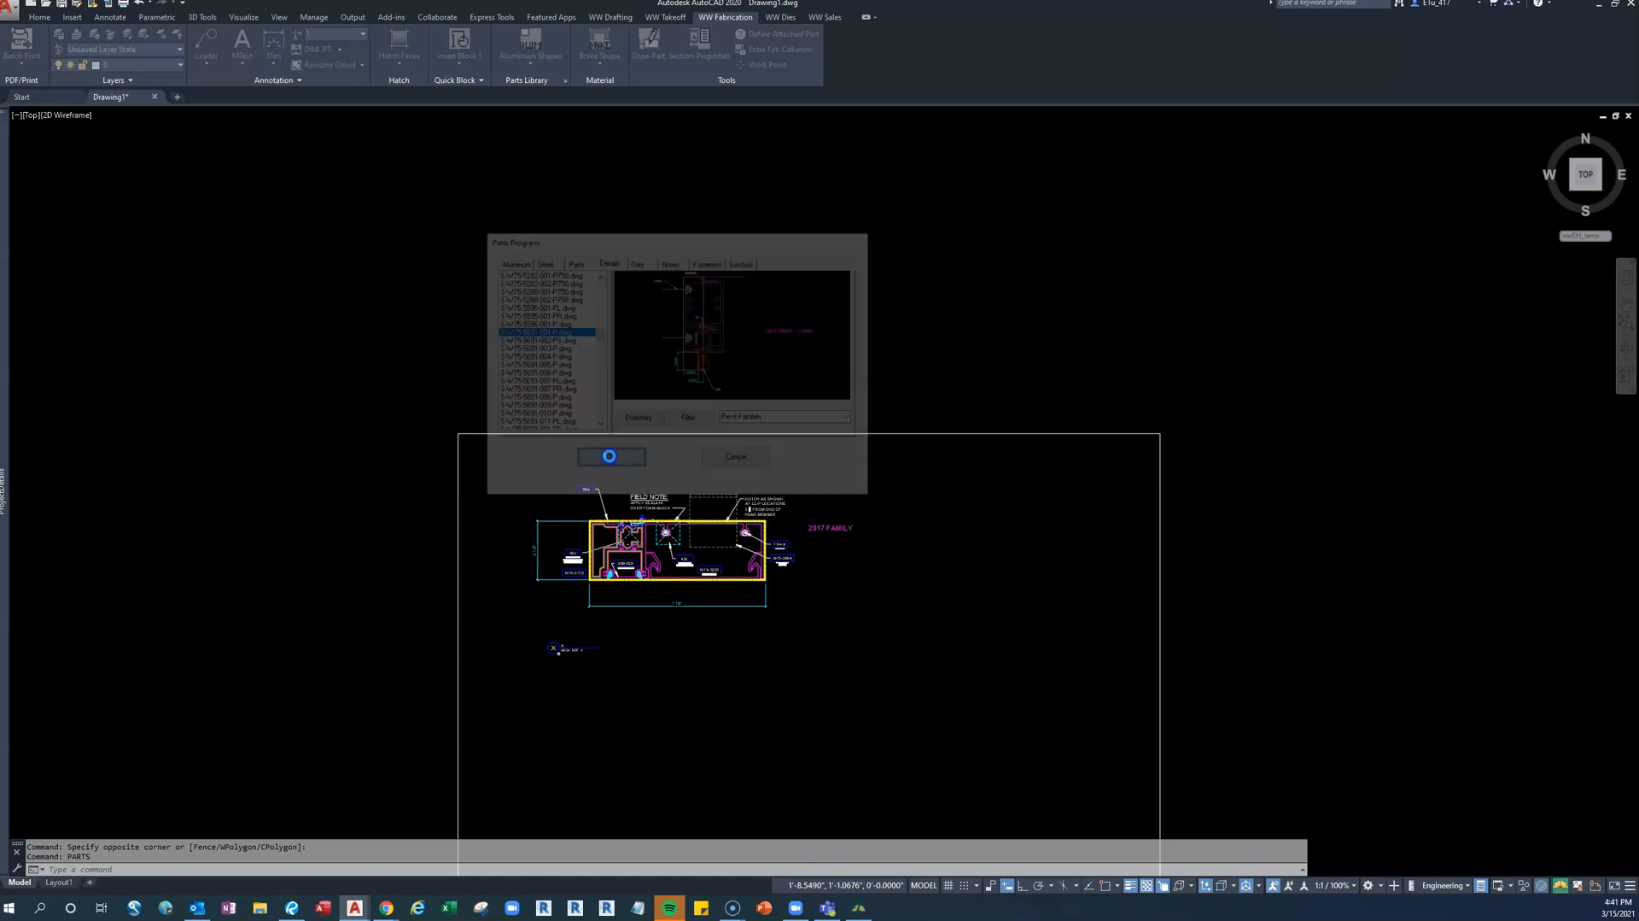
{"action": "middle_click_drag", "start_coordinate": [919, 663], "coordinate": [714, 545]}
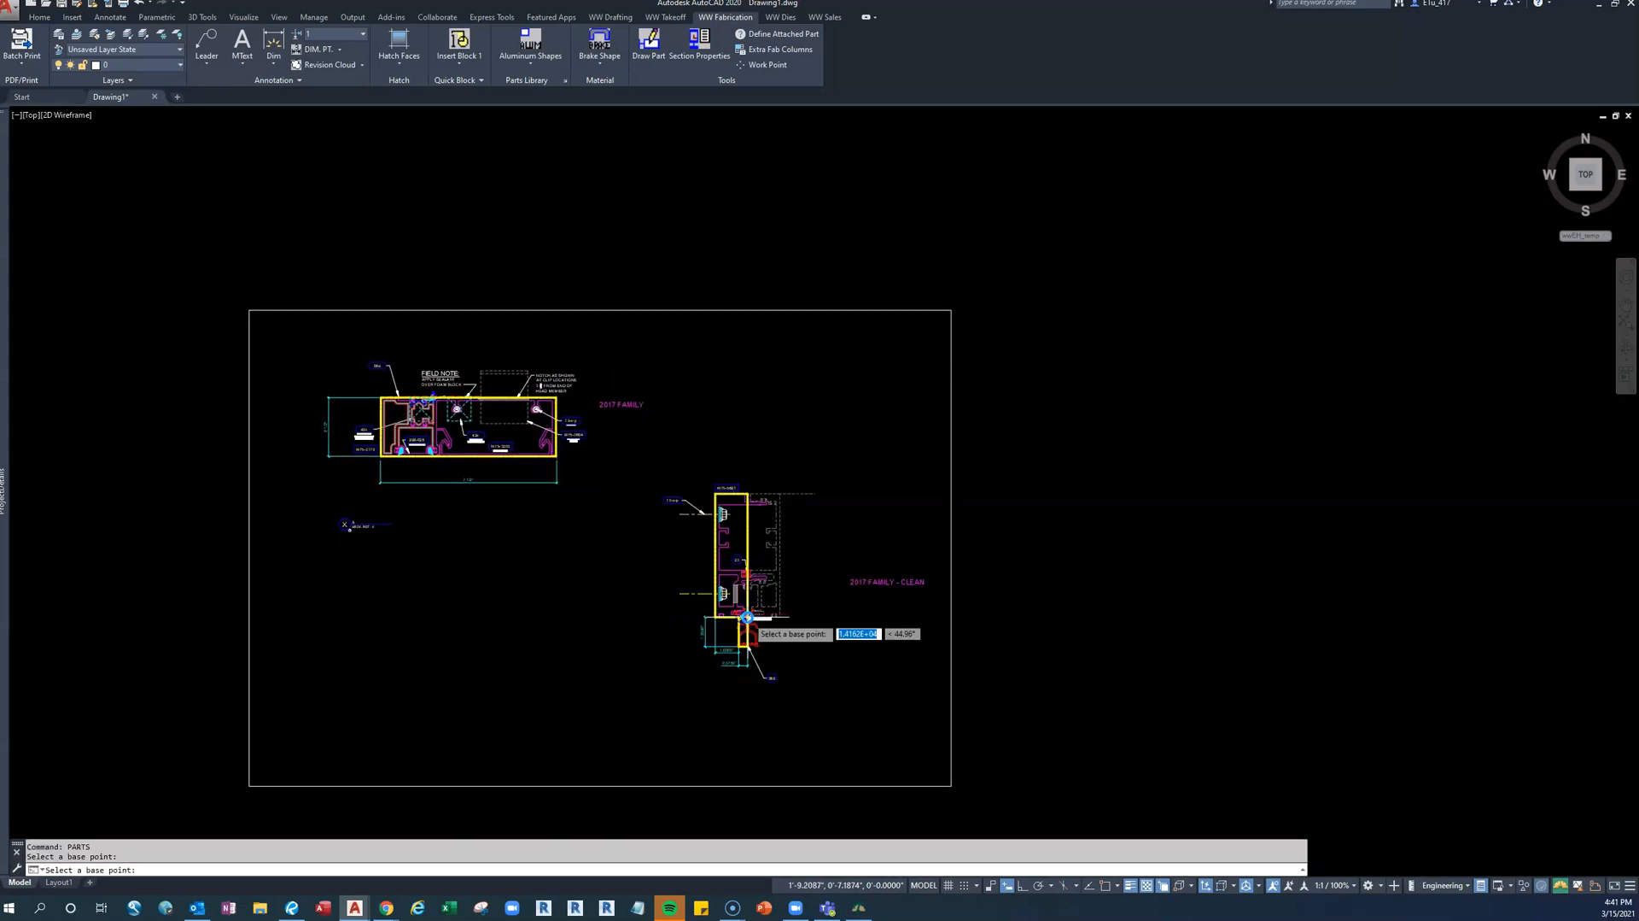
{"action": "key", "text": "Escape"}
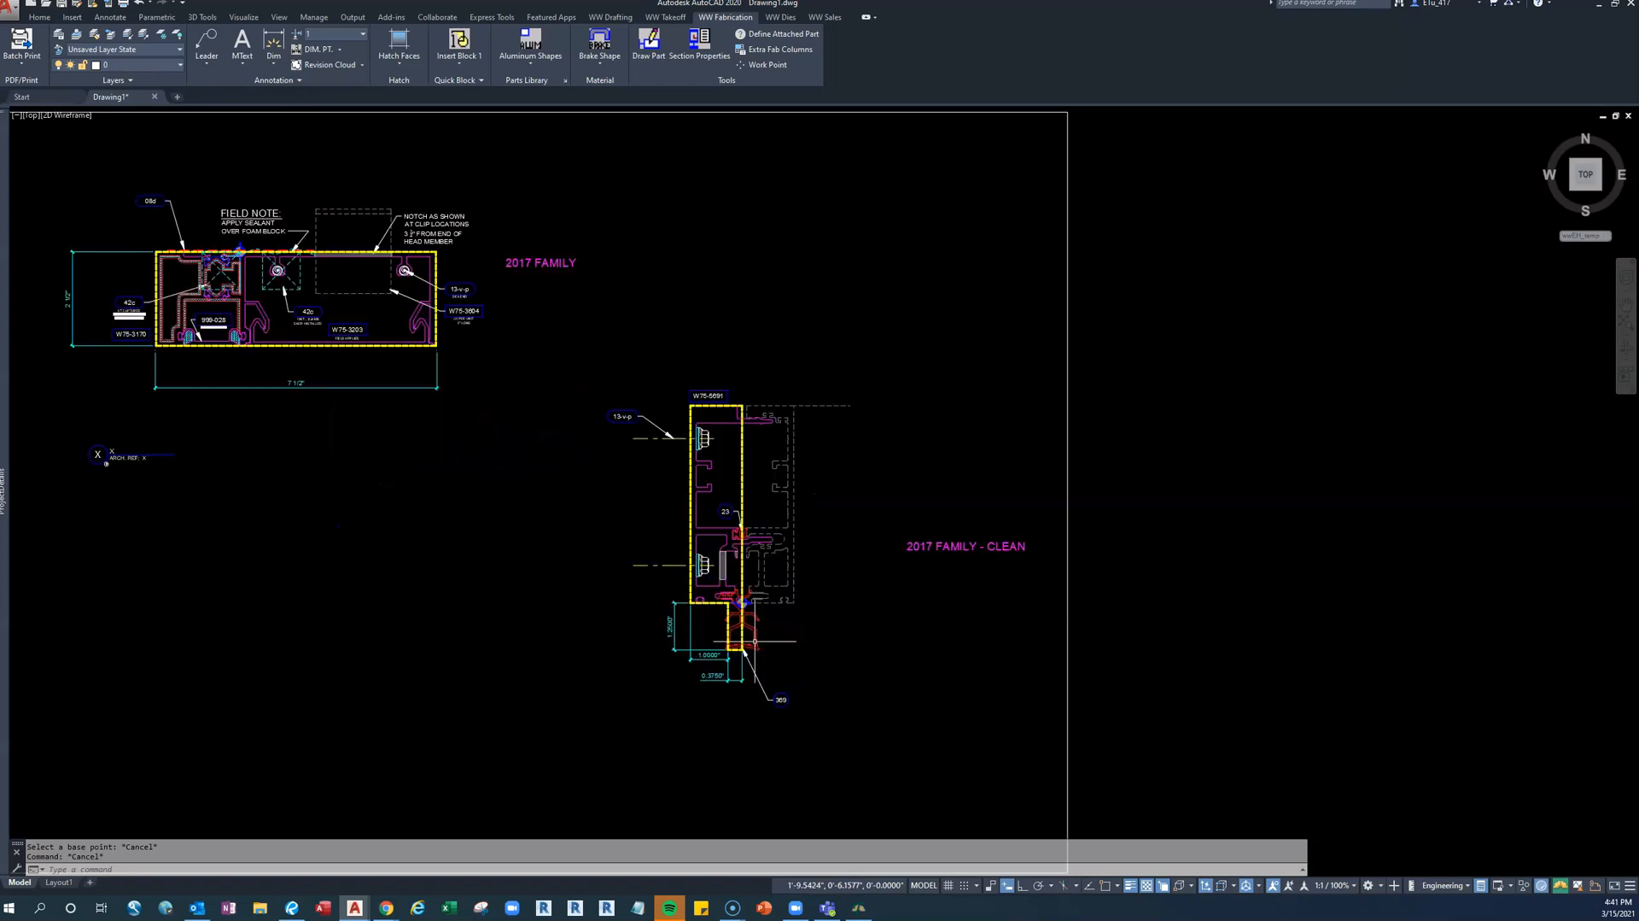
Add a linear dimension across the full width of the W75-5691 detail's dashed outline, below its 1.0000" and 0.3750" dimensions
{"action": "scroll", "coordinate": [753, 640], "scroll_direction": "up", "scroll_amount": 4}
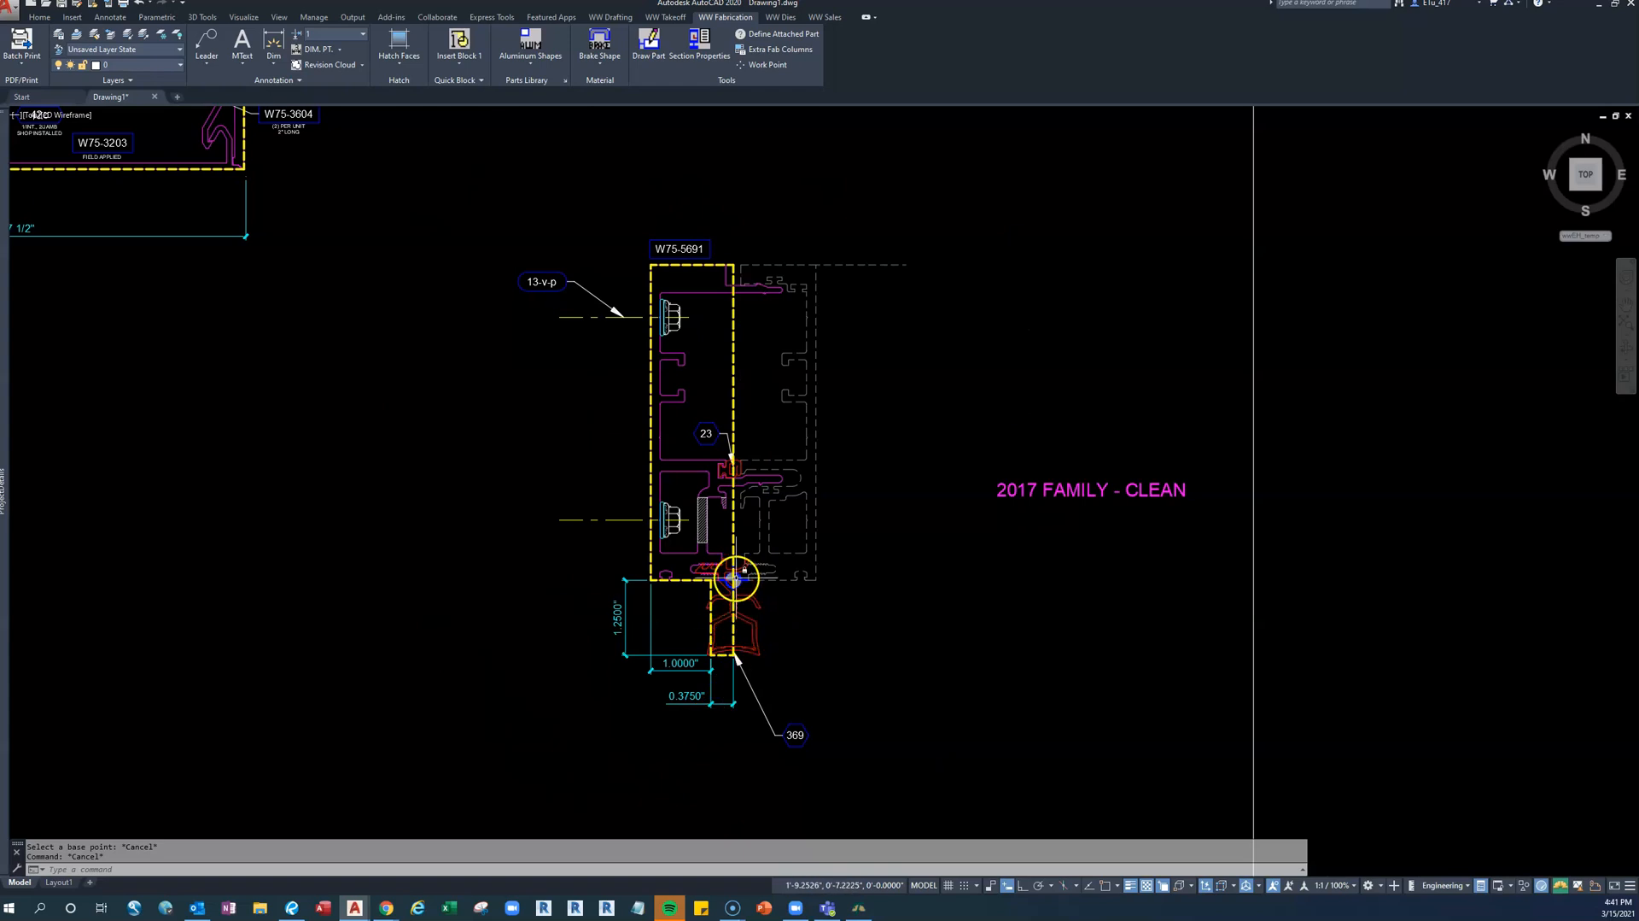
{"action": "scroll", "coordinate": [733, 580], "scroll_direction": "up", "scroll_amount": 2}
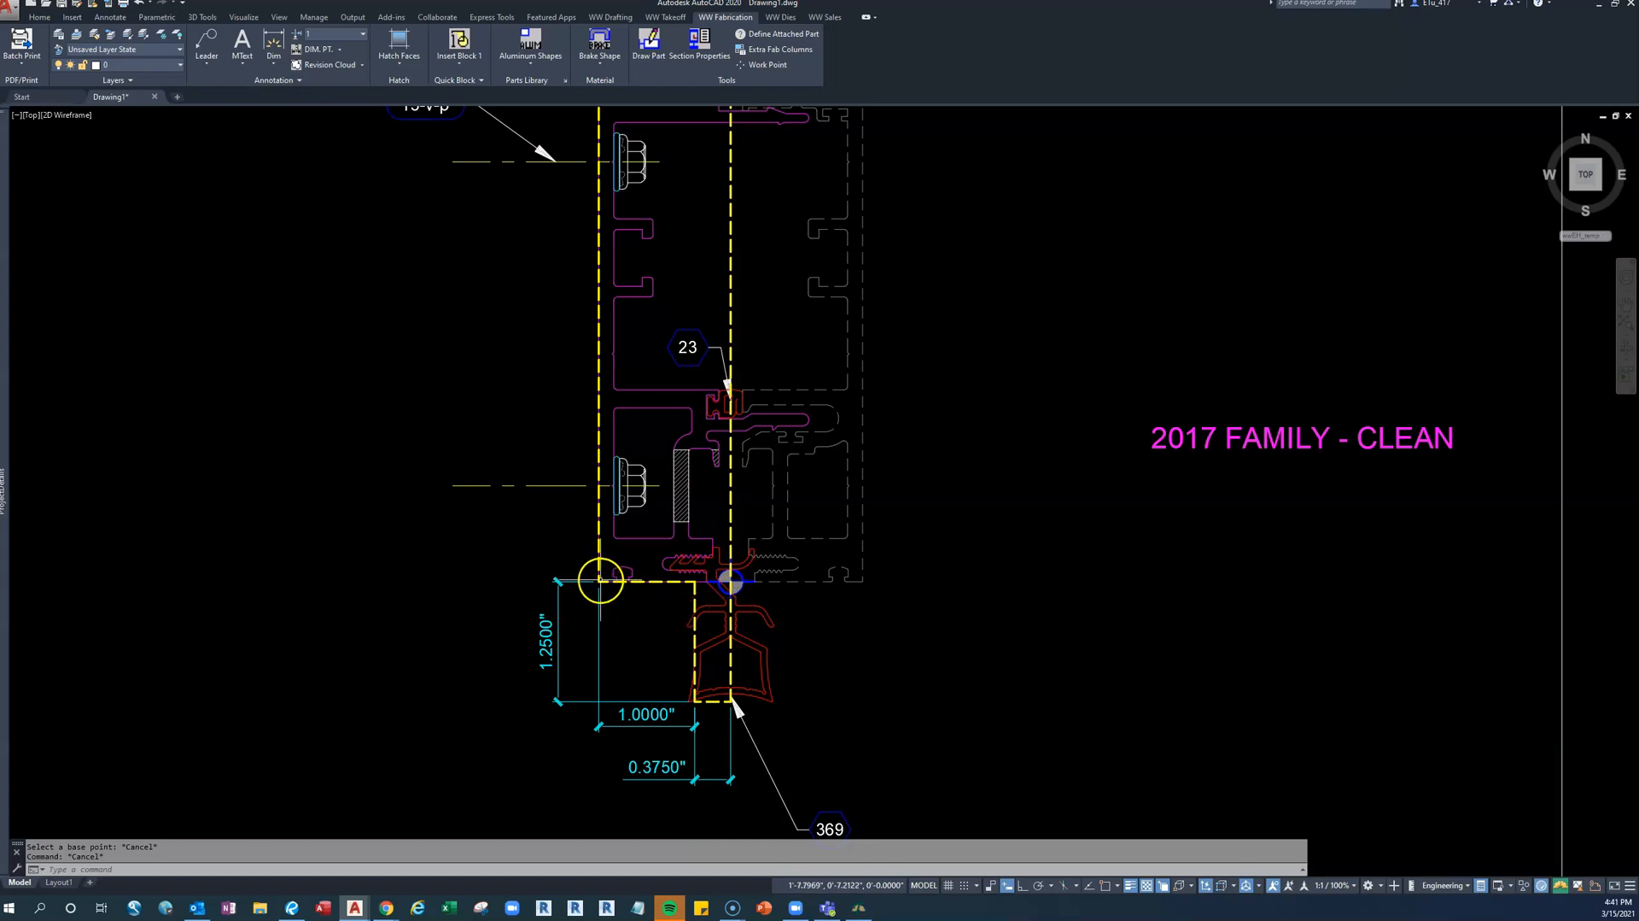
{"action": "key", "text": "Return"}
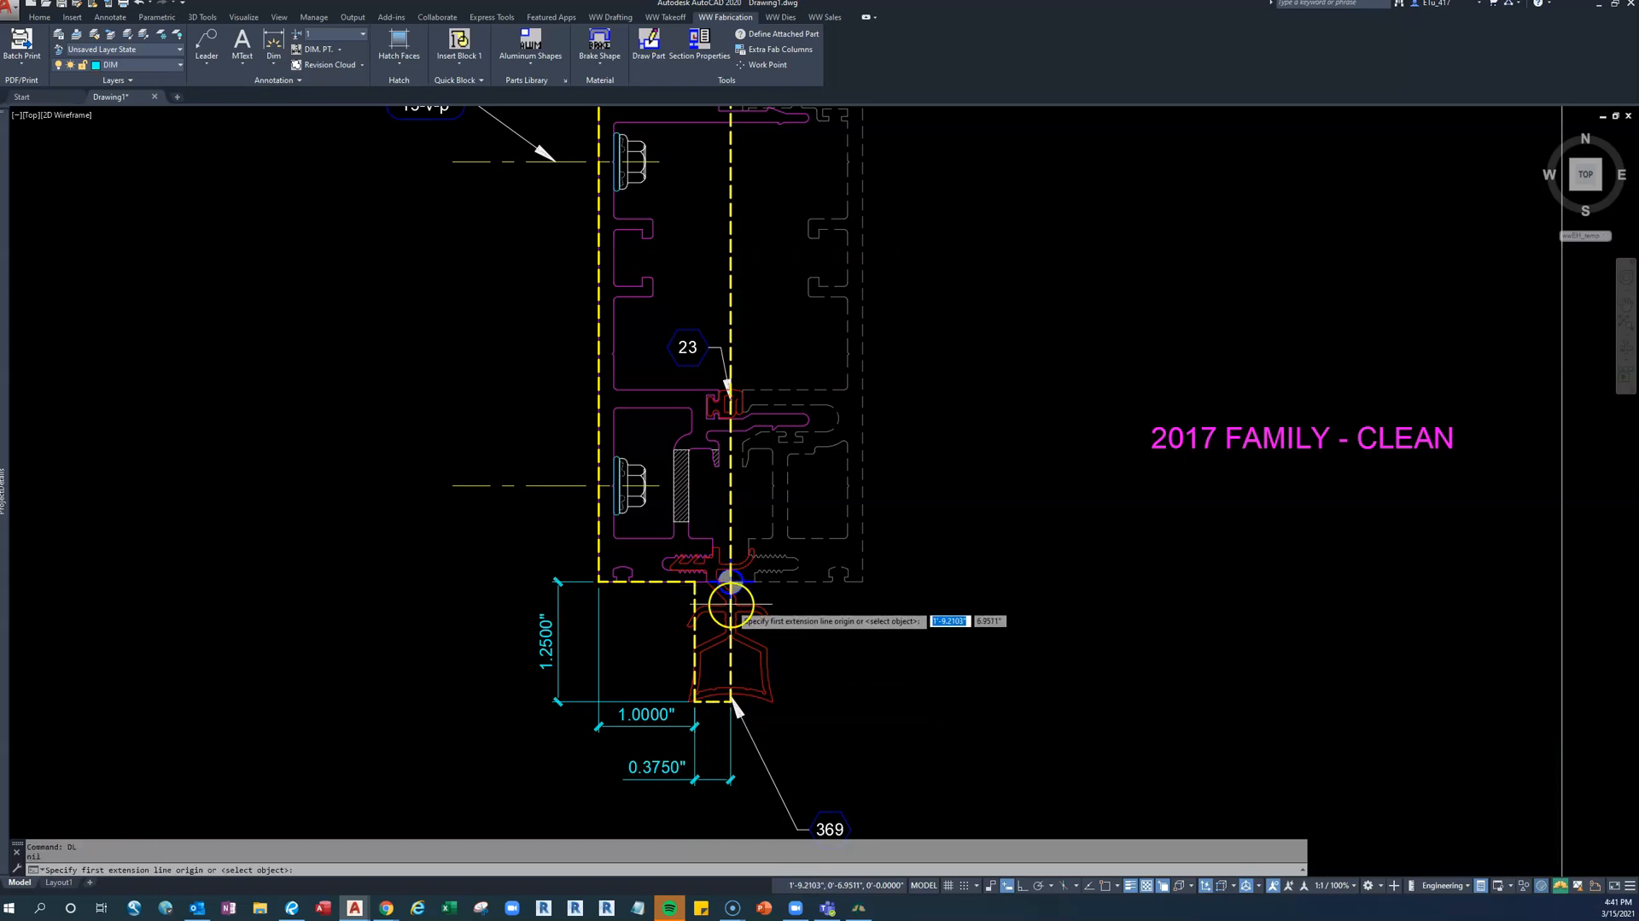
{"action": "key", "text": "F3"}
{"action": "left_click", "coordinate": [737, 717]}
{"action": "left_click", "coordinate": [602, 580]}
{"action": "middle_click_drag", "start_coordinate": [547, 733], "coordinate": [637, 490]}
{"action": "left_click", "coordinate": [765, 630]}
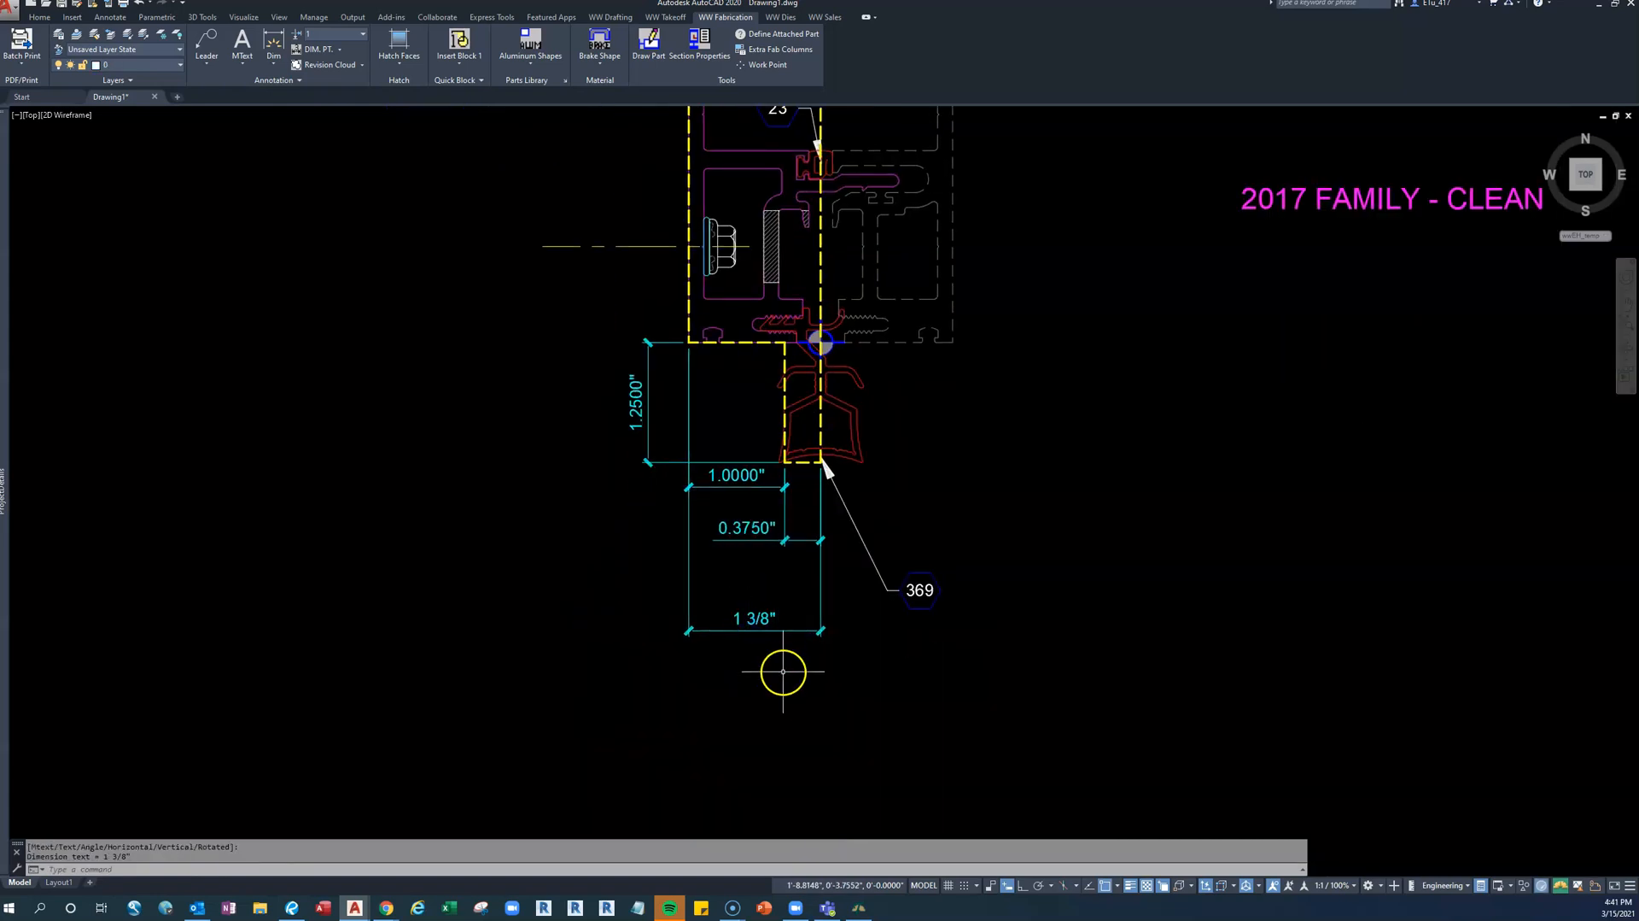
Change the new overall width dimension of the W75-5691 detail to decimal units
{"action": "left_click", "coordinate": [847, 676]}
{"action": "left_click", "coordinate": [724, 610]}
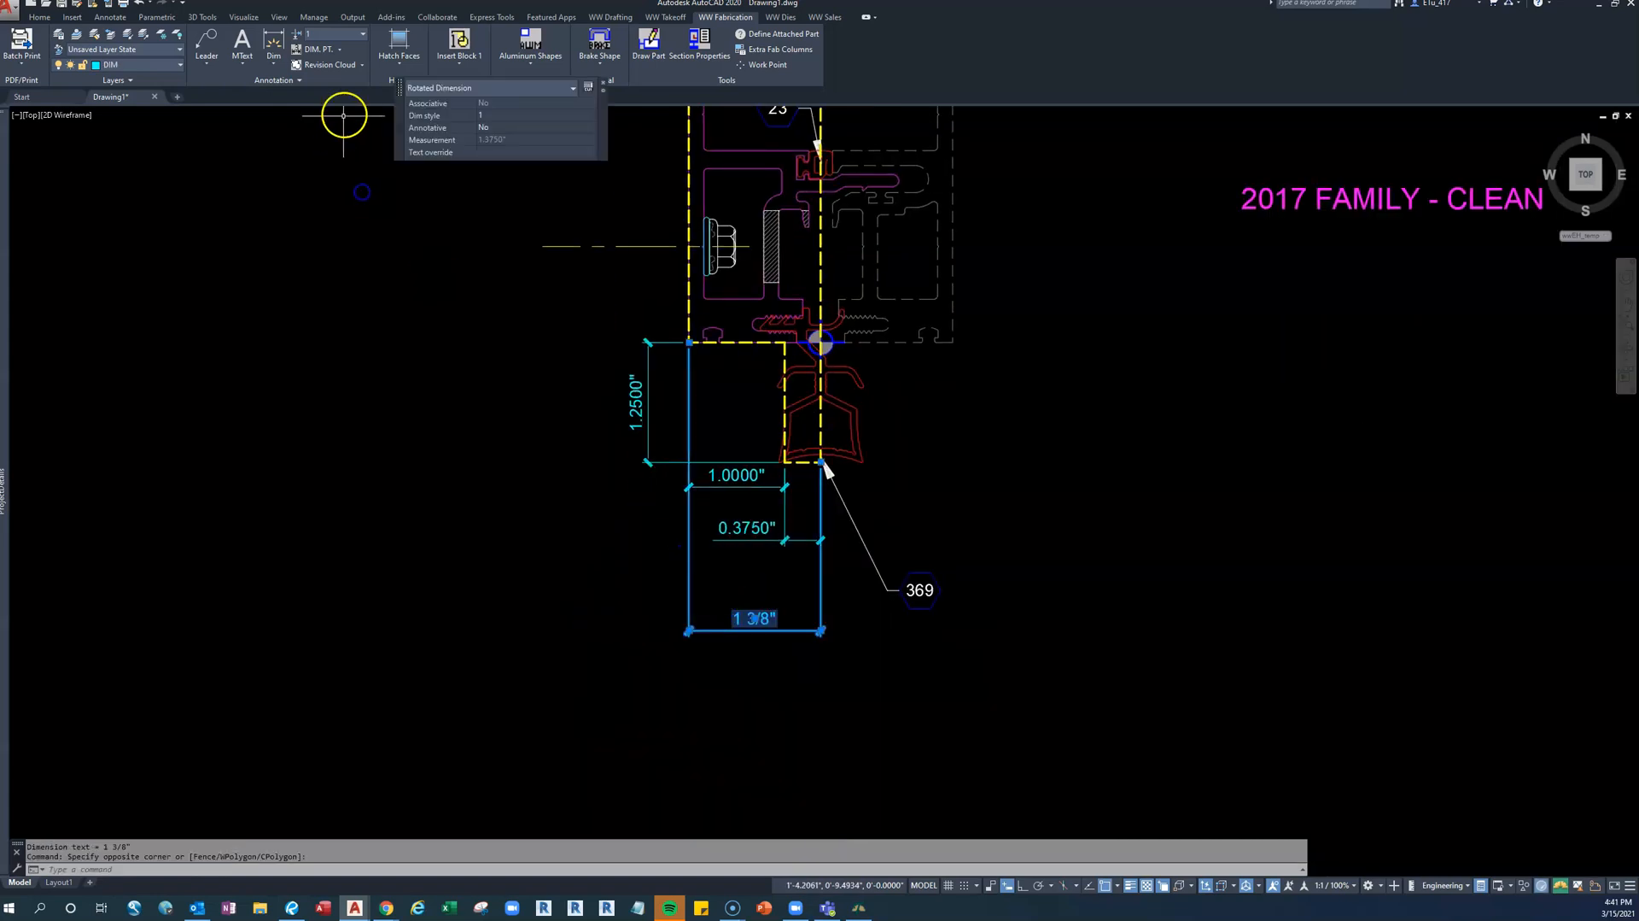
{"action": "left_click", "coordinate": [341, 49]}
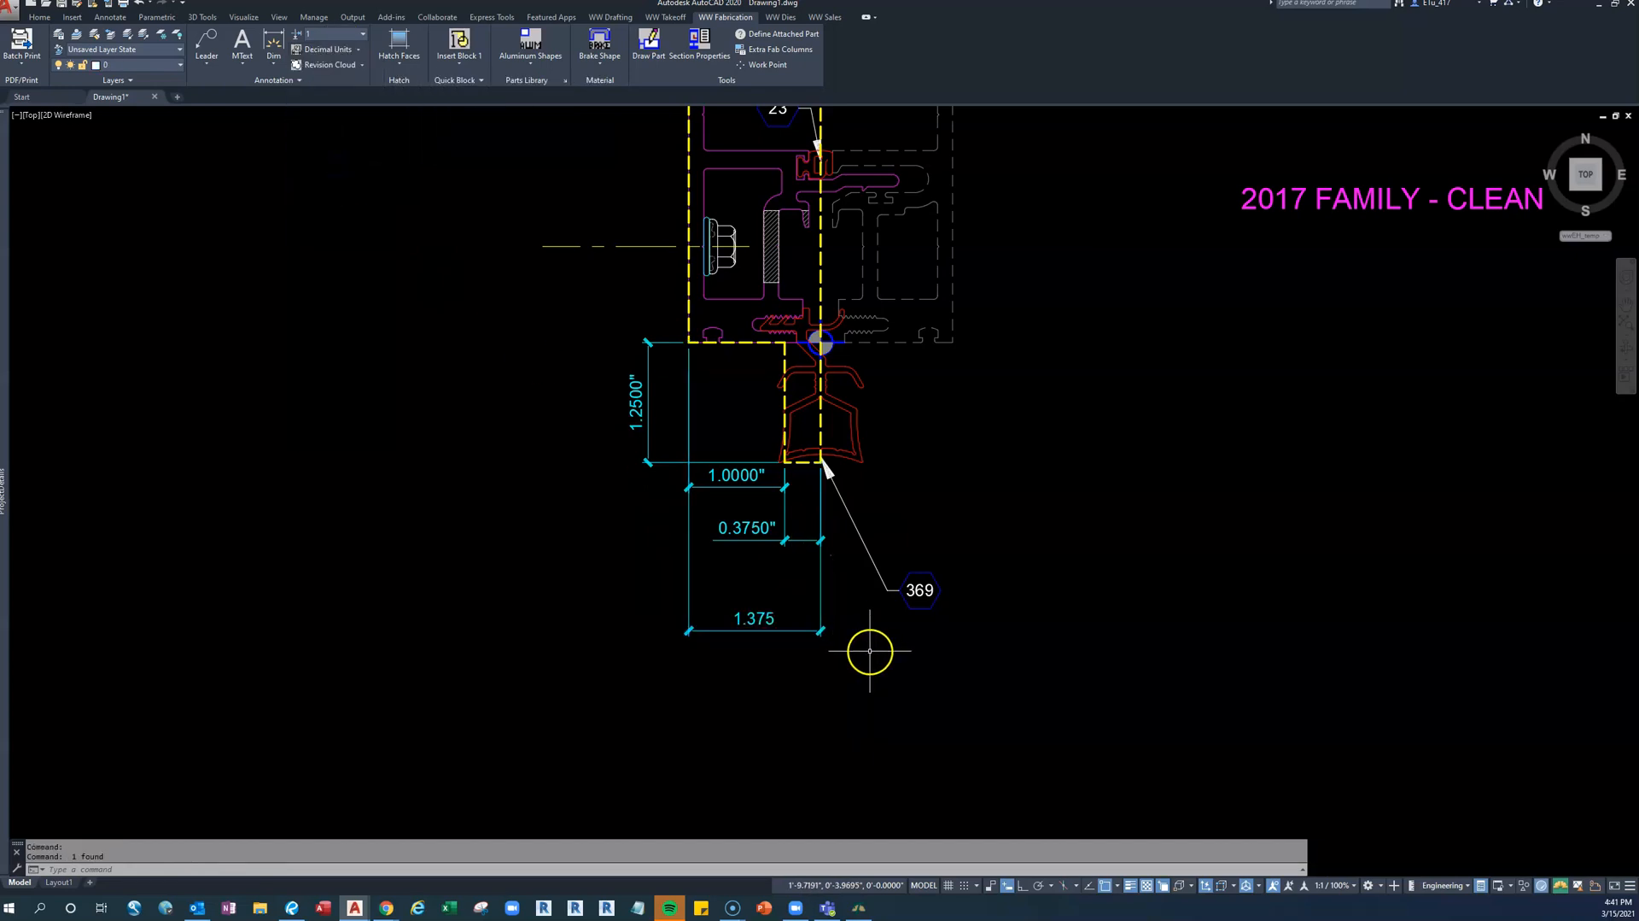
Review the AdjustTop and AdjustBot values of the W75-3170 assembly part against the dimensioned vertical
{"action": "mouse_move", "coordinate": [10, 361]}
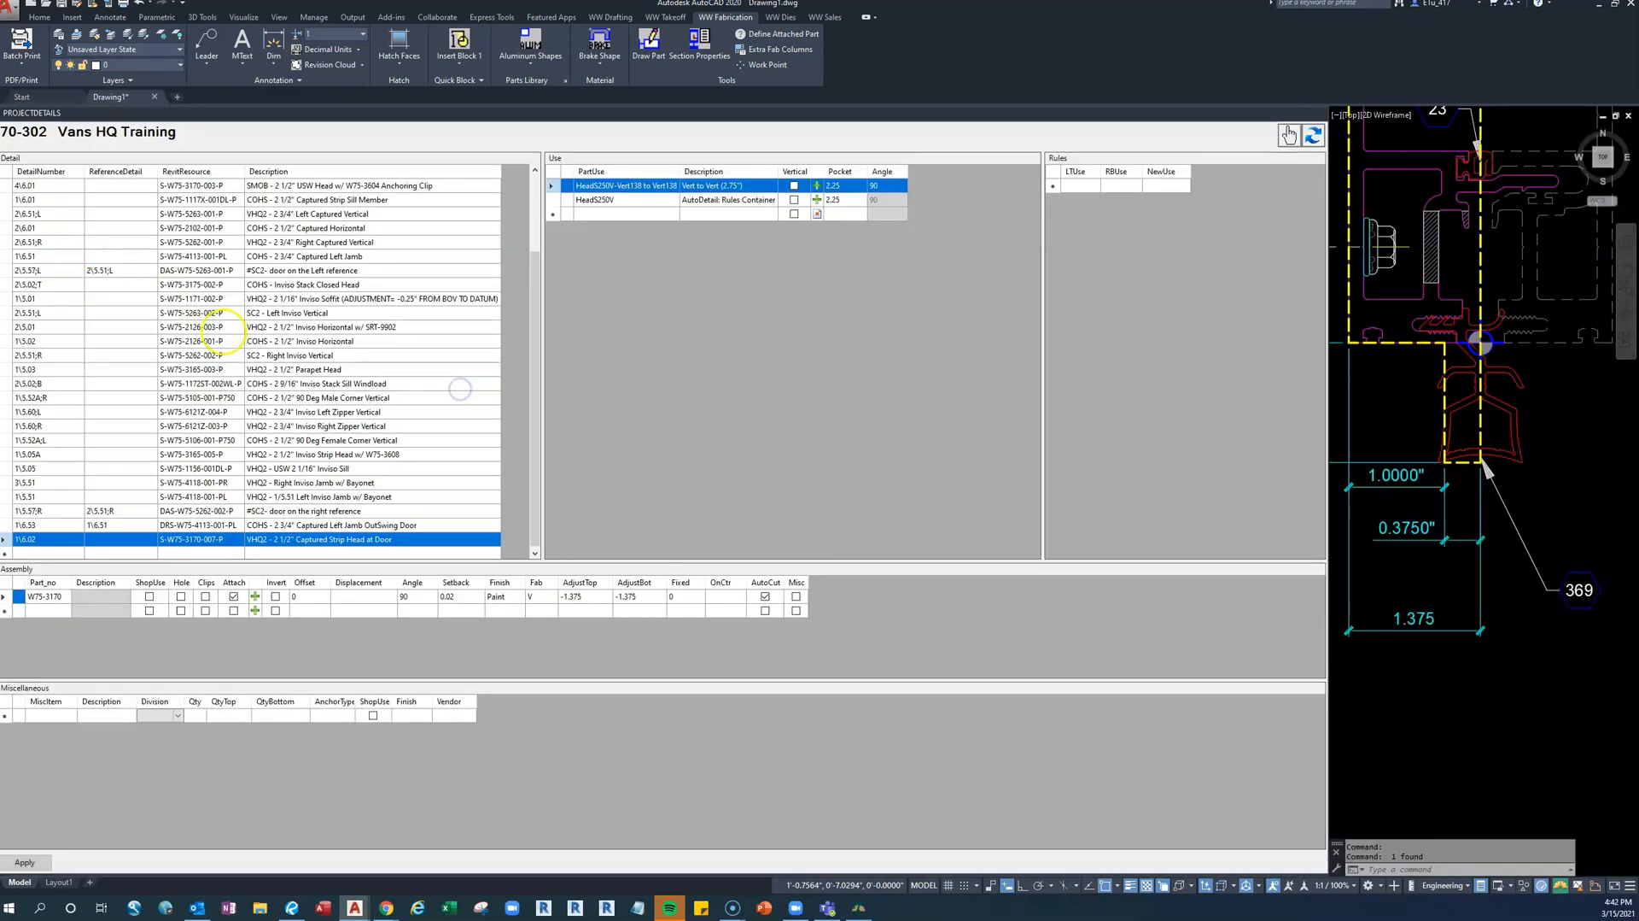
{"action": "left_click", "coordinate": [593, 604]}
{"action": "left_click", "coordinate": [637, 603]}
{"action": "left_click", "coordinate": [628, 604]}
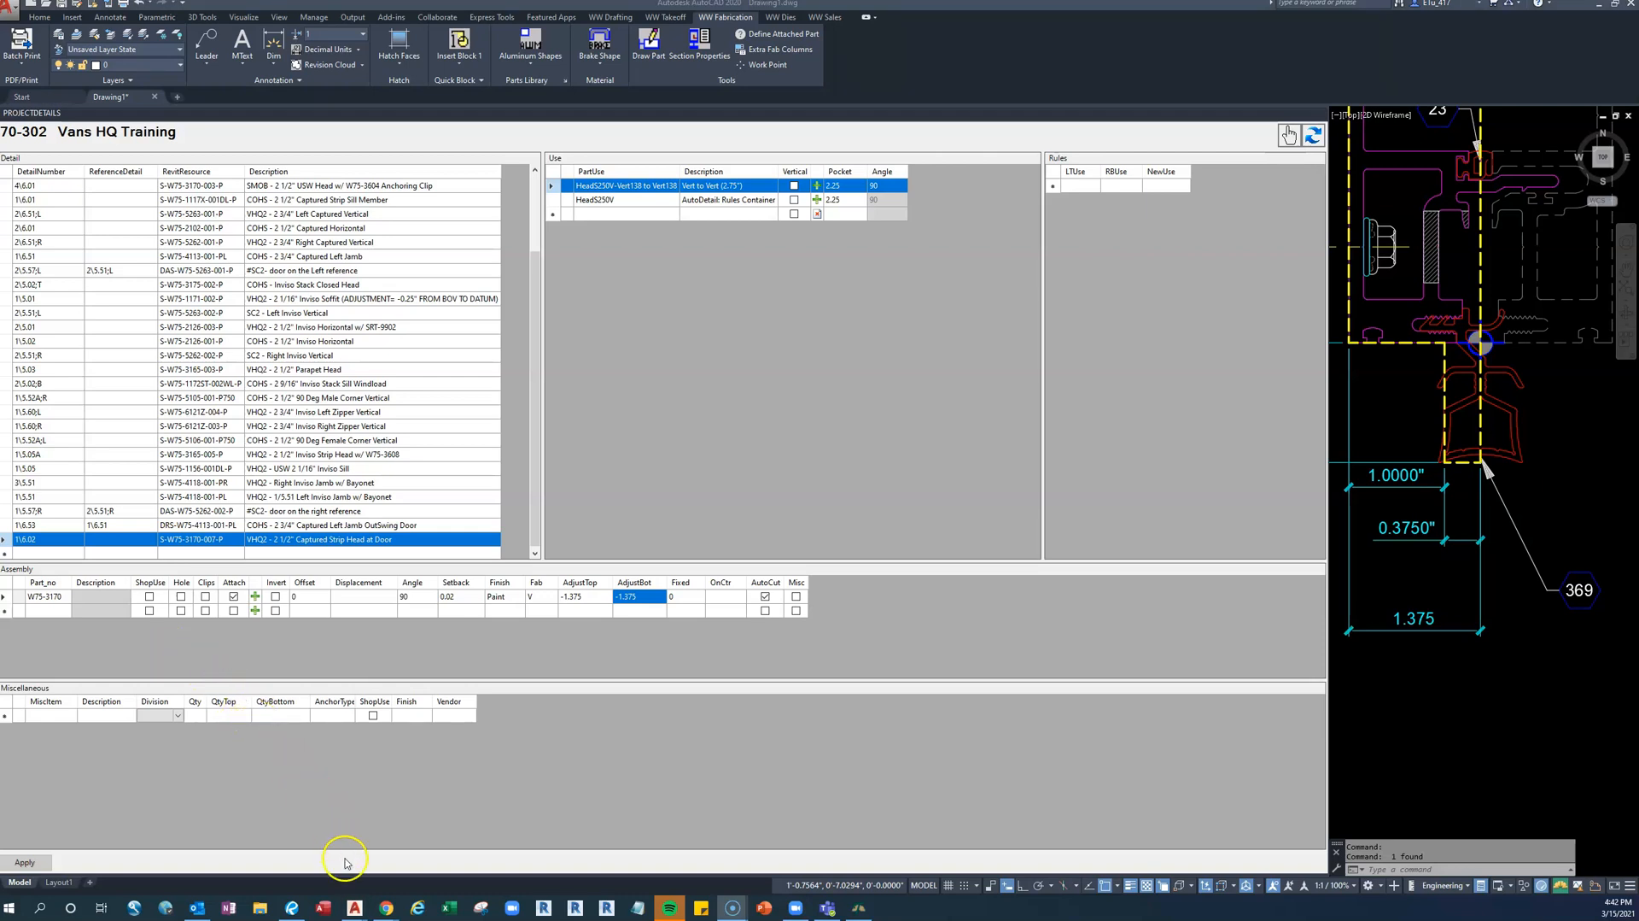
Switch to Revu and examine the 13-v-p fastener callout in the door head detail on sheet 6.02
{"action": "left_click", "coordinate": [292, 907]}
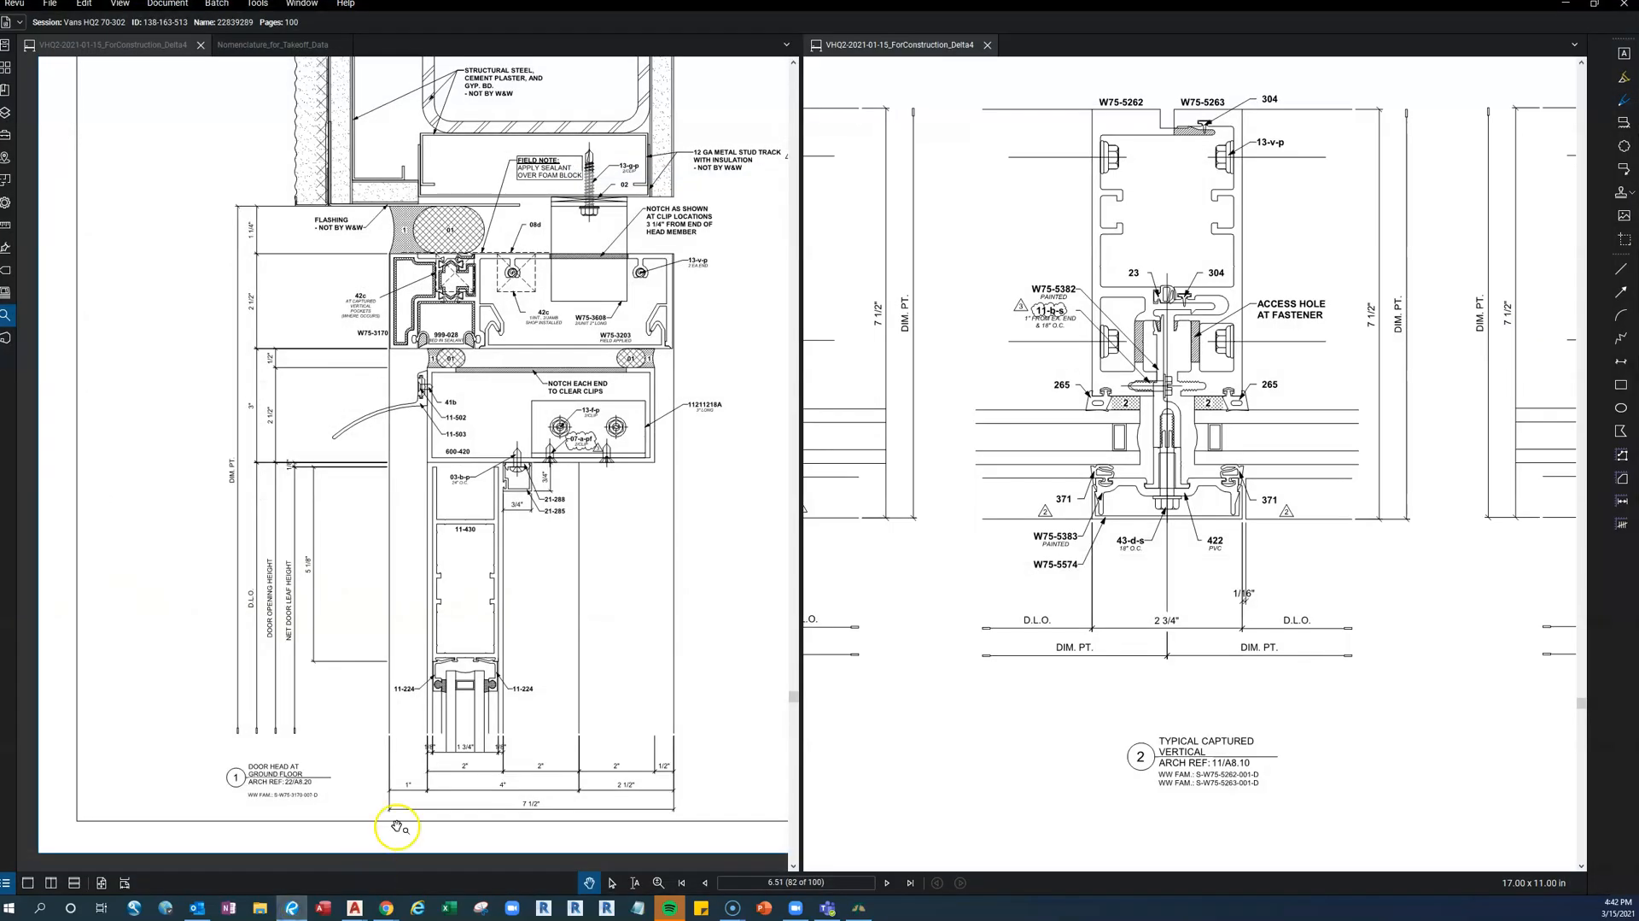
{"action": "left_click_drag", "start_coordinate": [632, 541], "coordinate": [590, 544]}
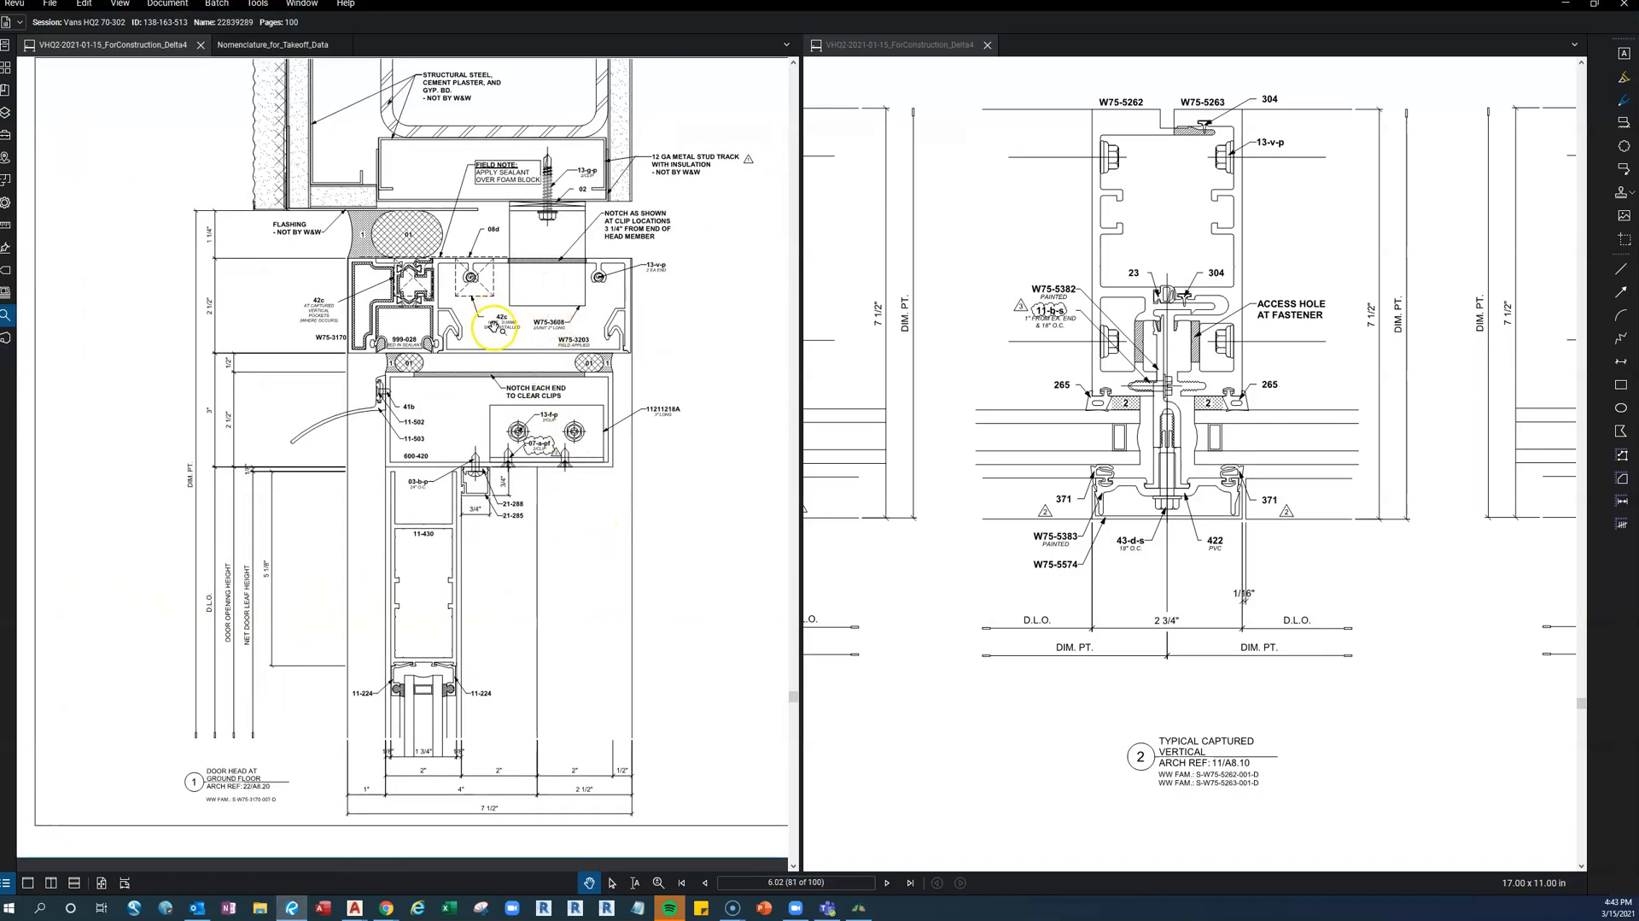
{"action": "scroll", "coordinate": [586, 324], "scroll_direction": "up", "scroll_amount": 1}
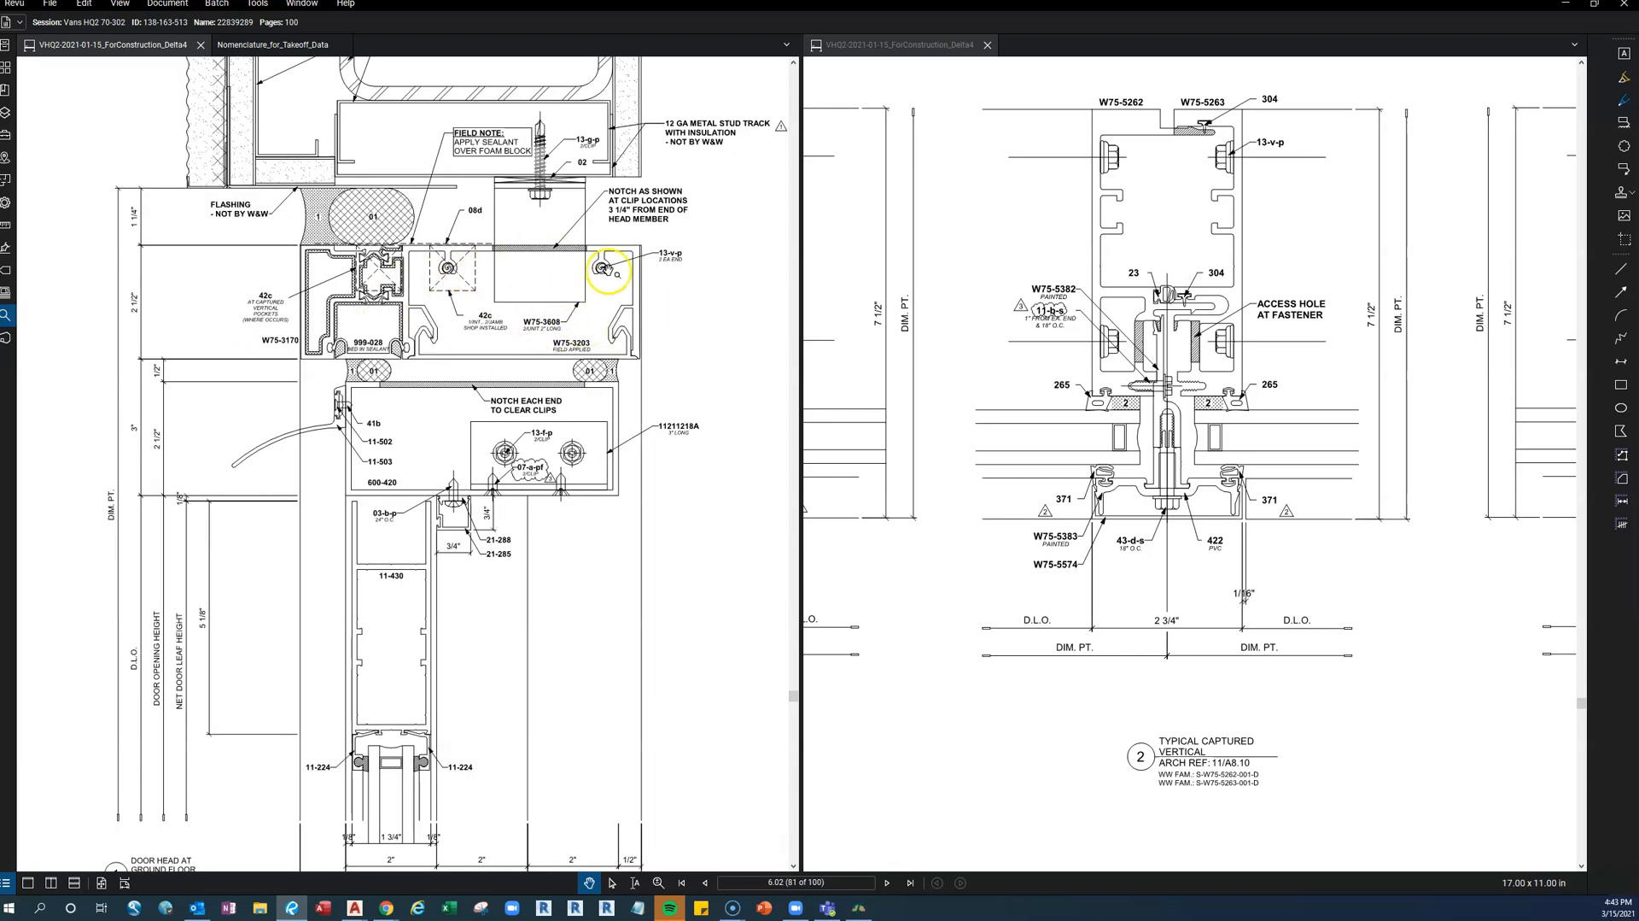
{"action": "scroll", "coordinate": [607, 281], "scroll_direction": "up", "scroll_amount": 1}
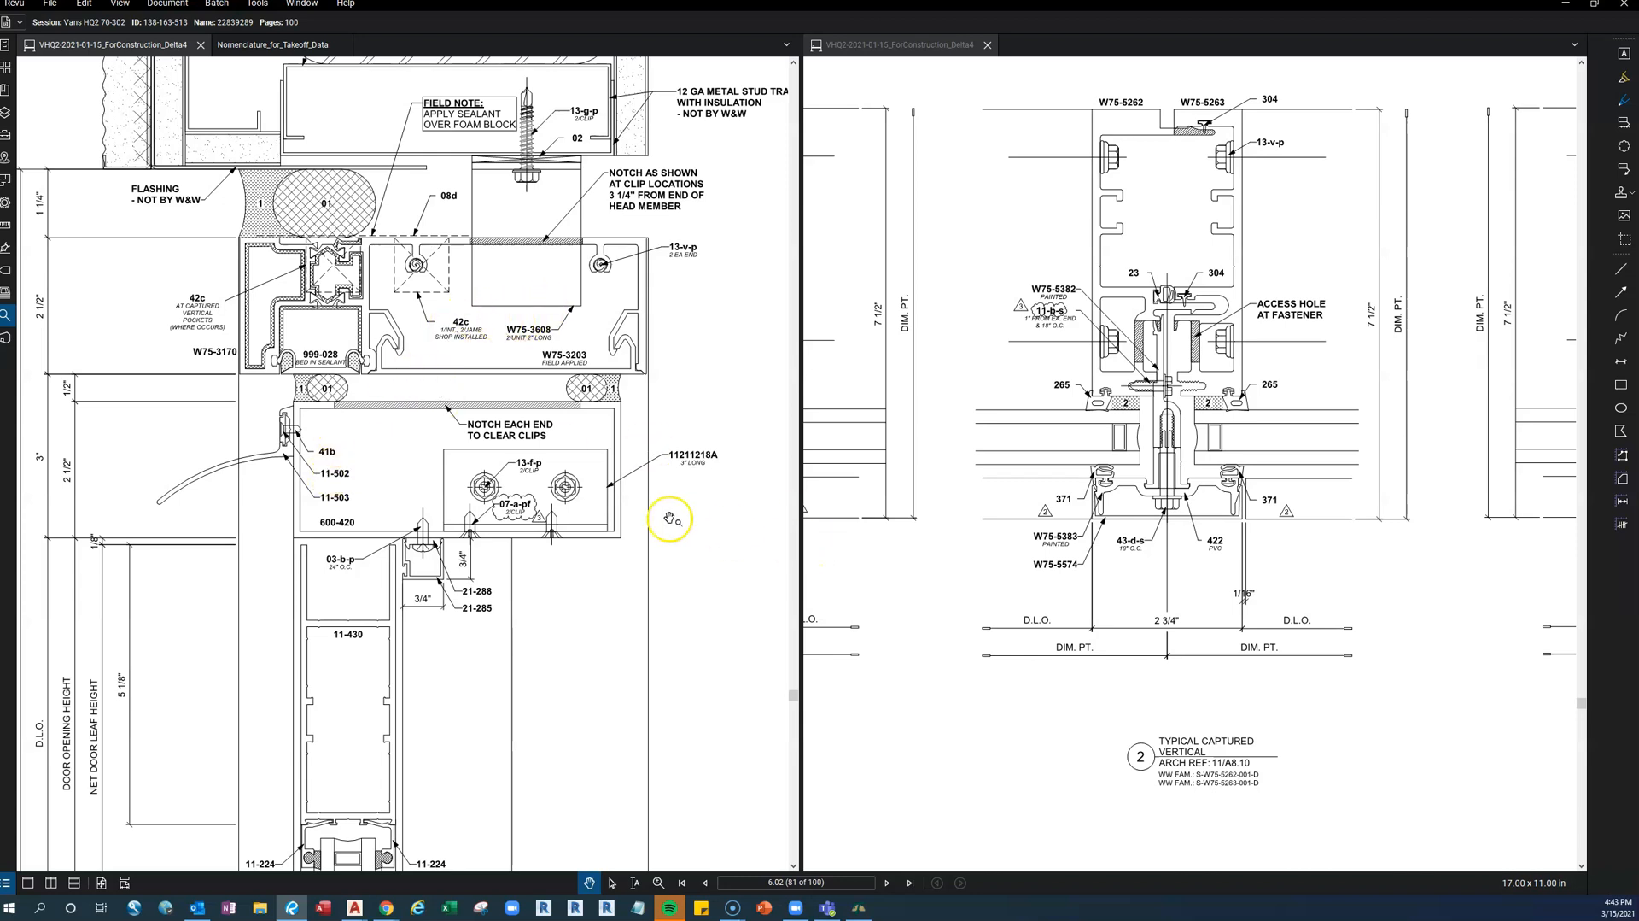
In the second view of the construction set, go to sheet 2.02 and examine the bays of the elevation
{"action": "left_click", "coordinate": [927, 613]}
{"action": "left_click", "coordinate": [852, 881]}
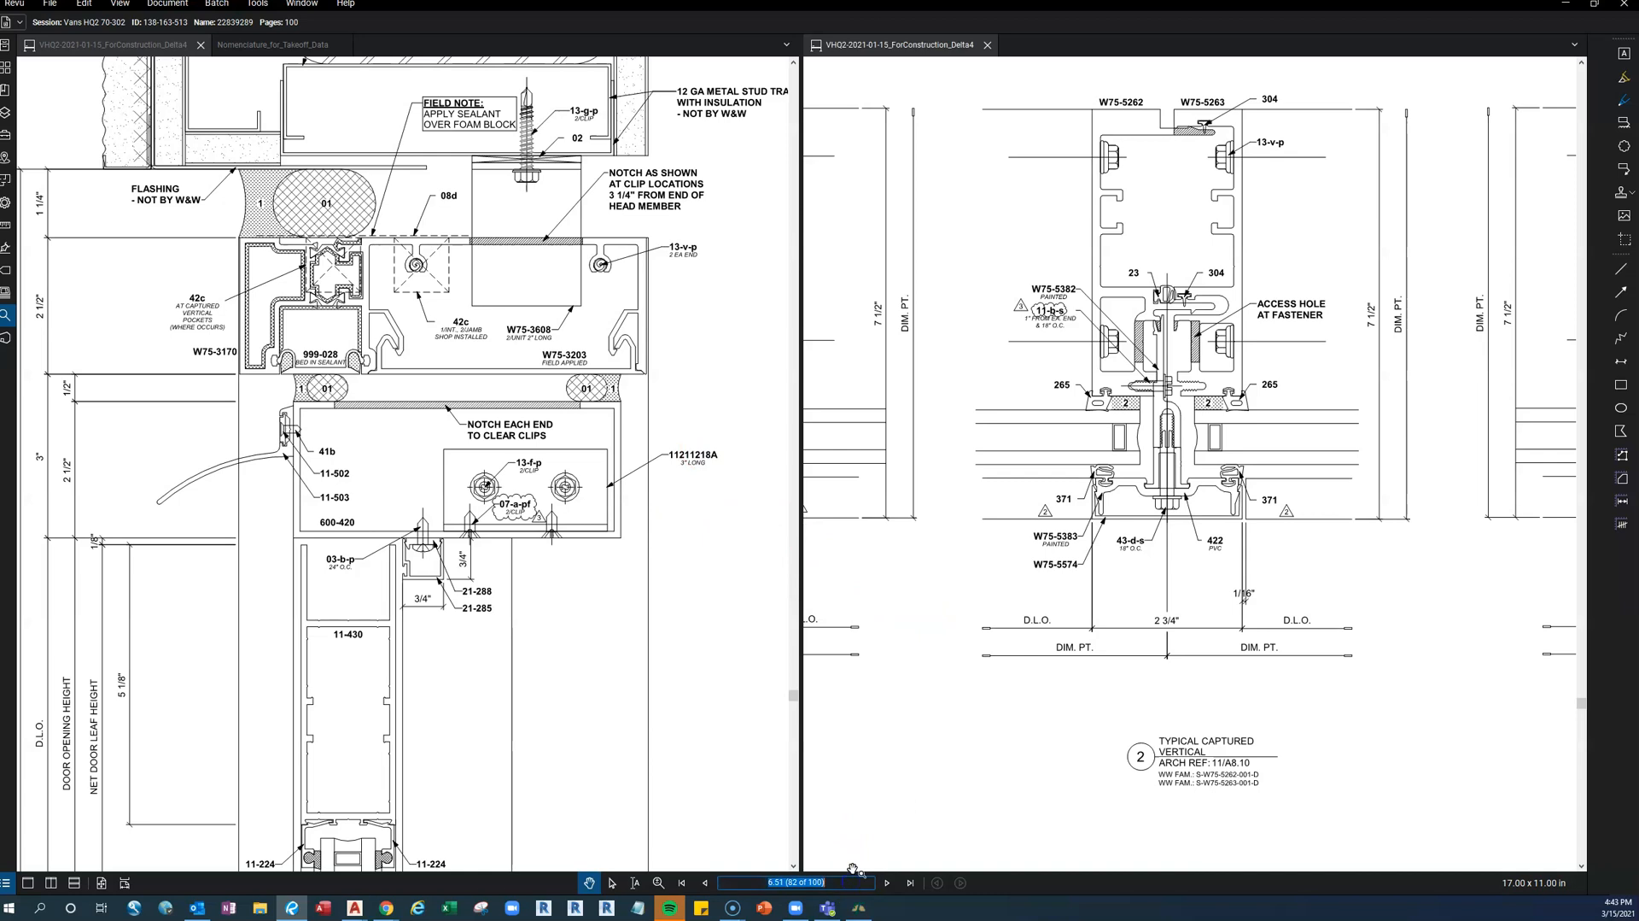
{"action": "type", "text": "2.02"}
{"action": "key", "text": "Return"}
{"action": "left_click_drag", "start_coordinate": [1105, 299], "coordinate": [1073, 335]}
{"action": "scroll", "coordinate": [1014, 556], "scroll_direction": "up", "scroll_amount": 1}
{"action": "scroll", "coordinate": [988, 564], "scroll_direction": "up", "scroll_amount": 4}
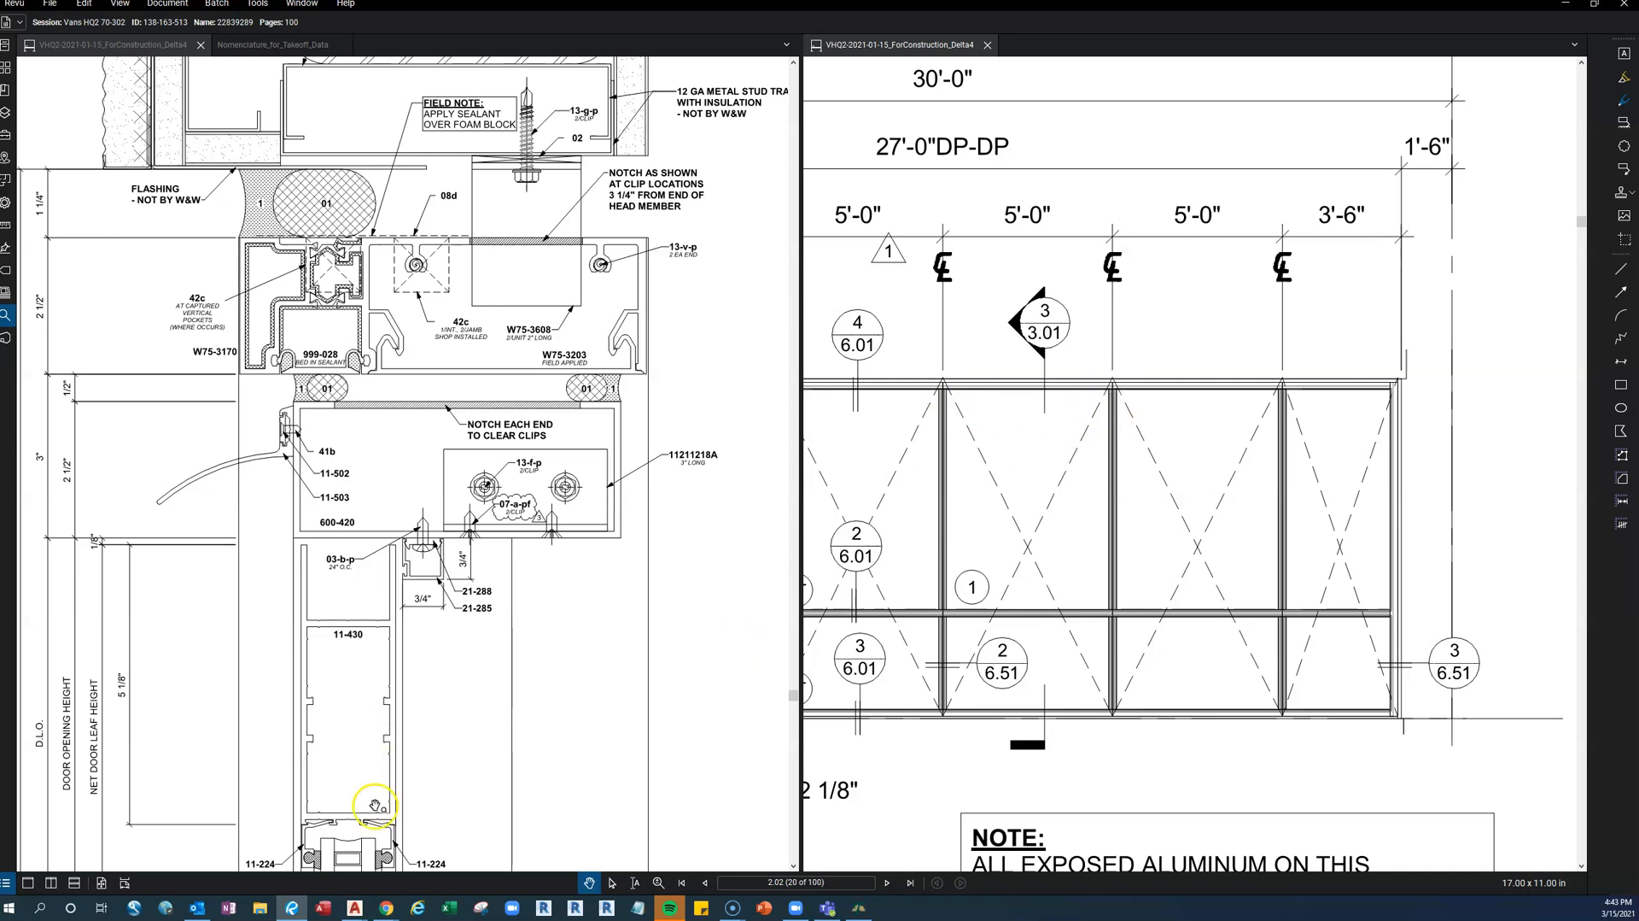
Return to AutoCAD and add miscellaneous item 13-v-p, using Per Part division, Qty 4, QtyTop 2, QtyBottom 2 and ShopUse on
{"action": "mouse_move", "coordinate": [351, 903]}
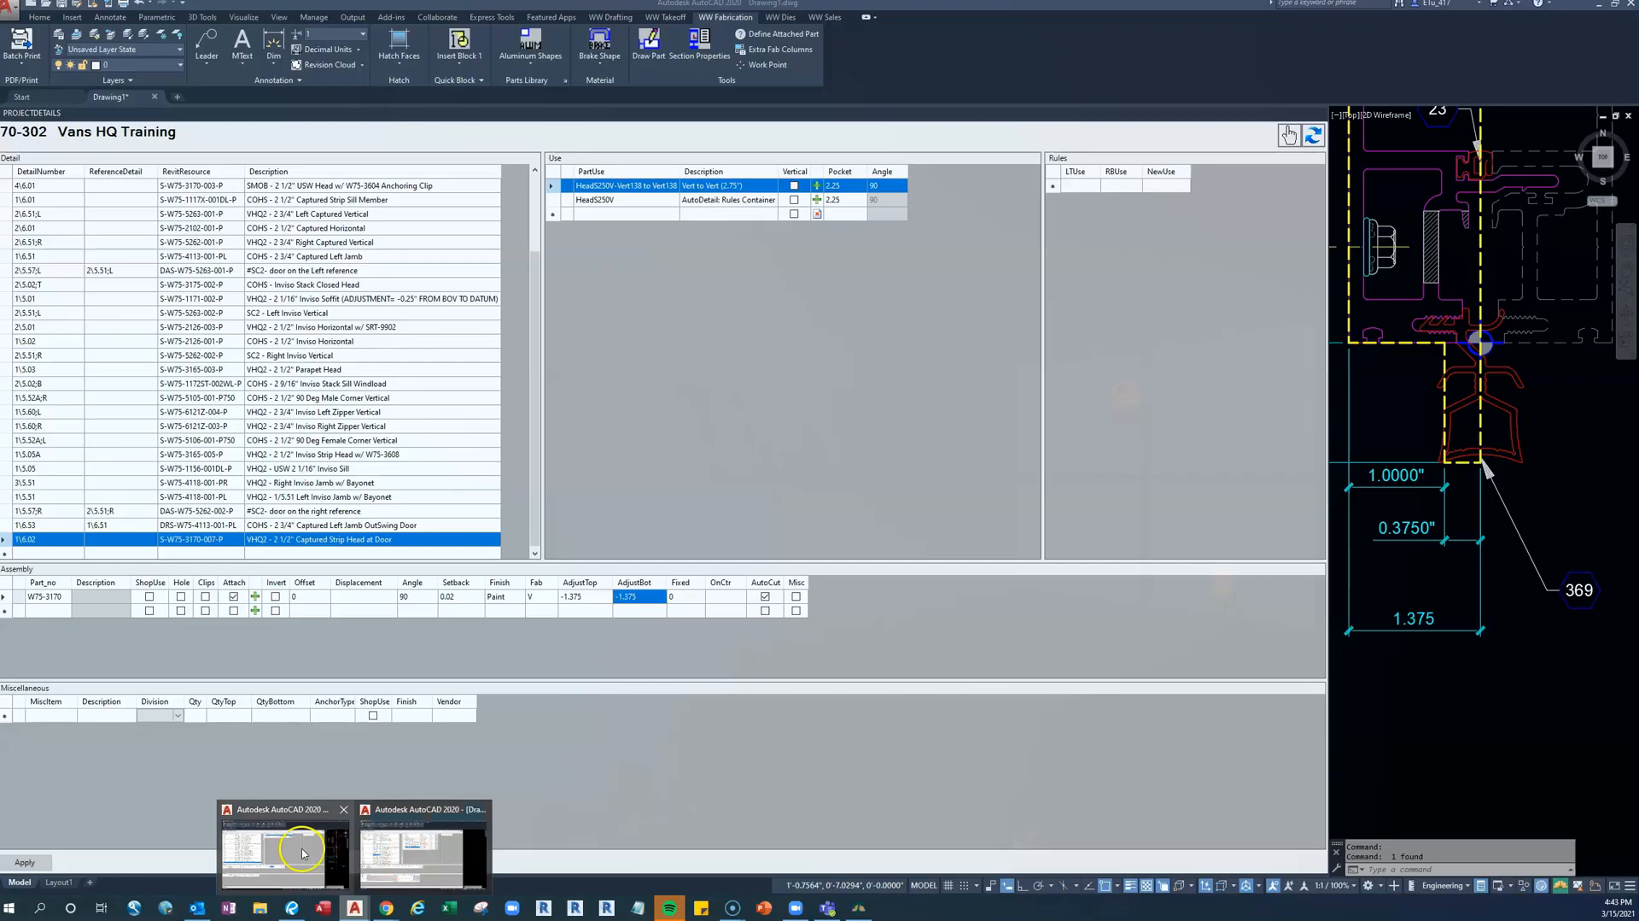
{"action": "left_click", "coordinate": [303, 852]}
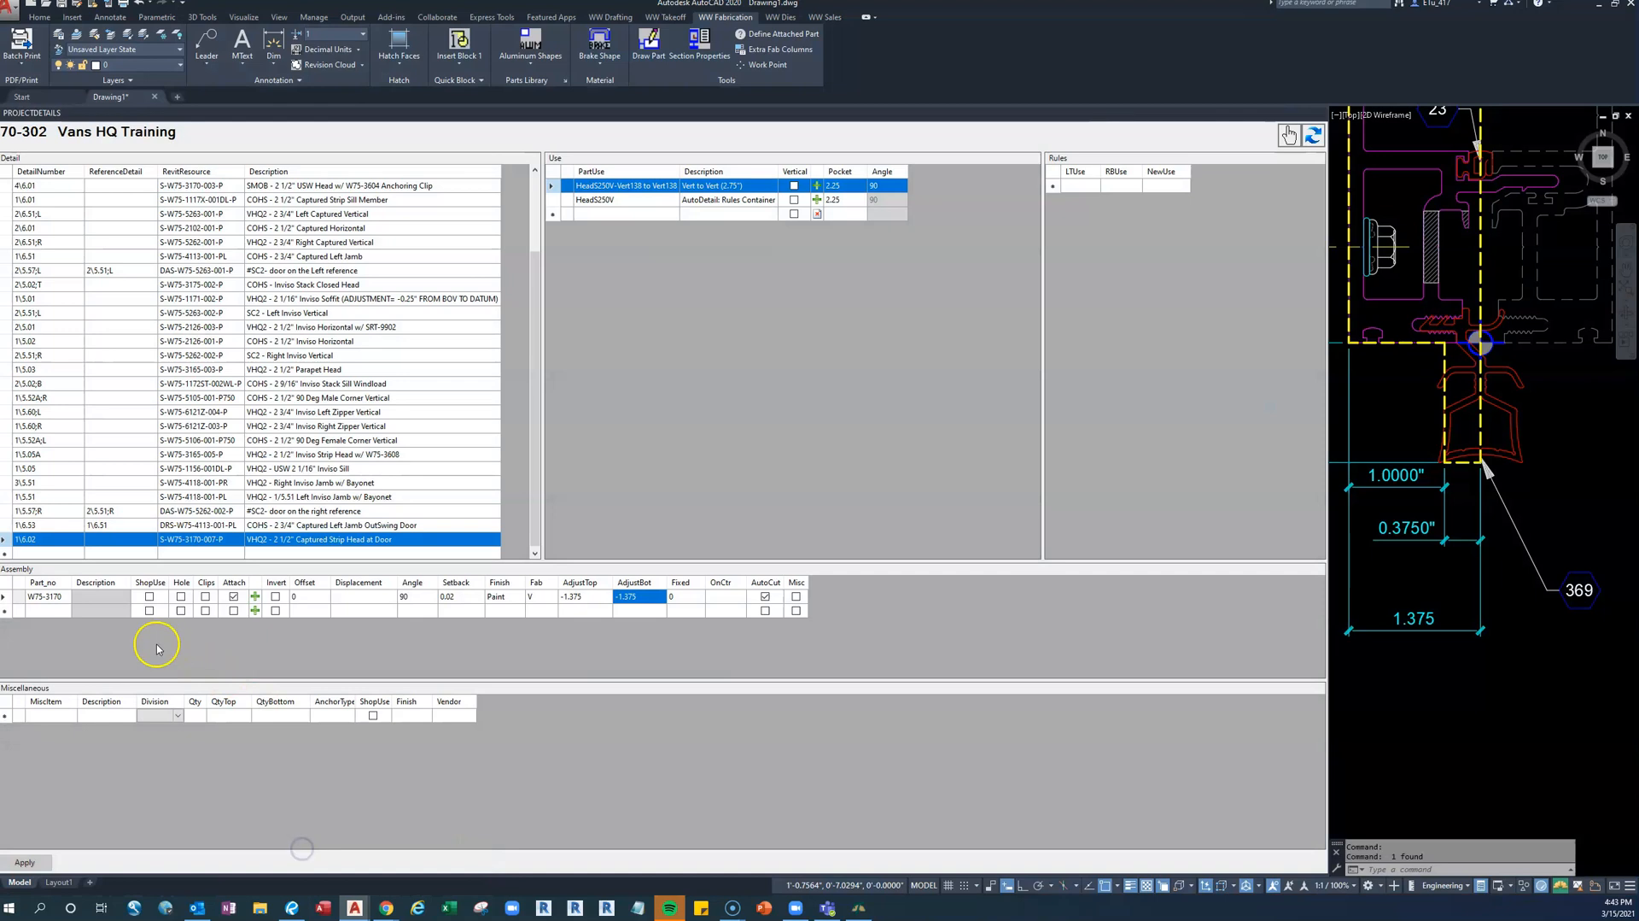
{"action": "left_click", "coordinate": [55, 718]}
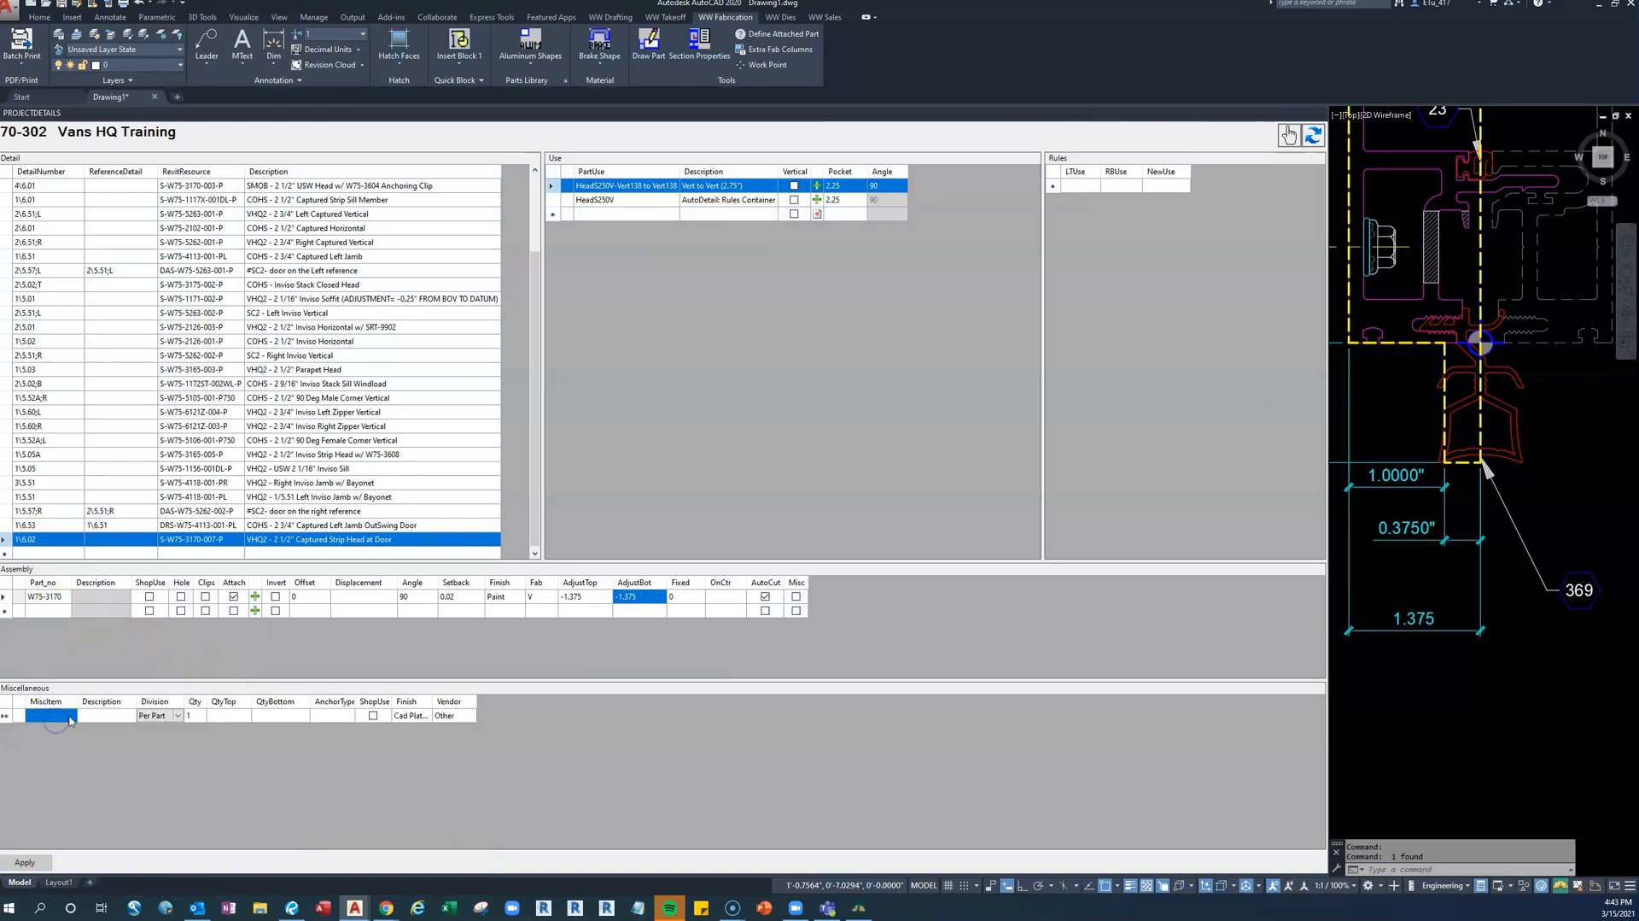
{"action": "type", "text": "13-v"}
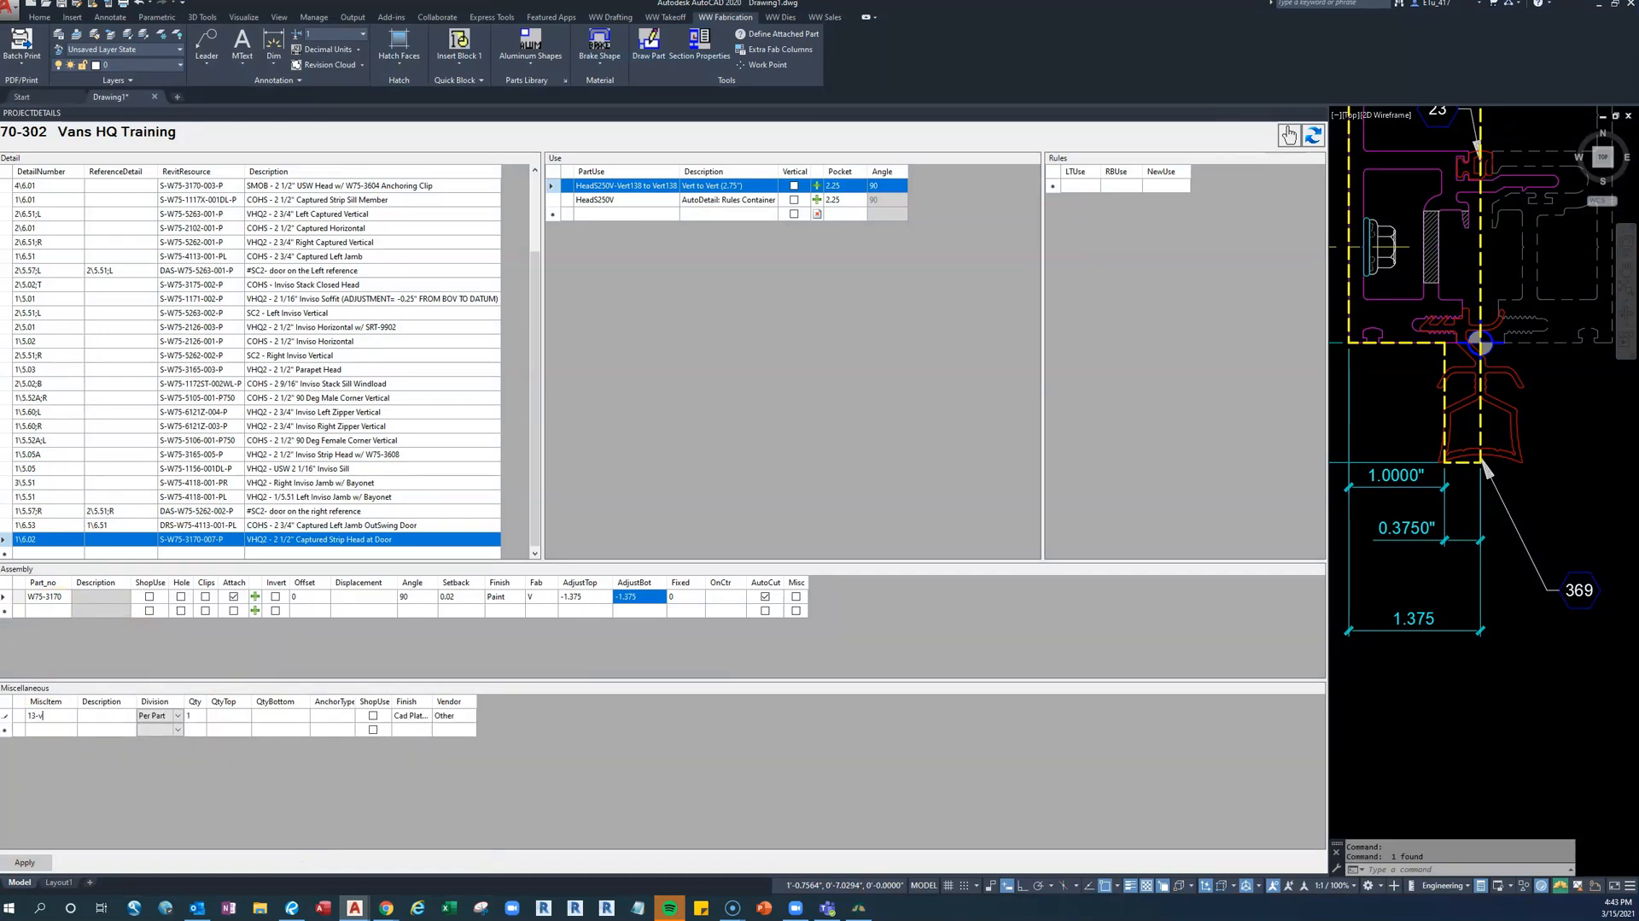
{"action": "type", "text": "-p"}
{"action": "key", "text": "Return"}
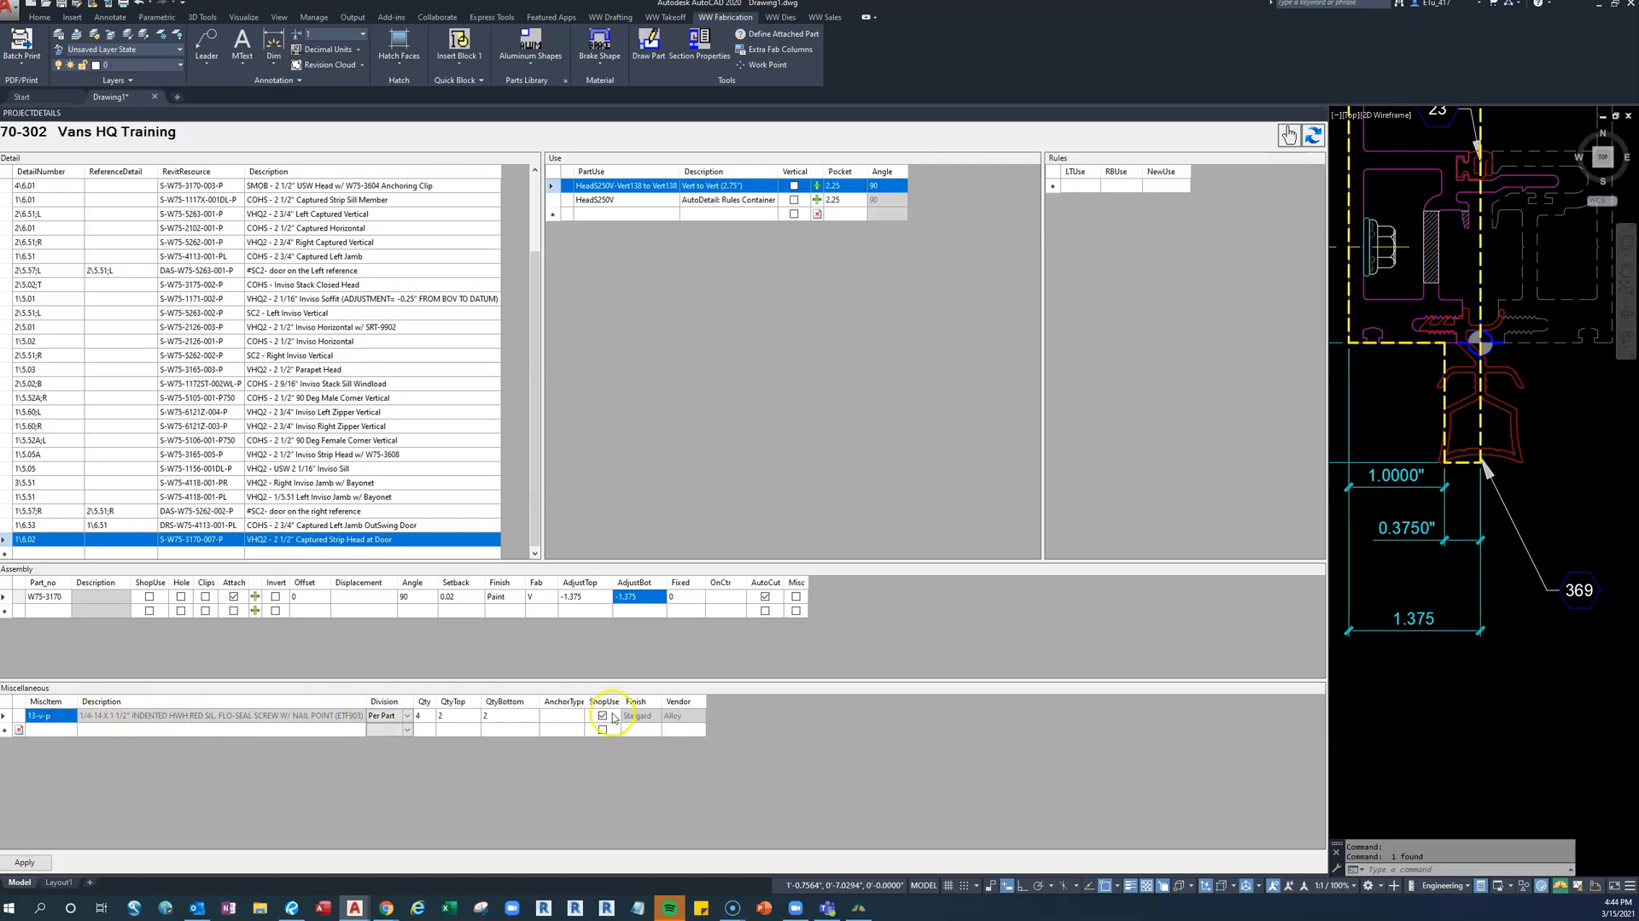
{"action": "left_click", "coordinate": [407, 718]}
{"action": "left_click", "coordinate": [520, 714]}
{"action": "left_click", "coordinate": [620, 716]}
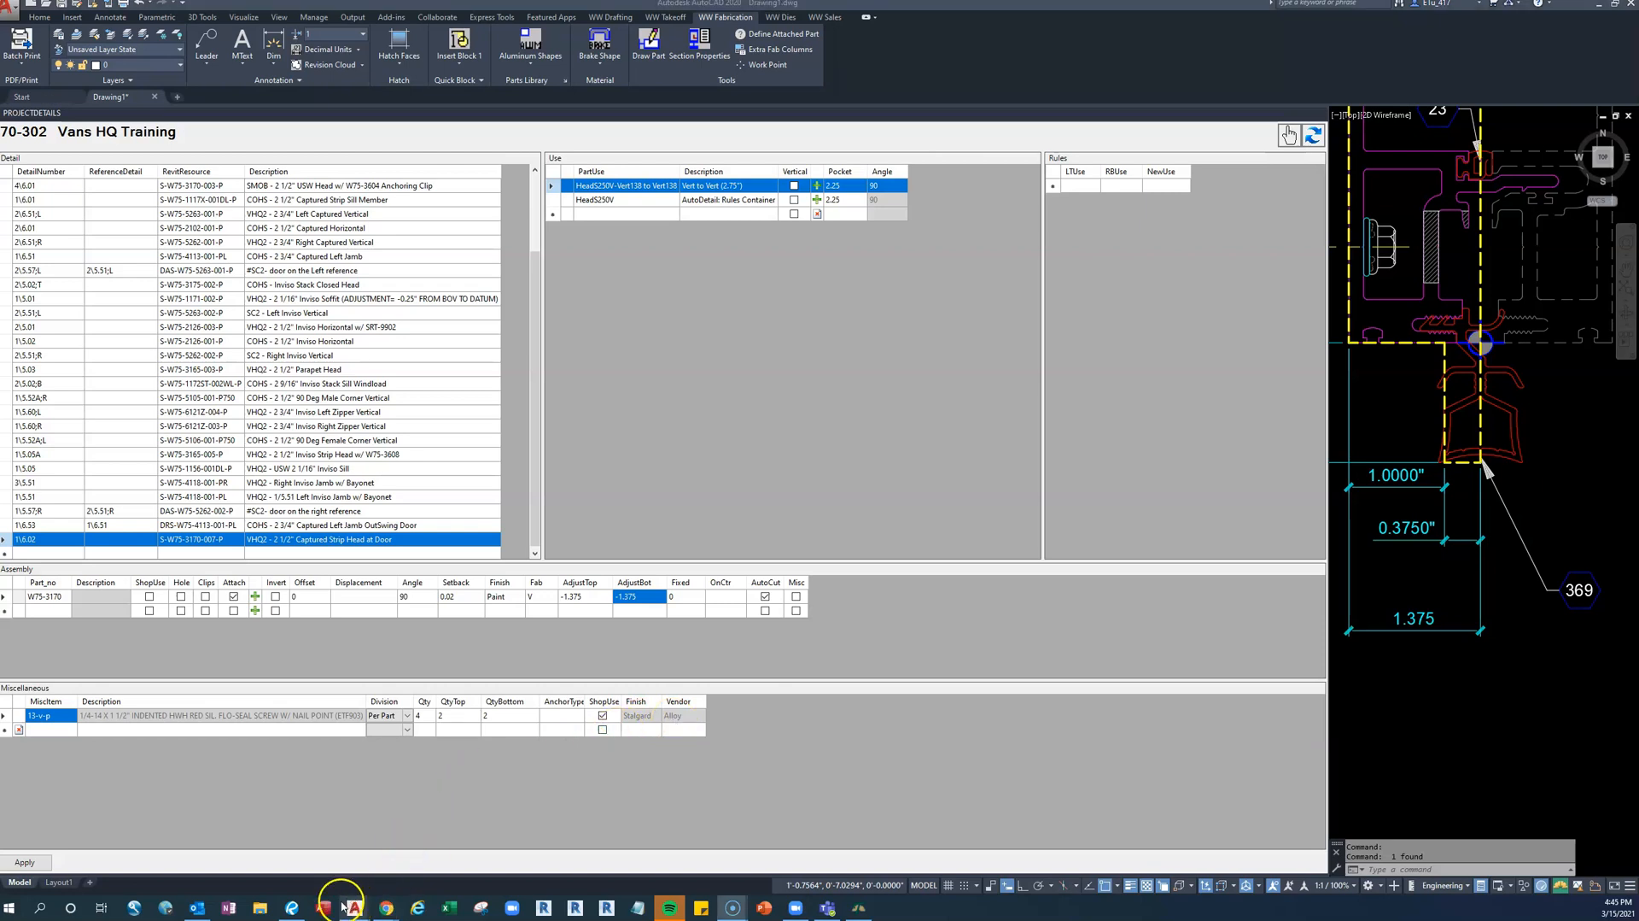
Check the door head detail's part callouts in Revu, returning to the project details in AutoCAD
{"action": "left_click", "coordinate": [293, 910]}
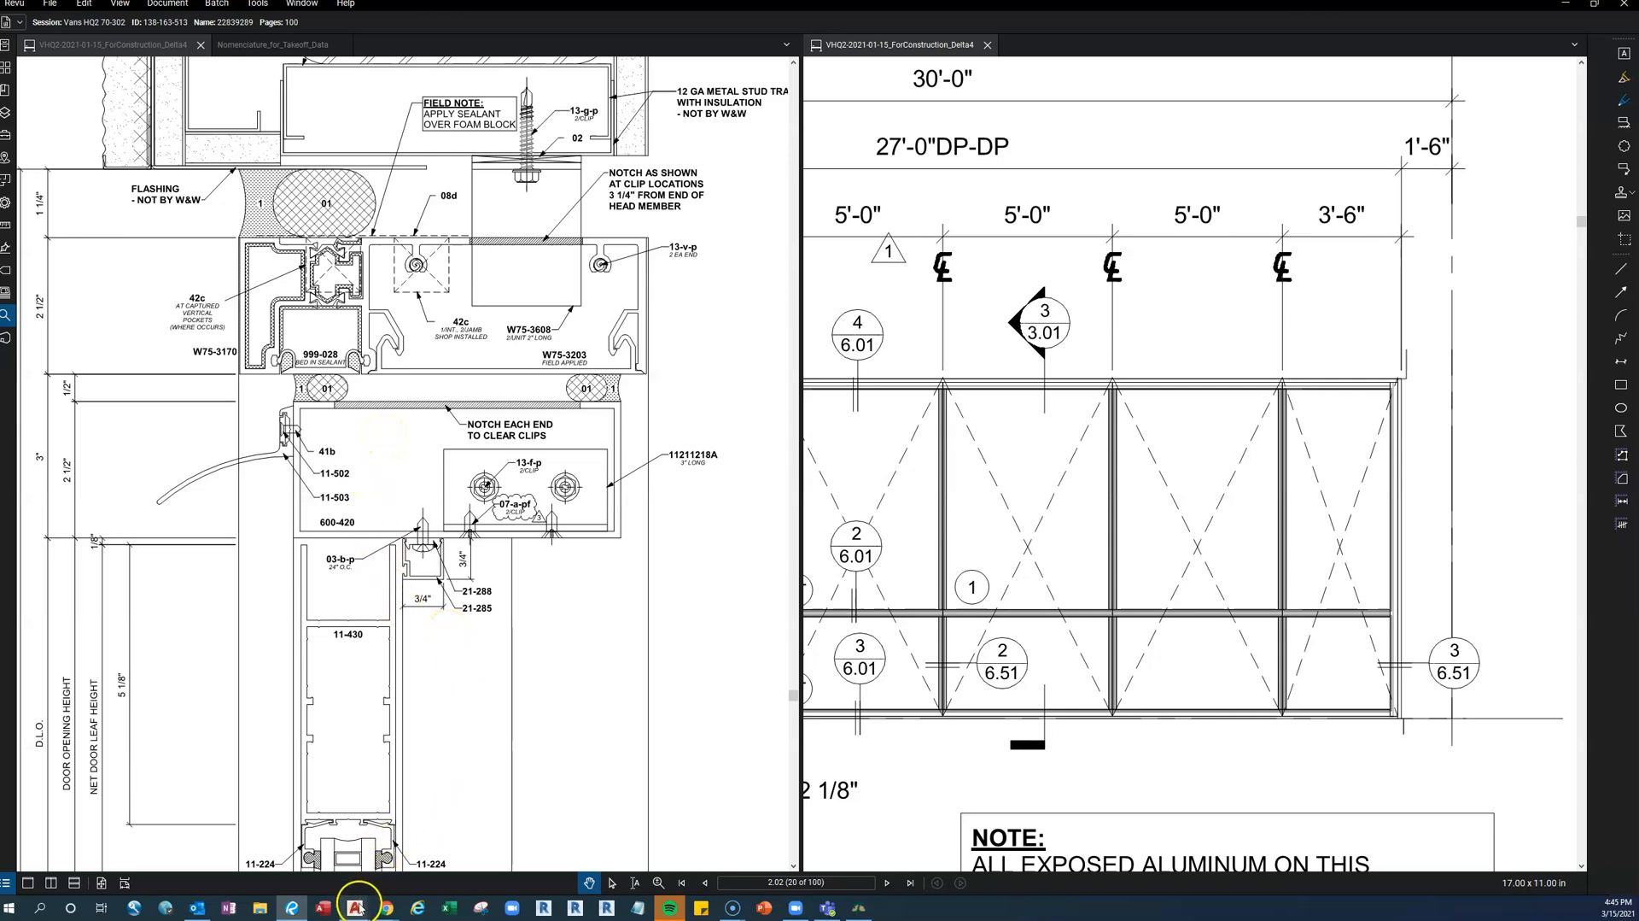
{"action": "mouse_move", "coordinate": [359, 907]}
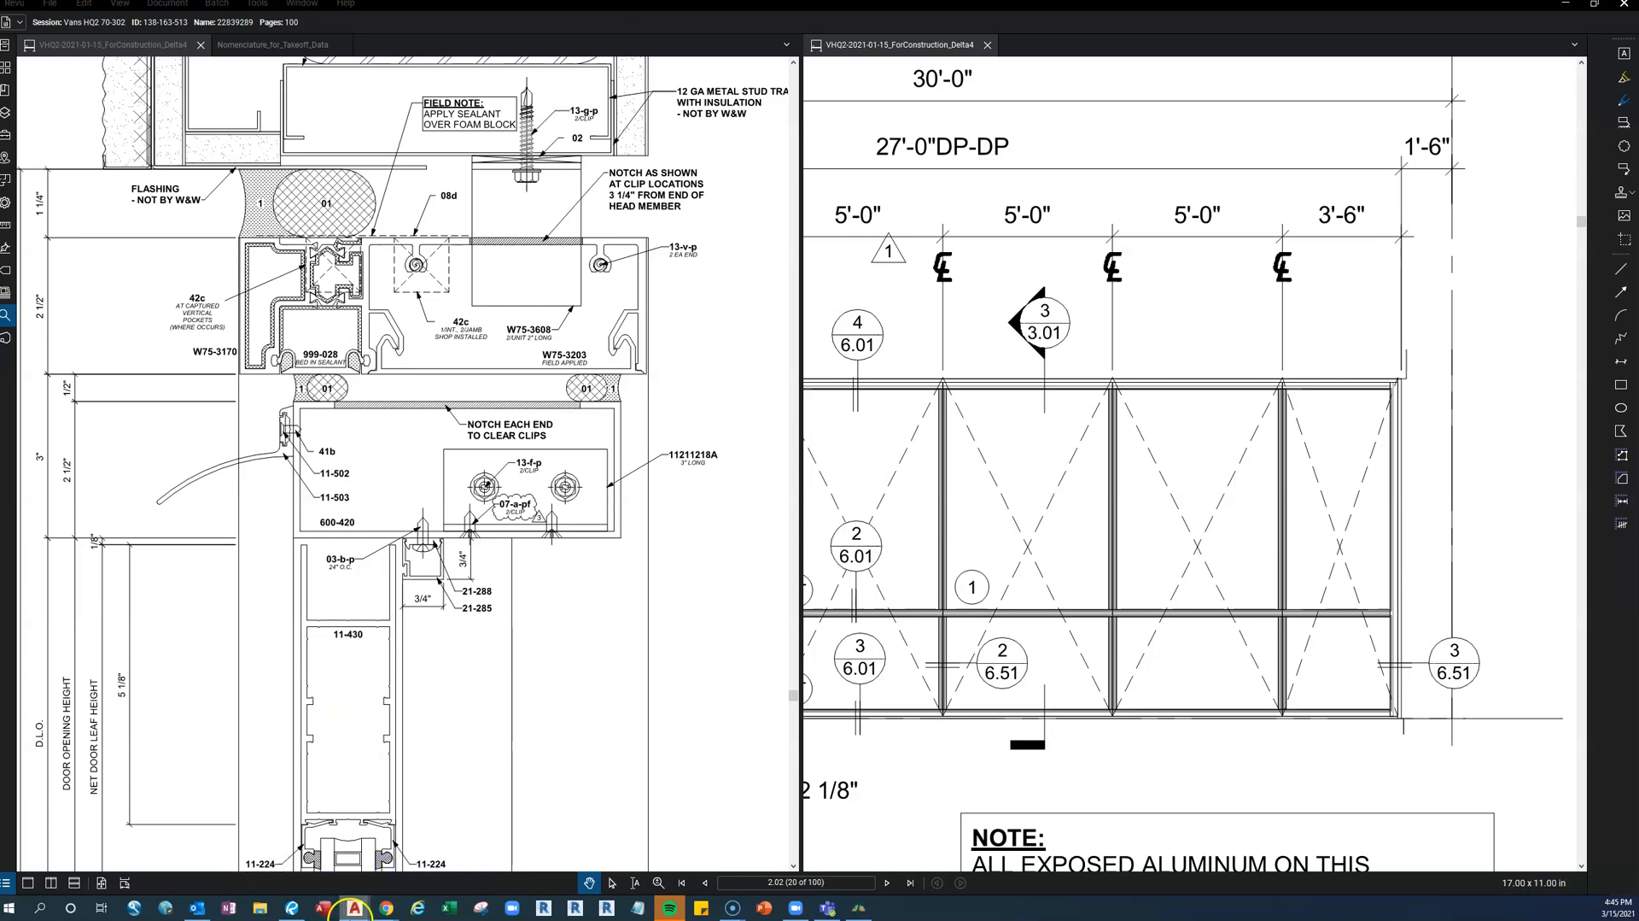
{"action": "left_click", "coordinate": [353, 907]}
{"action": "left_click", "coordinate": [301, 856]}
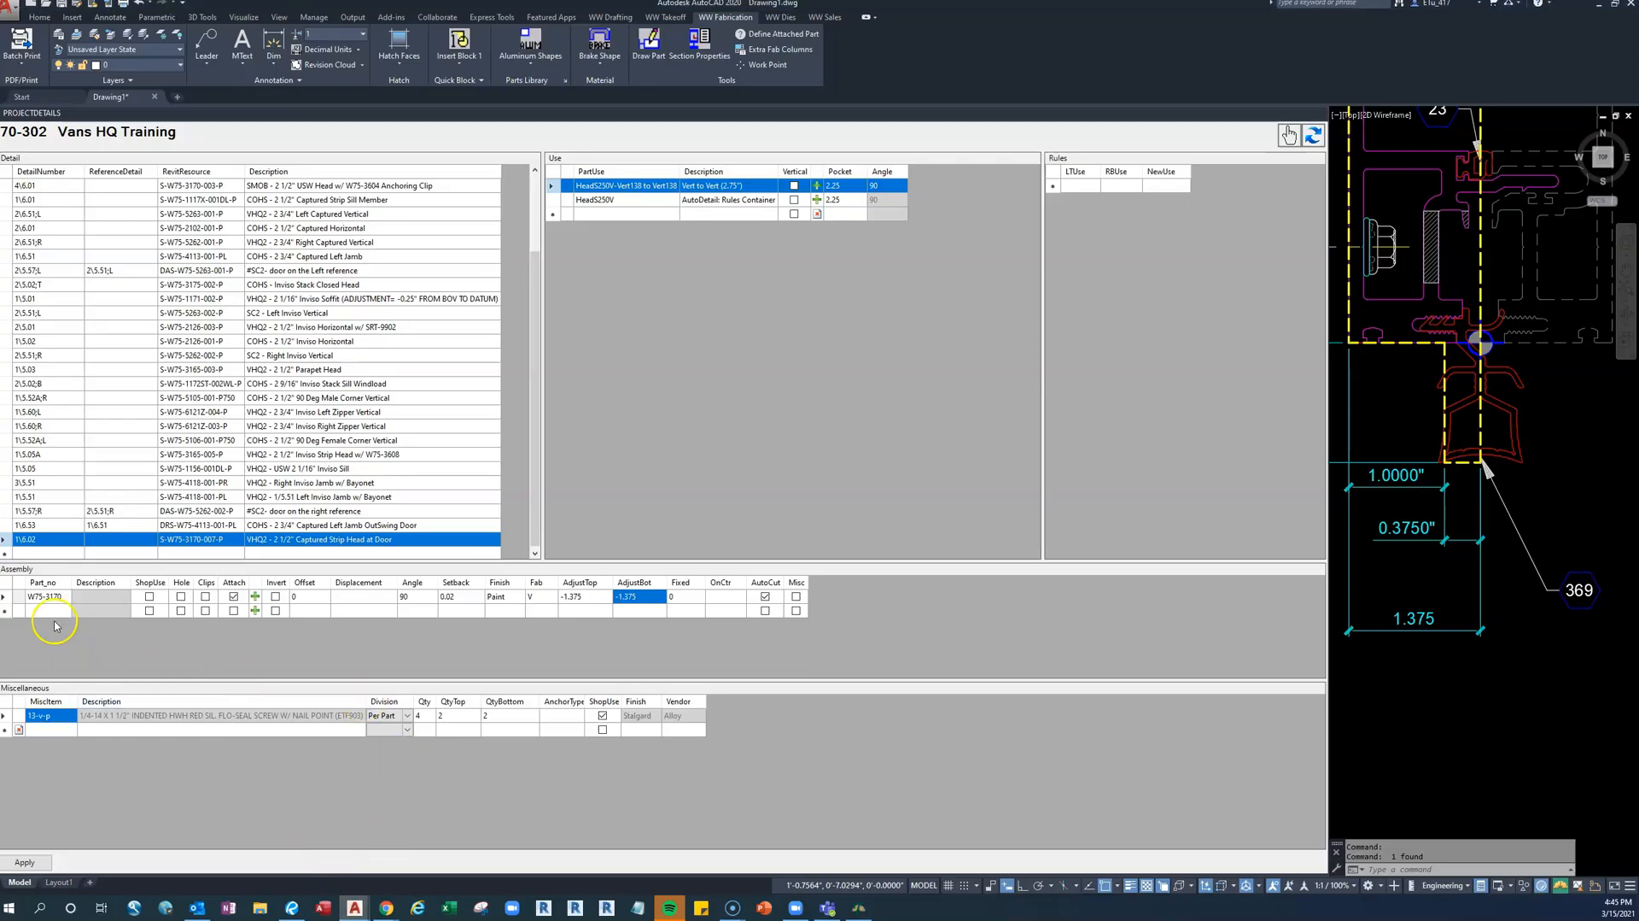
Add miscellaneous item 42c to the W75-3170 assembly part of the door head detail
{"action": "left_click", "coordinate": [69, 731]}
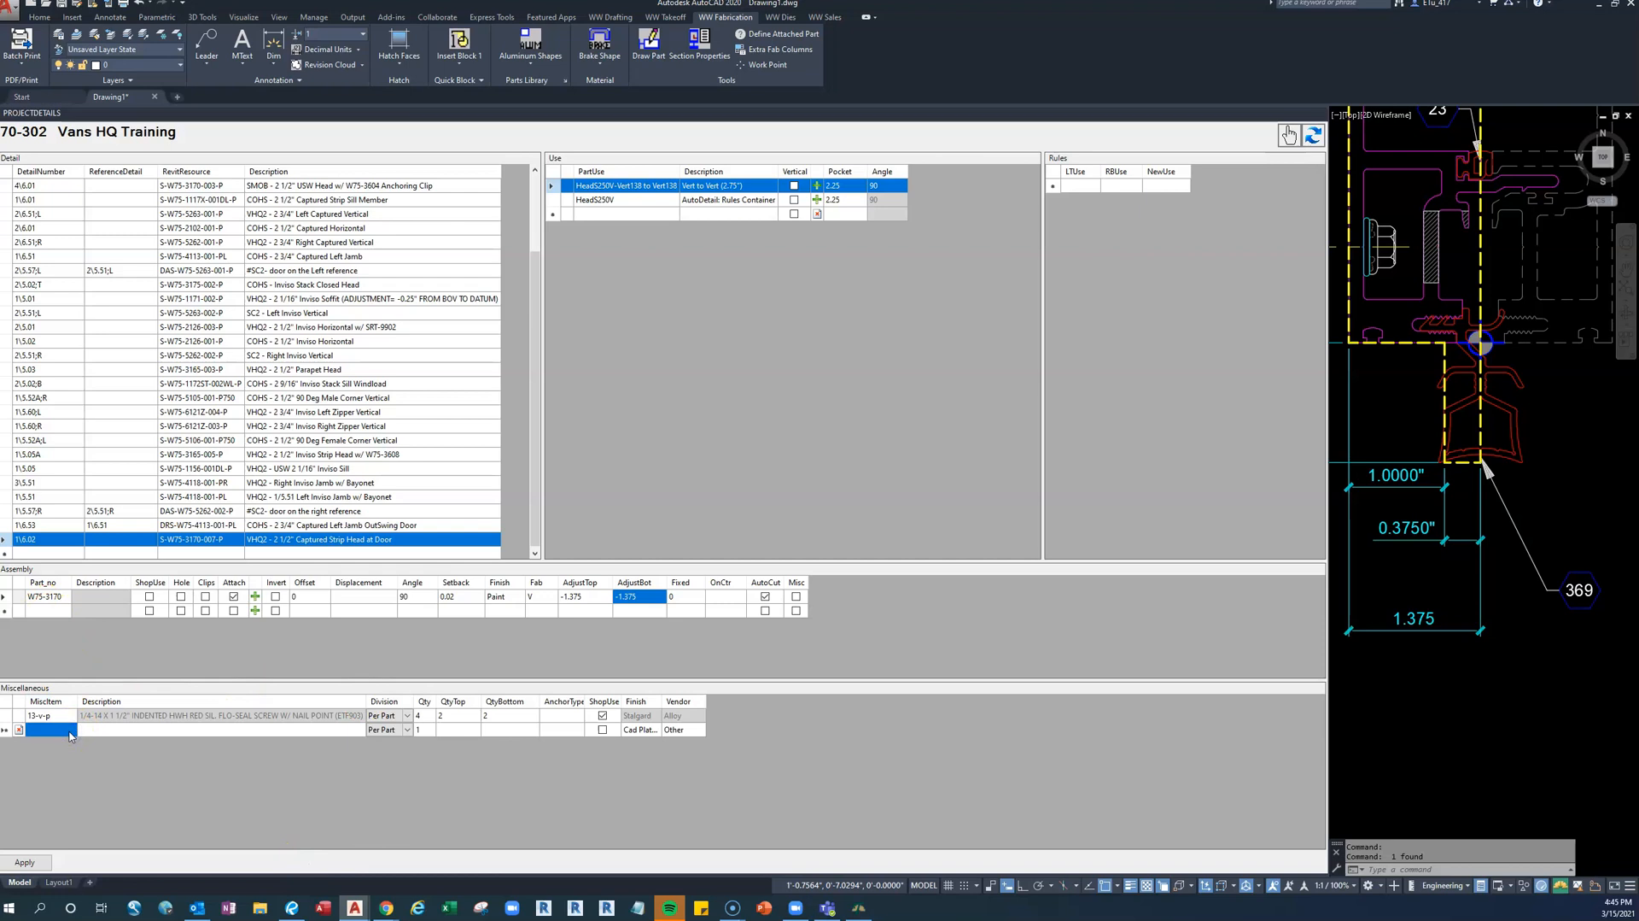
{"action": "type", "text": "42c"}
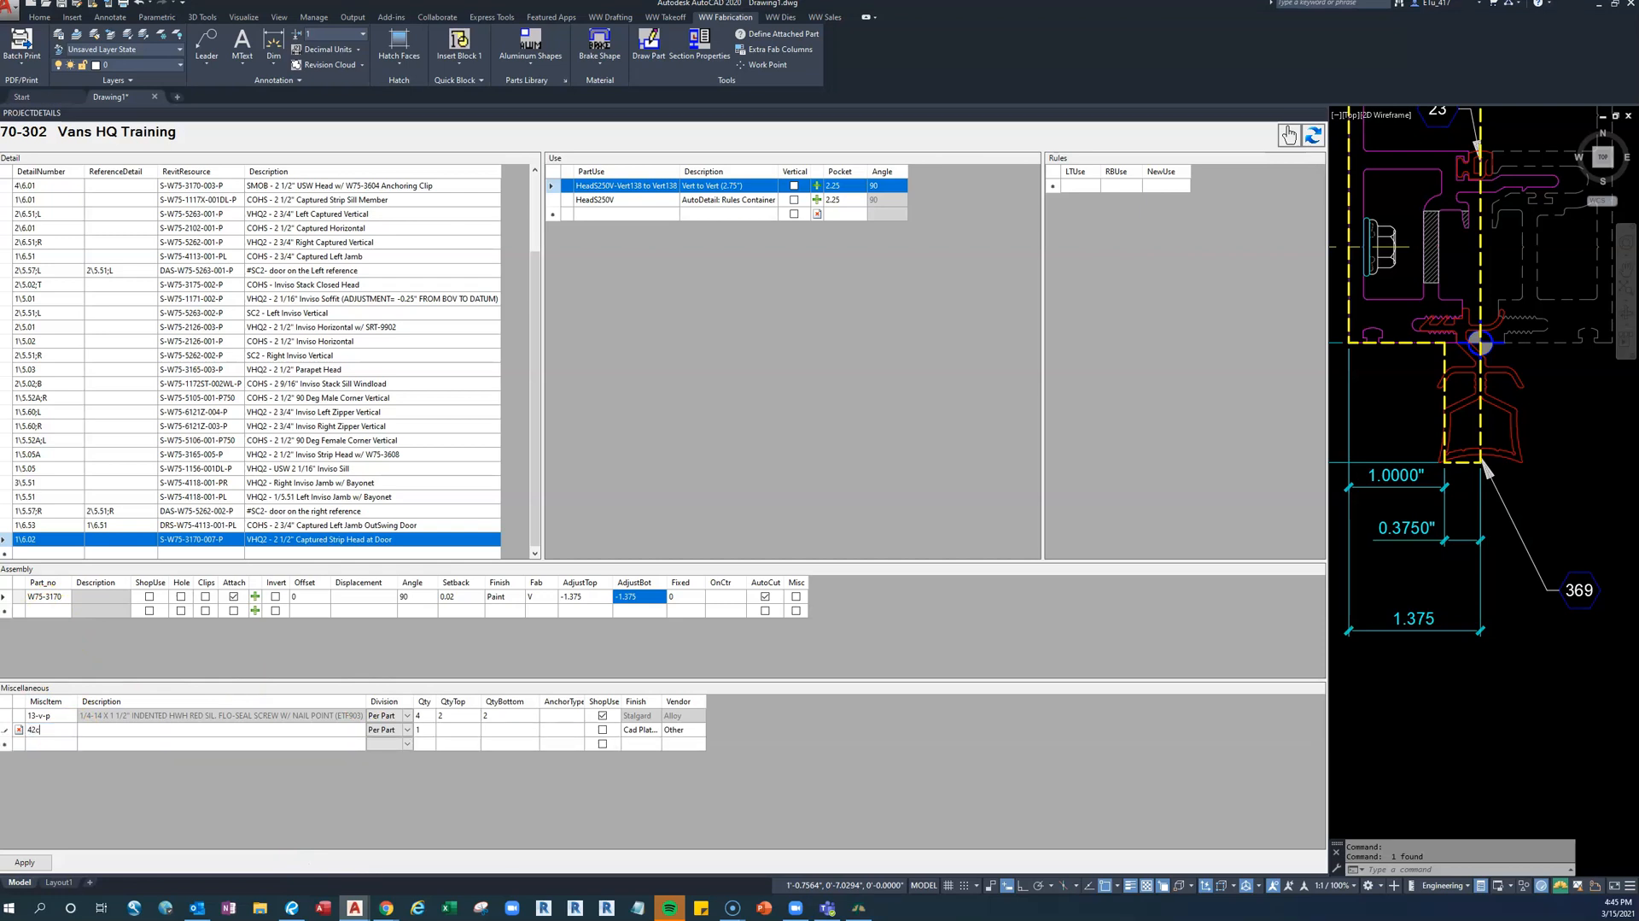
{"action": "left_click", "coordinate": [229, 743]}
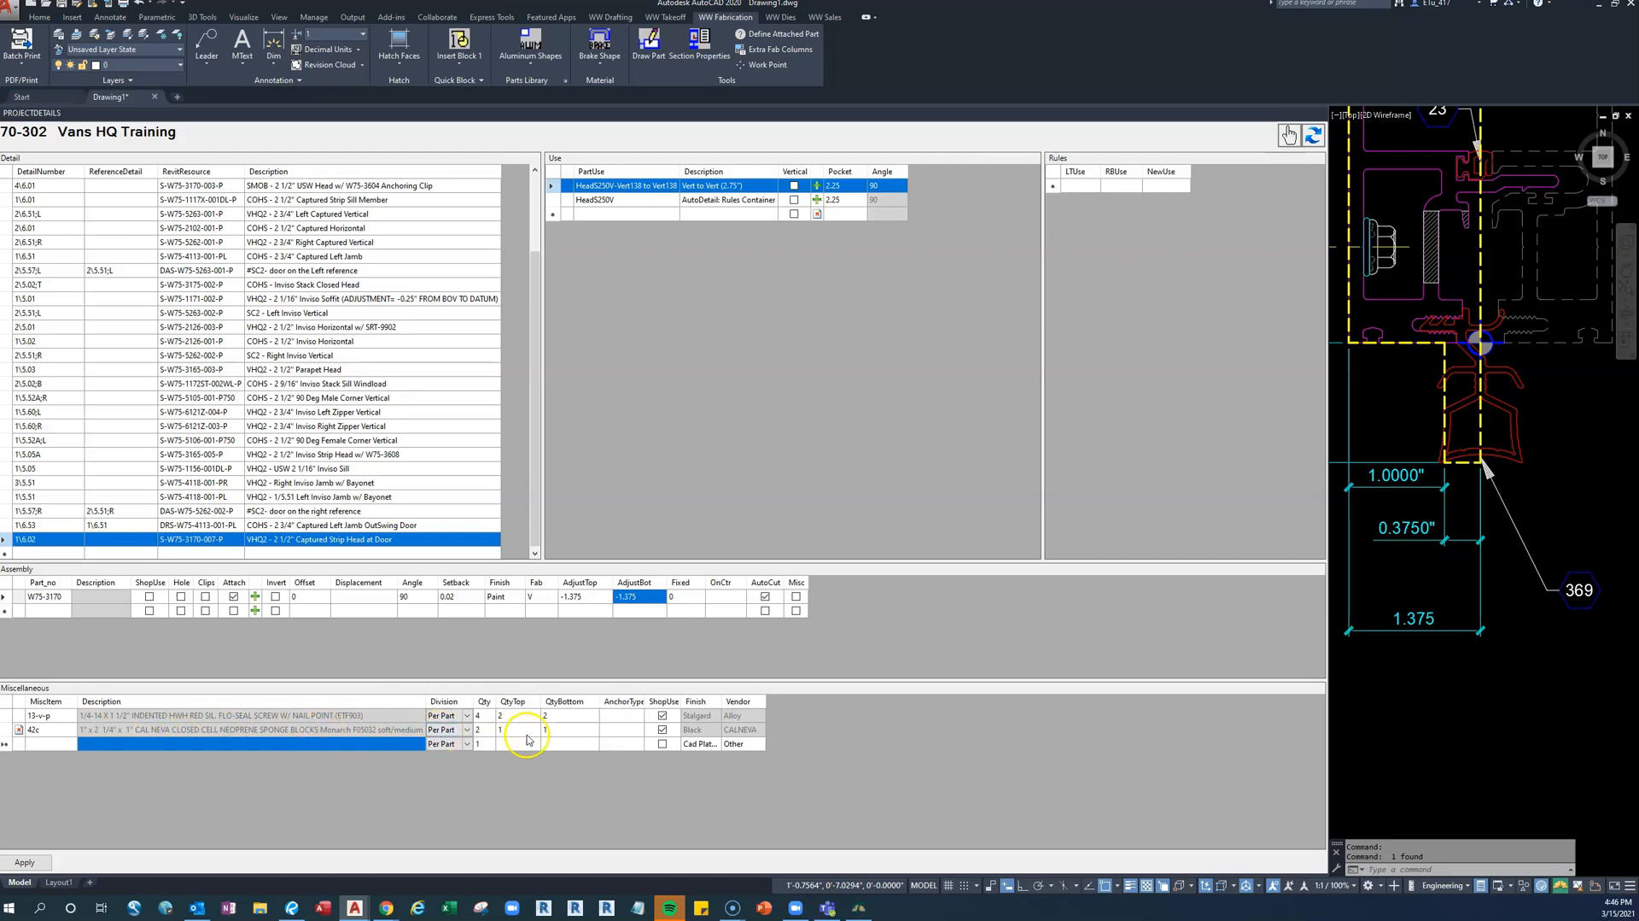
Set miscellaneous item 42c to Qty 4, QtyTop 2 and QtyBottom 2, and apply the changes
{"action": "left_click", "coordinate": [485, 730]}
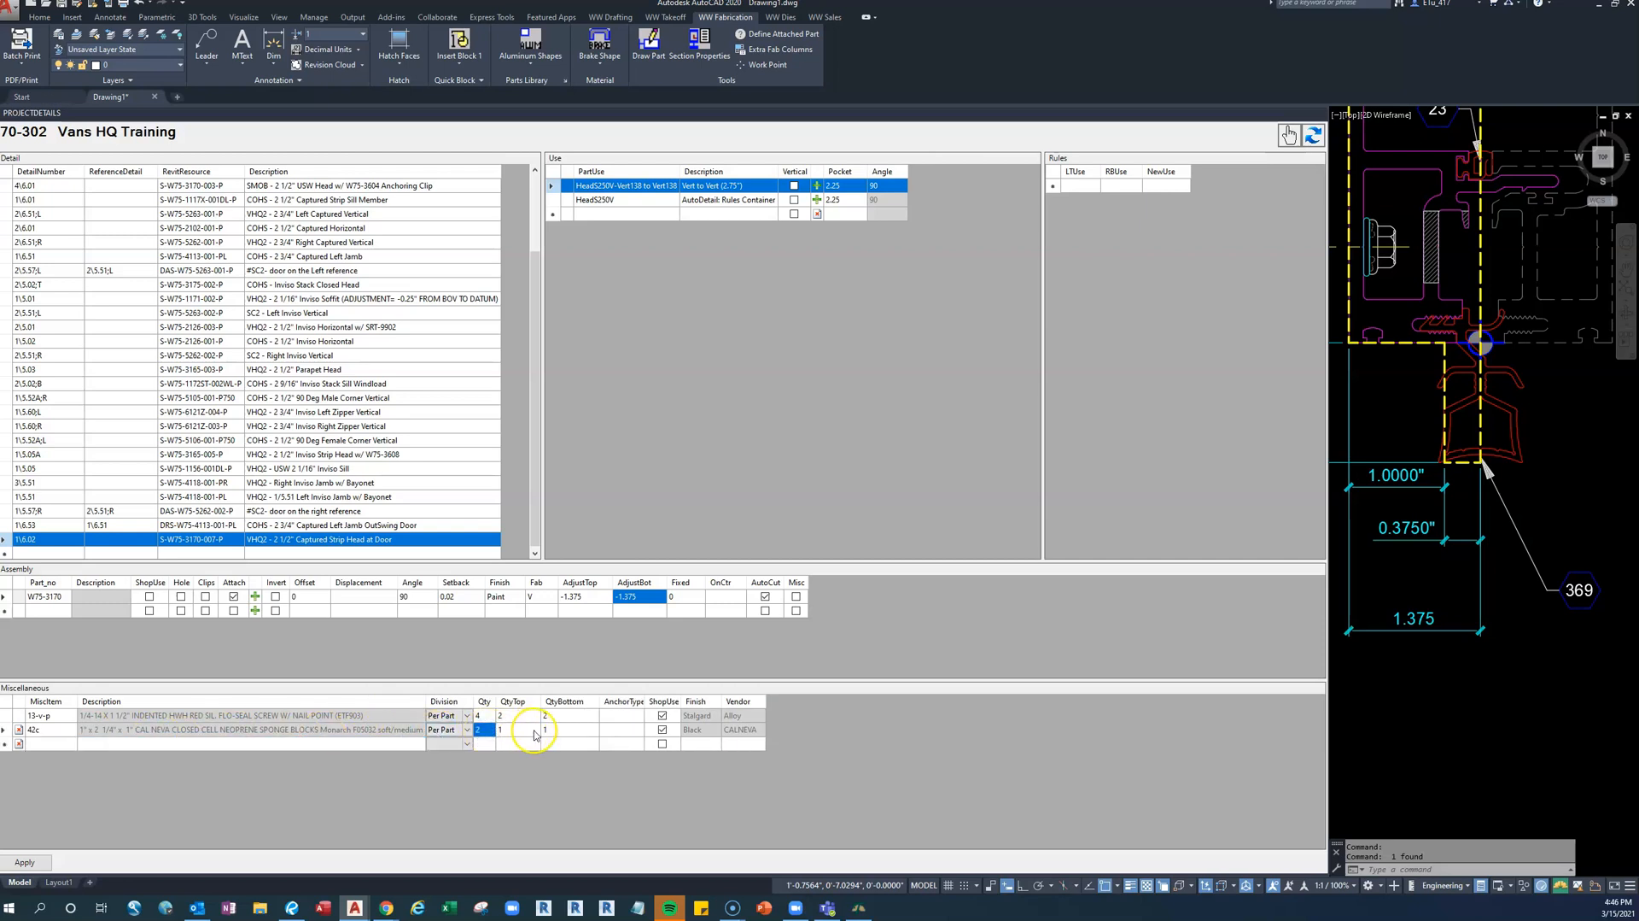
{"action": "left_click", "coordinate": [531, 733]}
{"action": "left_click", "coordinate": [469, 732]}
{"action": "left_click", "coordinate": [487, 732]}
{"action": "type", "text": "4"}
{"action": "left_click", "coordinate": [517, 731]}
{"action": "type", "text": "2"}
{"action": "left_click", "coordinate": [557, 730]}
{"action": "type", "text": "2"}
{"action": "left_click", "coordinate": [209, 732]}
{"action": "left_click", "coordinate": [136, 746]}
{"action": "left_click", "coordinate": [25, 861]}
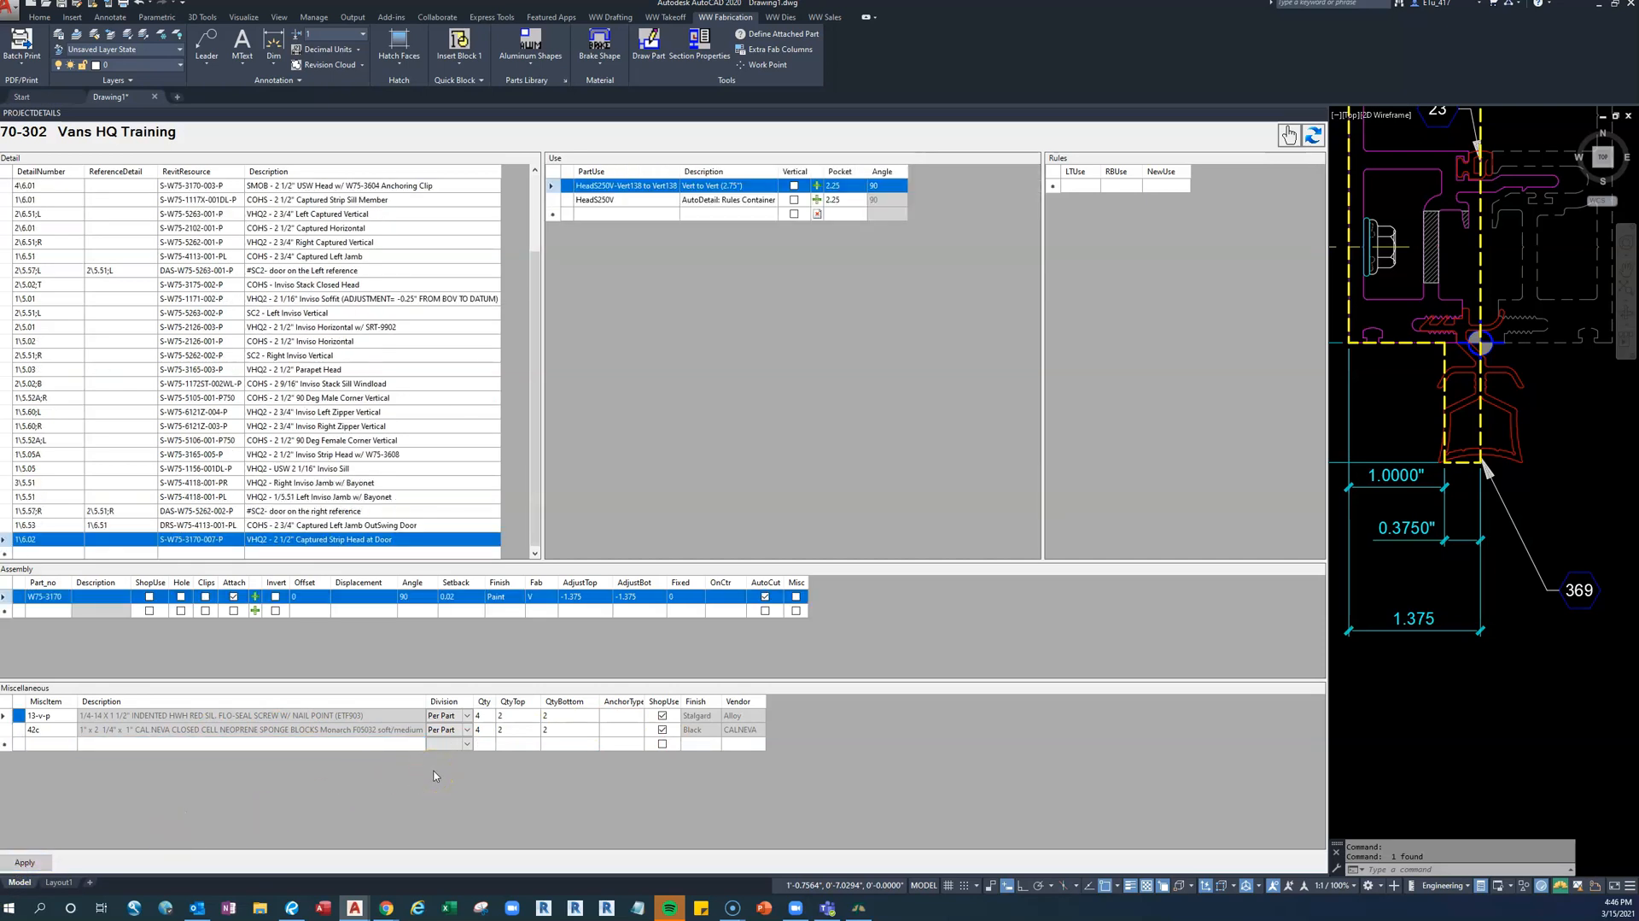
Check the door head detail in Revu, and in AutoCAD add miscellaneous item 08d with Per Part division, Qty 1, QtyTop 1 and QtyBottom 1
{"action": "left_click", "coordinate": [293, 907]}
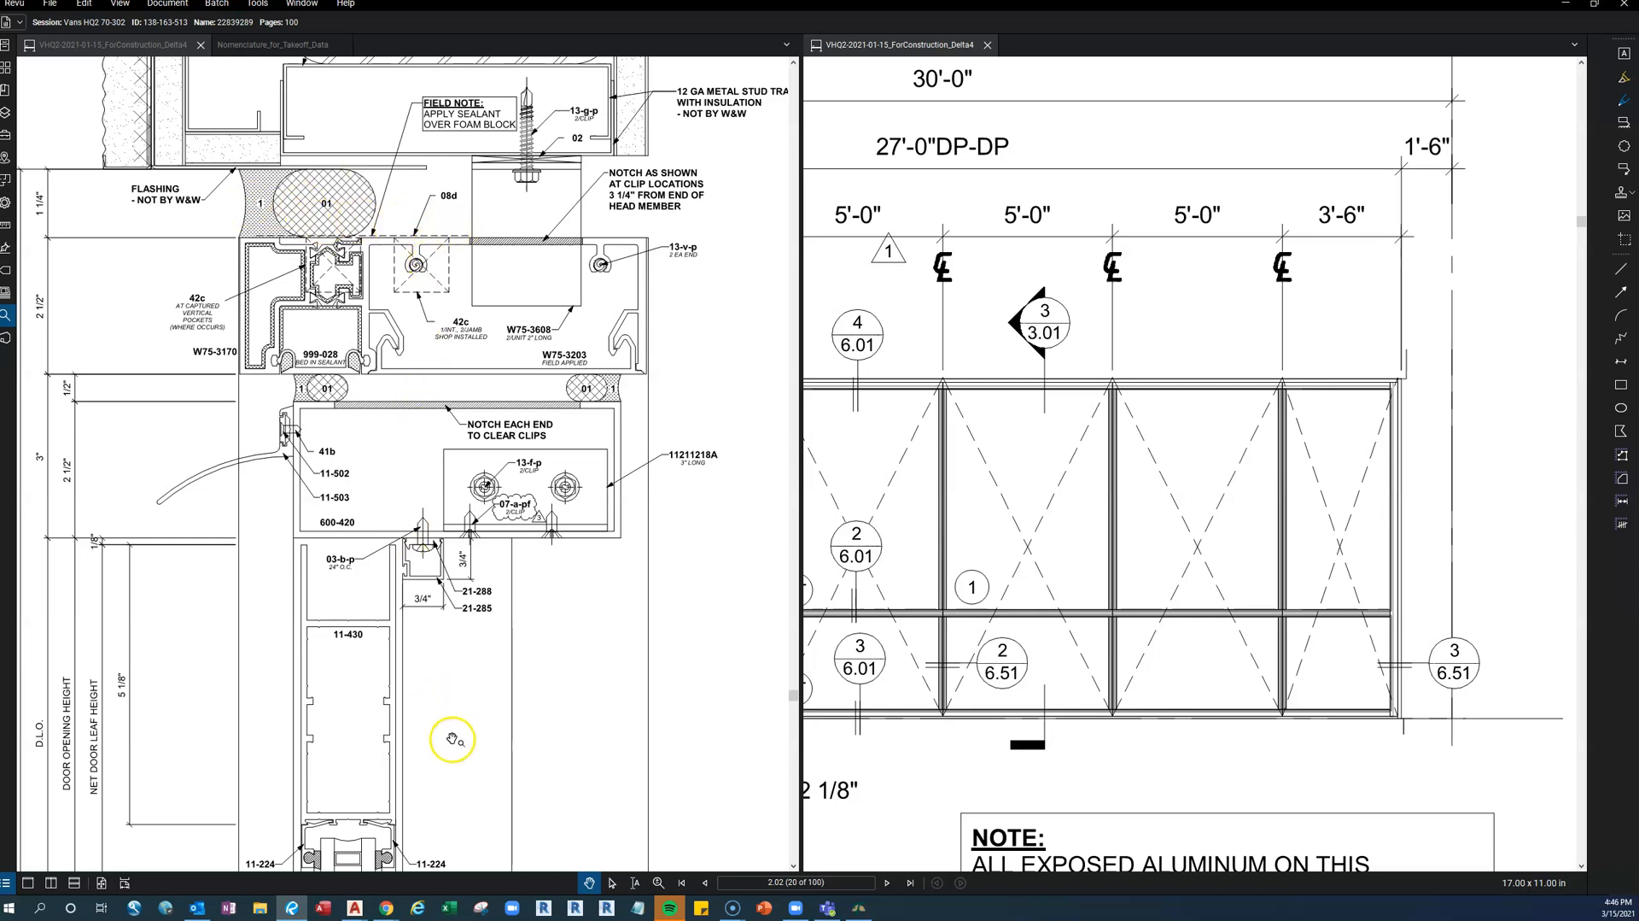
{"action": "mouse_move", "coordinate": [351, 910]}
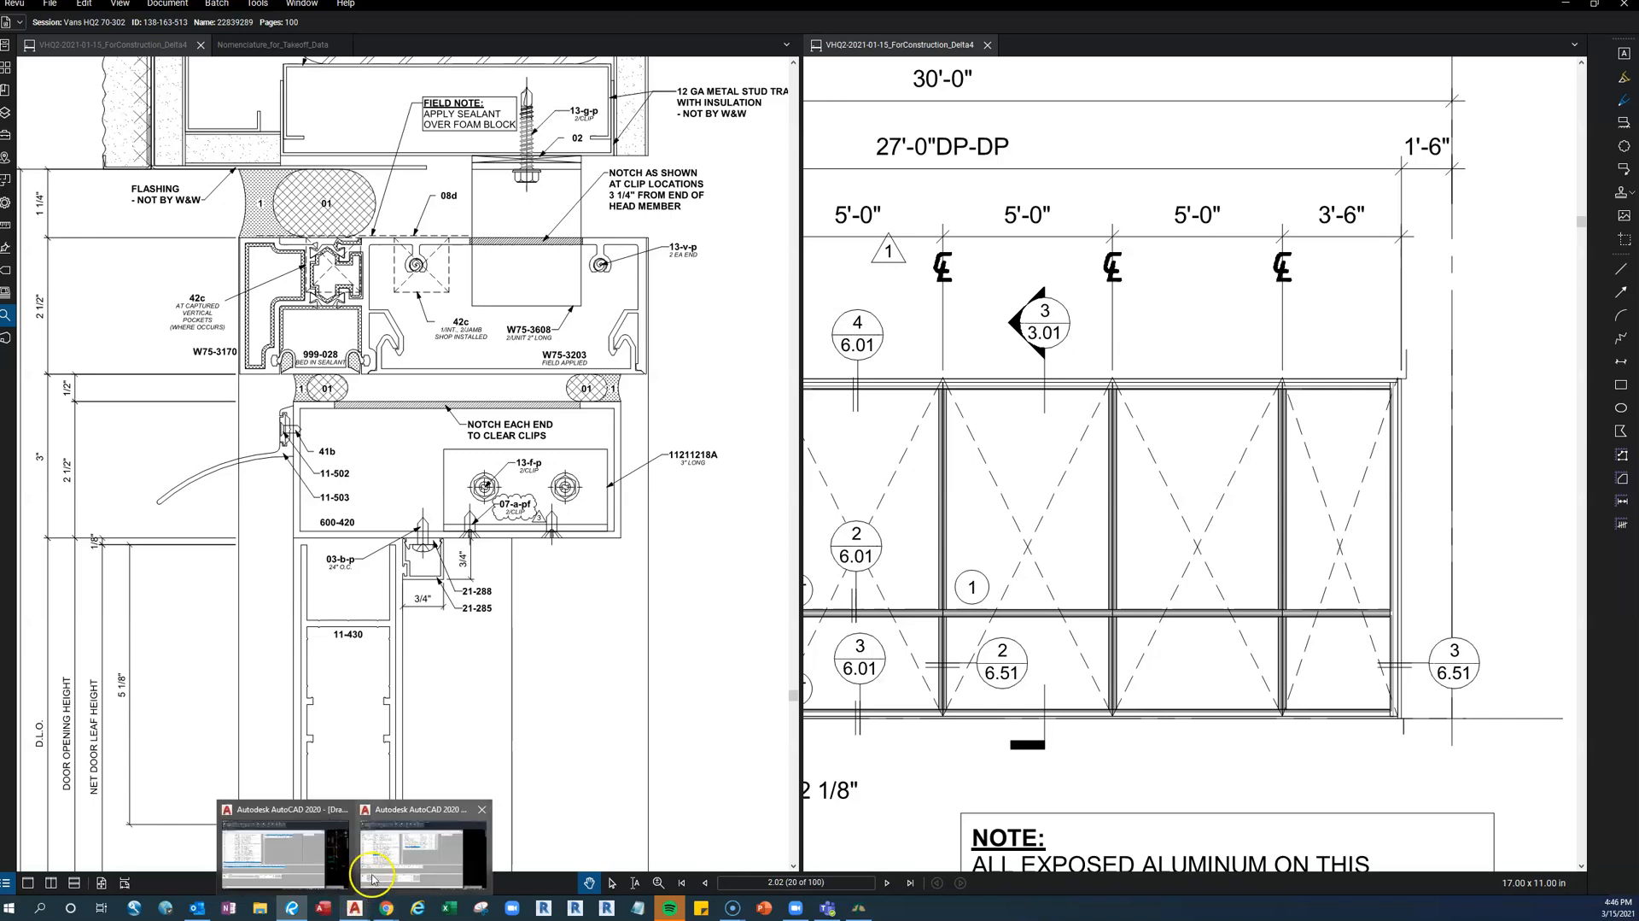
{"action": "left_click", "coordinate": [315, 867]}
{"action": "left_click", "coordinate": [62, 744]}
{"action": "type", "text": "08"}
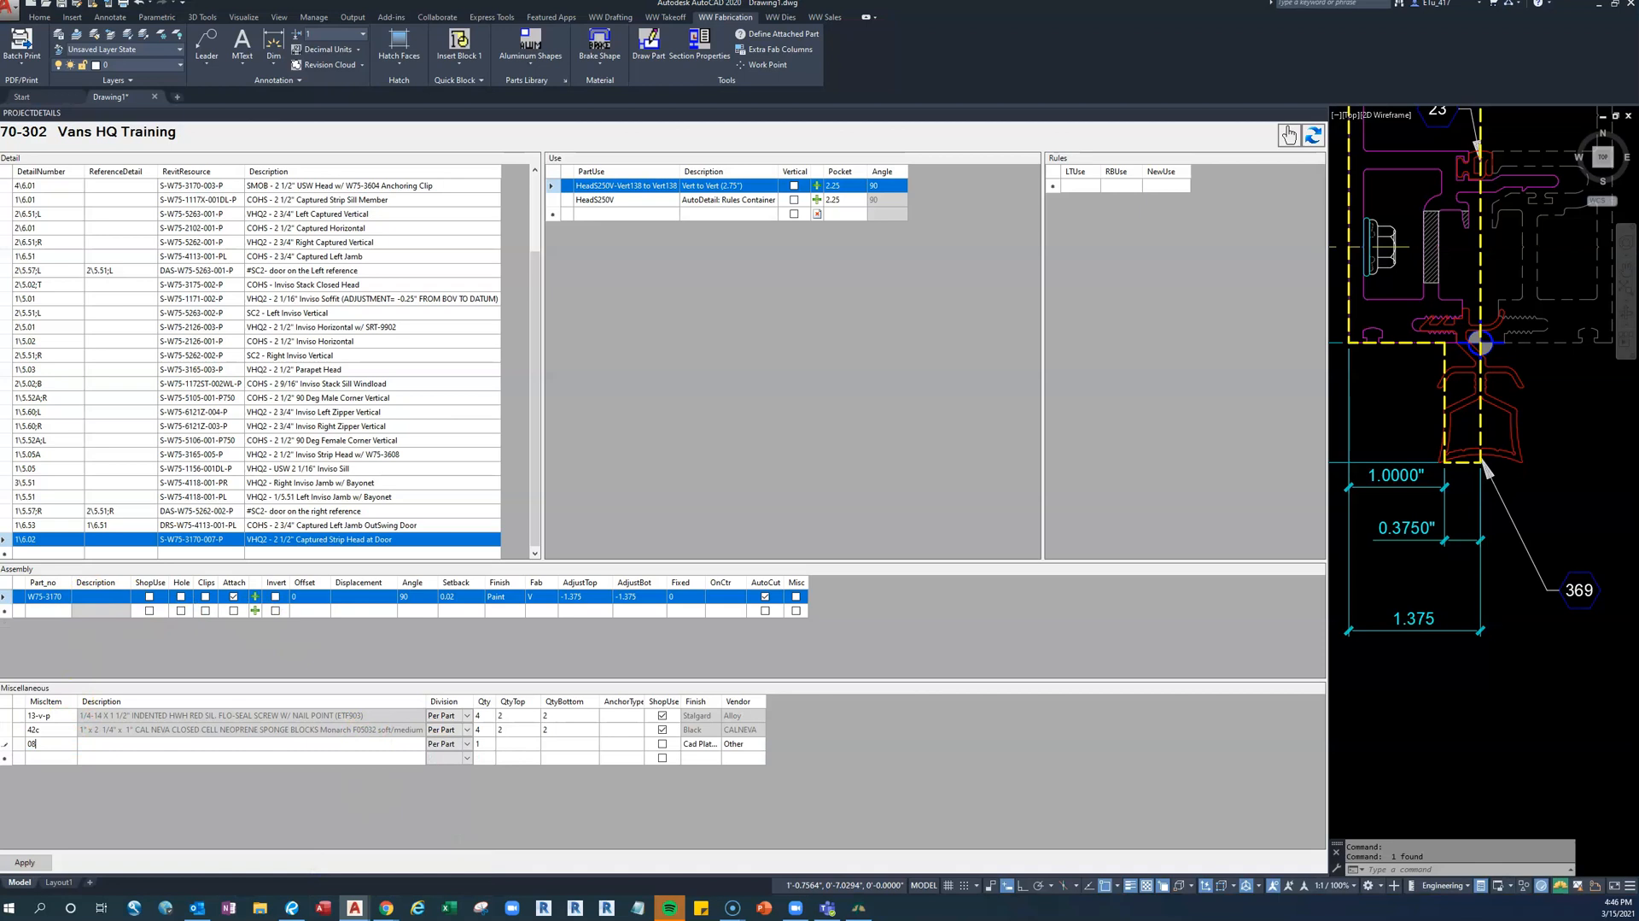
{"action": "type", "text": "d"}
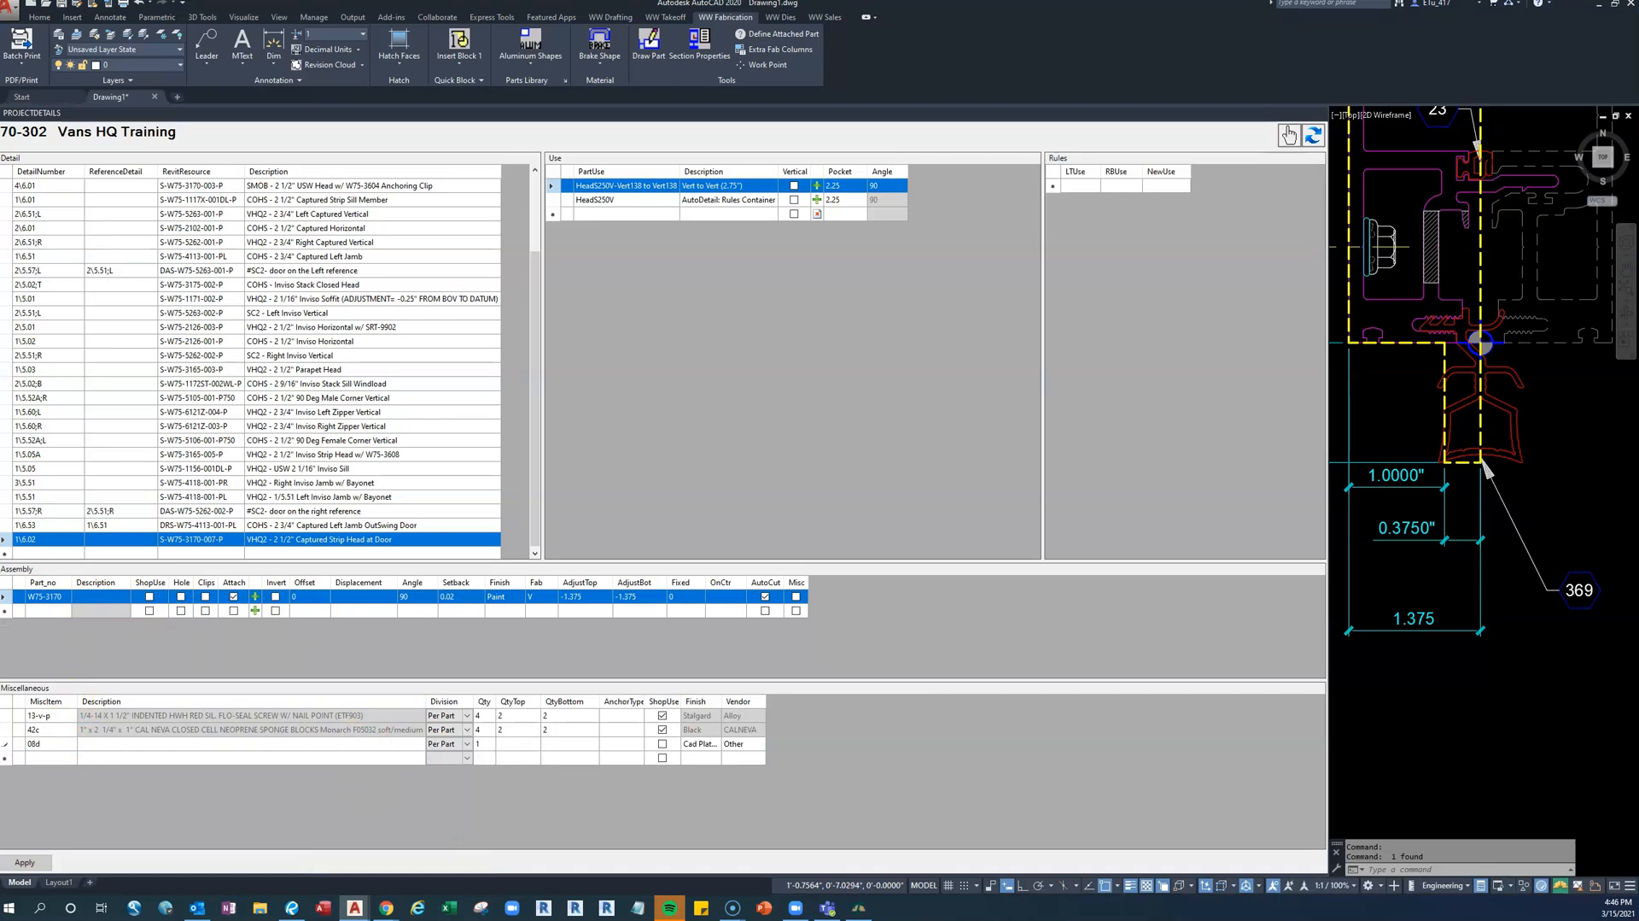
{"action": "left_click", "coordinate": [101, 746]}
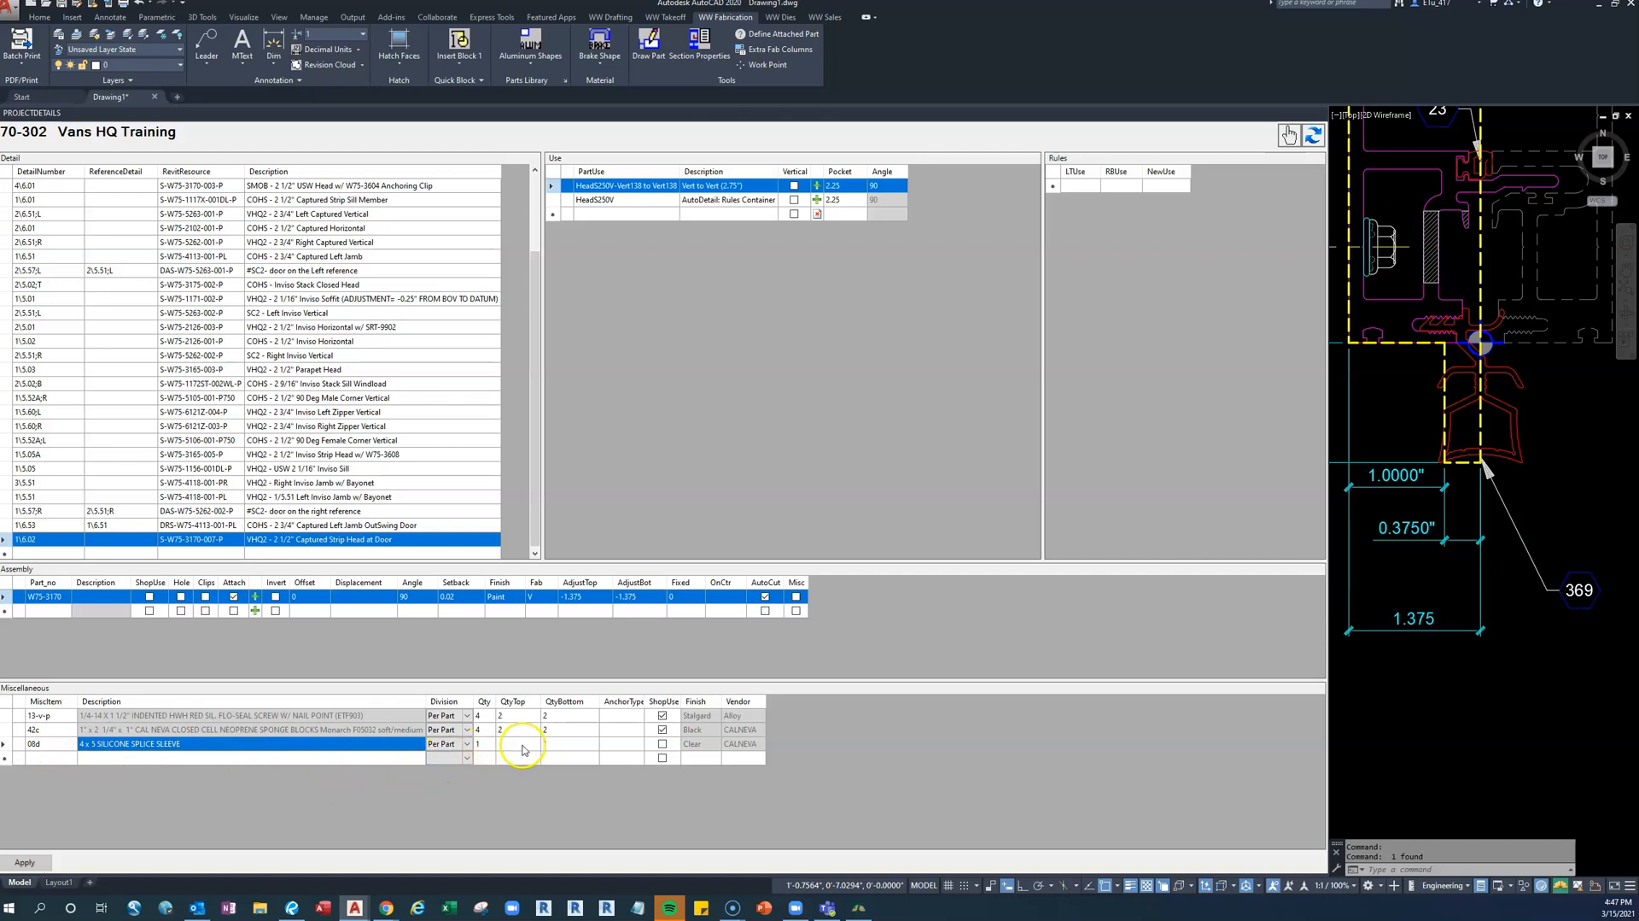
{"action": "left_click", "coordinate": [487, 745]}
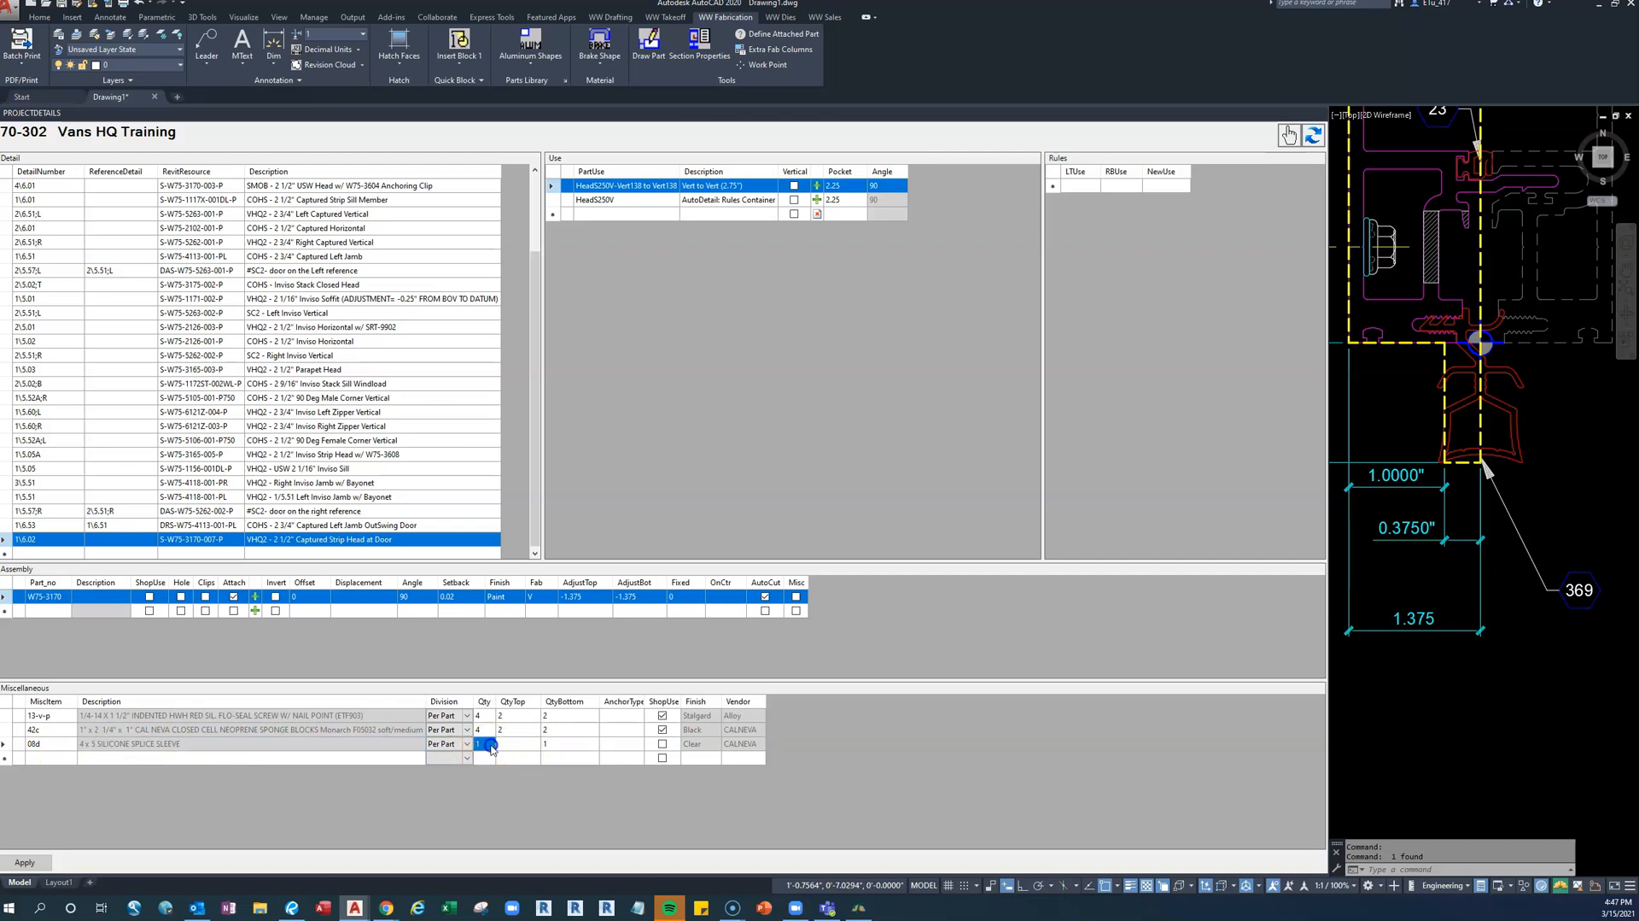
{"action": "left_click", "coordinate": [574, 744]}
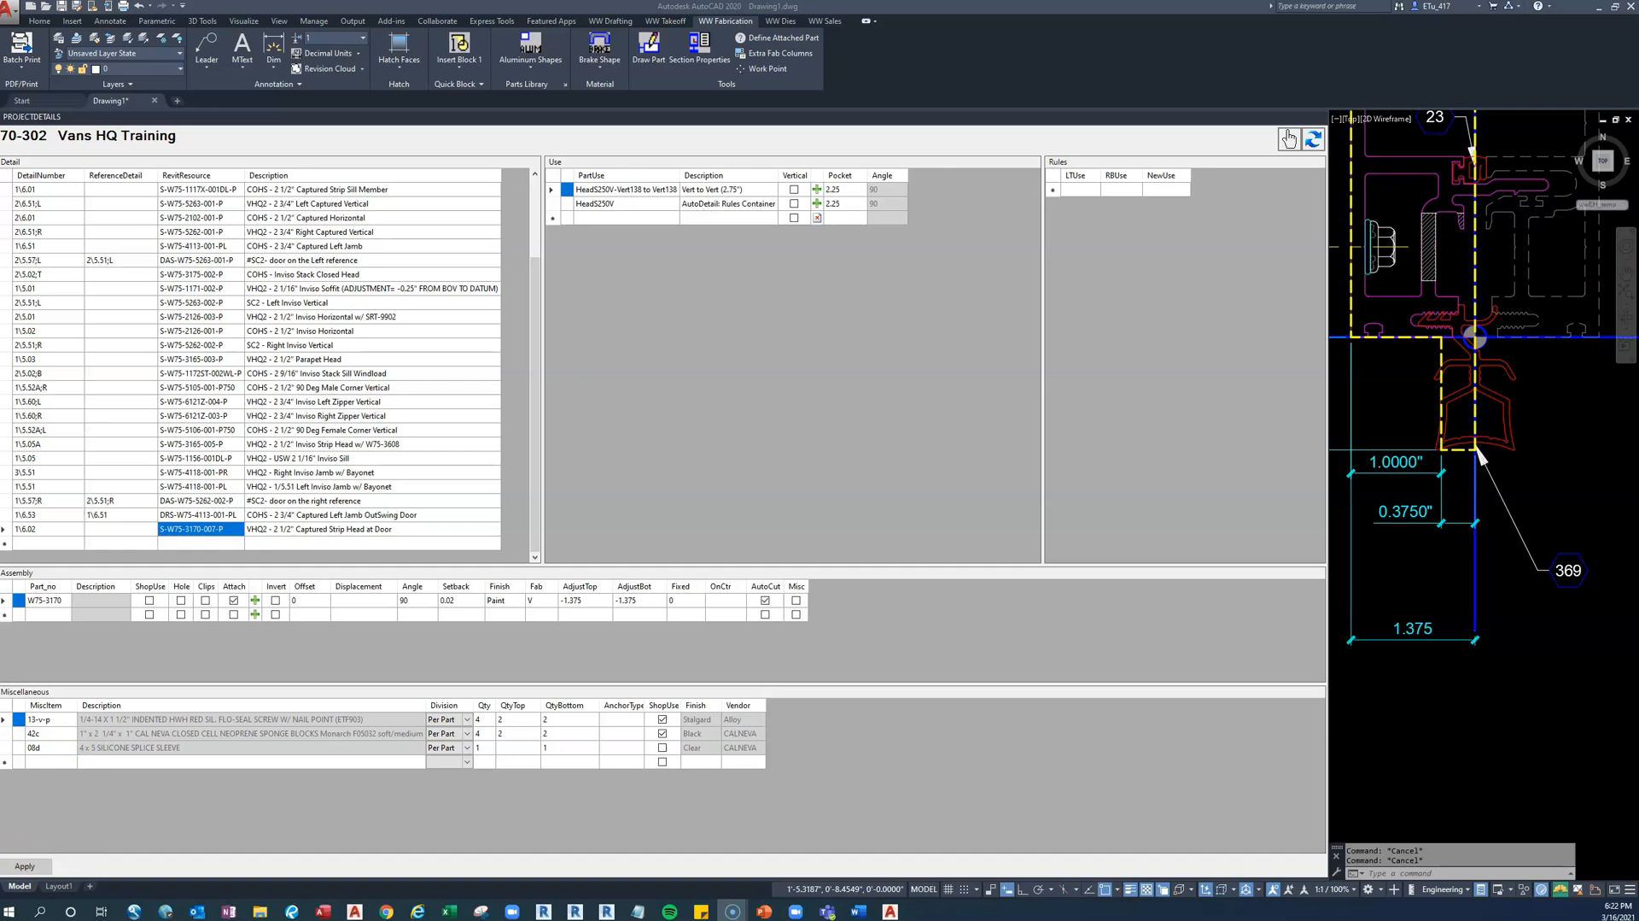
Switch to Revu to compare the door head detail on sheet 6.02 with the project data, returning to AutoCAD
{"action": "left_click", "coordinate": [293, 904]}
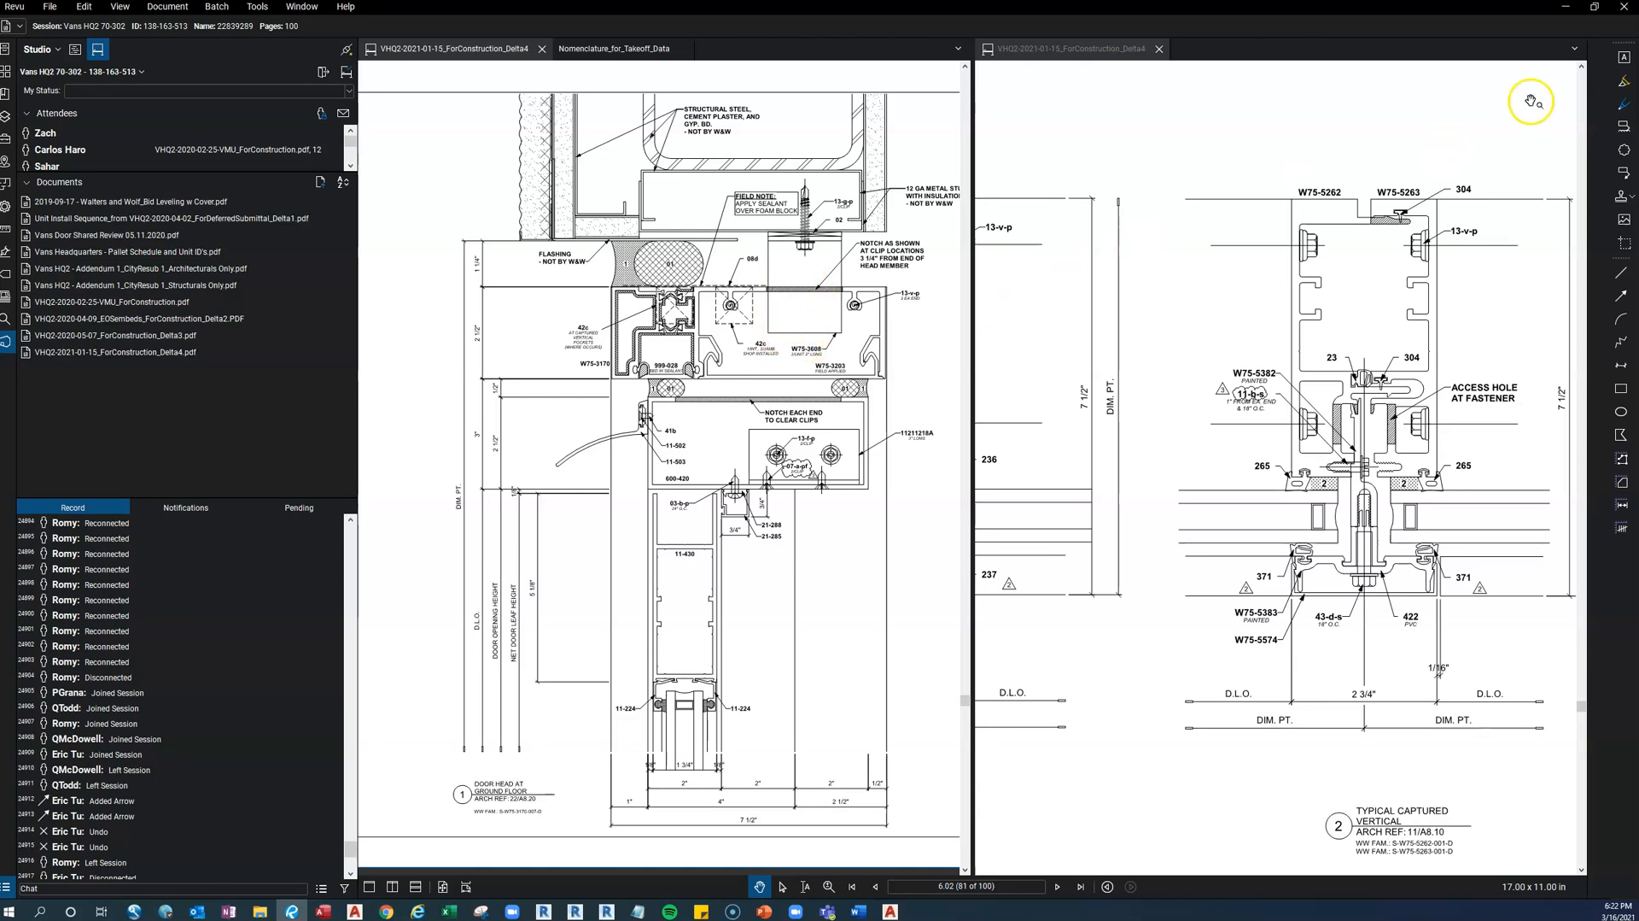
{"action": "left_click", "coordinate": [1567, 10]}
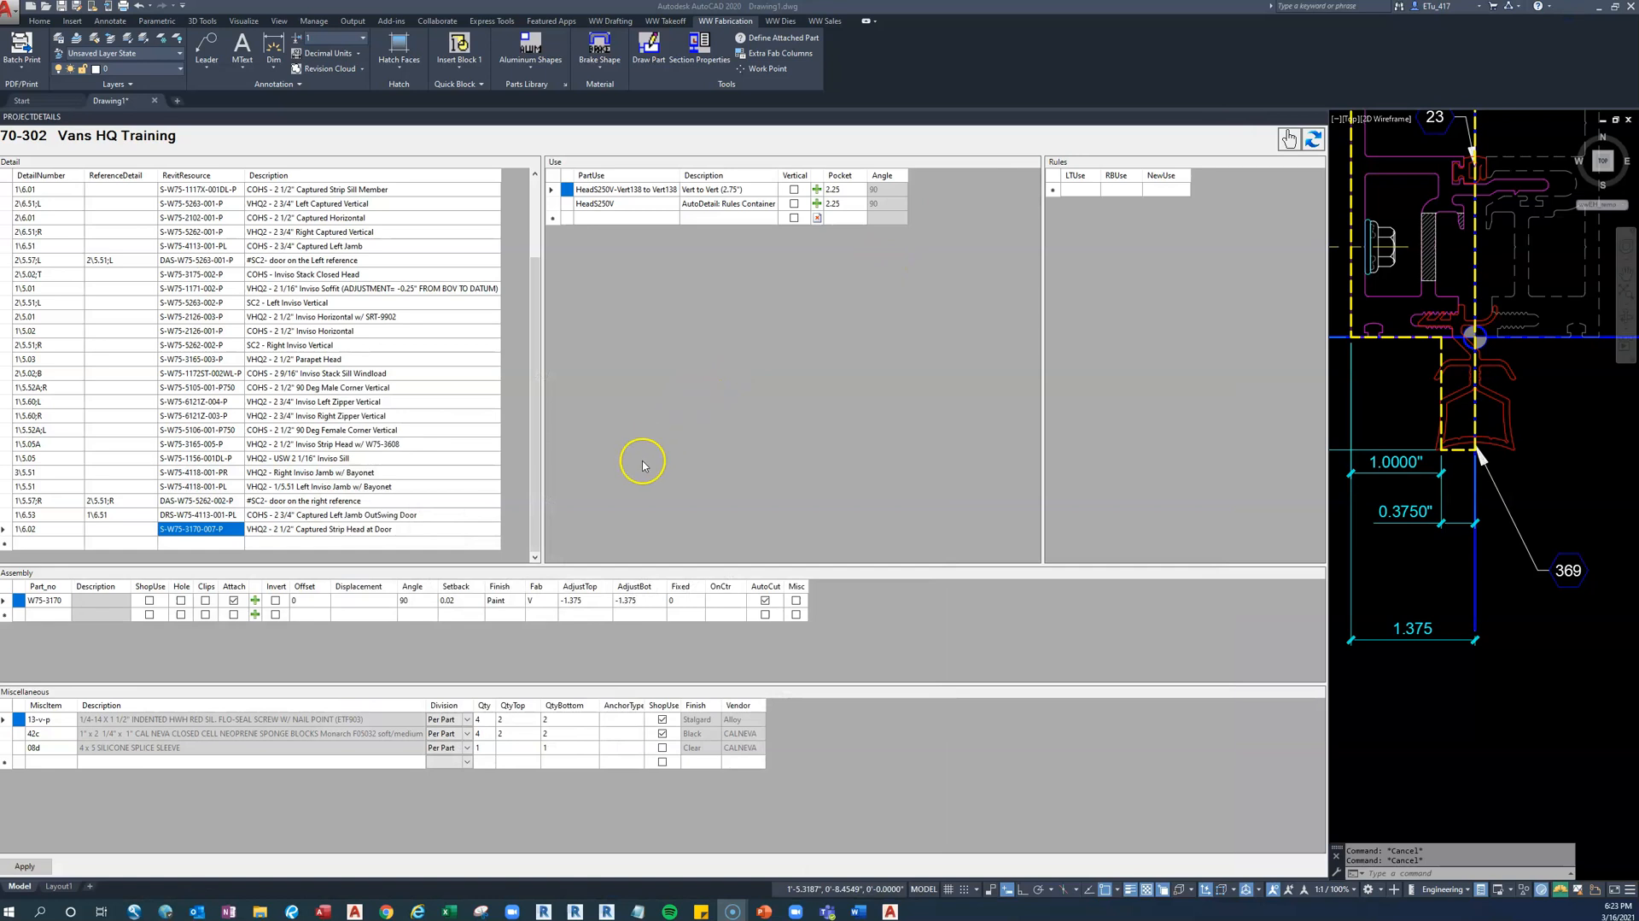
{"action": "left_click", "coordinate": [290, 911]}
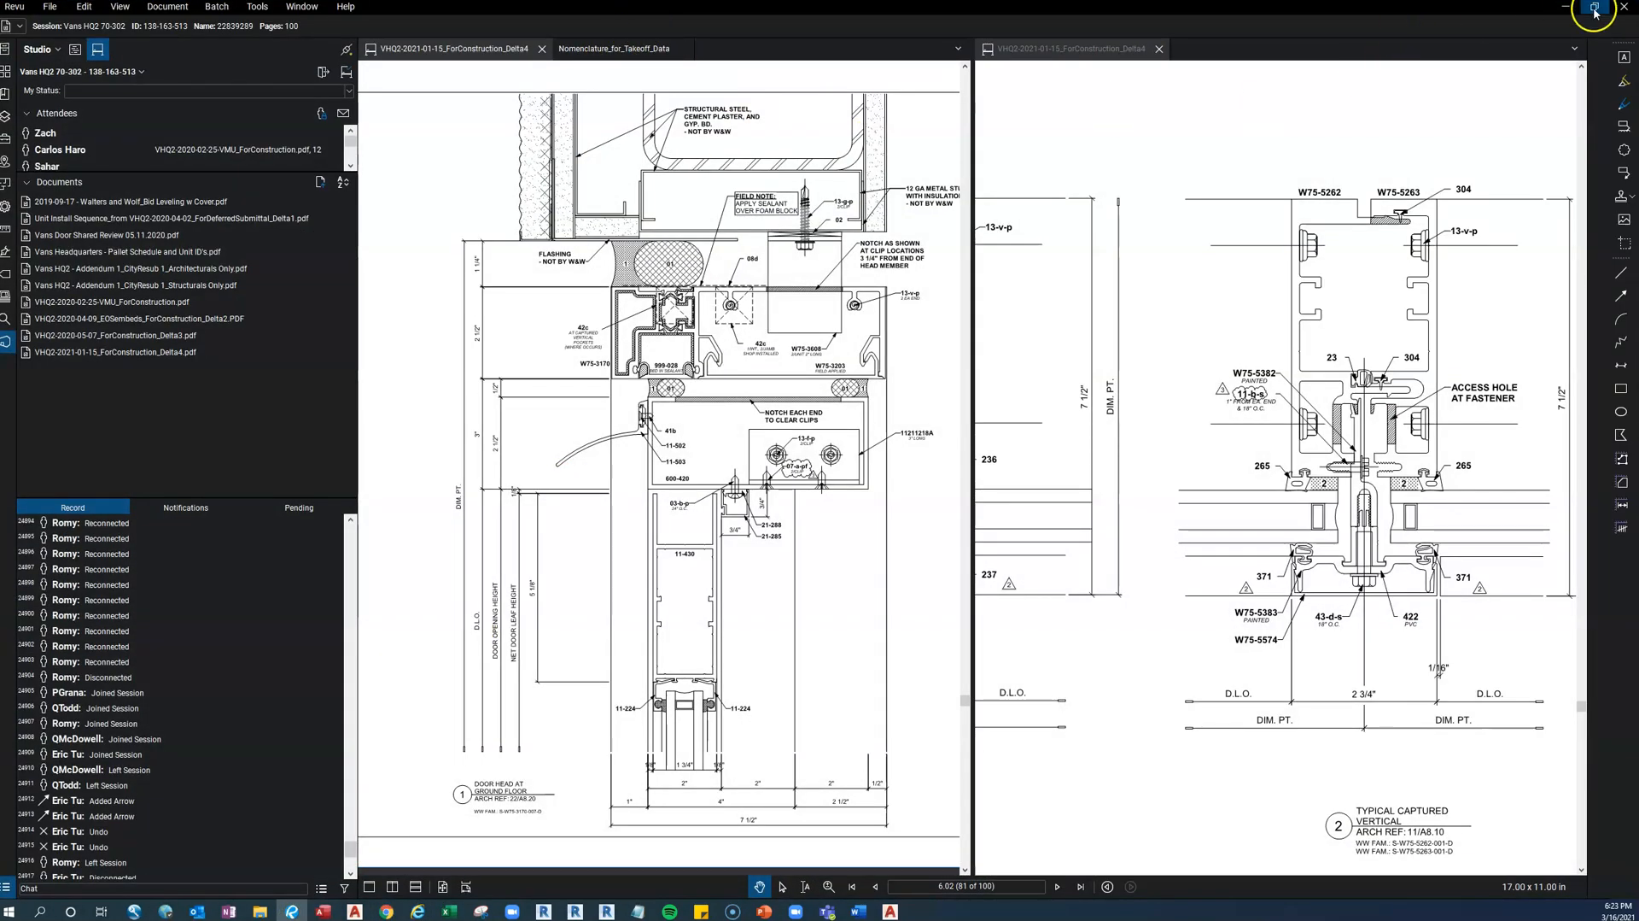
{"action": "left_click", "coordinate": [1568, 9]}
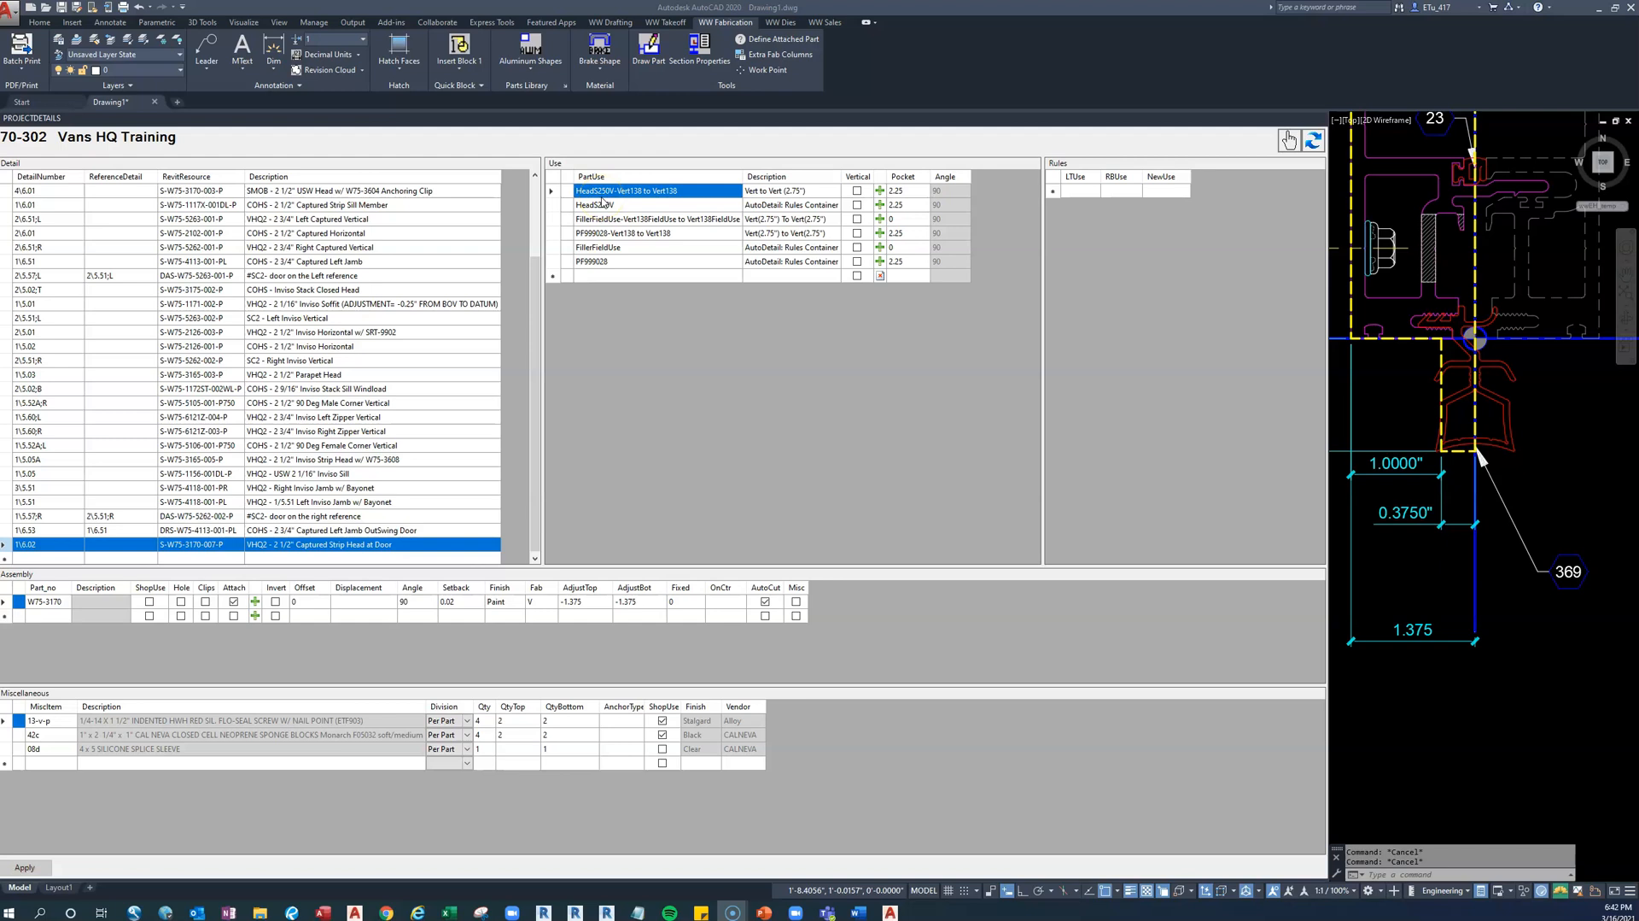
Select the FillerFieldUse vertical-to-vertical part use, and review the door head detail and Strip Head Filler naming rule in Revu
{"action": "left_click", "coordinate": [615, 231]}
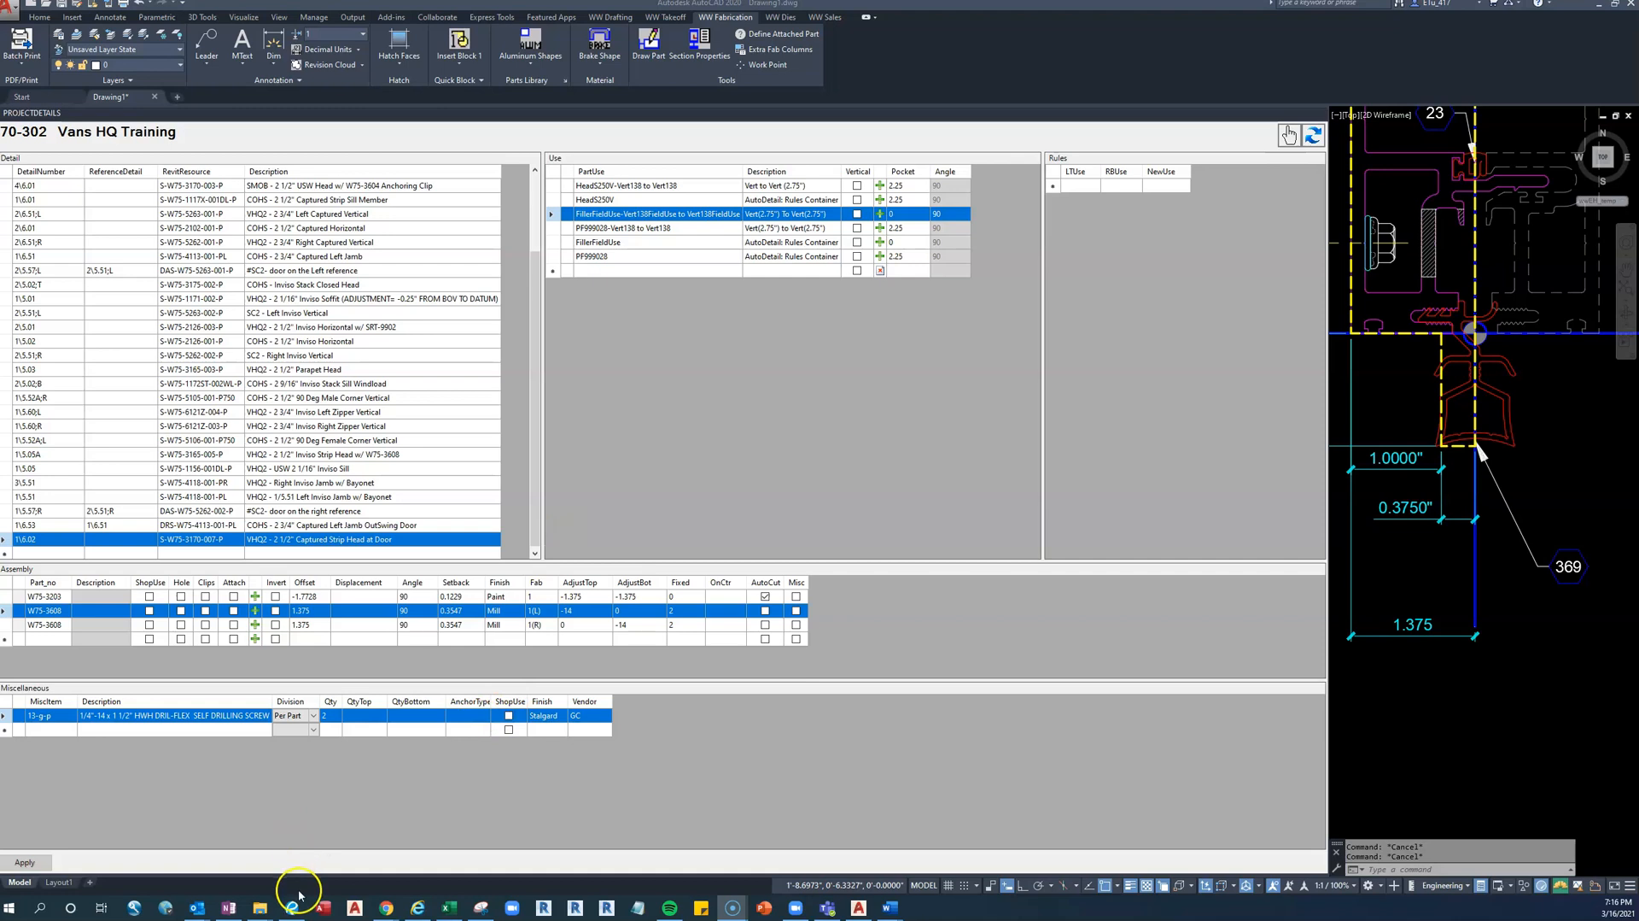
{"action": "mouse_move", "coordinate": [298, 901]}
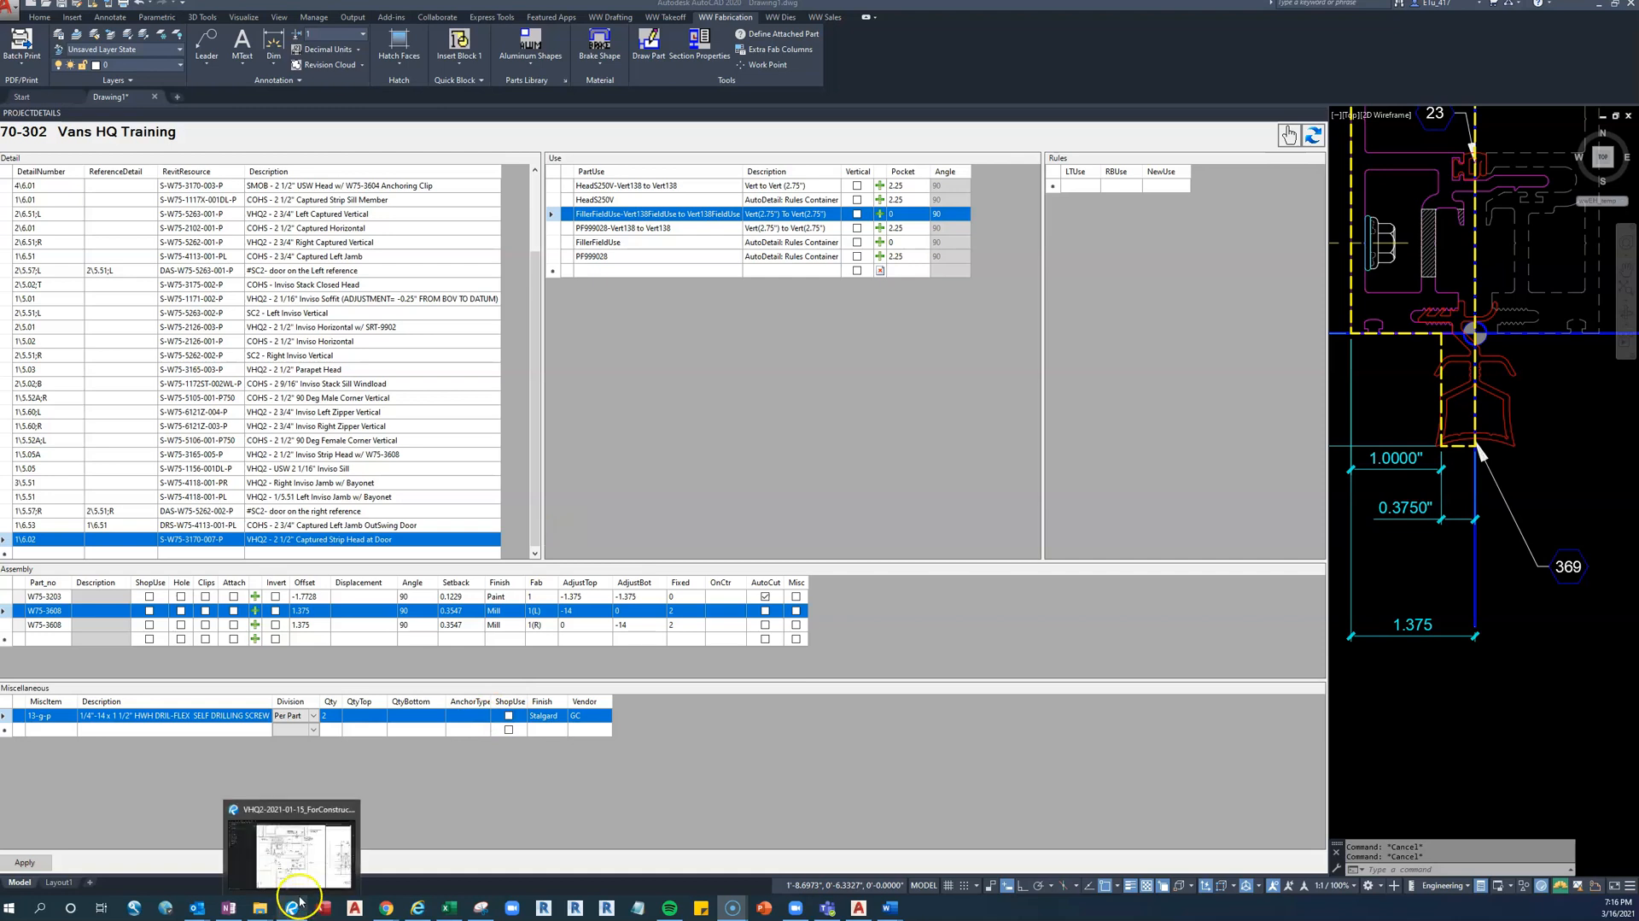
{"action": "left_click", "coordinate": [304, 864]}
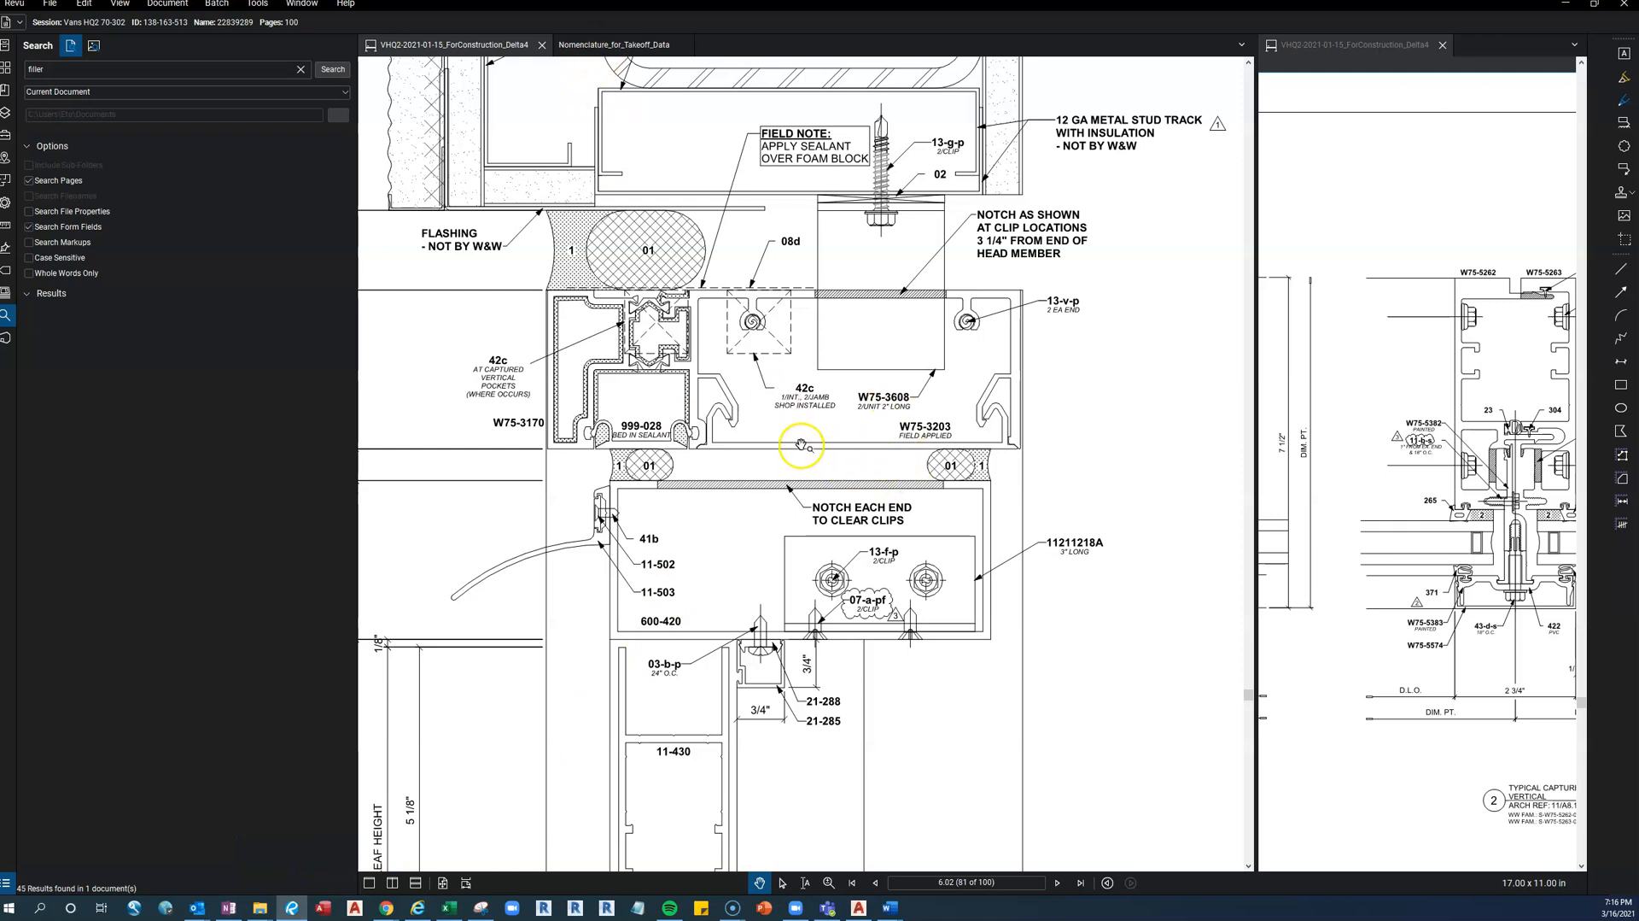
{"action": "left_click", "coordinate": [613, 46]}
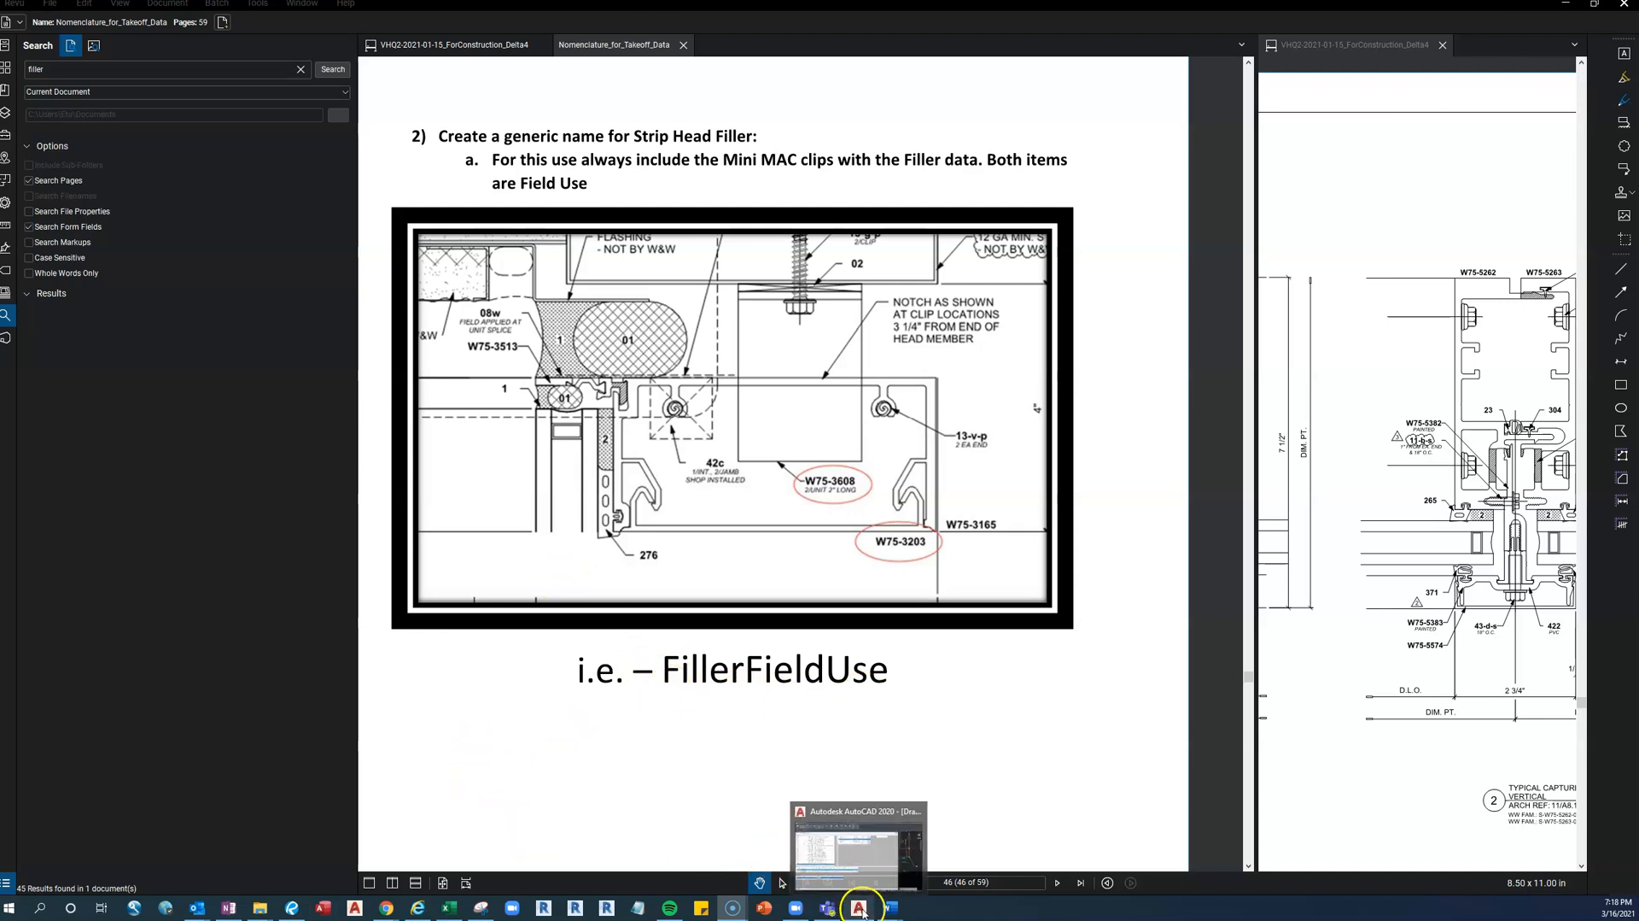
Return to AutoCAD and examine the name of the FillerFieldUse-Vert138FieldUse to Vert138FieldUse part use
{"action": "left_click", "coordinate": [862, 884]}
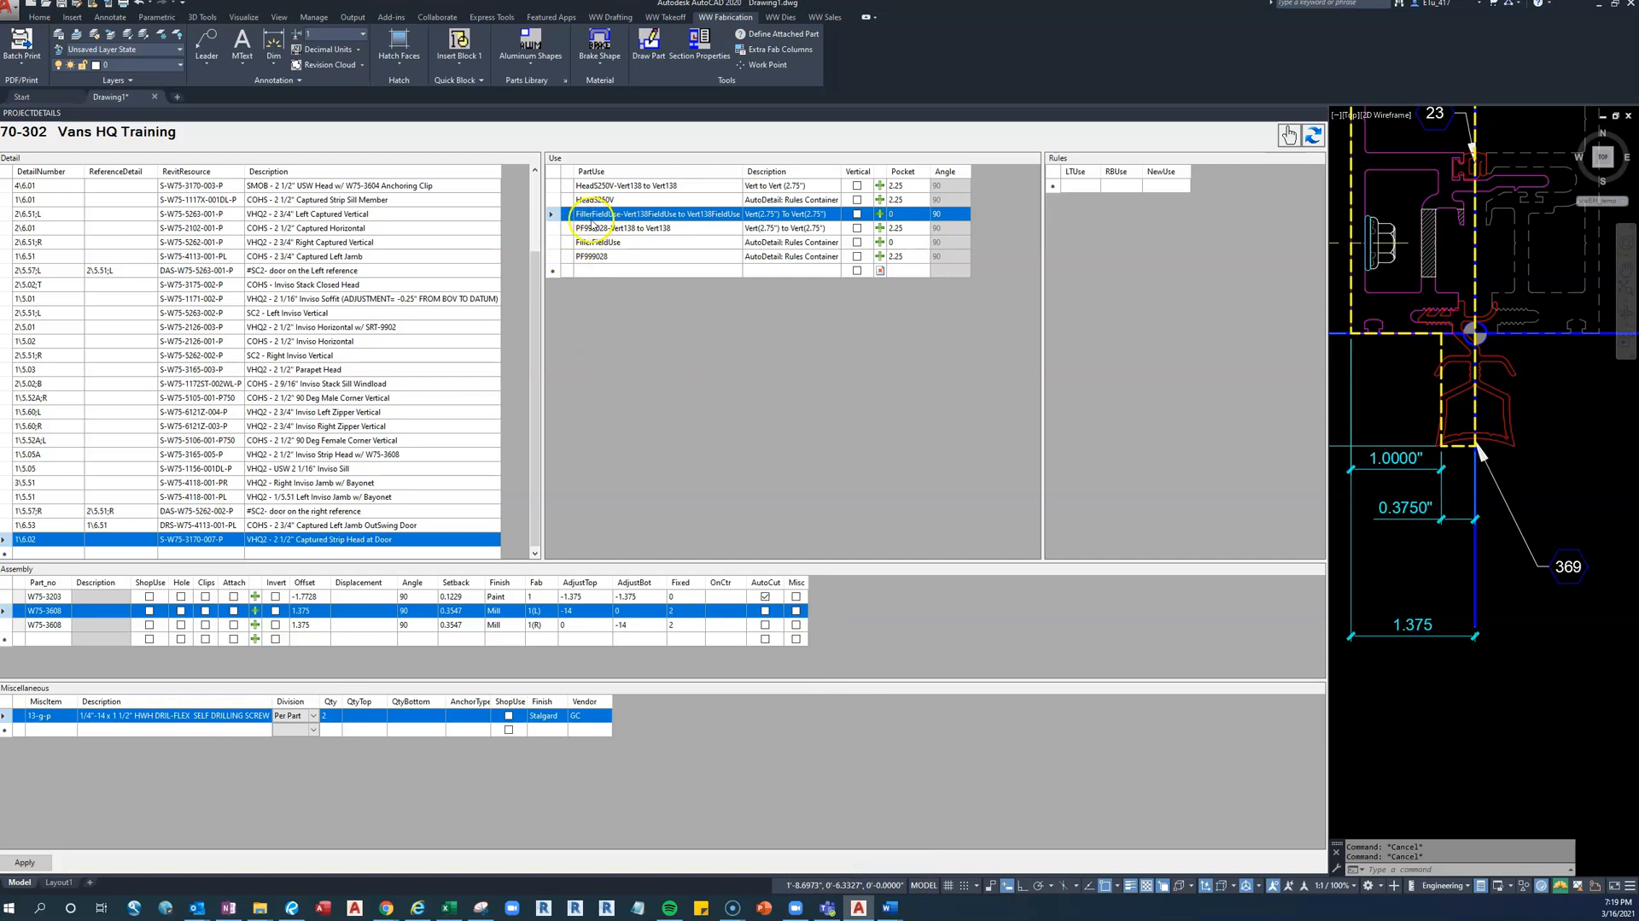
{"action": "left_click", "coordinate": [634, 219]}
{"action": "left_click", "coordinate": [630, 219]}
{"action": "left_click", "coordinate": [646, 221]}
{"action": "left_click", "coordinate": [635, 219]}
{"action": "left_click", "coordinate": [687, 217]}
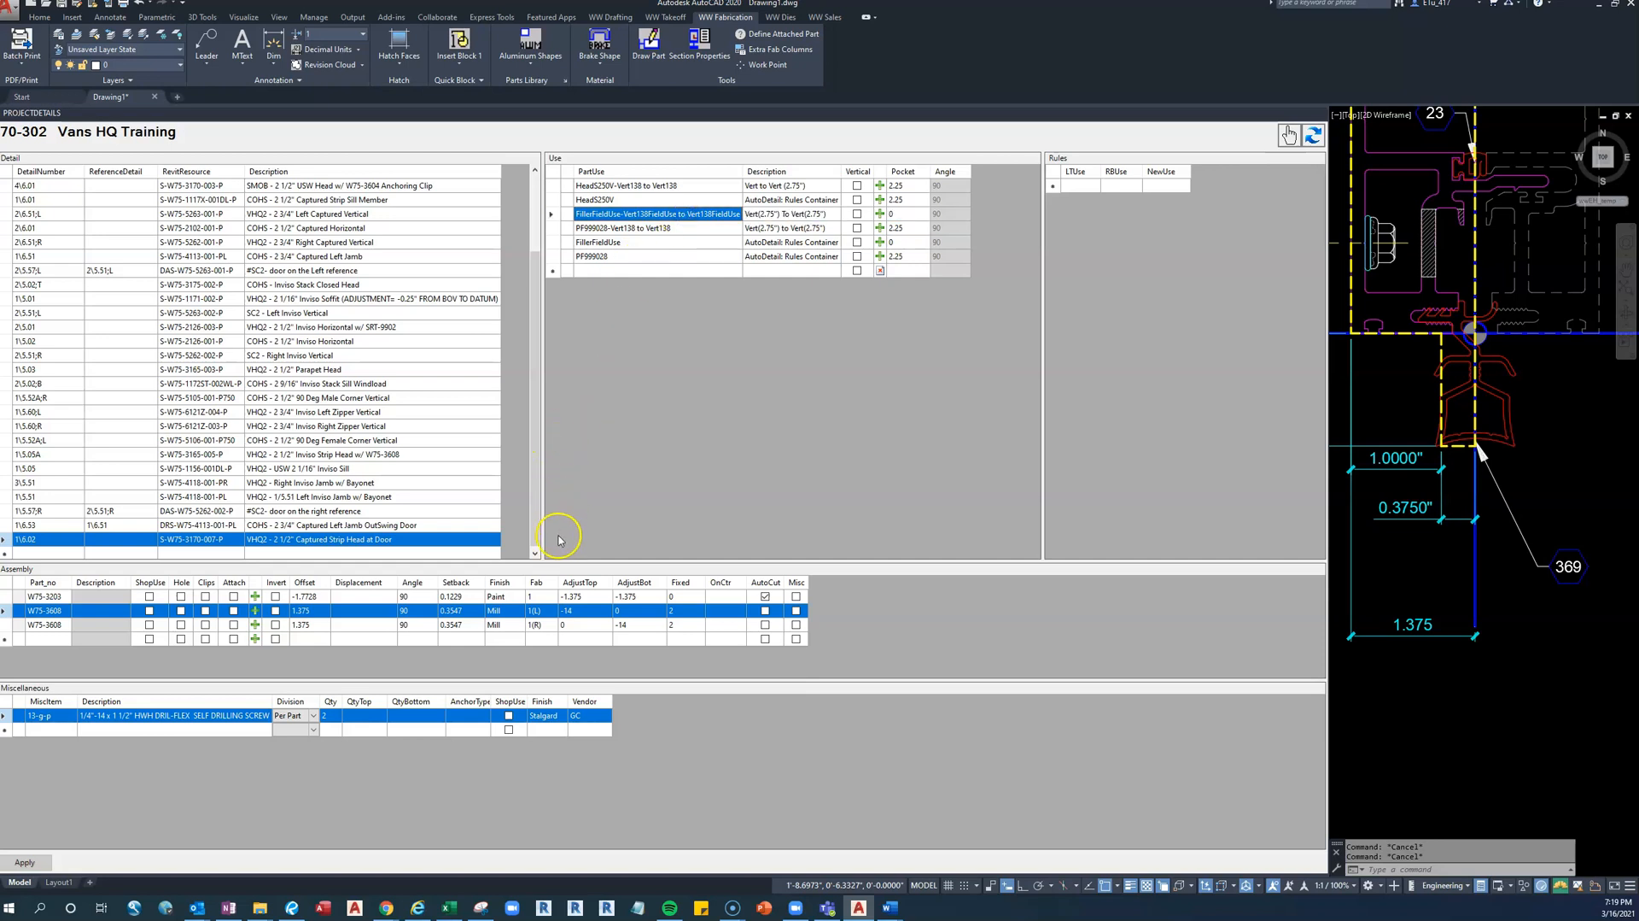
Examine the filler use's W75-3203 and first W75-3608 assembly rows, including the clip's AdjustTop value
{"action": "left_click", "coordinate": [45, 597]}
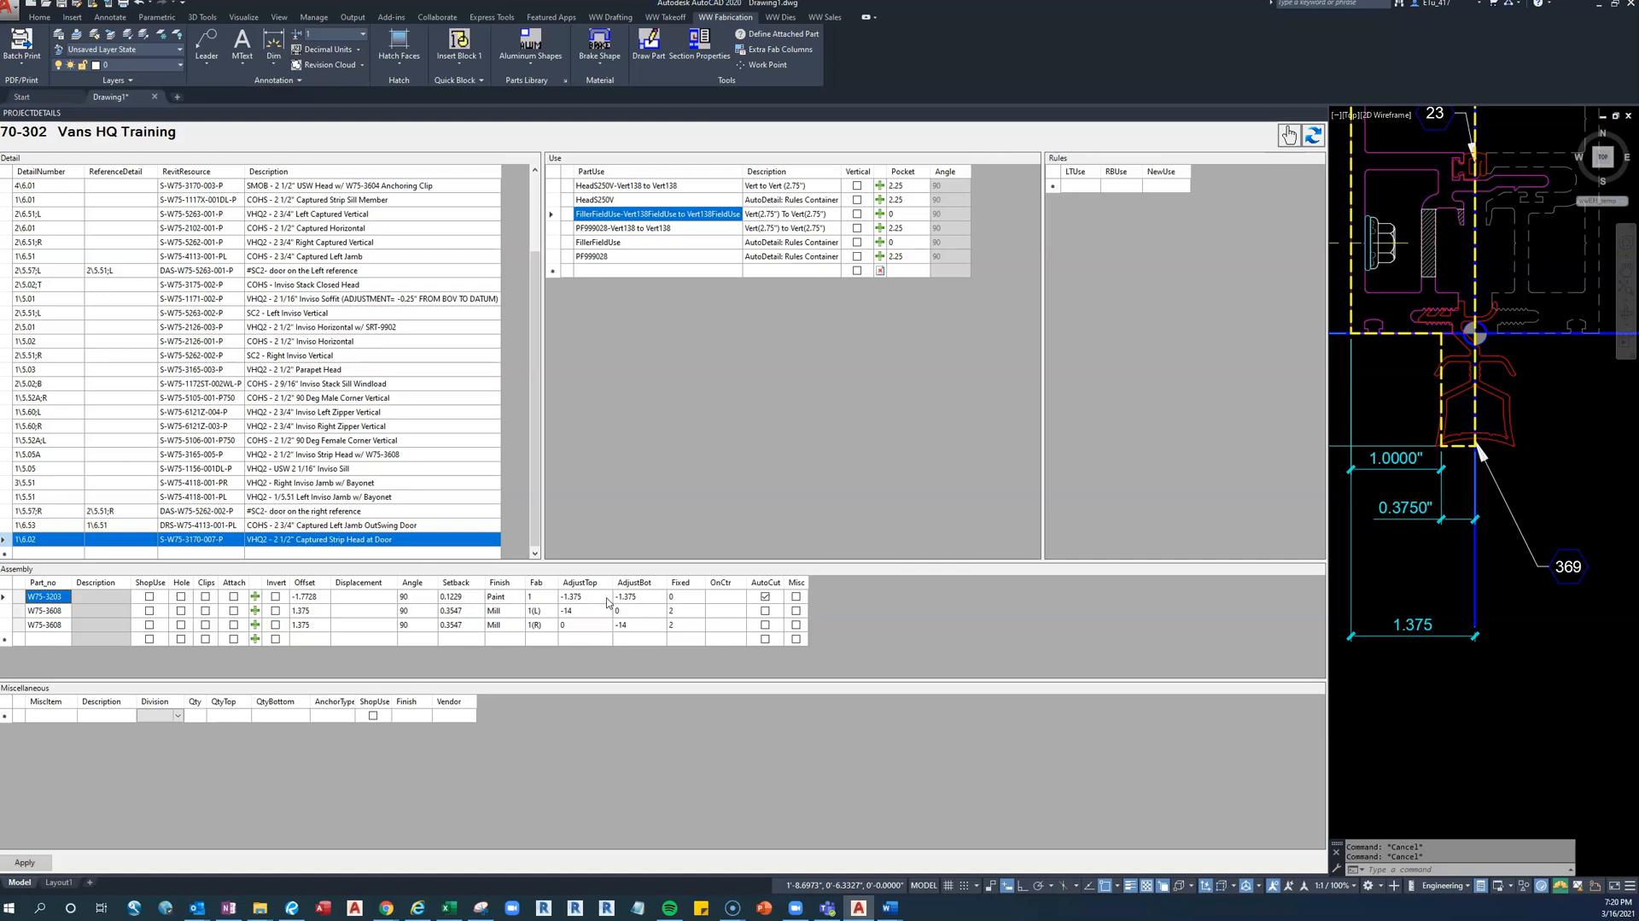
{"action": "left_click", "coordinate": [55, 612]}
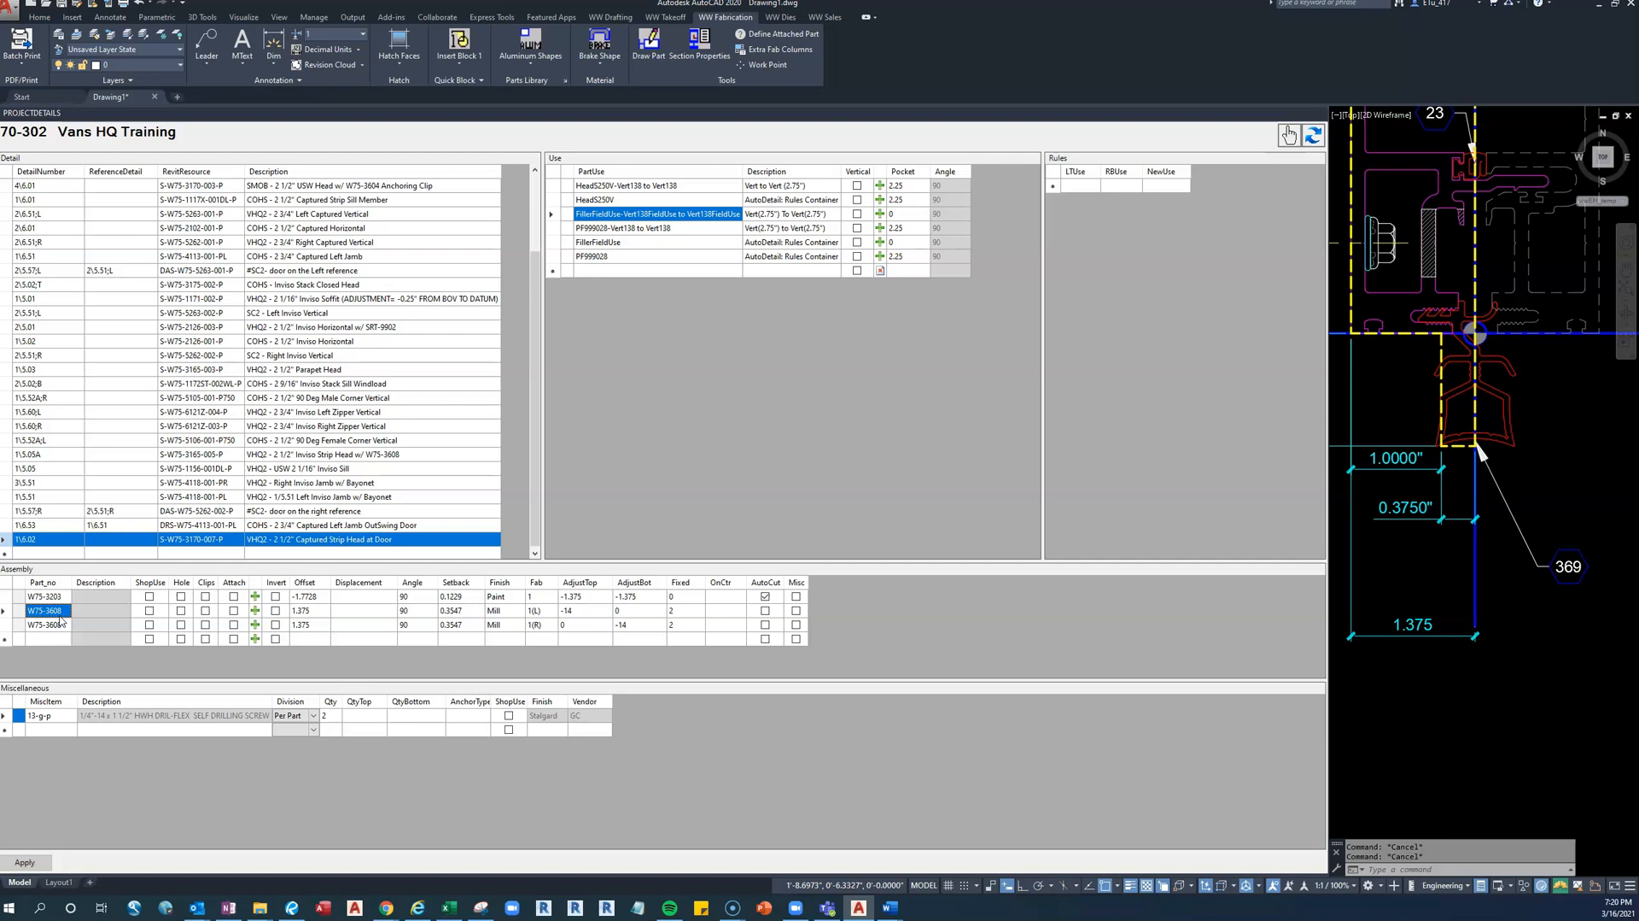
{"action": "left_click", "coordinate": [45, 613]}
{"action": "left_click", "coordinate": [589, 614]}
{"action": "left_click", "coordinate": [573, 614]}
Check the W75-3608 clip note in the door head detail in Revu, returning to the AutoCAD project details
{"action": "left_click", "coordinate": [292, 907]}
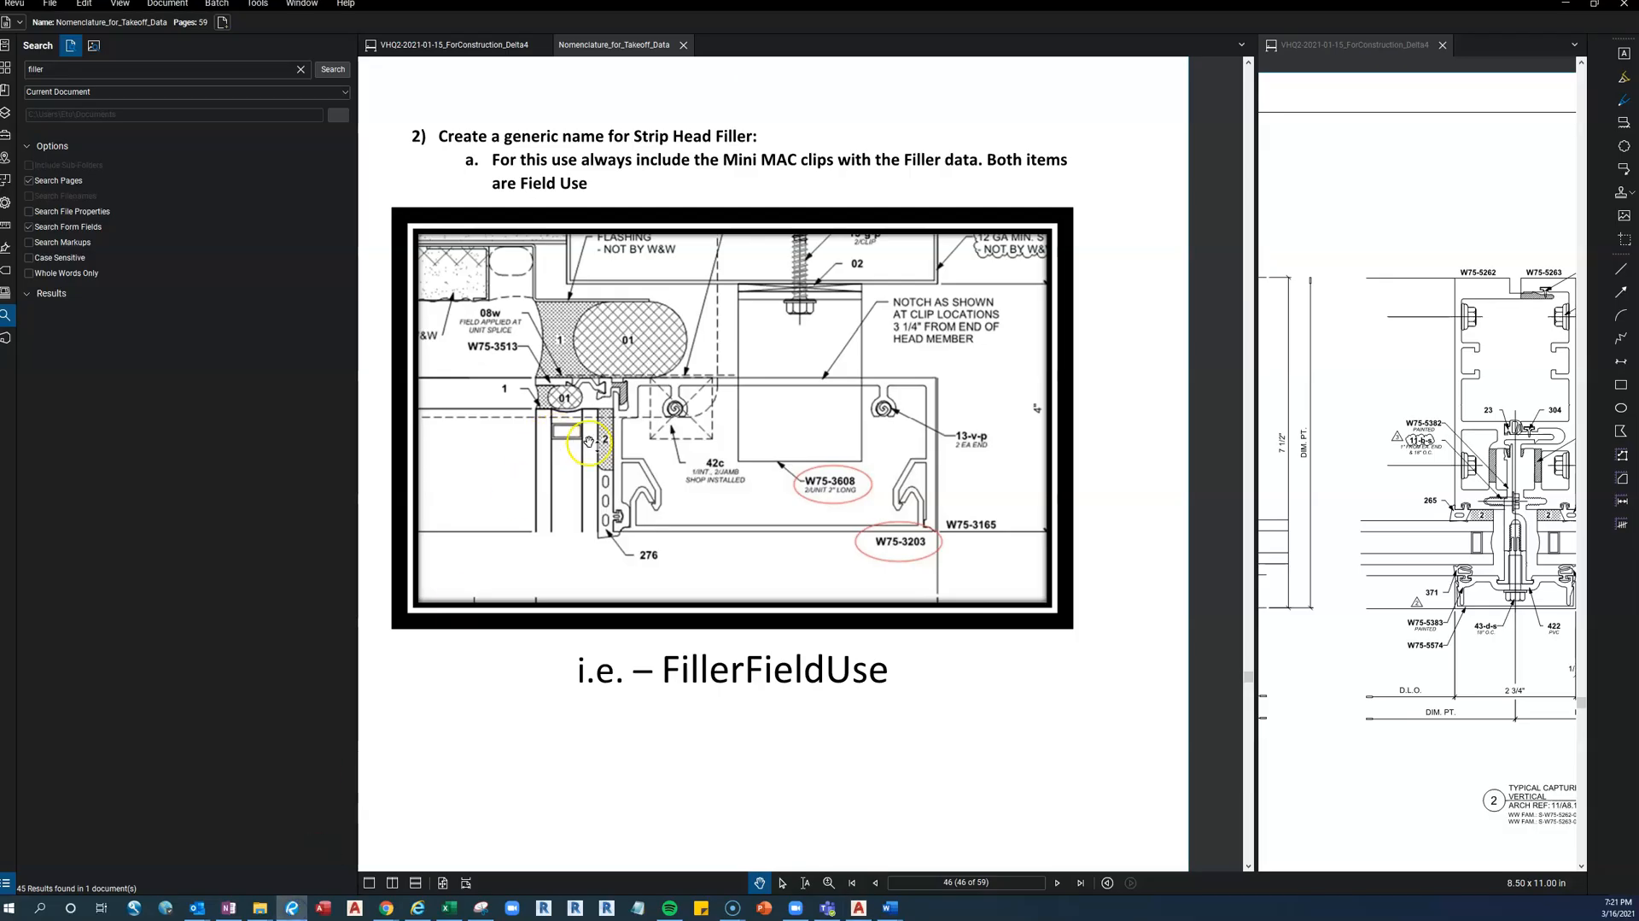
{"action": "left_click", "coordinate": [523, 48]}
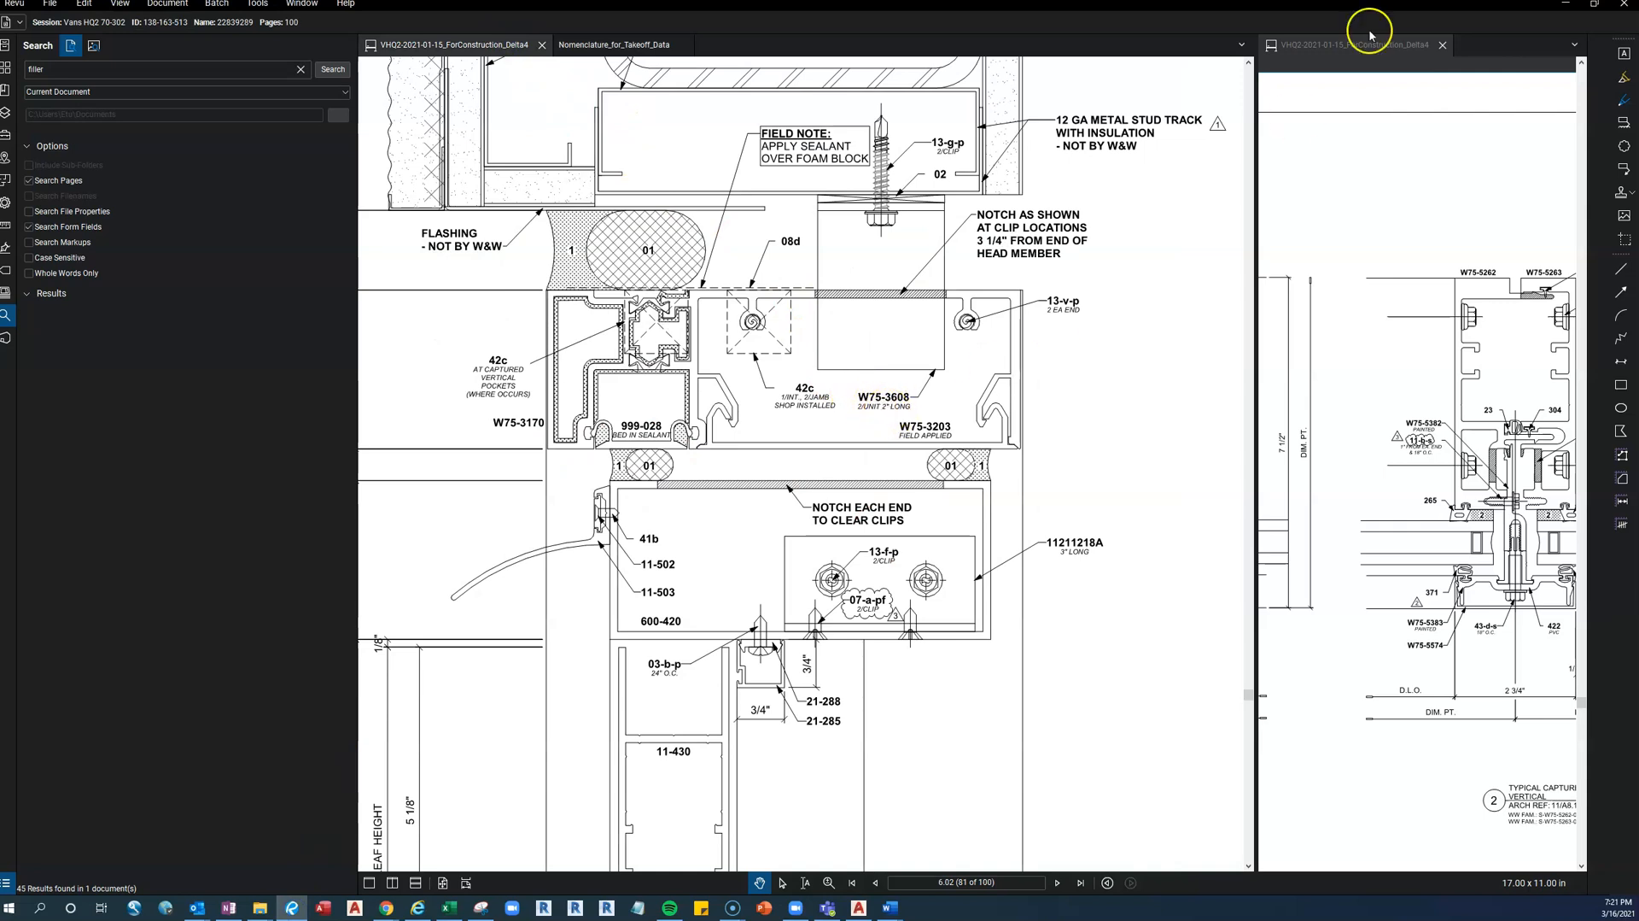
{"action": "left_click", "coordinate": [1570, 11]}
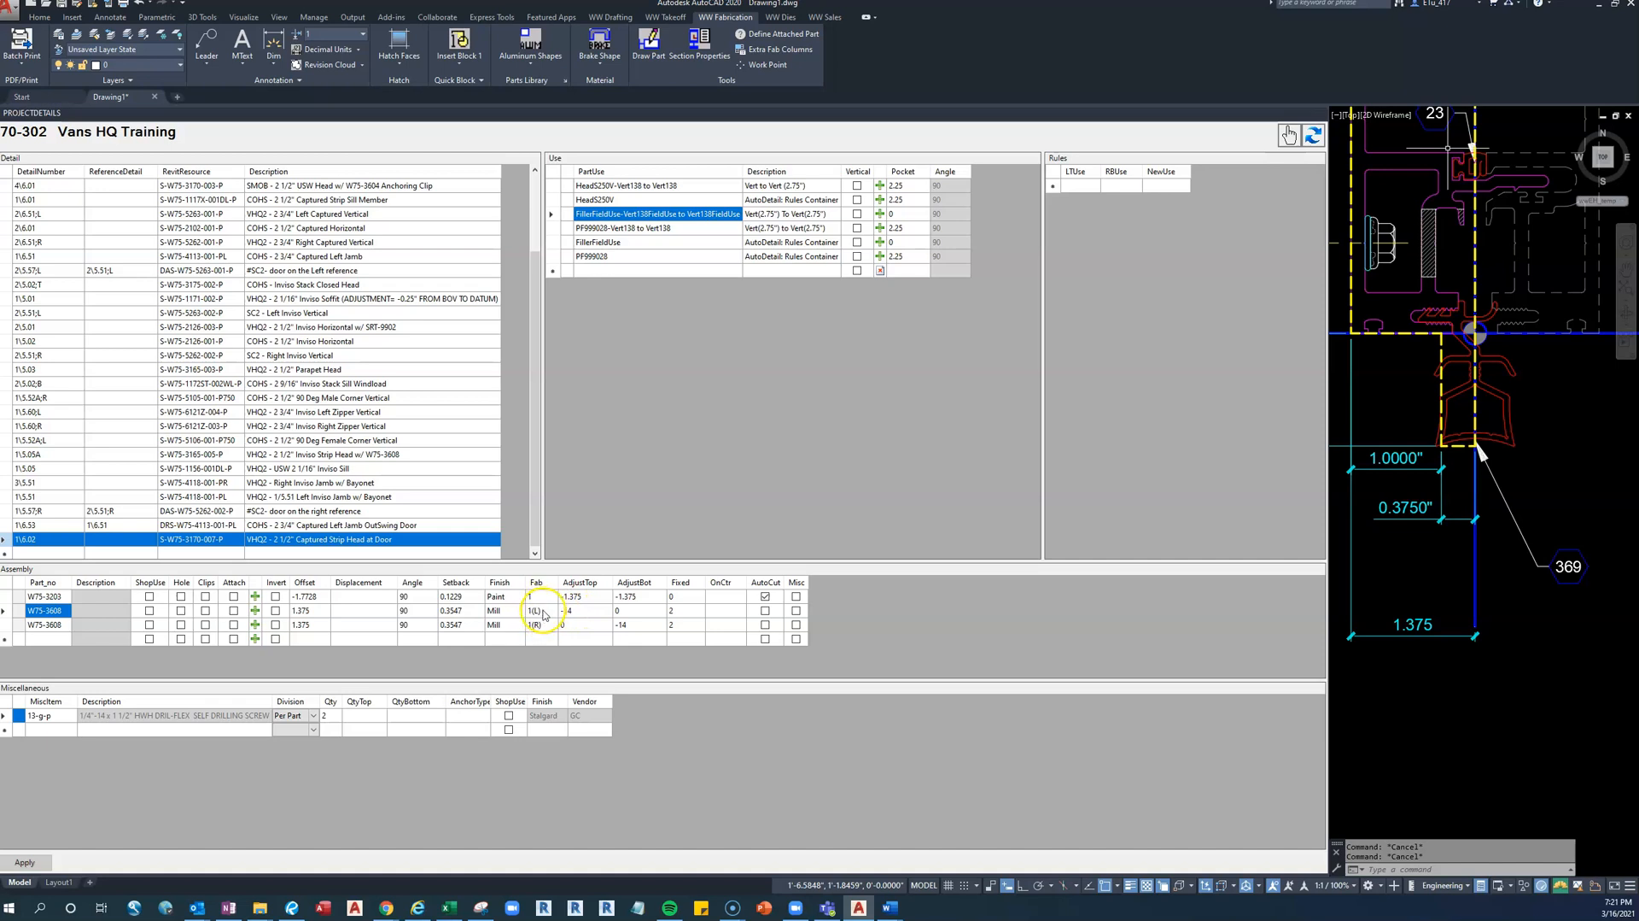
Examine both W75-3608 assembly rows and miscellaneous item 13-g-p, checking the fastener's callout in Revu before returning to AutoCAD
{"action": "left_click", "coordinate": [60, 627]}
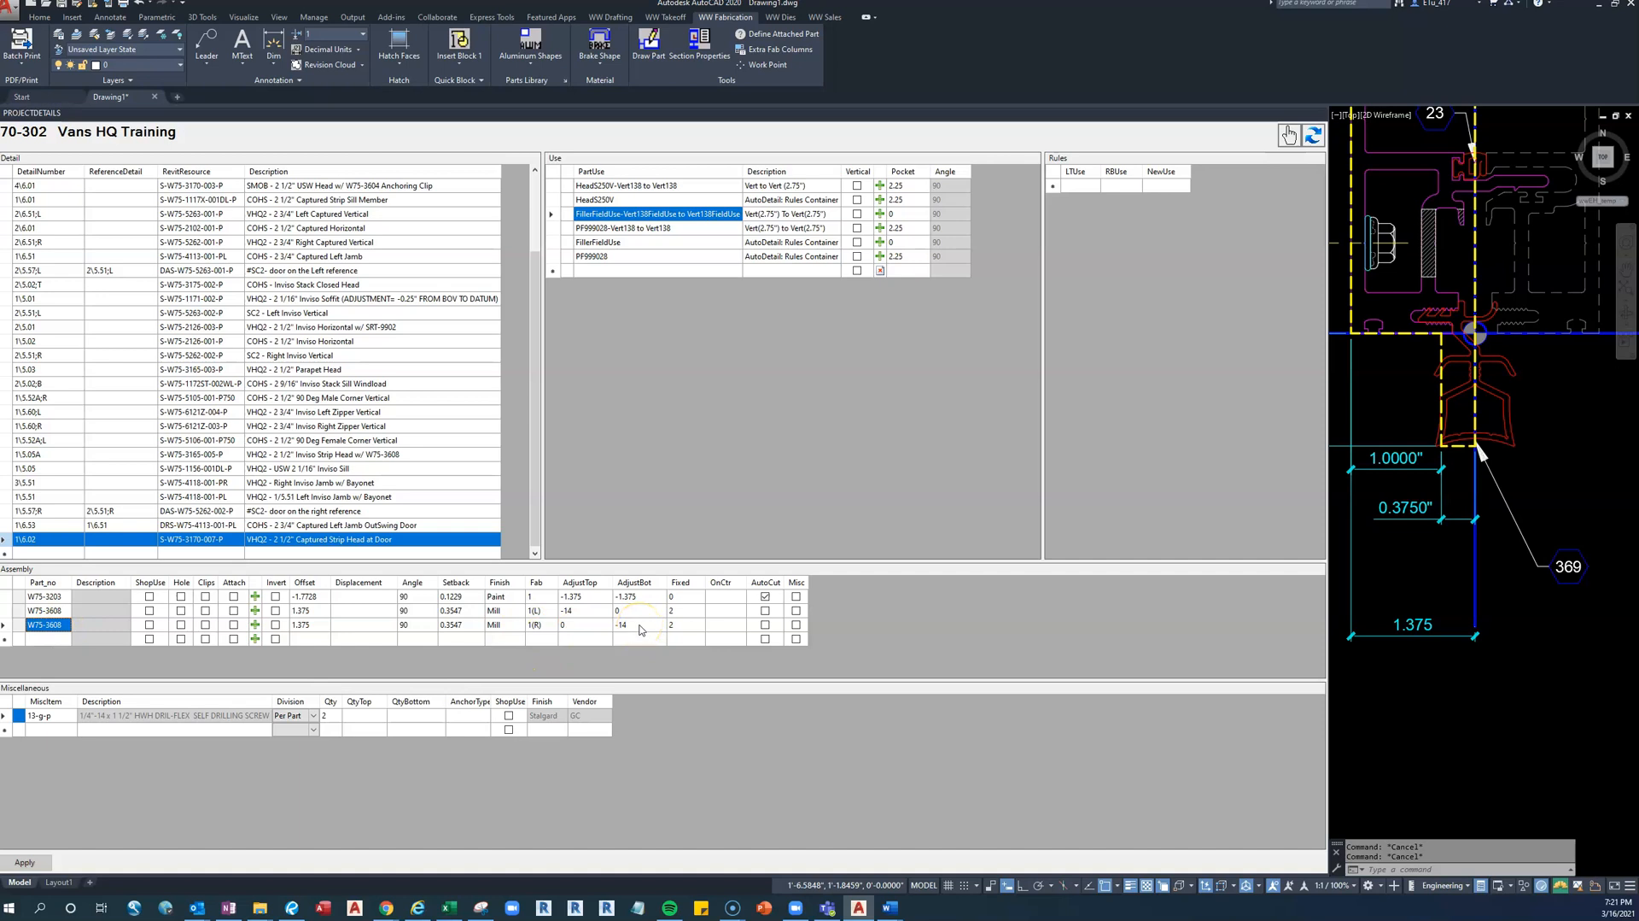
{"action": "left_click", "coordinate": [53, 612]}
{"action": "left_click", "coordinate": [50, 718]}
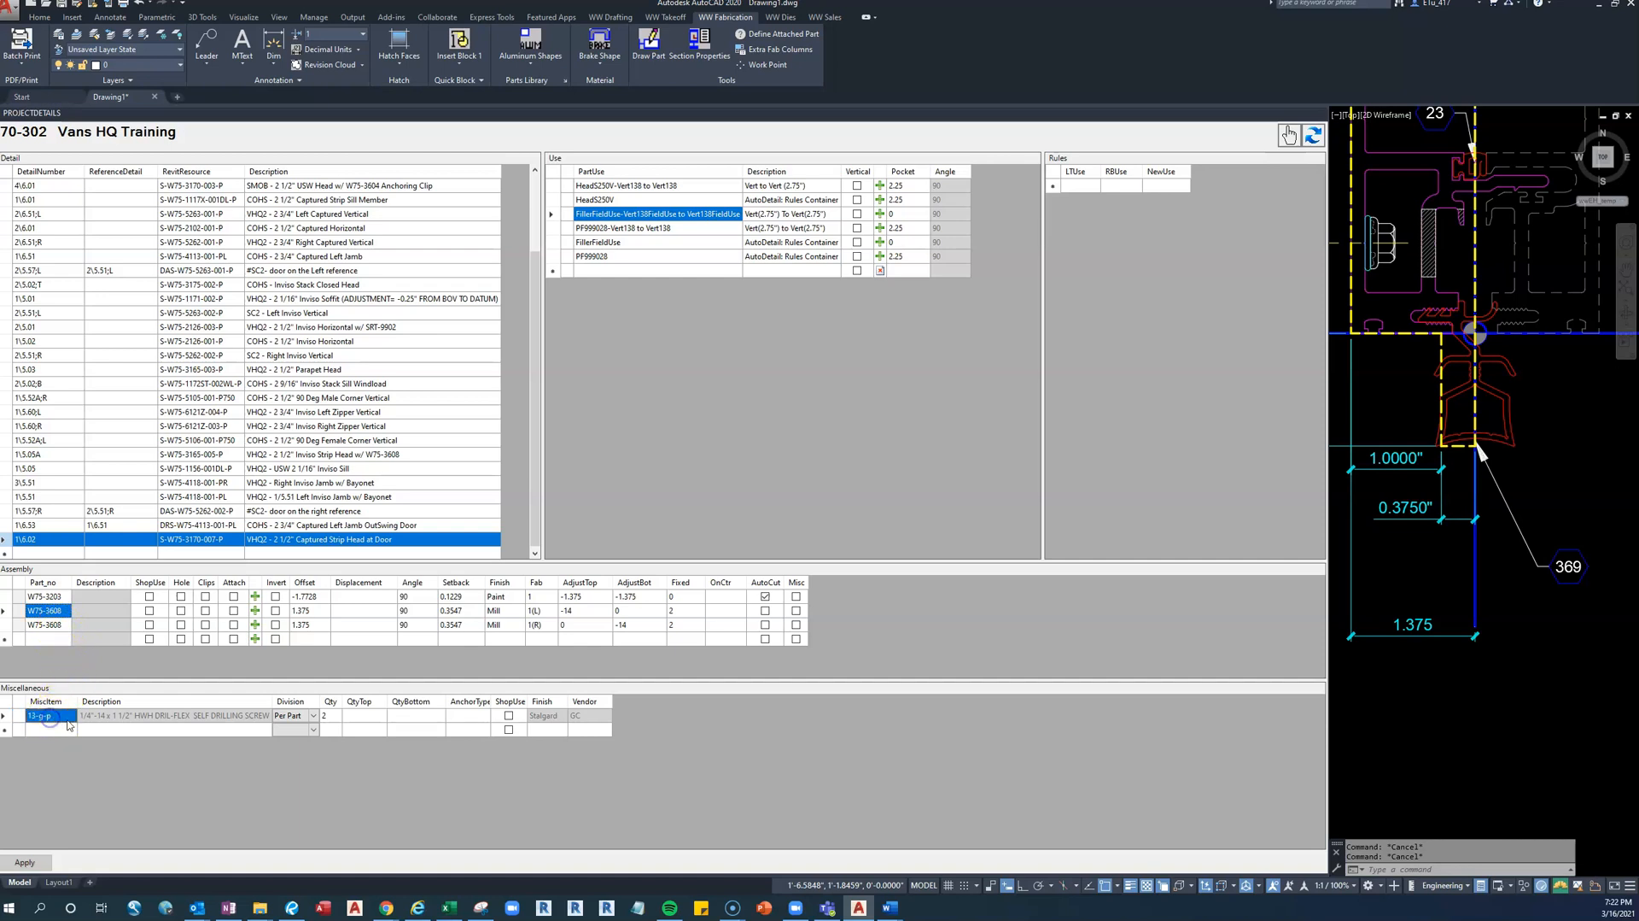
{"action": "left_click", "coordinate": [293, 907]}
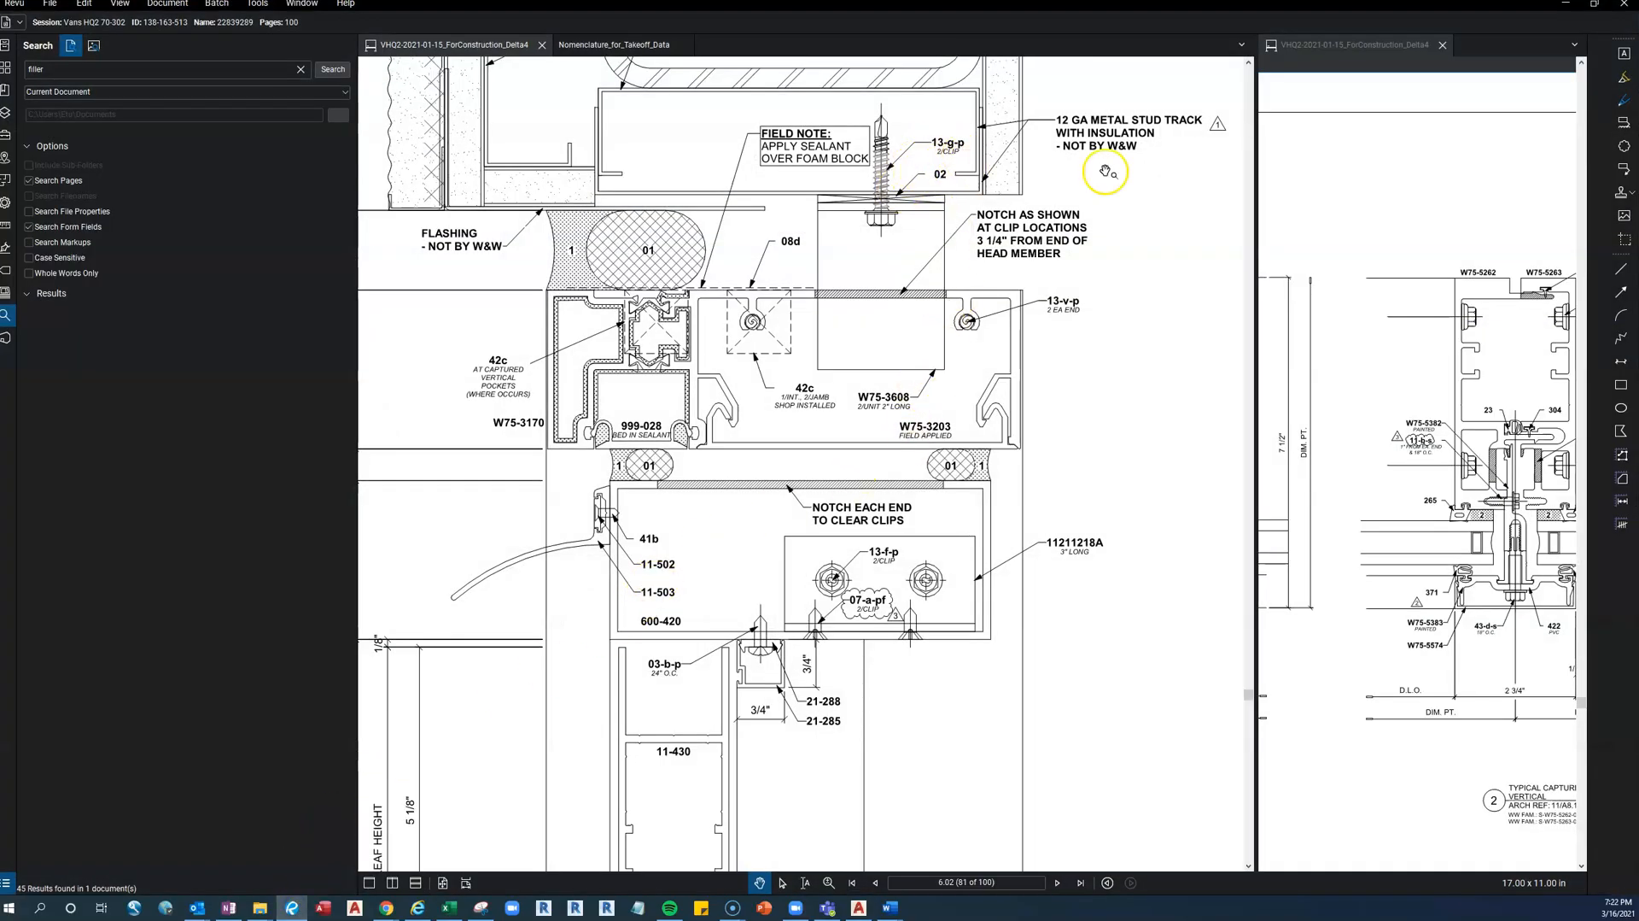
{"action": "left_click", "coordinate": [1565, 10]}
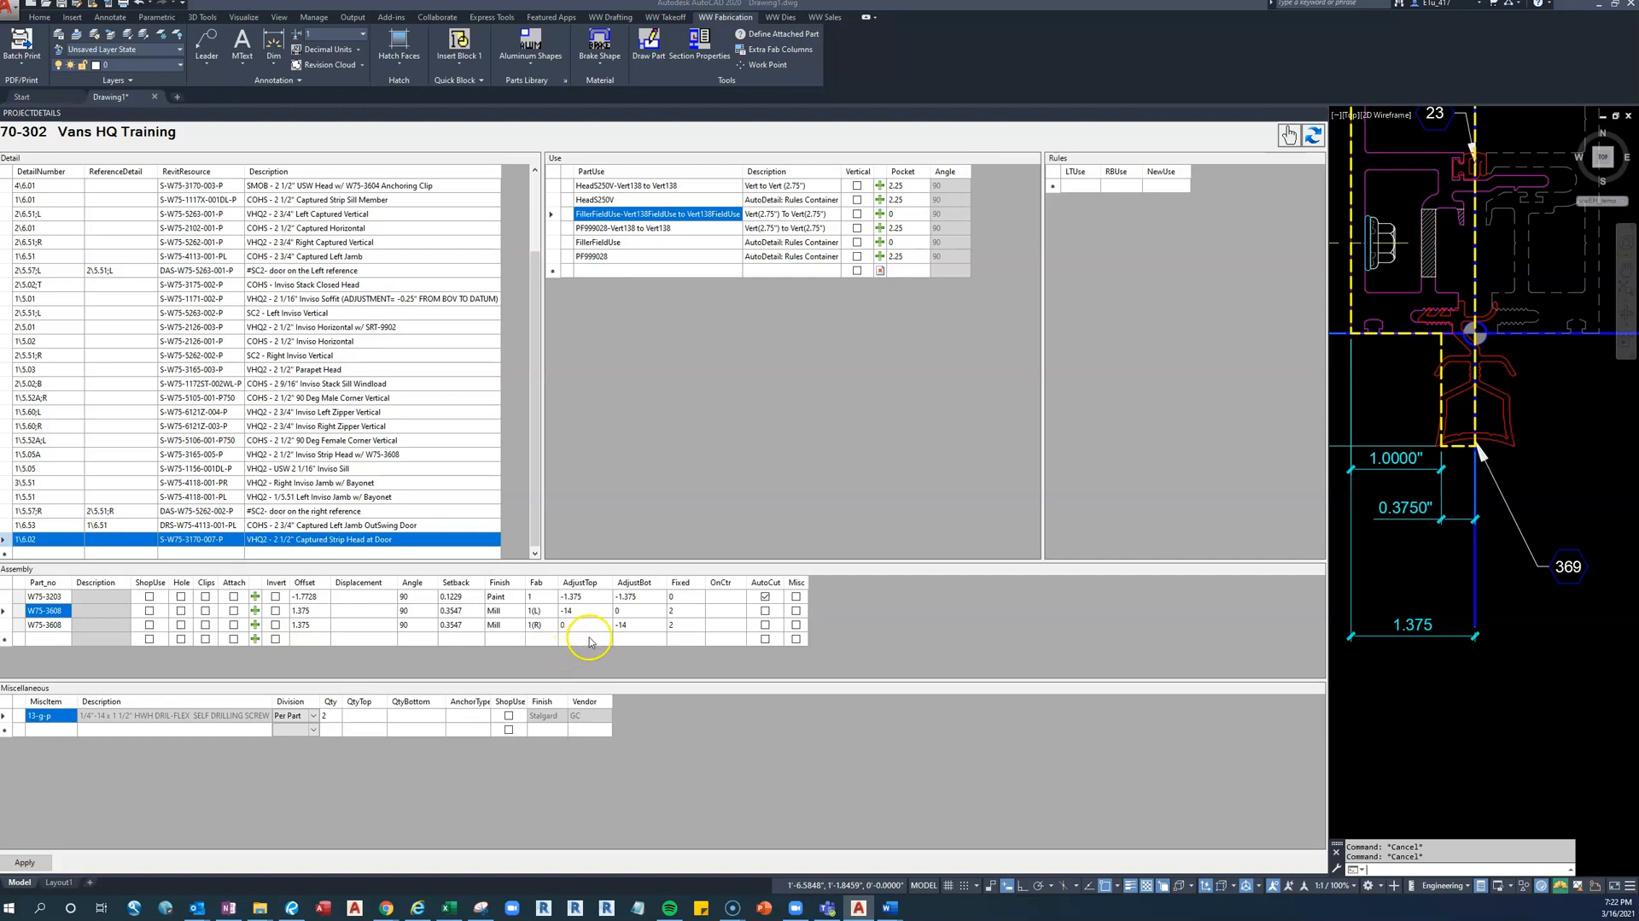
Select the PF999028-Vert138 to Vert138 part use, and review the pocket filler naming rule on page 59 of Nomenclature_for_Takeoff_Data in Revu
{"action": "left_click", "coordinate": [603, 229]}
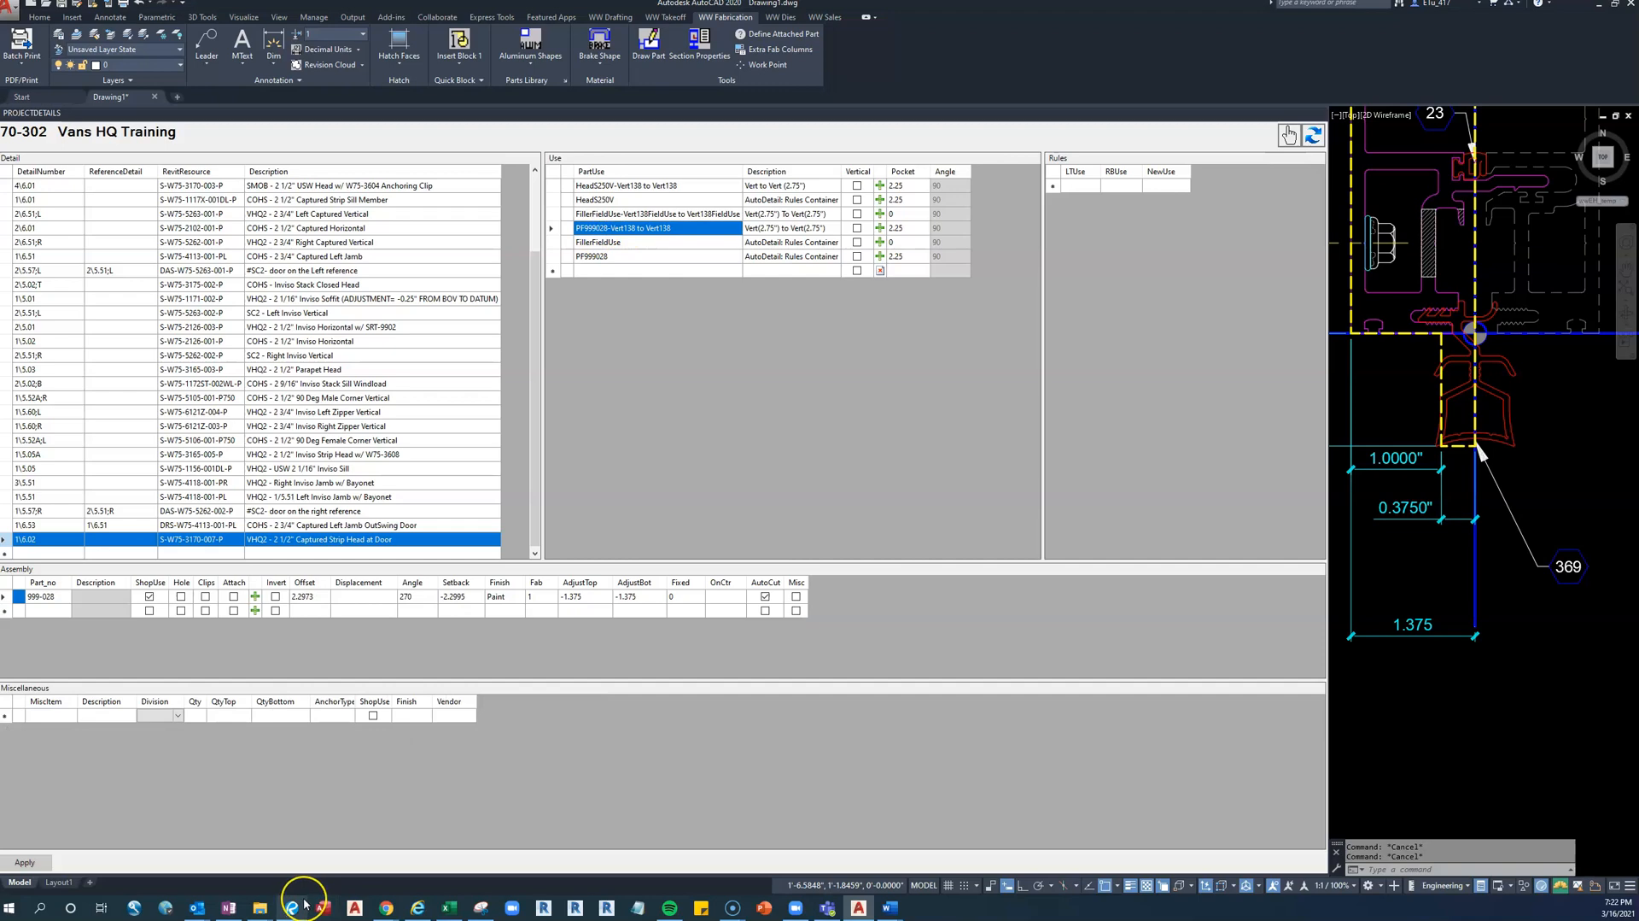
{"action": "left_click", "coordinate": [295, 905]}
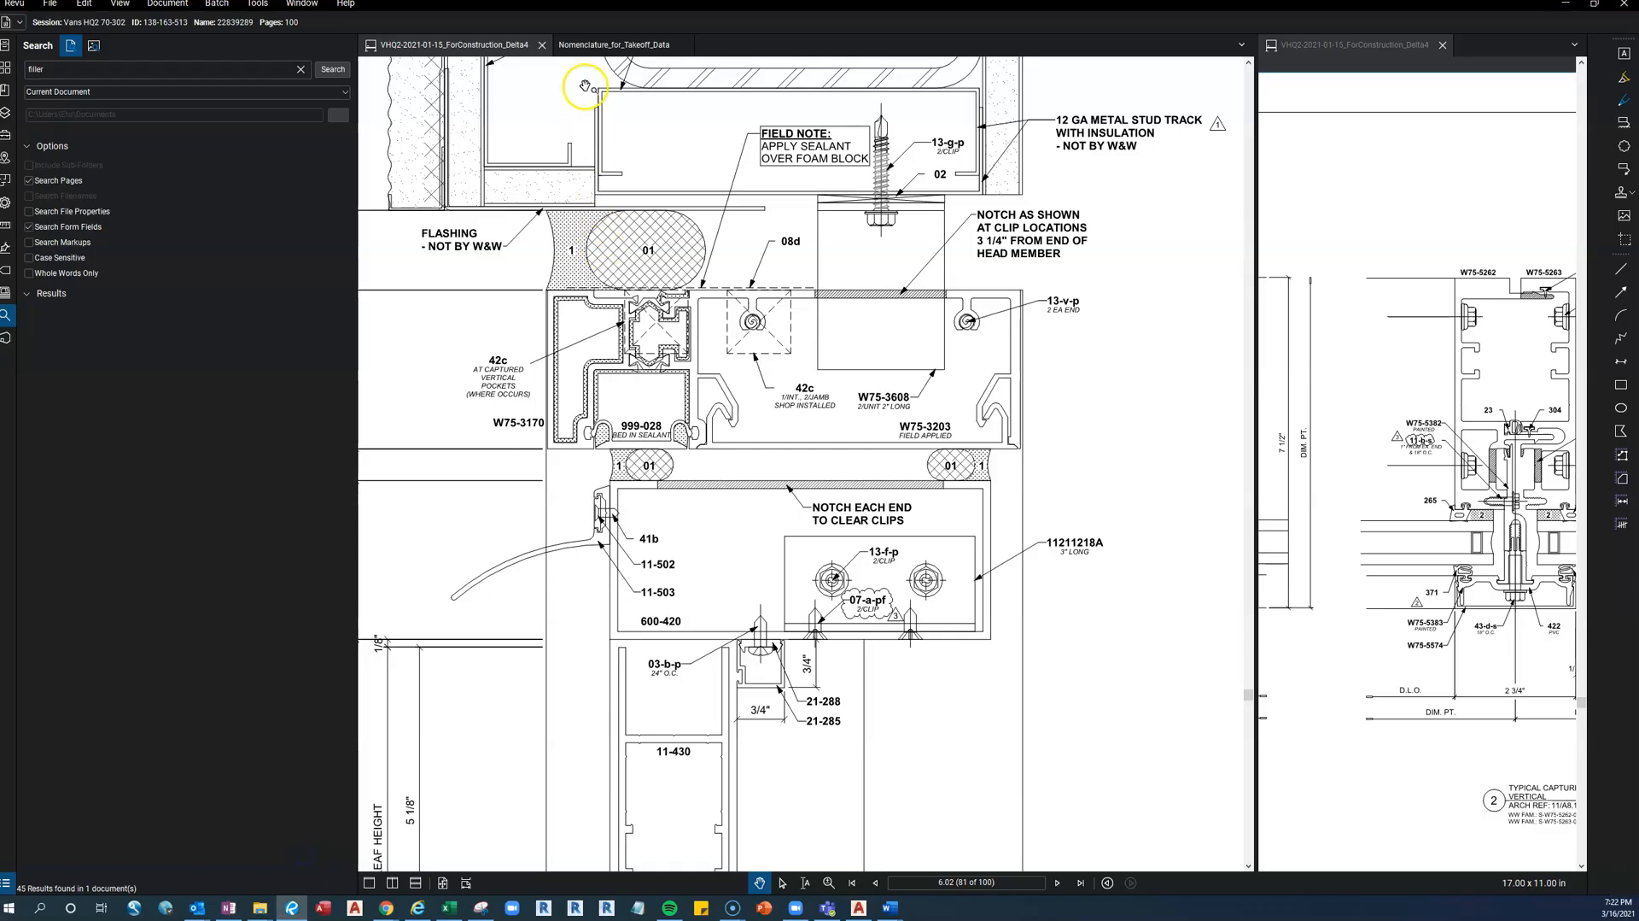
{"action": "left_click", "coordinate": [606, 45]}
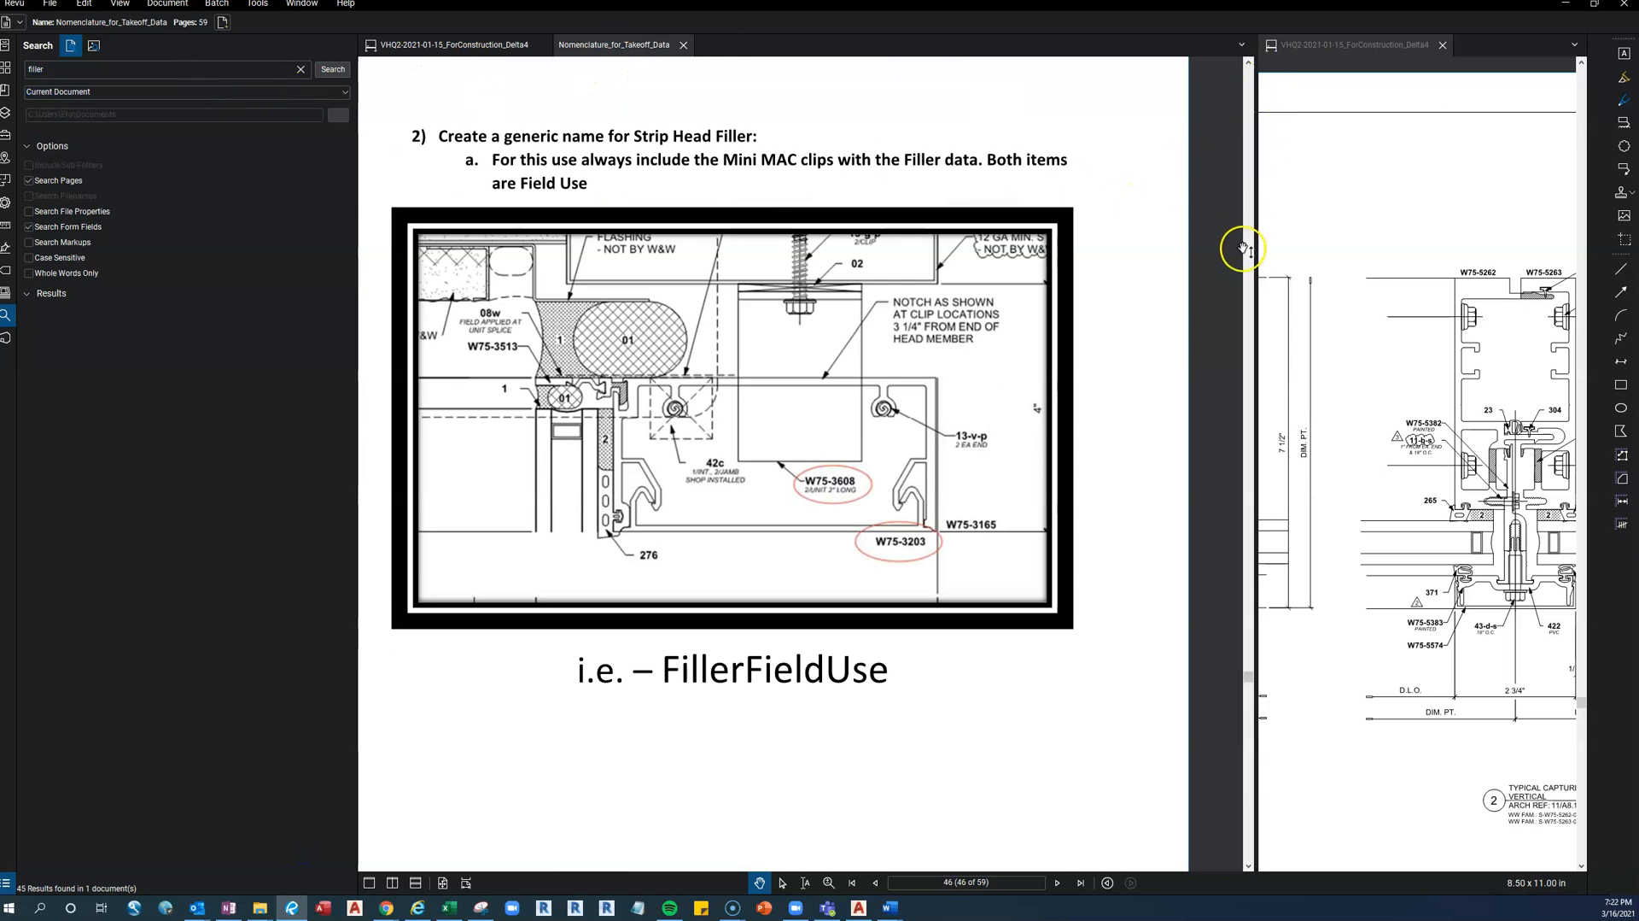
{"action": "left_click", "coordinate": [1251, 728]}
{"action": "left_click_drag", "start_coordinate": [1251, 727], "coordinate": [1256, 891]}
{"action": "scroll", "coordinate": [1011, 741], "scroll_direction": "up", "scroll_amount": 1}
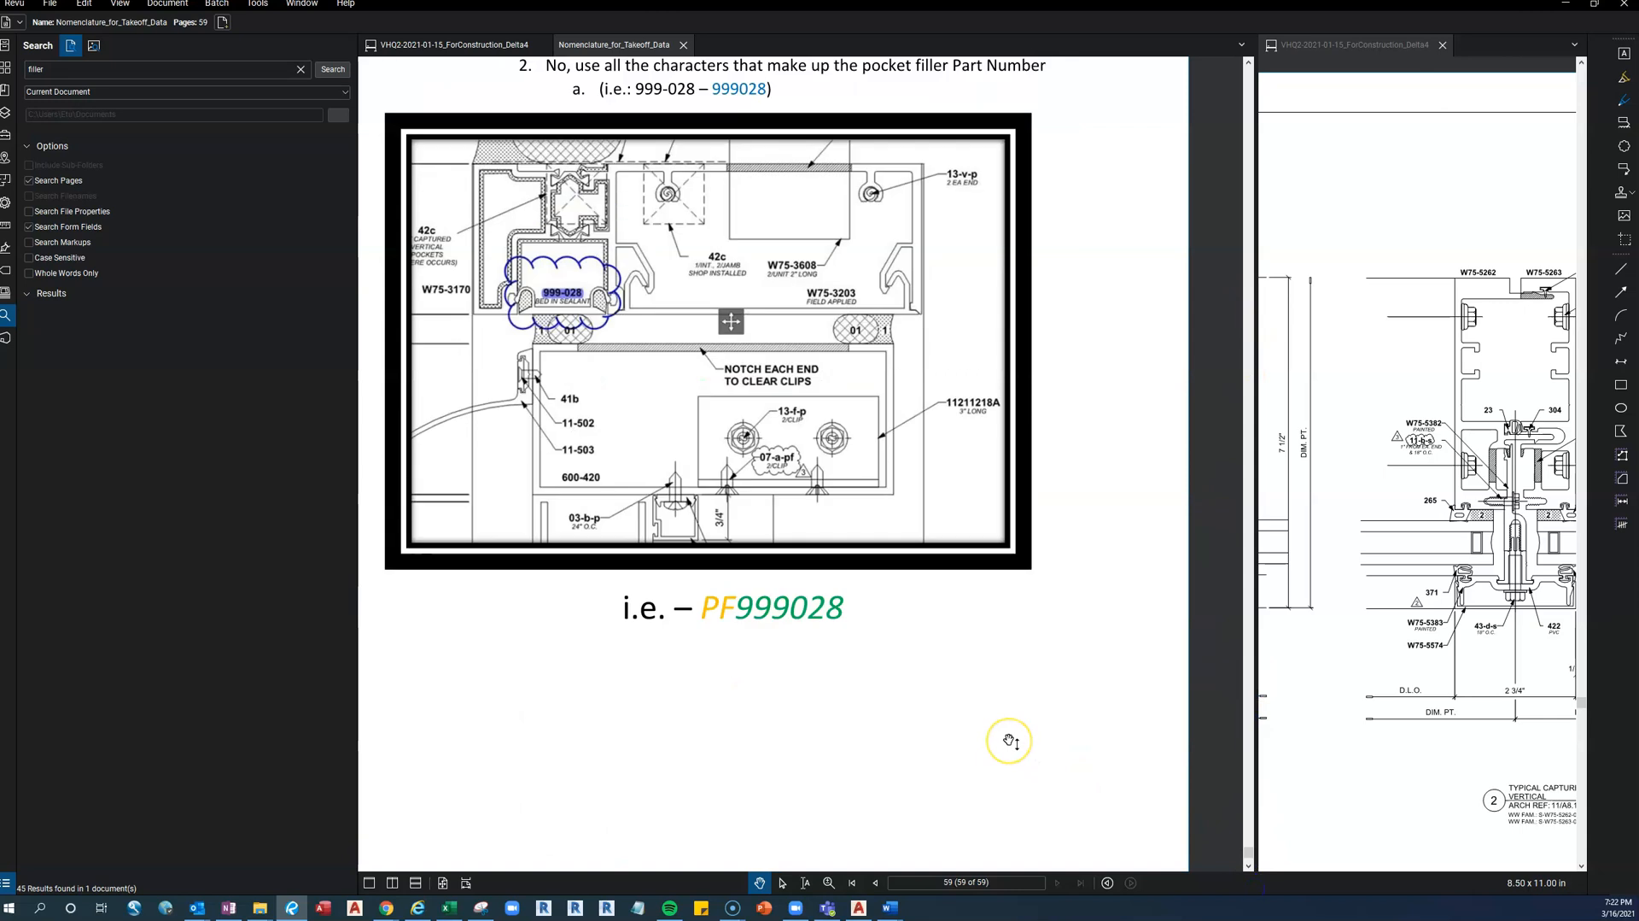
Review the W75 and non-W75 part number rules for pocket fillers, and select the 999-028 assembly row back in AutoCAD
{"action": "scroll", "coordinate": [1011, 741], "scroll_direction": "up", "scroll_amount": 2}
{"action": "scroll", "coordinate": [1005, 722], "scroll_direction": "up", "scroll_amount": 2}
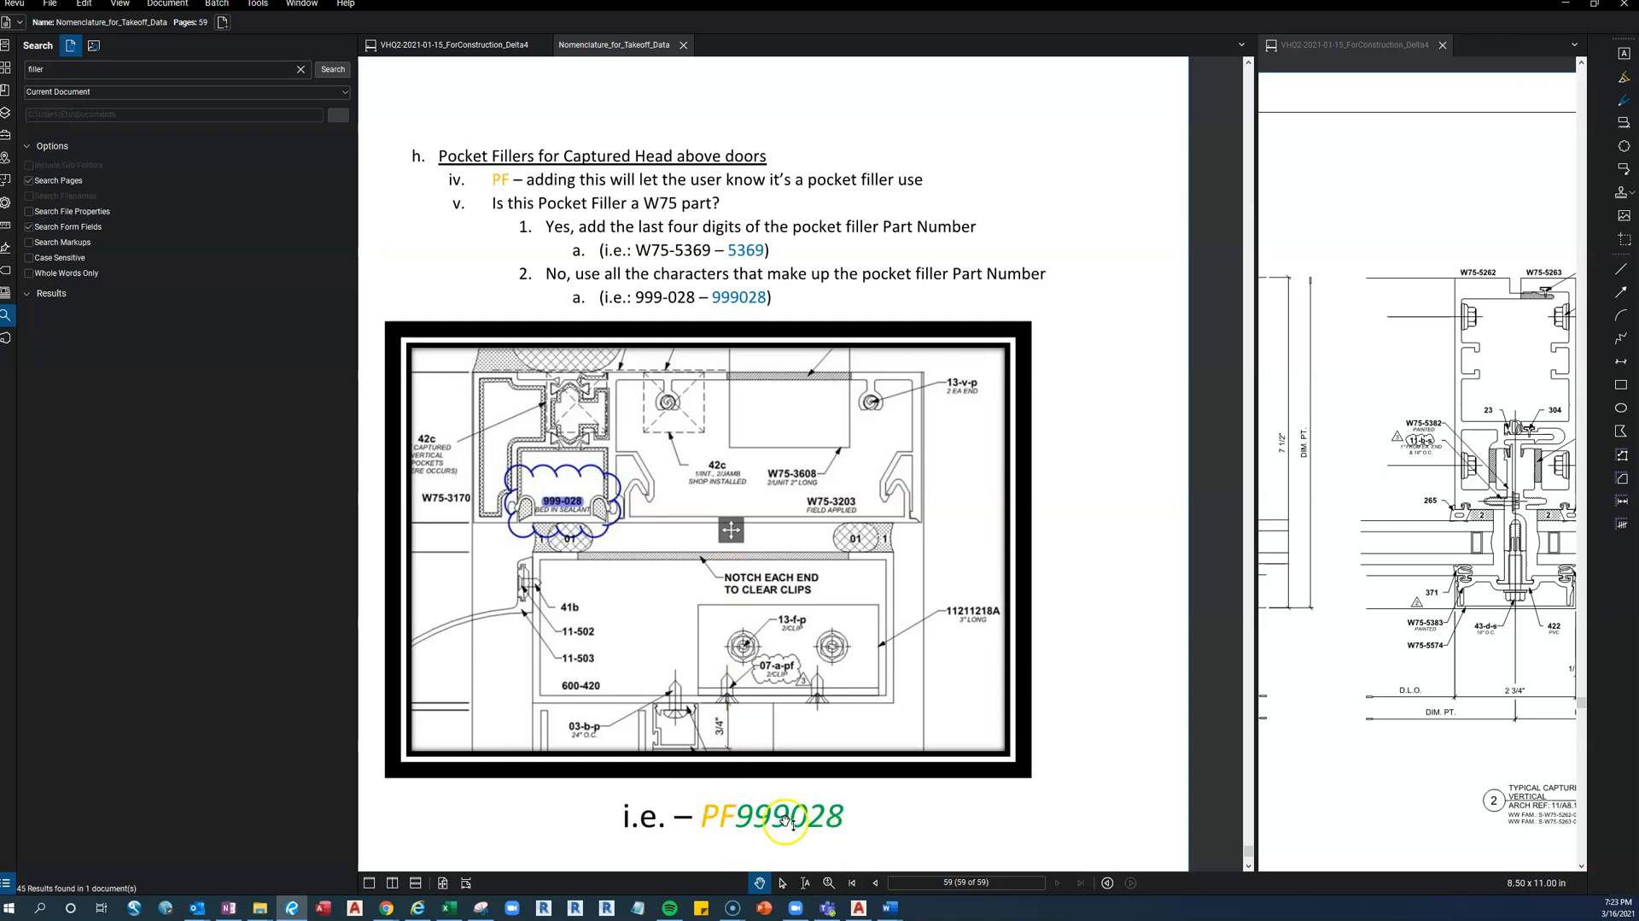
{"action": "left_click", "coordinate": [1561, 8]}
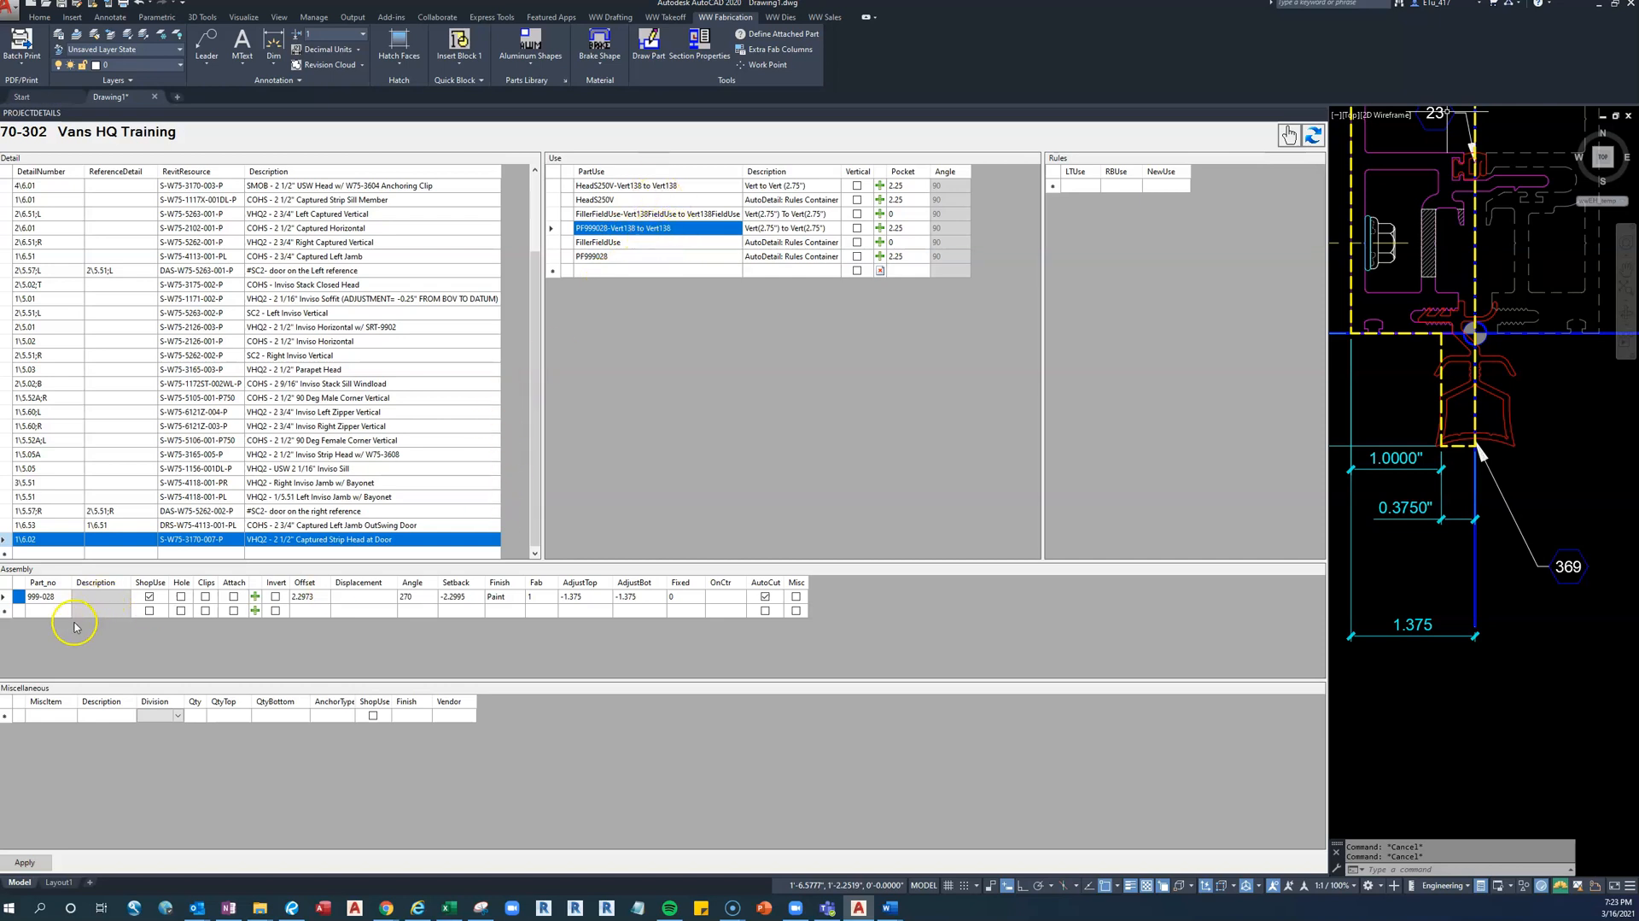
{"action": "left_click", "coordinate": [47, 597]}
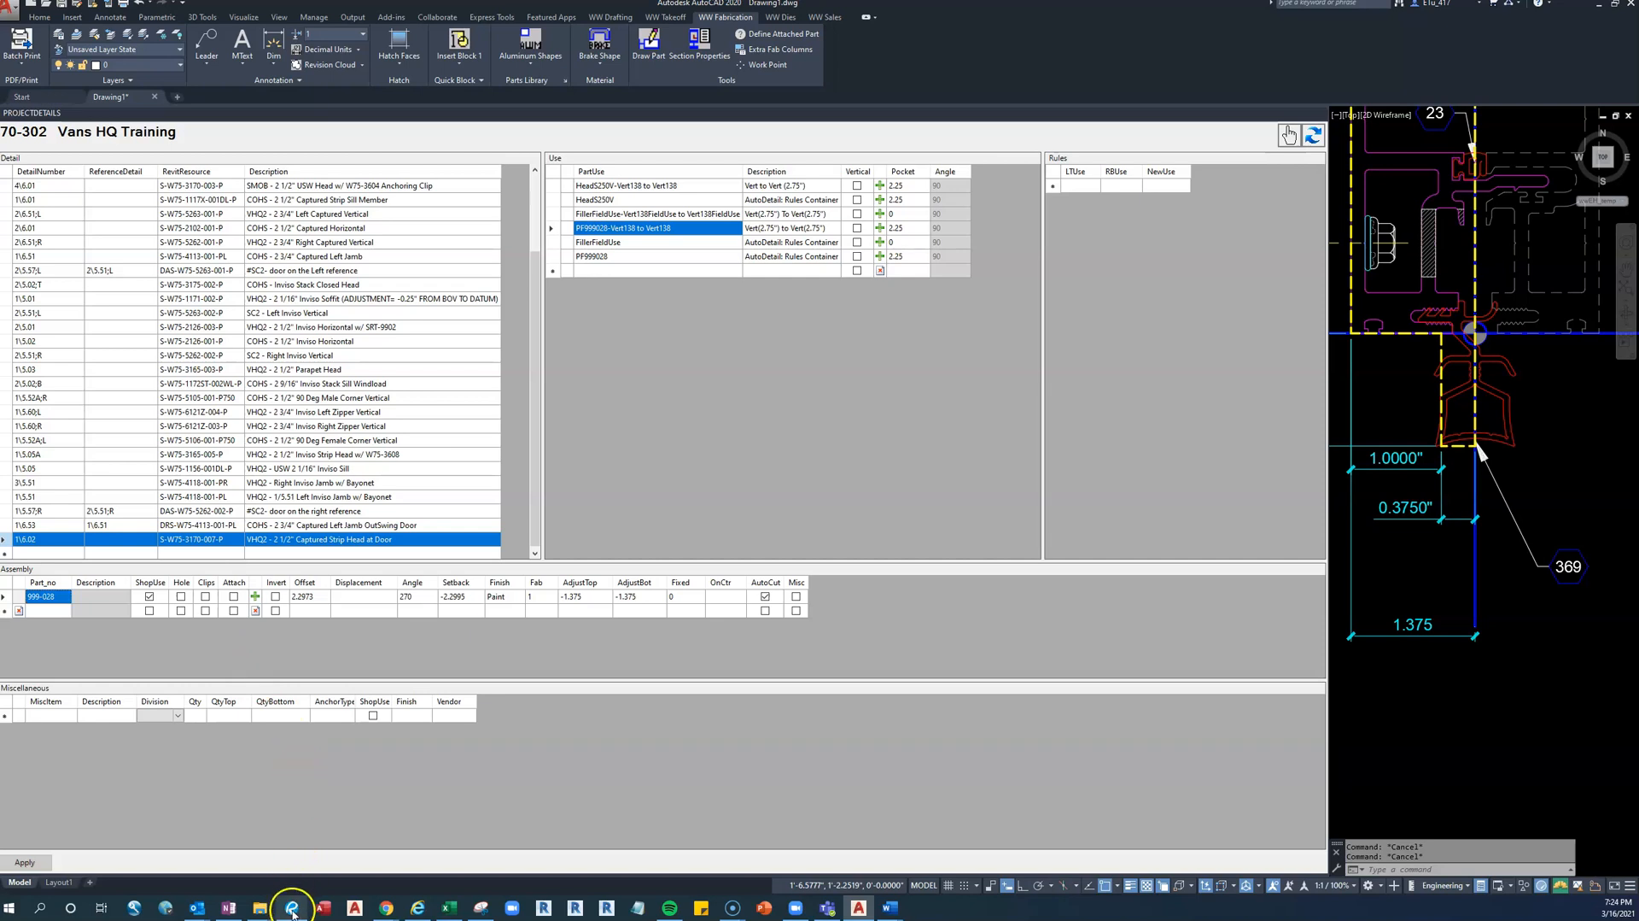
Check the 999-028 callout in the door head detail in Revu, returning to AutoCAD to examine the assembly row's Fab value
{"action": "mouse_move", "coordinate": [292, 907]}
{"action": "left_click", "coordinate": [289, 873]}
{"action": "left_click", "coordinate": [490, 46]}
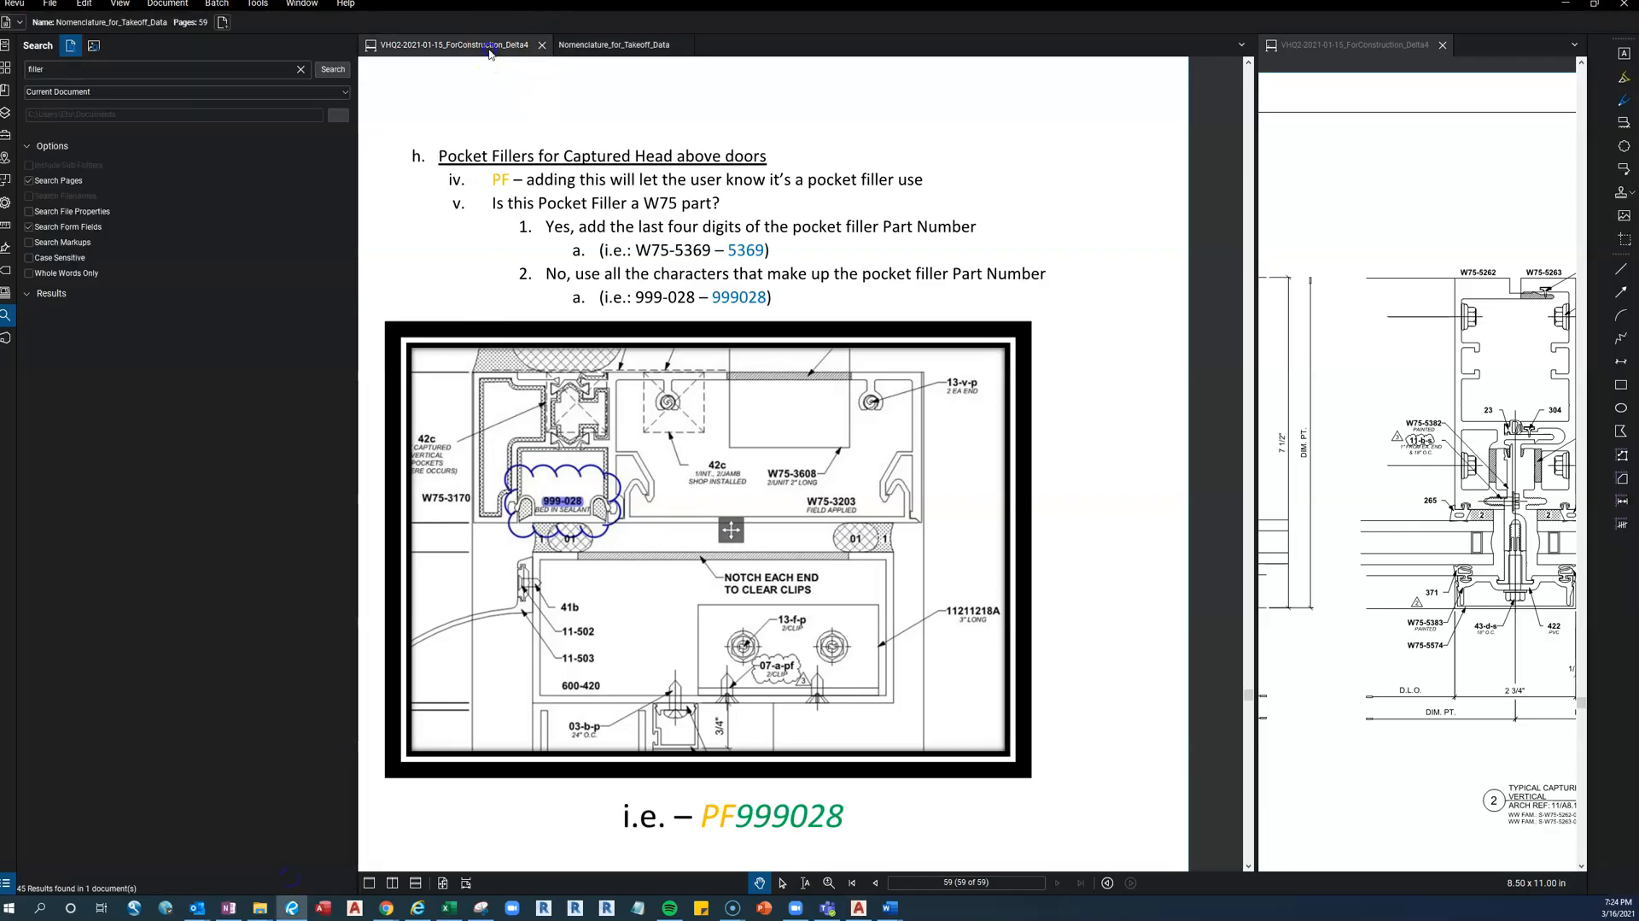
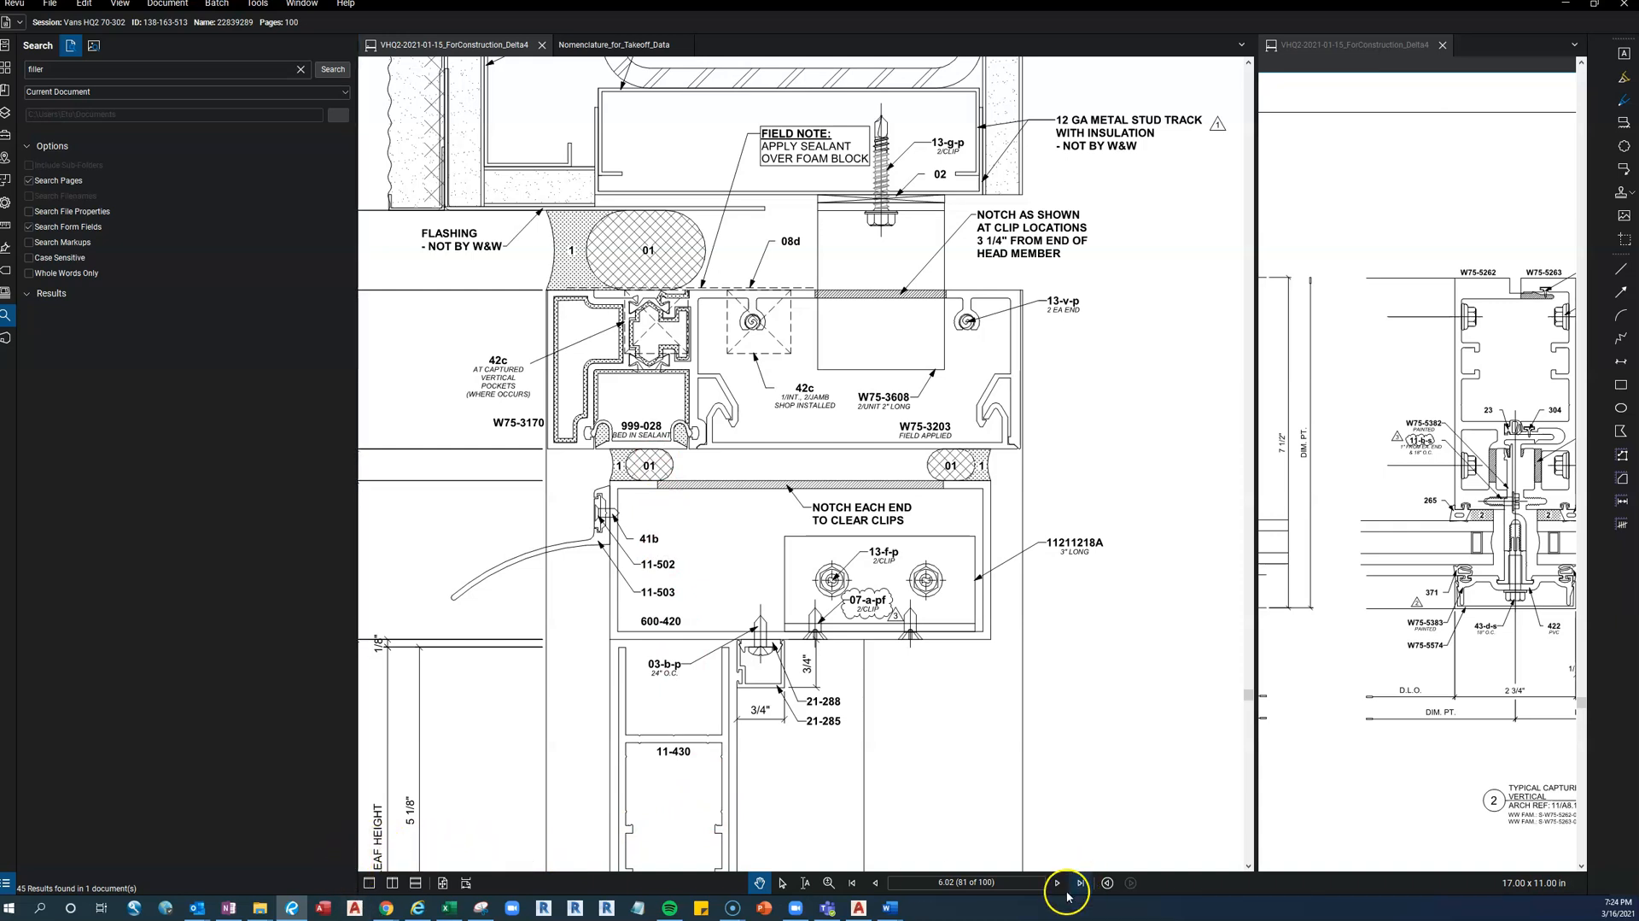
{"action": "left_click", "coordinate": [859, 907]}
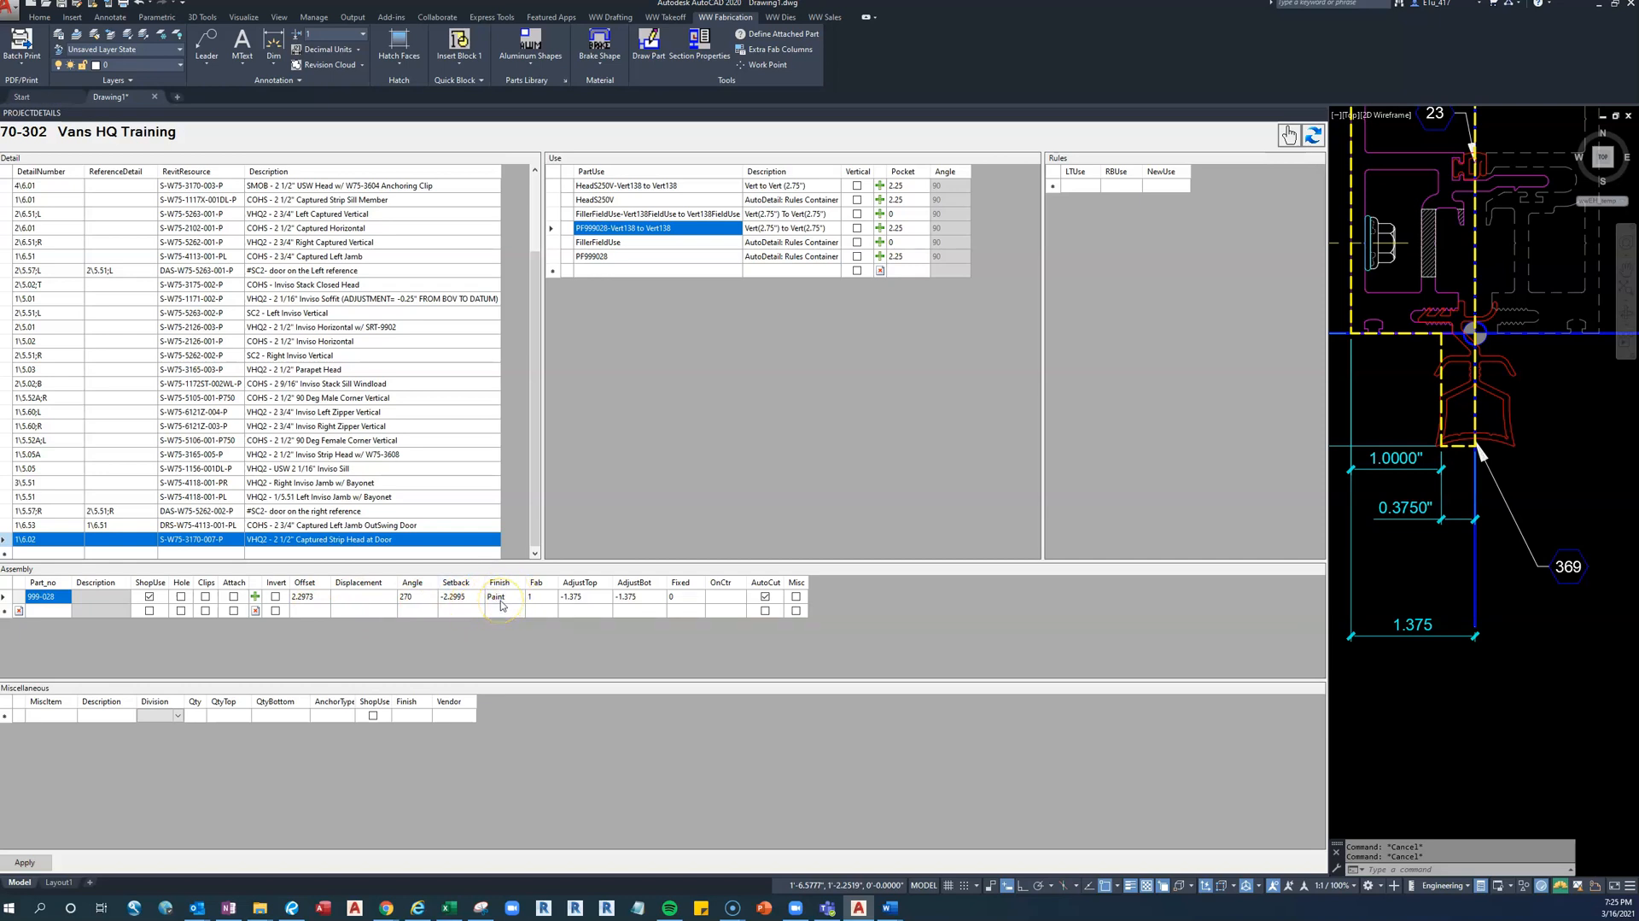
{"action": "left_click", "coordinate": [549, 601]}
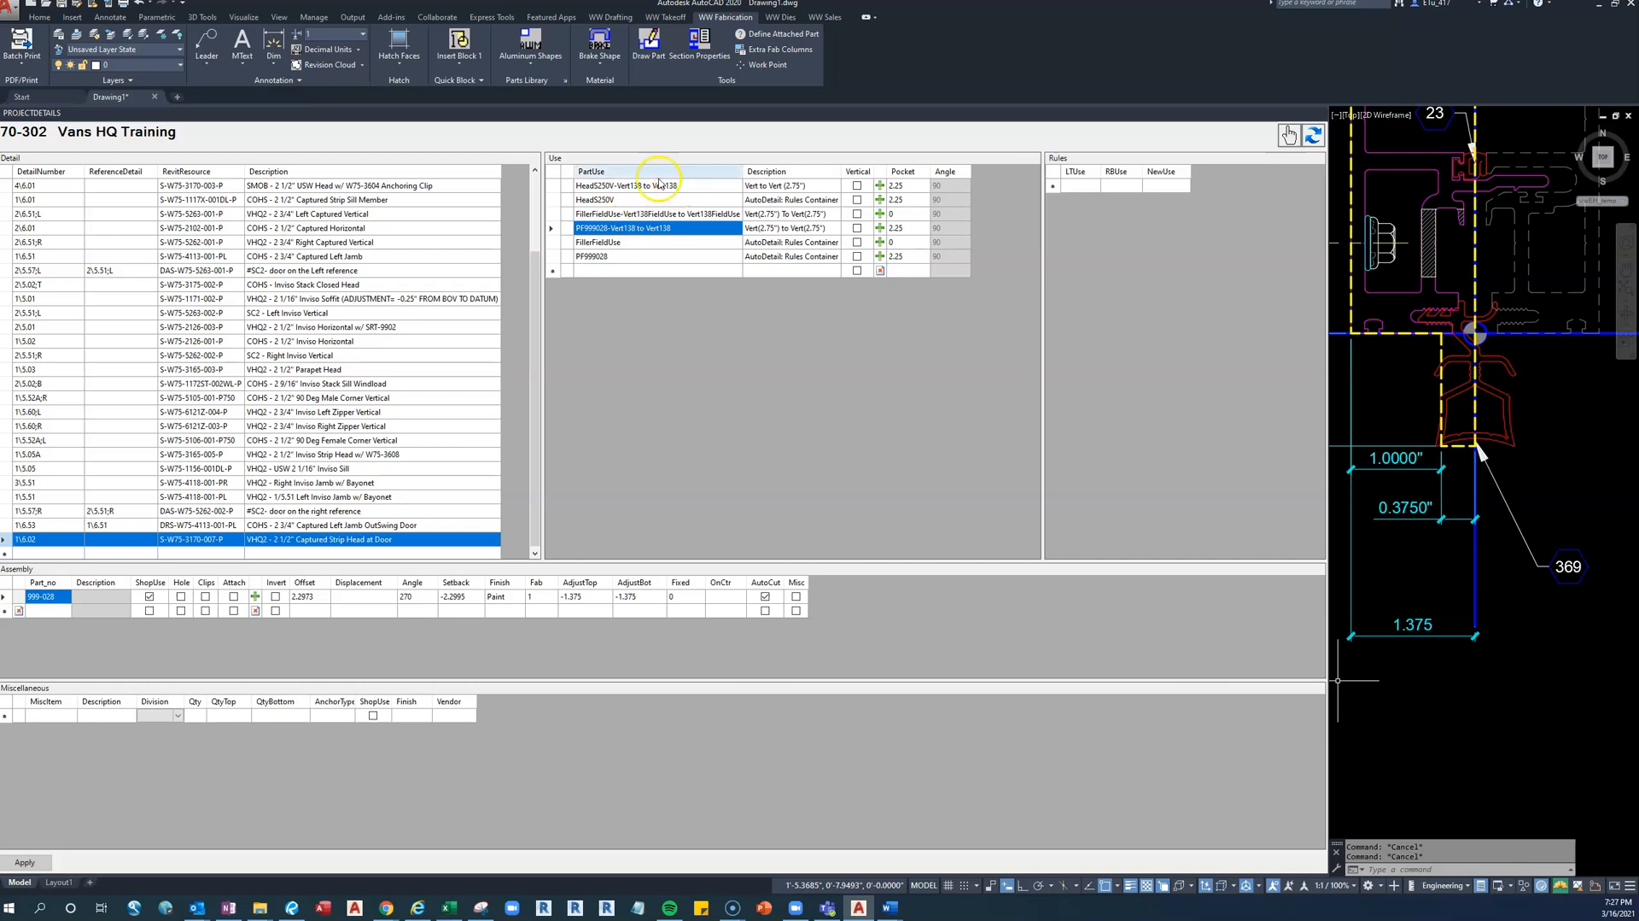
Select the HeadS250V-Vert138 to Vert138 part use and open drawing 6-02 from the VansHQ_Training Drawings folder, ignoring unresolved references
{"action": "left_click", "coordinate": [669, 185]}
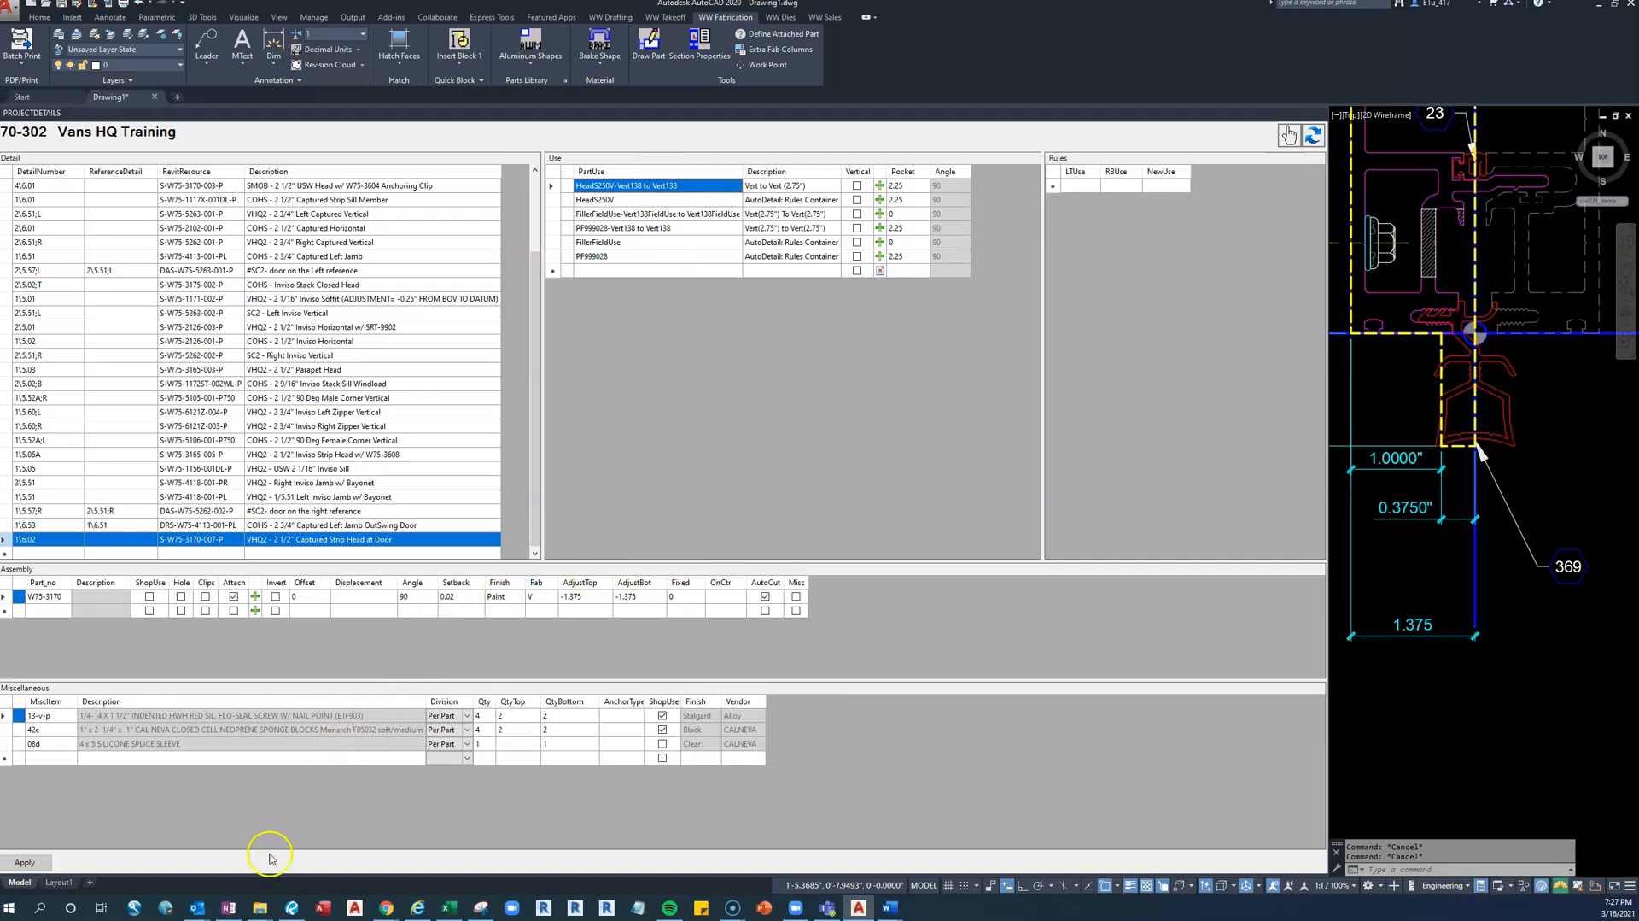
{"action": "mouse_move", "coordinate": [260, 907]}
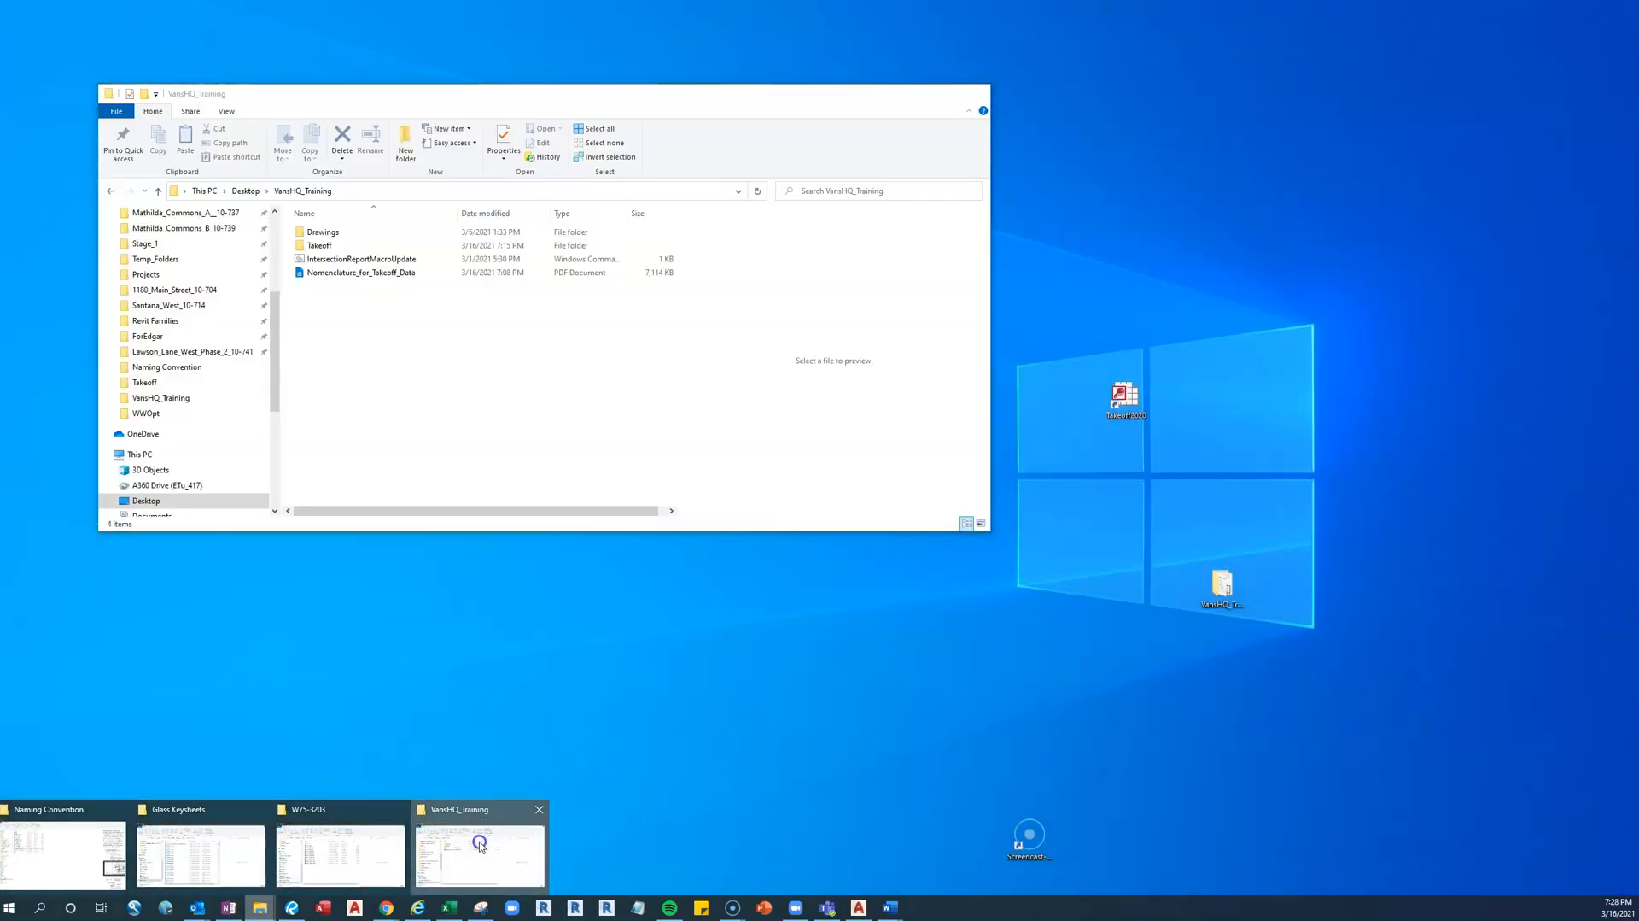
{"action": "left_click", "coordinate": [479, 845]}
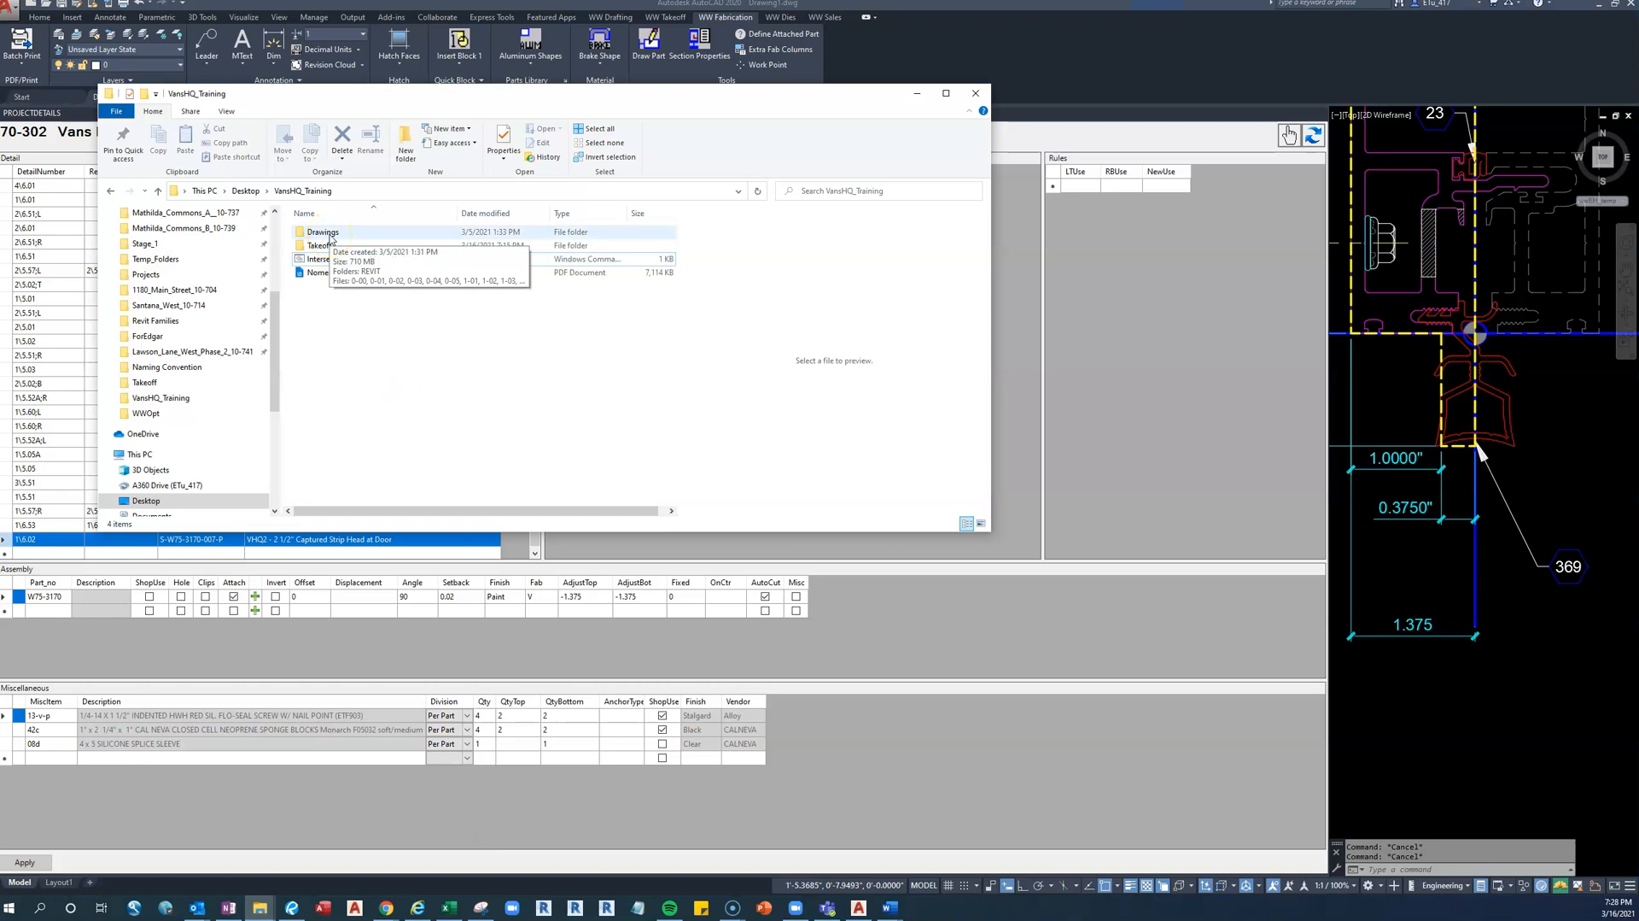
{"action": "double_click", "coordinate": [323, 232]}
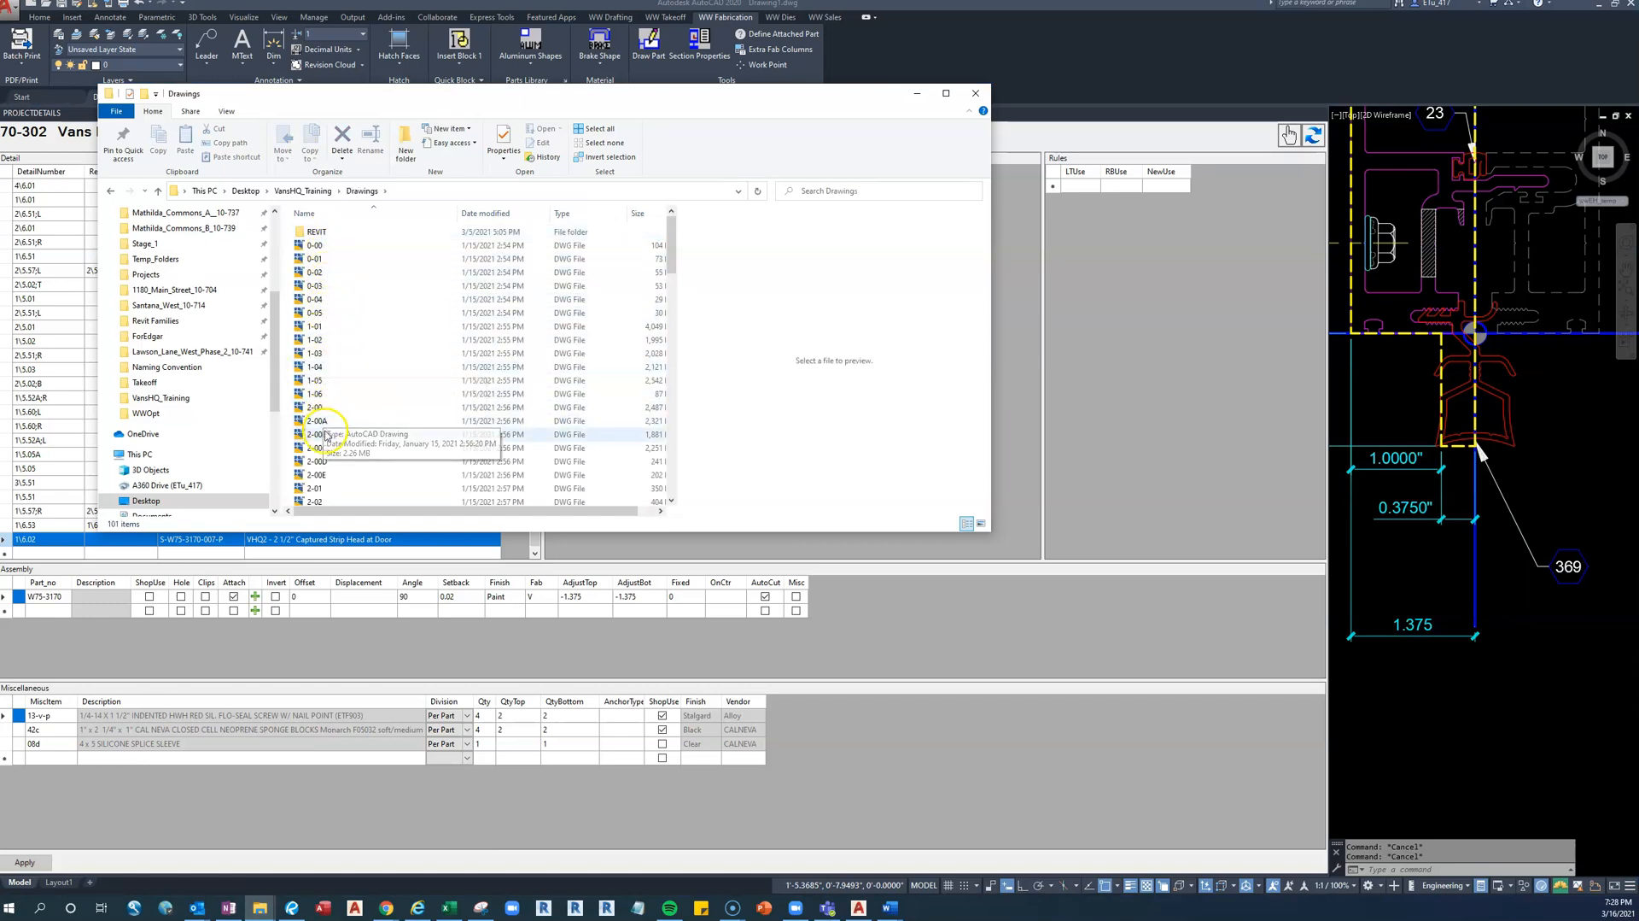
{"action": "left_click", "coordinate": [376, 412]}
{"action": "scroll", "coordinate": [372, 418], "scroll_direction": "down", "scroll_amount": 6}
{"action": "scroll", "coordinate": [371, 419], "scroll_direction": "down", "scroll_amount": 15}
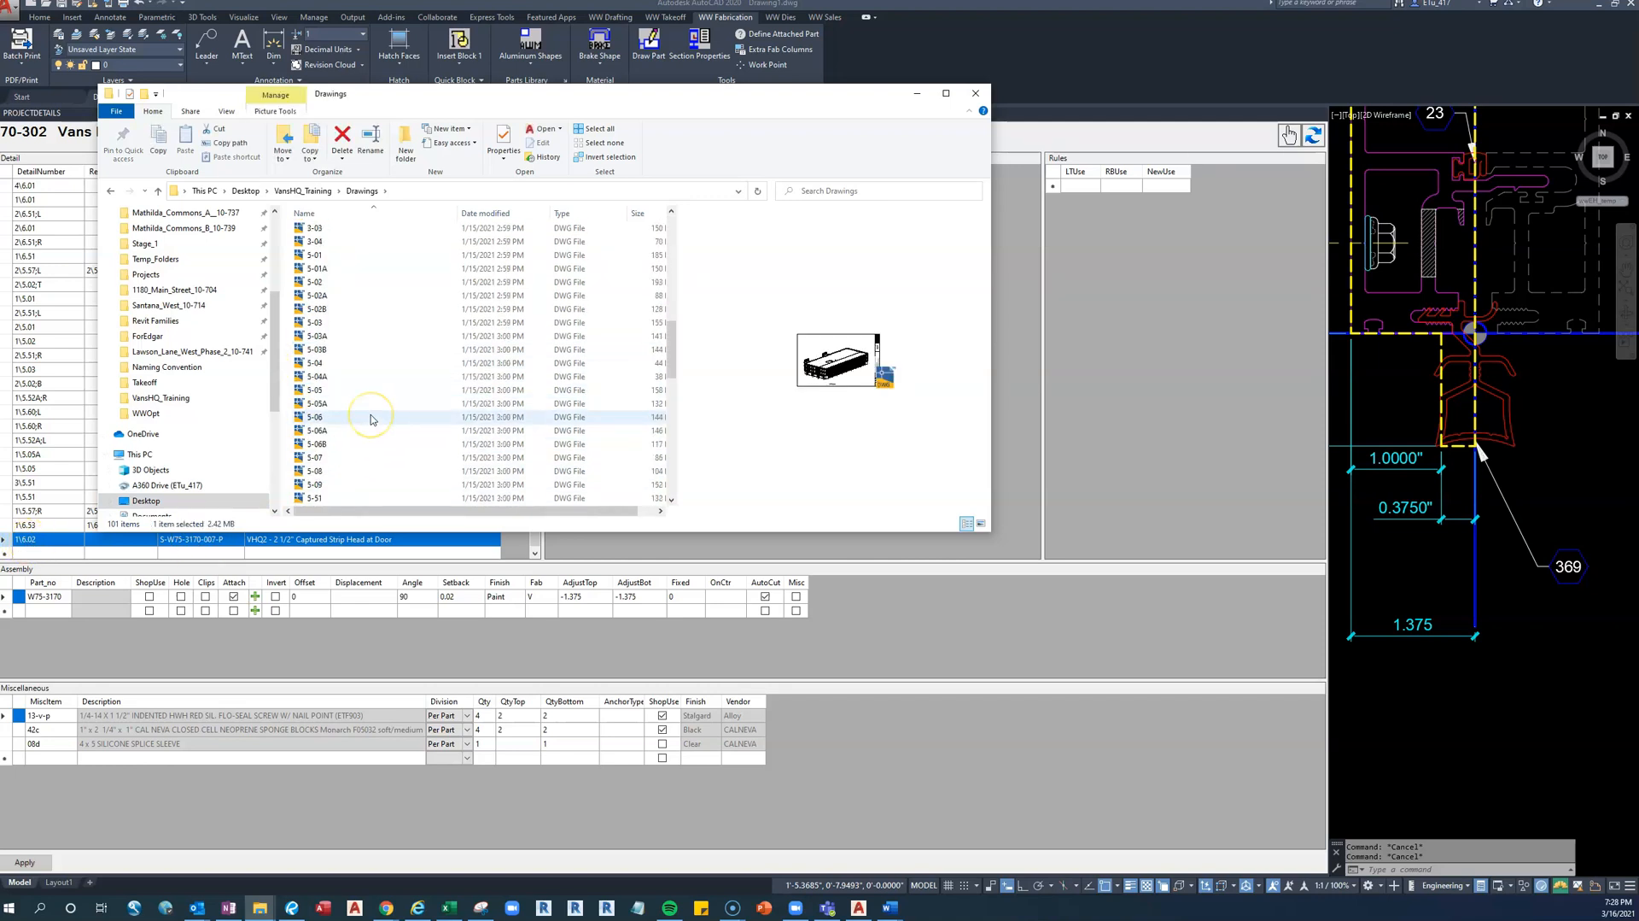
{"action": "double_click", "coordinate": [333, 444]}
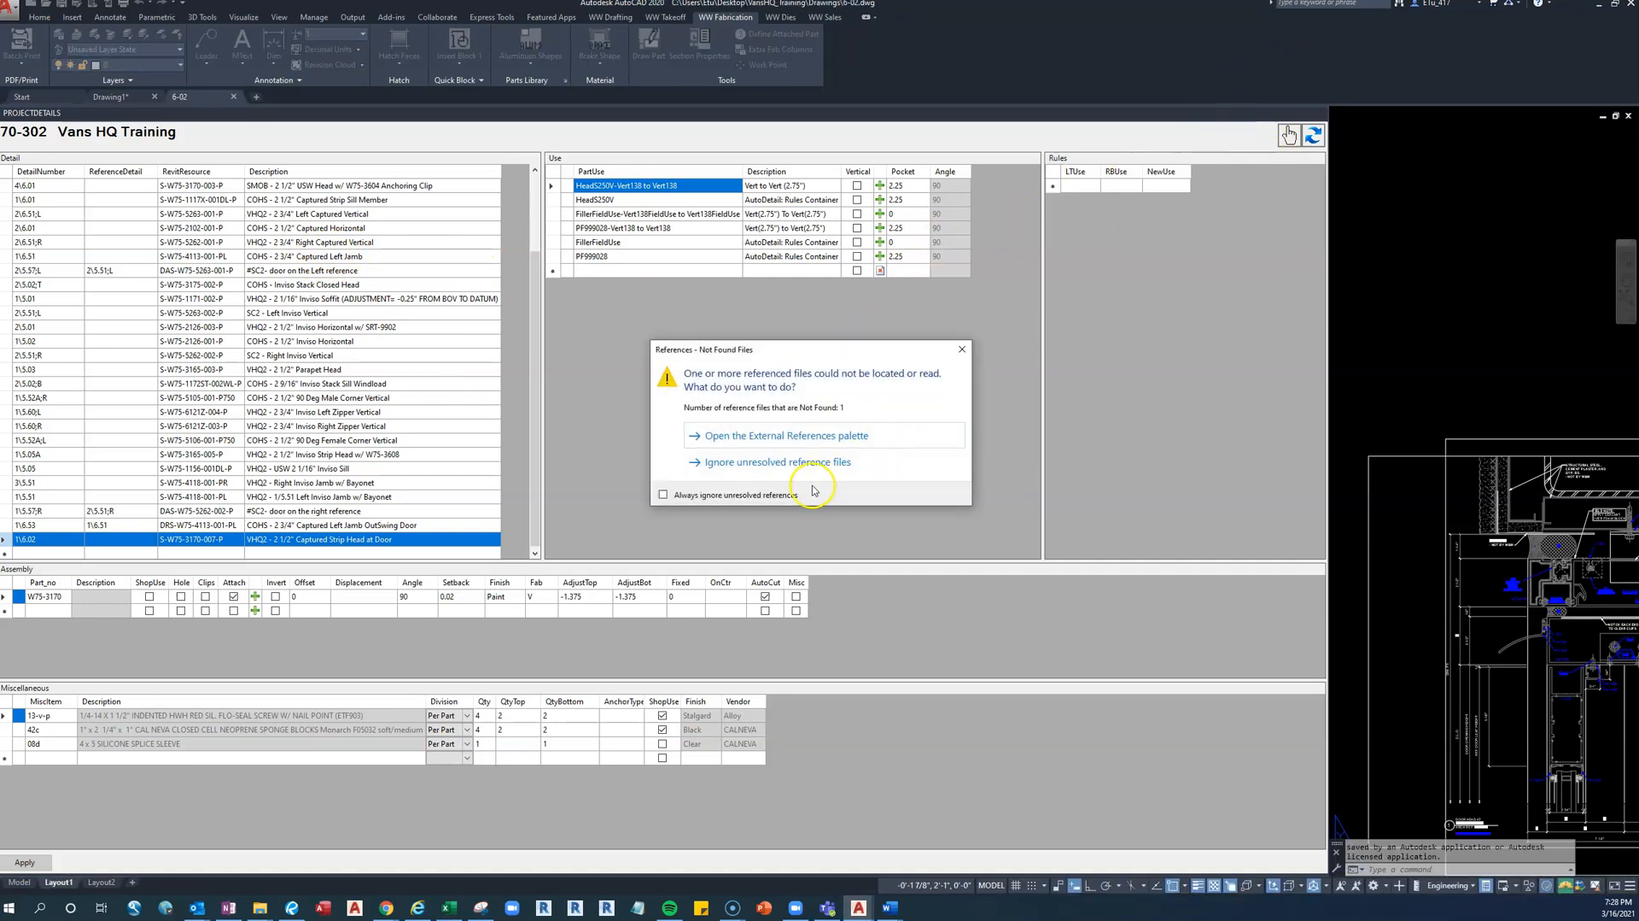
{"action": "left_click", "coordinate": [763, 465]}
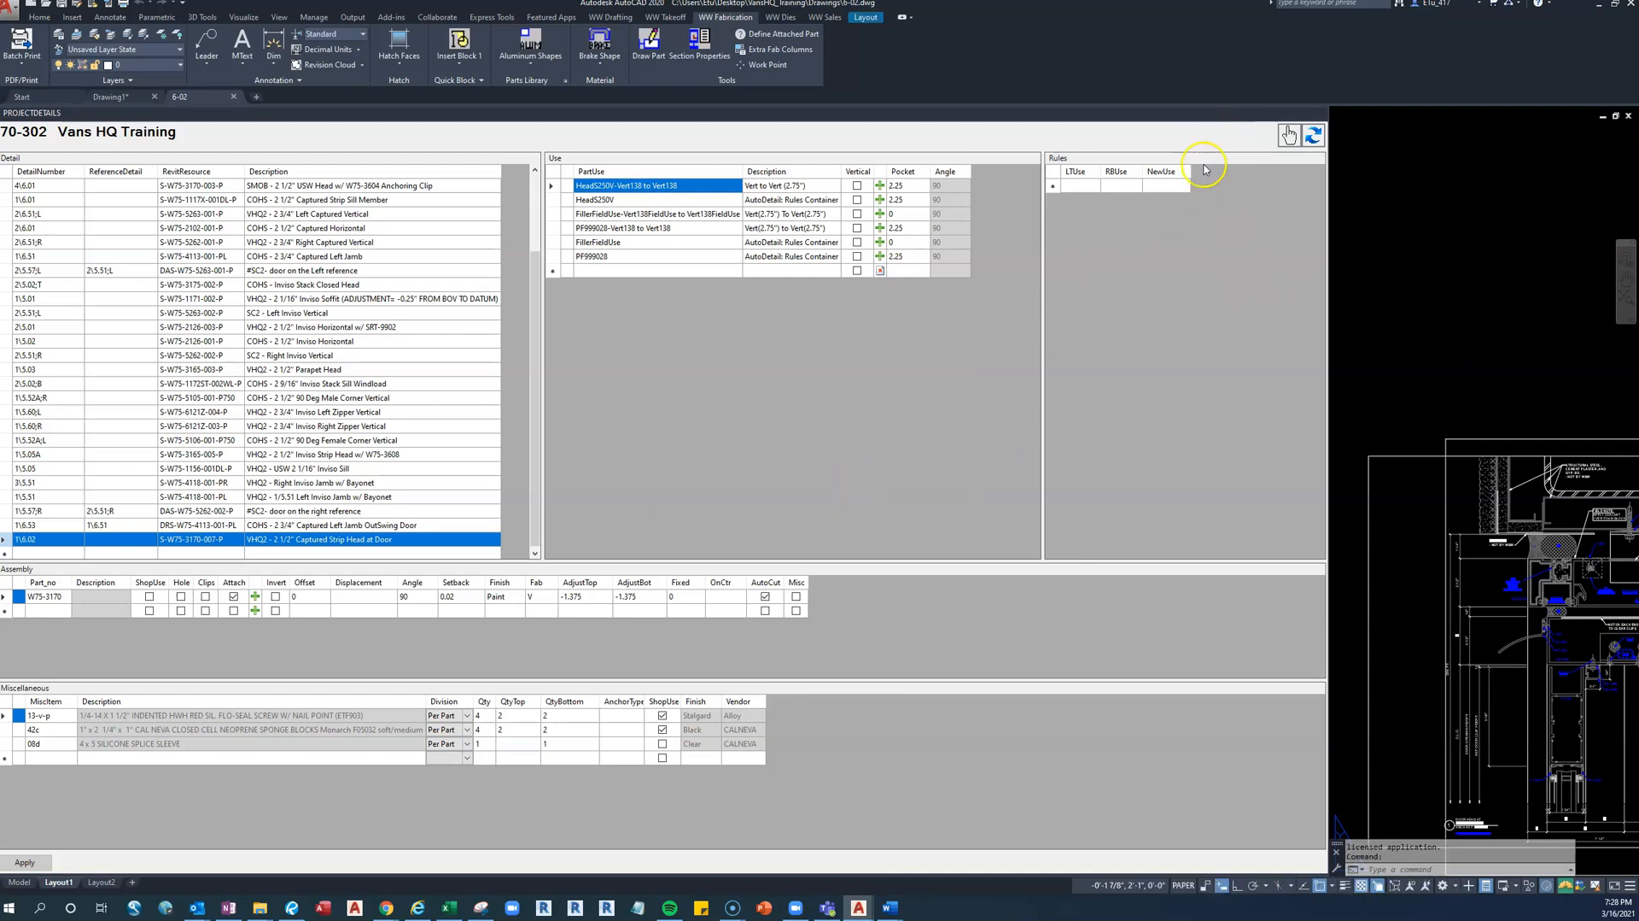
Collapse the project details palette and switch drawing 6-02 to model space, framing the door head detail
{"action": "type", "text": "z"}
{"action": "key", "text": "Return"}
{"action": "type", "text": "e"}
{"action": "key", "text": "Return"}
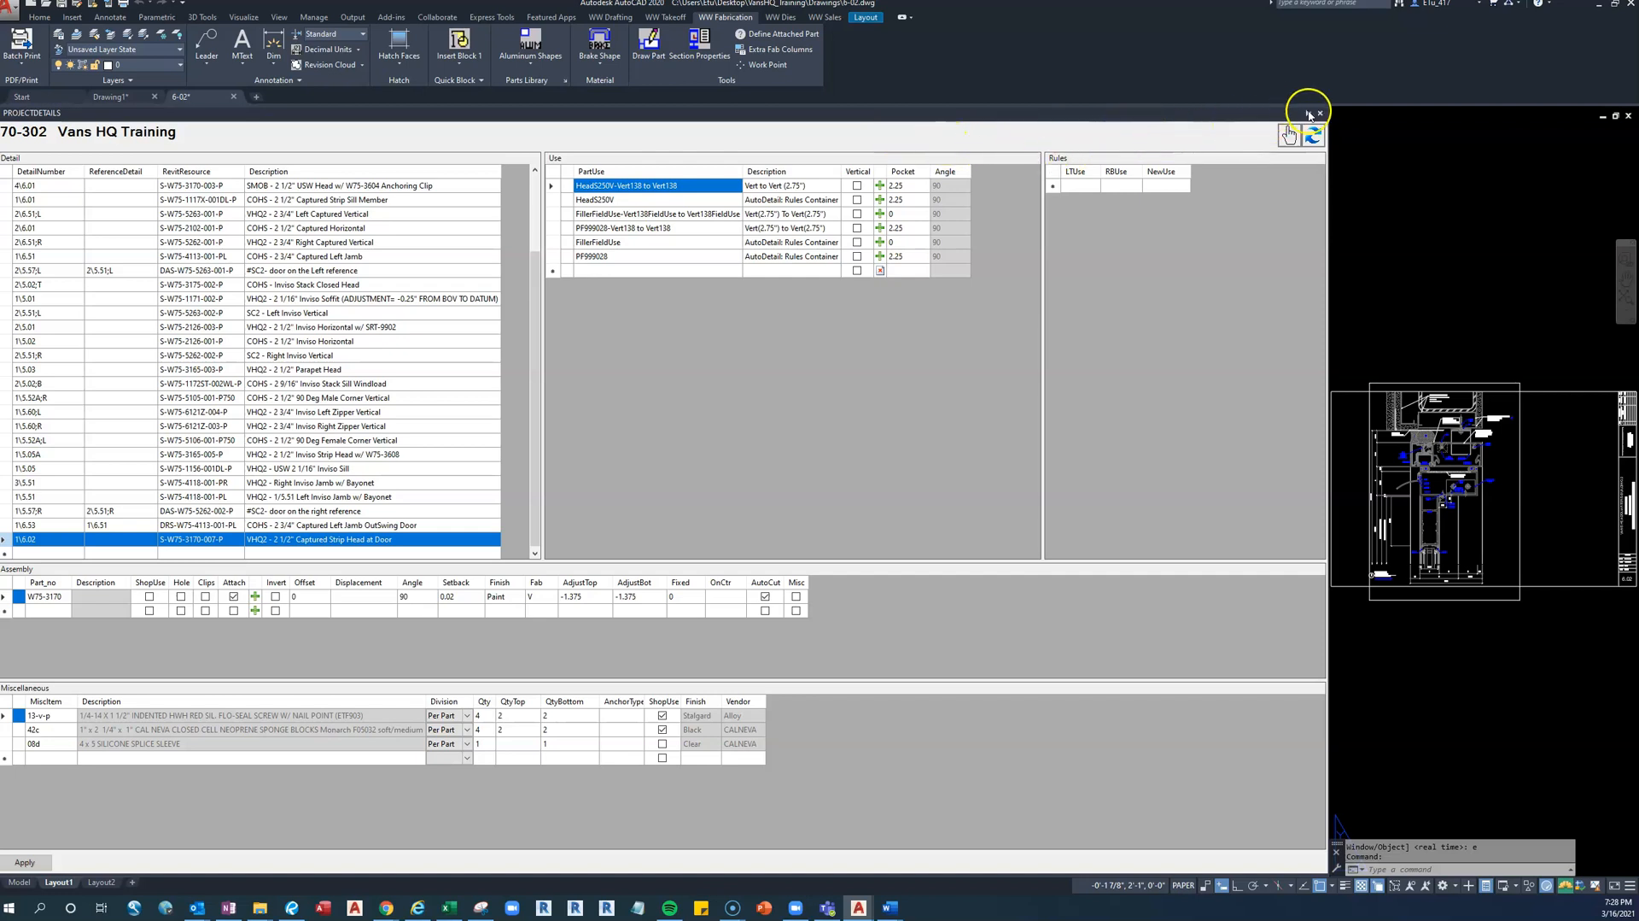
{"action": "left_click", "coordinate": [1310, 114]}
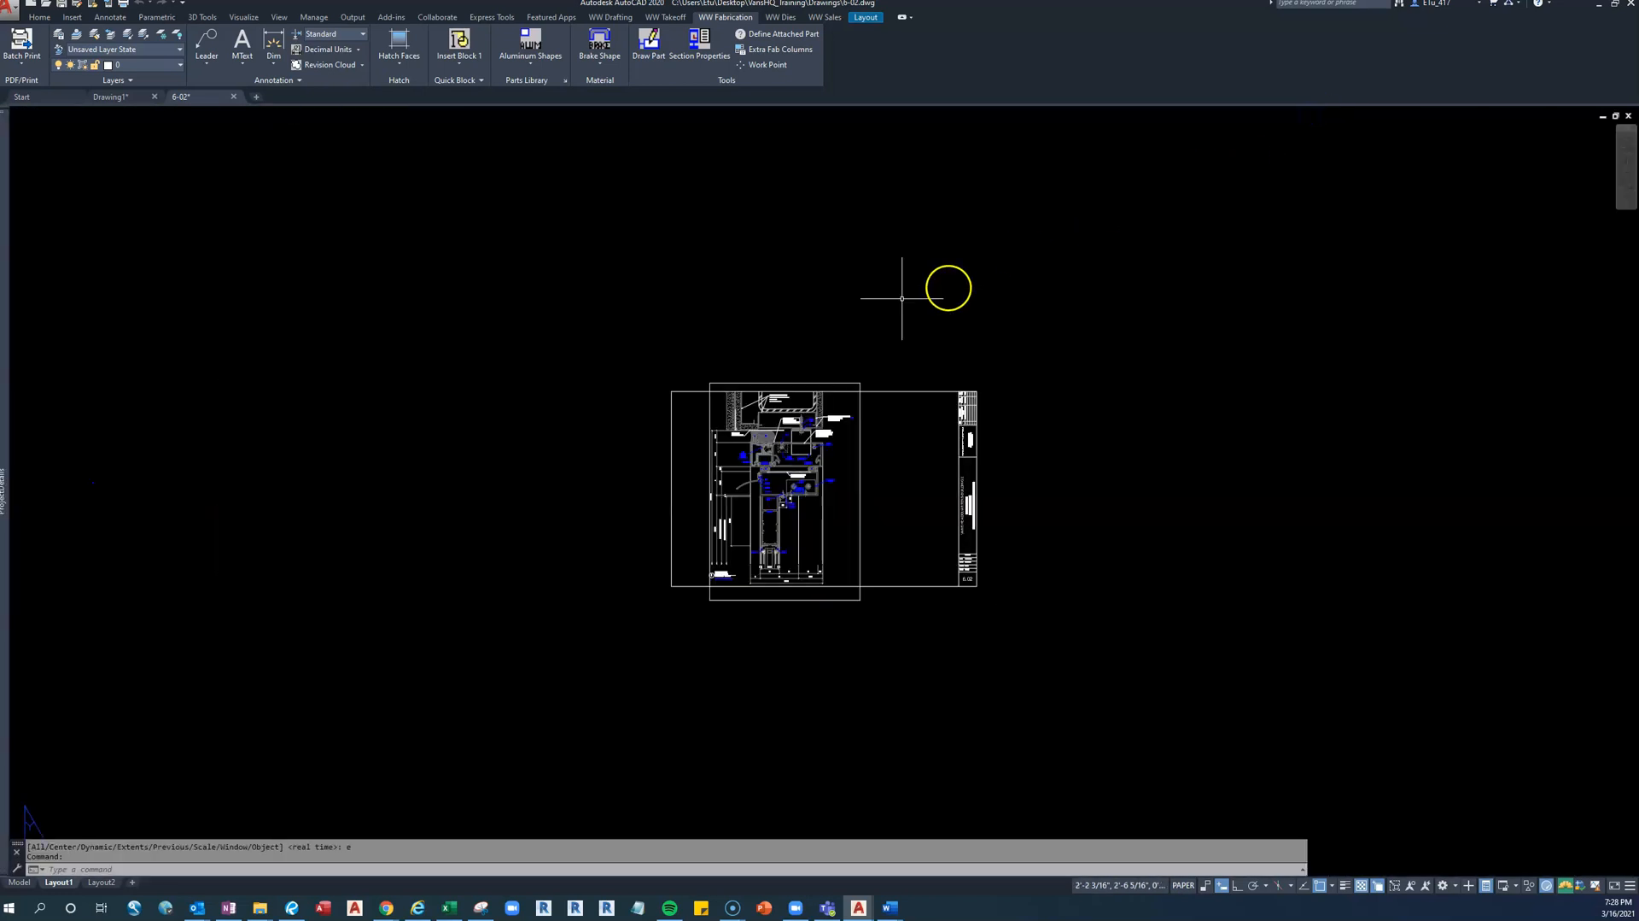
{"action": "type", "text": "T"}
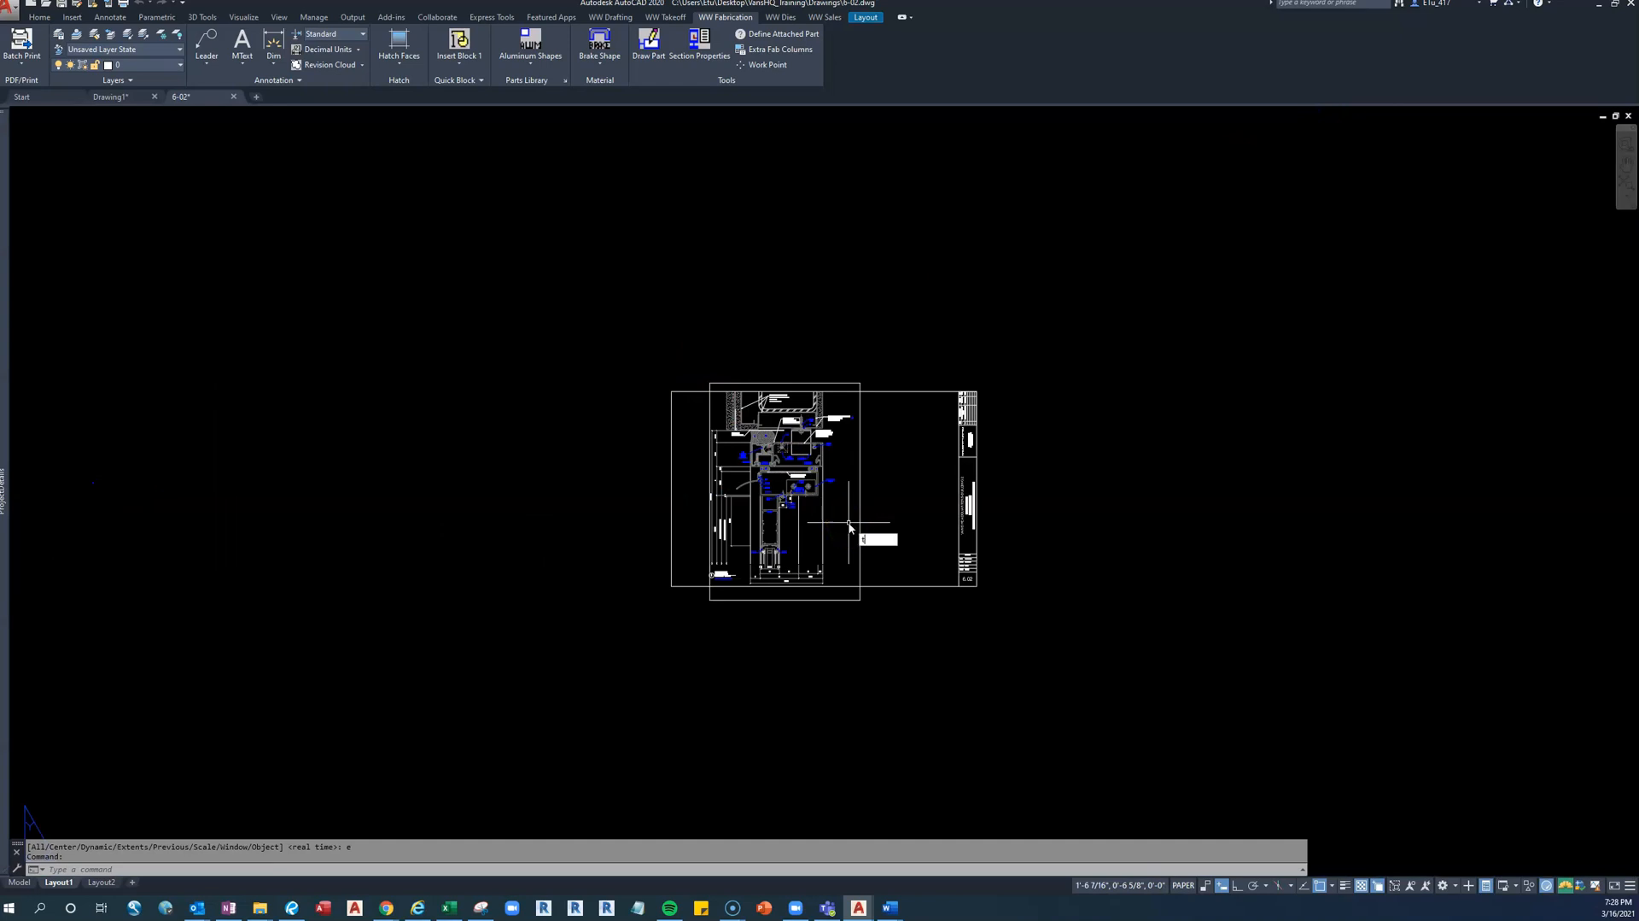
{"action": "key", "text": "Escape"}
{"action": "type", "text": "tm"}
{"action": "key", "text": "Return"}
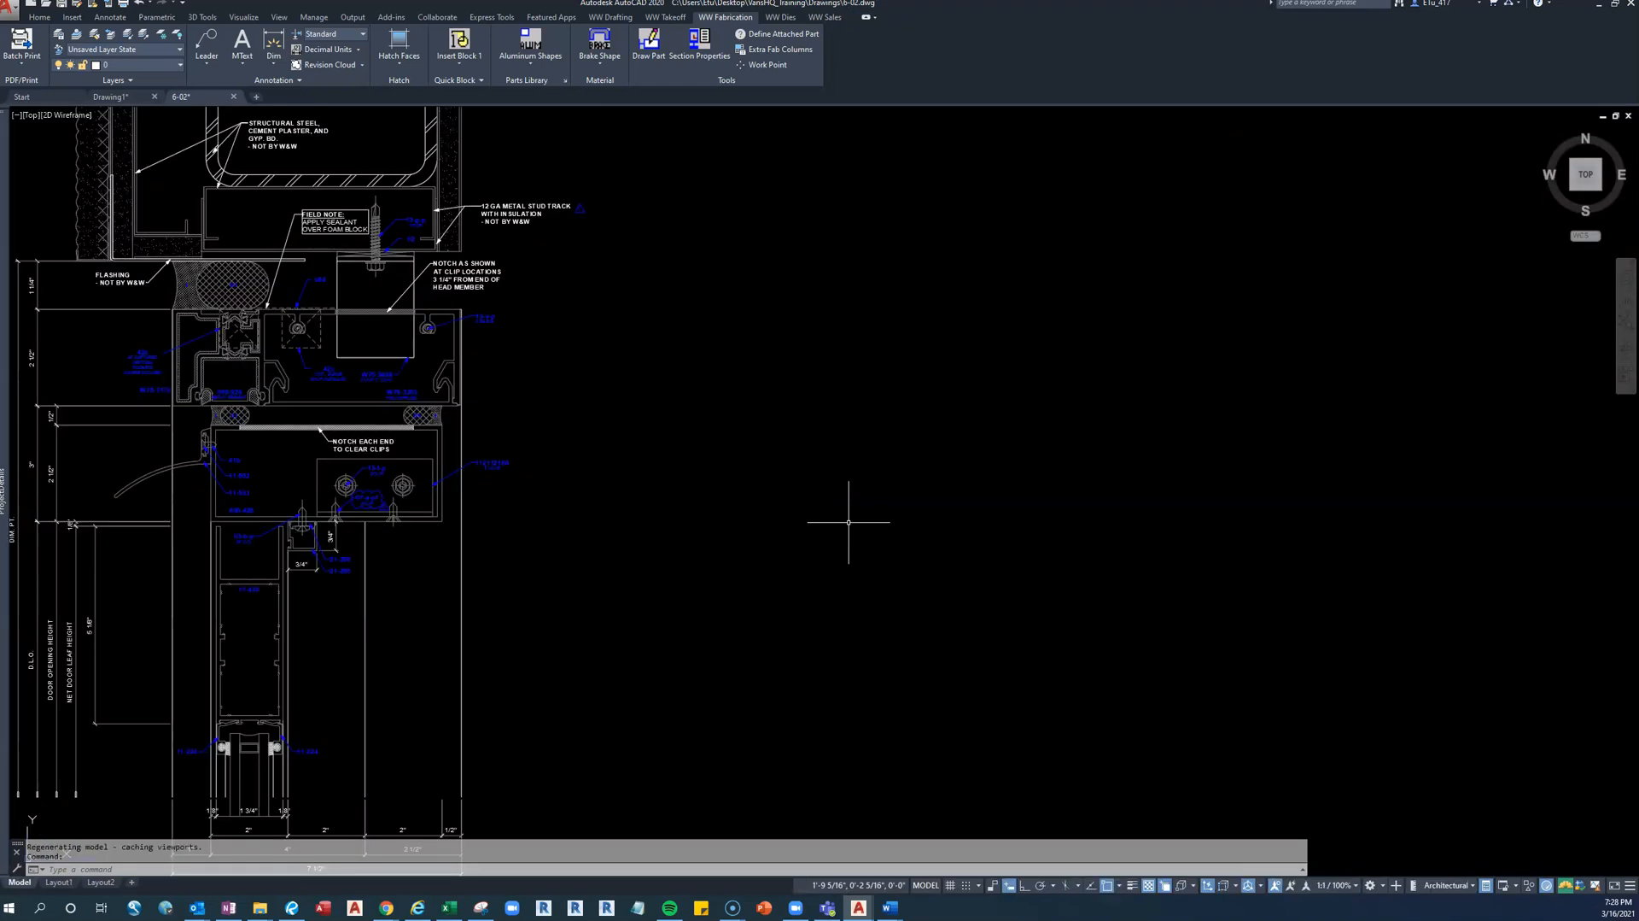
{"action": "scroll", "coordinate": [670, 587], "scroll_direction": "down", "scroll_amount": 3}
{"action": "scroll", "coordinate": [529, 490], "scroll_direction": "up", "scroll_amount": 2}
{"action": "middle_click_drag", "start_coordinate": [529, 490], "coordinate": [692, 437]}
{"action": "scroll", "coordinate": [636, 337], "scroll_direction": "up", "scroll_amount": 2}
{"action": "middle_click_drag", "start_coordinate": [635, 336], "coordinate": [637, 359]}
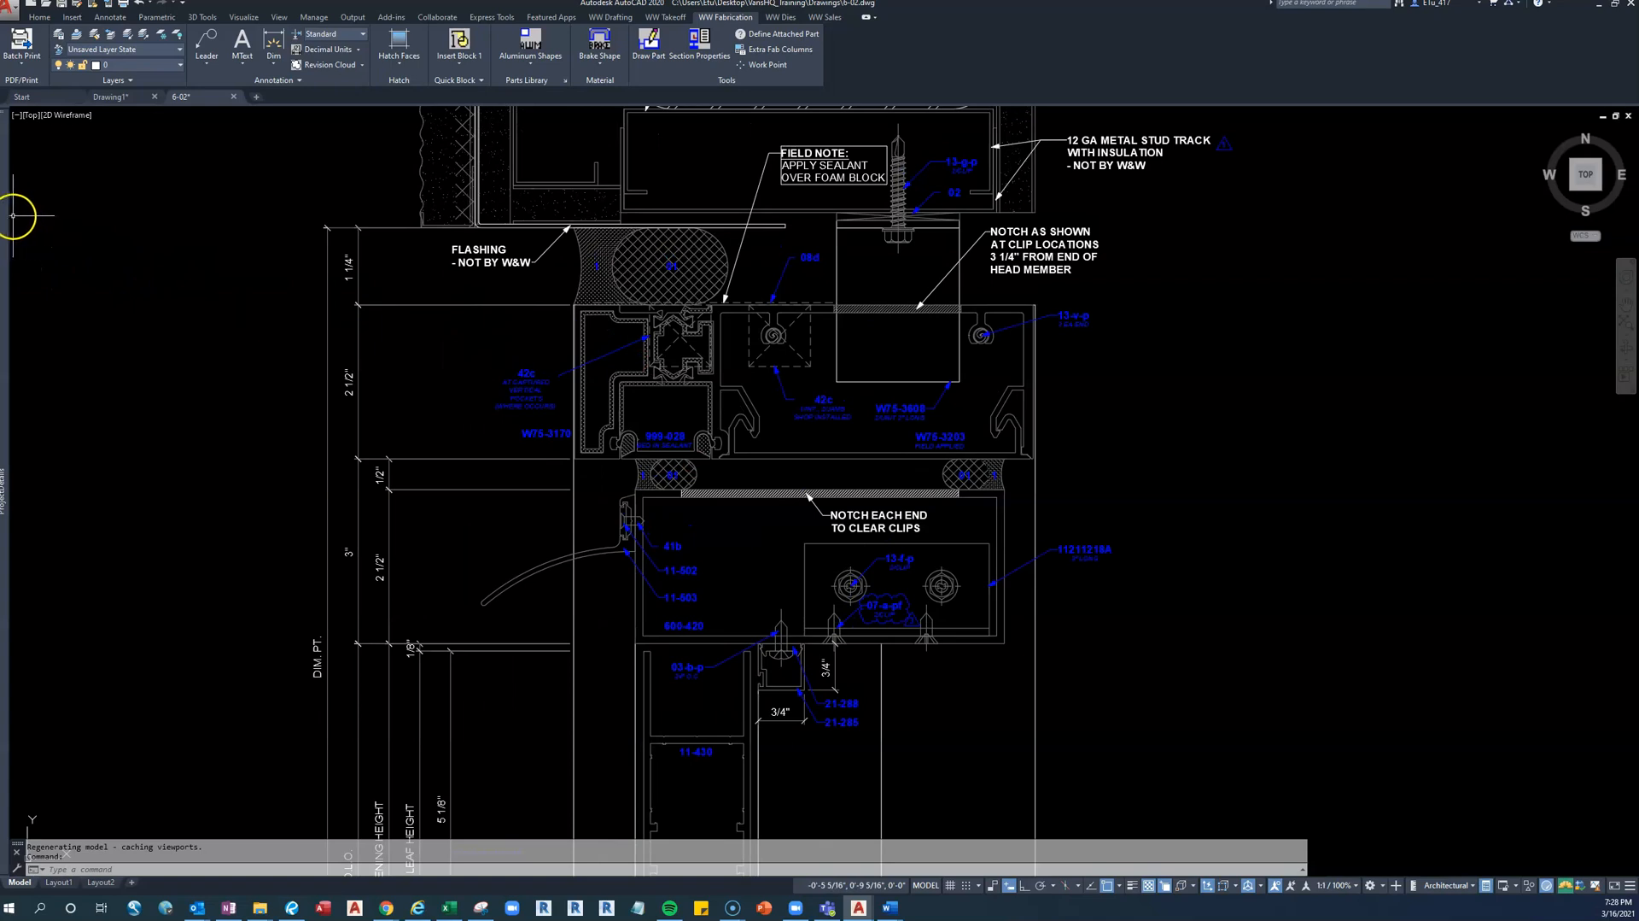
Place the HeadS250V-Vert138 to Vert138 use layout with its tag line at the intersection of the system face and head's upper edge
{"action": "mouse_move", "coordinate": [5, 221]}
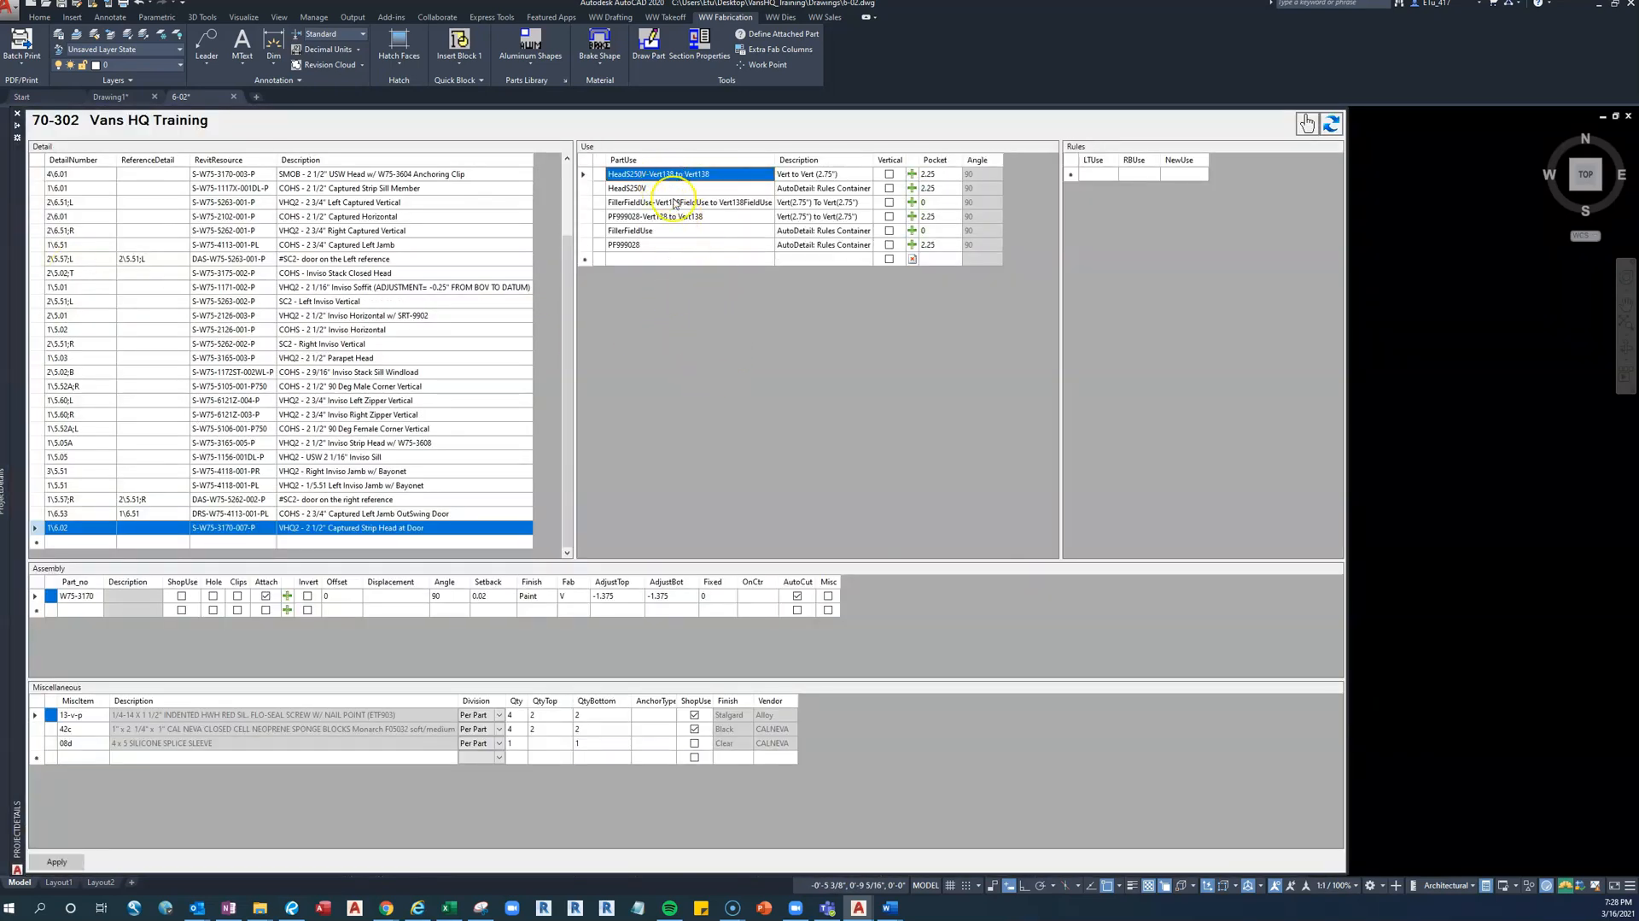
{"action": "left_click", "coordinate": [642, 188]}
{"action": "left_click", "coordinate": [645, 175]}
{"action": "left_click", "coordinate": [912, 174]}
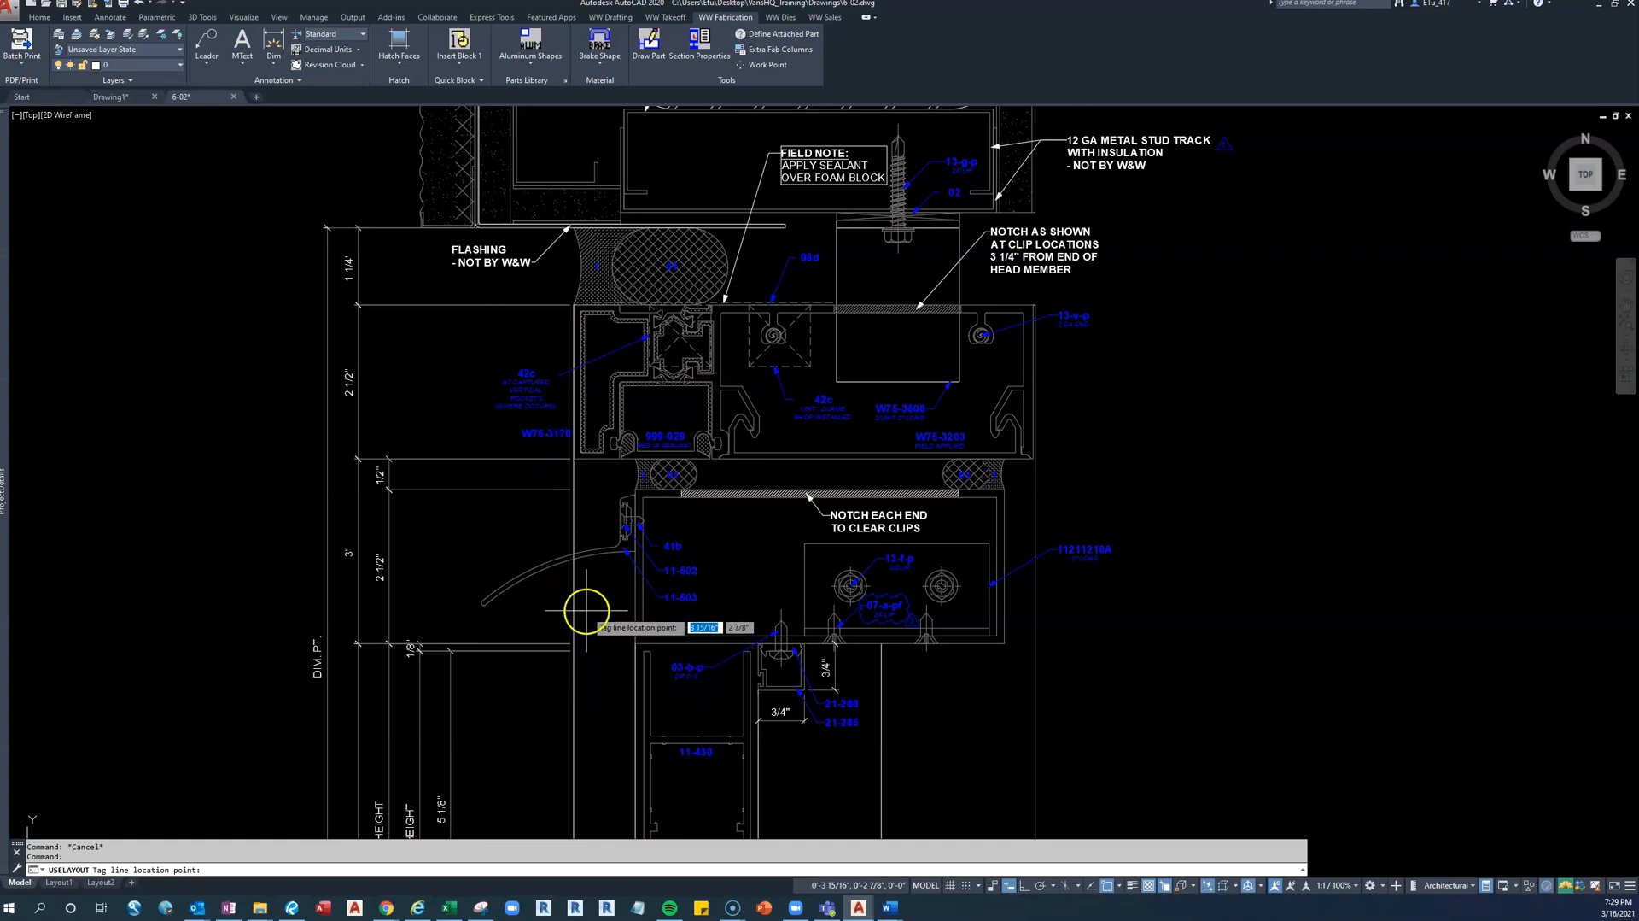
{"action": "middle_click_drag", "start_coordinate": [586, 615], "coordinate": [590, 194]}
{"action": "mouse_move", "coordinate": [574, 322]}
{"action": "middle_mouse_down"}
{"action": "mouse_move", "coordinate": [560, 421]}
{"action": "mouse_move", "coordinate": [578, 667]}
{"action": "middle_mouse_up"}
{"action": "middle_click_drag", "start_coordinate": [588, 380], "coordinate": [549, 469]}
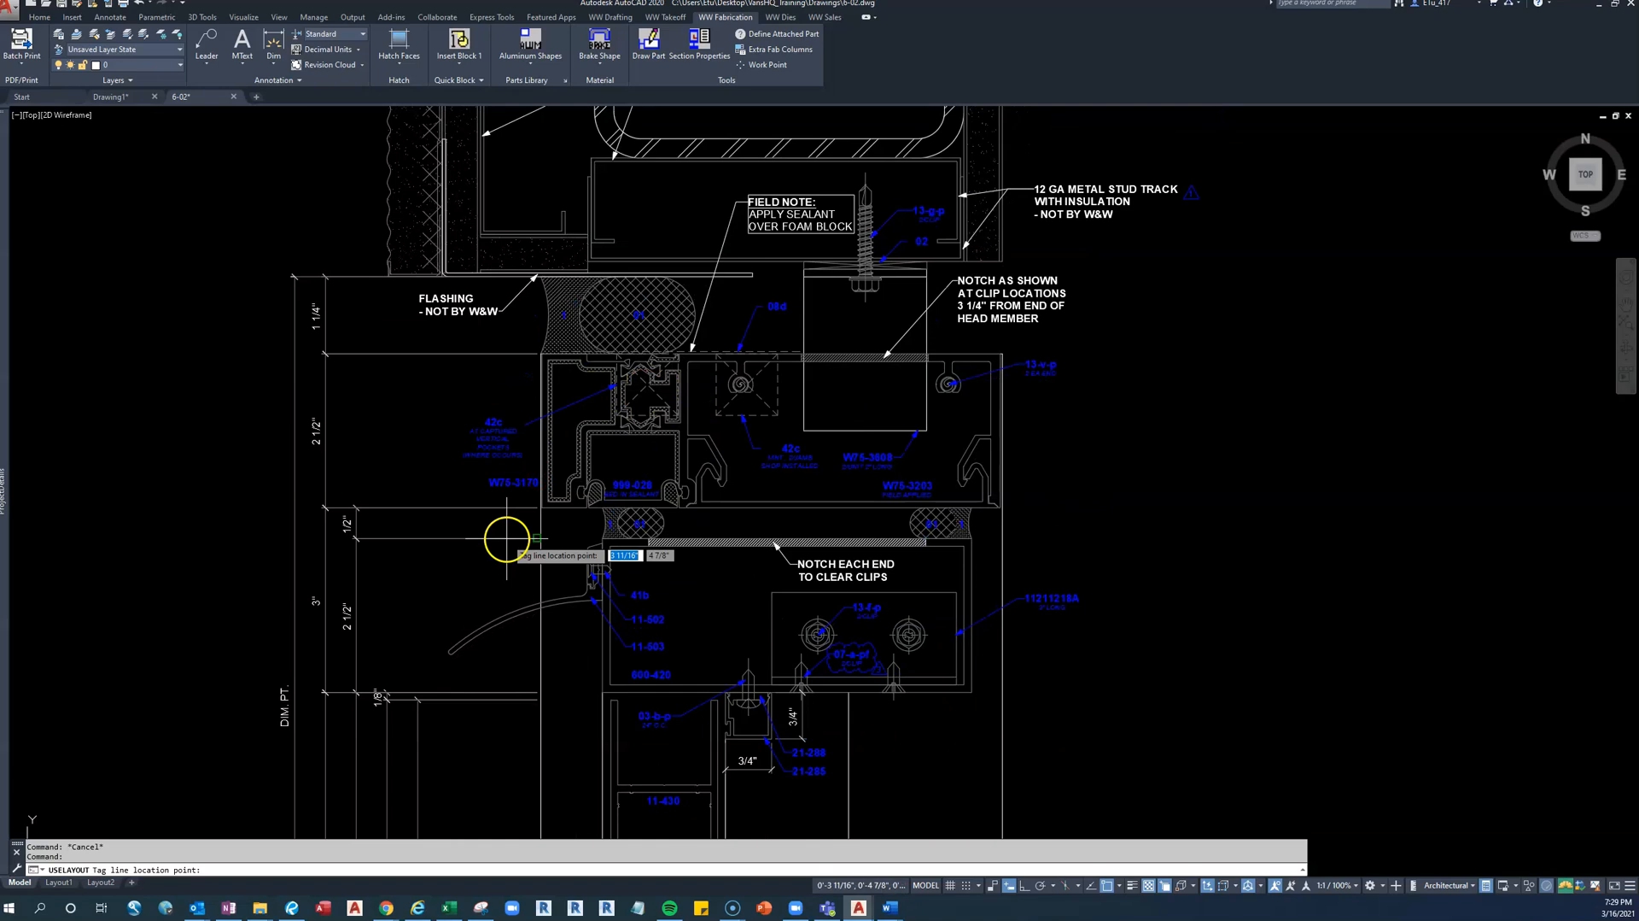
{"action": "right_click", "coordinate": [485, 589], "text": "shift"}
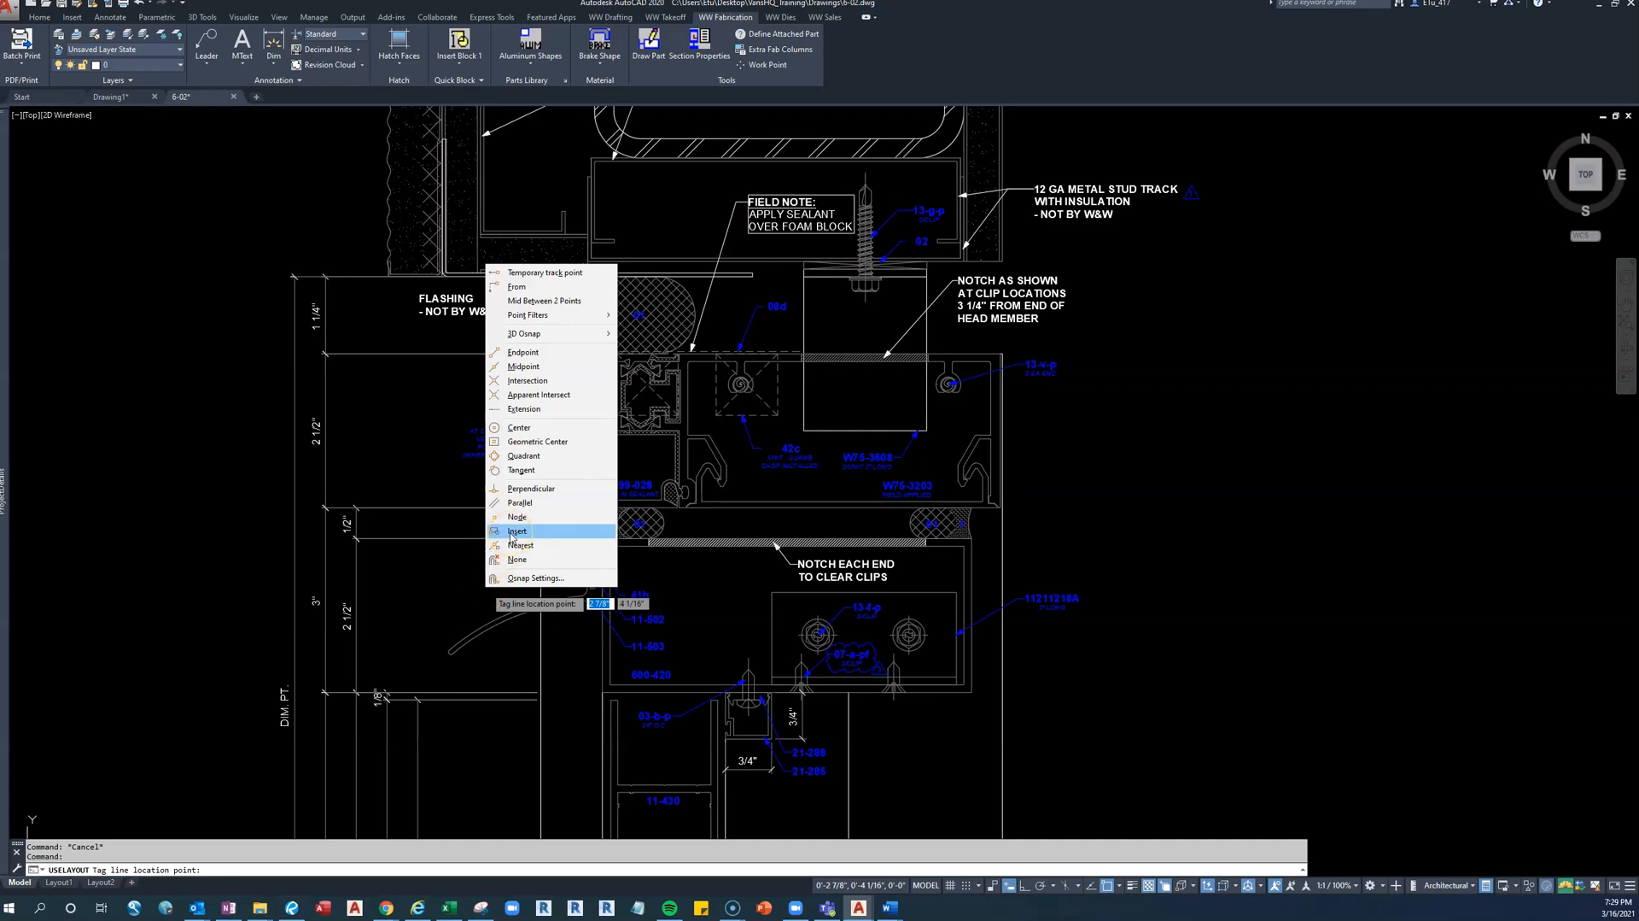
{"action": "left_click", "coordinate": [531, 380]}
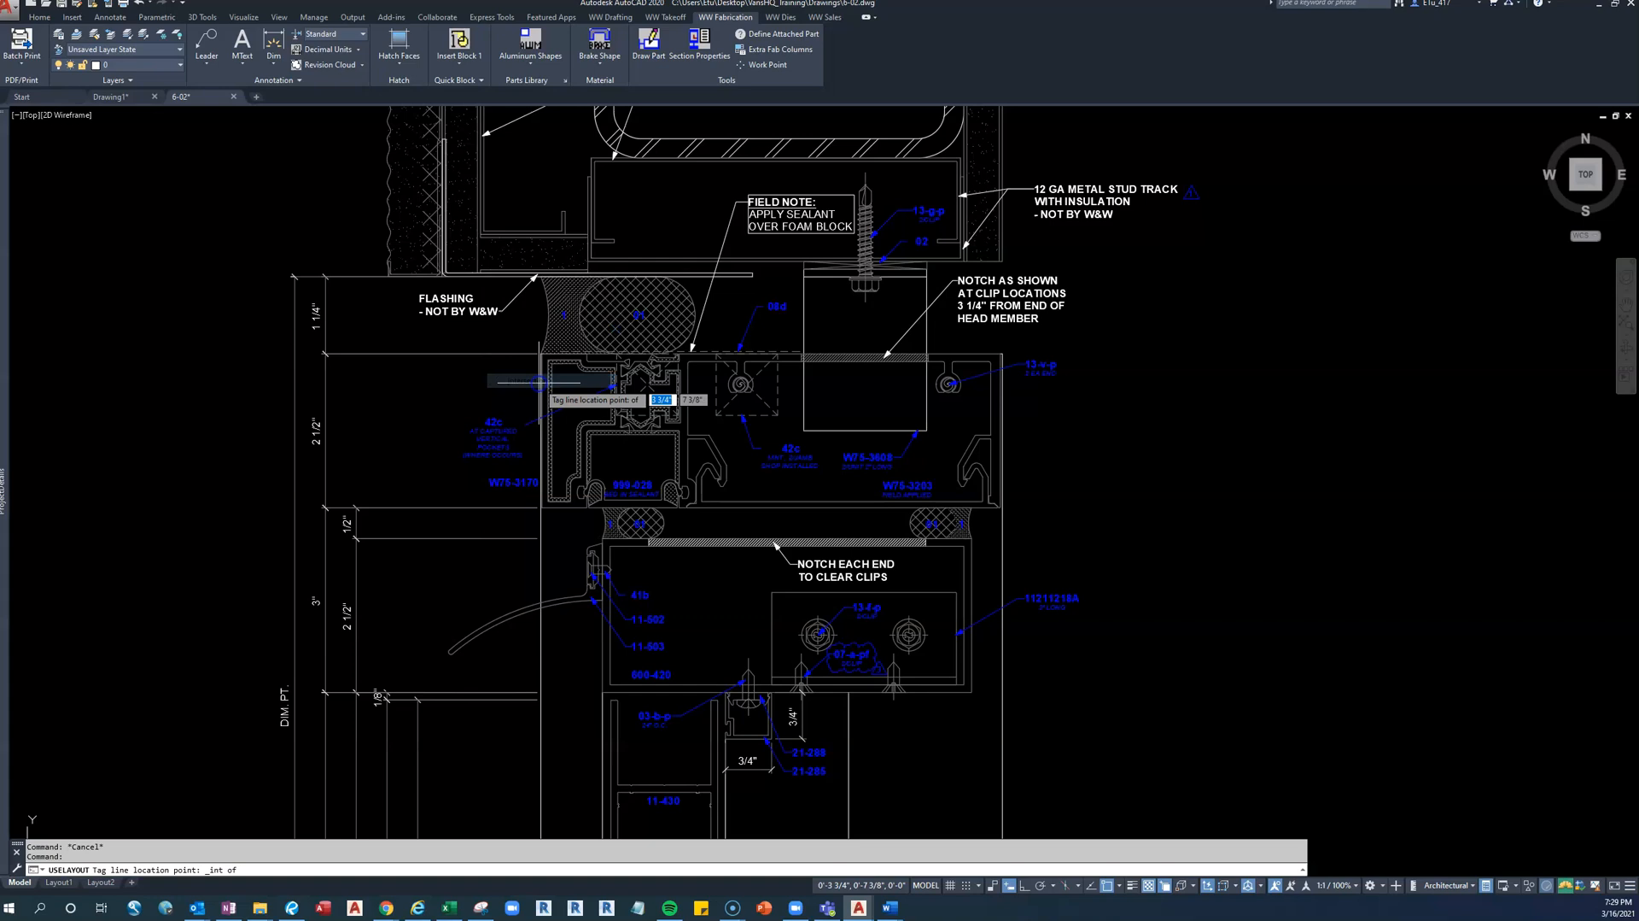
{"action": "left_click", "coordinate": [541, 640]}
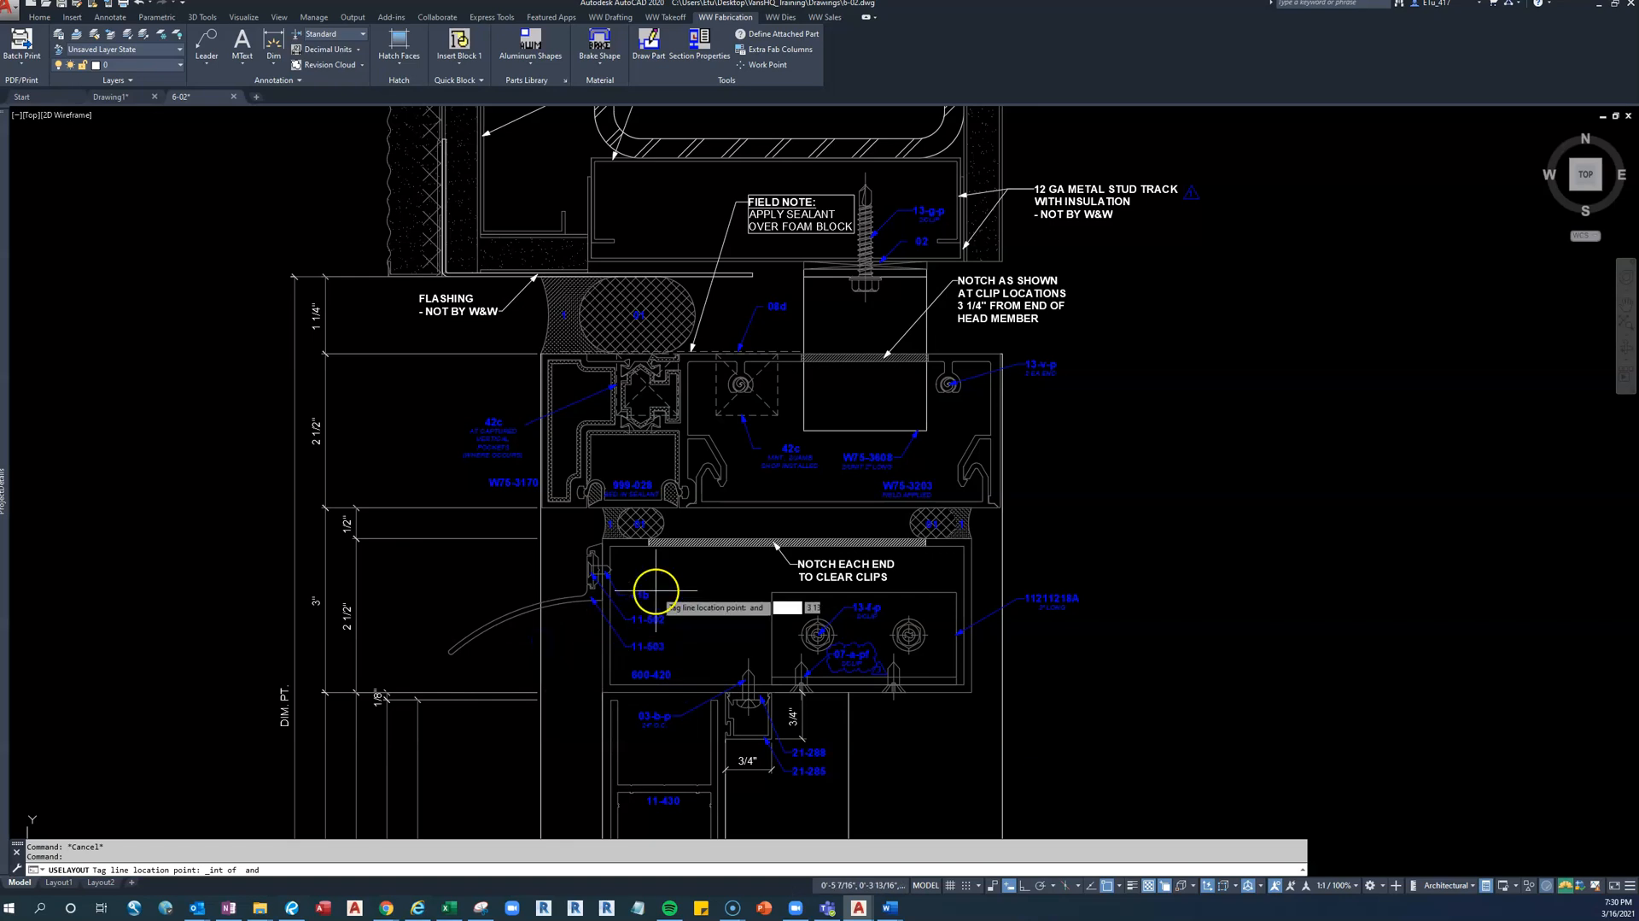
{"action": "scroll", "coordinate": [706, 375], "scroll_direction": "up", "scroll_amount": 4}
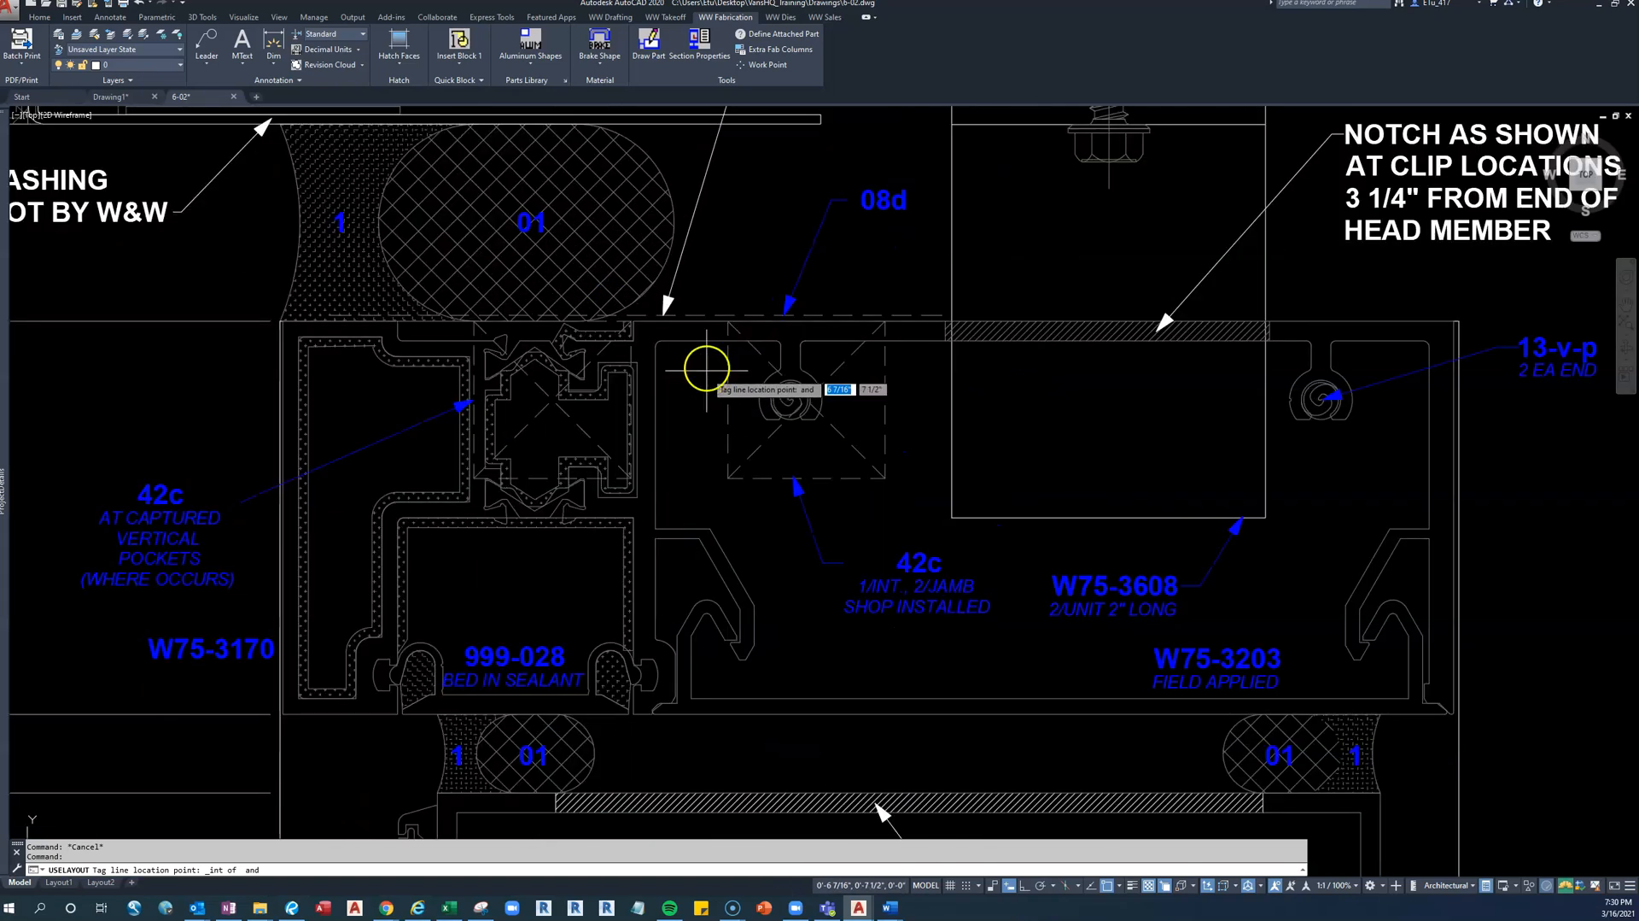
{"action": "left_click", "coordinate": [706, 323]}
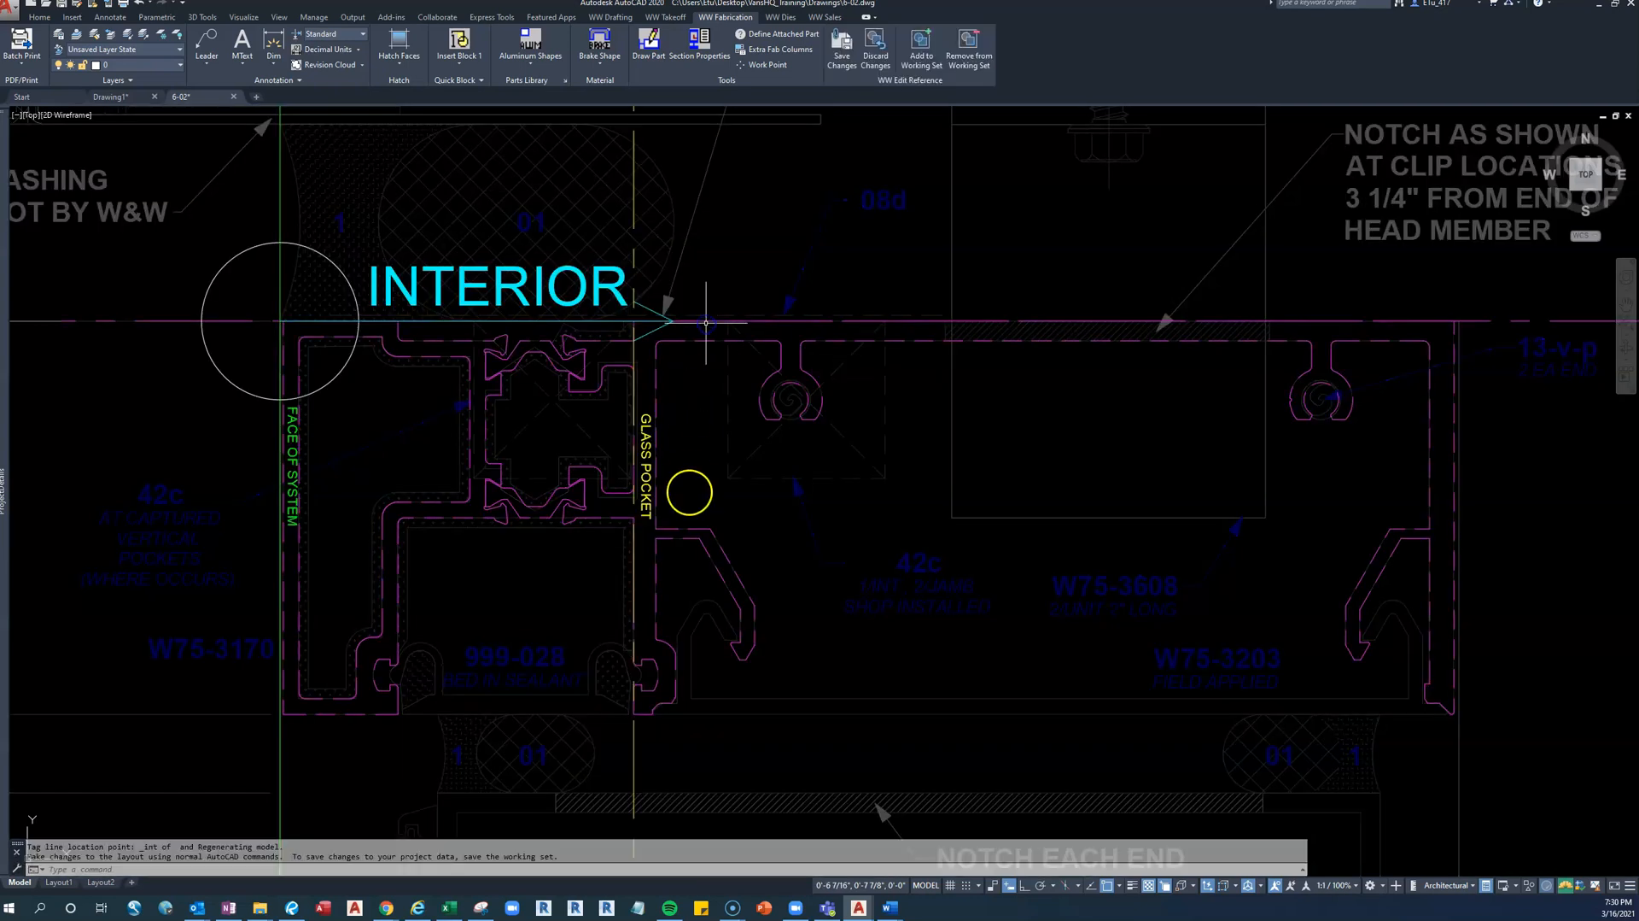
Compare the head layout's outline with the W75-3170 profile and pocket filler in the detail, and save the layout changes
{"action": "scroll", "coordinate": [678, 622], "scroll_direction": "down", "scroll_amount": 3}
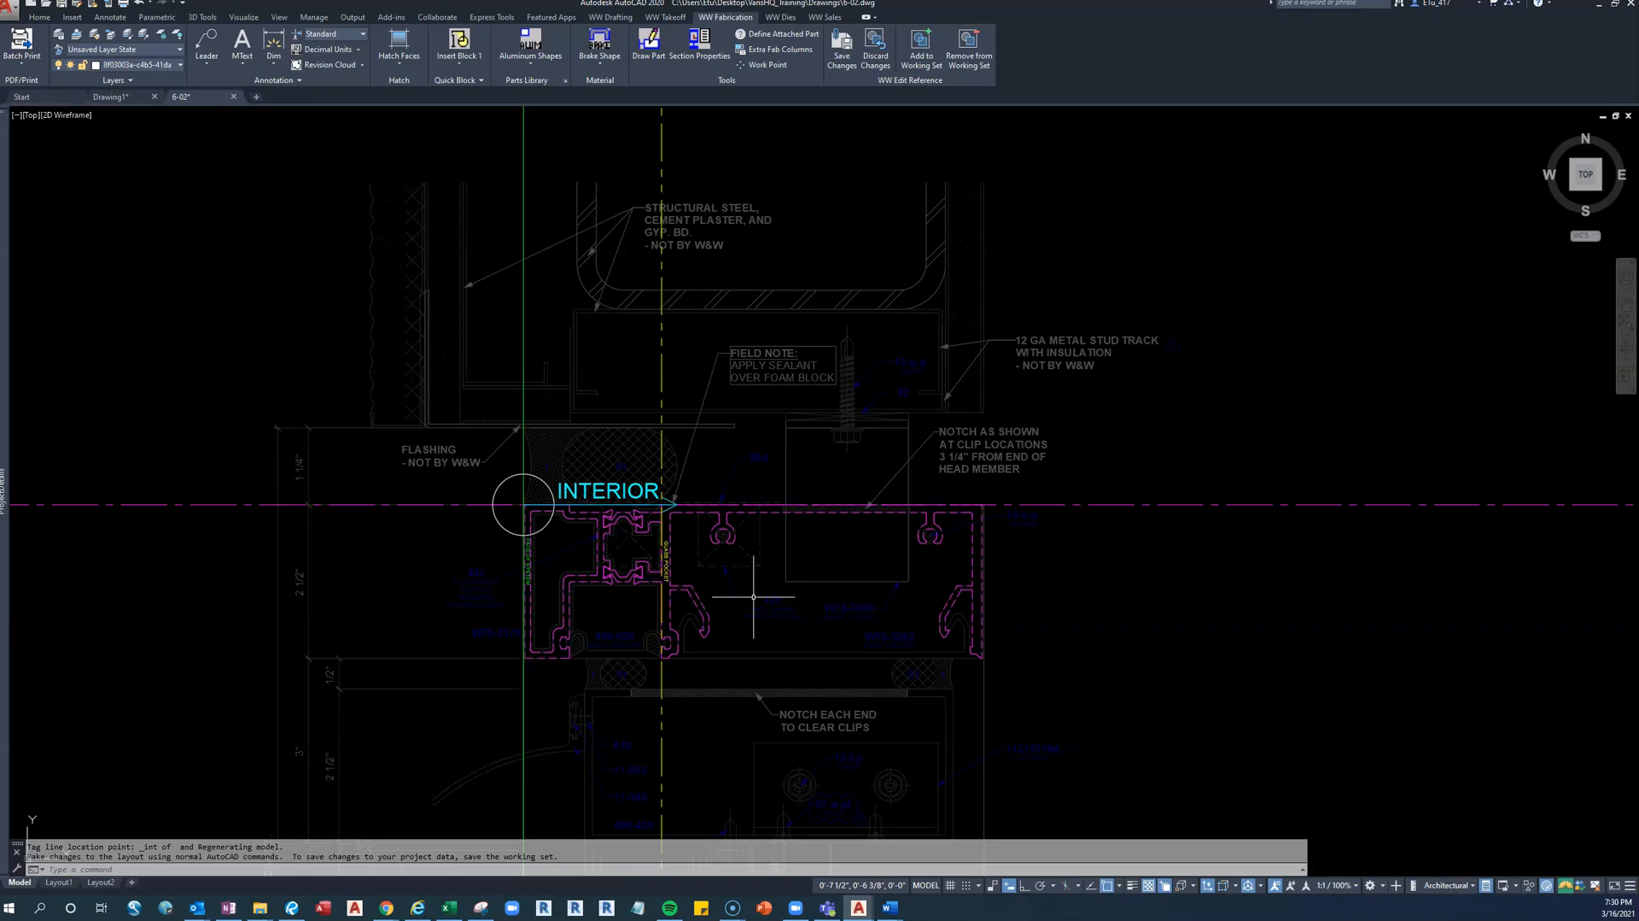
{"action": "scroll", "coordinate": [509, 684], "scroll_direction": "up", "scroll_amount": 4}
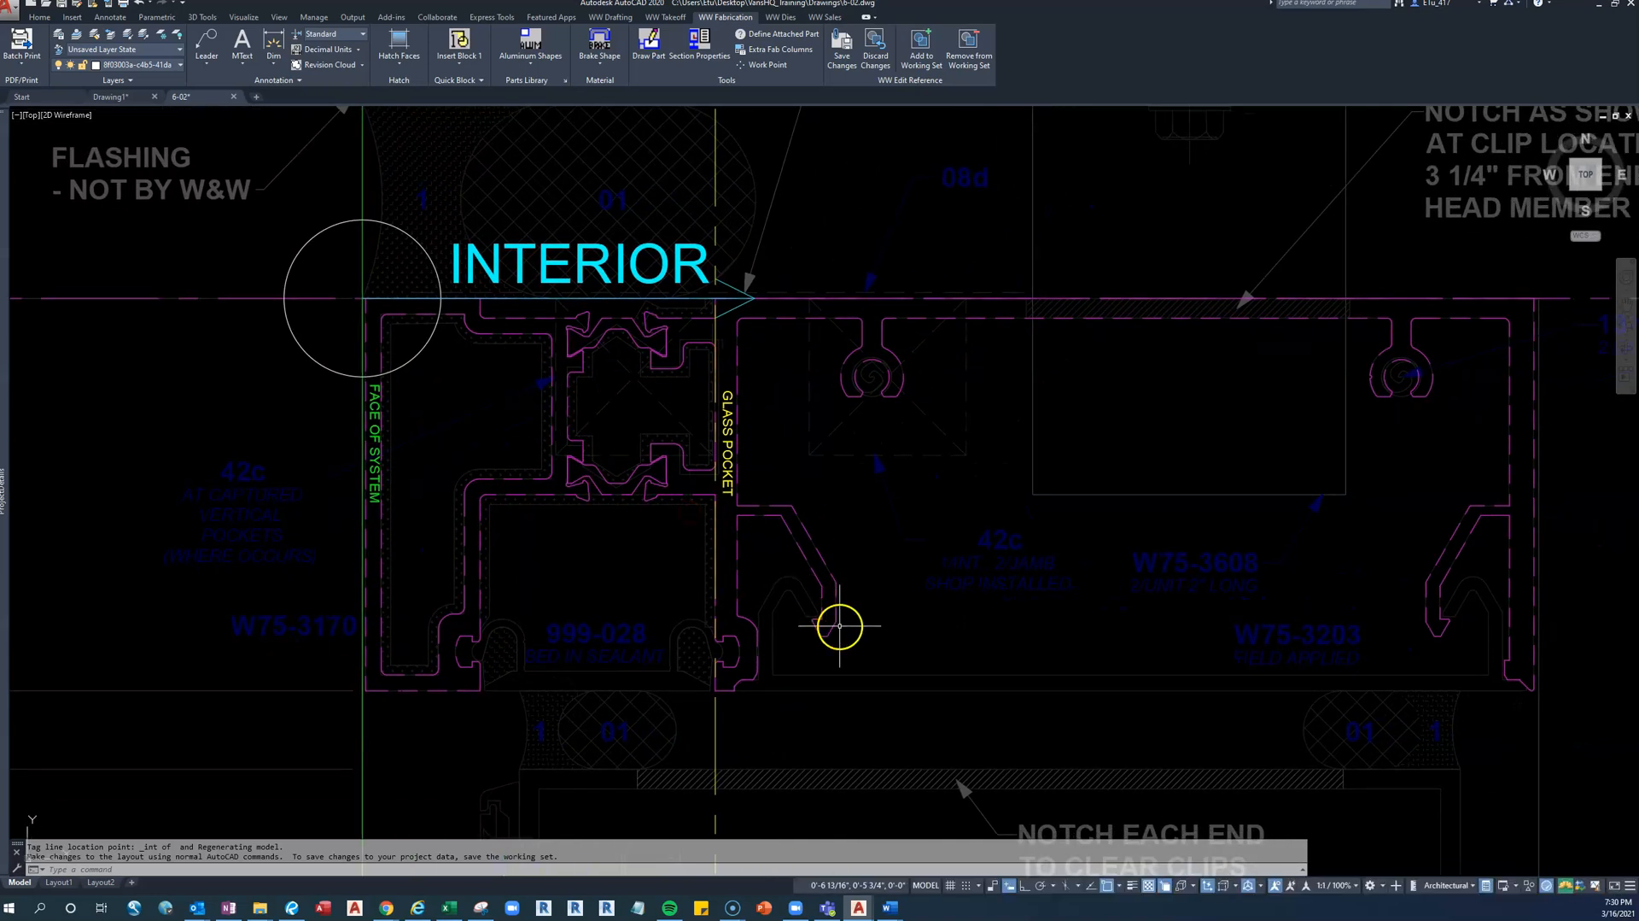
{"action": "scroll", "coordinate": [837, 623], "scroll_direction": "up", "scroll_amount": 6}
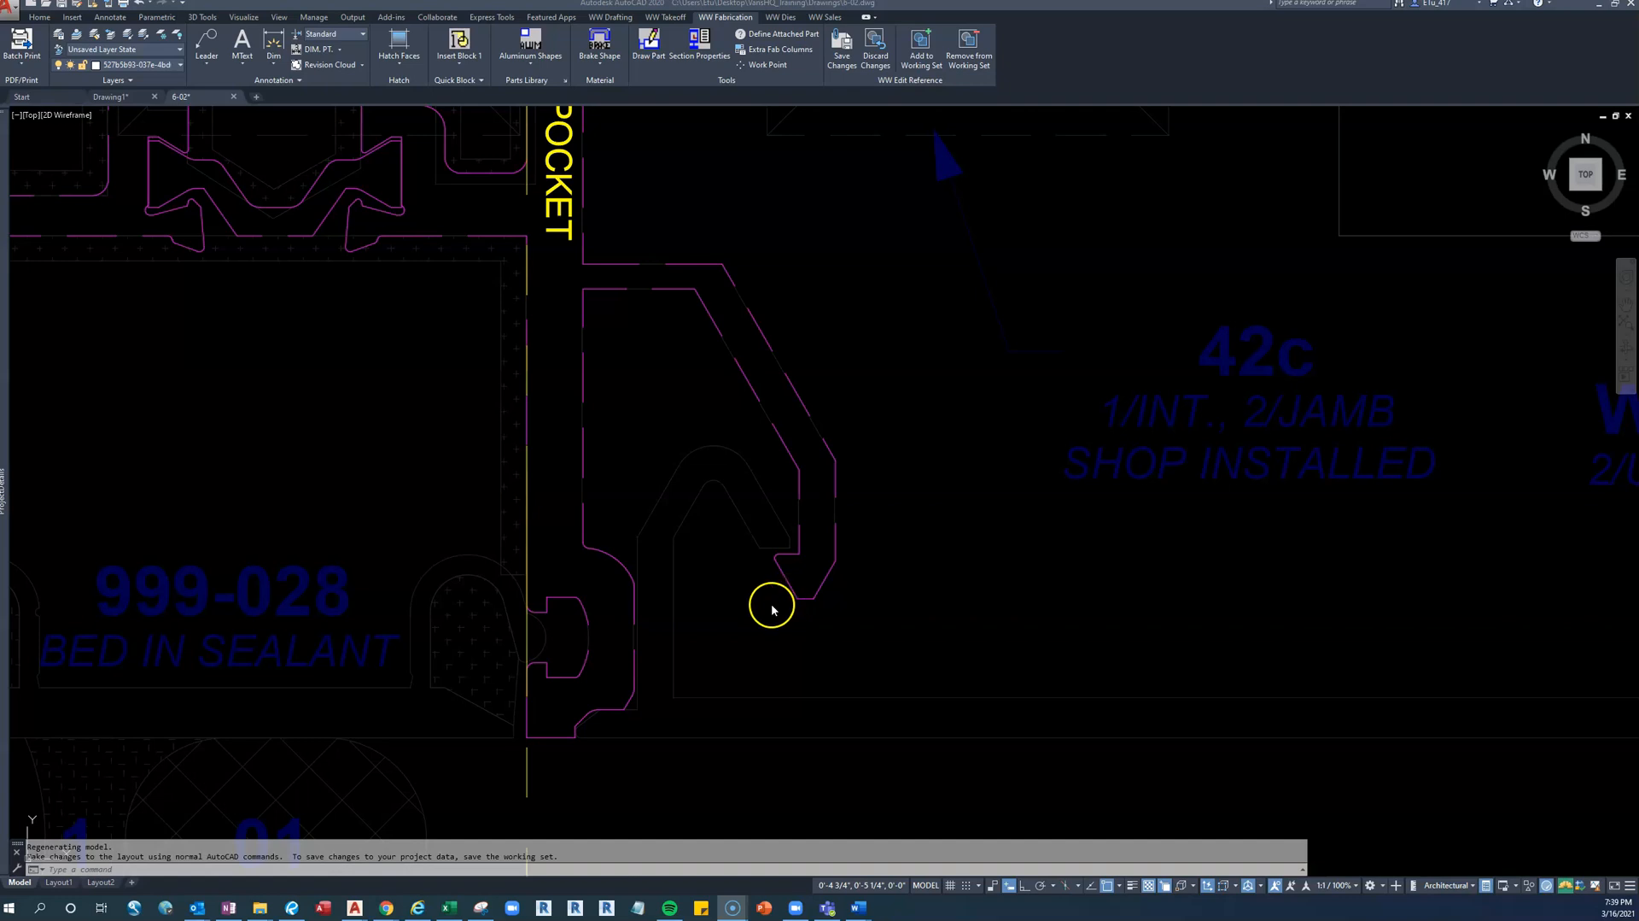
{"action": "scroll", "coordinate": [772, 604], "scroll_direction": "down", "scroll_amount": 2}
{"action": "scroll", "coordinate": [772, 604], "scroll_direction": "down", "scroll_amount": 4}
{"action": "middle_click_drag", "start_coordinate": [800, 609], "coordinate": [663, 603]}
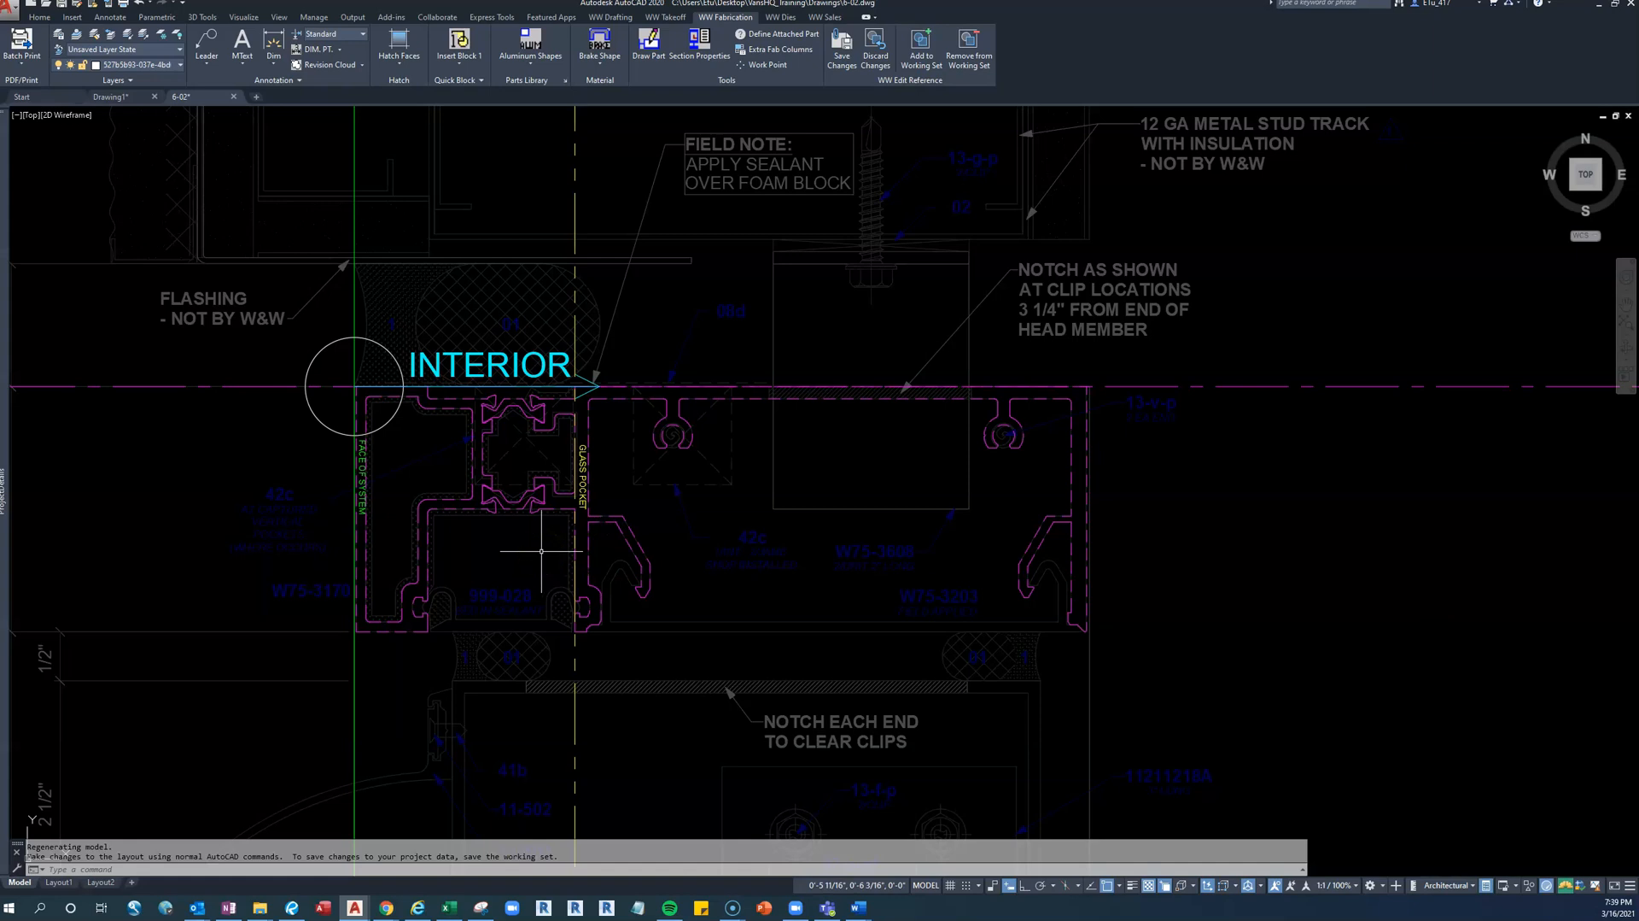
{"action": "left_click", "coordinate": [500, 500]}
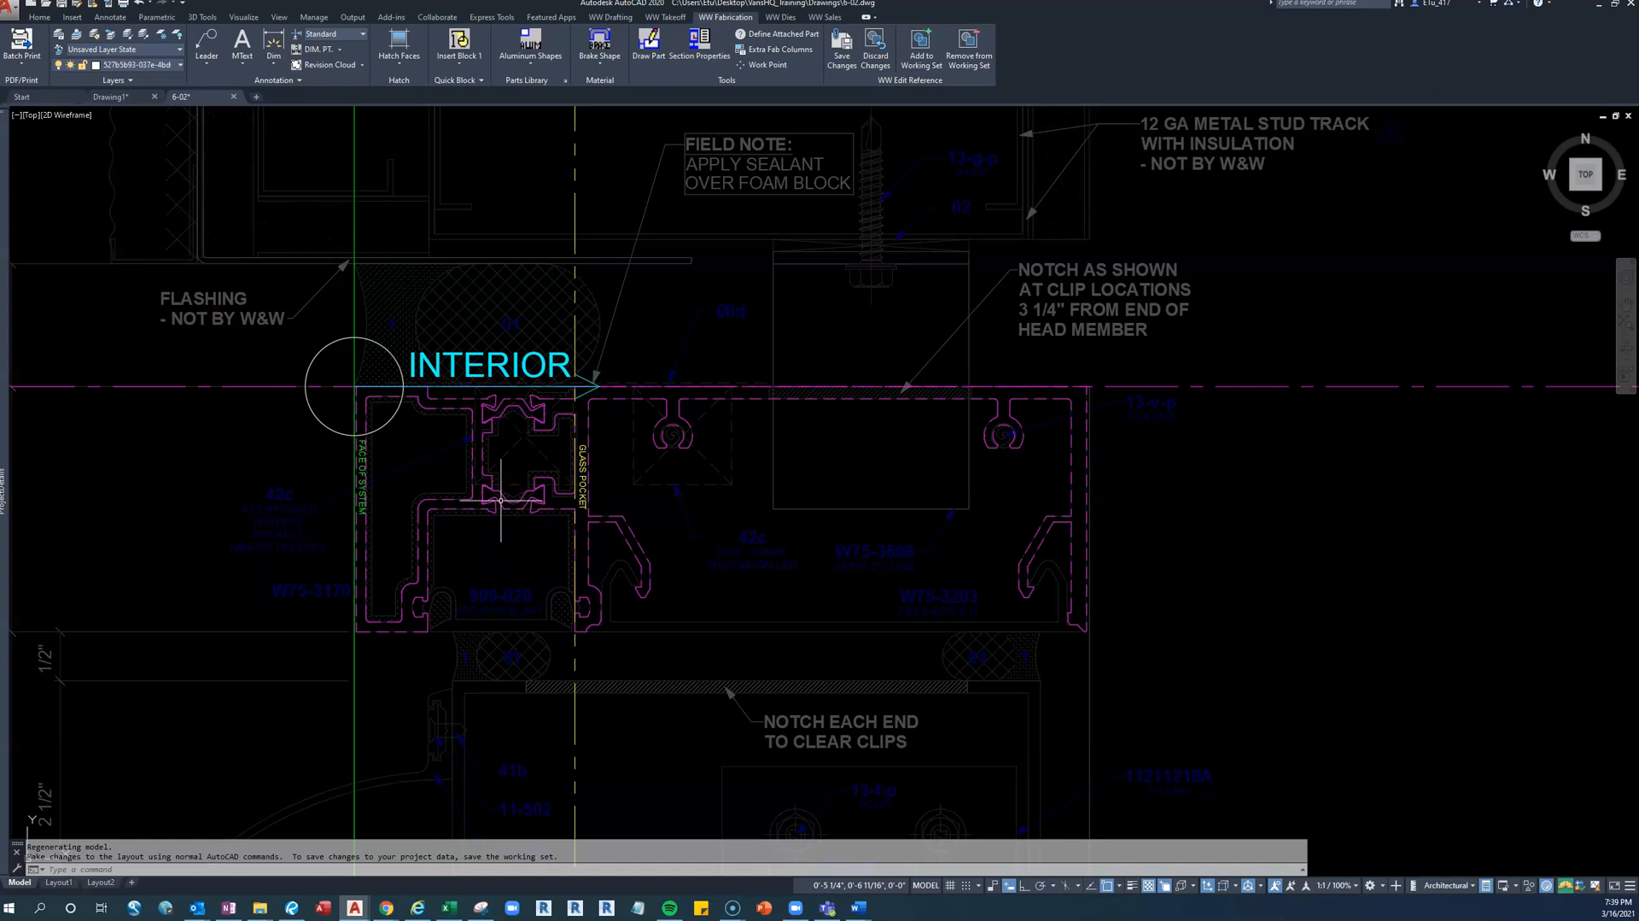
{"action": "left_click", "coordinate": [490, 538]}
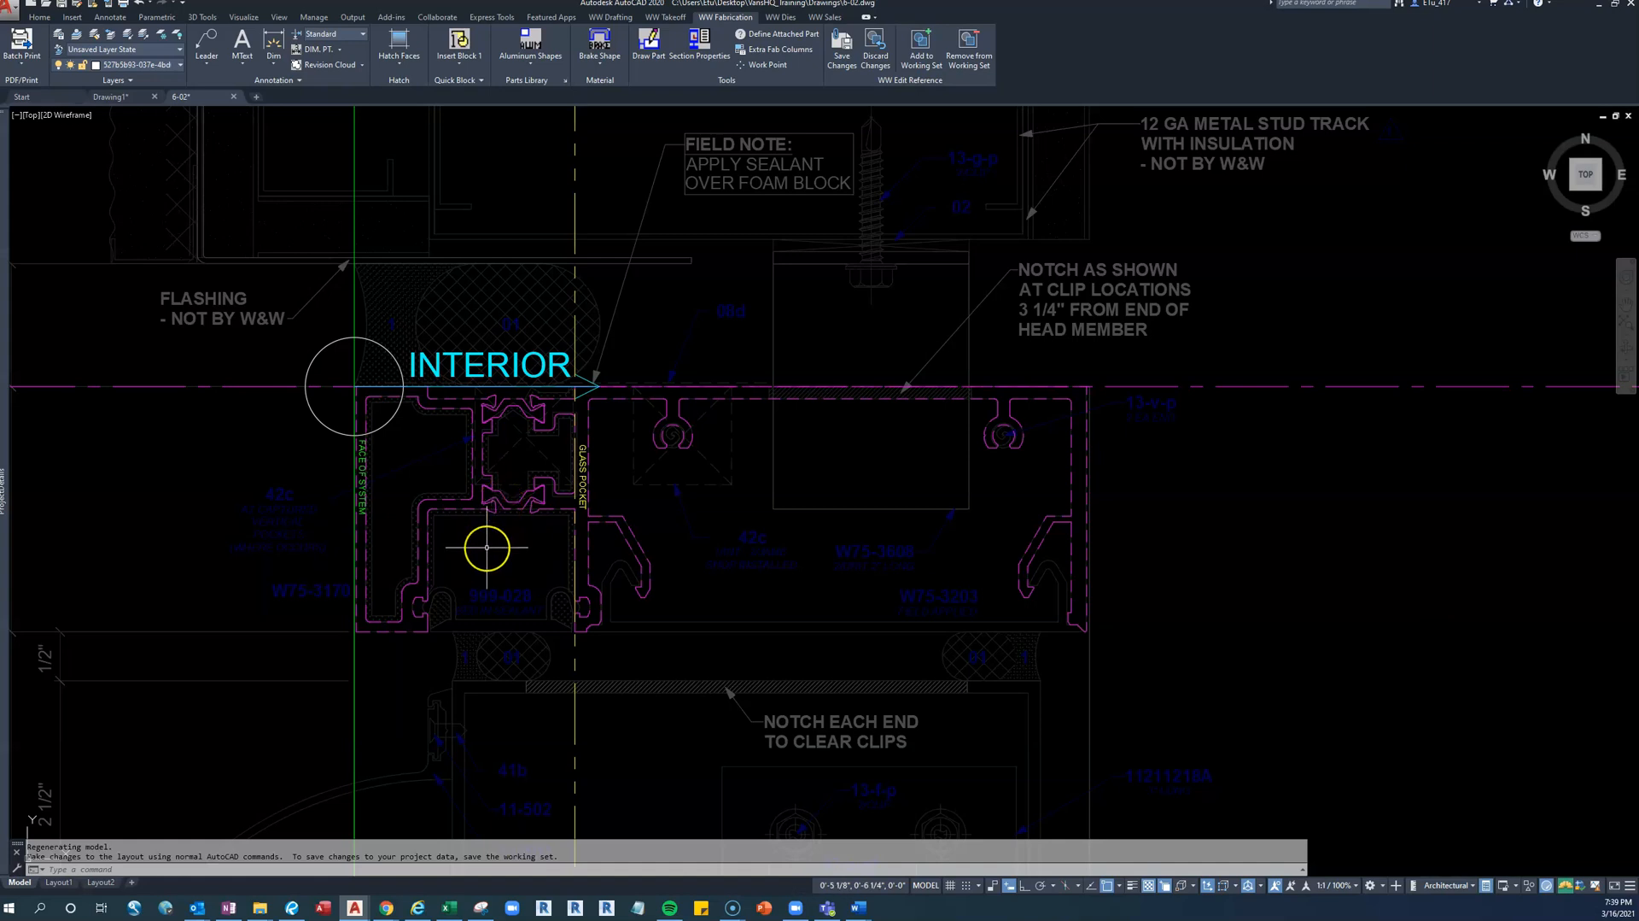
{"action": "left_click", "coordinate": [475, 509]}
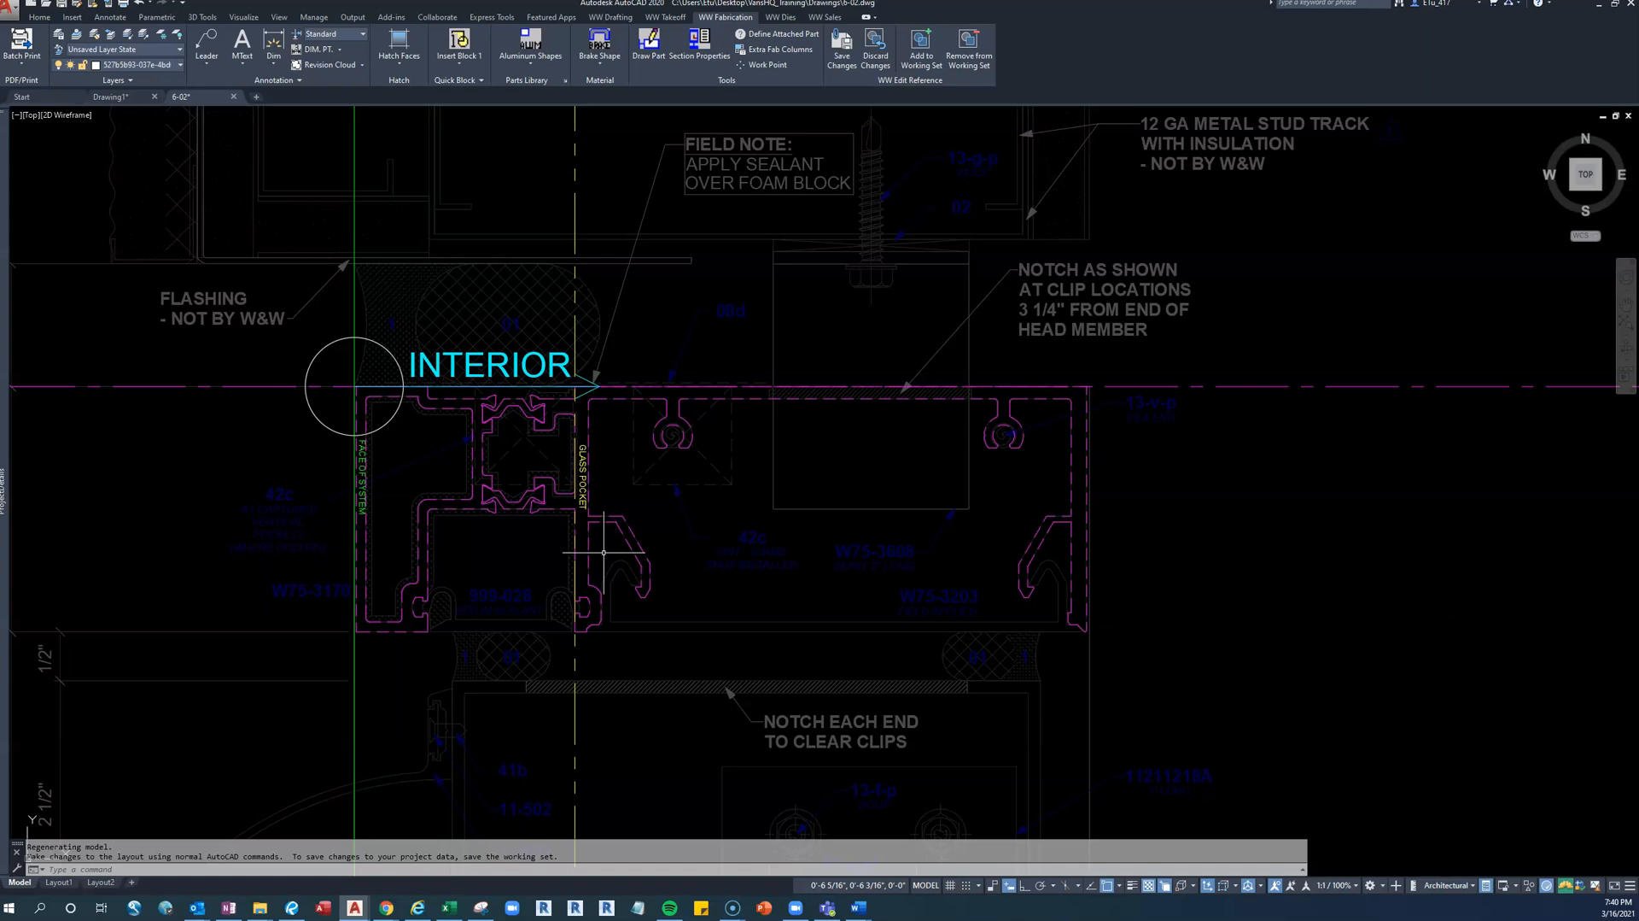
{"action": "left_click", "coordinate": [843, 57]}
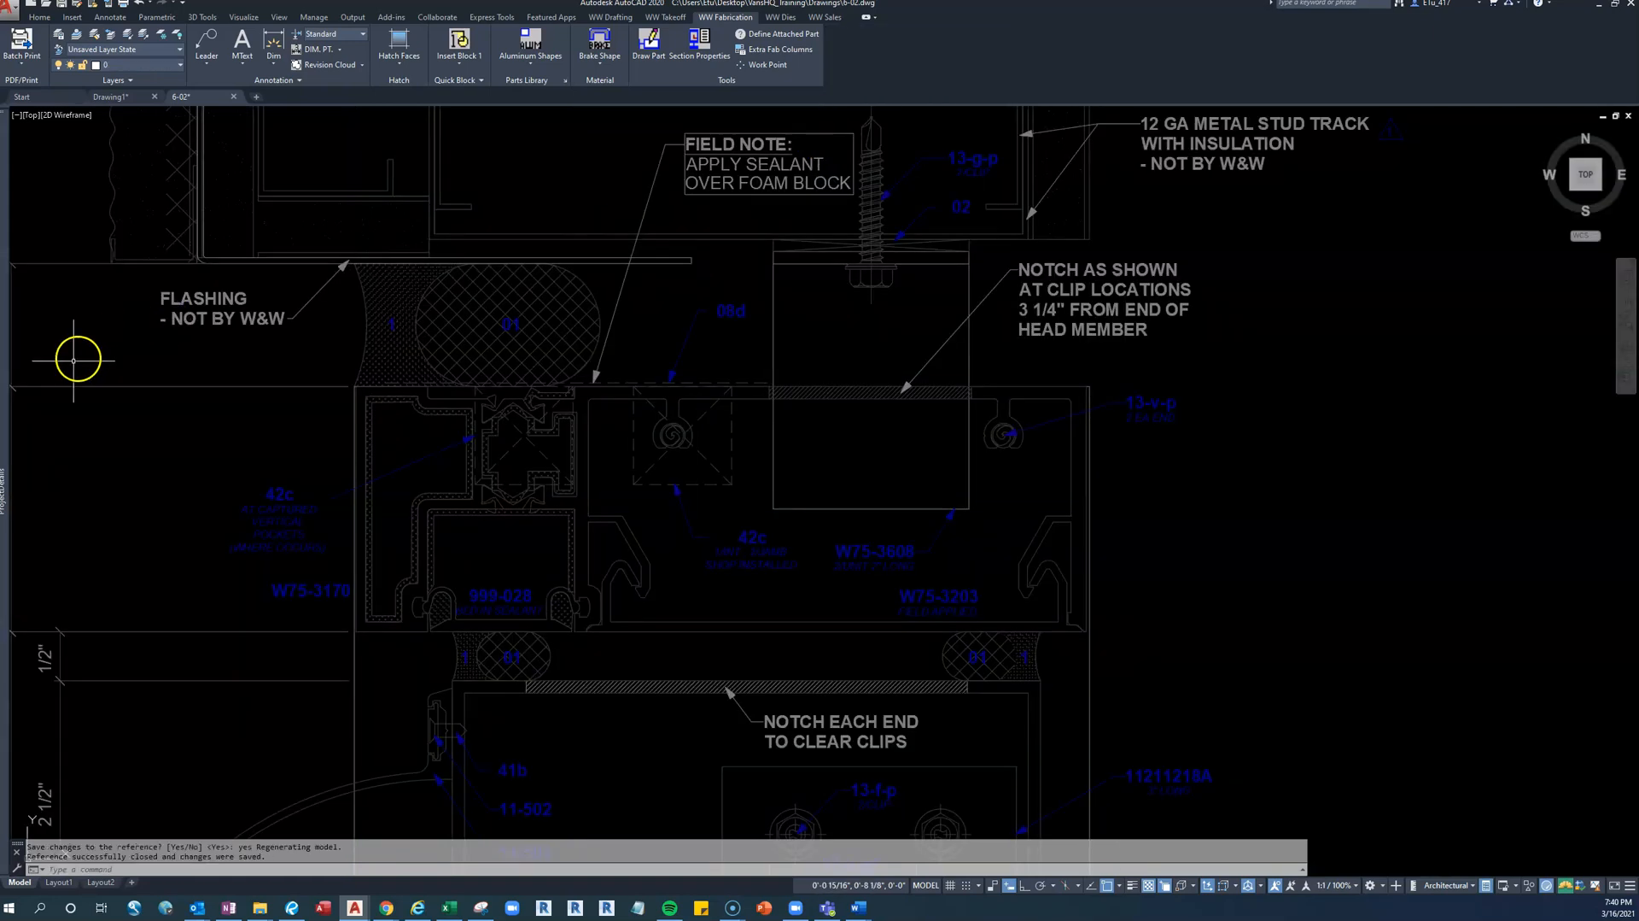
Select the FillerFieldUse-Vert138FieldUse to Vert138FieldUse part use and place its layout at the intersection of the system face and head's upper edge
{"action": "mouse_move", "coordinate": [9, 362]}
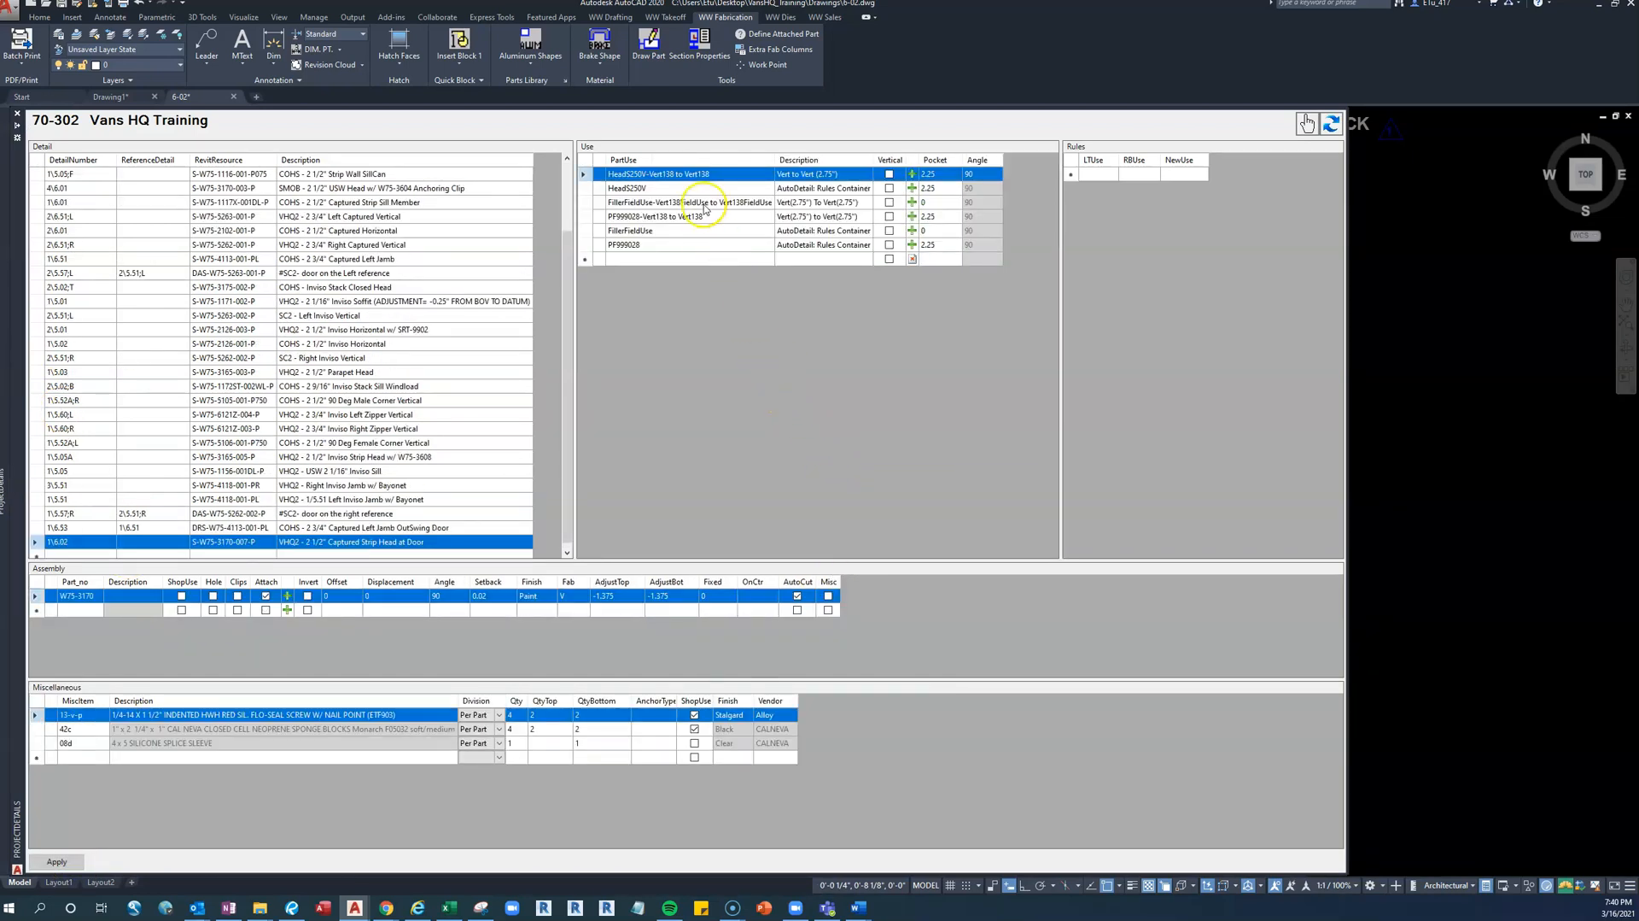
{"action": "left_click", "coordinate": [711, 205]}
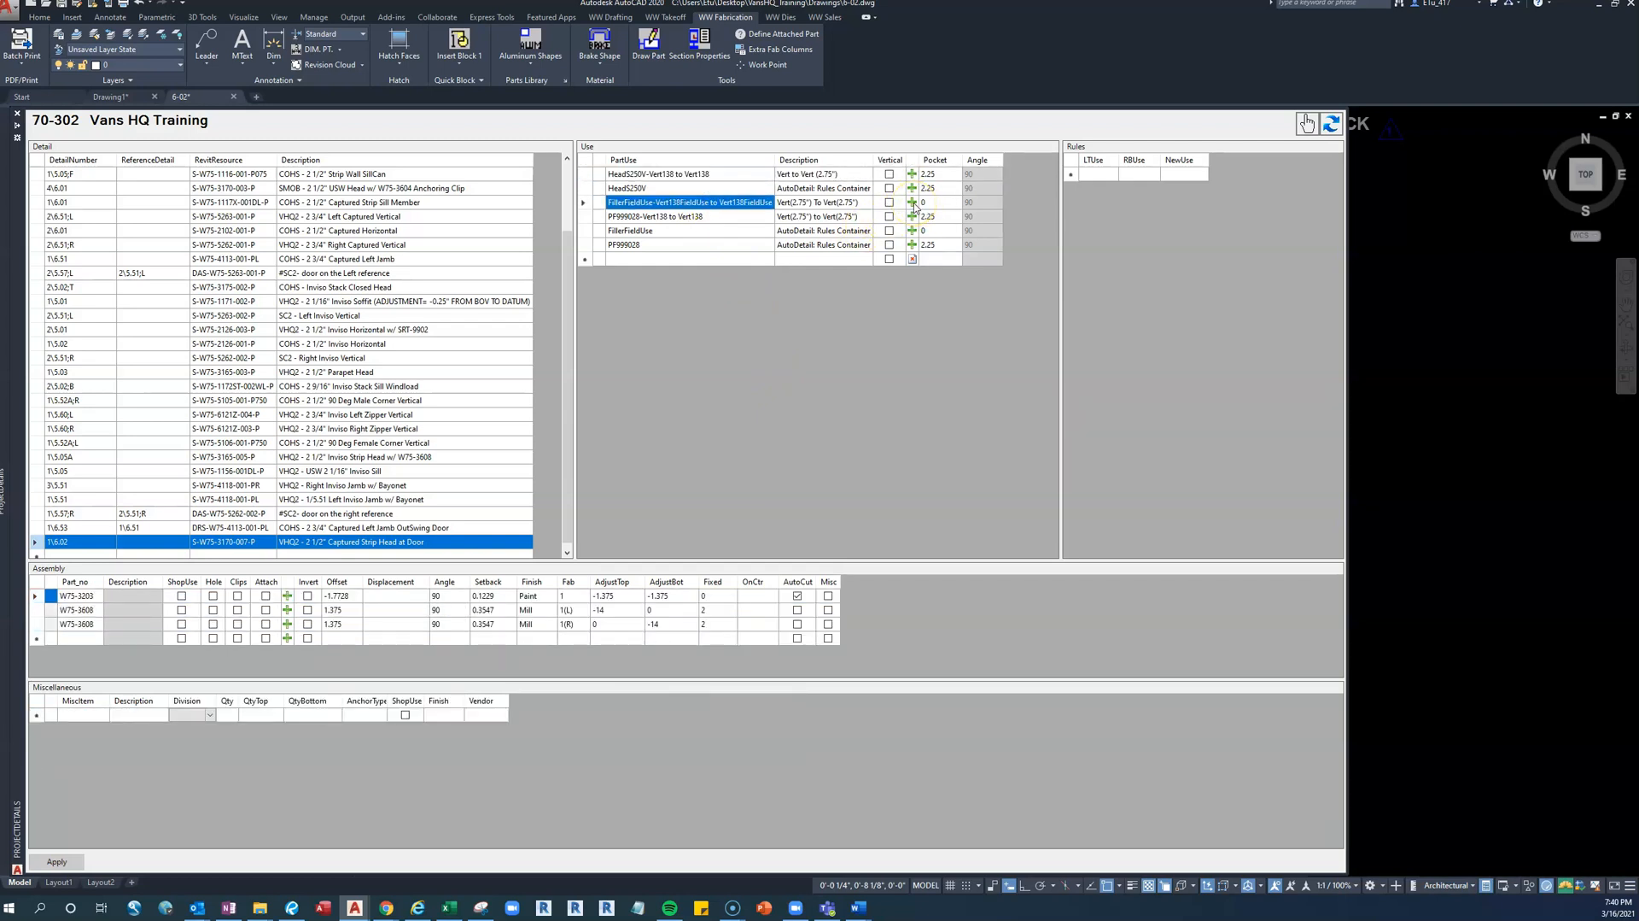
{"action": "left_click", "coordinate": [912, 203]}
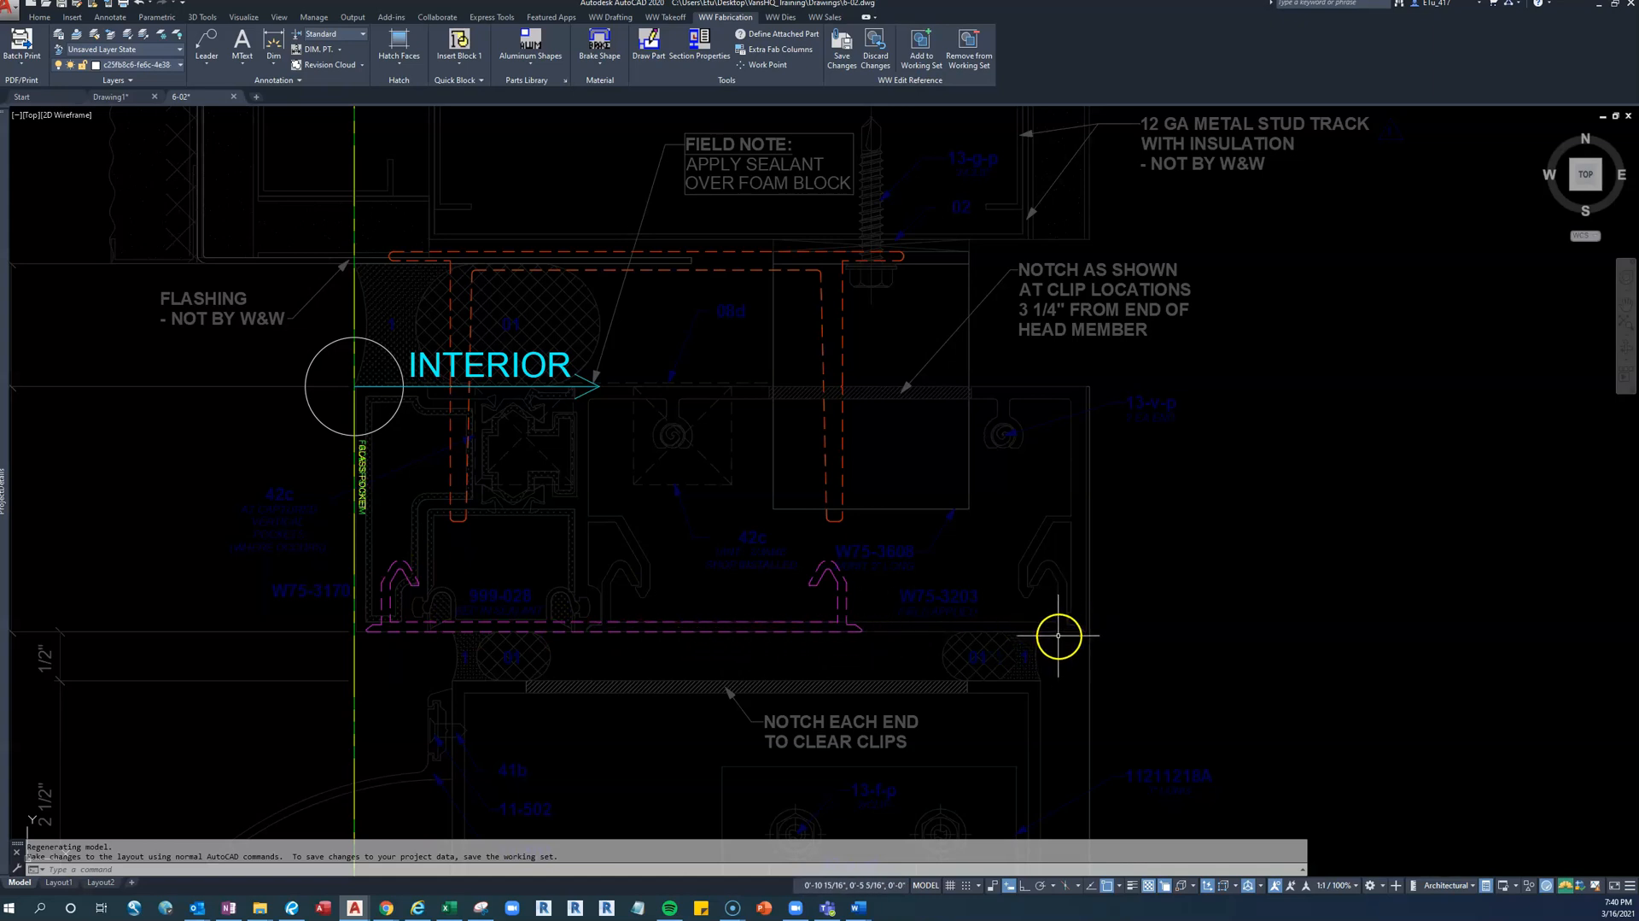
{"action": "scroll", "coordinate": [1063, 636], "scroll_direction": "up", "scroll_amount": 4}
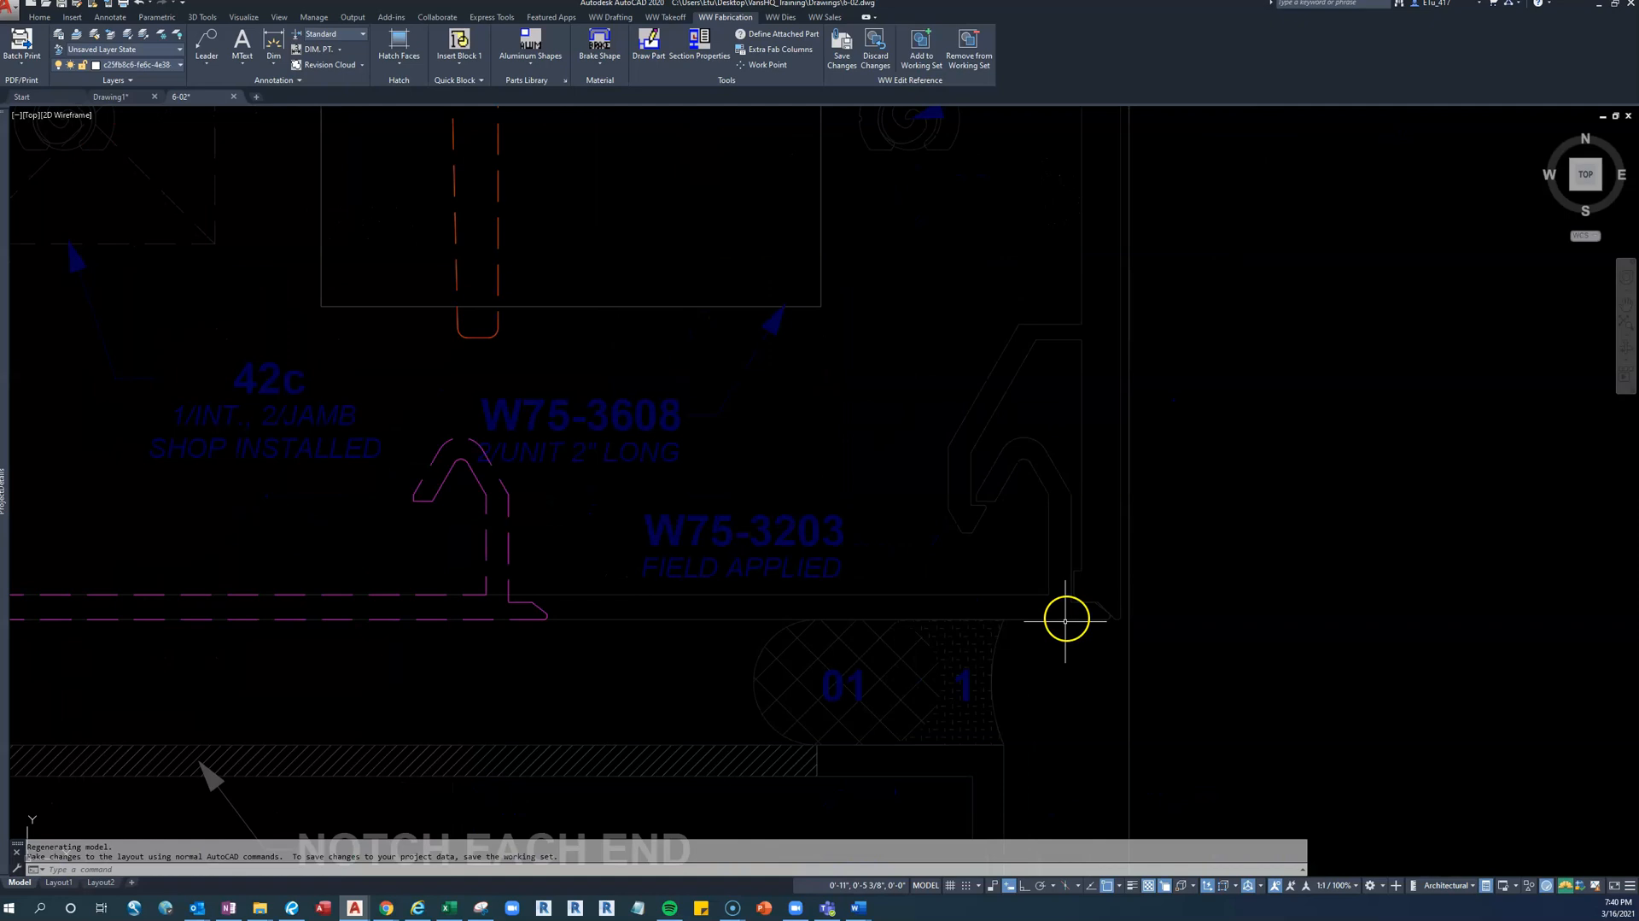
{"action": "scroll", "coordinate": [920, 622], "scroll_direction": "down", "scroll_amount": 4}
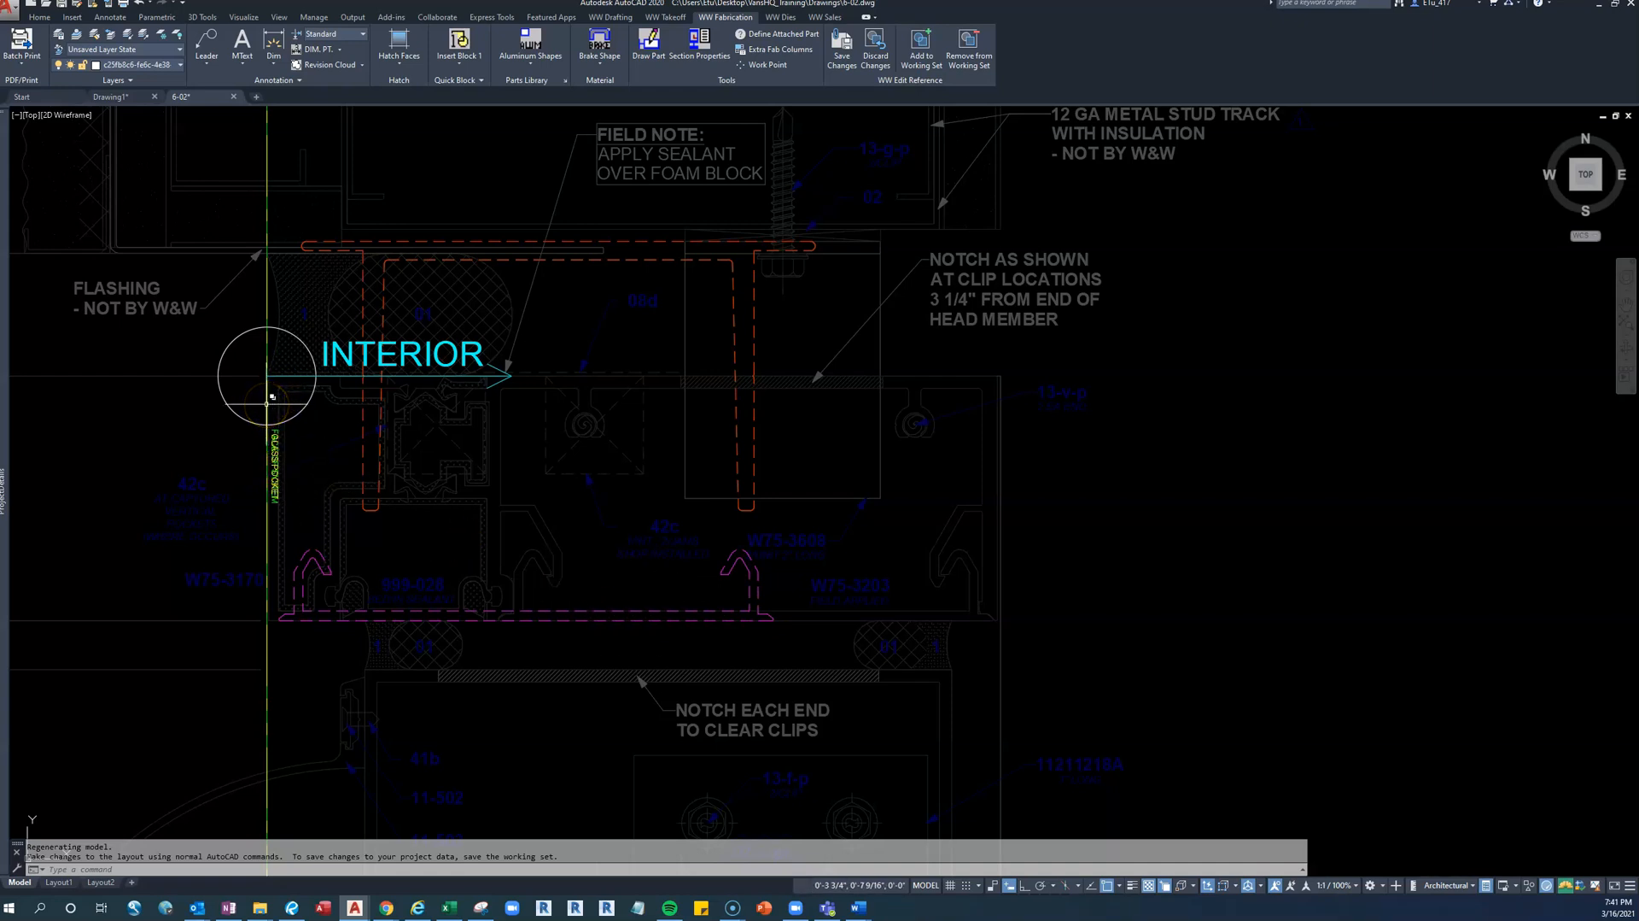
Set the face-of-system block's pocket location to about 2 1/4" by snapping its glass pocket line to the endpoint beside the 999-028 filler
{"action": "left_click", "coordinate": [268, 401]}
{"action": "left_click", "coordinate": [307, 468]}
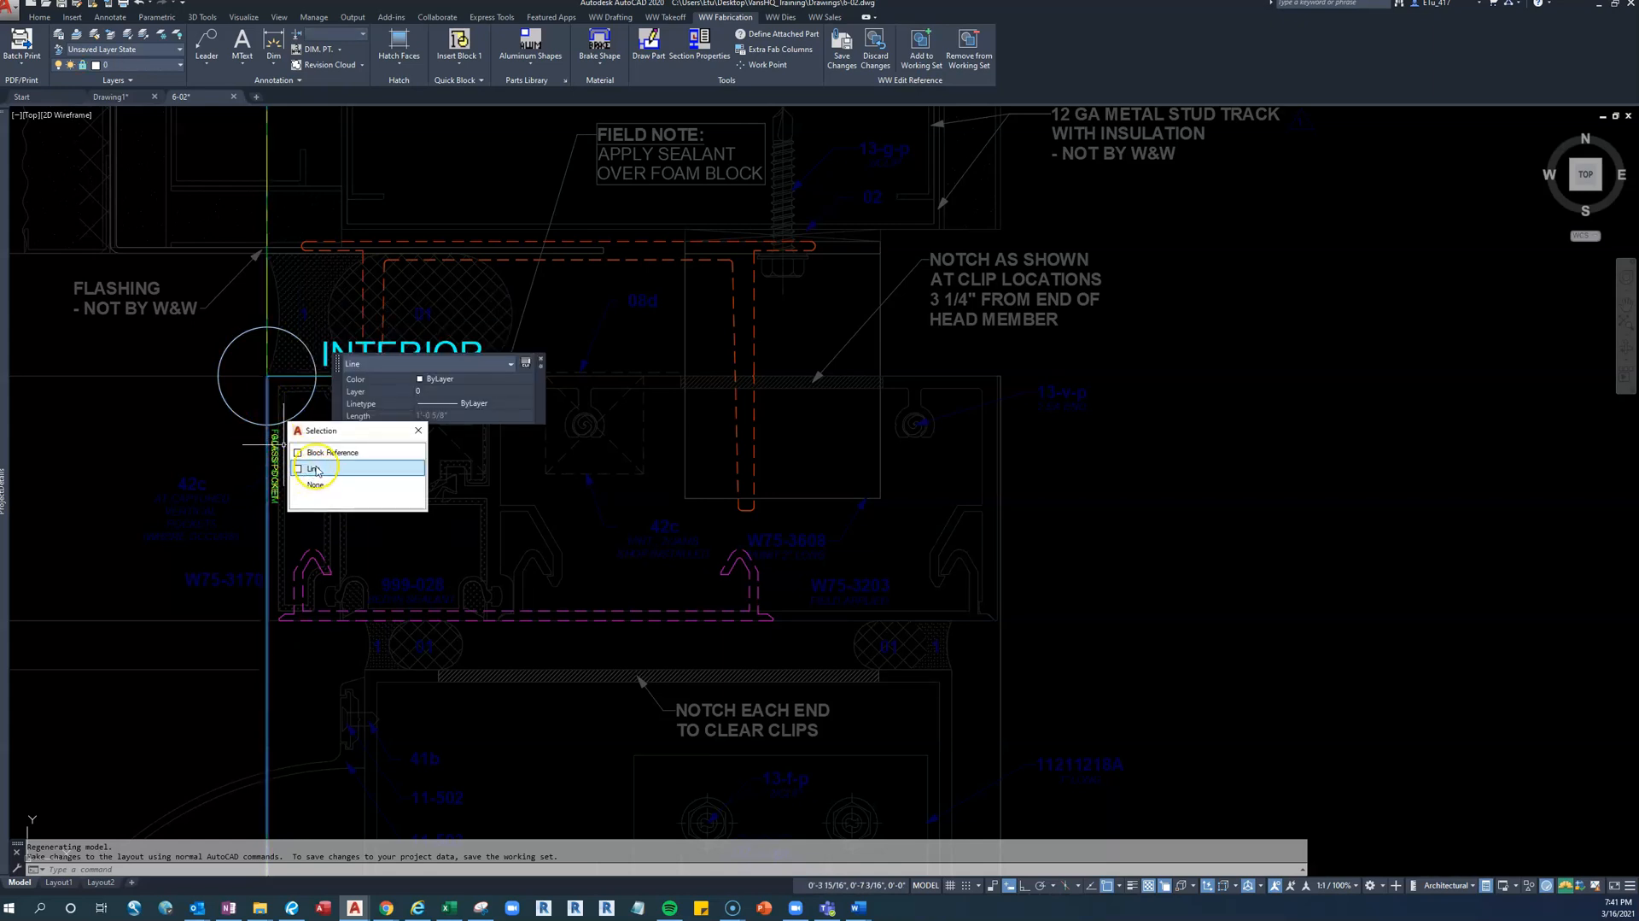
{"action": "left_click", "coordinate": [311, 484]}
{"action": "scroll", "coordinate": [285, 505], "scroll_direction": "up", "scroll_amount": 6}
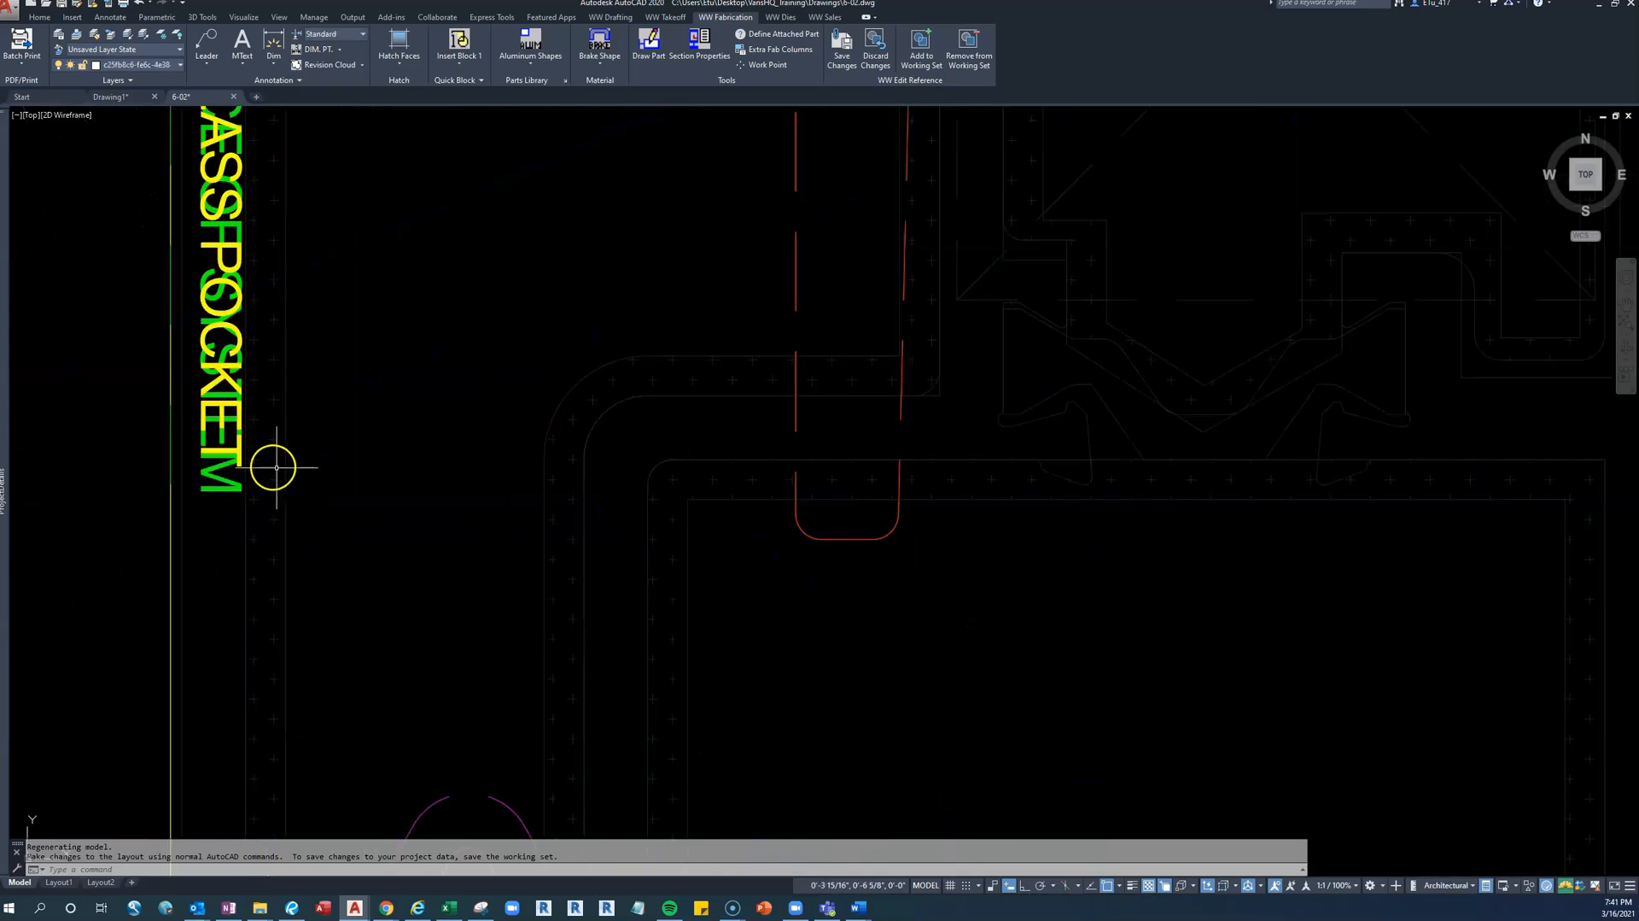
{"action": "left_click", "coordinate": [229, 448]}
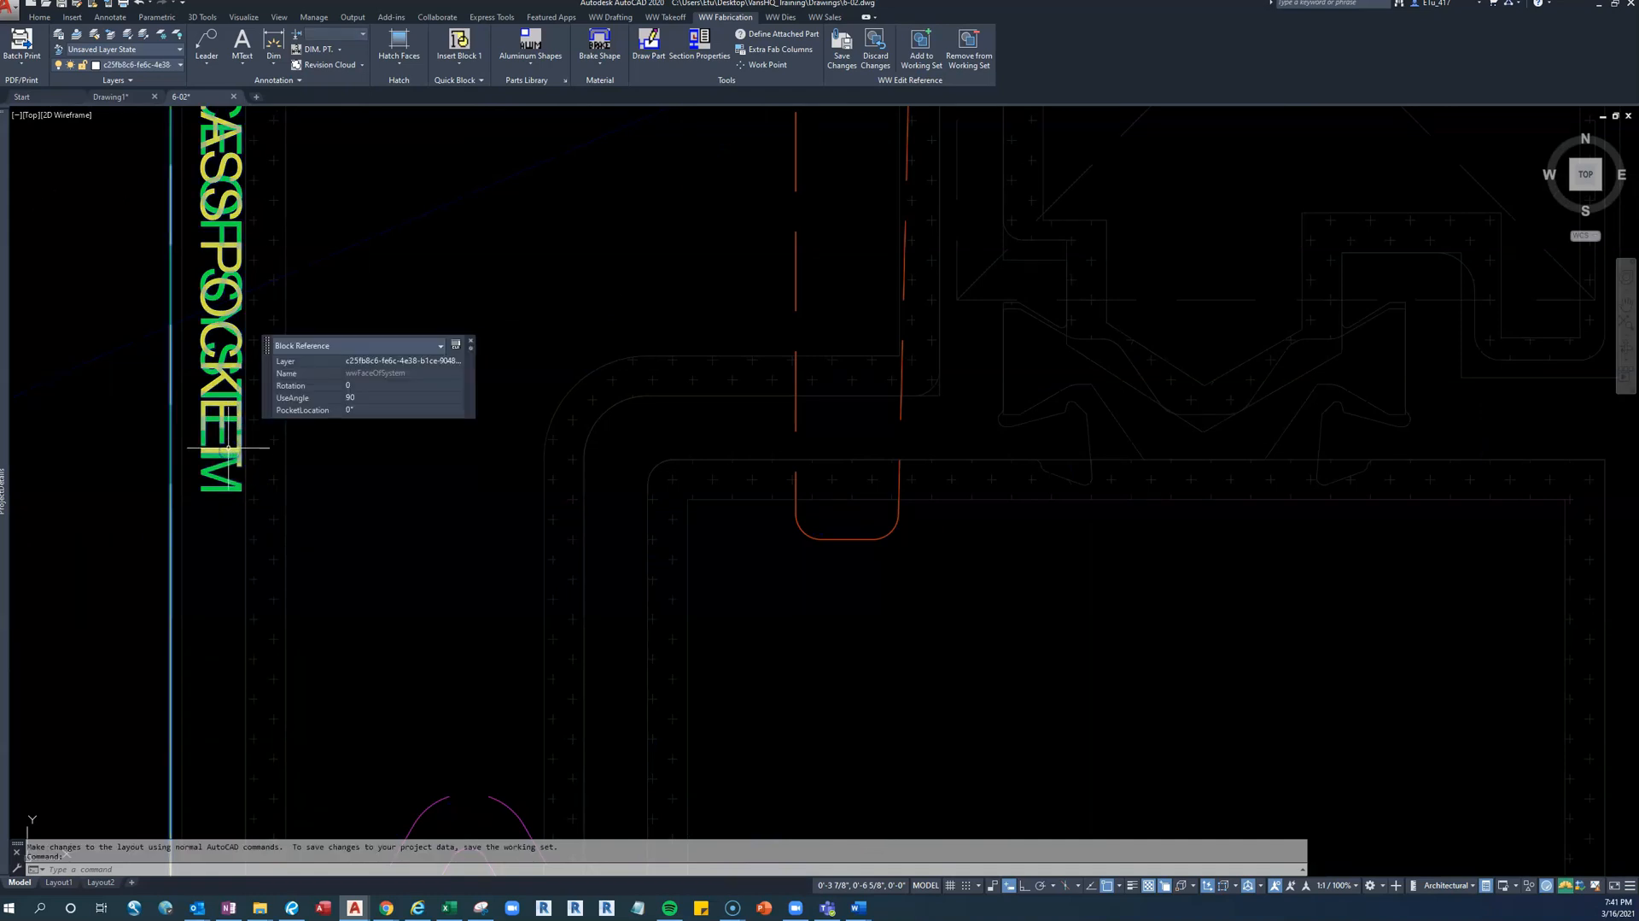
{"action": "scroll", "coordinate": [229, 448], "scroll_direction": "down", "scroll_amount": 5}
{"action": "left_click", "coordinate": [214, 256]}
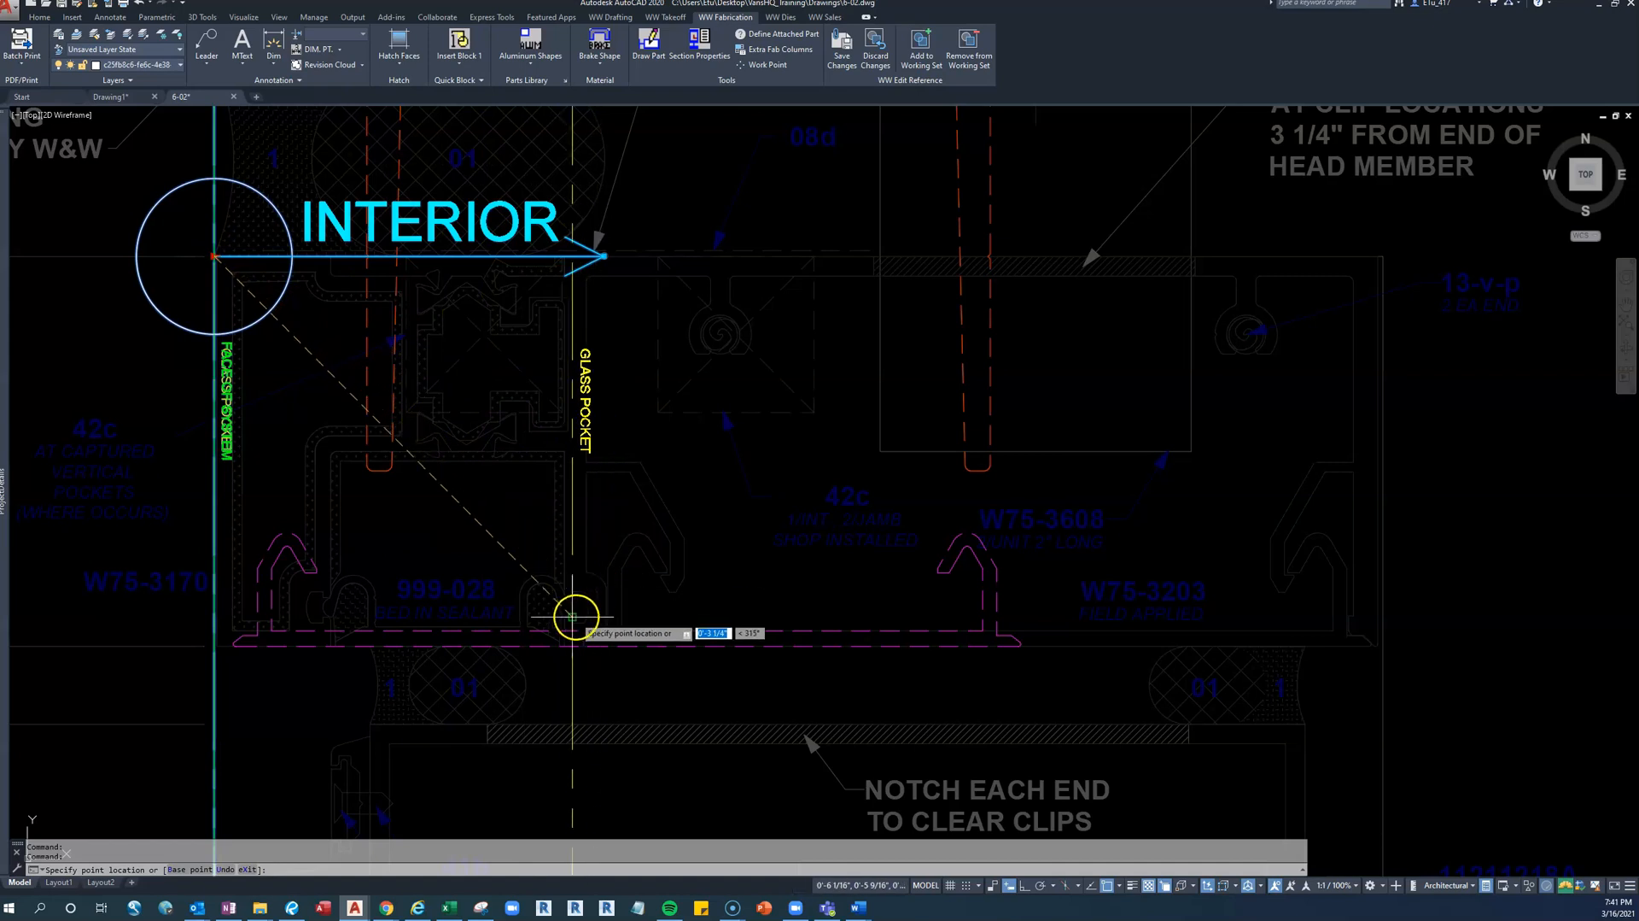
{"action": "scroll", "coordinate": [574, 615], "scroll_direction": "up", "scroll_amount": 4}
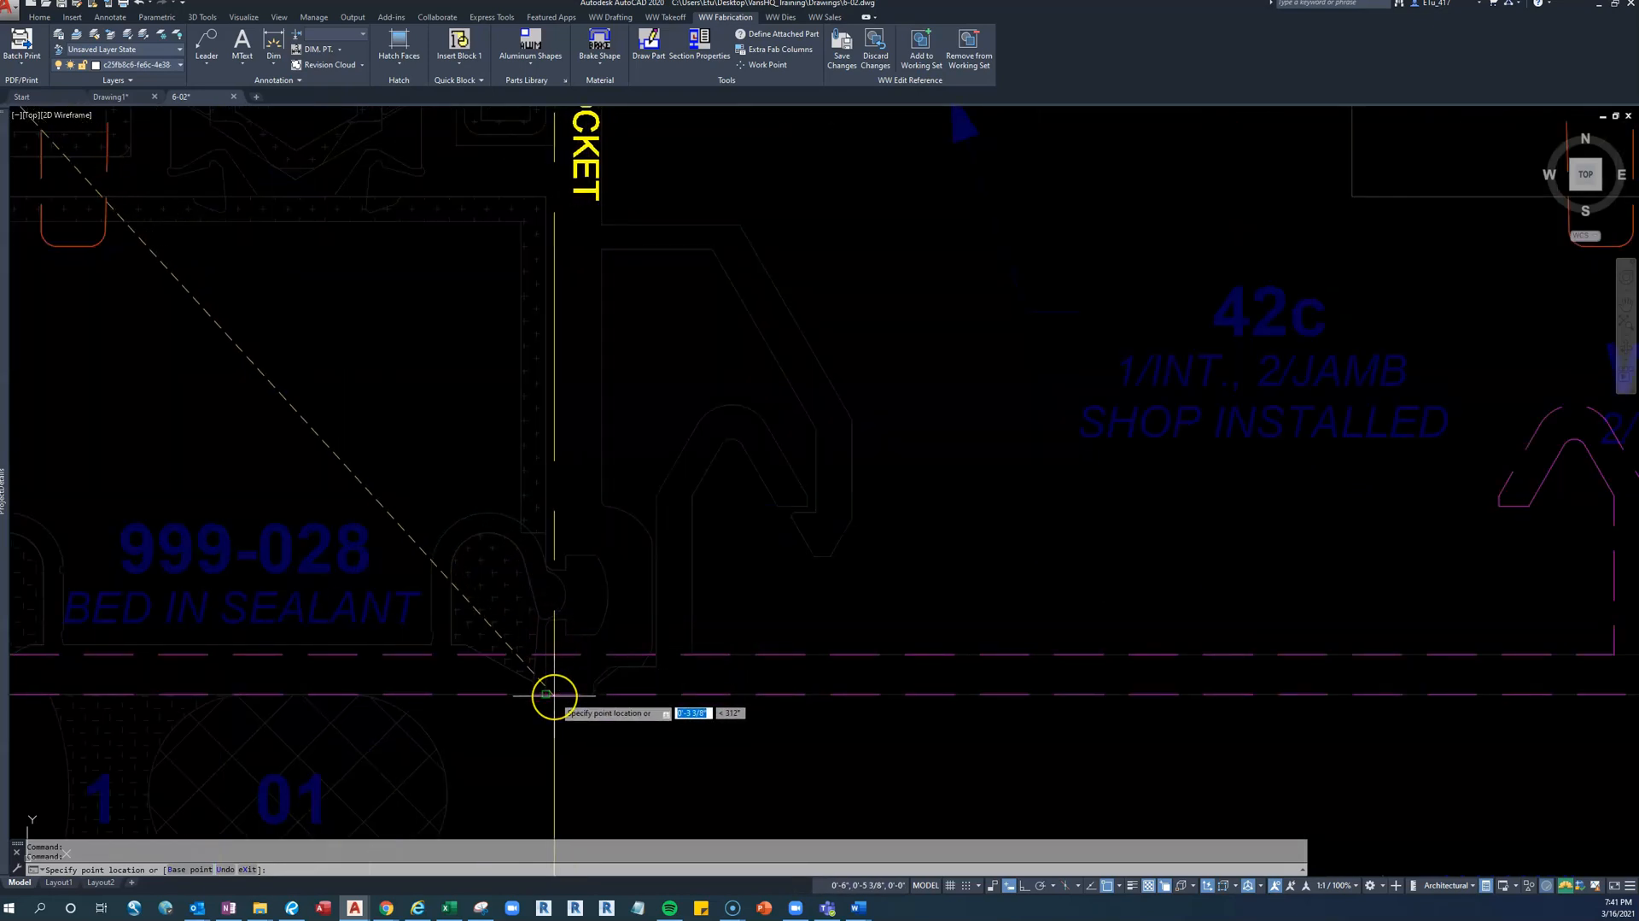
{"action": "scroll", "coordinate": [553, 696], "scroll_direction": "up", "scroll_amount": 2}
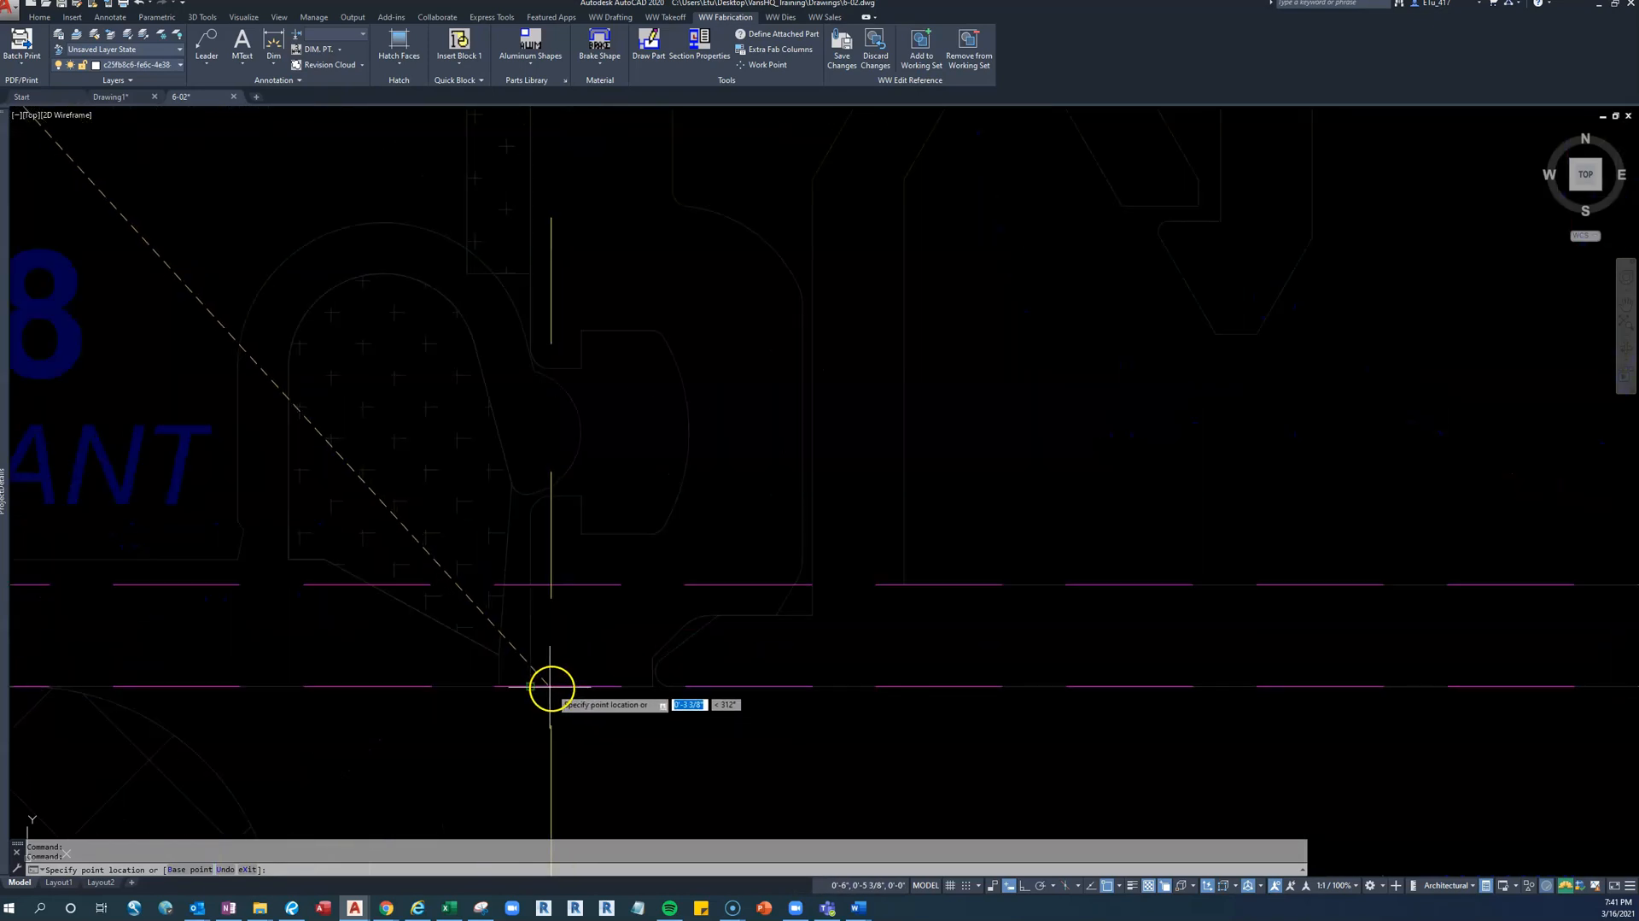
{"action": "scroll", "coordinate": [553, 678], "scroll_direction": "down", "scroll_amount": 3}
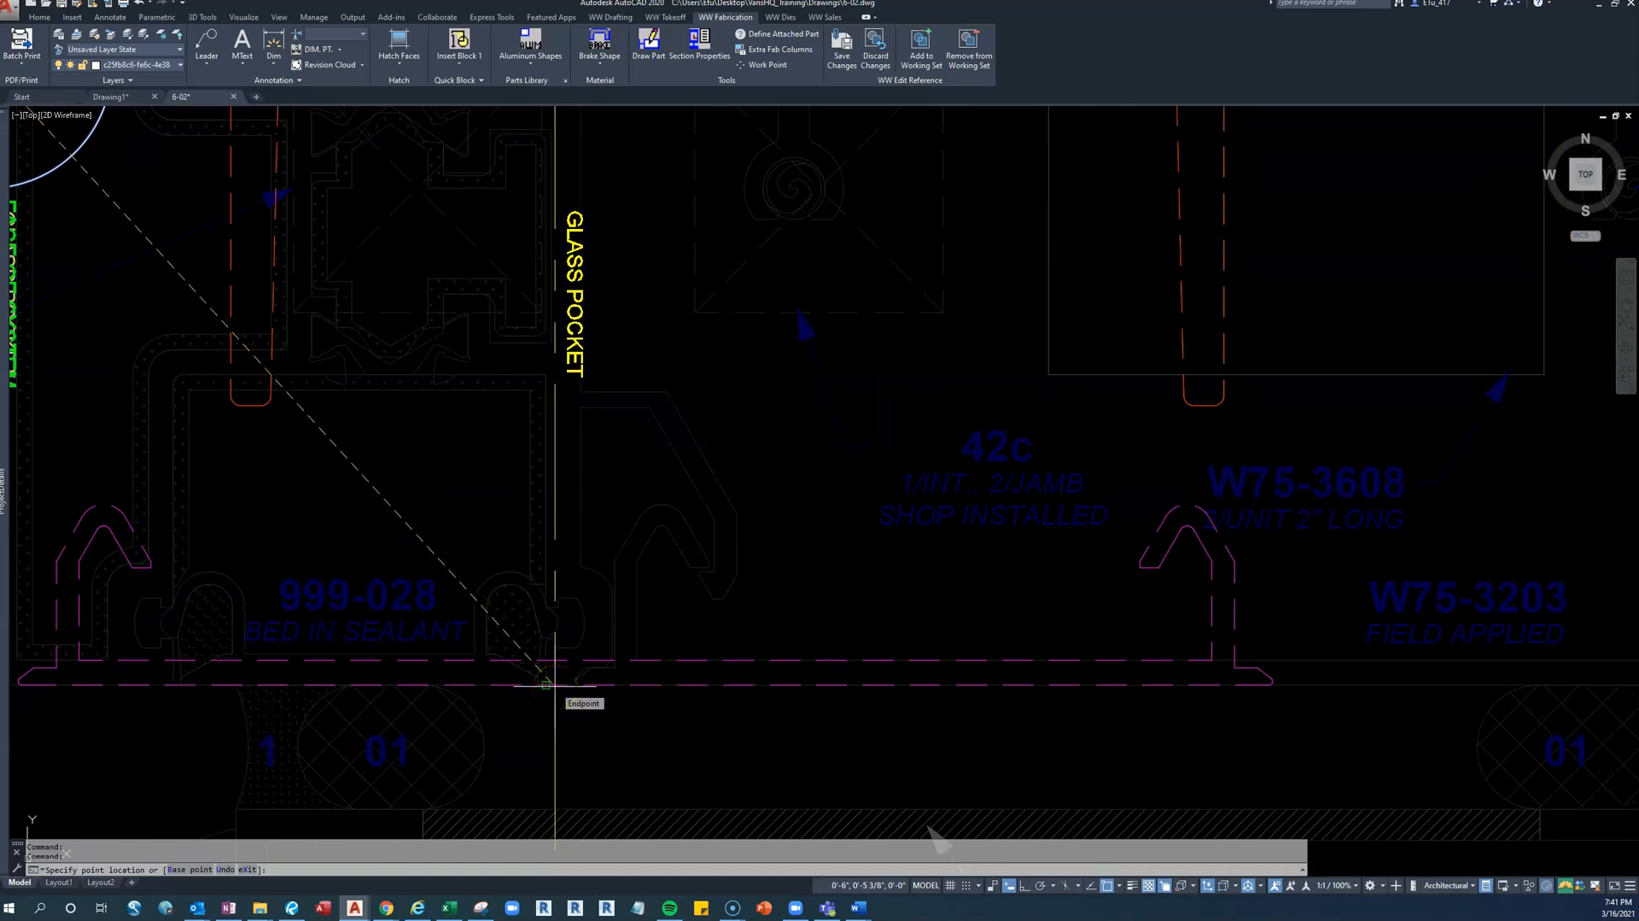
{"action": "left_click", "coordinate": [547, 683]}
{"action": "scroll", "coordinate": [578, 679], "scroll_direction": "down", "scroll_amount": 2}
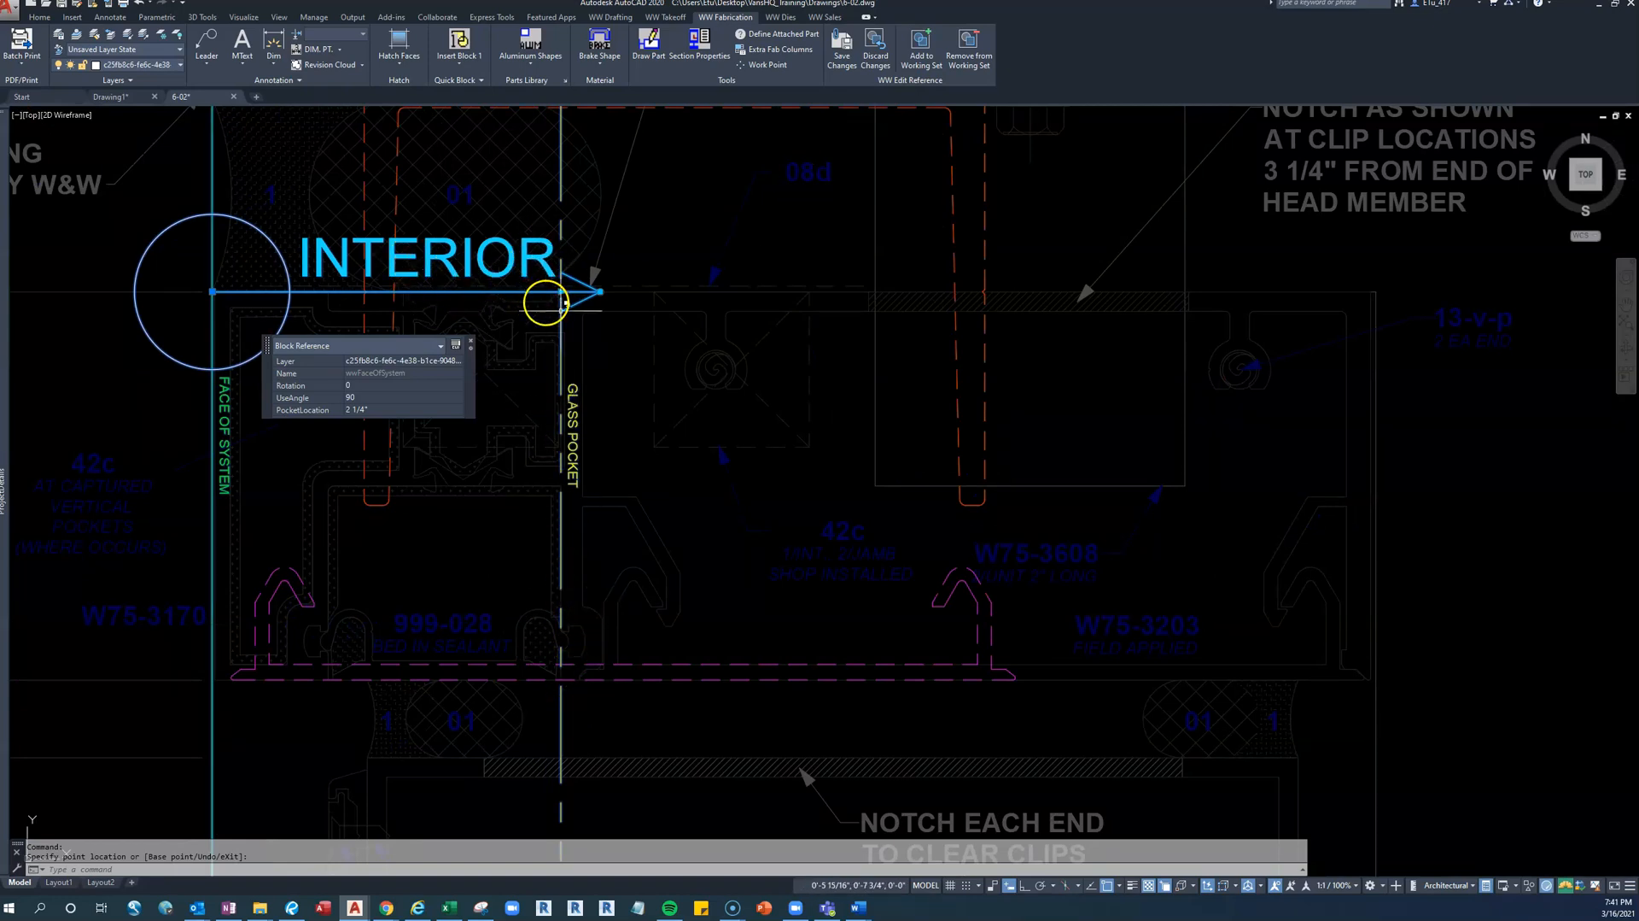
{"action": "key", "text": "Escape"}
{"action": "middle_click_drag", "start_coordinate": [597, 294], "coordinate": [669, 419]}
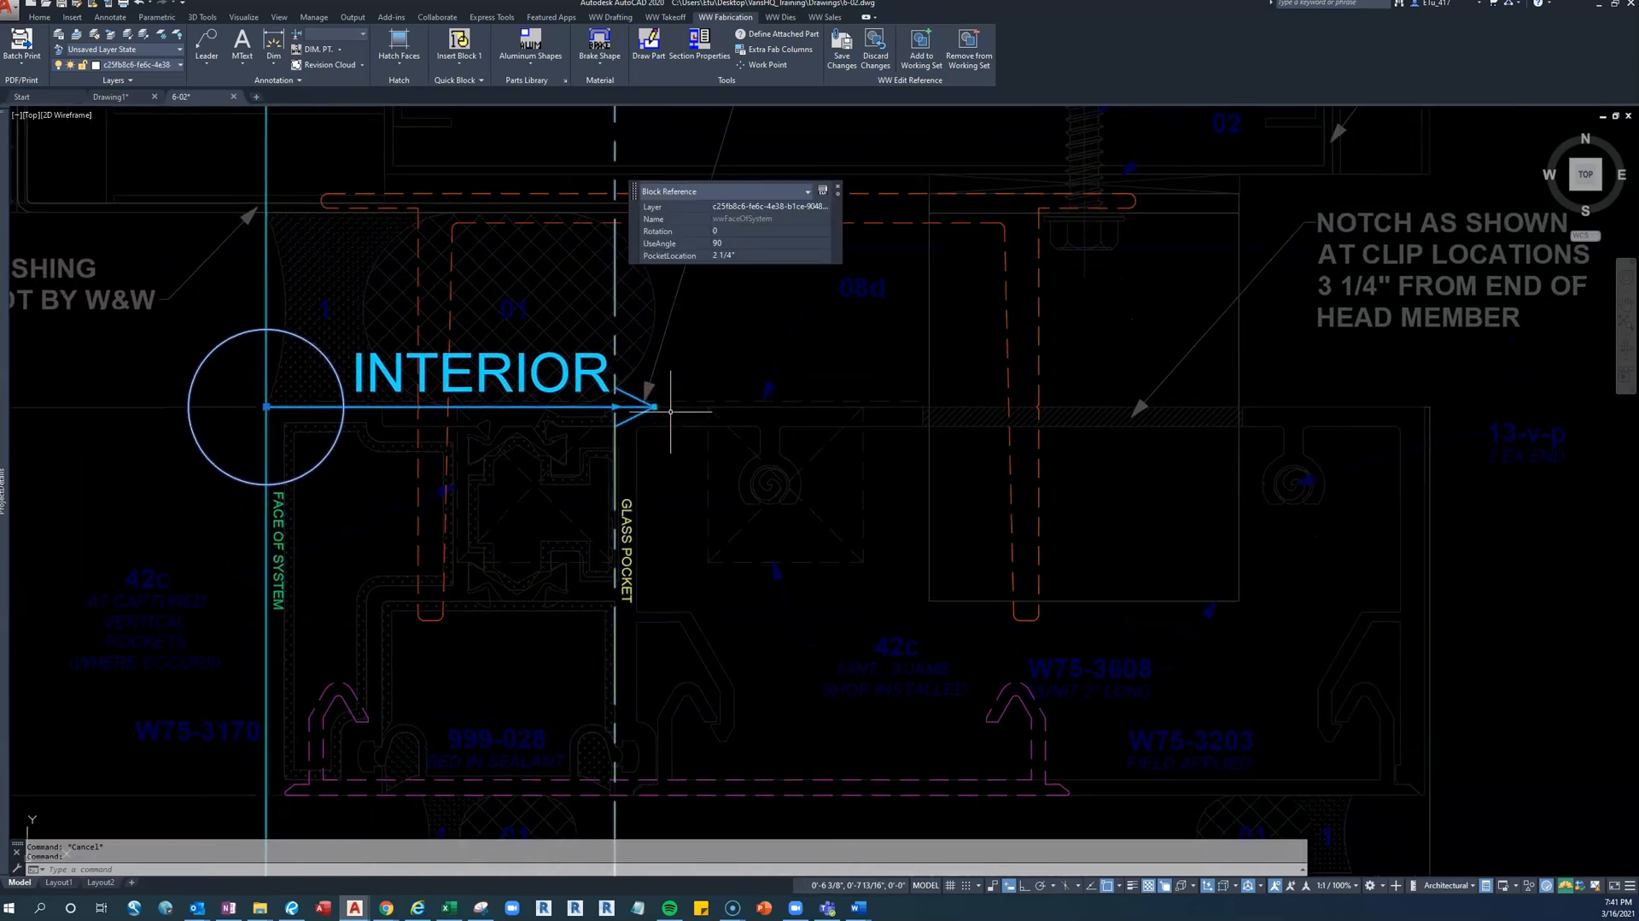
{"action": "scroll", "coordinate": [670, 411], "scroll_direction": "down", "scroll_amount": 2}
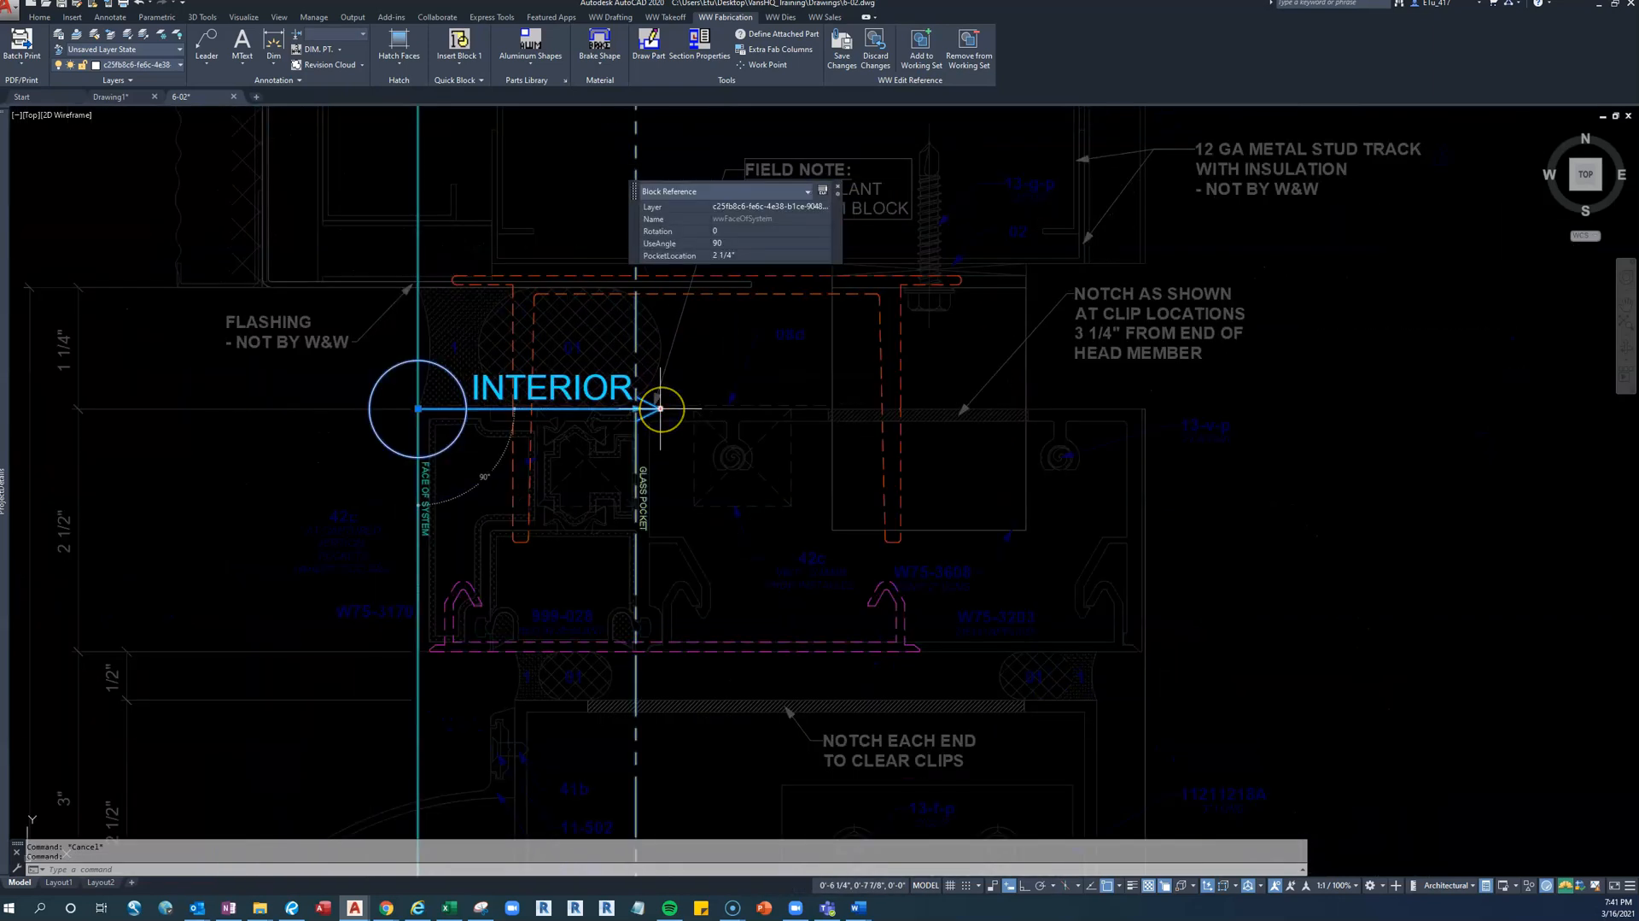
{"action": "left_click", "coordinate": [660, 409]}
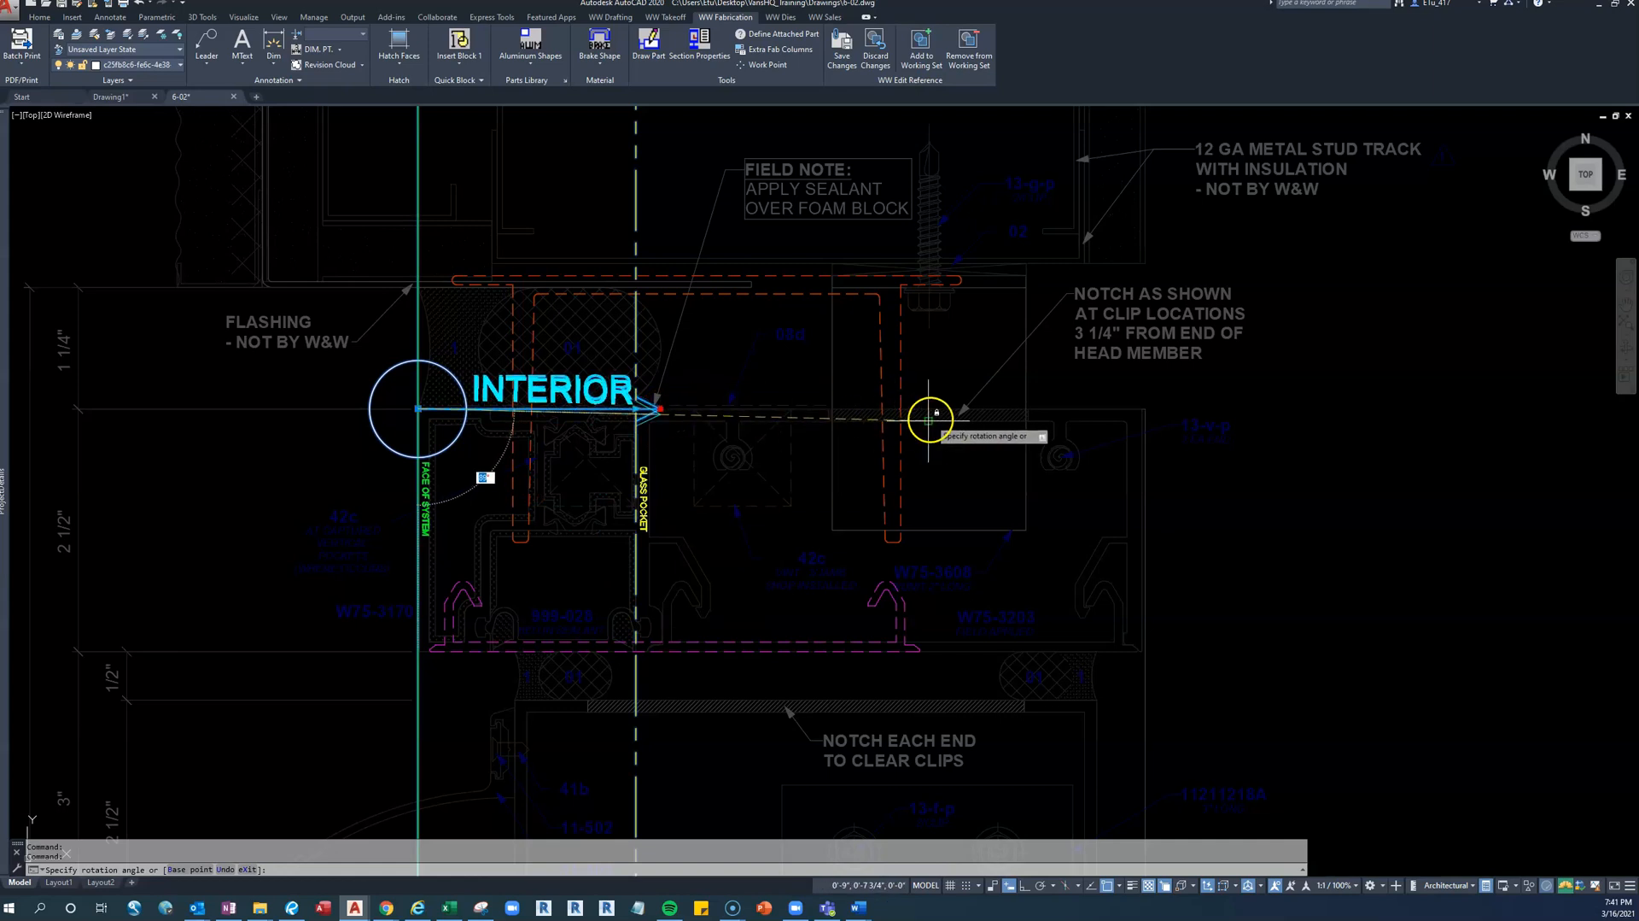
{"action": "key", "text": "Escape"}
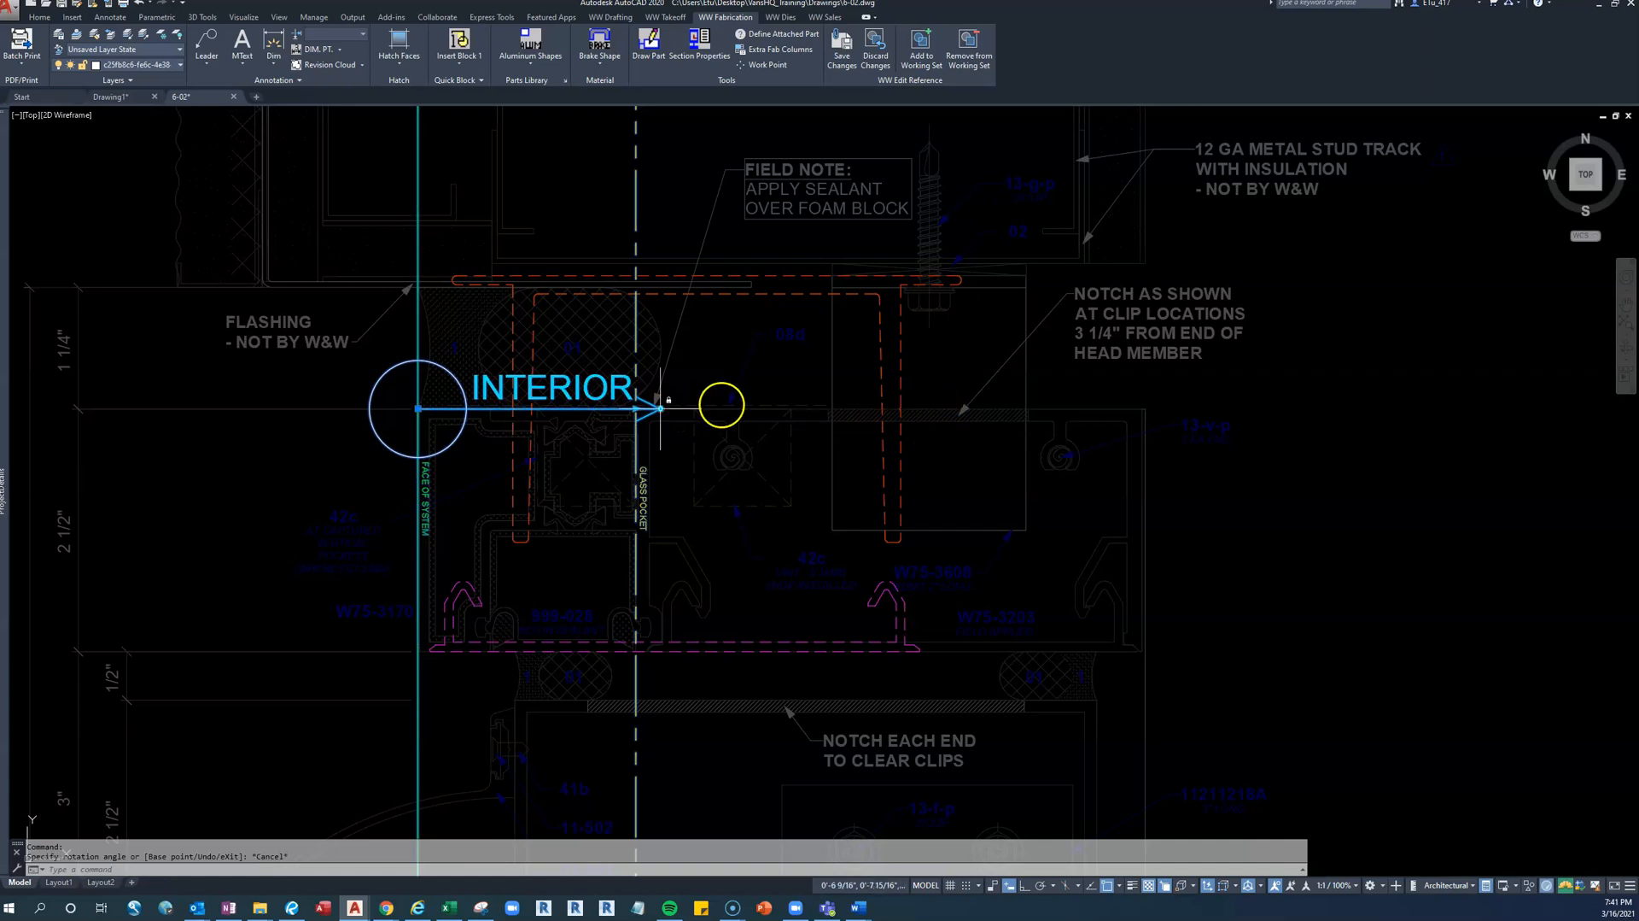
{"action": "key", "text": "Escape"}
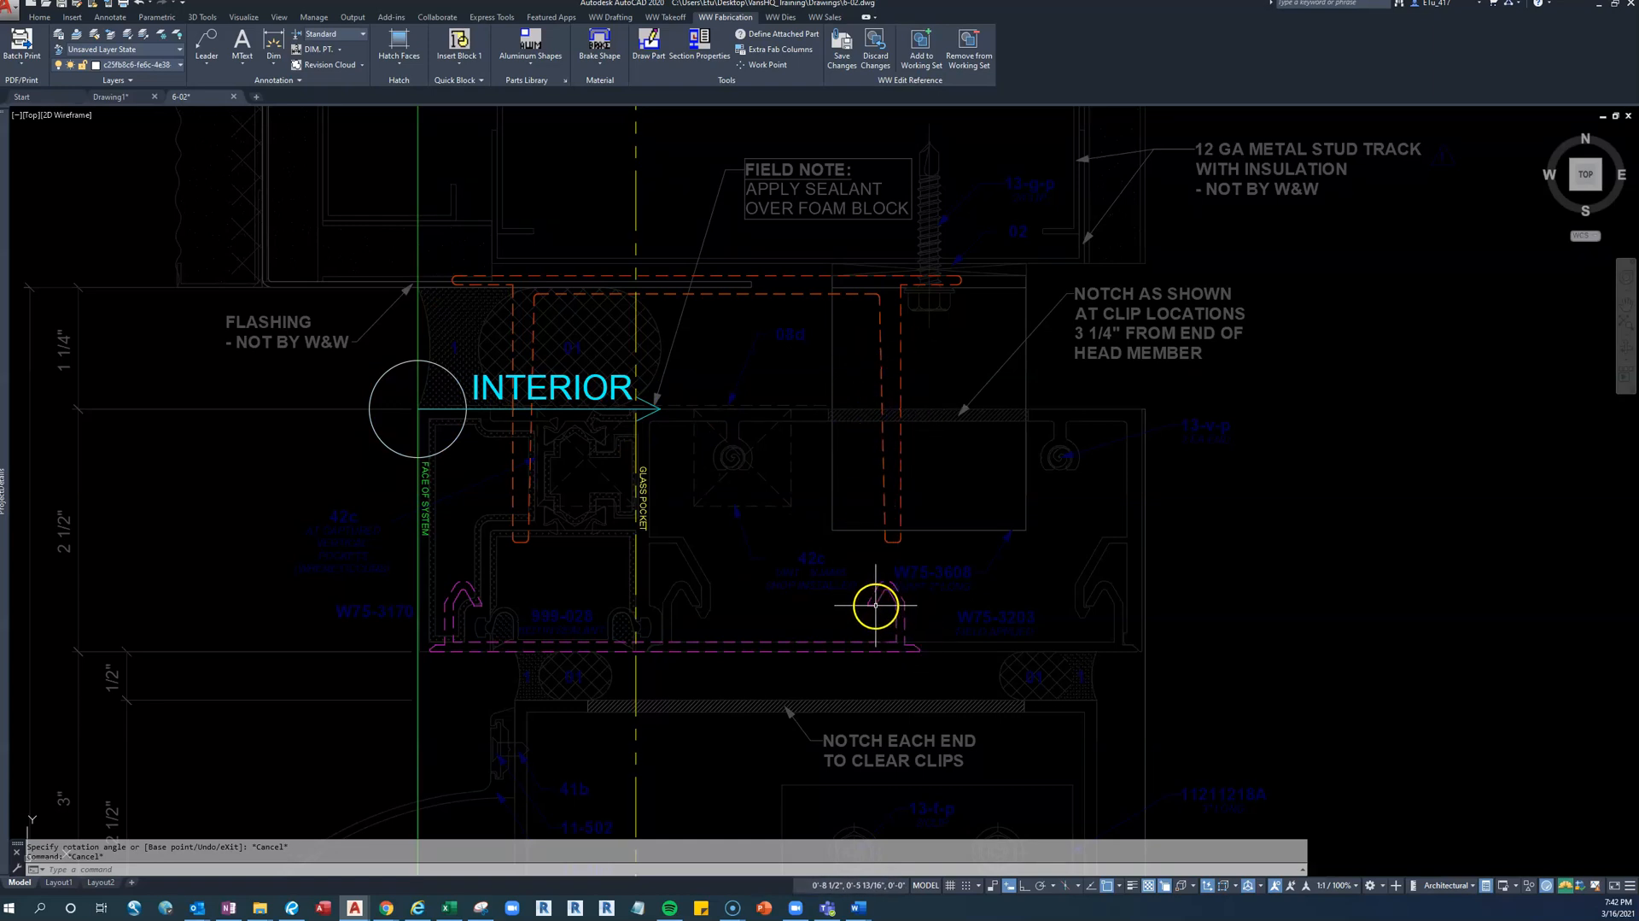
Move the magenta field filler profile from its inner leg corner onto the matching corner of W75-3203 in the detail
{"action": "left_click", "coordinate": [877, 648]}
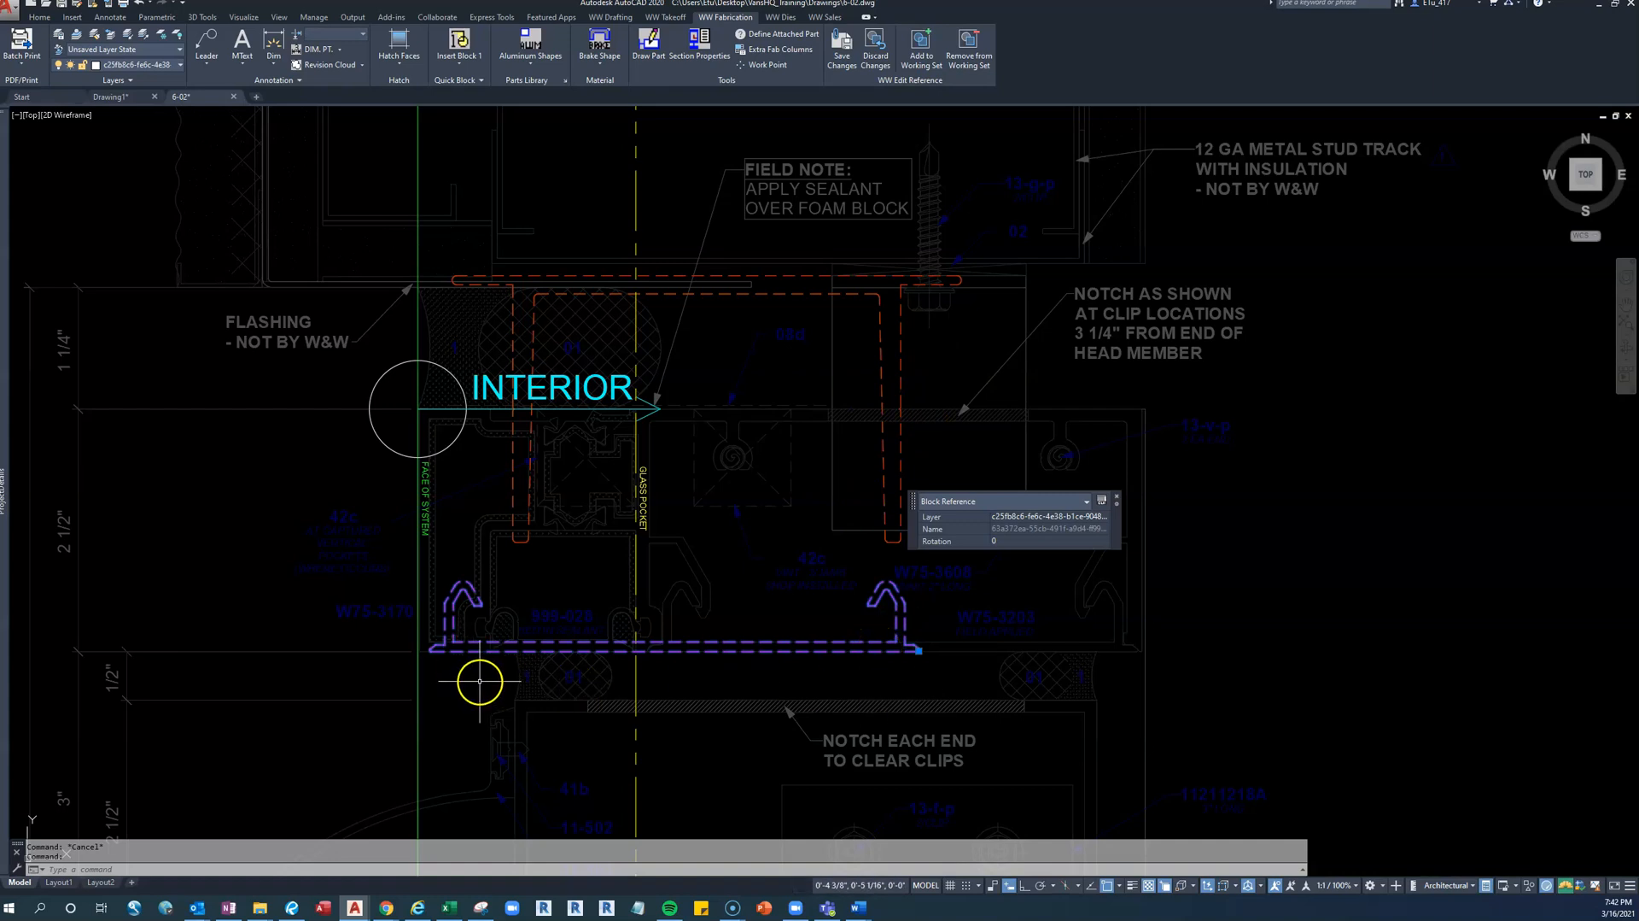
{"action": "type", "text": "m"}
{"action": "key", "text": "Return"}
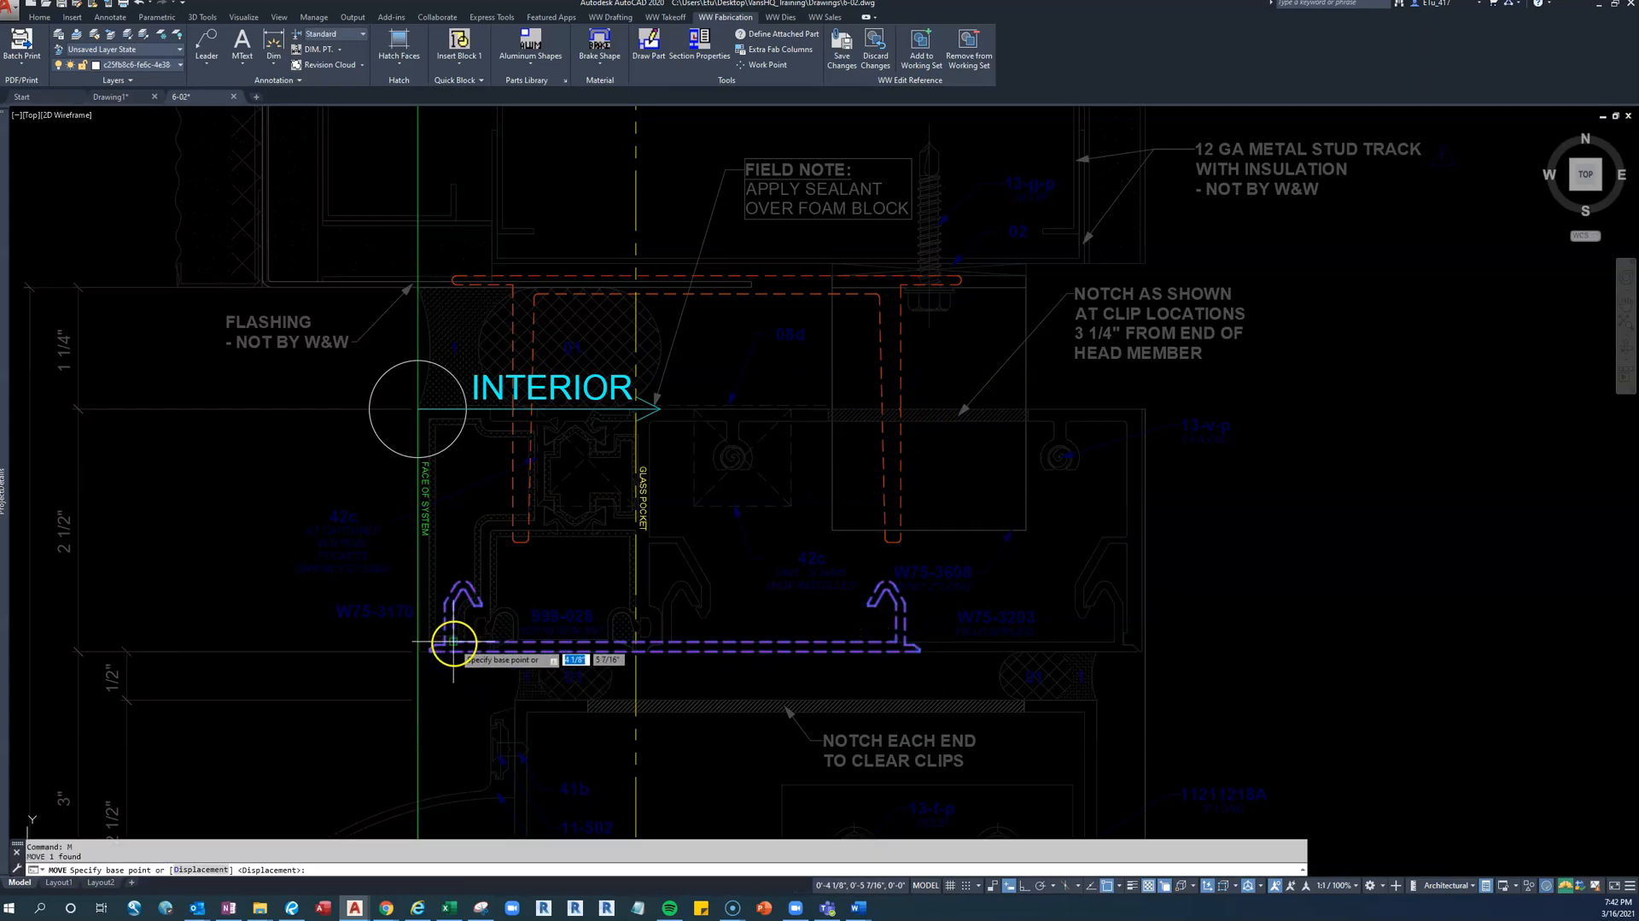
{"action": "left_click", "coordinate": [453, 640]}
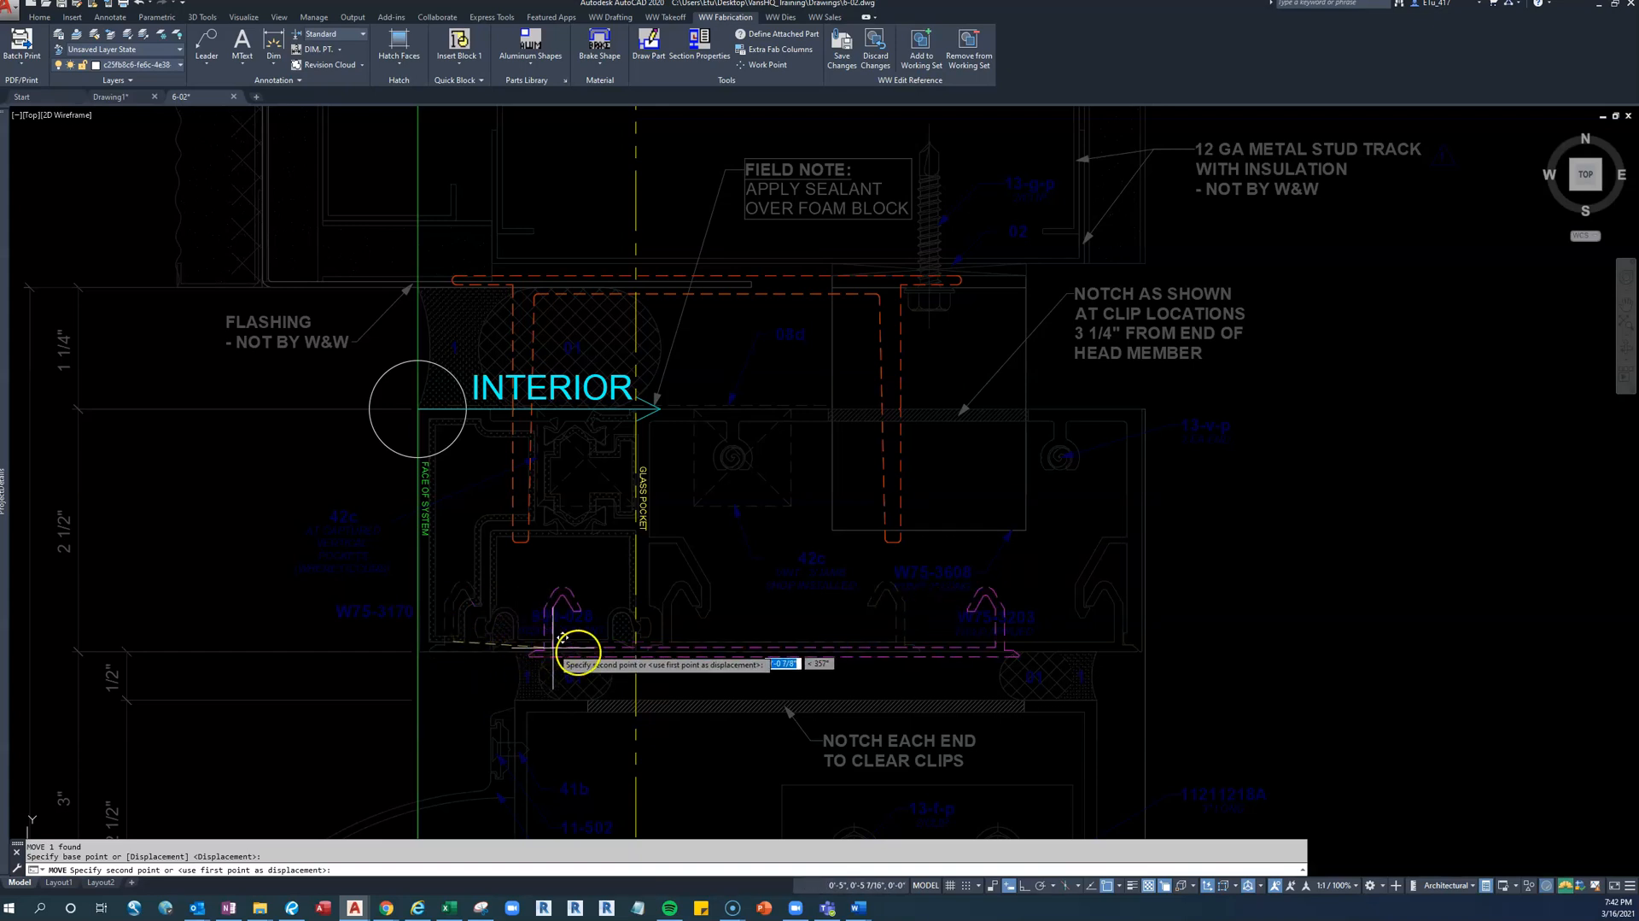
{"action": "scroll", "coordinate": [662, 652], "scroll_direction": "up", "scroll_amount": 6}
{"action": "scroll", "coordinate": [701, 630], "scroll_direction": "up", "scroll_amount": 5}
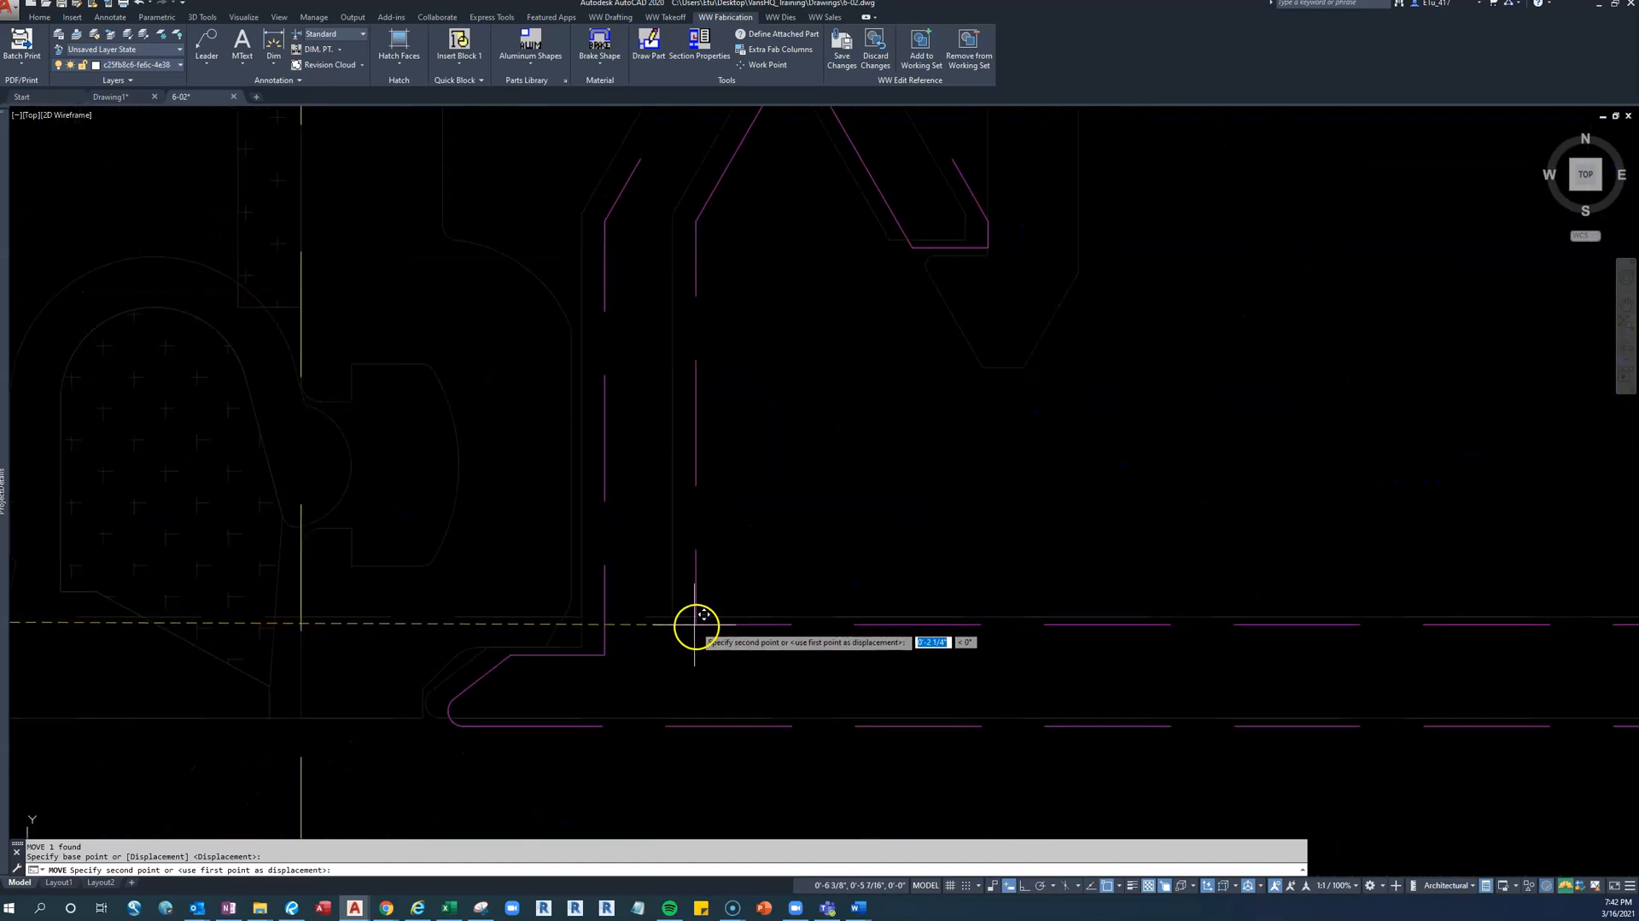
{"action": "left_click", "coordinate": [679, 618]}
Check the moved filler's fit against the W75-3203 outline and save the layout changes
{"action": "scroll", "coordinate": [534, 730], "scroll_direction": "up", "scroll_amount": 2}
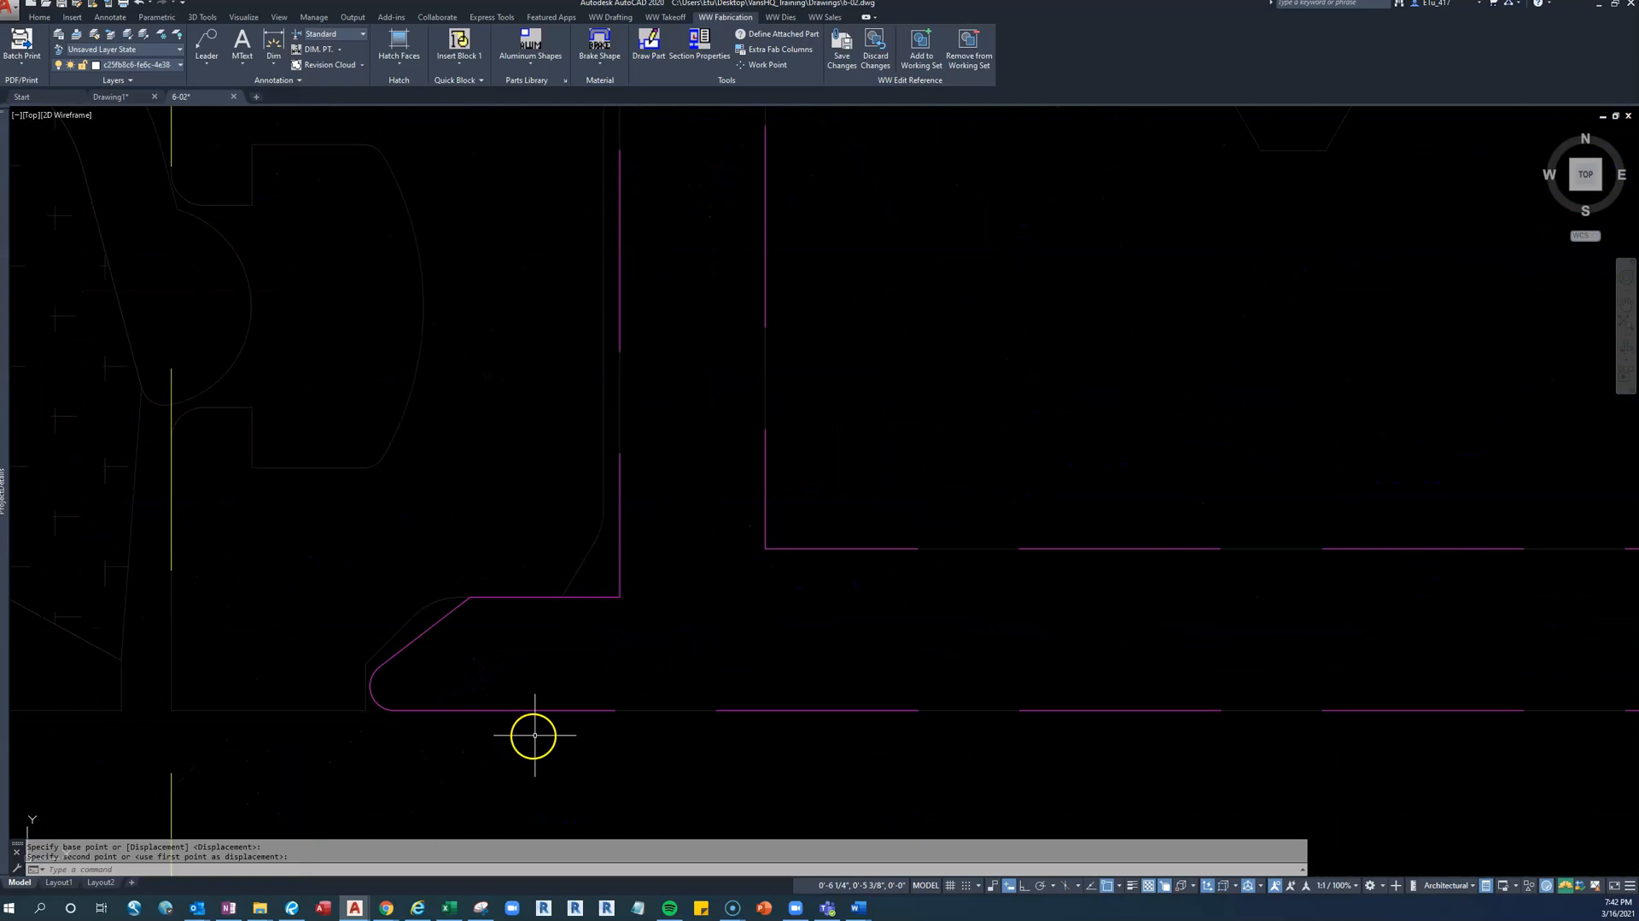
{"action": "scroll", "coordinate": [623, 713], "scroll_direction": "up", "scroll_amount": 4}
{"action": "left_click", "coordinate": [633, 710]}
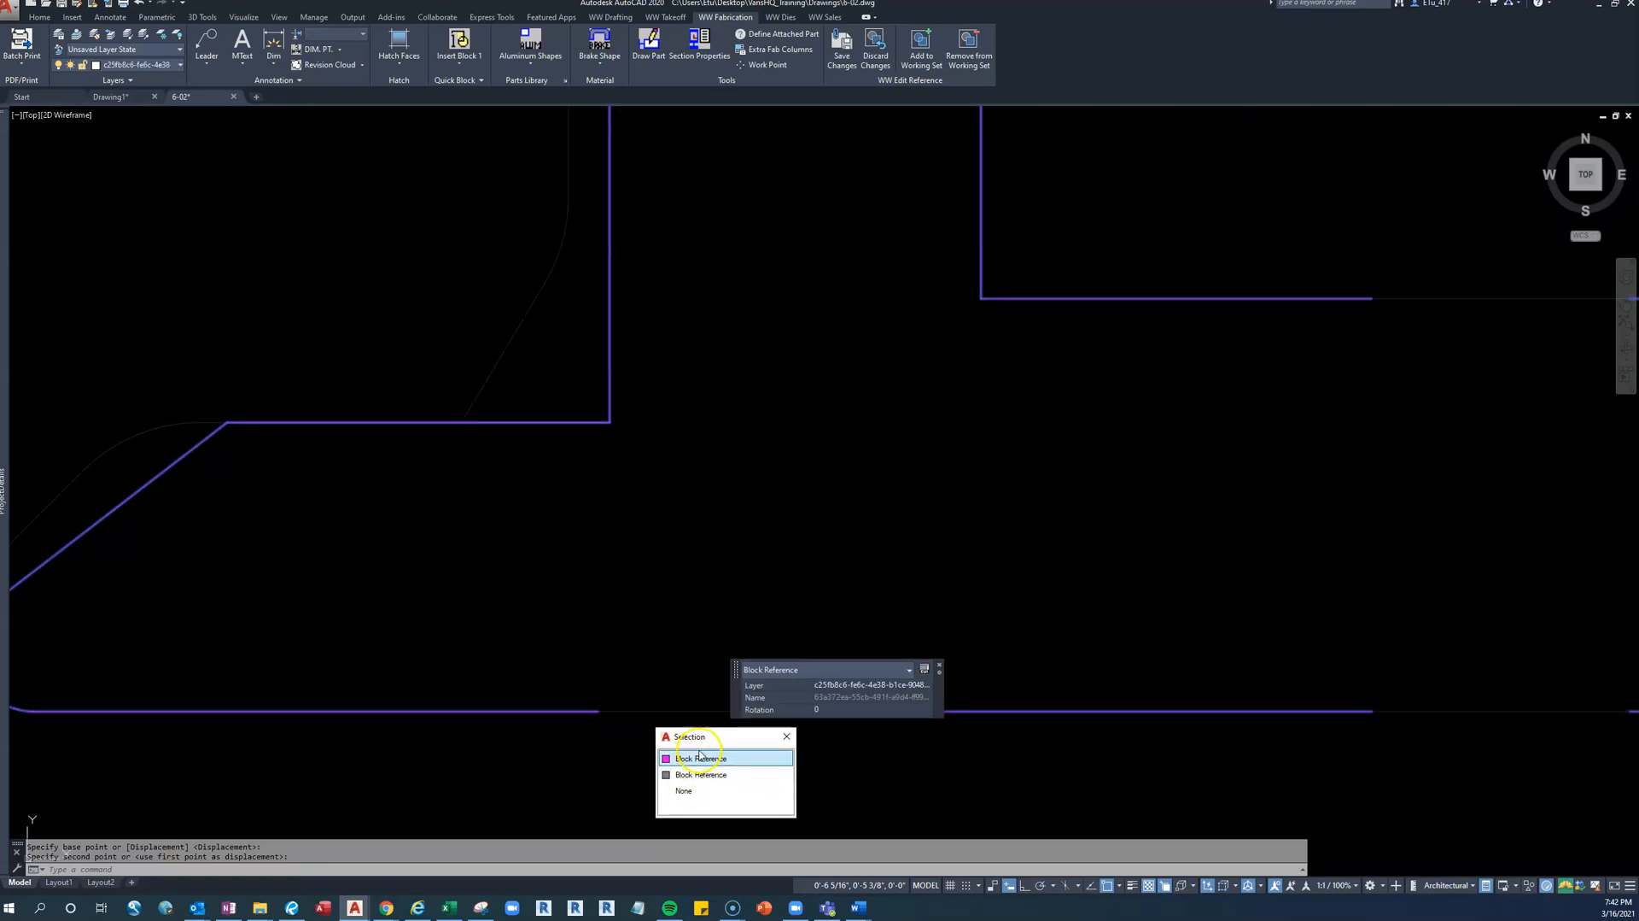
{"action": "key", "text": "Escape"}
{"action": "key", "text": "Escape"}
{"action": "scroll", "coordinate": [647, 621], "scroll_direction": "down", "scroll_amount": 12}
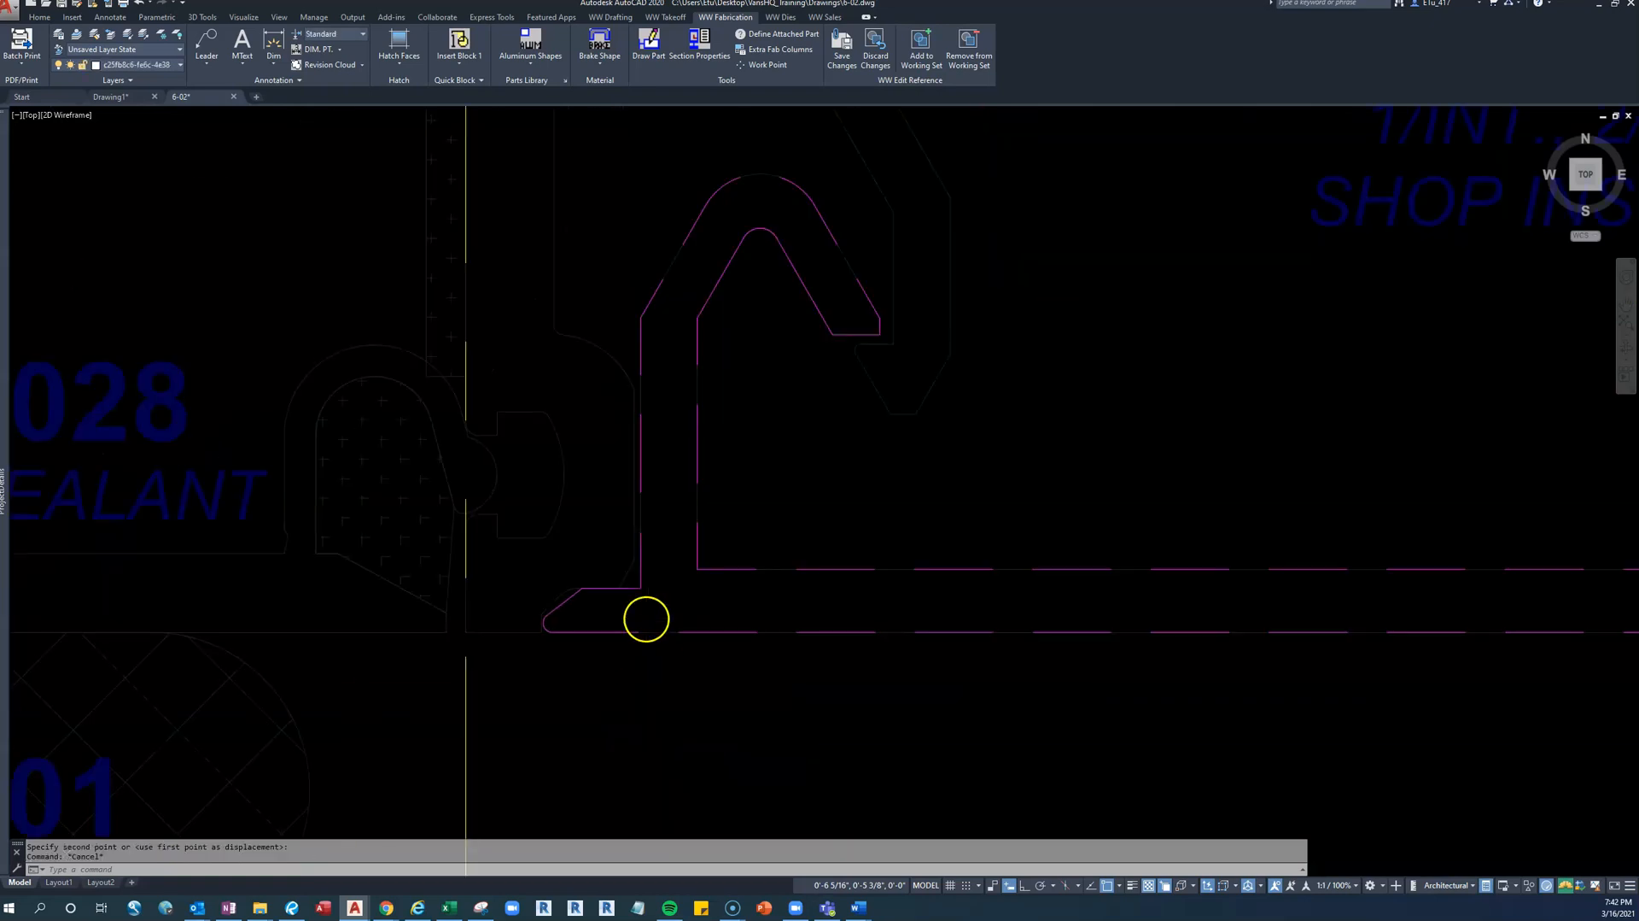
{"action": "middle_click_drag", "start_coordinate": [807, 592], "coordinate": [711, 594]}
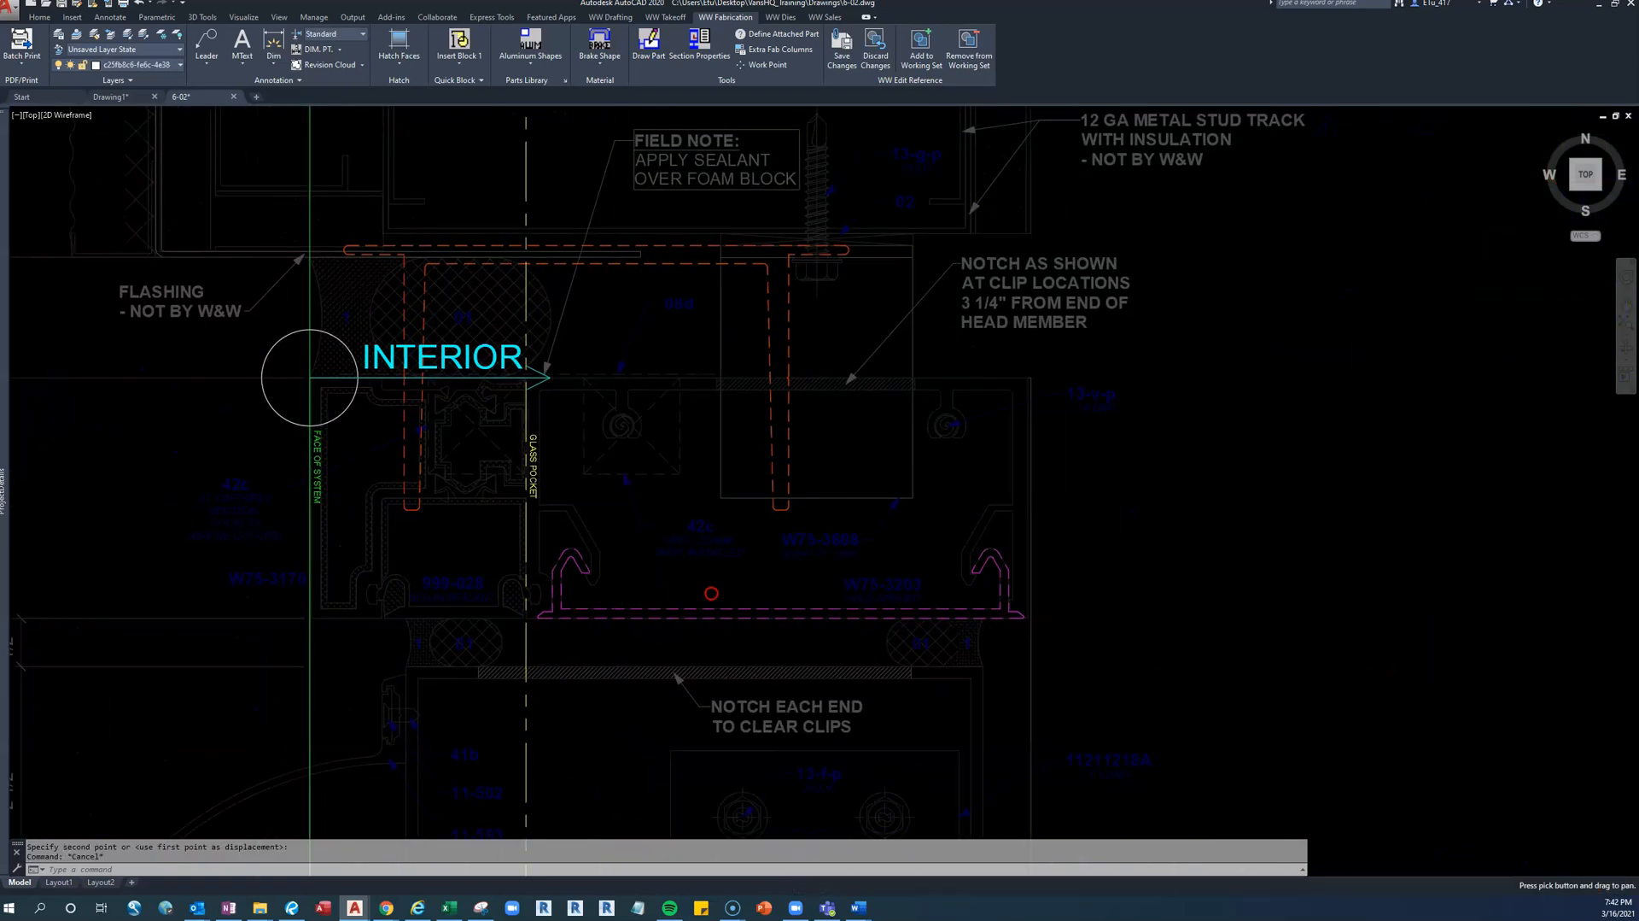
{"action": "left_click", "coordinate": [842, 57]}
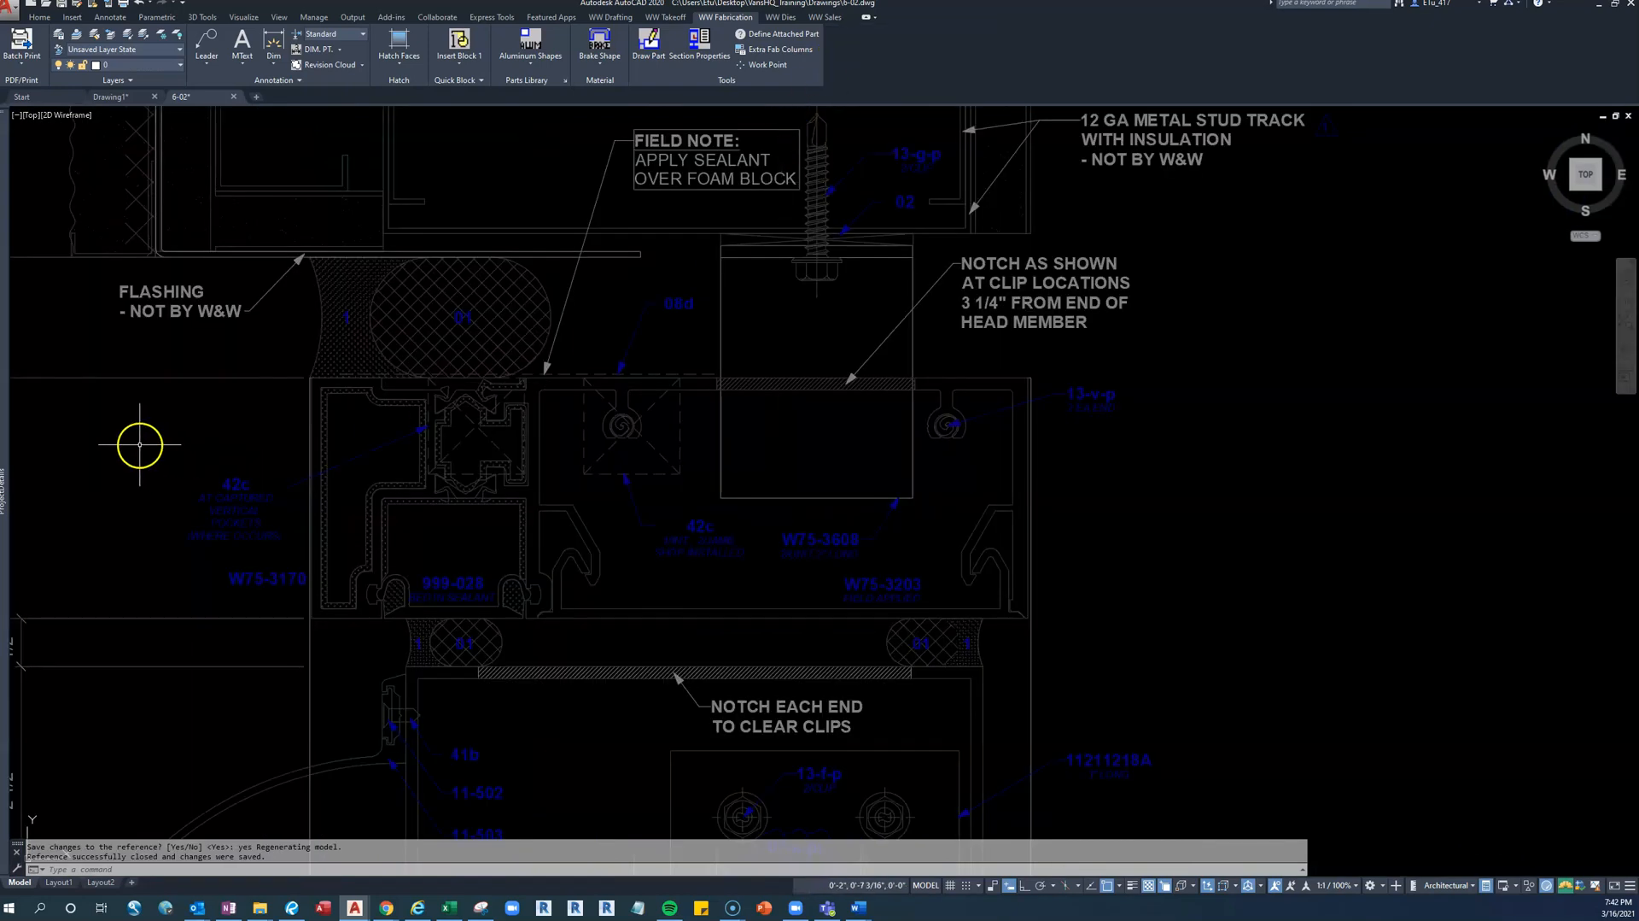
Place the PF999028-Vert138 to Vert138 layout at the system face and head's upper edge, and compare its pocket filler with 999-028
{"action": "mouse_move", "coordinate": [5, 413]}
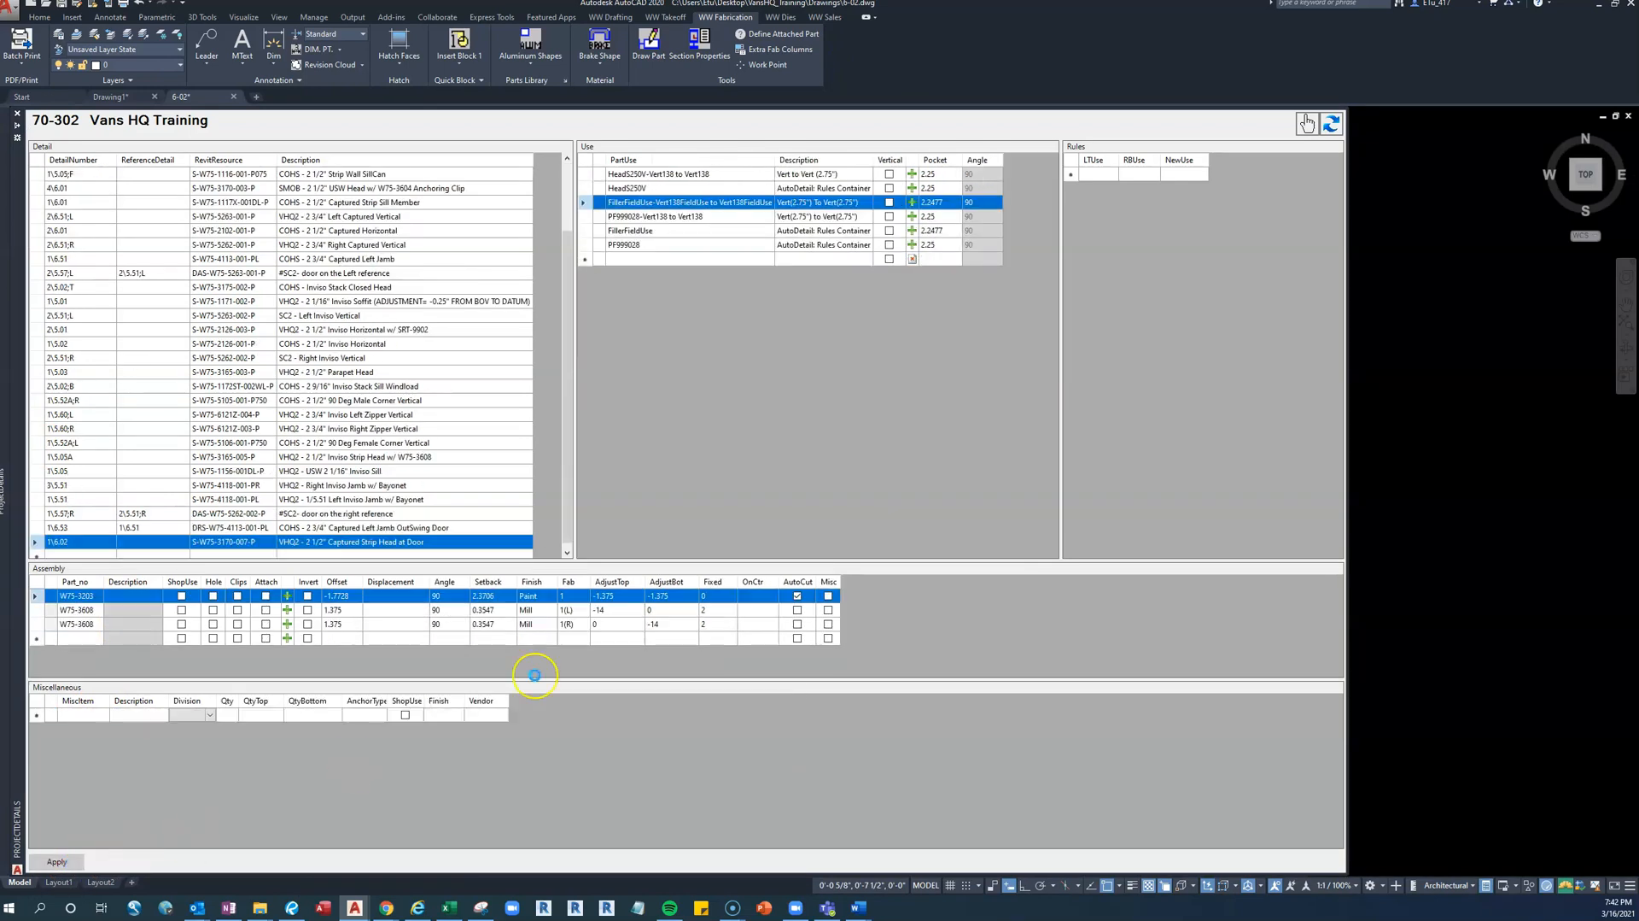
{"action": "left_click", "coordinate": [655, 218]}
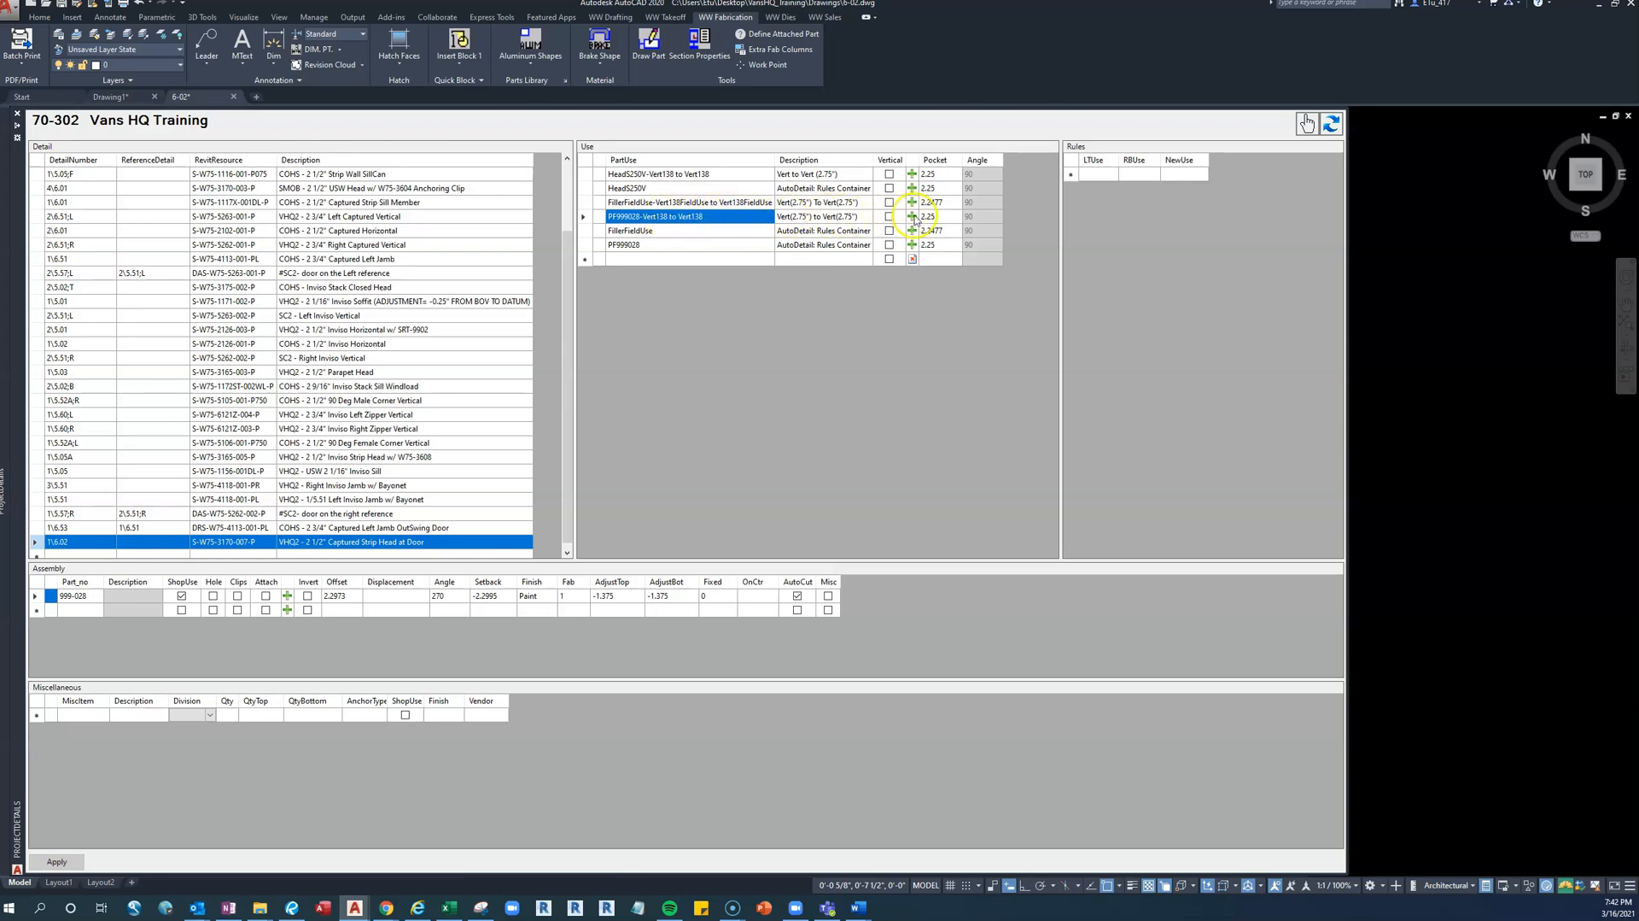
{"action": "left_click", "coordinate": [913, 217]}
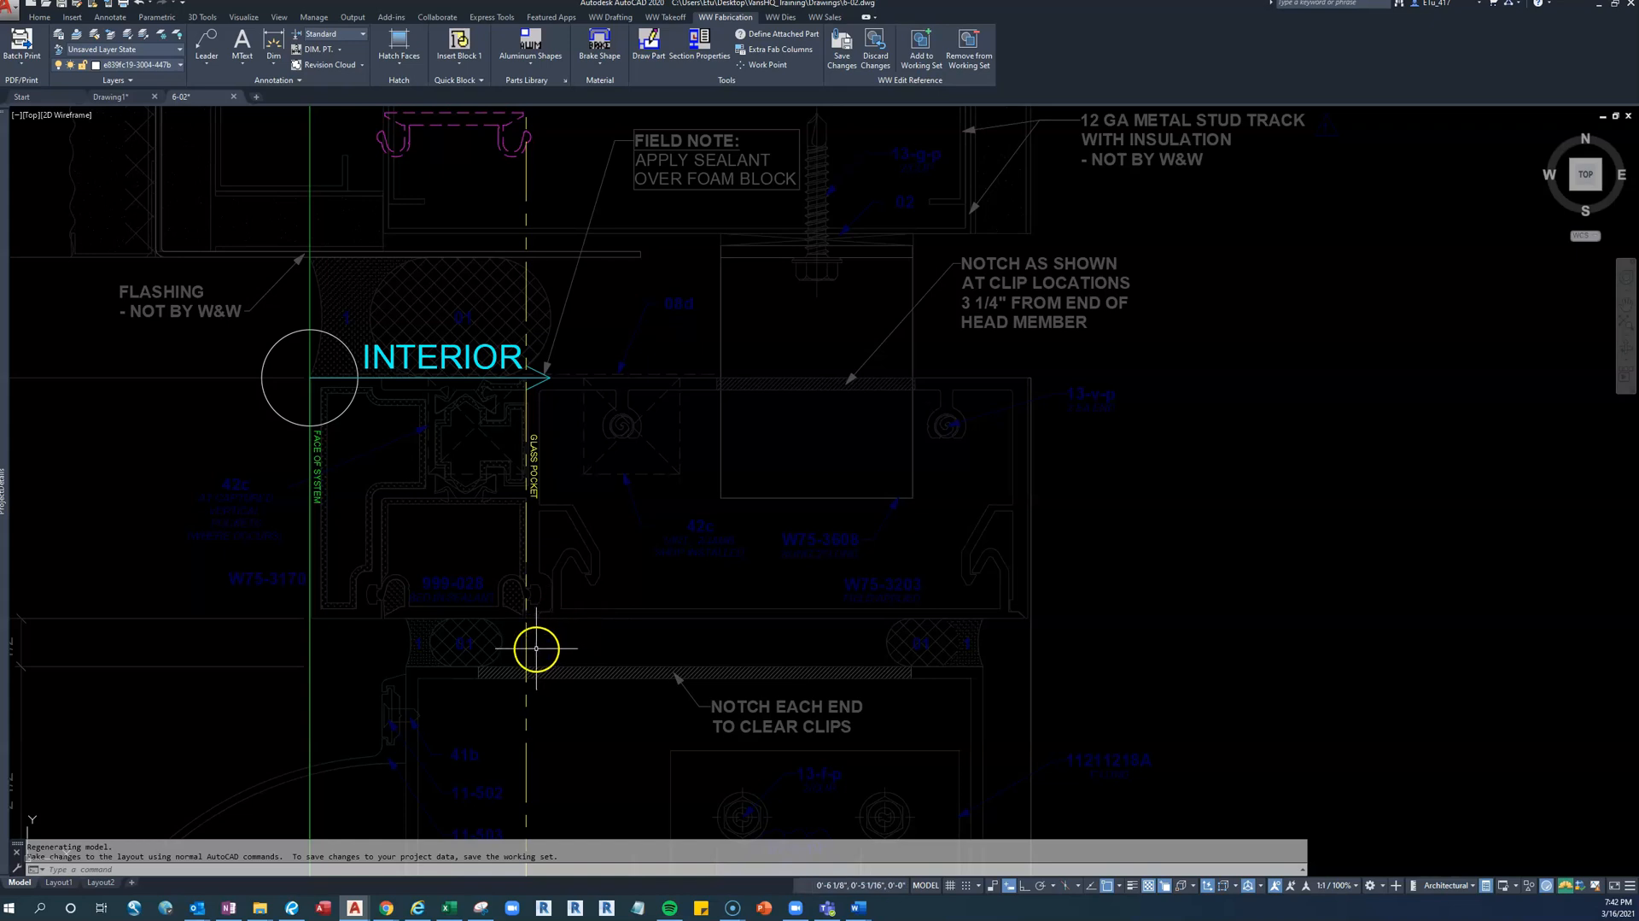
{"action": "mouse_move", "coordinate": [512, 603]}
{"action": "middle_mouse_down"}
{"action": "mouse_move", "coordinate": [536, 689]}
{"action": "mouse_move", "coordinate": [542, 652]}
{"action": "middle_mouse_up"}
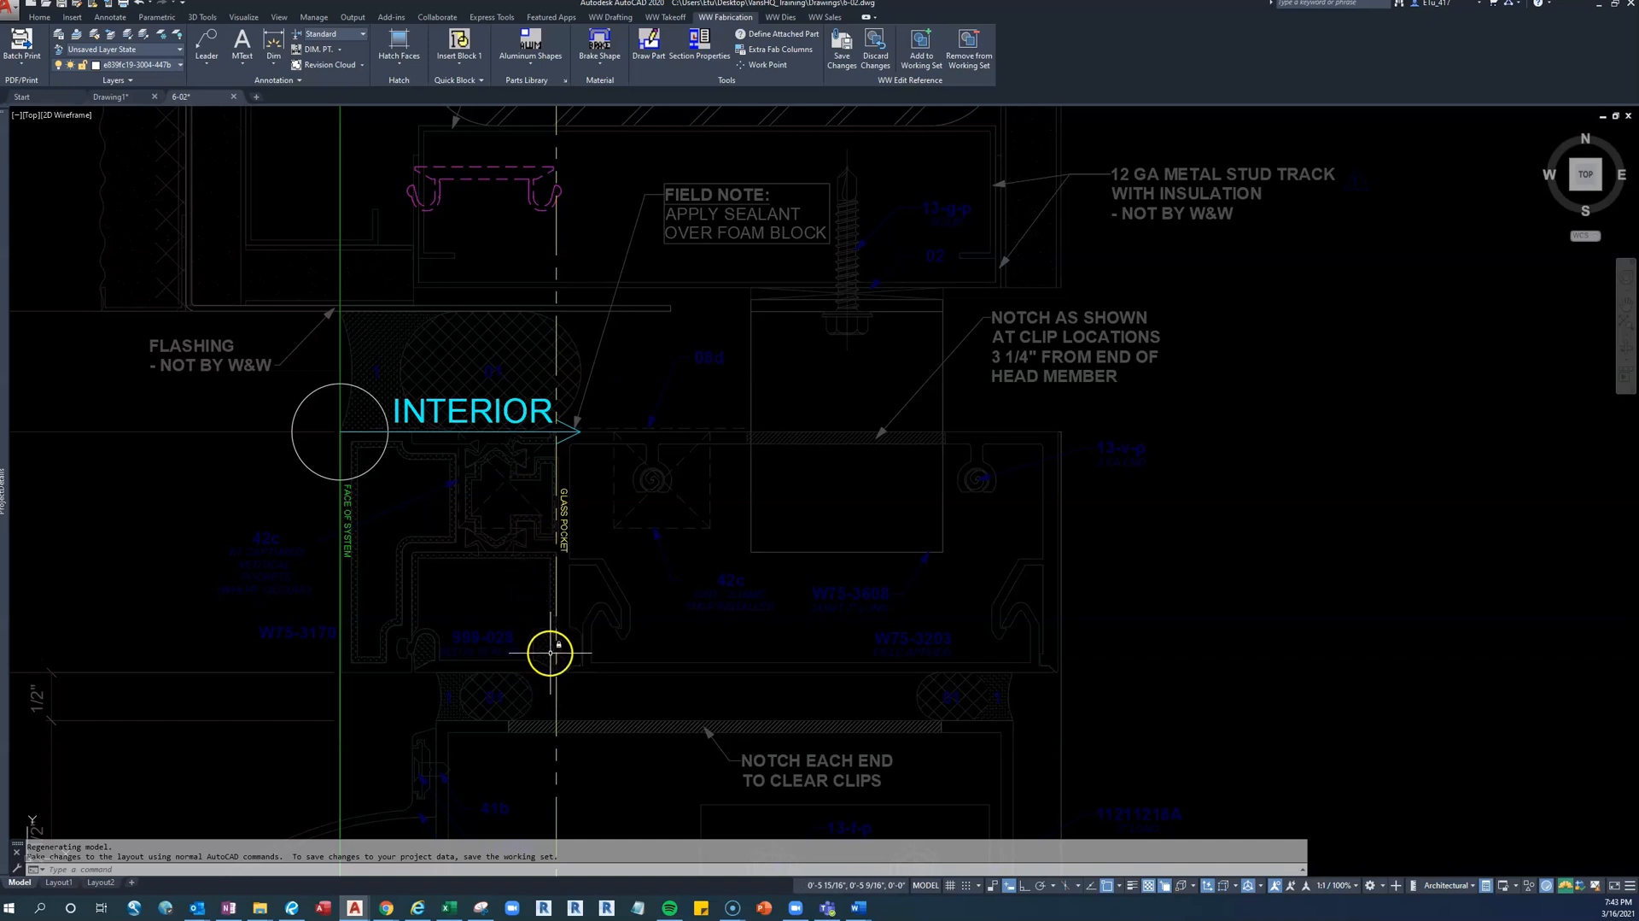
{"action": "scroll", "coordinate": [573, 680], "scroll_direction": "up", "scroll_amount": 5}
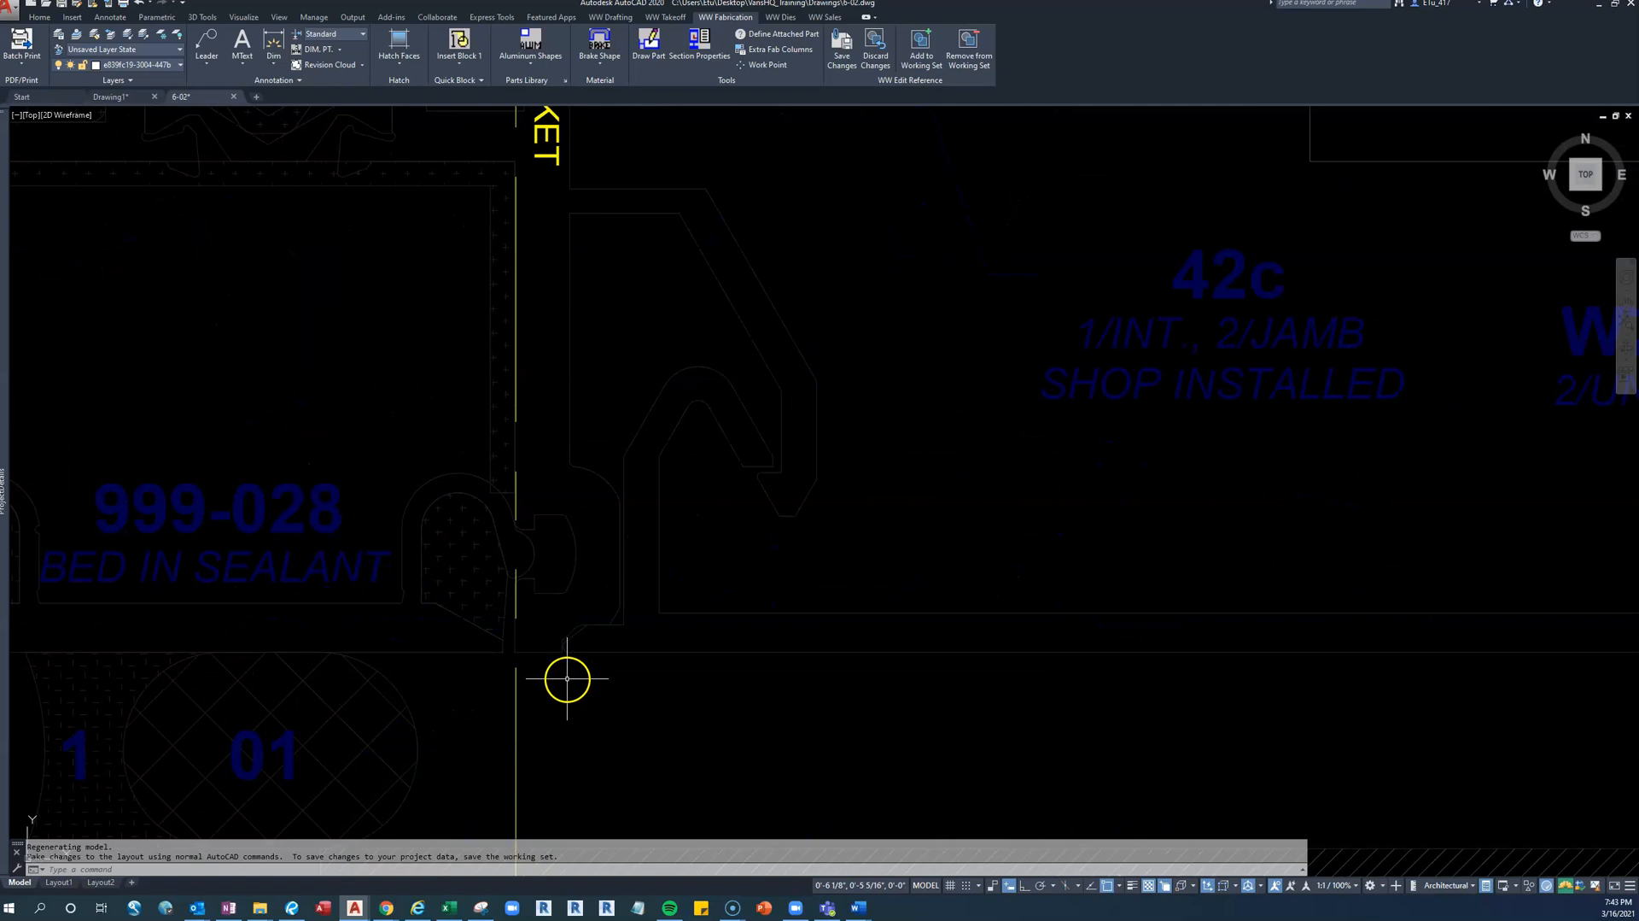
{"action": "scroll", "coordinate": [525, 657], "scroll_direction": "down", "scroll_amount": 3}
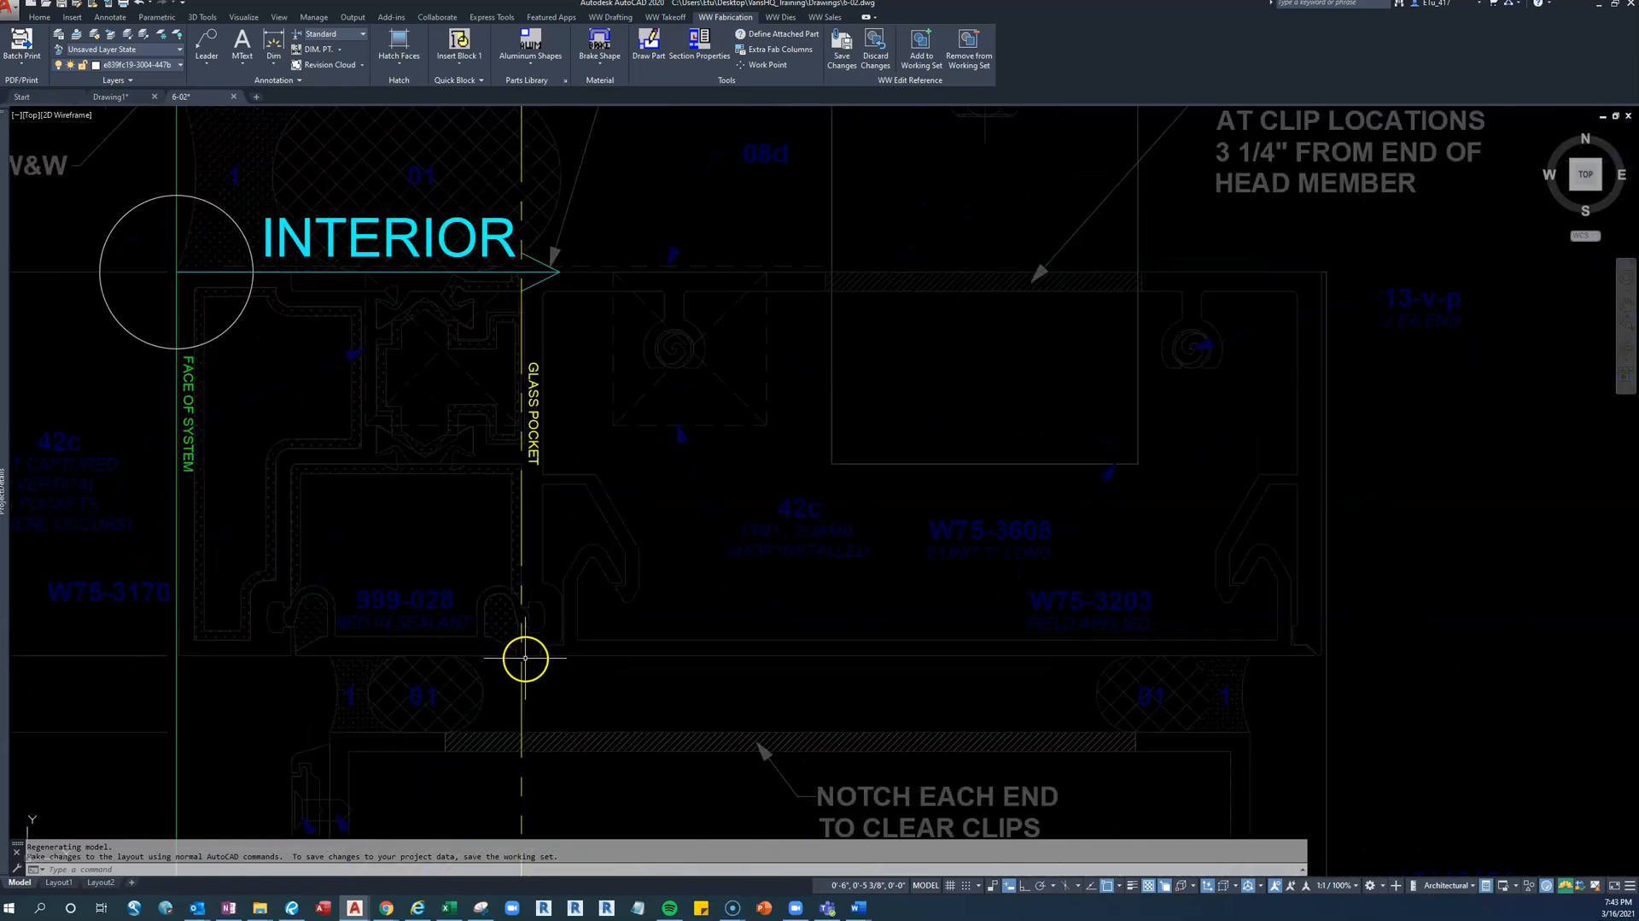
{"action": "middle_click_drag", "start_coordinate": [429, 544], "coordinate": [479, 542]}
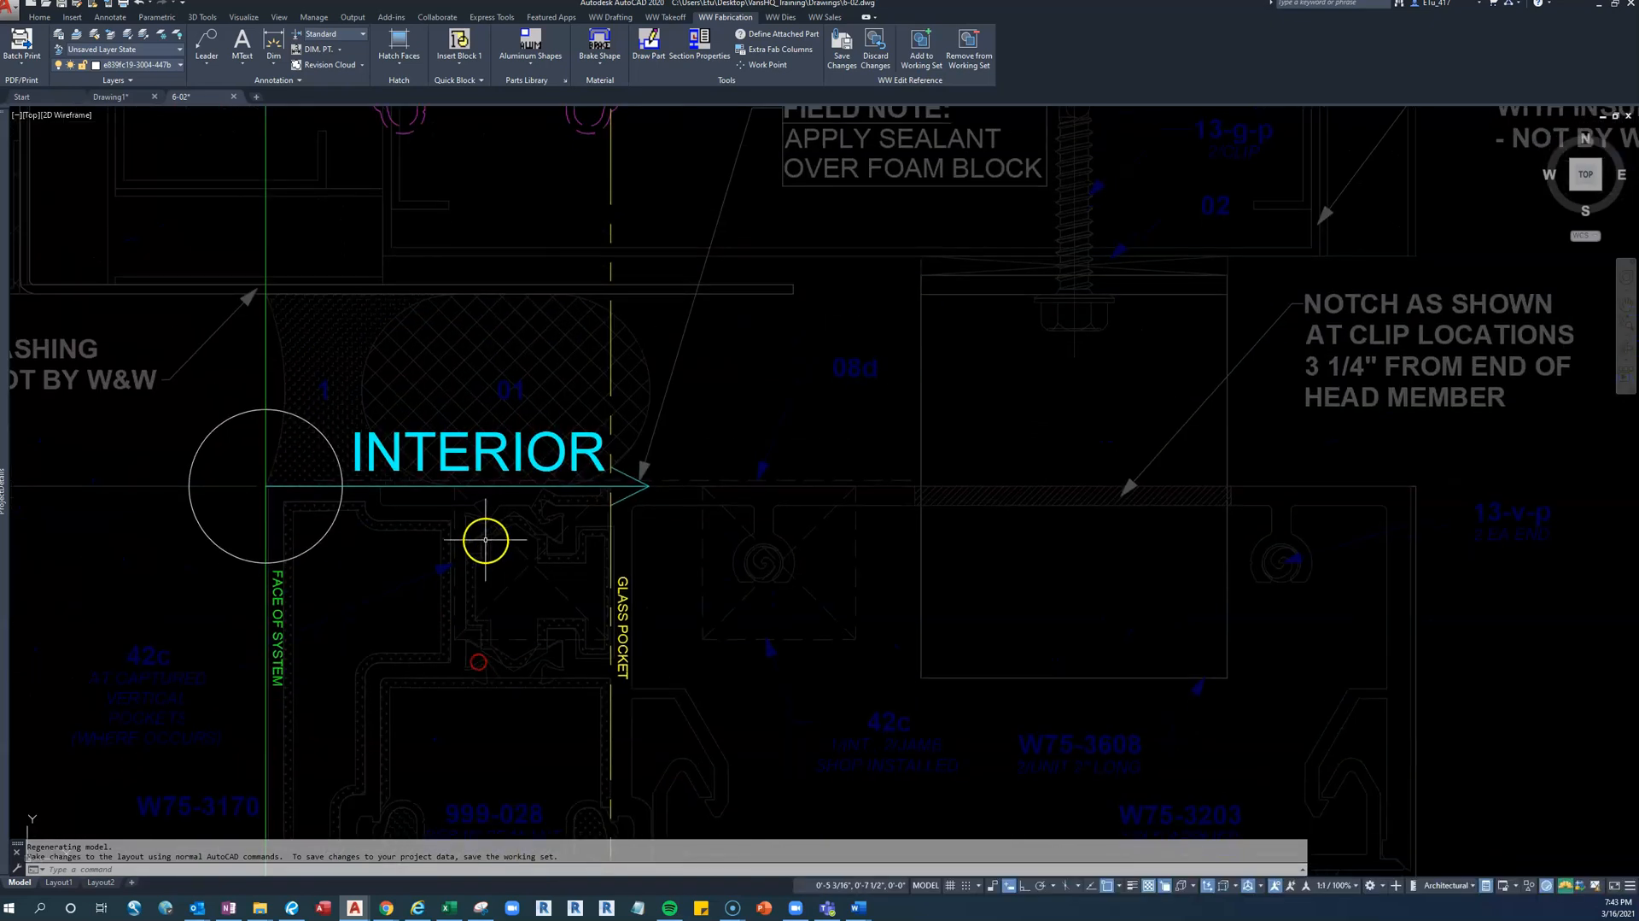
{"action": "middle_click_drag", "start_coordinate": [450, 348], "coordinate": [462, 475]}
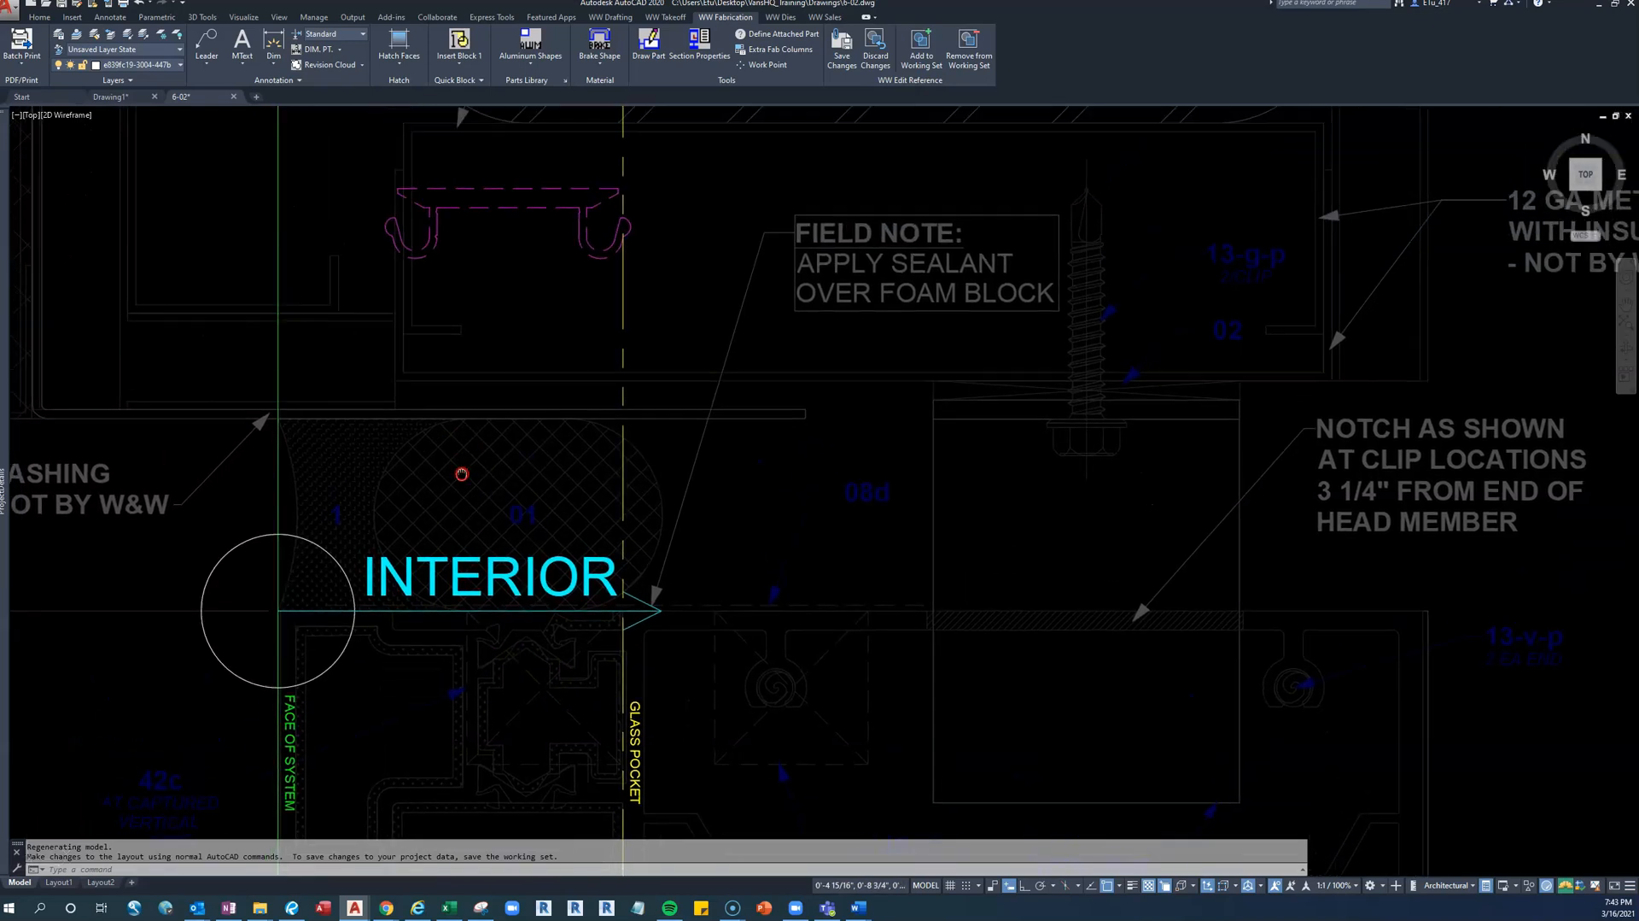
{"action": "left_click", "coordinate": [513, 211]}
{"action": "scroll", "coordinate": [512, 213], "scroll_direction": "down", "scroll_amount": 4}
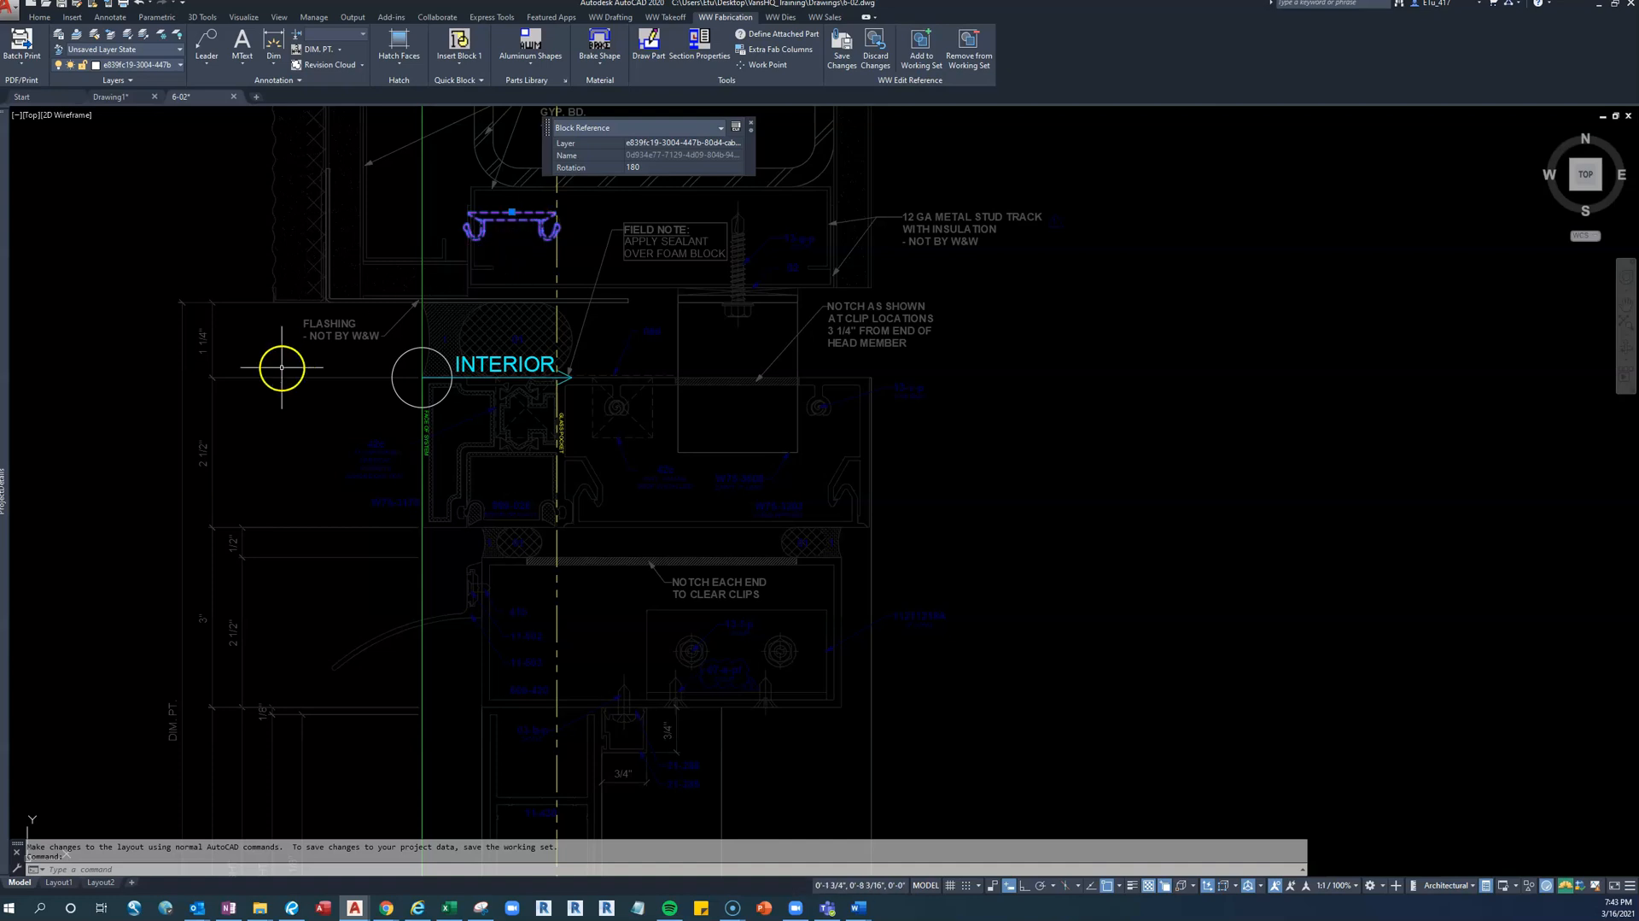
{"action": "mouse_move", "coordinate": [3, 478]}
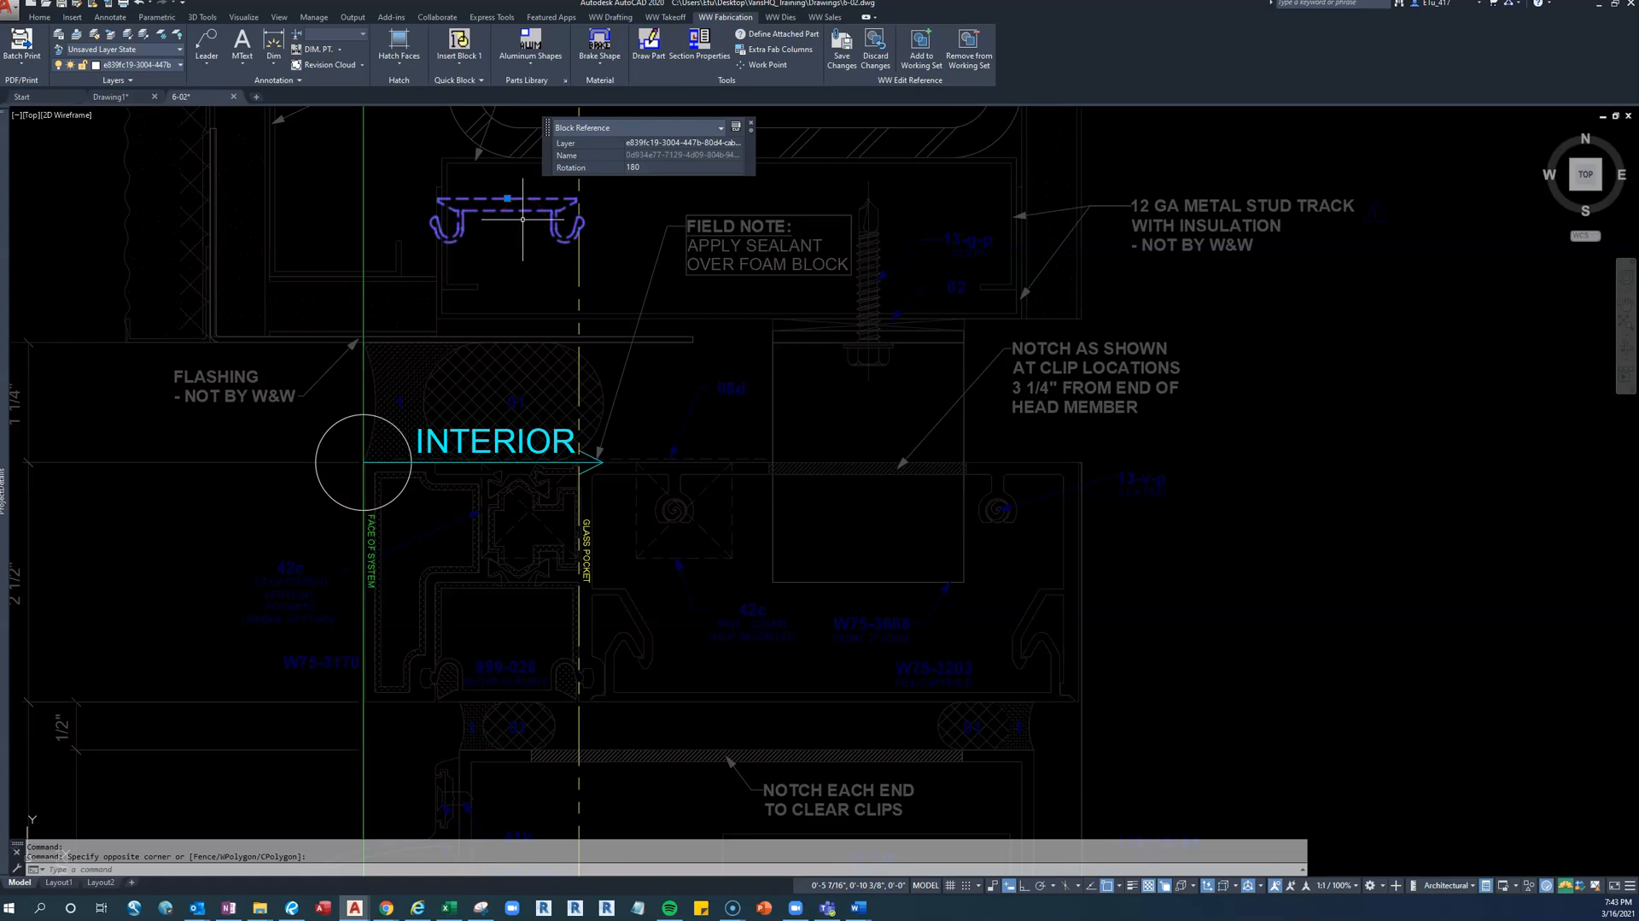
{"action": "left_click", "coordinate": [523, 239]}
{"action": "left_click", "coordinate": [503, 190]}
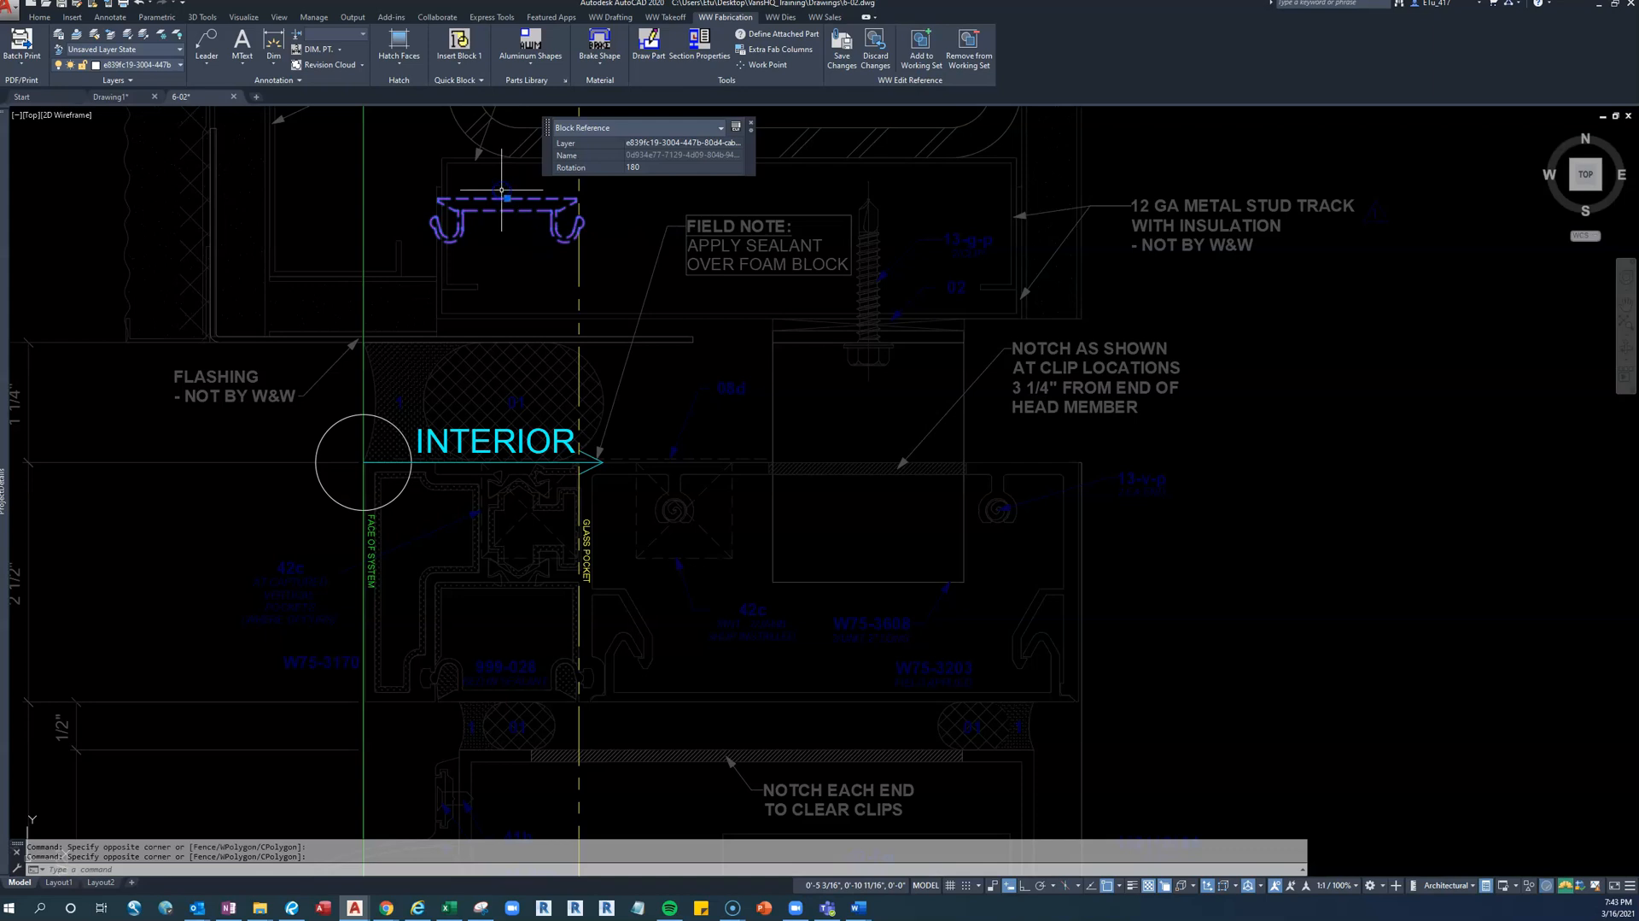
{"action": "type", "text": "ro"}
{"action": "key", "text": "Return"}
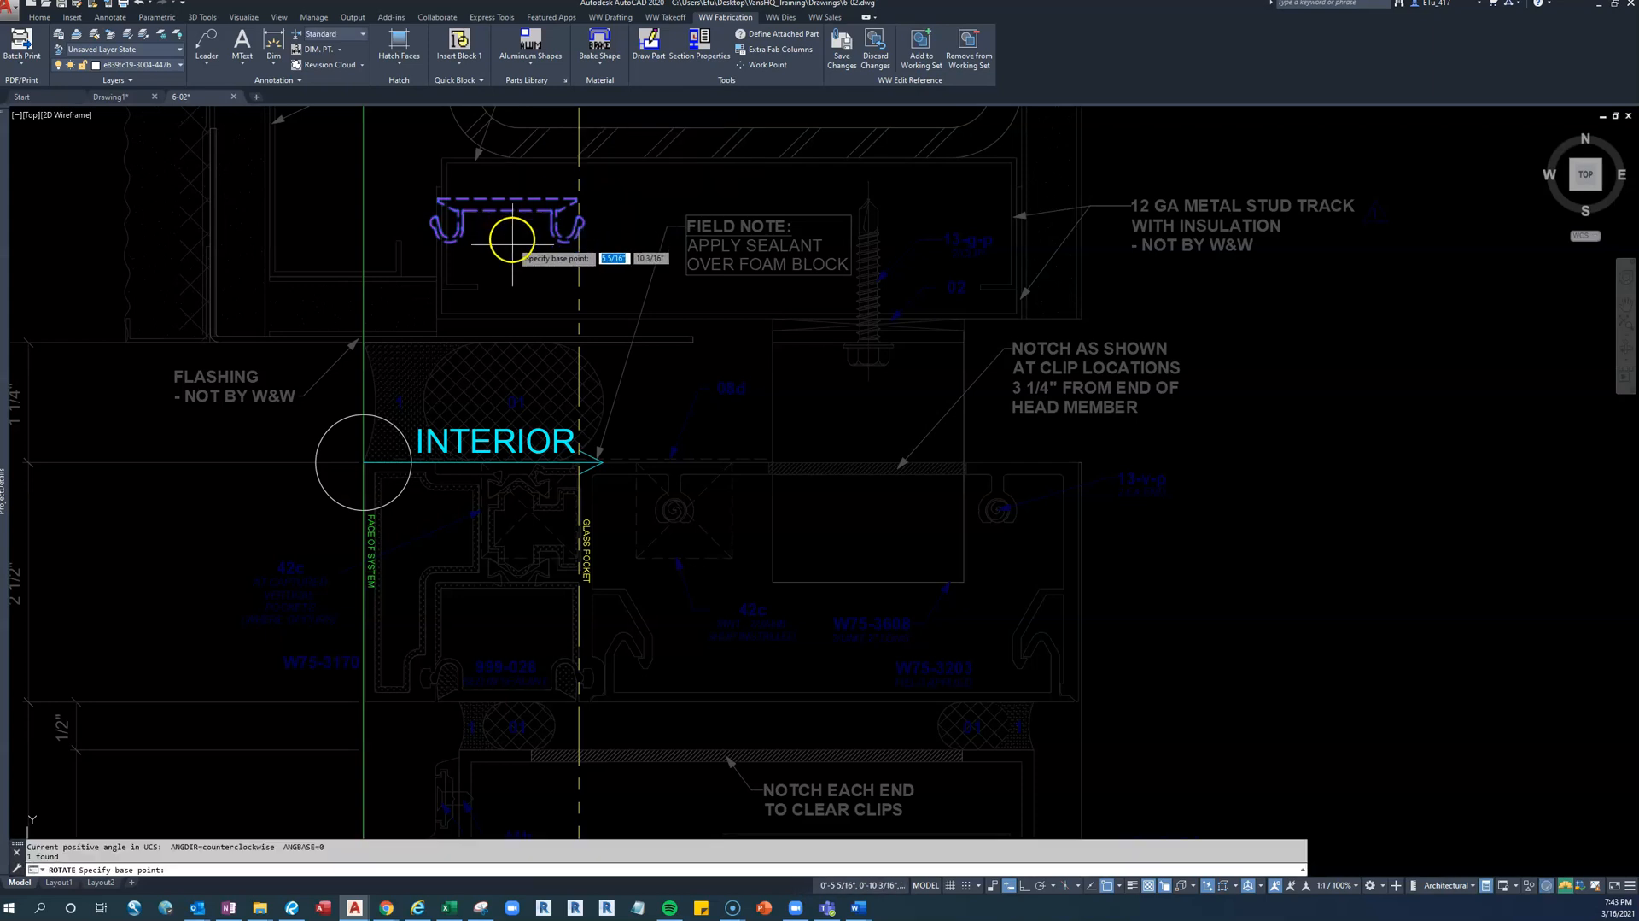
{"action": "left_click", "coordinate": [525, 287]}
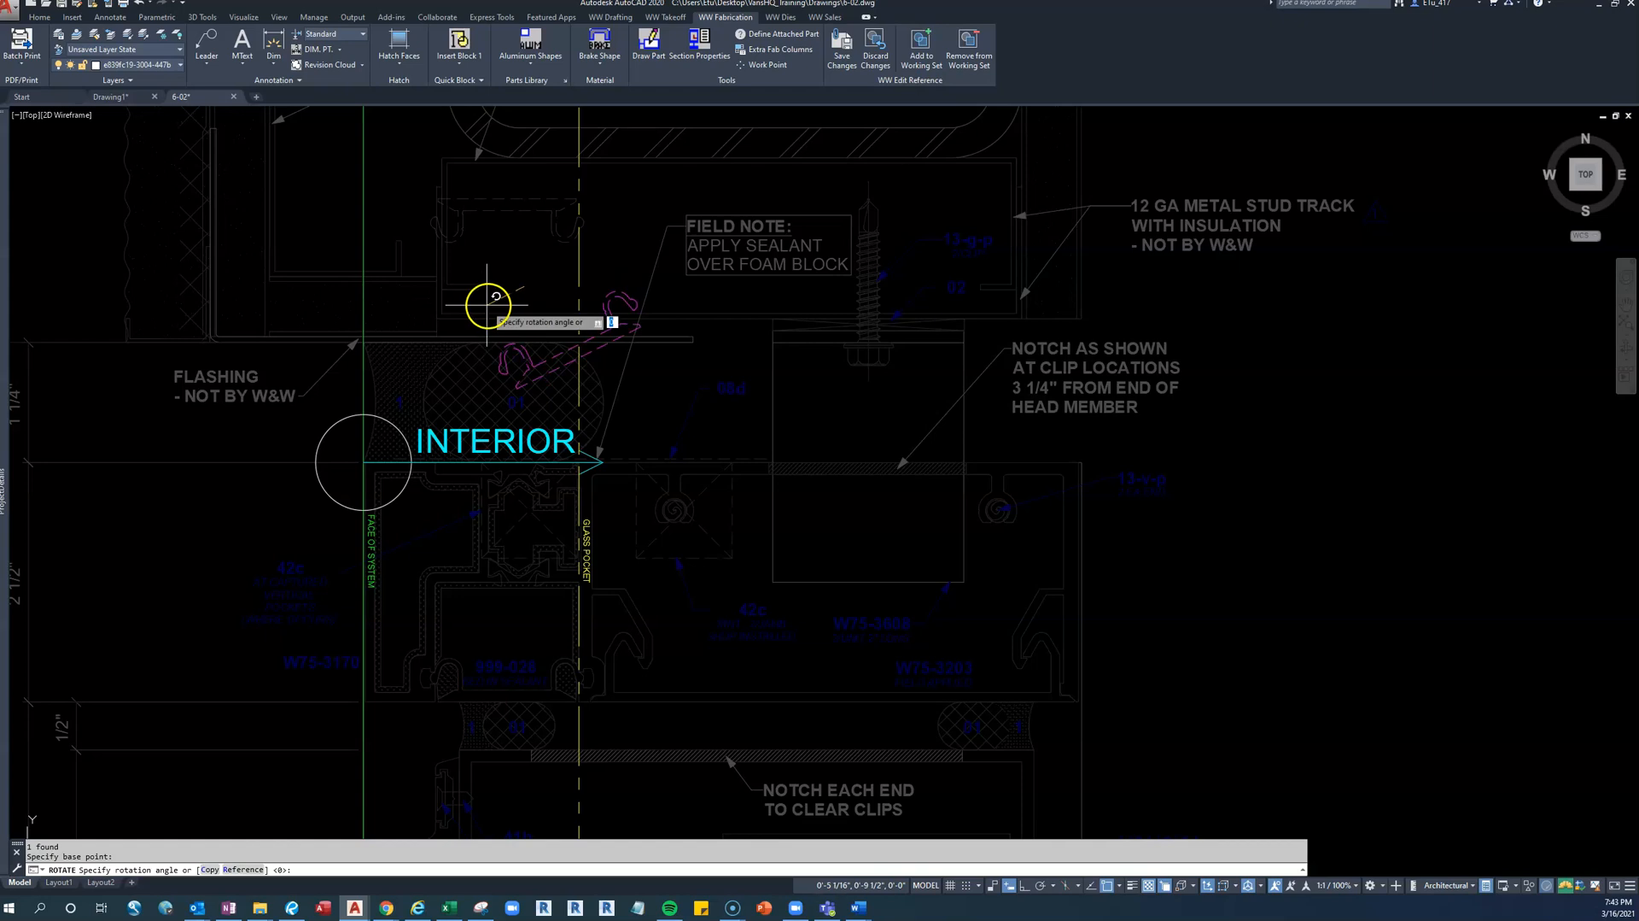
{"action": "key", "text": "Escape"}
Rotate the magenta pocket filler profile 180 degrees about a point just below it with Ortho on
{"action": "left_click", "coordinate": [517, 288]}
{"action": "left_click", "coordinate": [494, 195]}
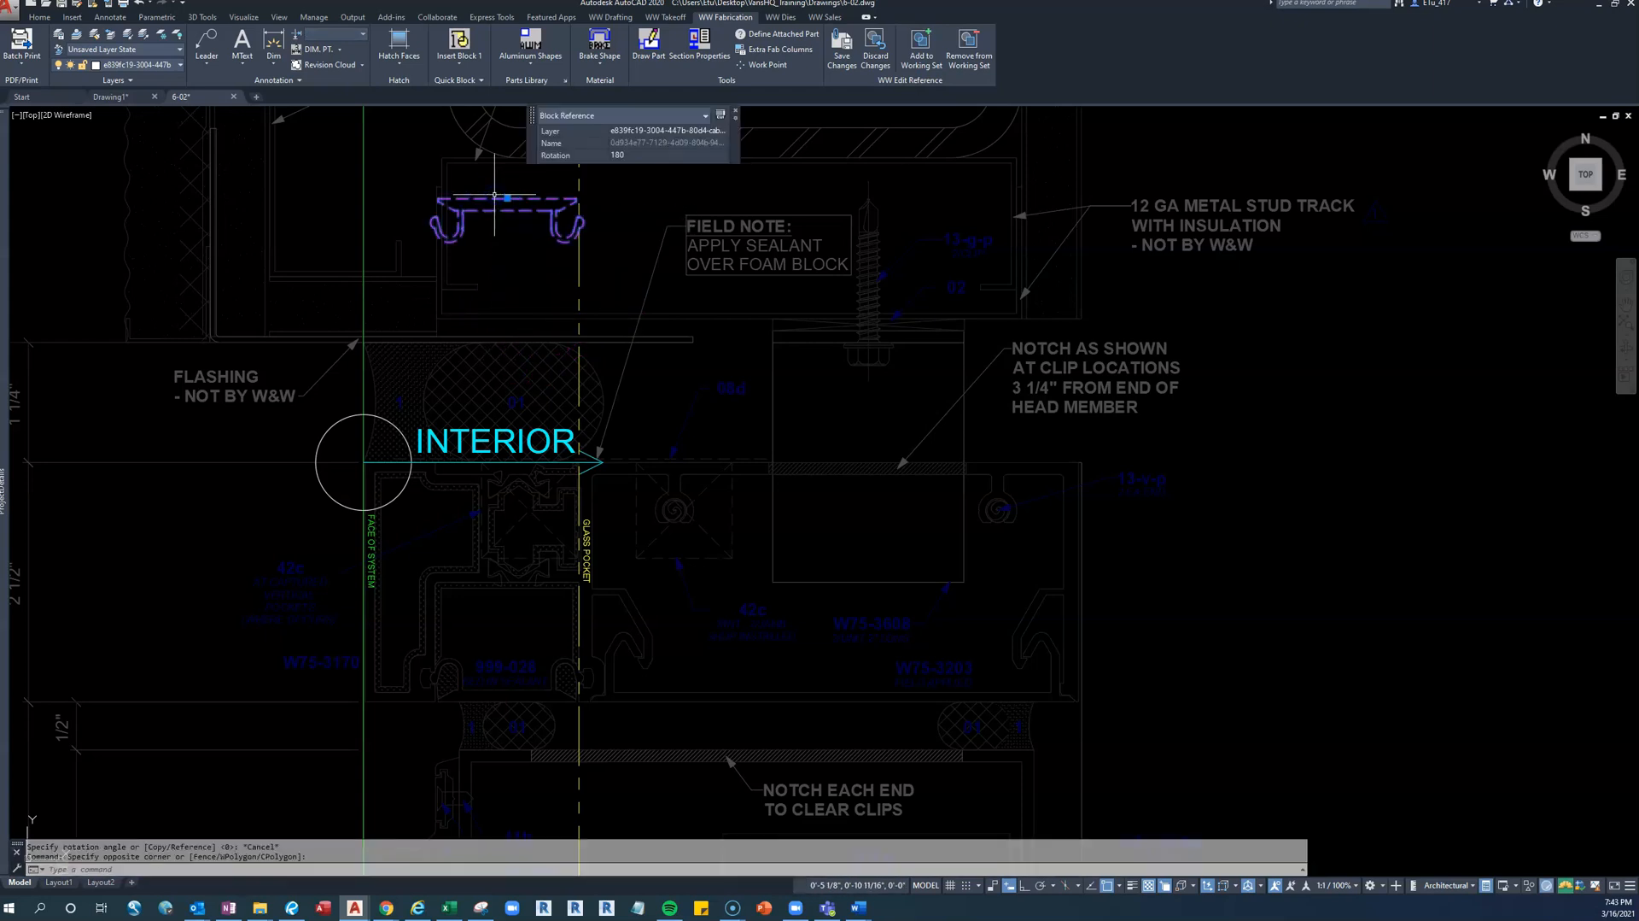
{"action": "right_click", "coordinate": [507, 209]}
{"action": "left_click", "coordinate": [526, 254]}
{"action": "left_click", "coordinate": [503, 252]}
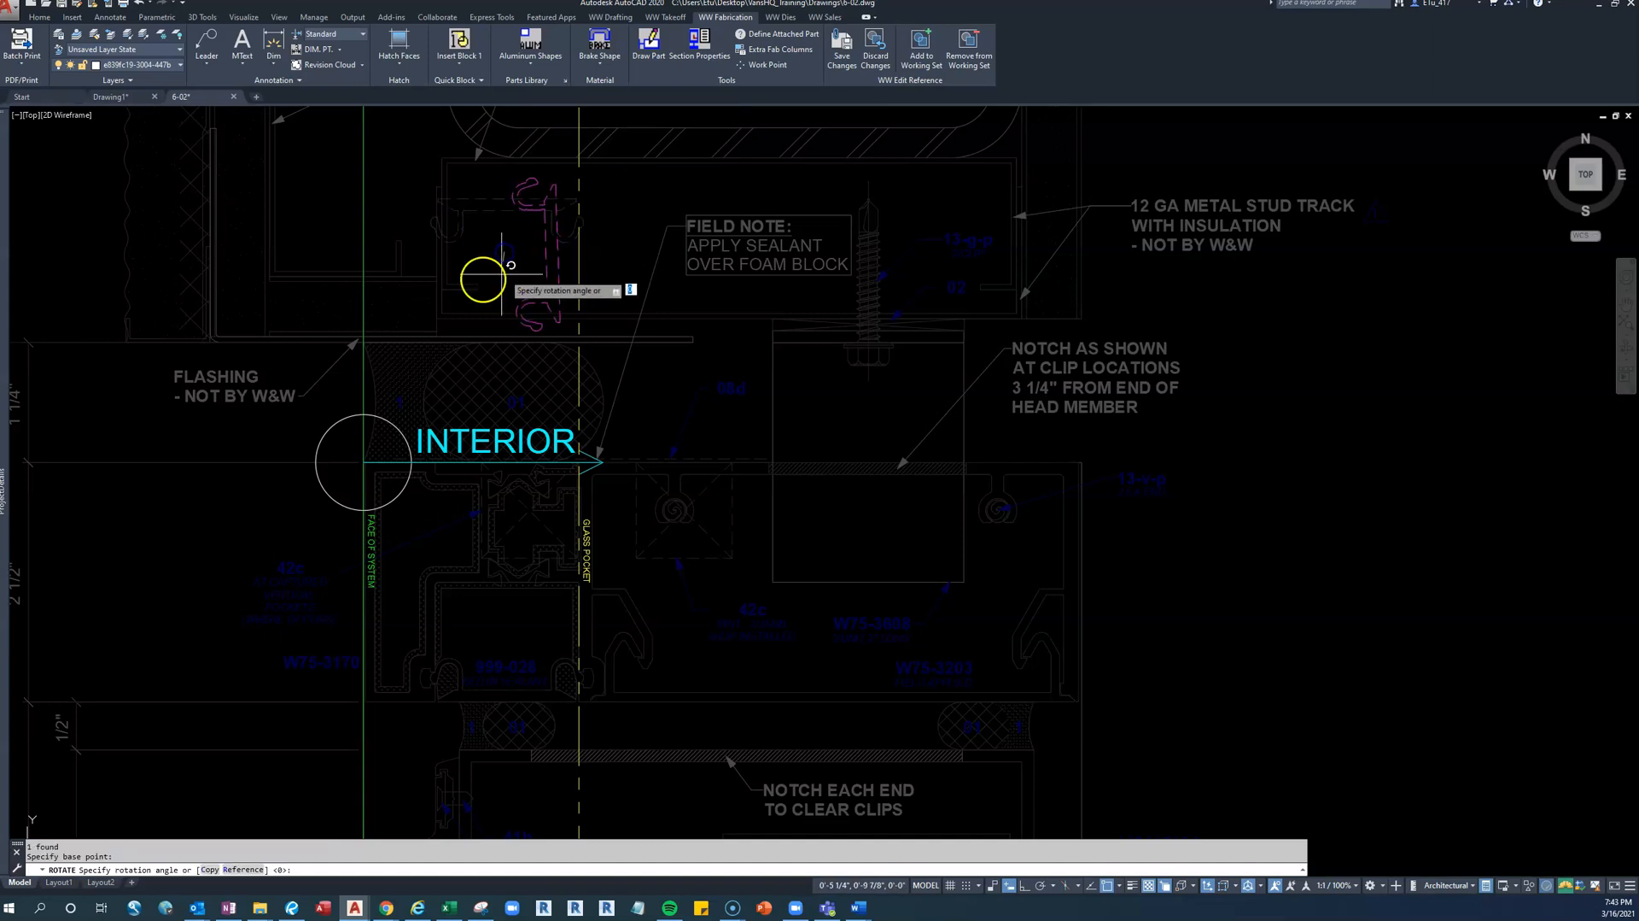
{"action": "key", "text": "F8"}
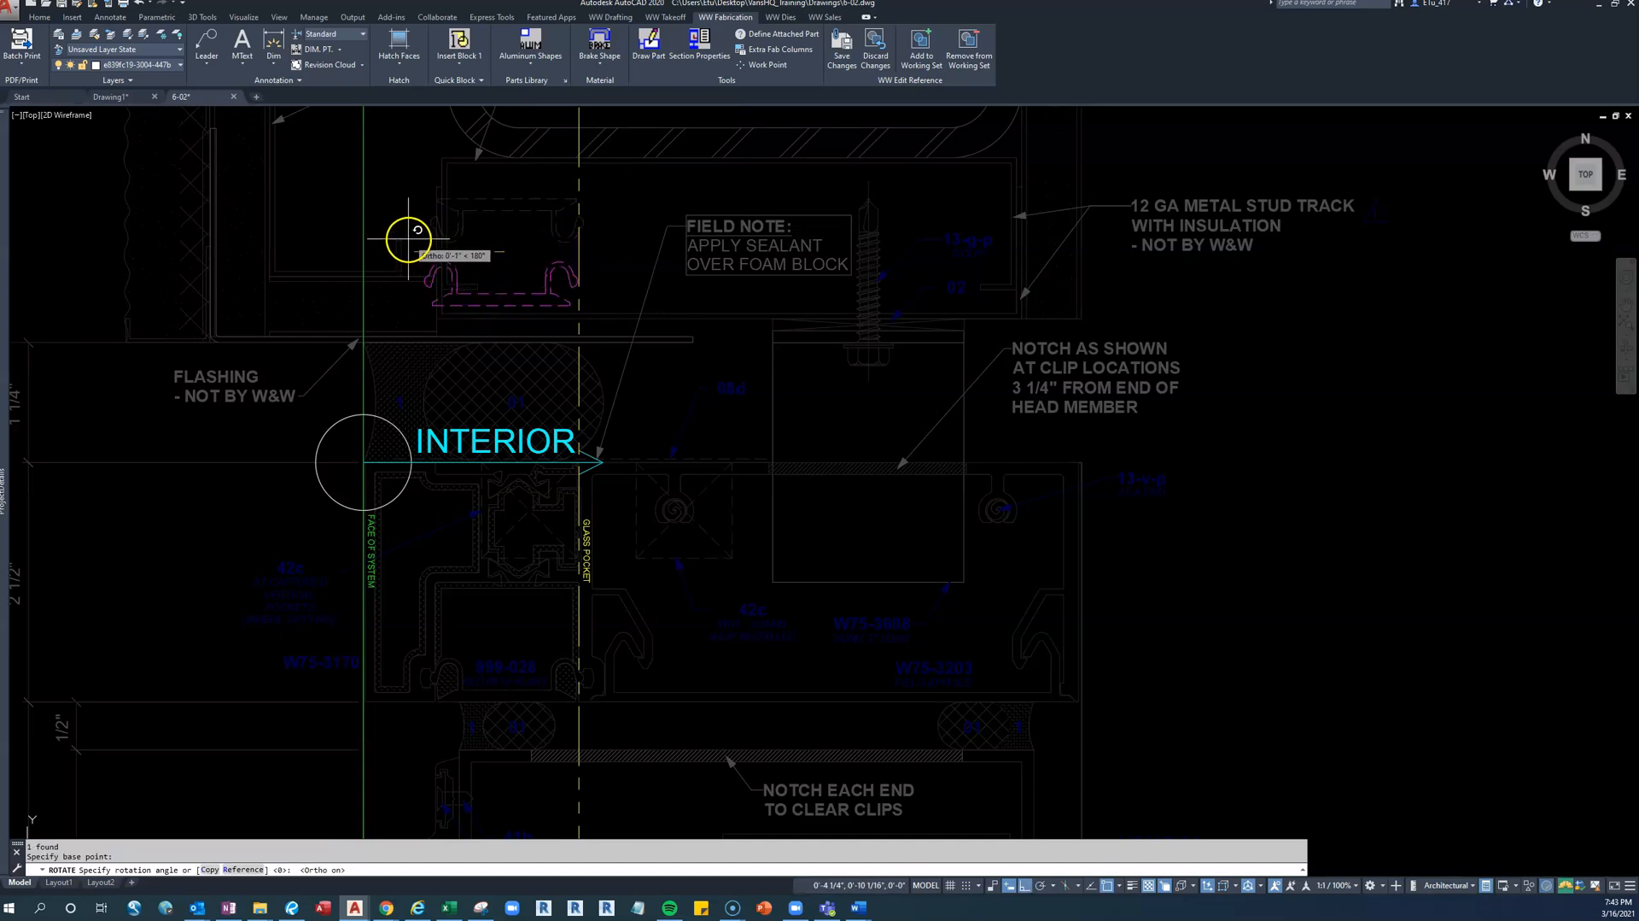
{"action": "left_click", "coordinate": [408, 199]}
Move the rotated filler from its lower outer corner nearest the glass pocket line onto the matching corner of 999-028
{"action": "left_click", "coordinate": [560, 287]}
{"action": "left_click", "coordinate": [525, 265]}
{"action": "type", "text": "m"}
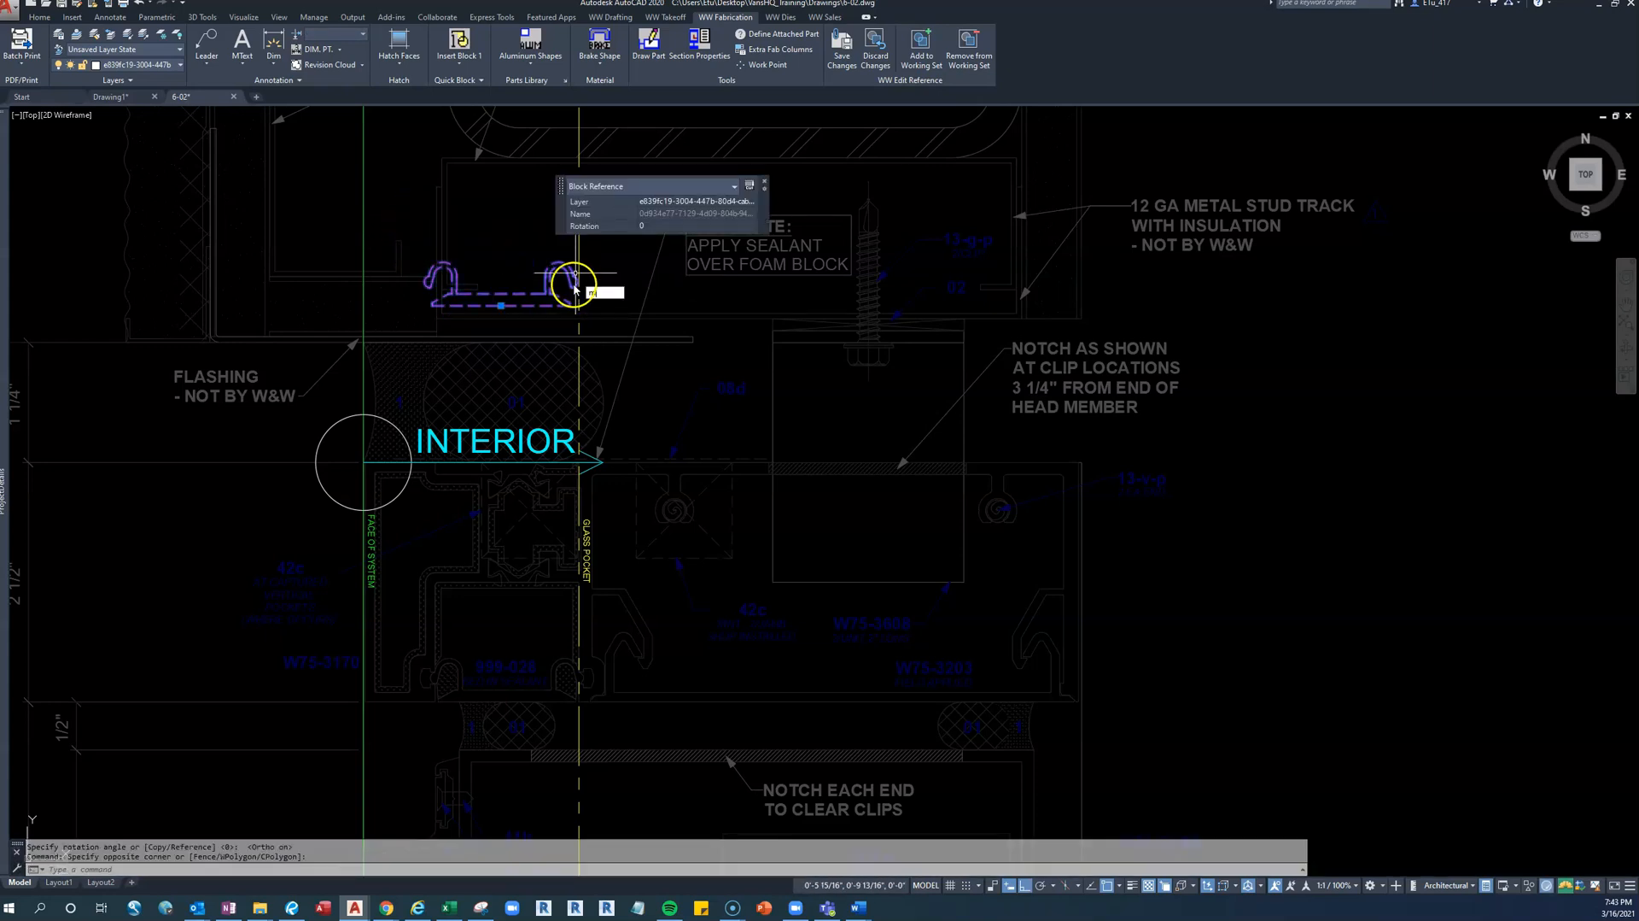
{"action": "key", "text": "Return"}
{"action": "scroll", "coordinate": [559, 300], "scroll_direction": "up", "scroll_amount": 6}
{"action": "left_click", "coordinate": [614, 315]}
{"action": "scroll", "coordinate": [621, 322], "scroll_direction": "down", "scroll_amount": 5}
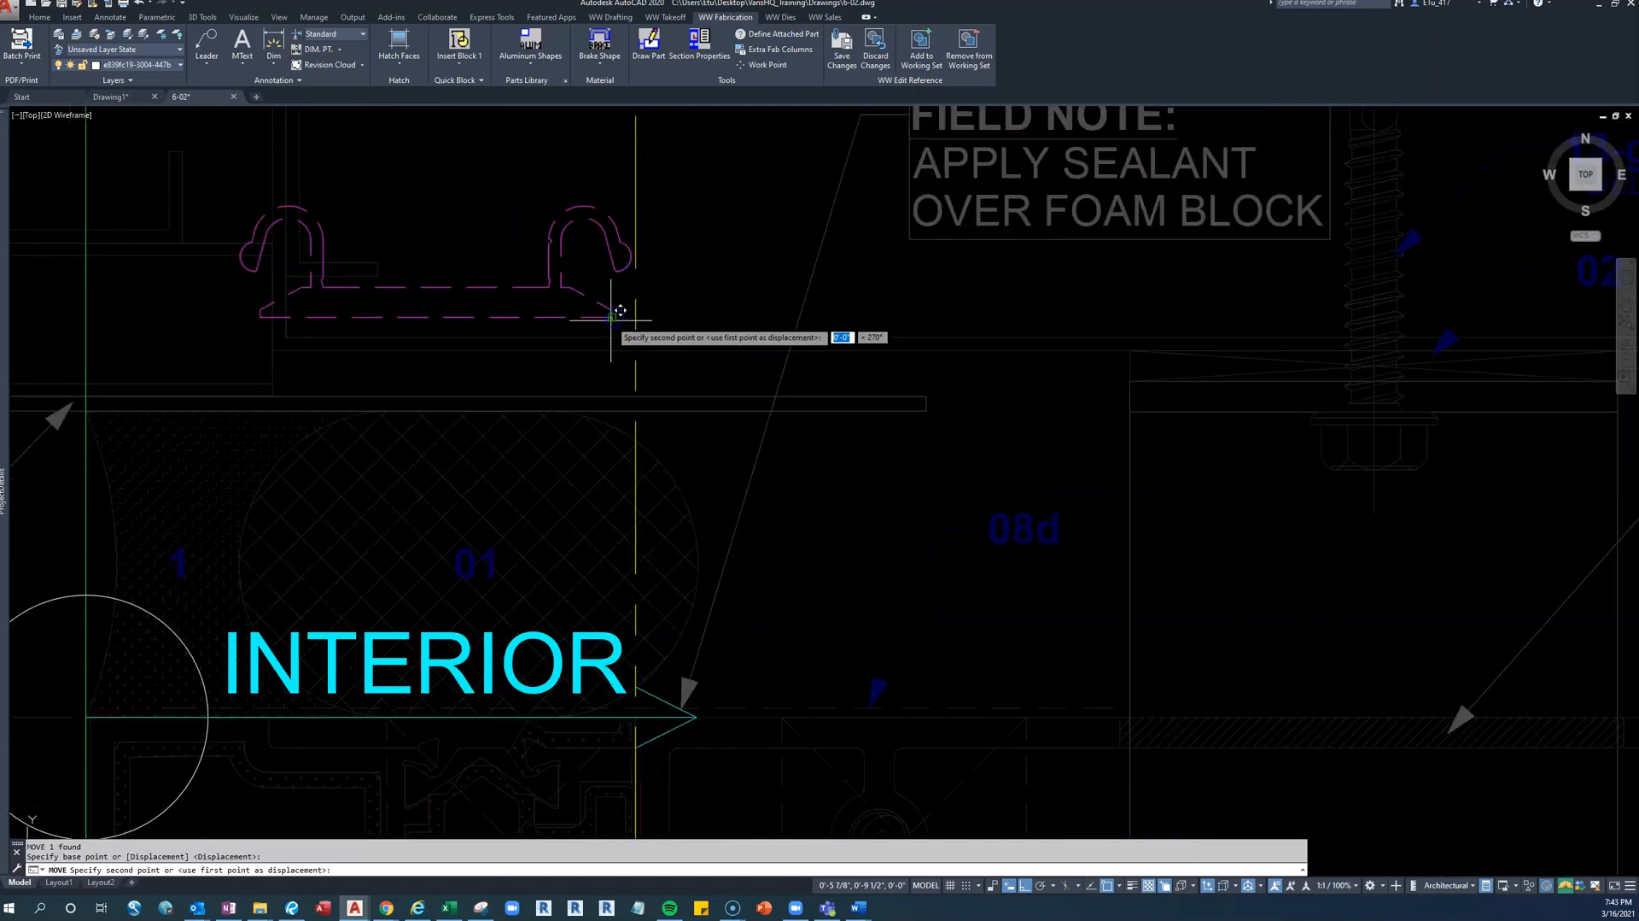
{"action": "scroll", "coordinate": [615, 465], "scroll_direction": "up", "scroll_amount": 5}
{"action": "scroll", "coordinate": [574, 533], "scroll_direction": "up", "scroll_amount": 4}
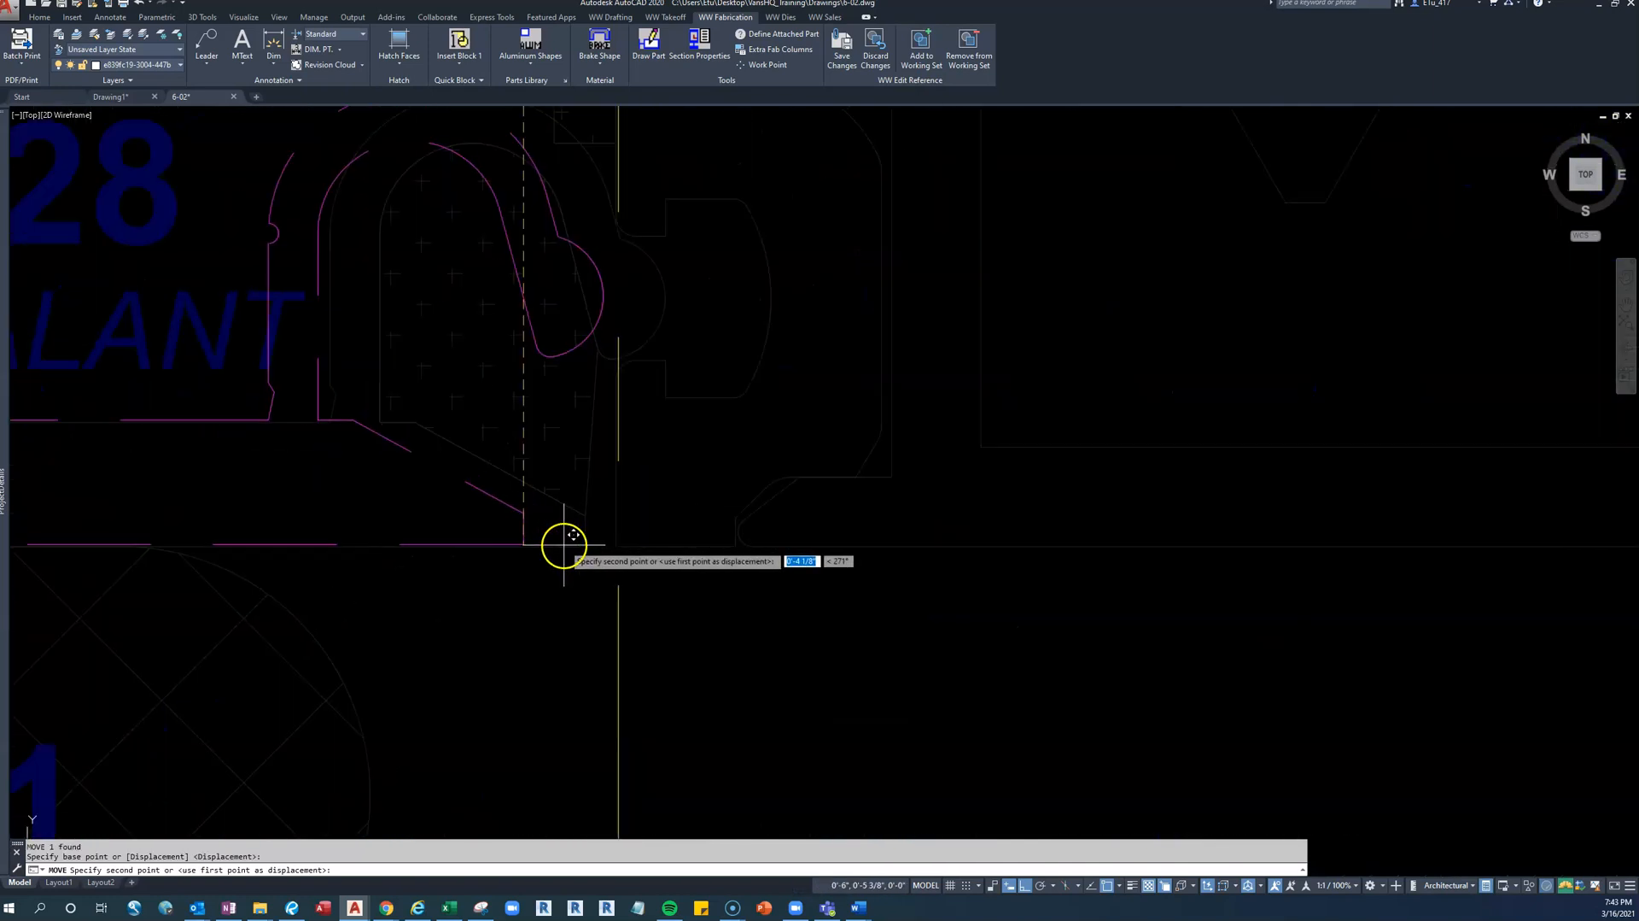
{"action": "left_click", "coordinate": [584, 555]}
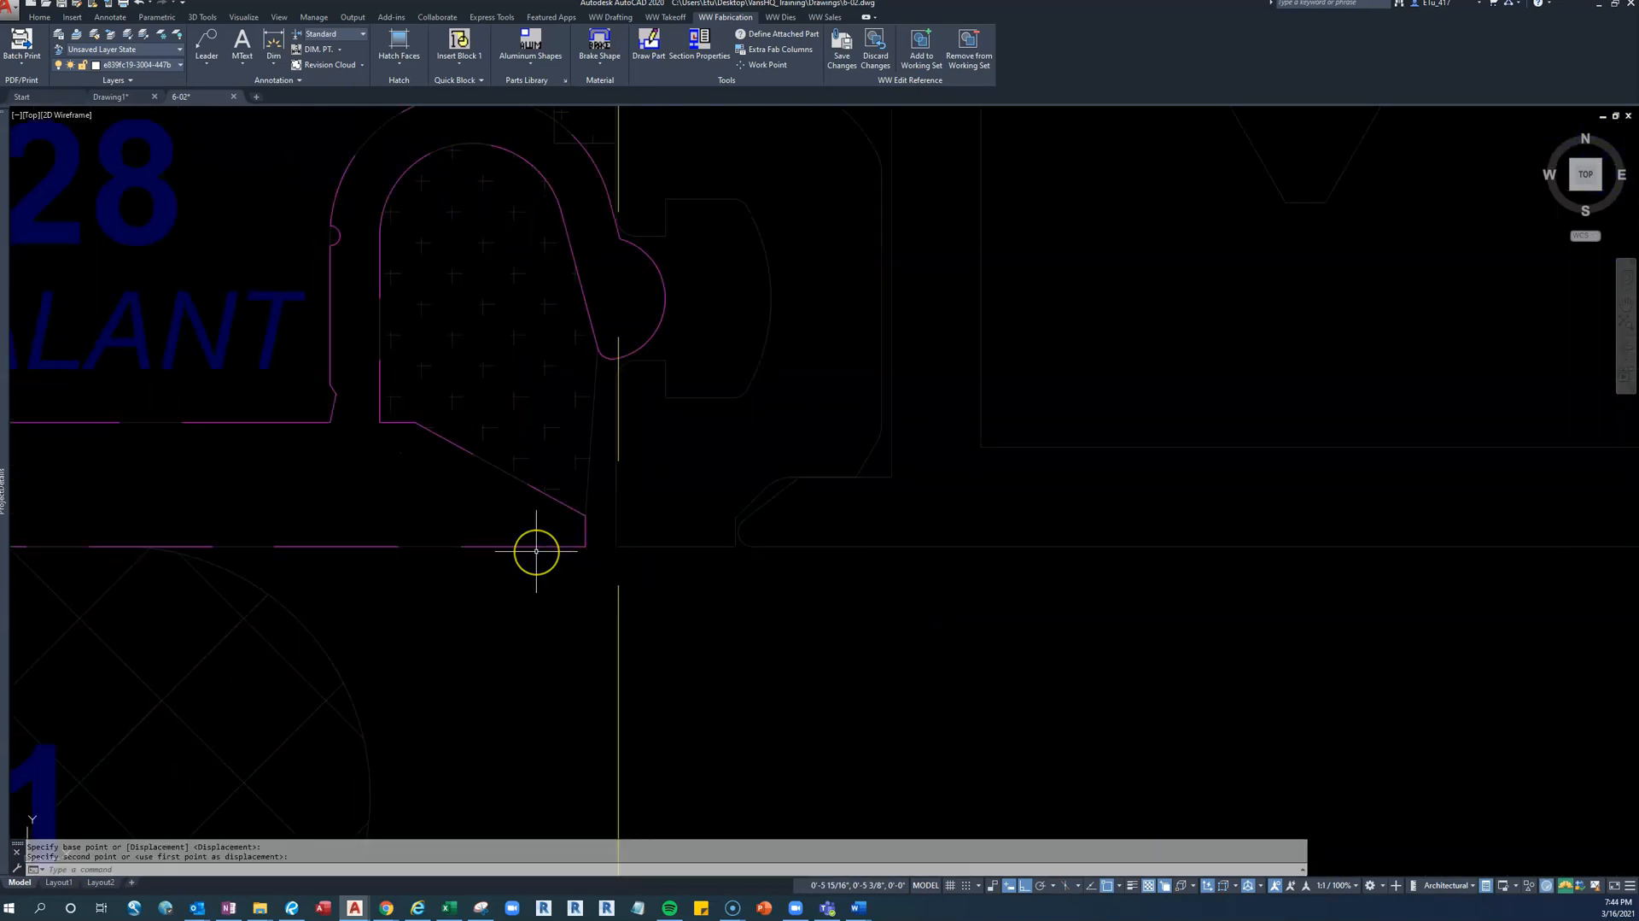
Check the filler's fit over 999-028, save the layout changes and apply them to the project details
{"action": "scroll", "coordinate": [537, 551], "scroll_direction": "down", "scroll_amount": 6}
{"action": "middle_click_drag", "start_coordinate": [388, 550], "coordinate": [491, 549]}
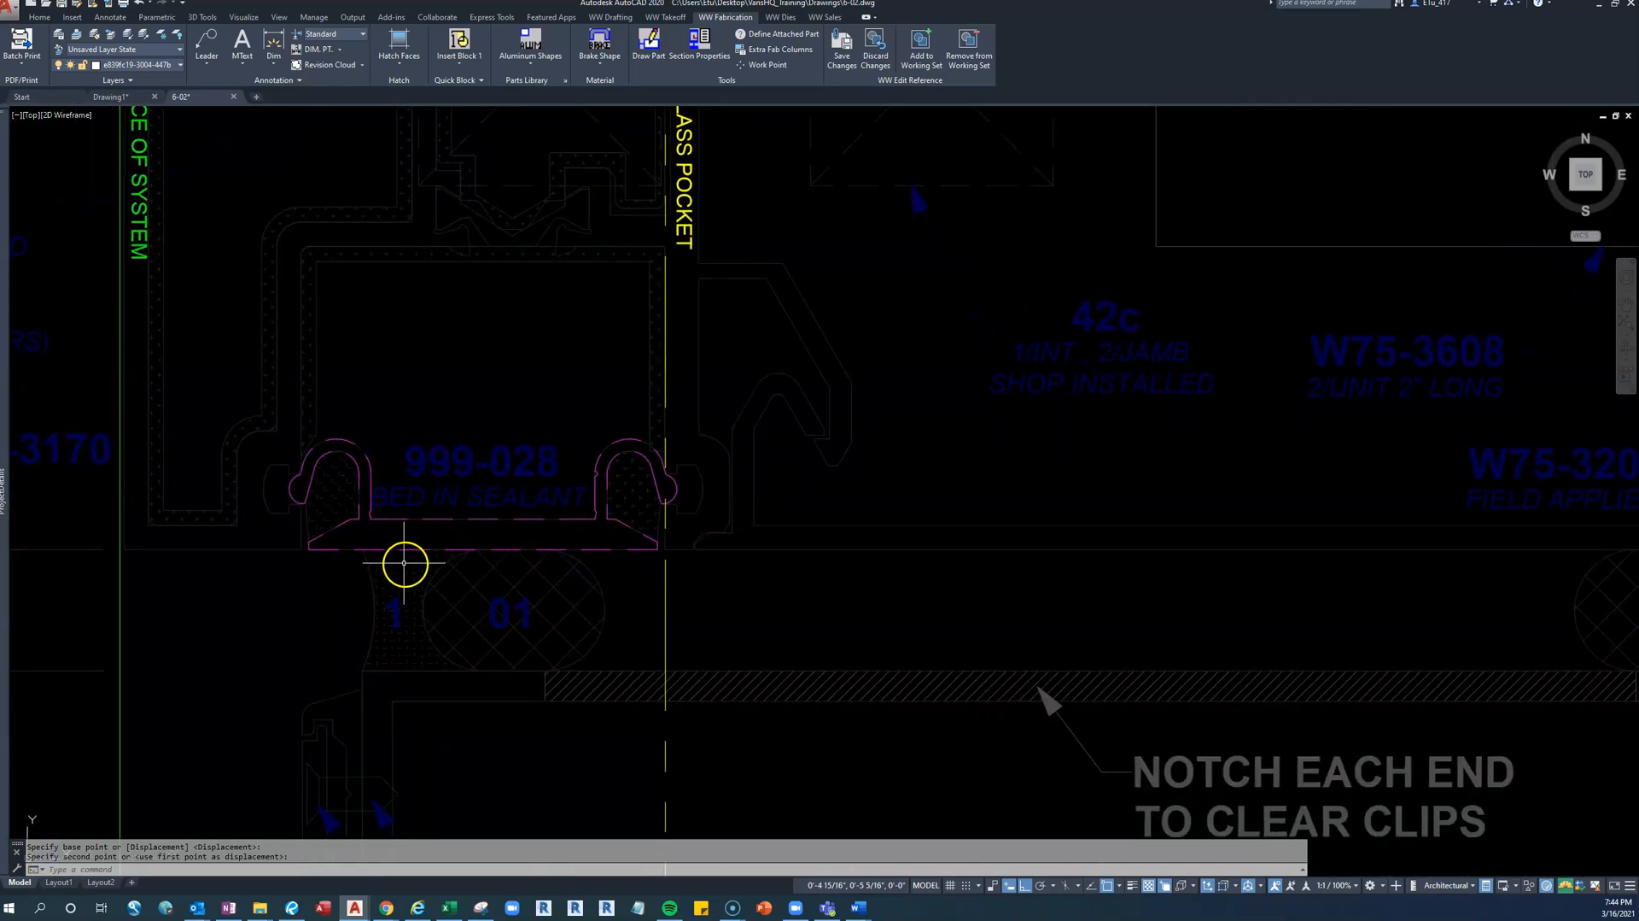
{"action": "scroll", "coordinate": [389, 551], "scroll_direction": "down", "scroll_amount": 2}
{"action": "left_click", "coordinate": [842, 45]}
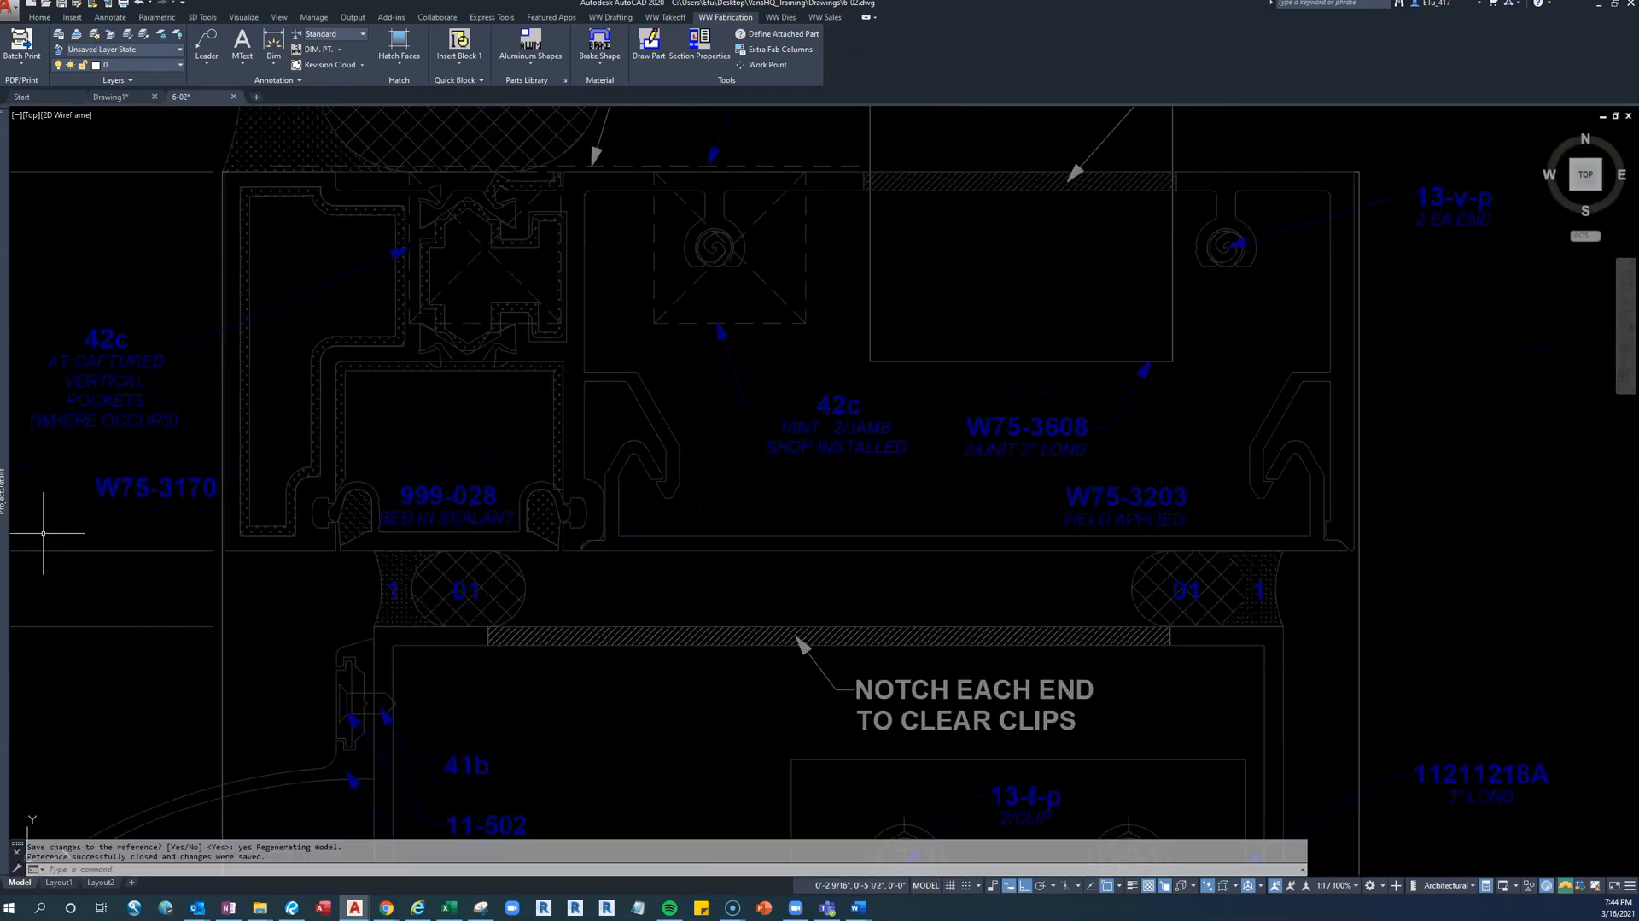
{"action": "mouse_move", "coordinate": [5, 533]}
{"action": "left_click", "coordinate": [69, 864]}
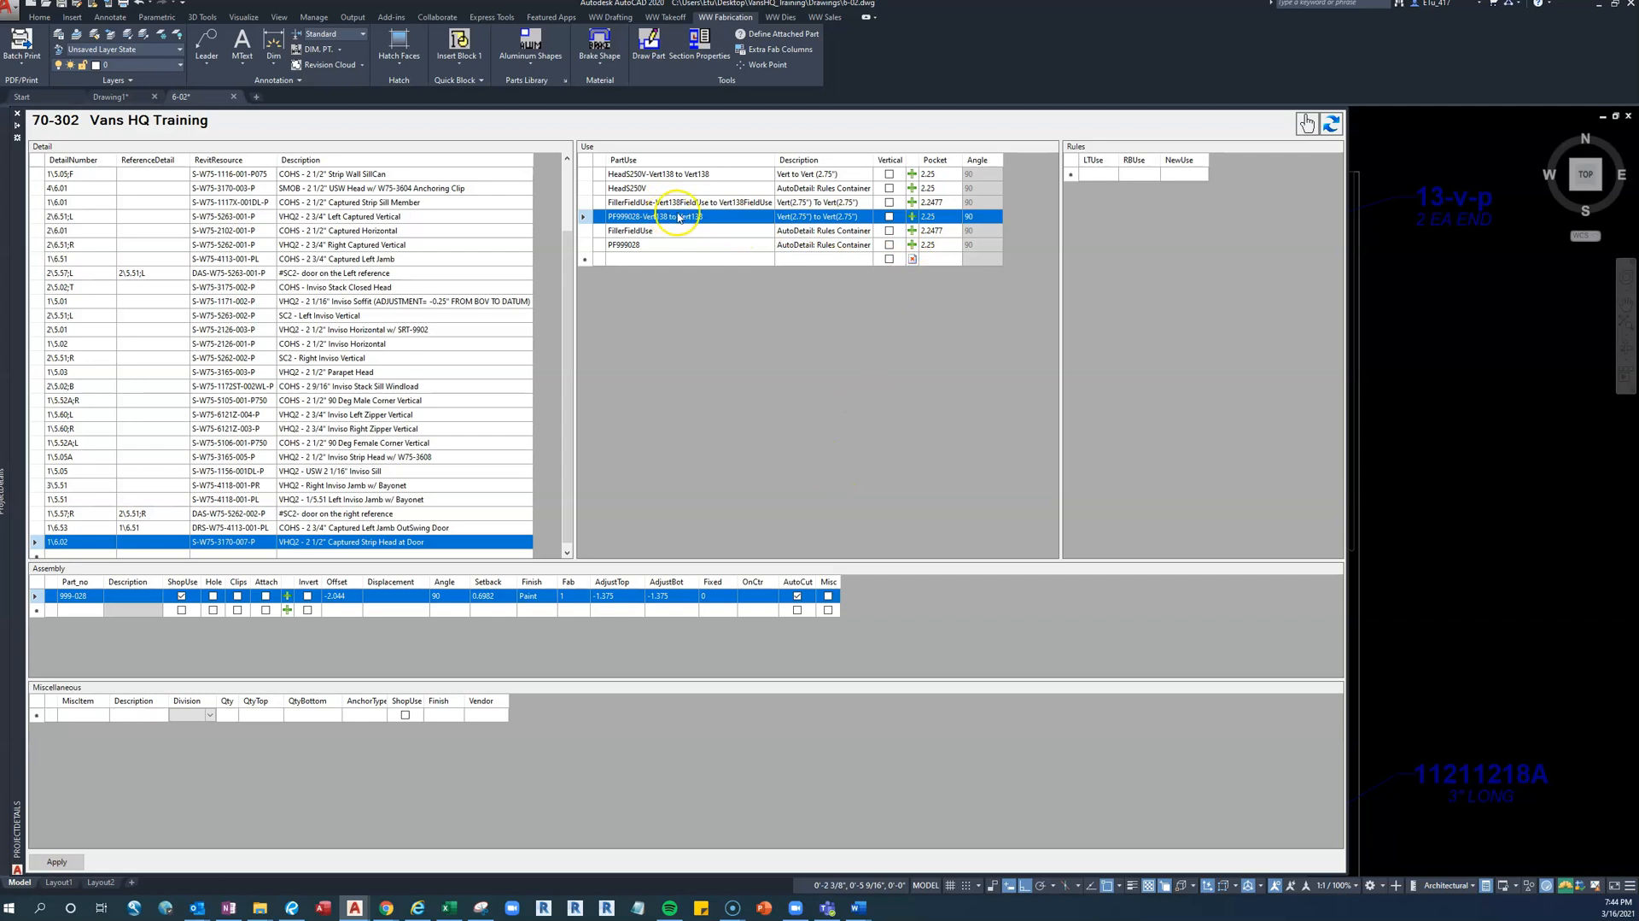
Set the pocket to 2.25 for both FillerFieldUse part uses and apply the project details
{"action": "left_click", "coordinate": [943, 205]}
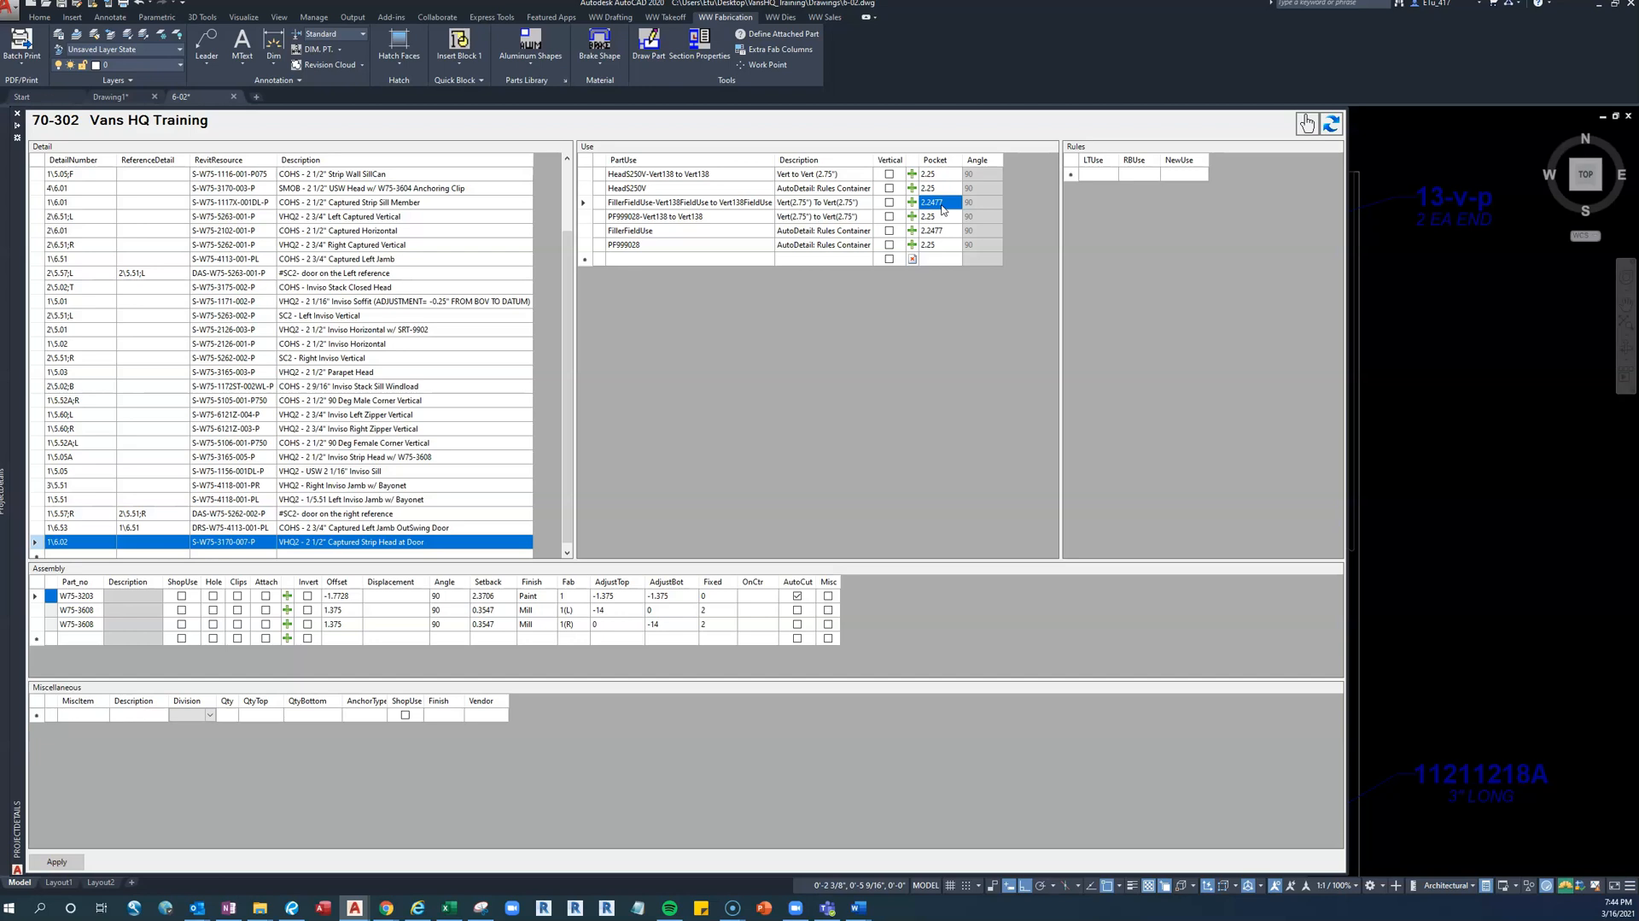
{"action": "left_click", "coordinate": [941, 205]}
{"action": "left_click", "coordinate": [936, 231]}
{"action": "type", "text": "2"}
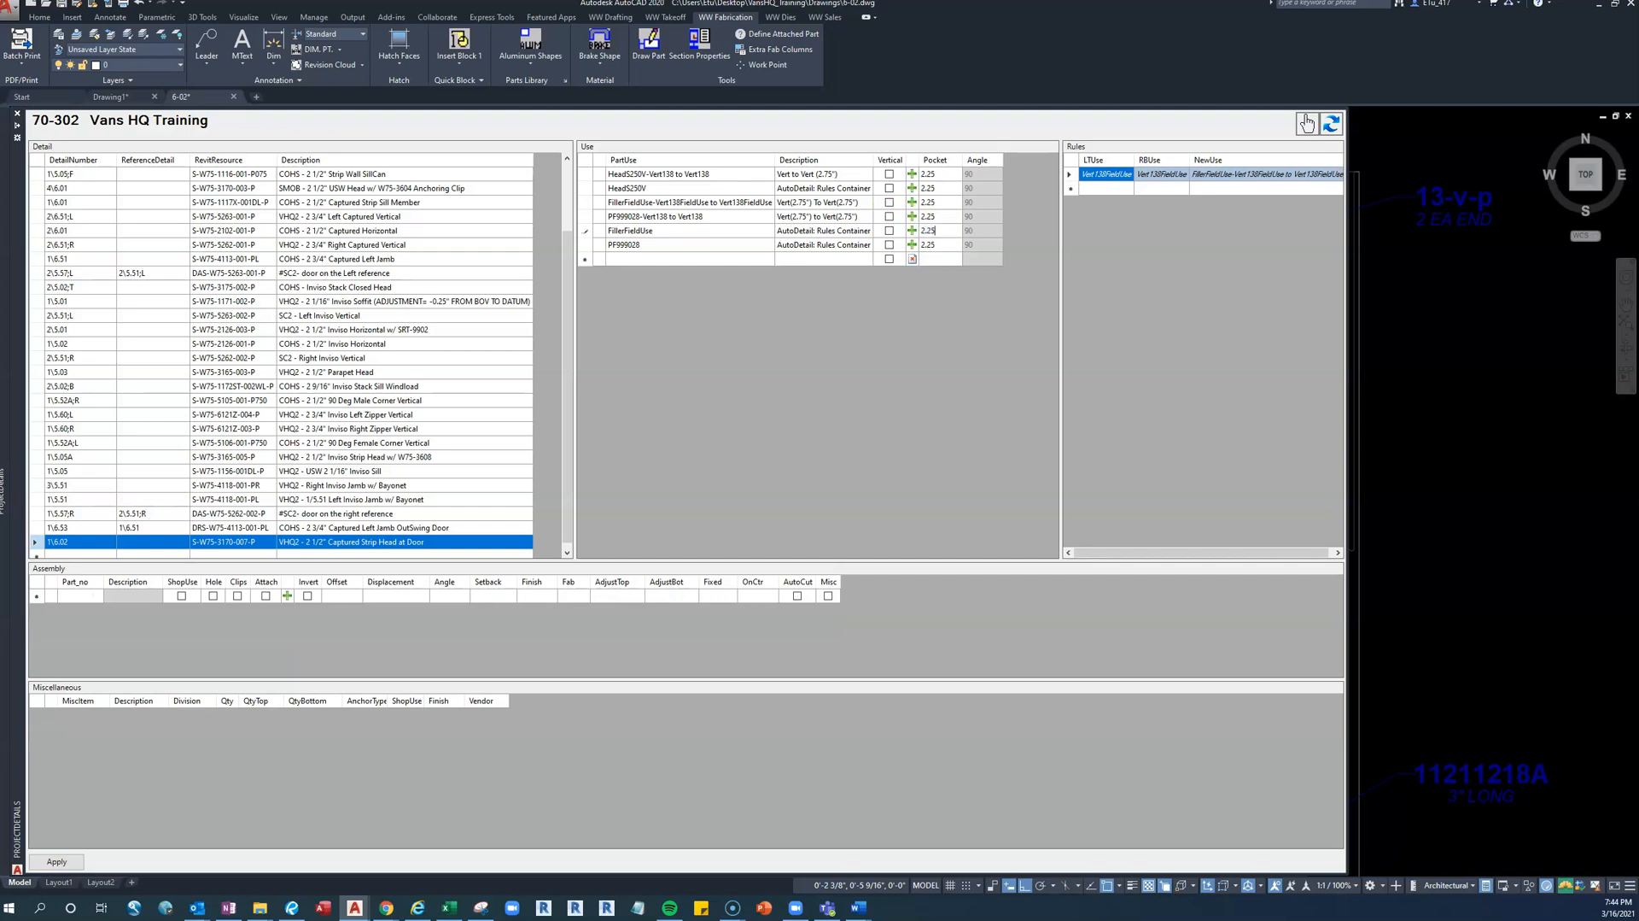
{"action": "left_click", "coordinate": [675, 216]}
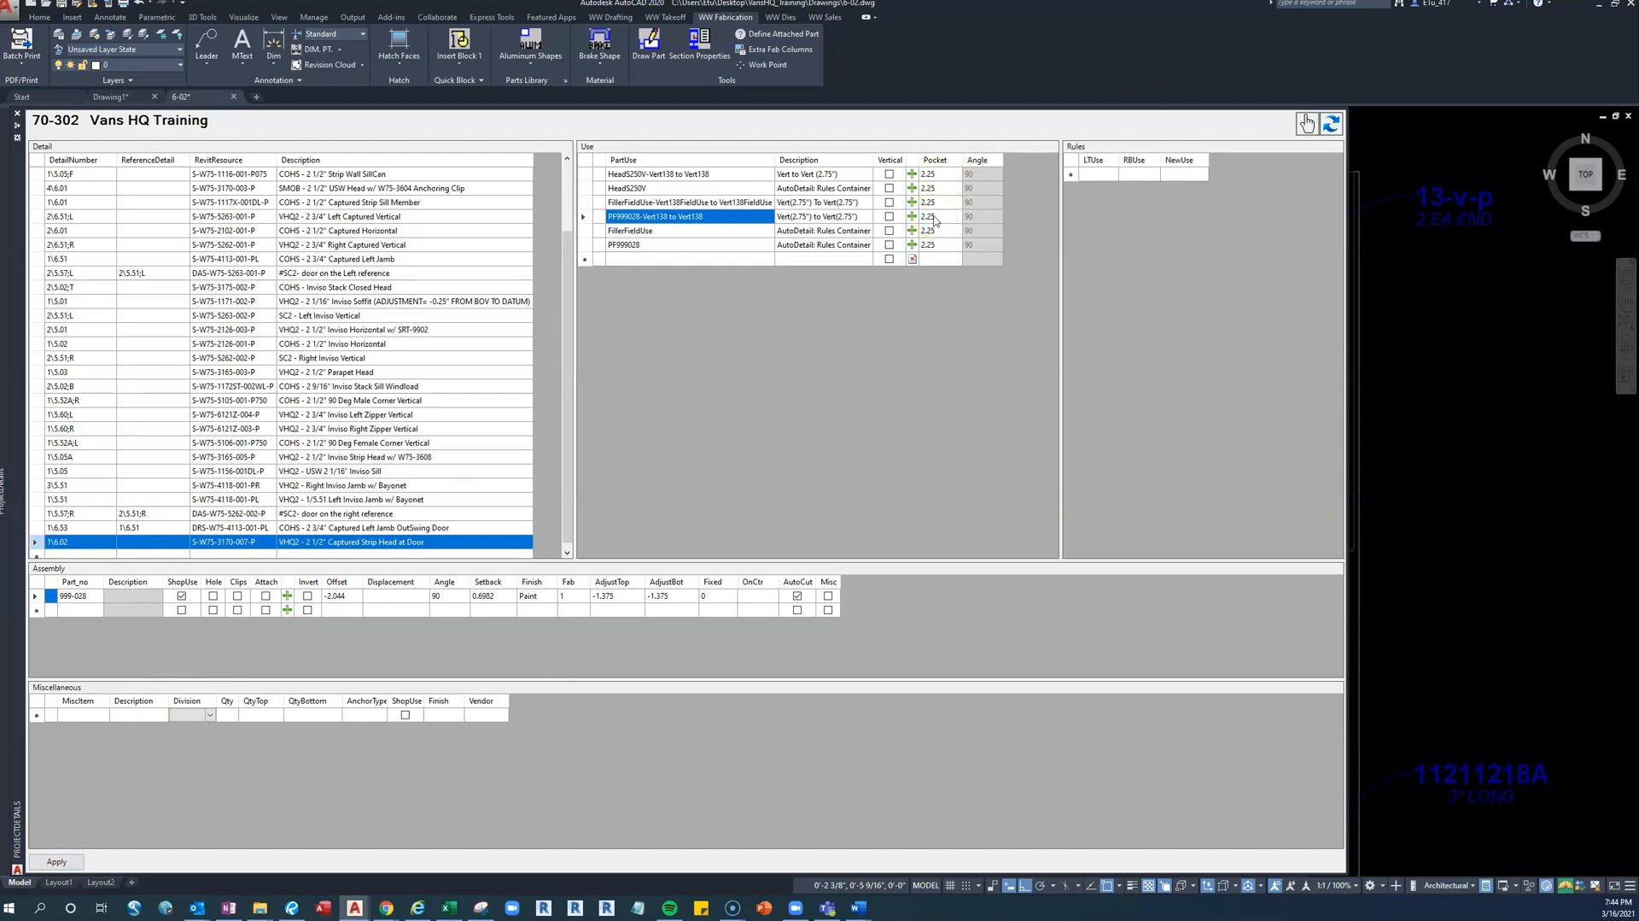
{"action": "left_click", "coordinate": [66, 864]}
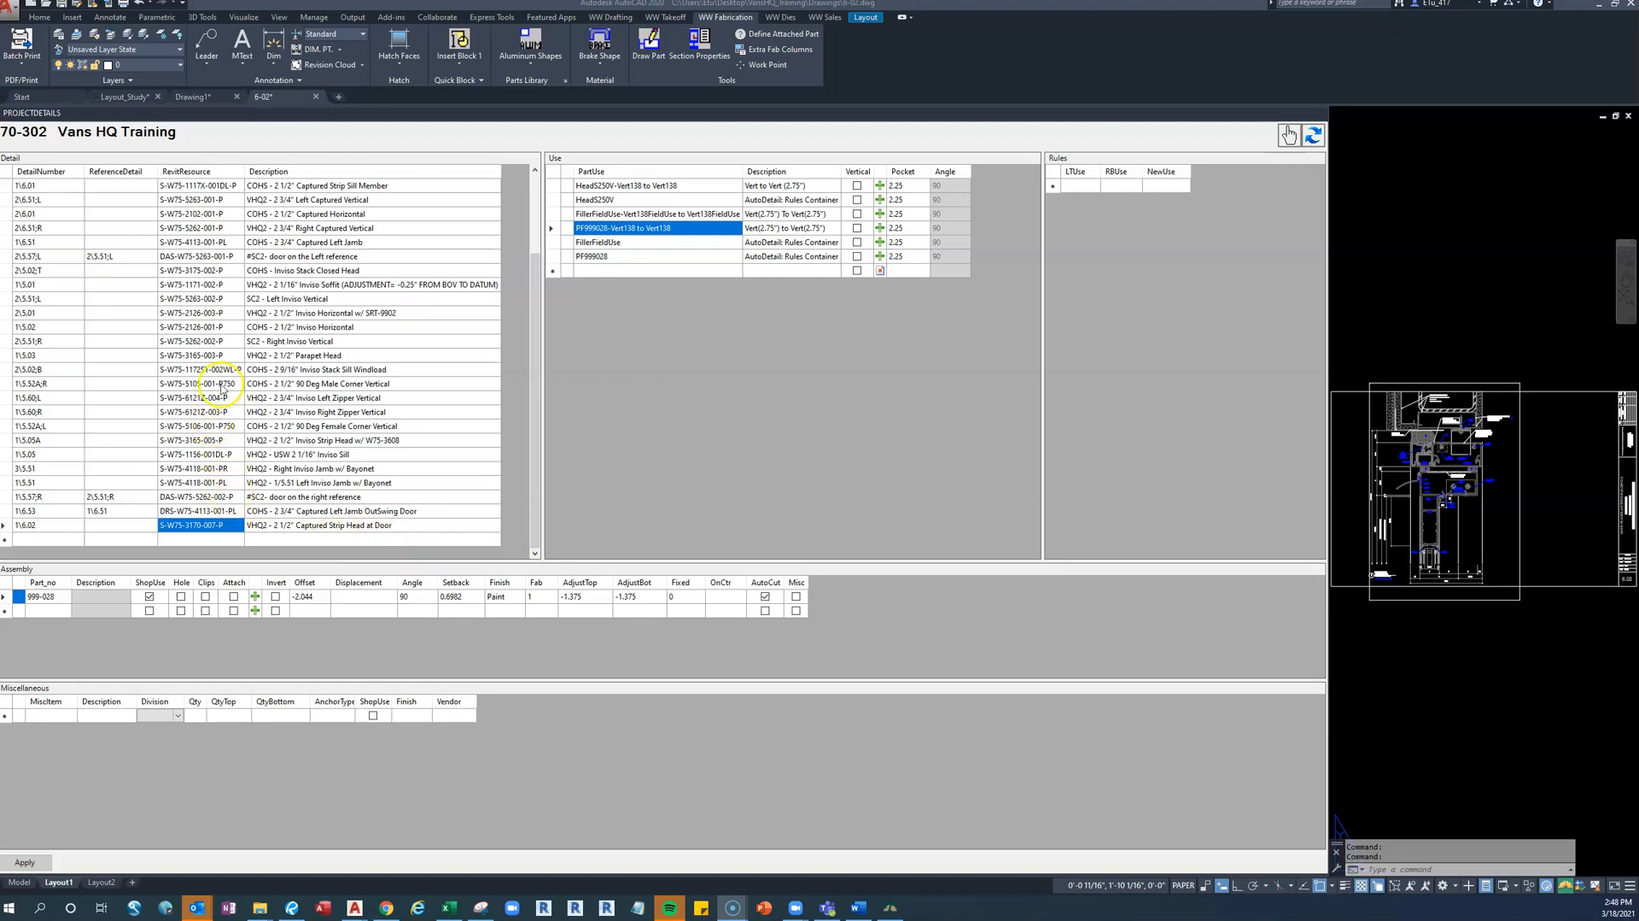
Select the S-W75-5105-001-P750 corner detail, sort its uses by PartUse, and review the SillC256W and SillC194W to HeadS250V uses
{"action": "left_click", "coordinate": [221, 385]}
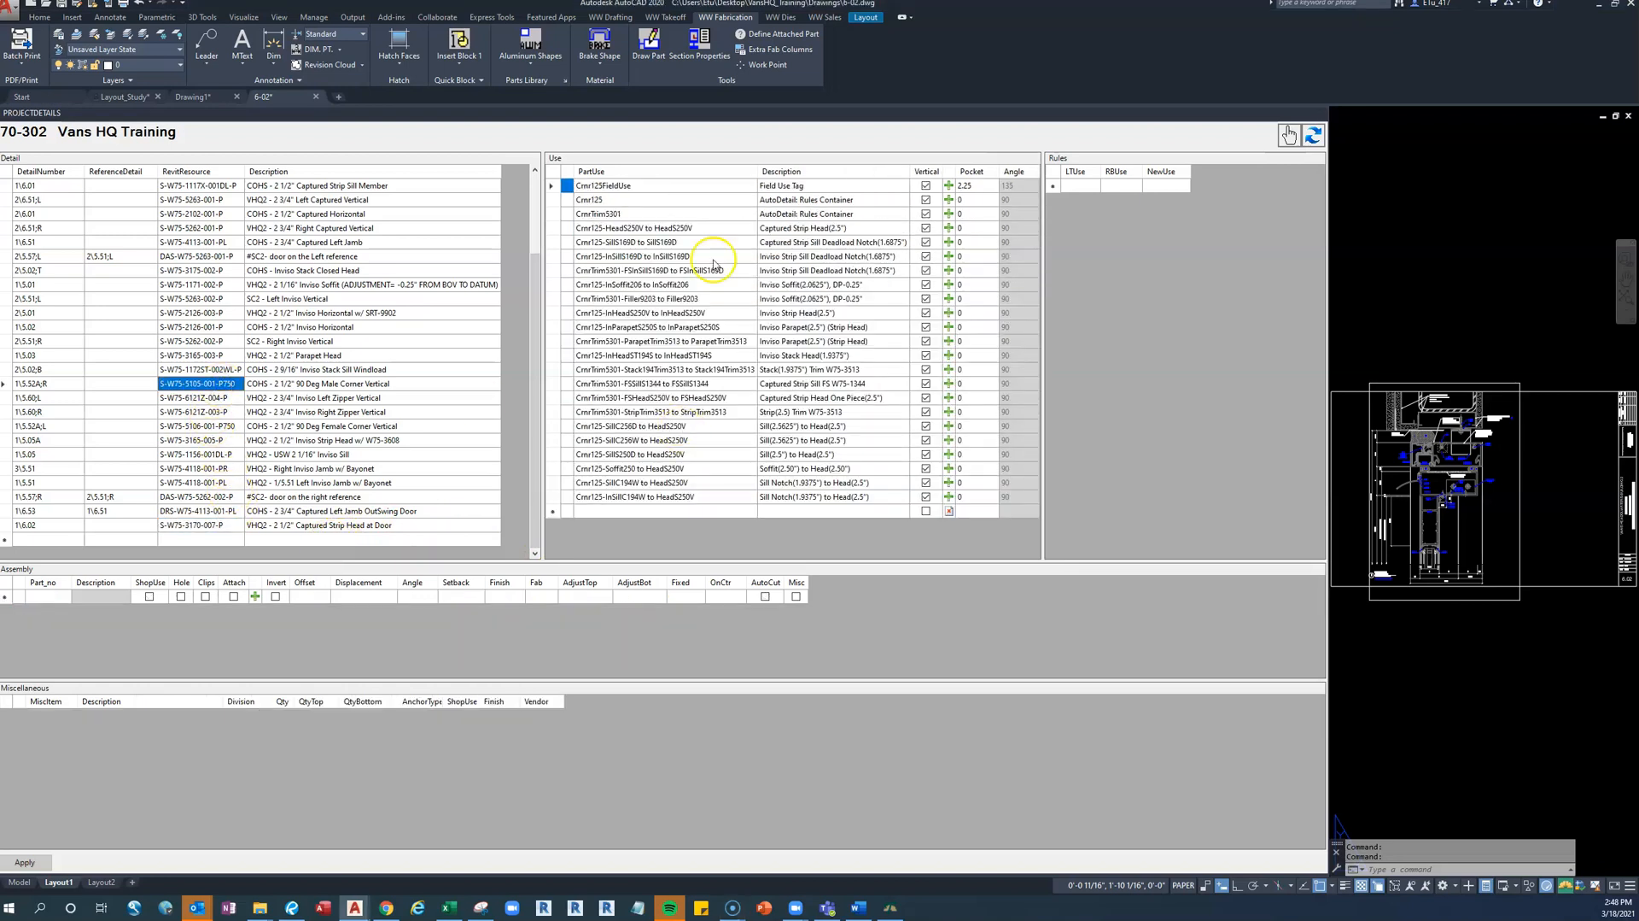
{"action": "left_click", "coordinate": [665, 171]}
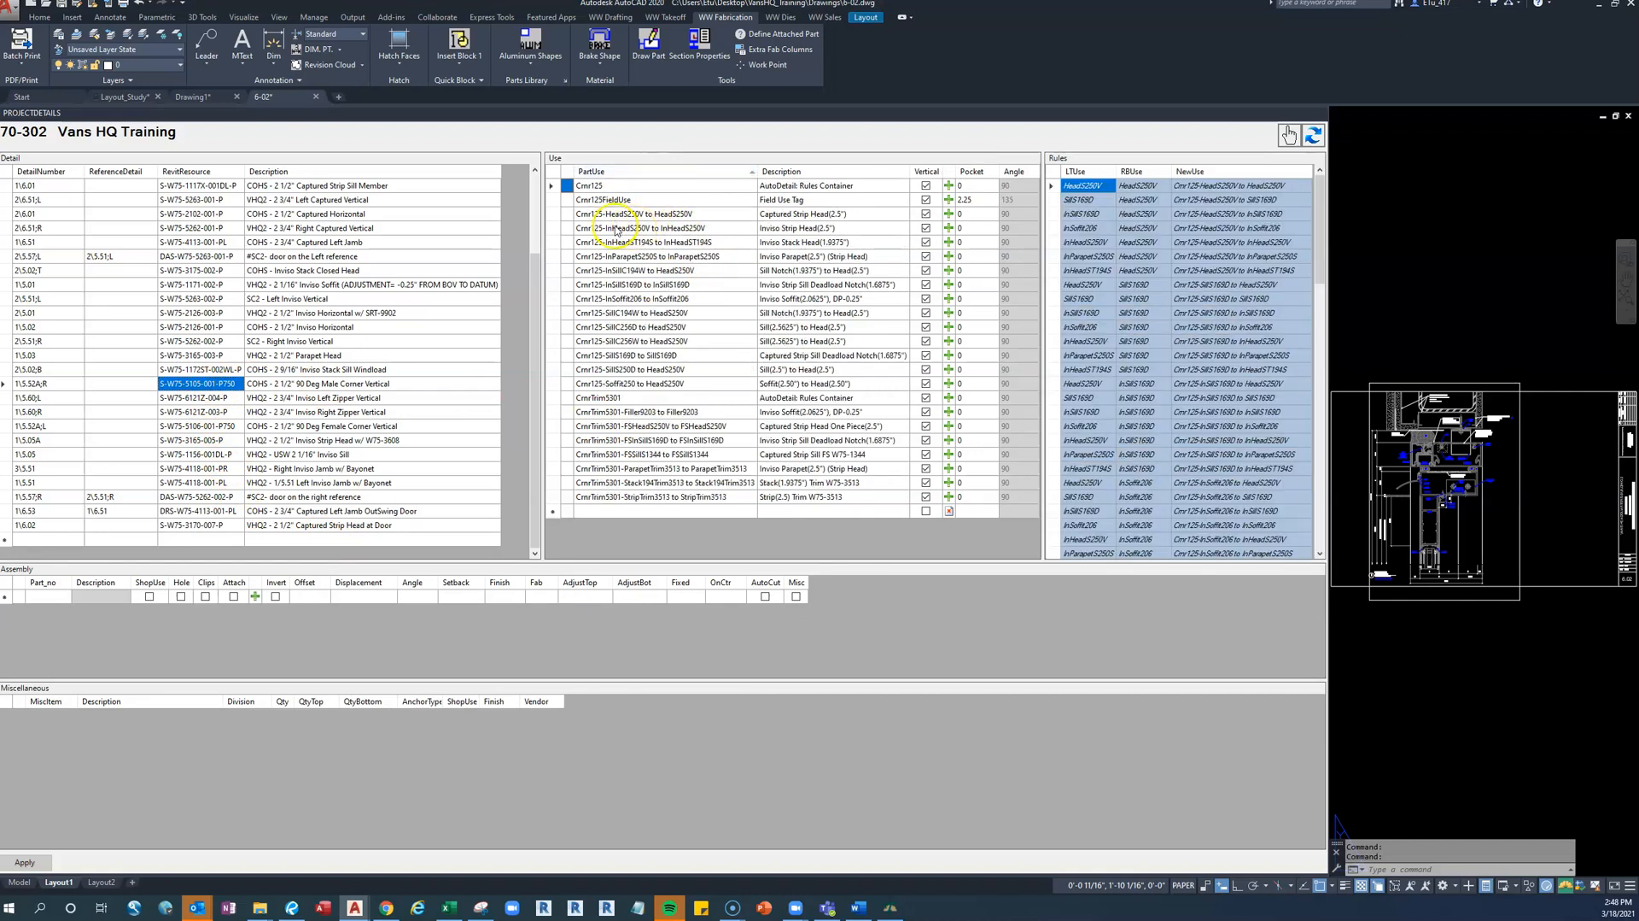
{"action": "left_click", "coordinate": [591, 343]}
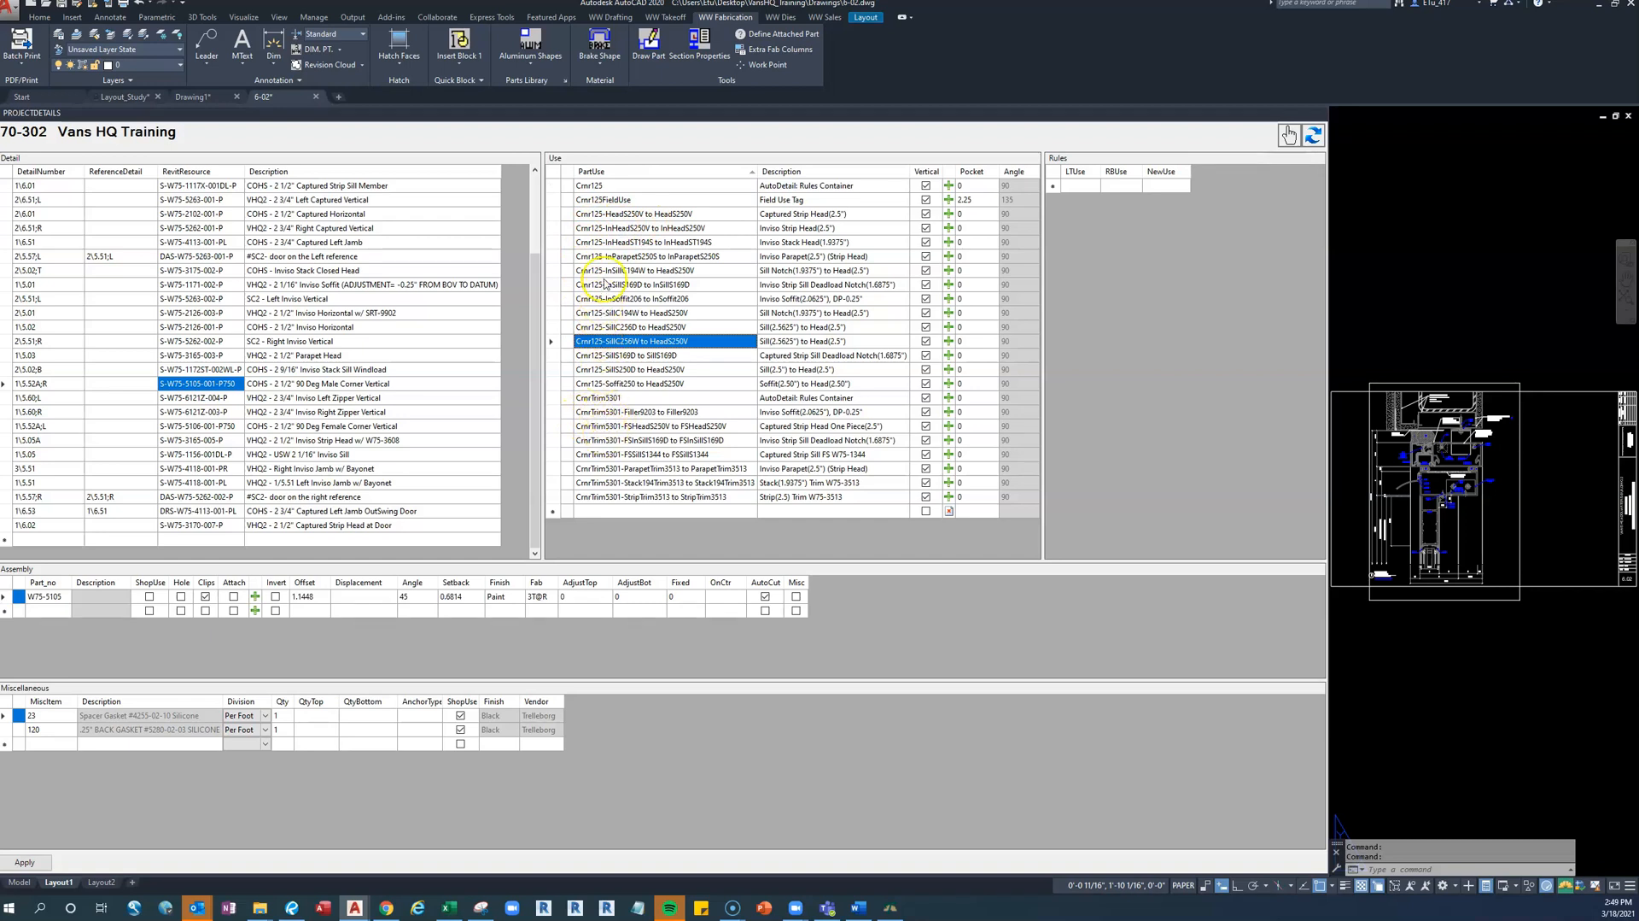
{"action": "left_click", "coordinate": [593, 312]}
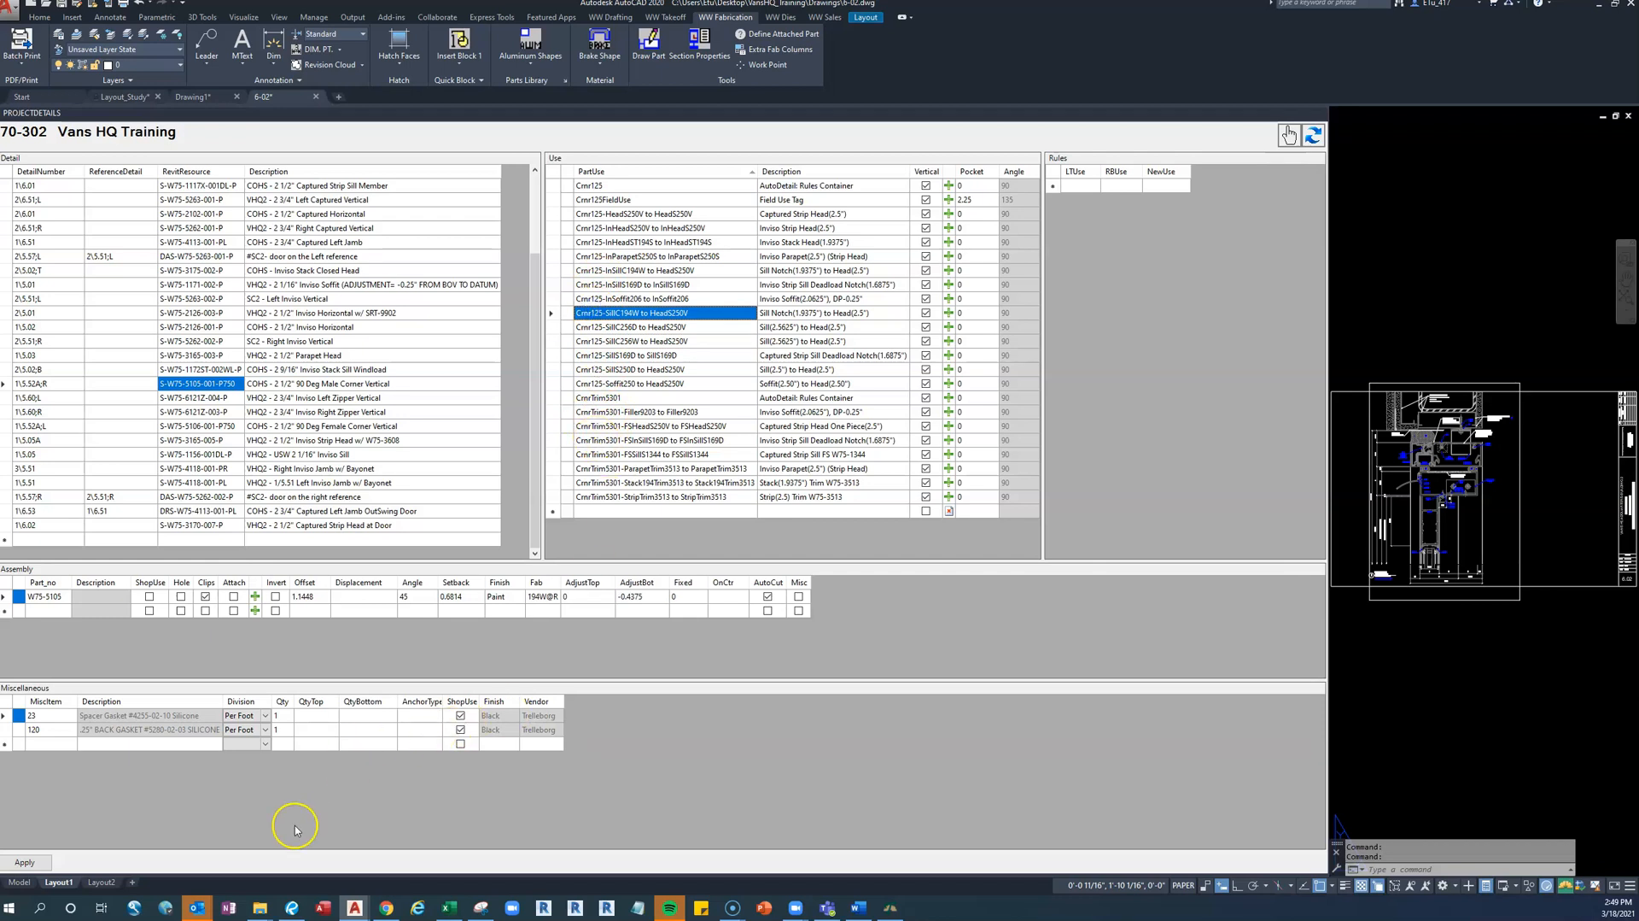
Open the 5-52A drawing from the Drawings folder, ignoring its unresolved reference files
{"action": "left_click", "coordinate": [290, 908]}
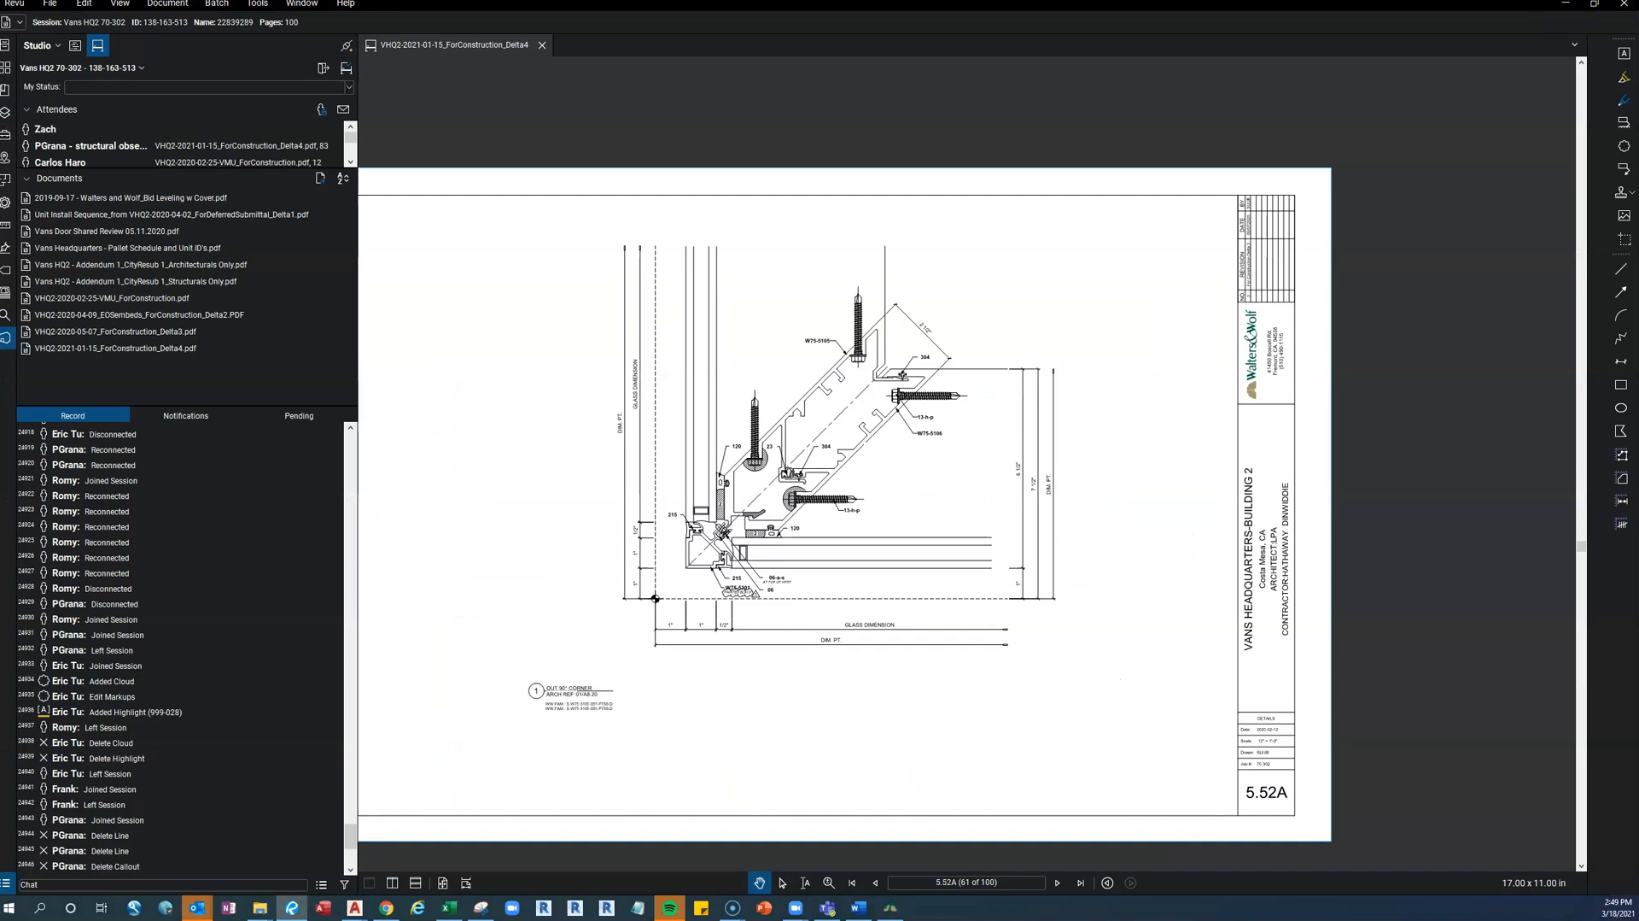
{"action": "left_click", "coordinate": [1566, 4]}
{"action": "left_click", "coordinate": [253, 915]}
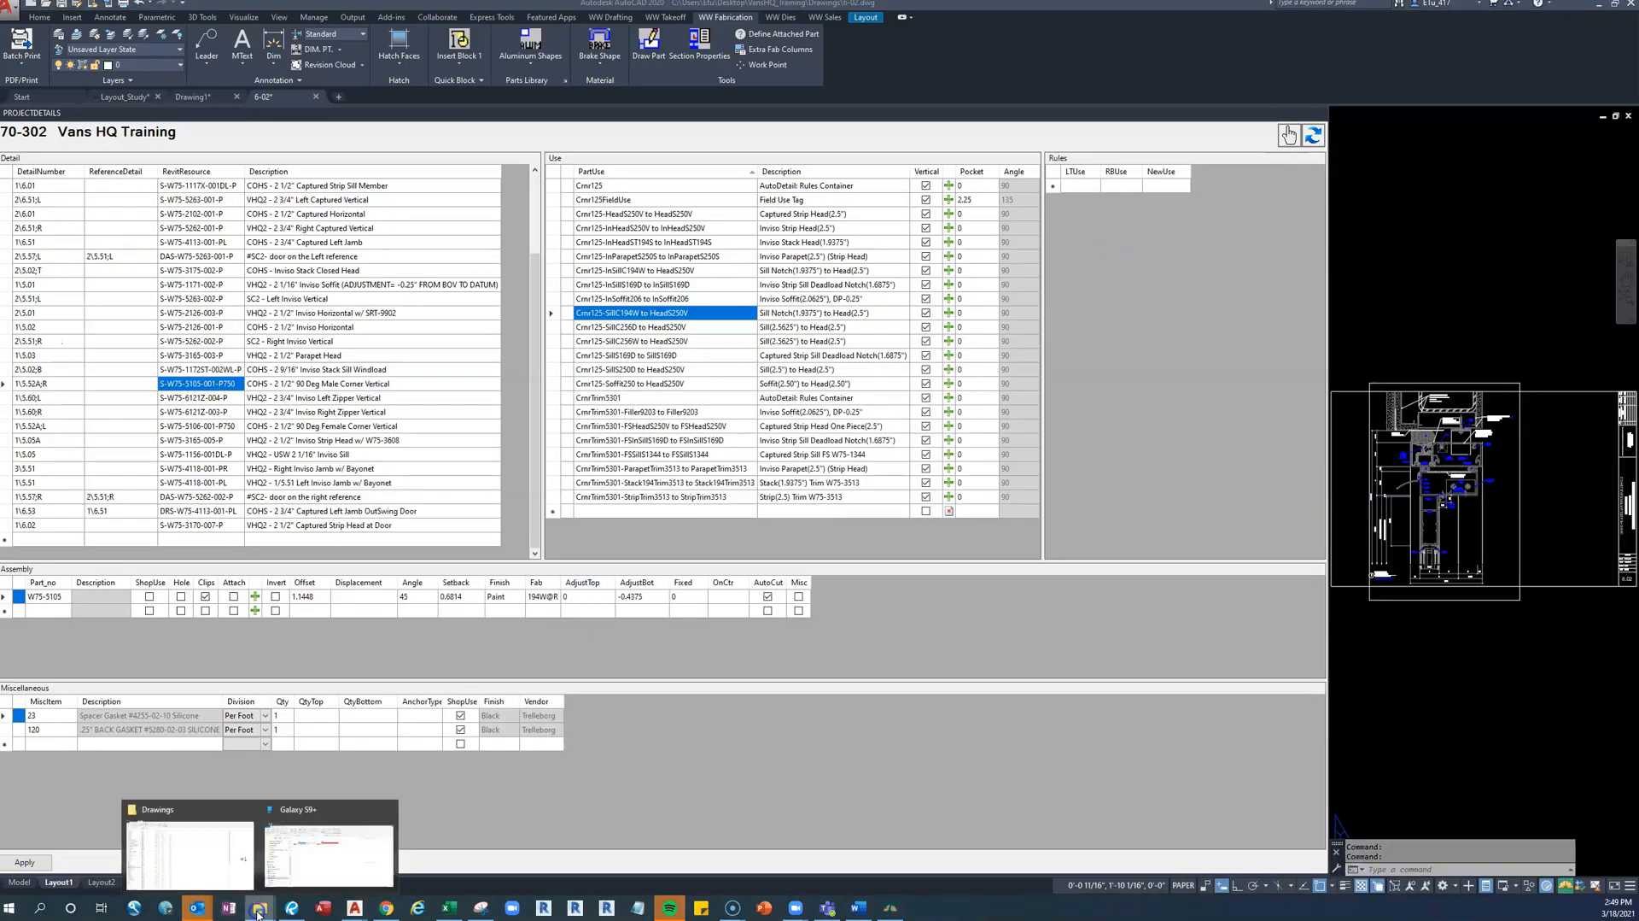
{"action": "left_click", "coordinate": [224, 876]}
{"action": "scroll", "coordinate": [228, 598], "scroll_direction": "down", "scroll_amount": 2}
{"action": "scroll", "coordinate": [228, 597], "scroll_direction": "down", "scroll_amount": 5}
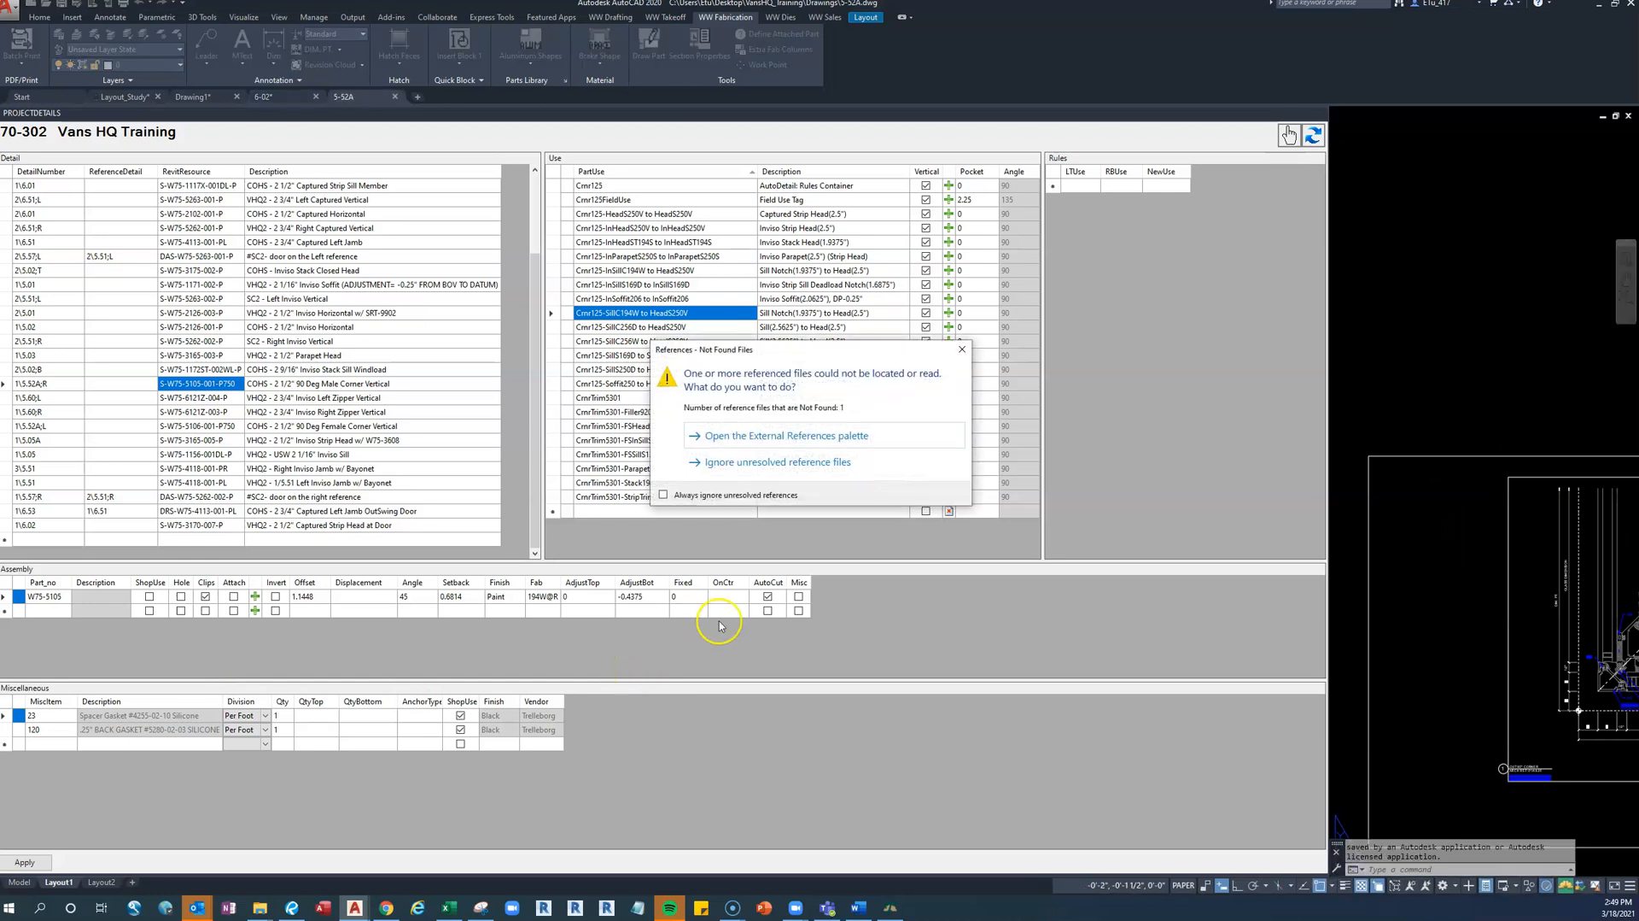
{"action": "left_click", "coordinate": [782, 468]}
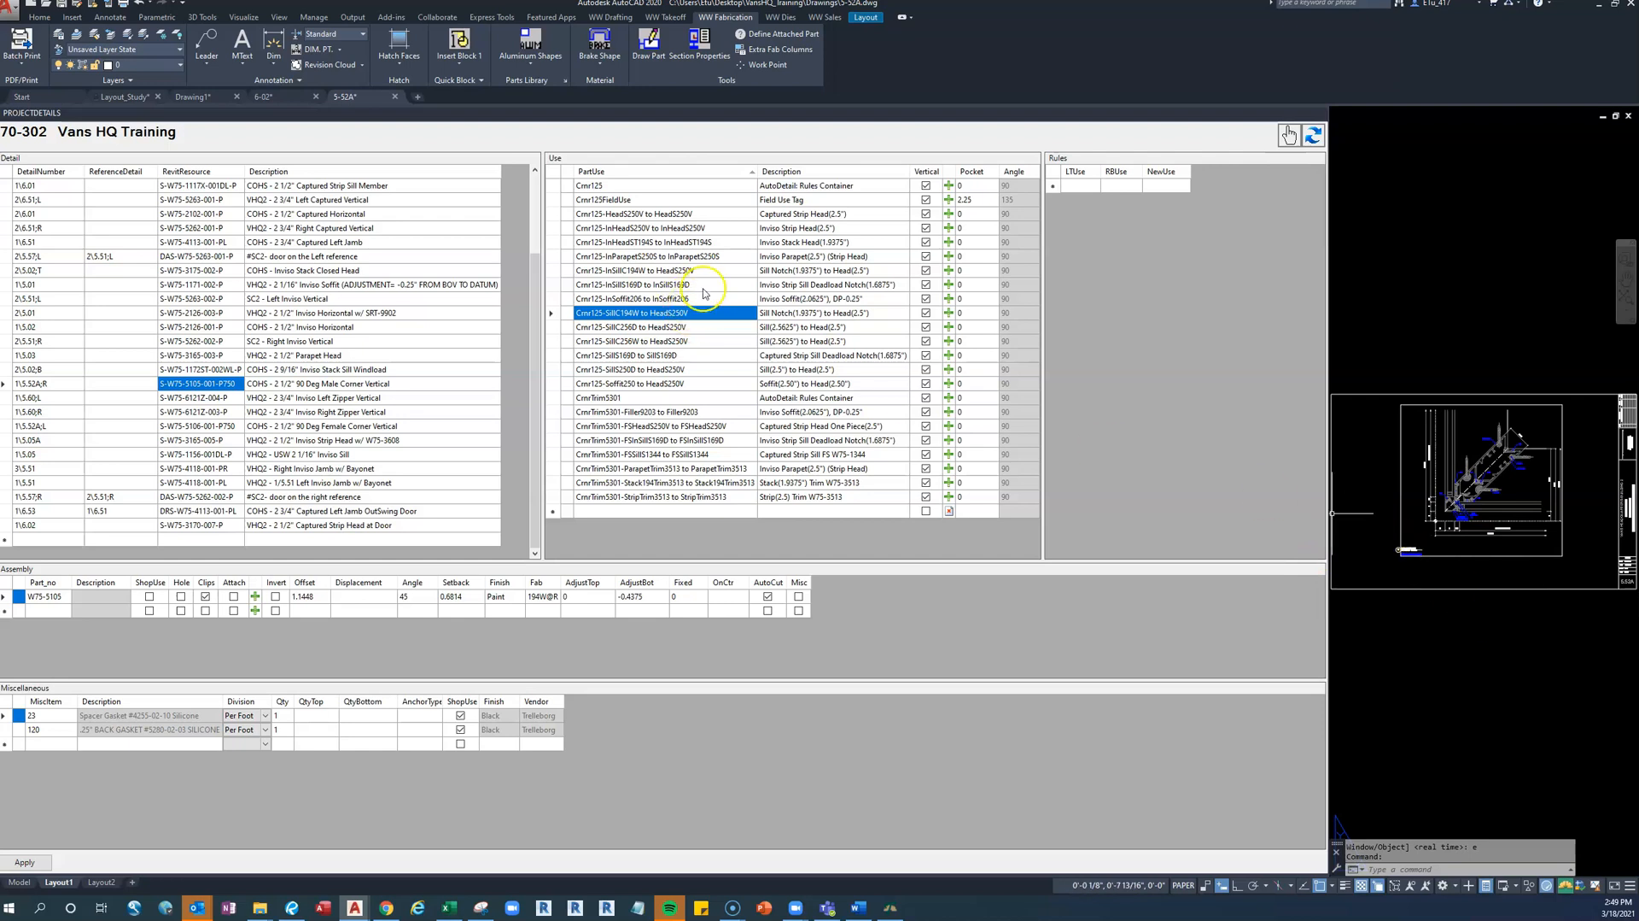
Collapse the project details palette and switch drawing 5-52A to model space to show the corner detail
{"action": "left_click", "coordinate": [1523, 650]}
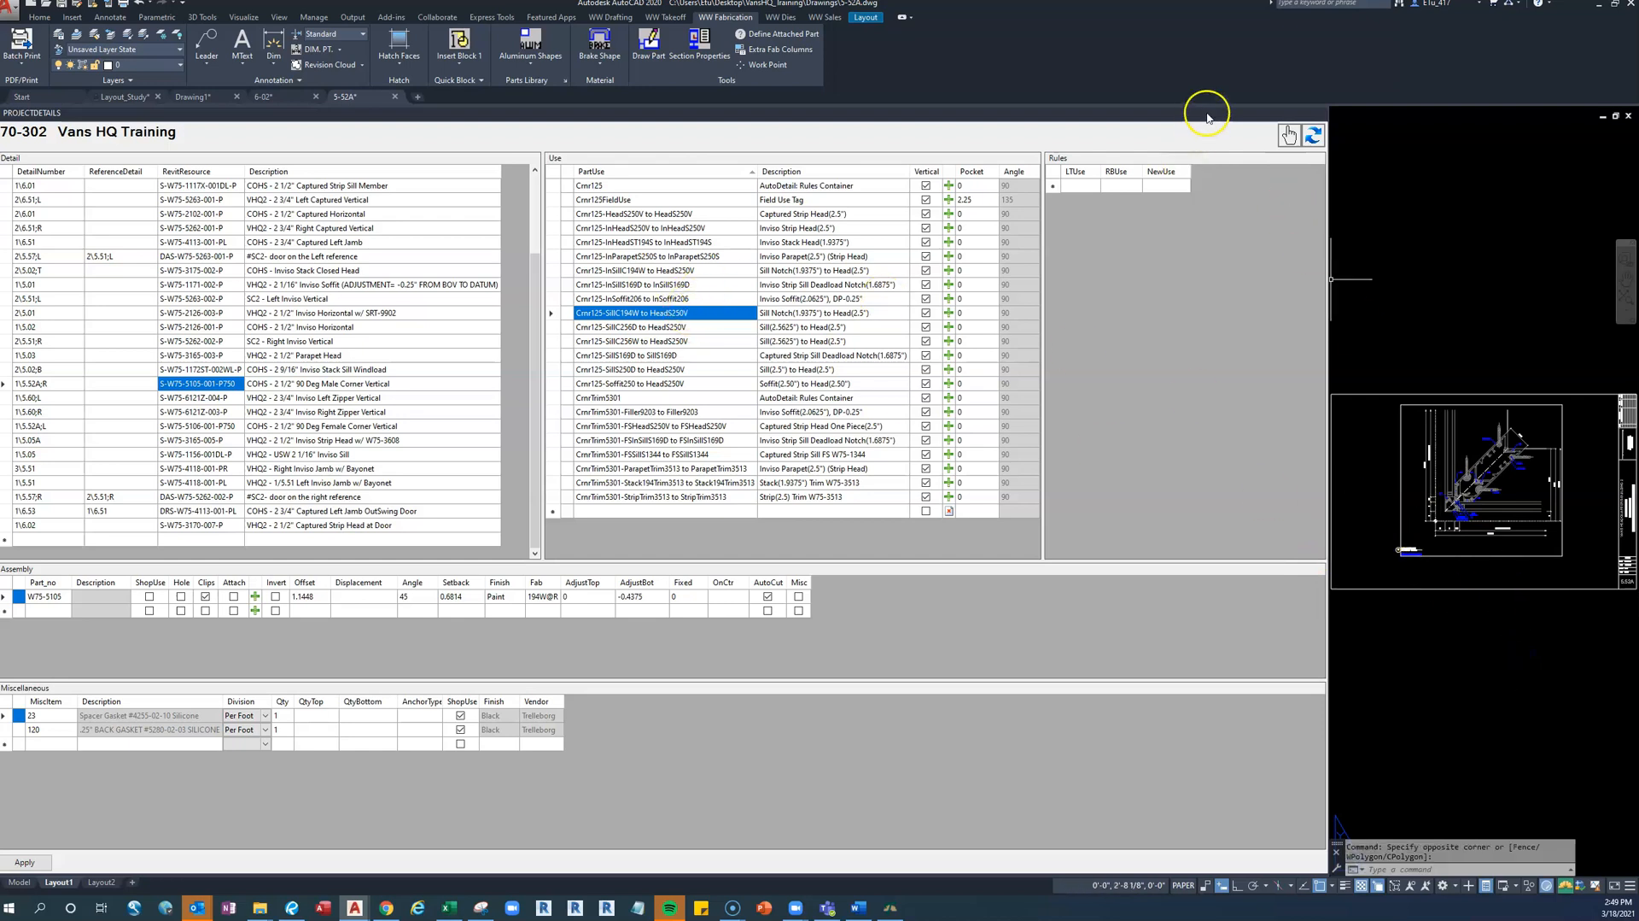
{"action": "left_click", "coordinate": [1310, 116]}
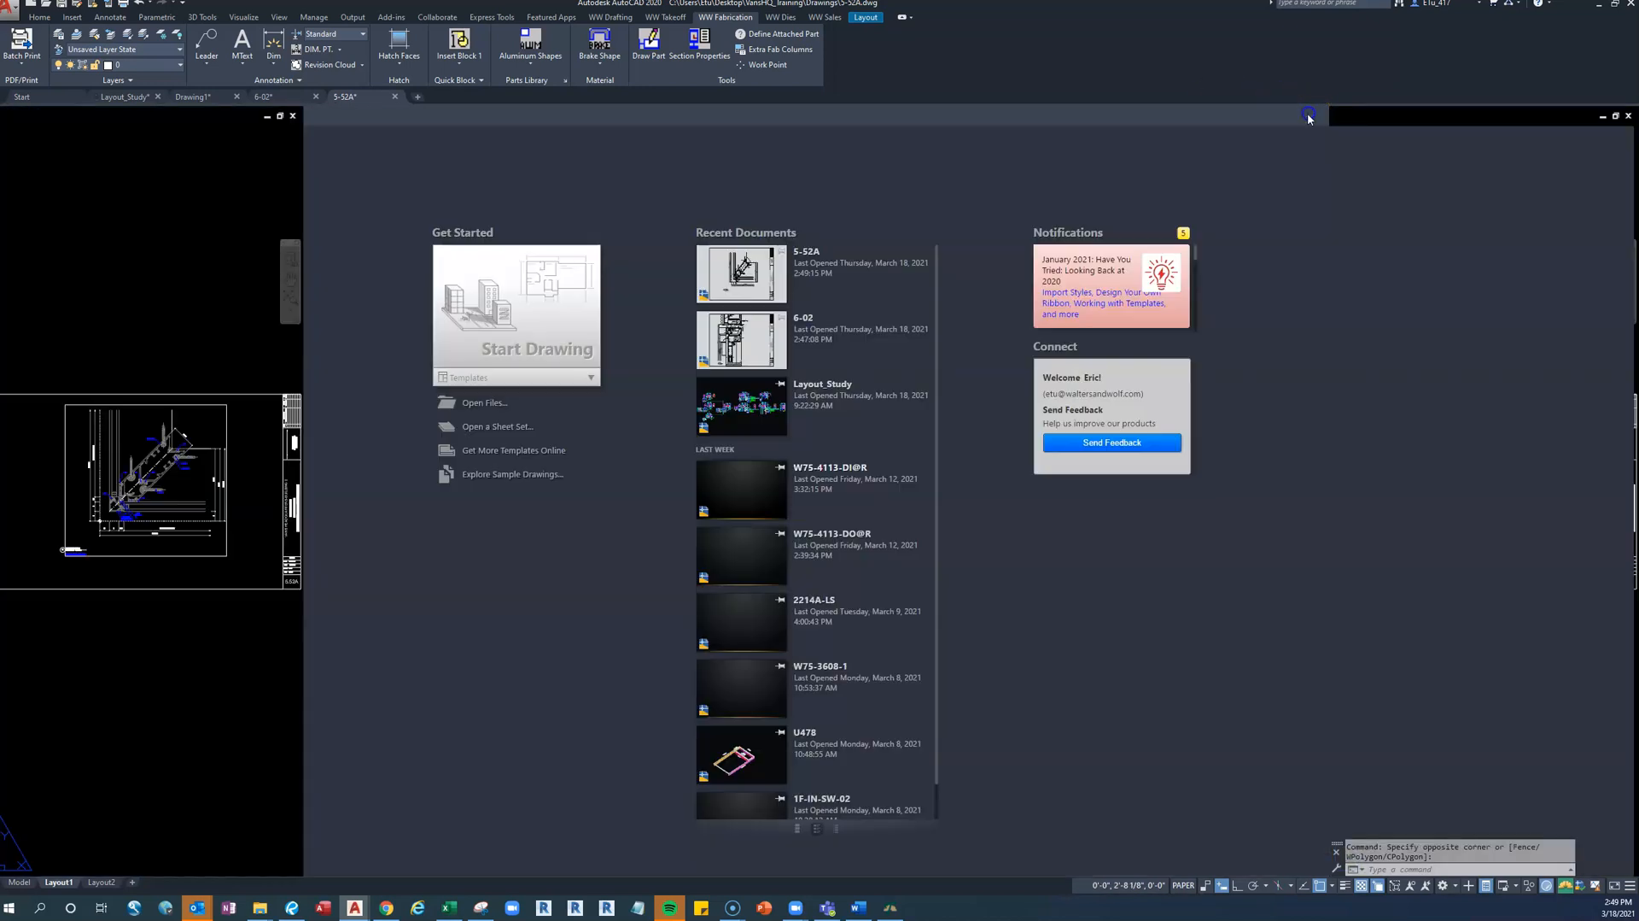
{"action": "type", "text": "mm"}
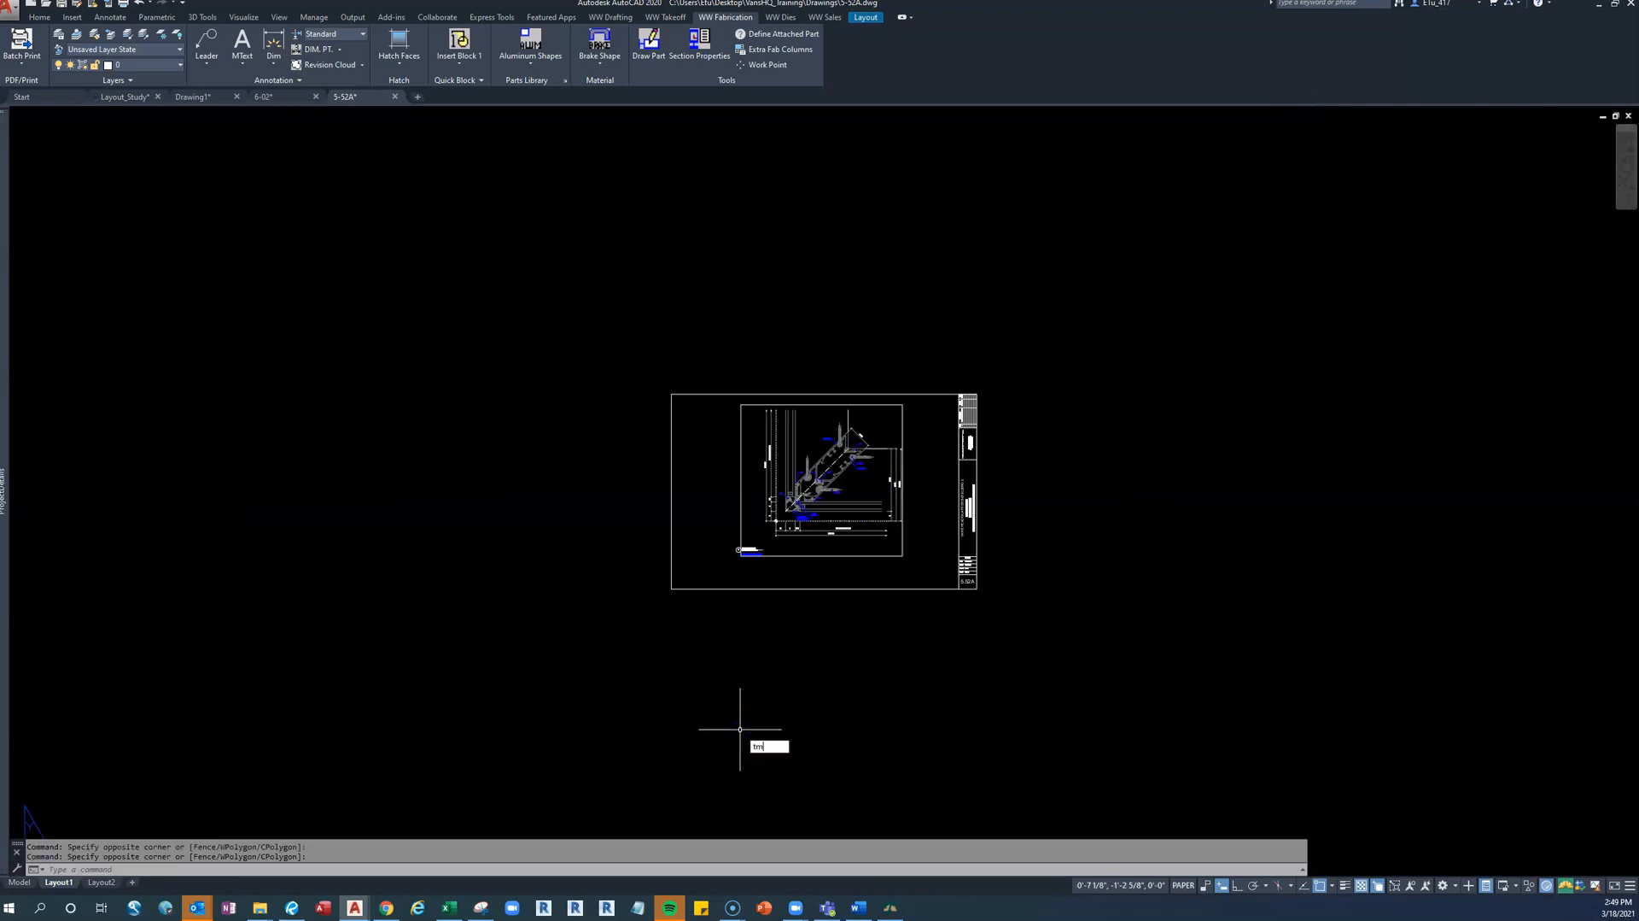
{"action": "key", "text": "space"}
{"action": "middle_click_drag", "start_coordinate": [493, 626], "coordinate": [733, 611]}
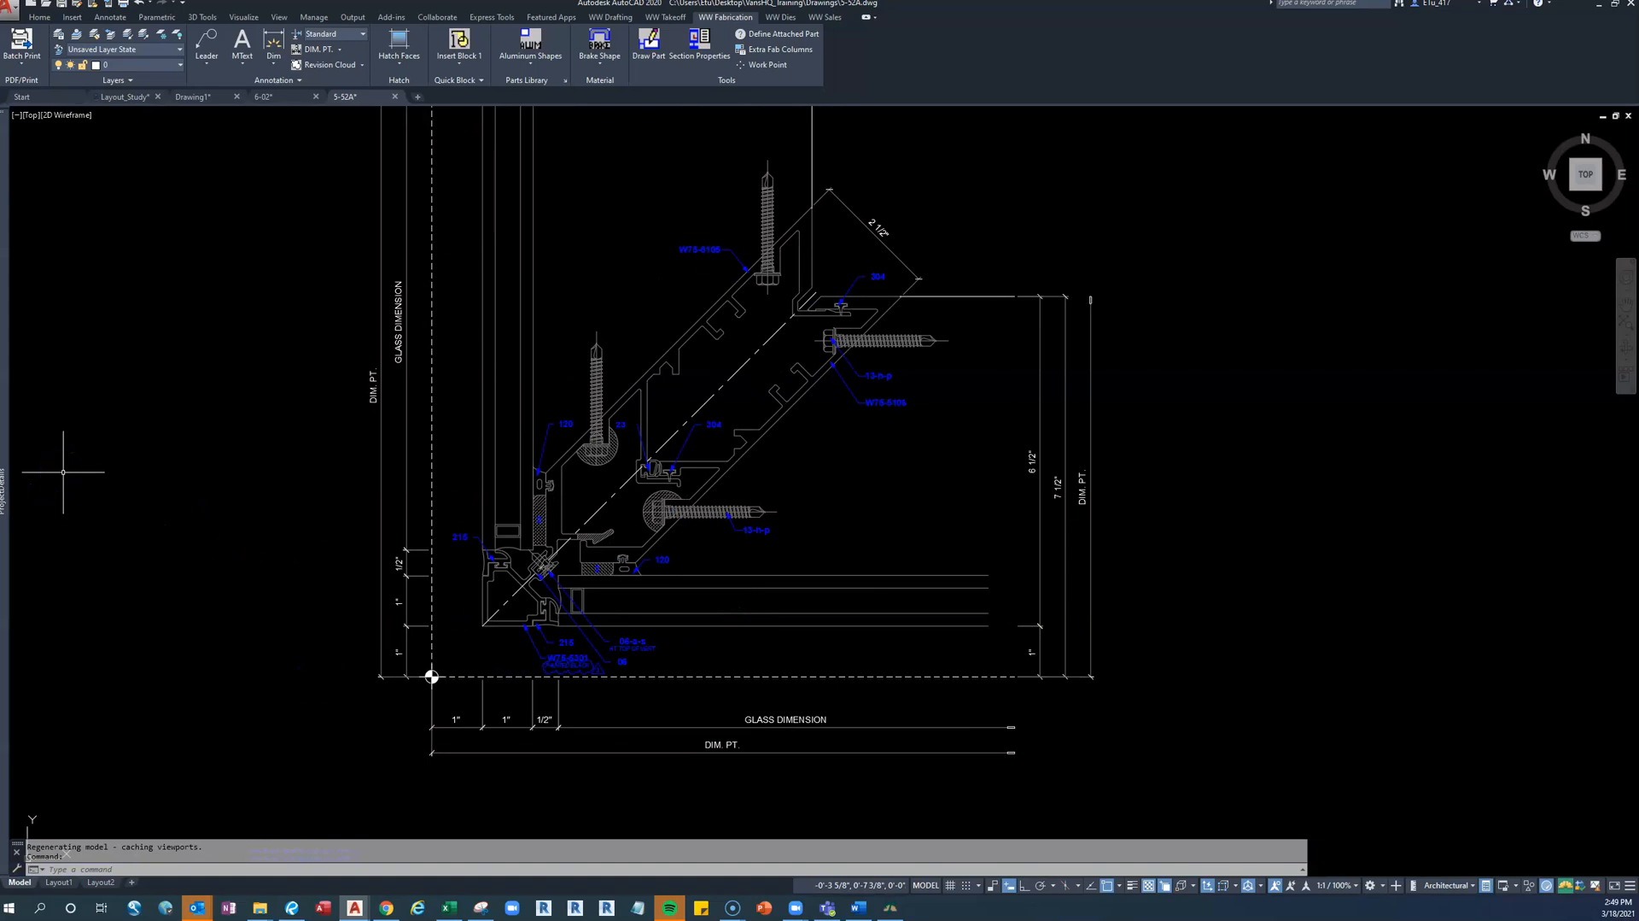
{"action": "scroll", "coordinate": [92, 467], "scroll_direction": "down", "scroll_amount": 2}
{"action": "middle_click_drag", "start_coordinate": [124, 458], "coordinate": [265, 509]}
Open the use layout of the Captured Strip Head(2.5") HeadS250V to HeadS250V use, placing its tag line at the dimension-point intersection
{"action": "mouse_move", "coordinate": [7, 458]}
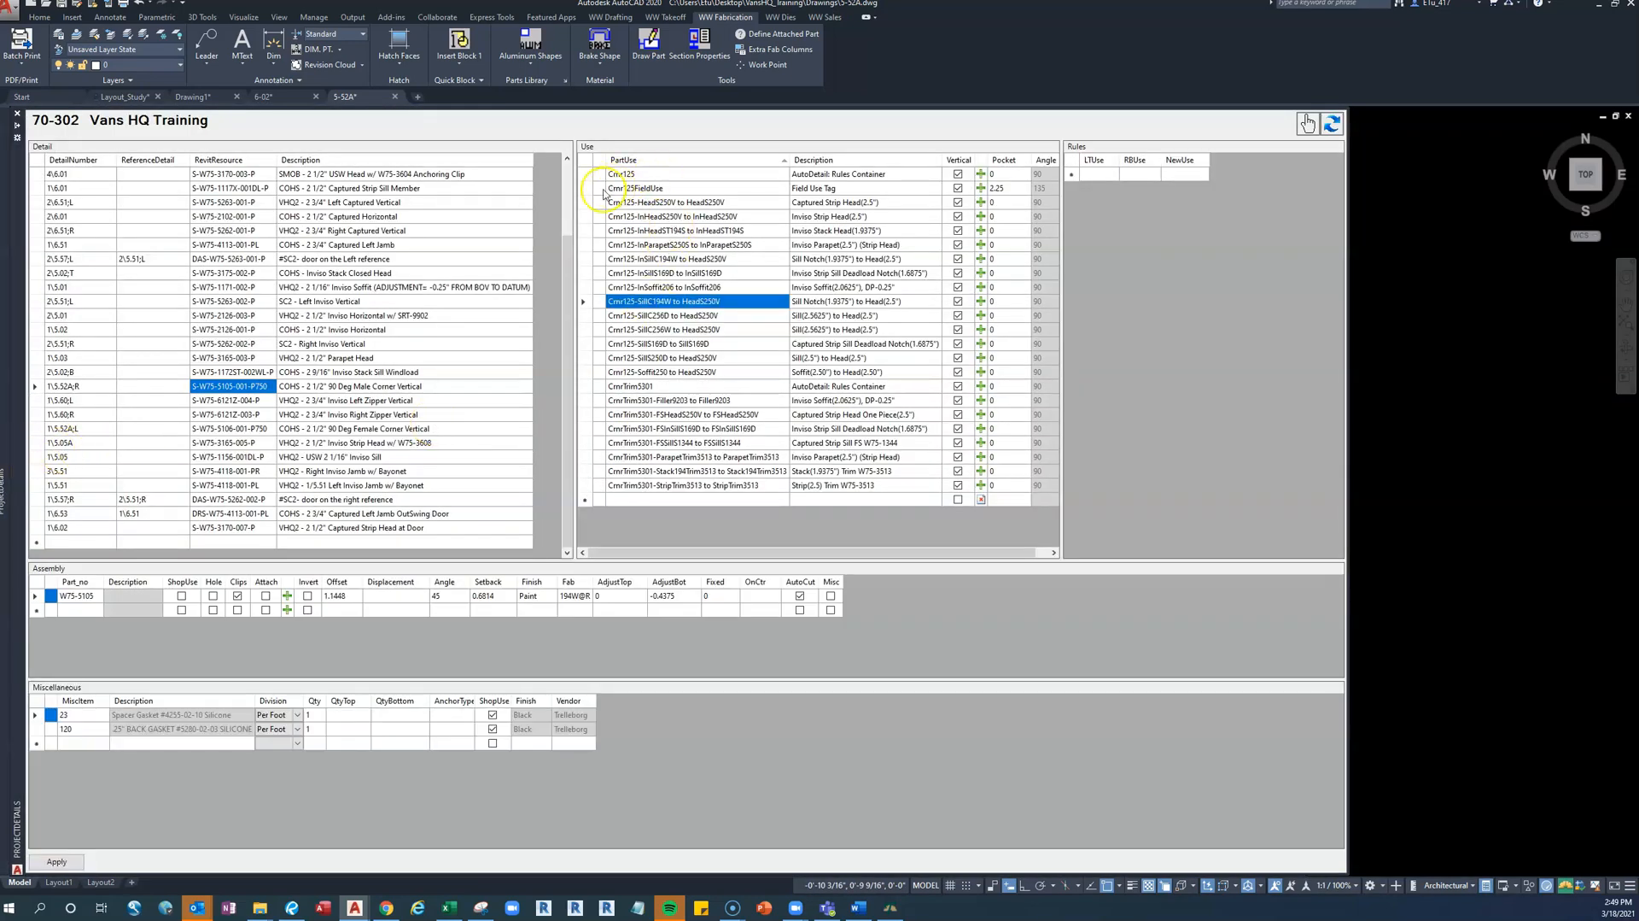
{"action": "left_click", "coordinate": [587, 203]}
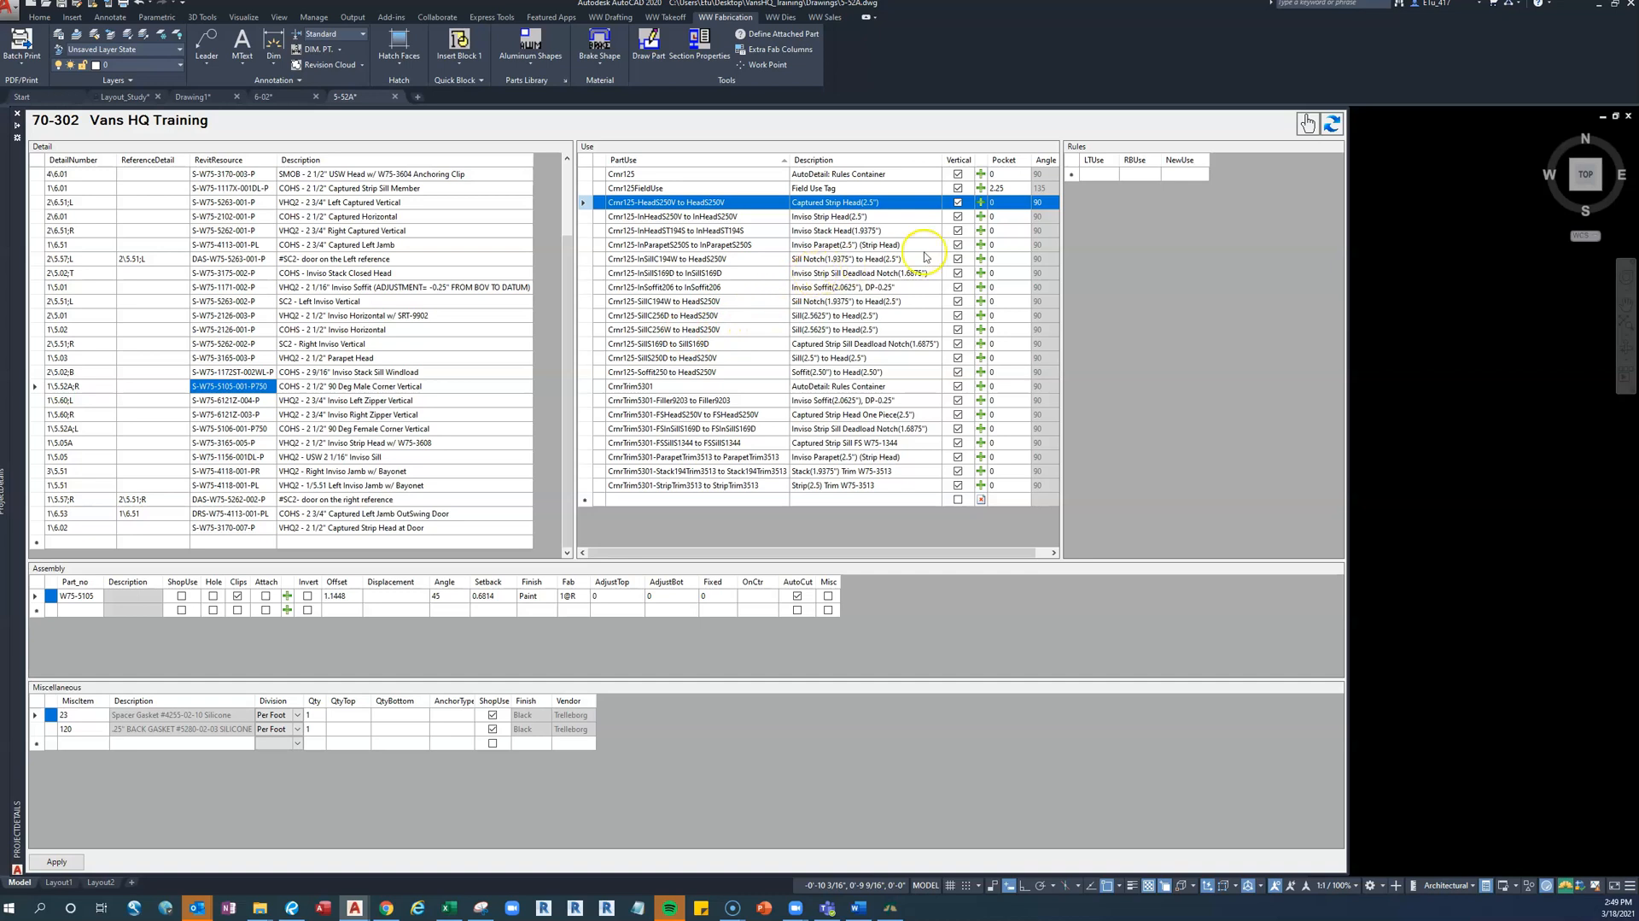
{"action": "left_click", "coordinate": [981, 205]}
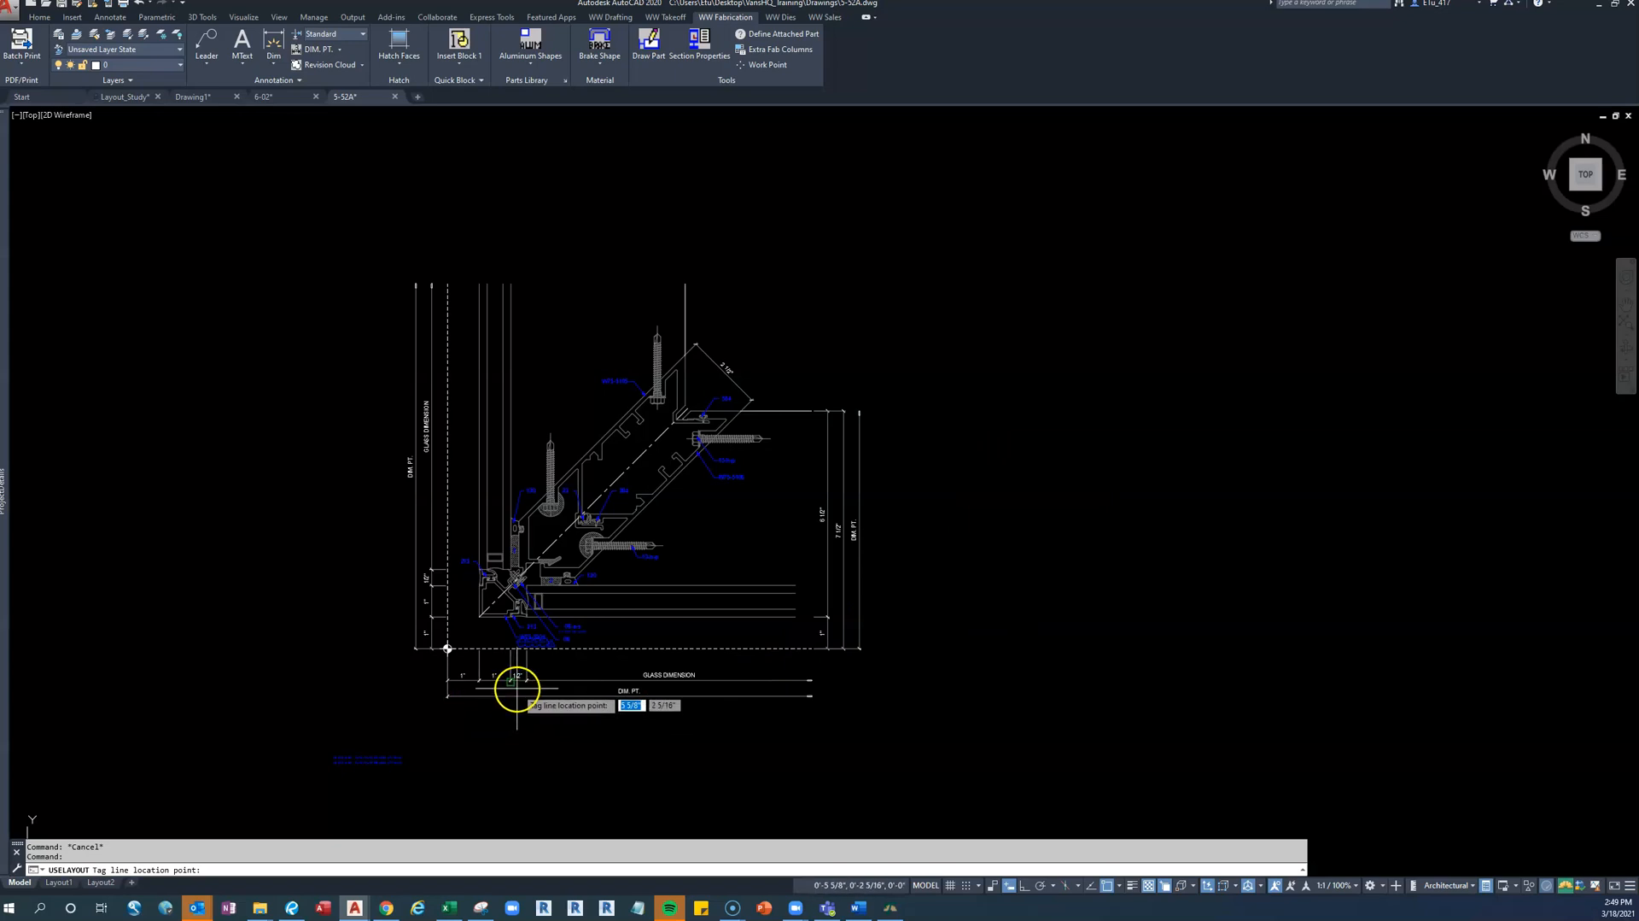
{"action": "scroll", "coordinate": [505, 690], "scroll_direction": "up", "scroll_amount": 2}
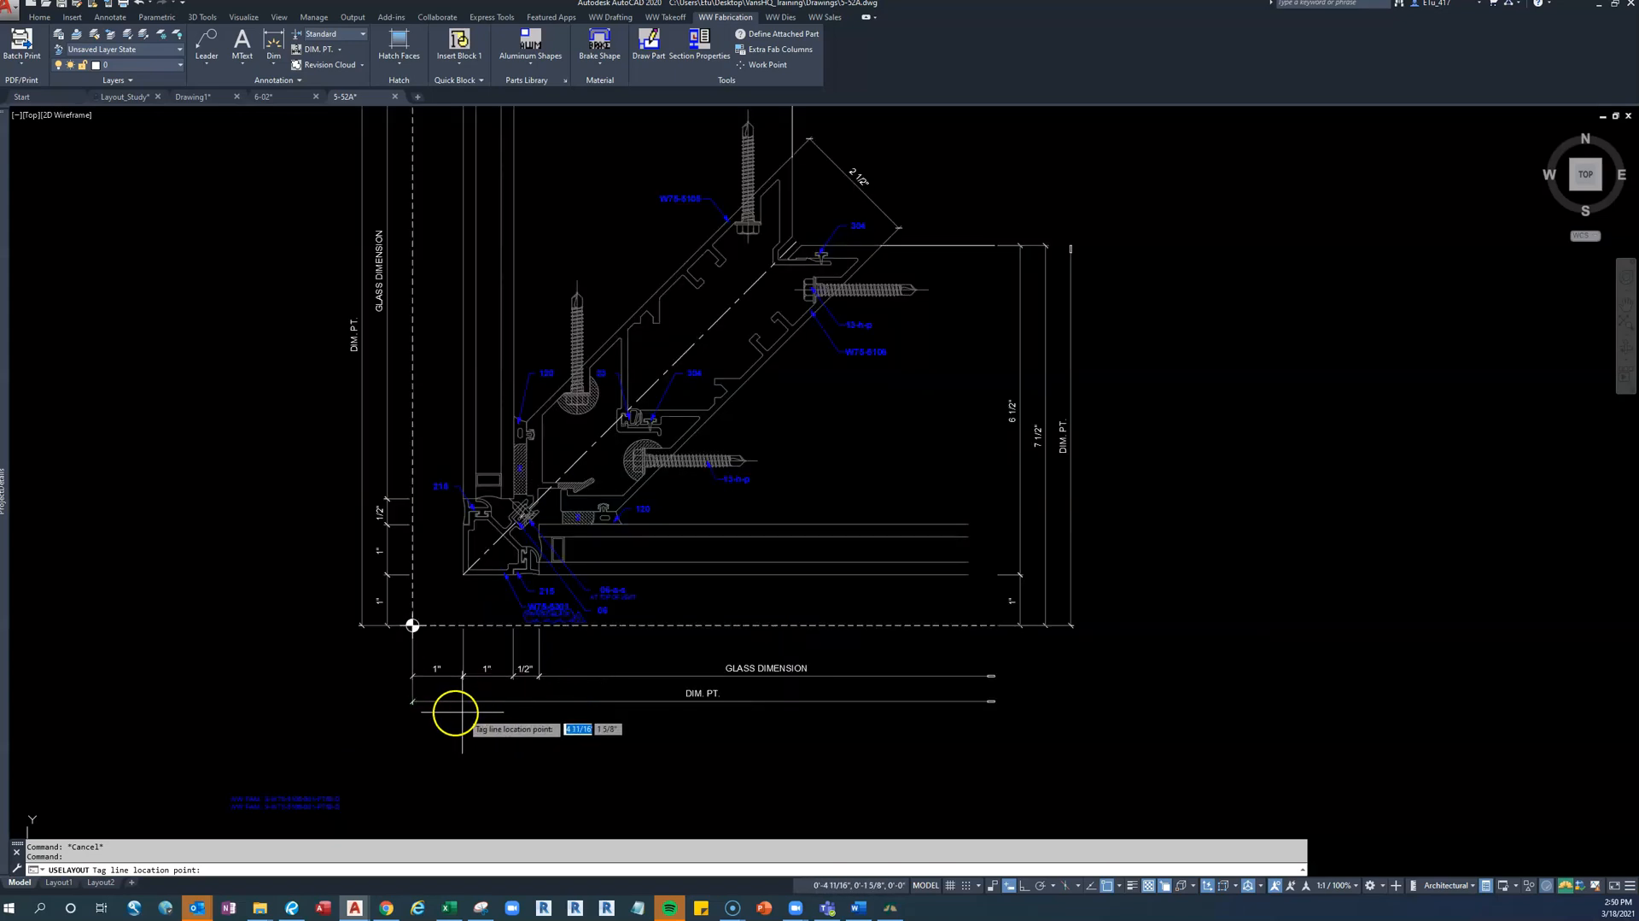
{"action": "left_click", "coordinate": [412, 625]}
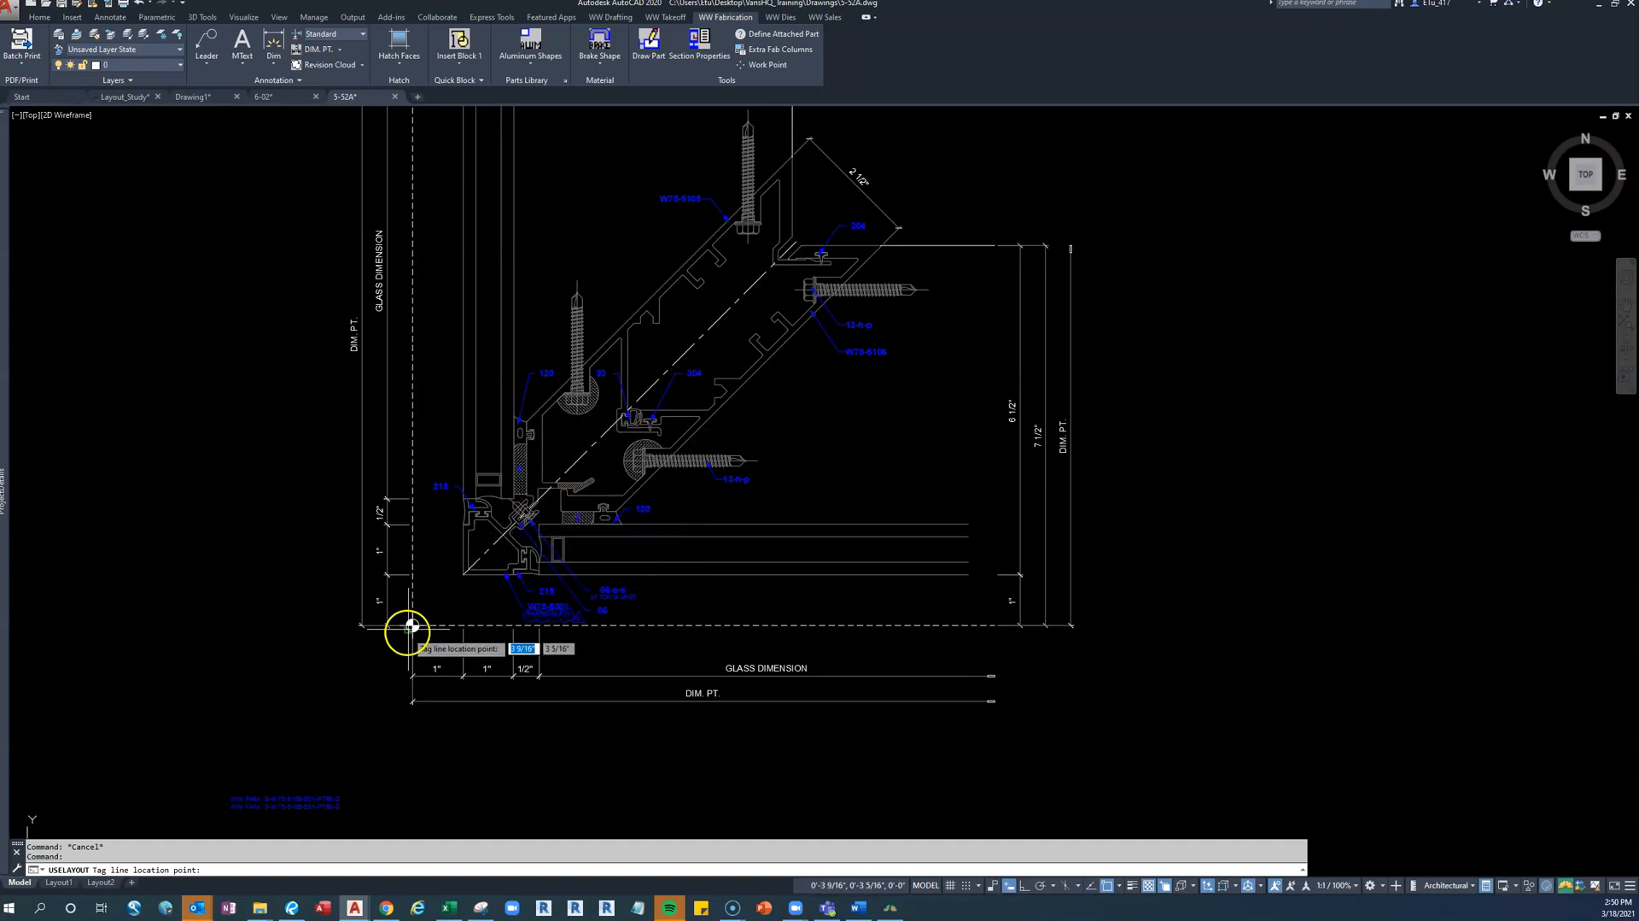
{"action": "right_click", "coordinate": [453, 595], "text": "shift"}
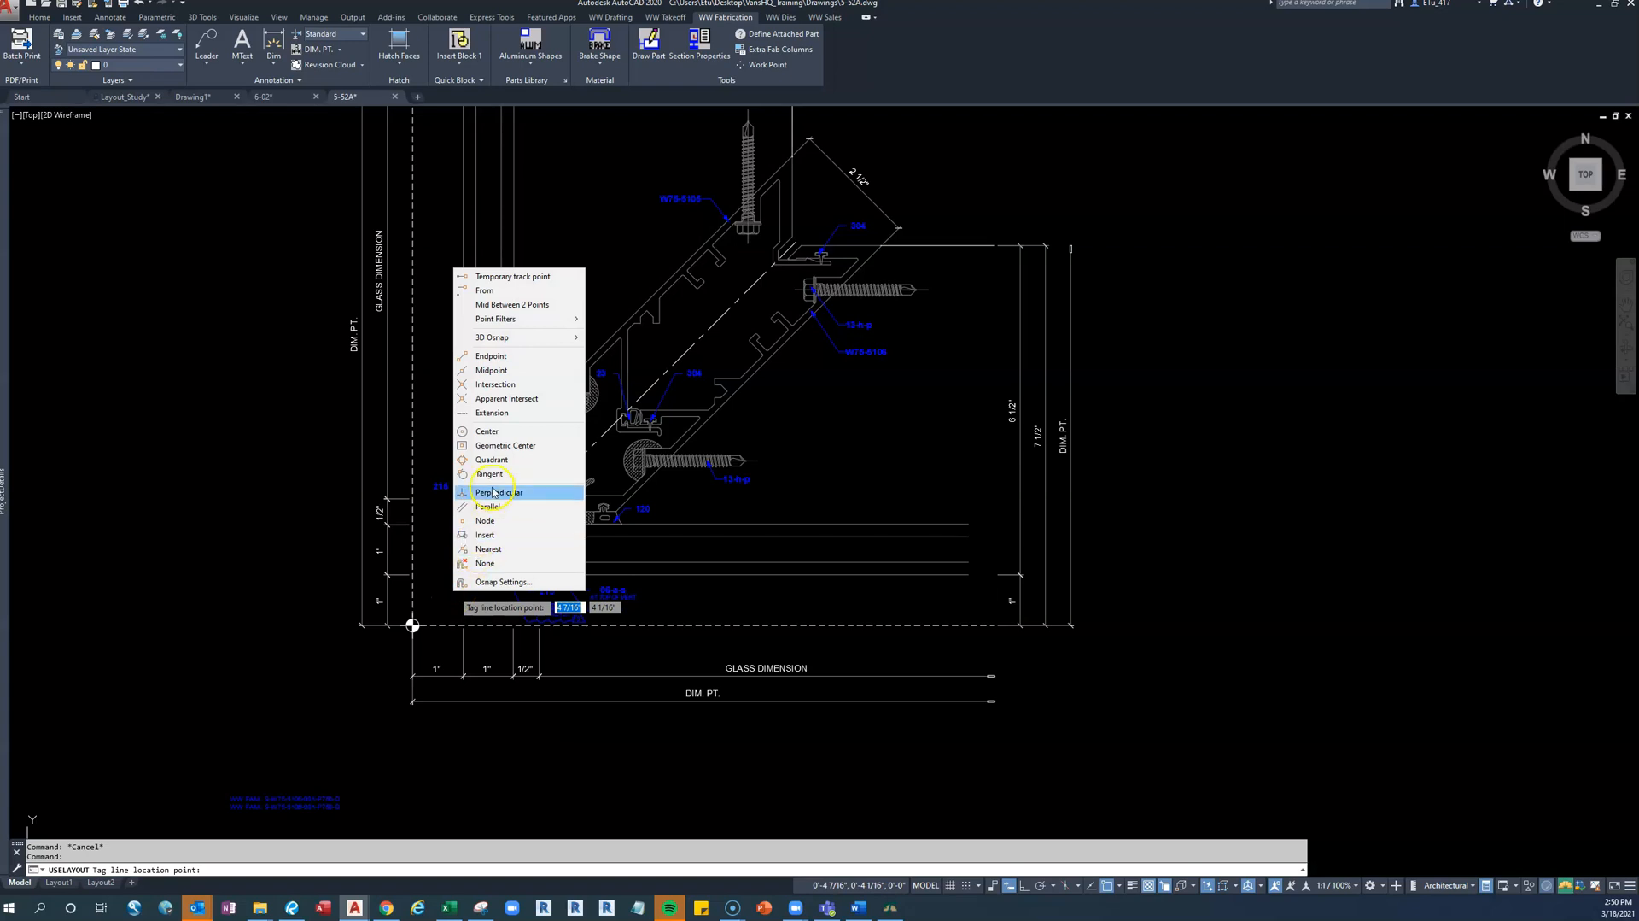
{"action": "left_click", "coordinate": [495, 384]}
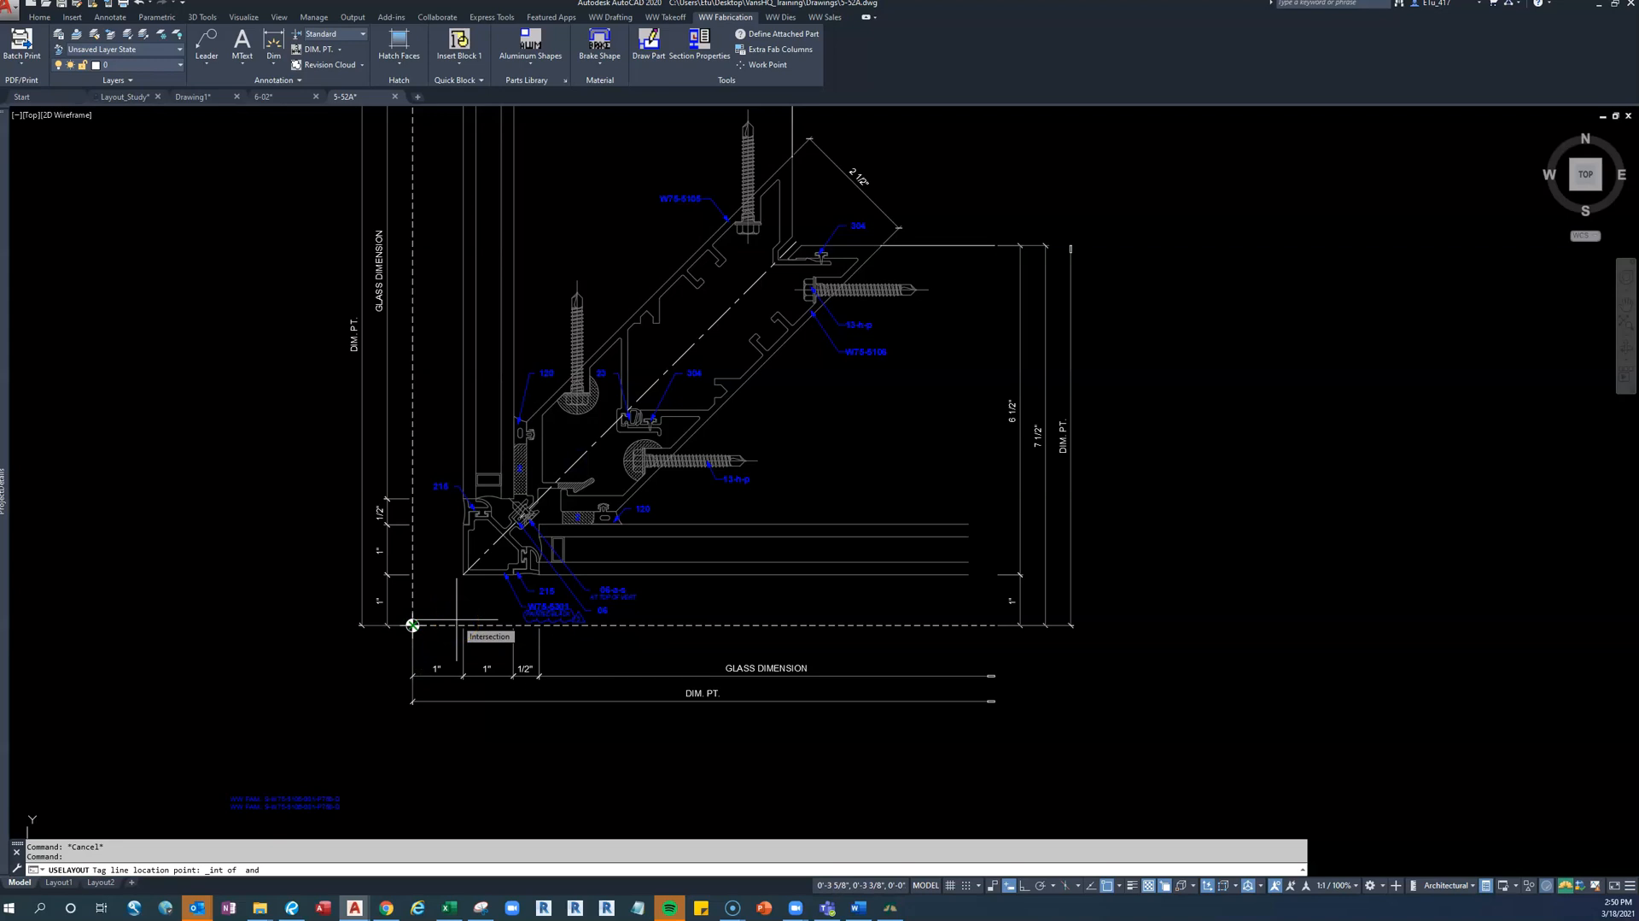
{"action": "left_click", "coordinate": [413, 625]}
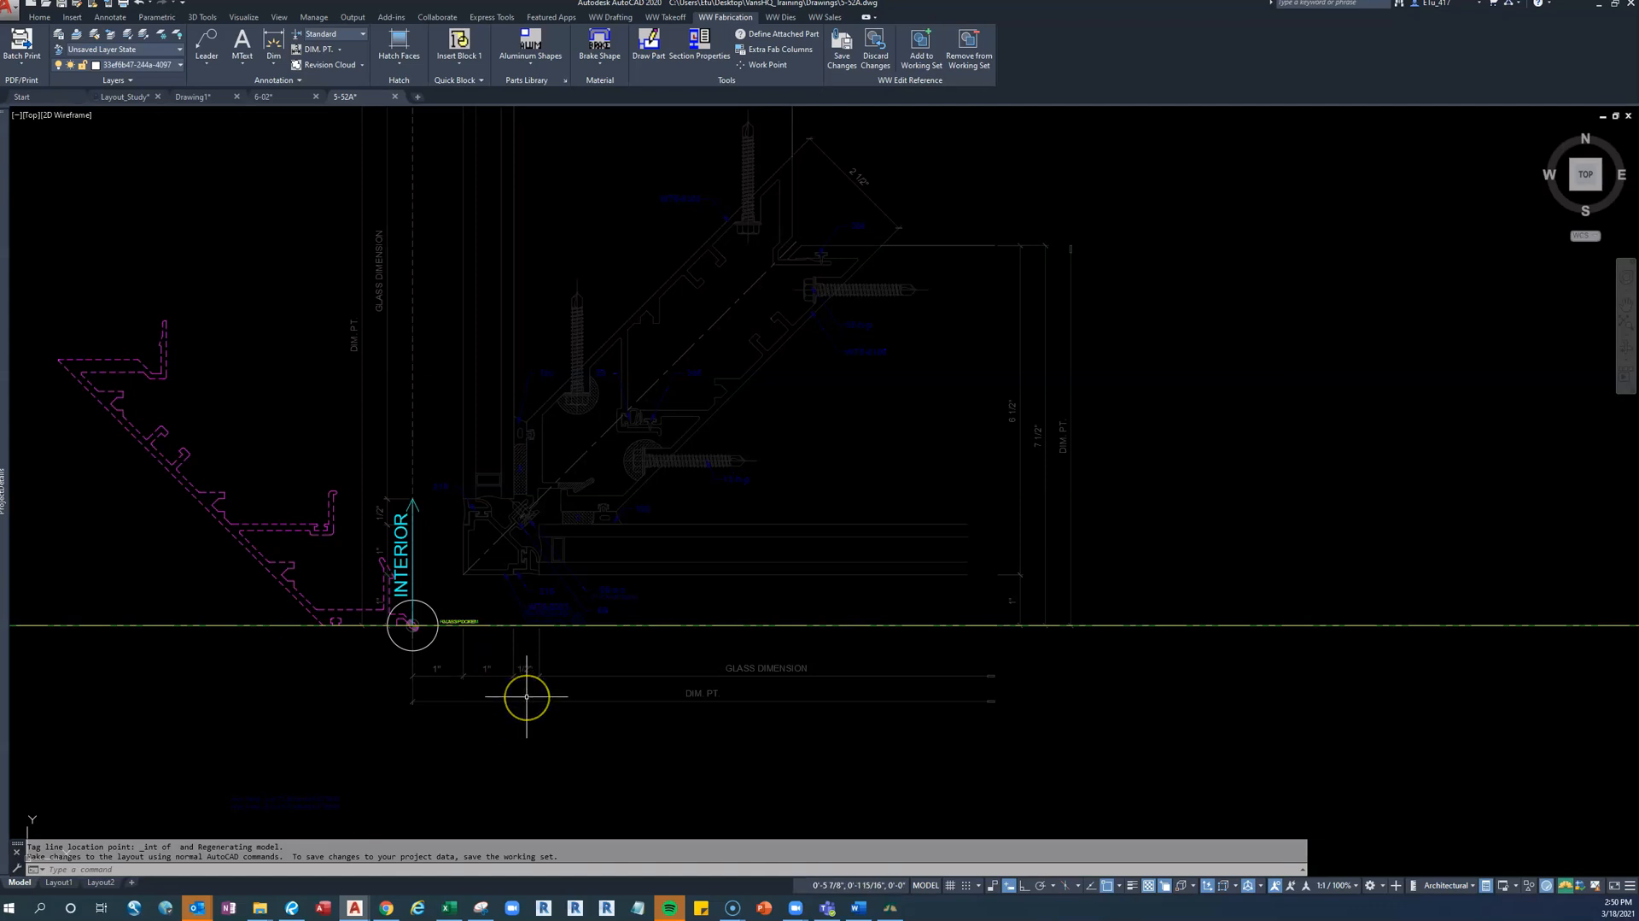
Rotate the face-of-system block's INTERIOR arrow onto the corner's diagonal centerline, giving a UseAngle of 45
{"action": "scroll", "coordinate": [527, 697], "scroll_direction": "down", "scroll_amount": 2}
{"action": "left_click", "coordinate": [425, 696]}
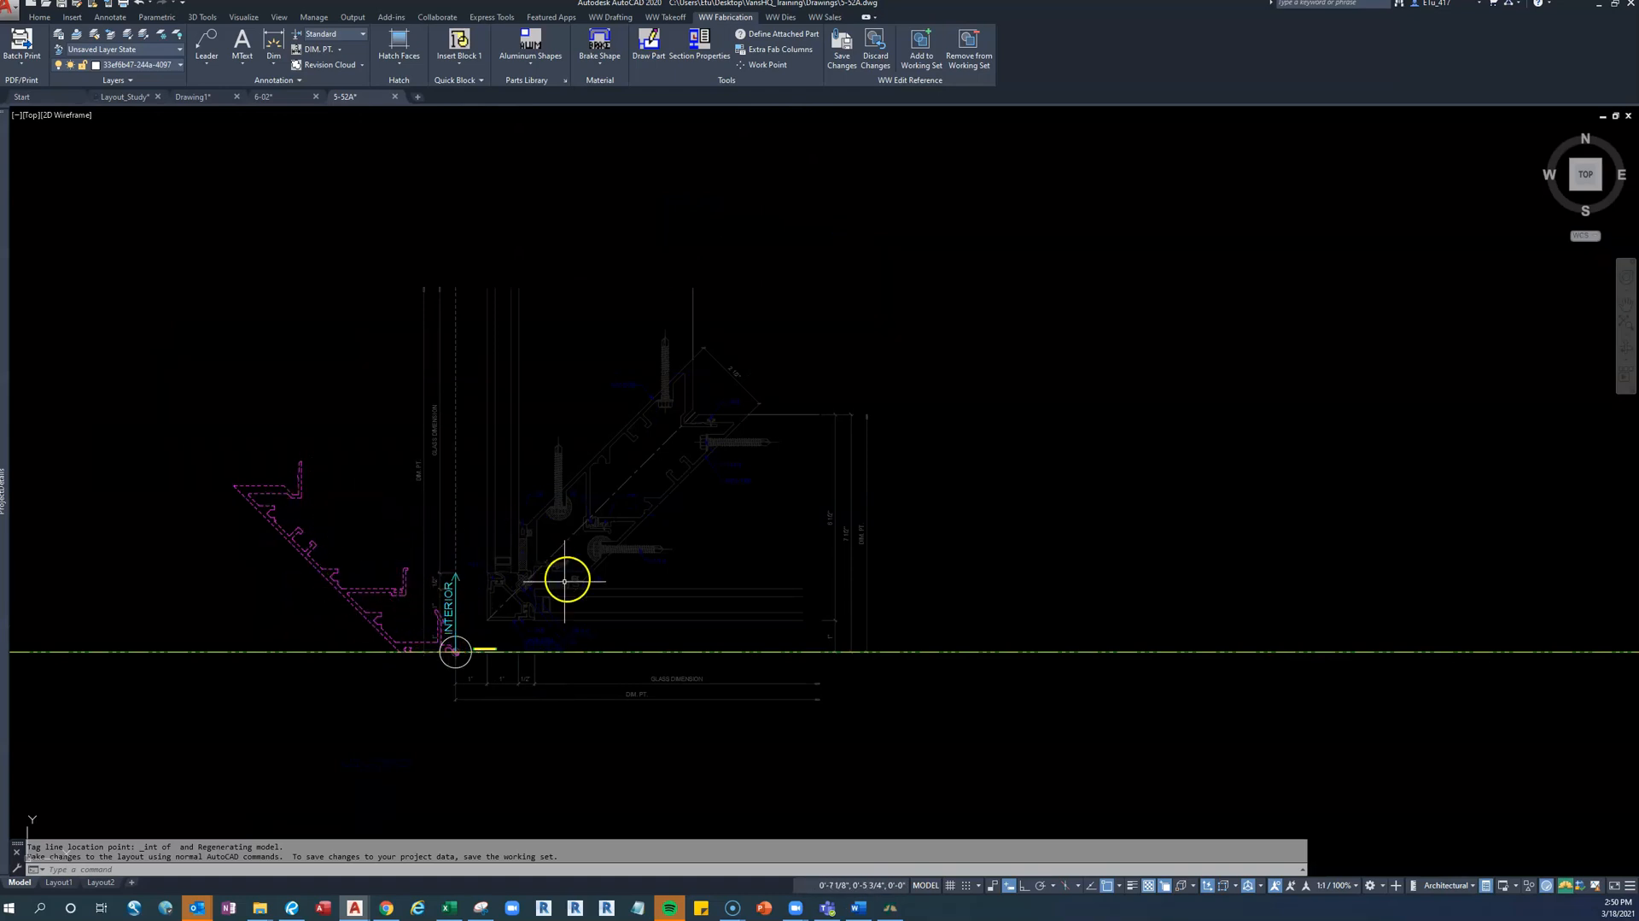
{"action": "left_click", "coordinate": [462, 568]}
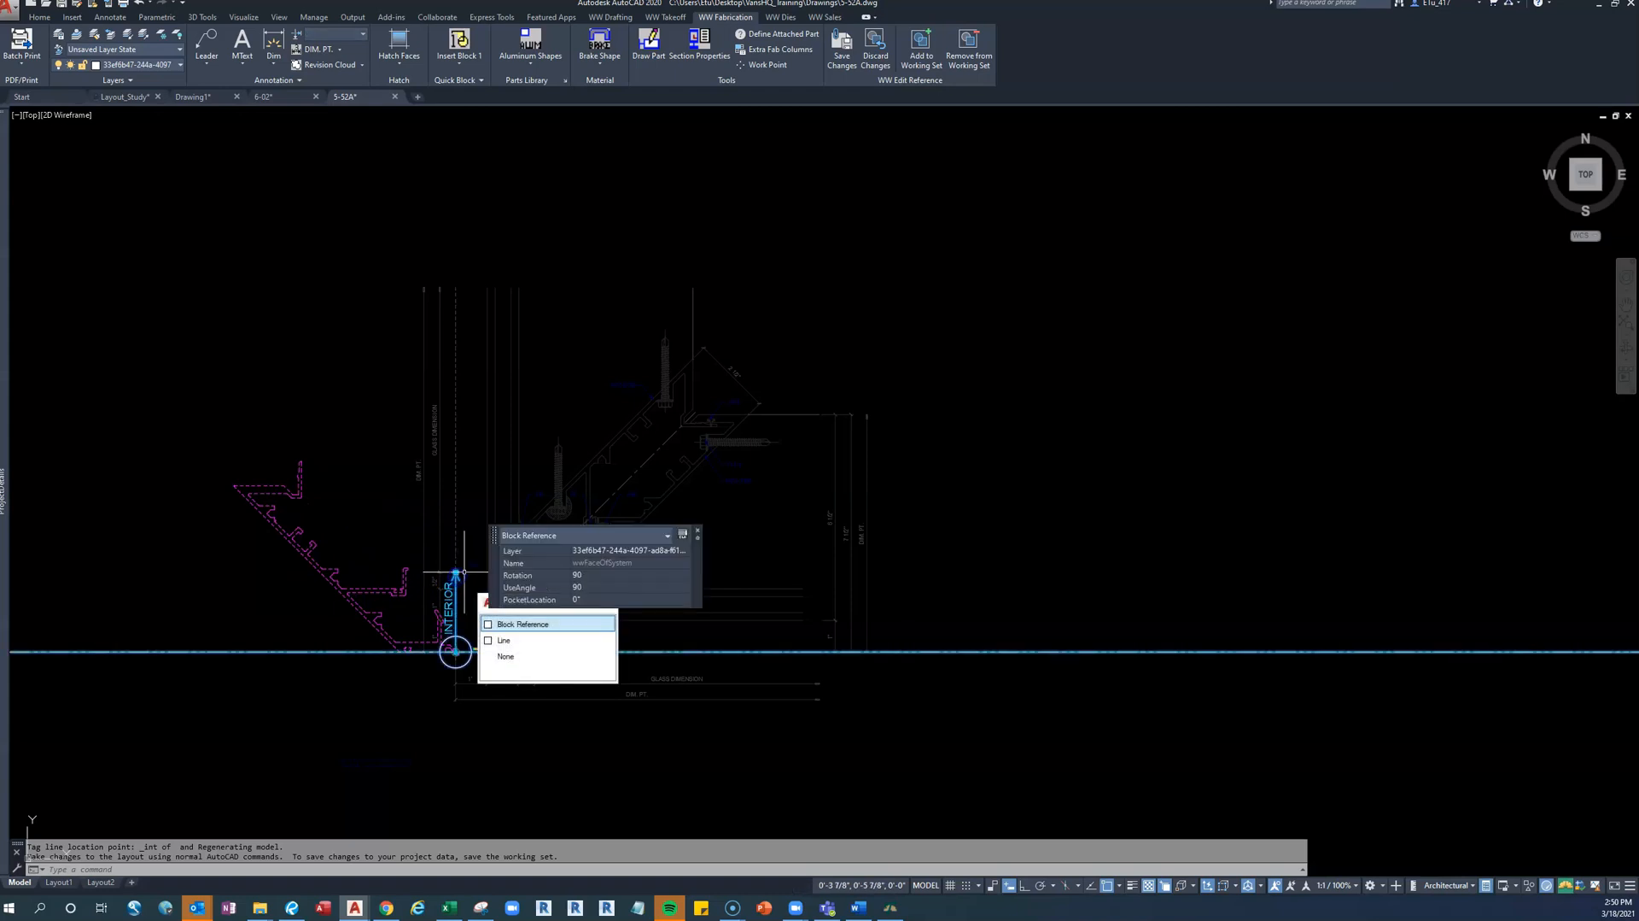
{"action": "scroll", "coordinate": [465, 570], "scroll_direction": "up", "scroll_amount": 2}
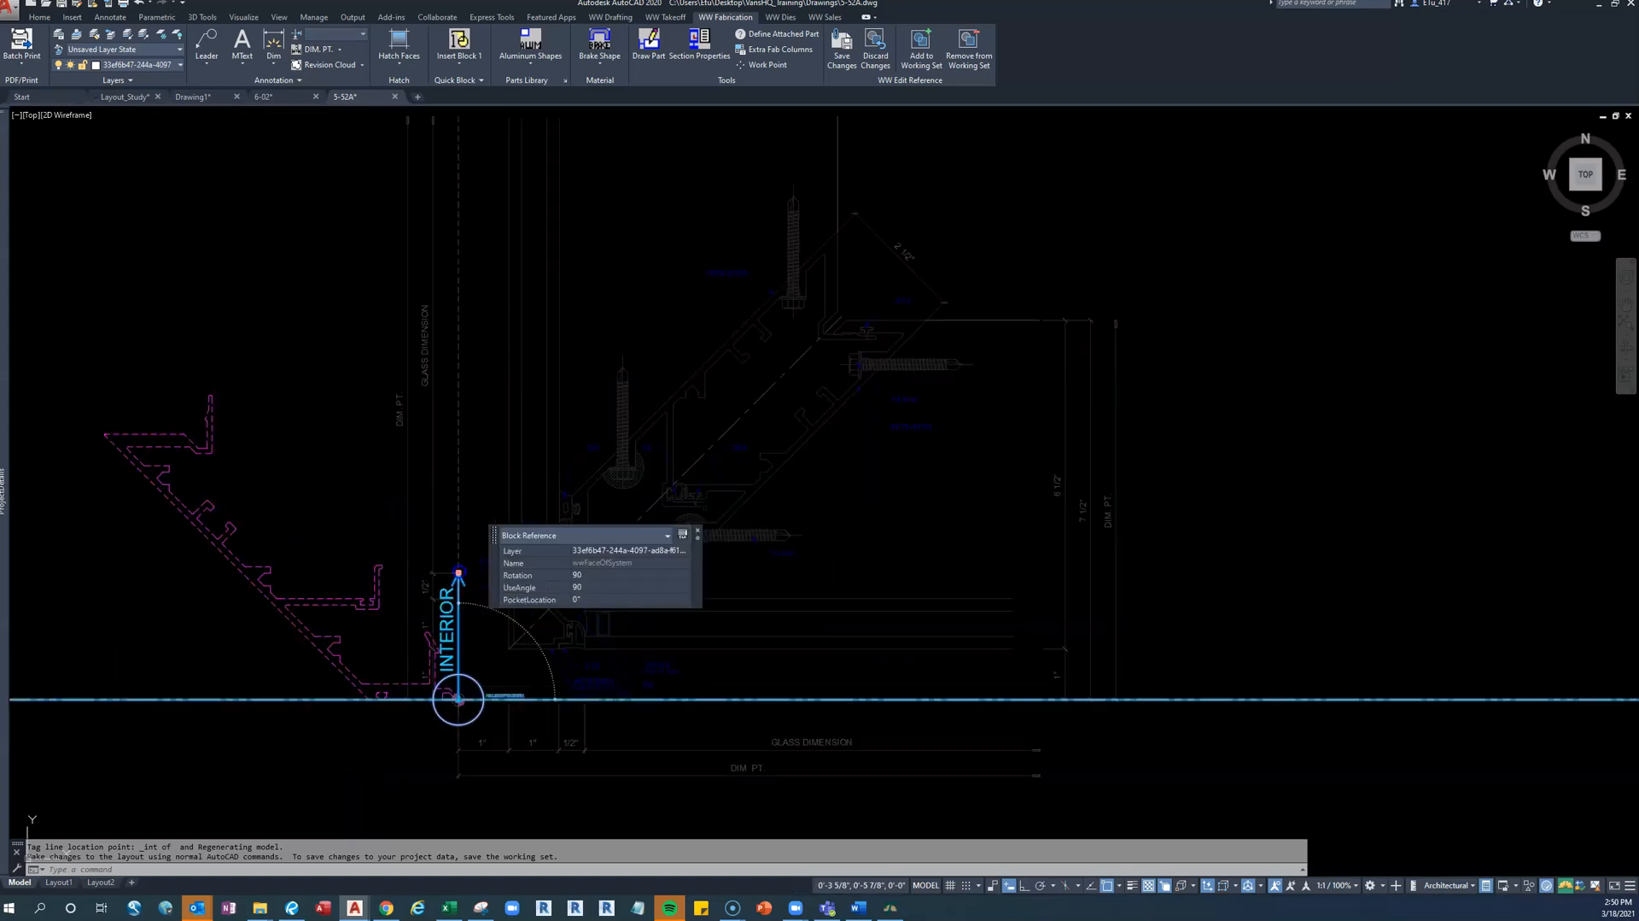
{"action": "left_click", "coordinate": [459, 571]}
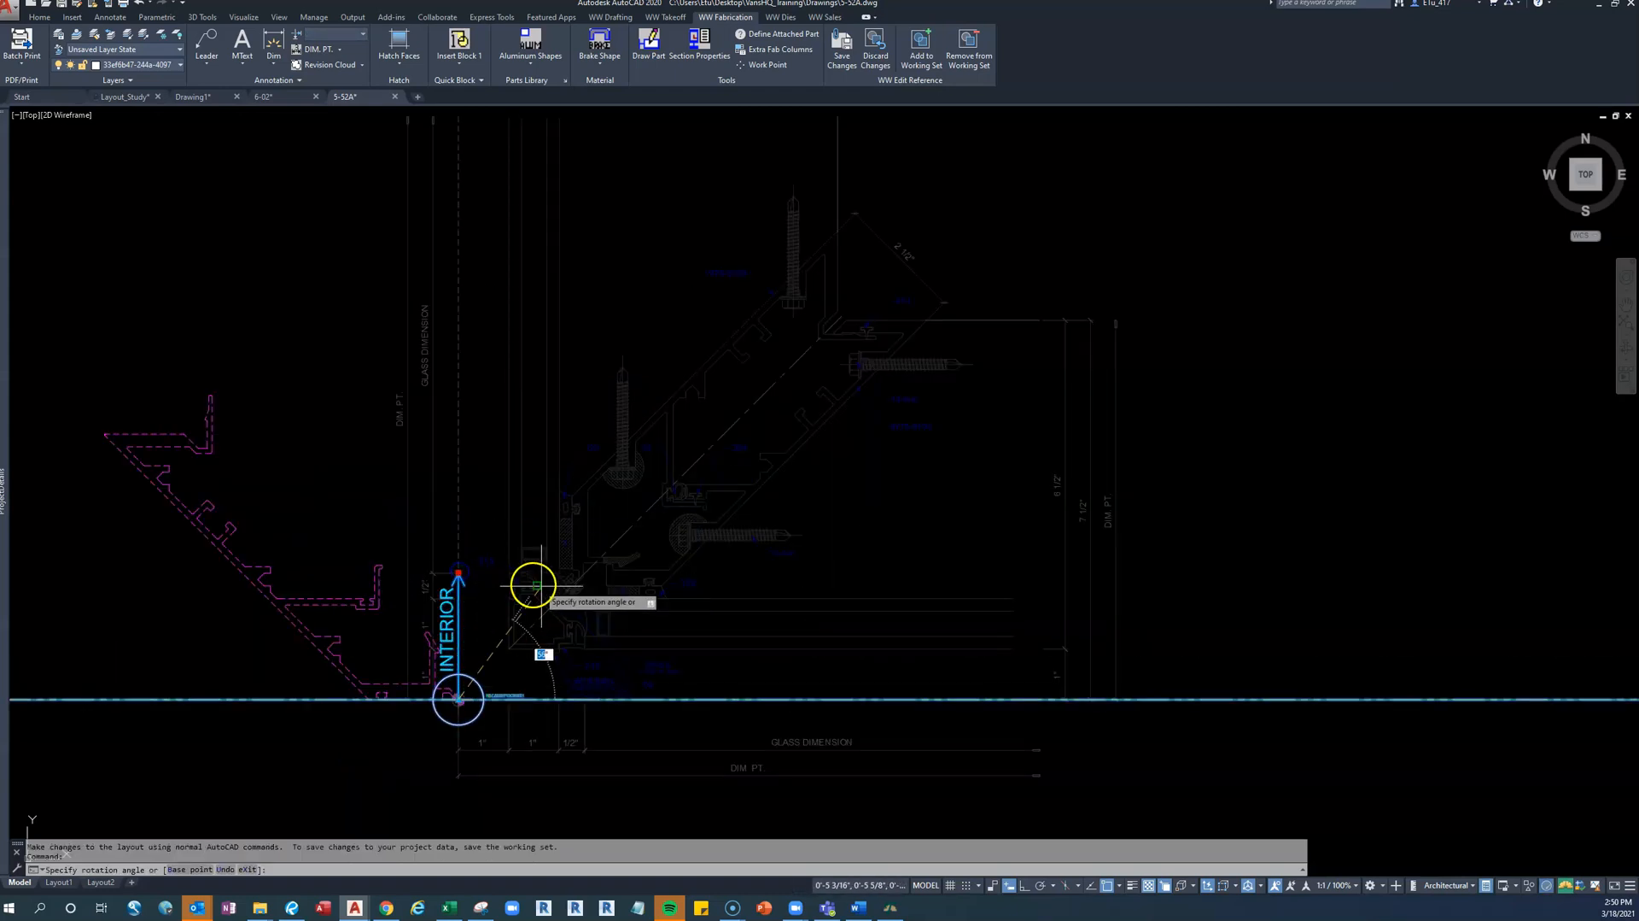
{"action": "right_click", "coordinate": [612, 557], "text": "shift"}
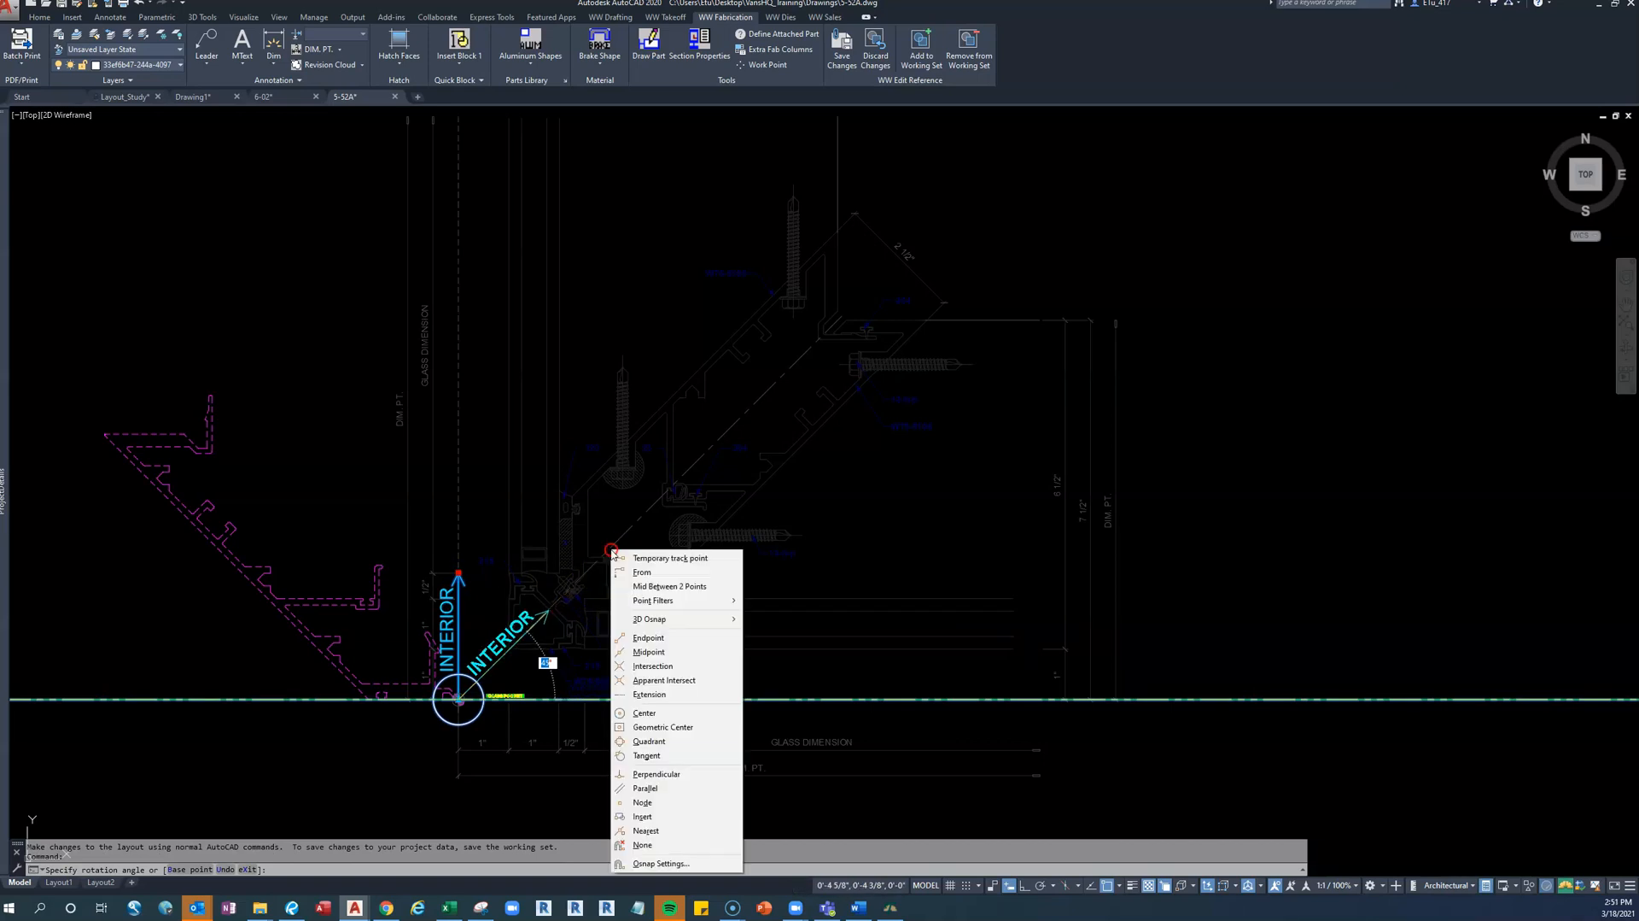
{"action": "left_click", "coordinate": [672, 832]}
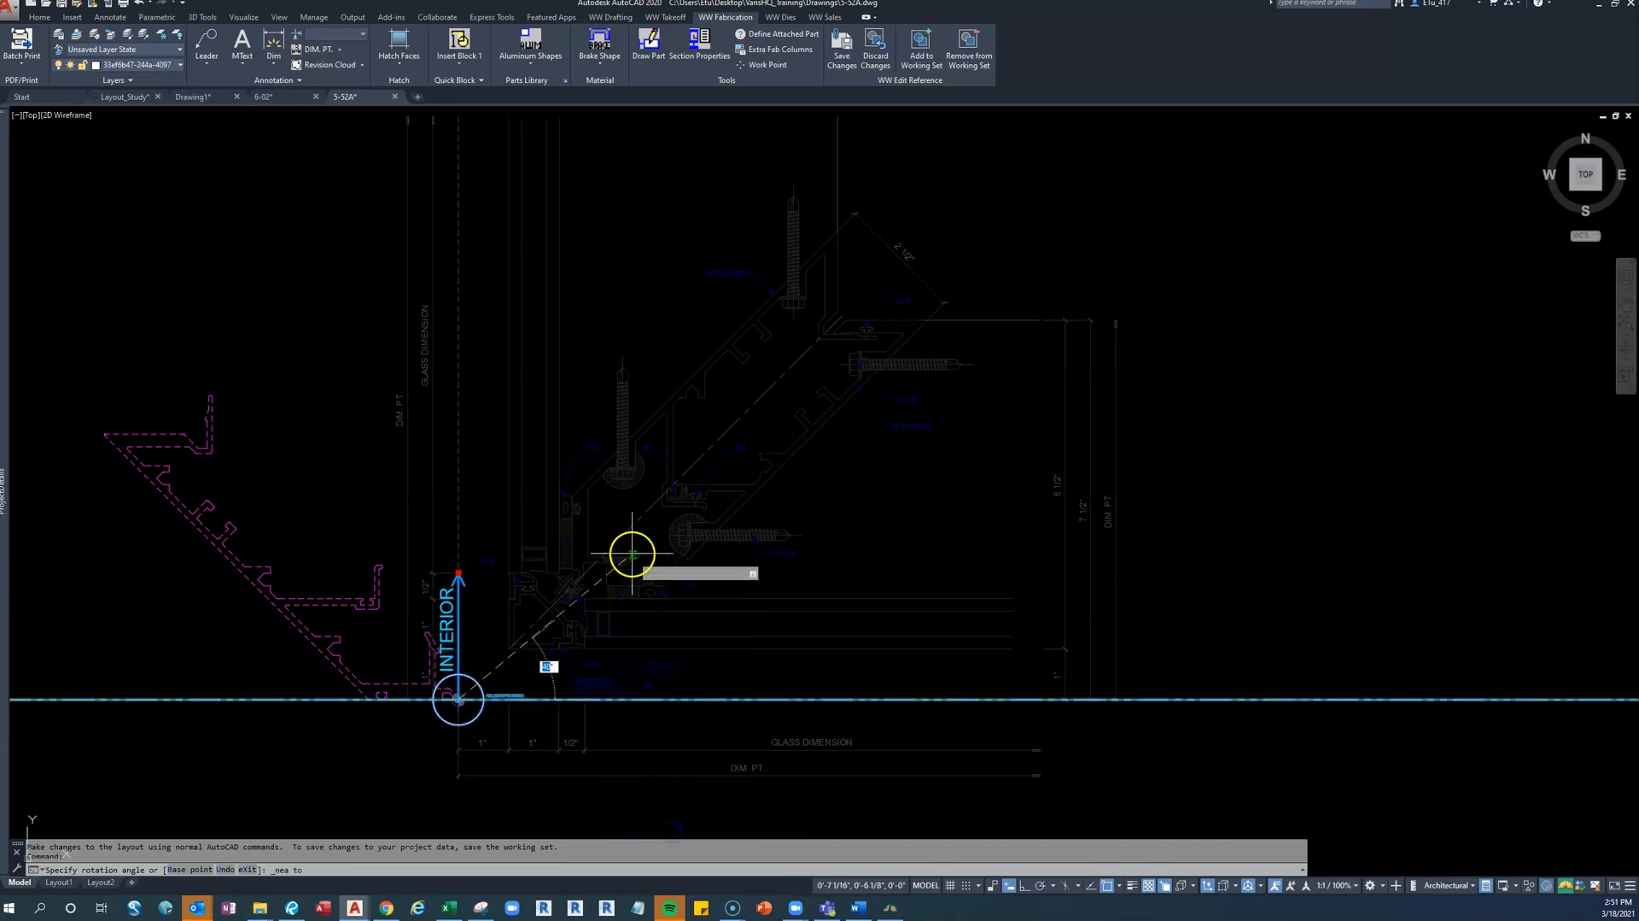
{"action": "left_click", "coordinate": [630, 534]}
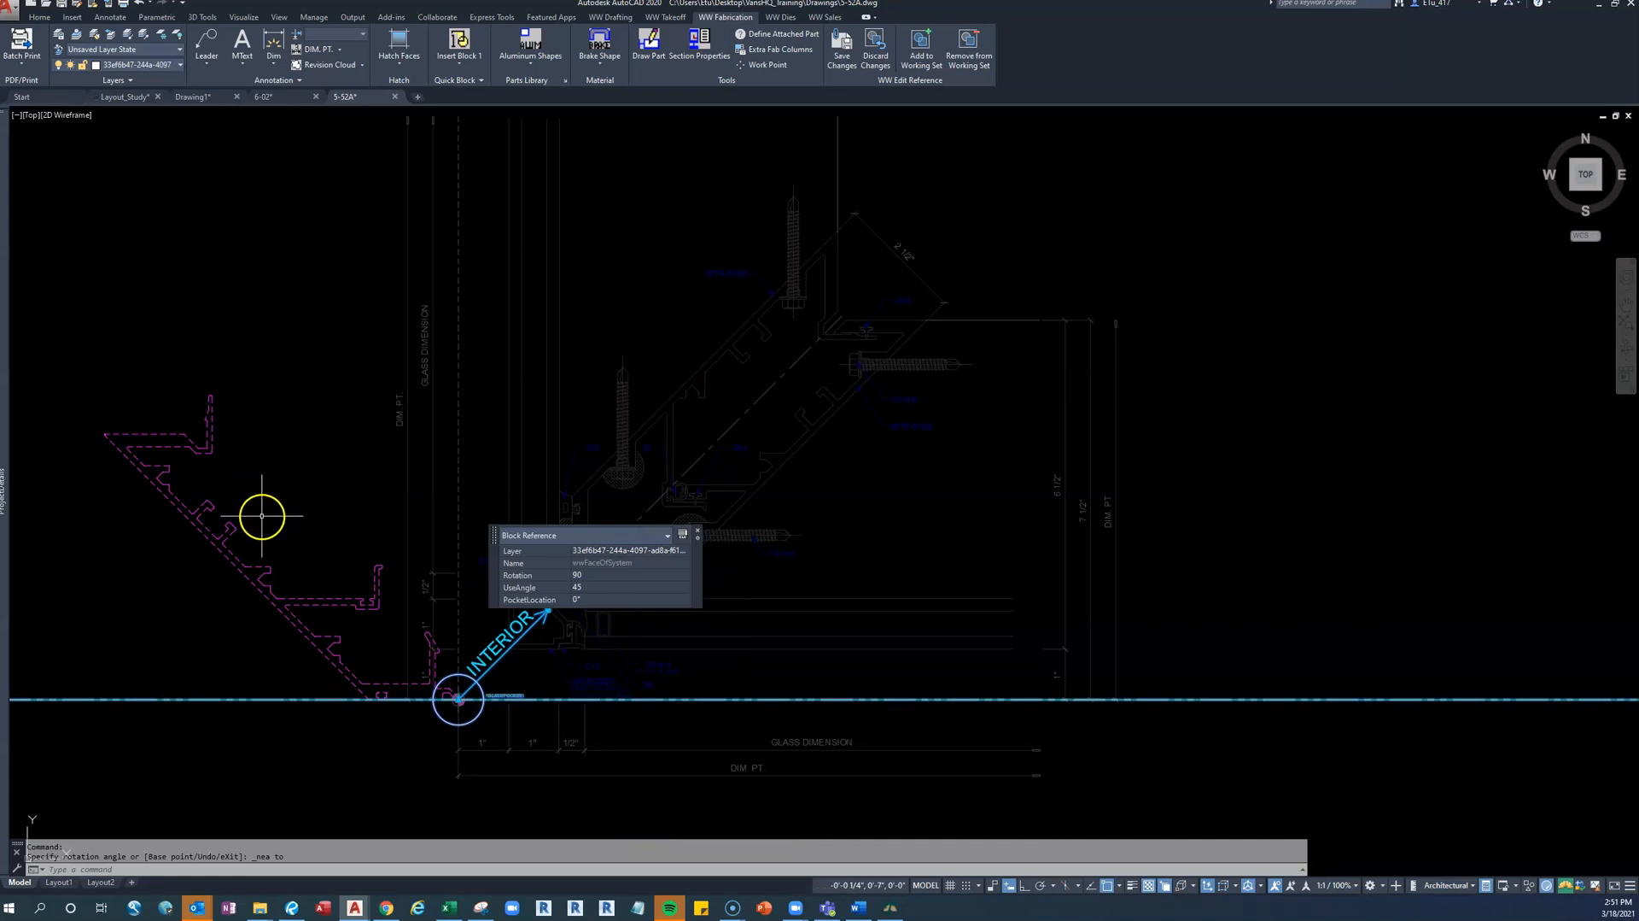
{"action": "key", "text": "Escape"}
Rotate the dashed part profile 270 degrees about the tag line point, parallel to the corner's diagonal mullion
{"action": "left_click", "coordinate": [173, 470]}
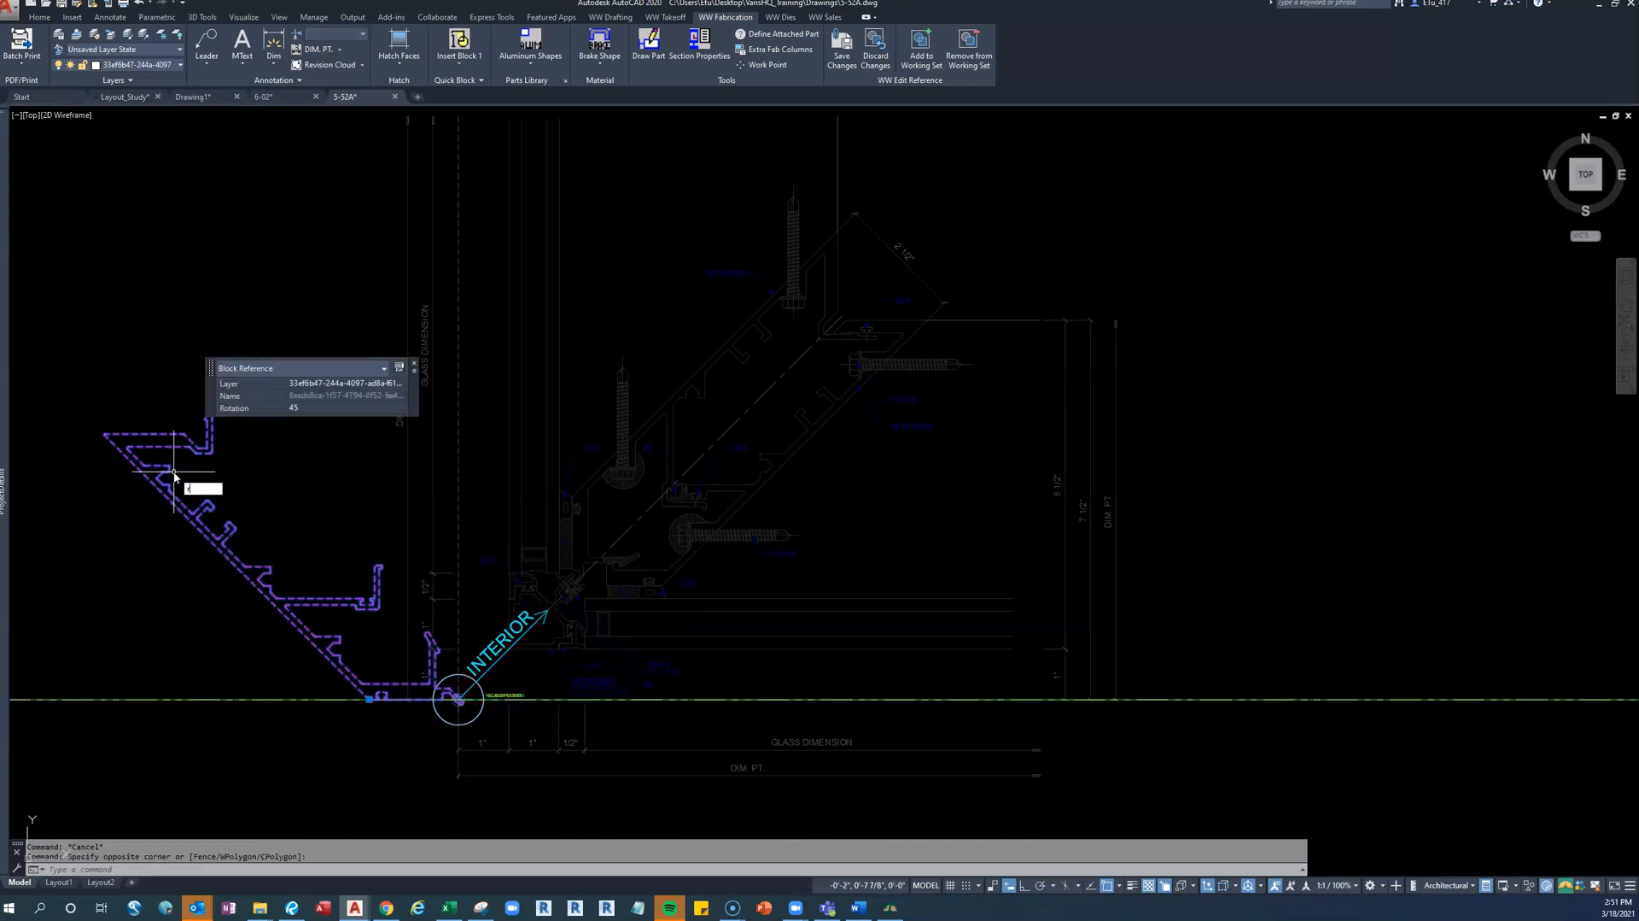
{"action": "type", "text": "ro"}
{"action": "key", "text": "Return"}
{"action": "scroll", "coordinate": [464, 688], "scroll_direction": "up", "scroll_amount": 5}
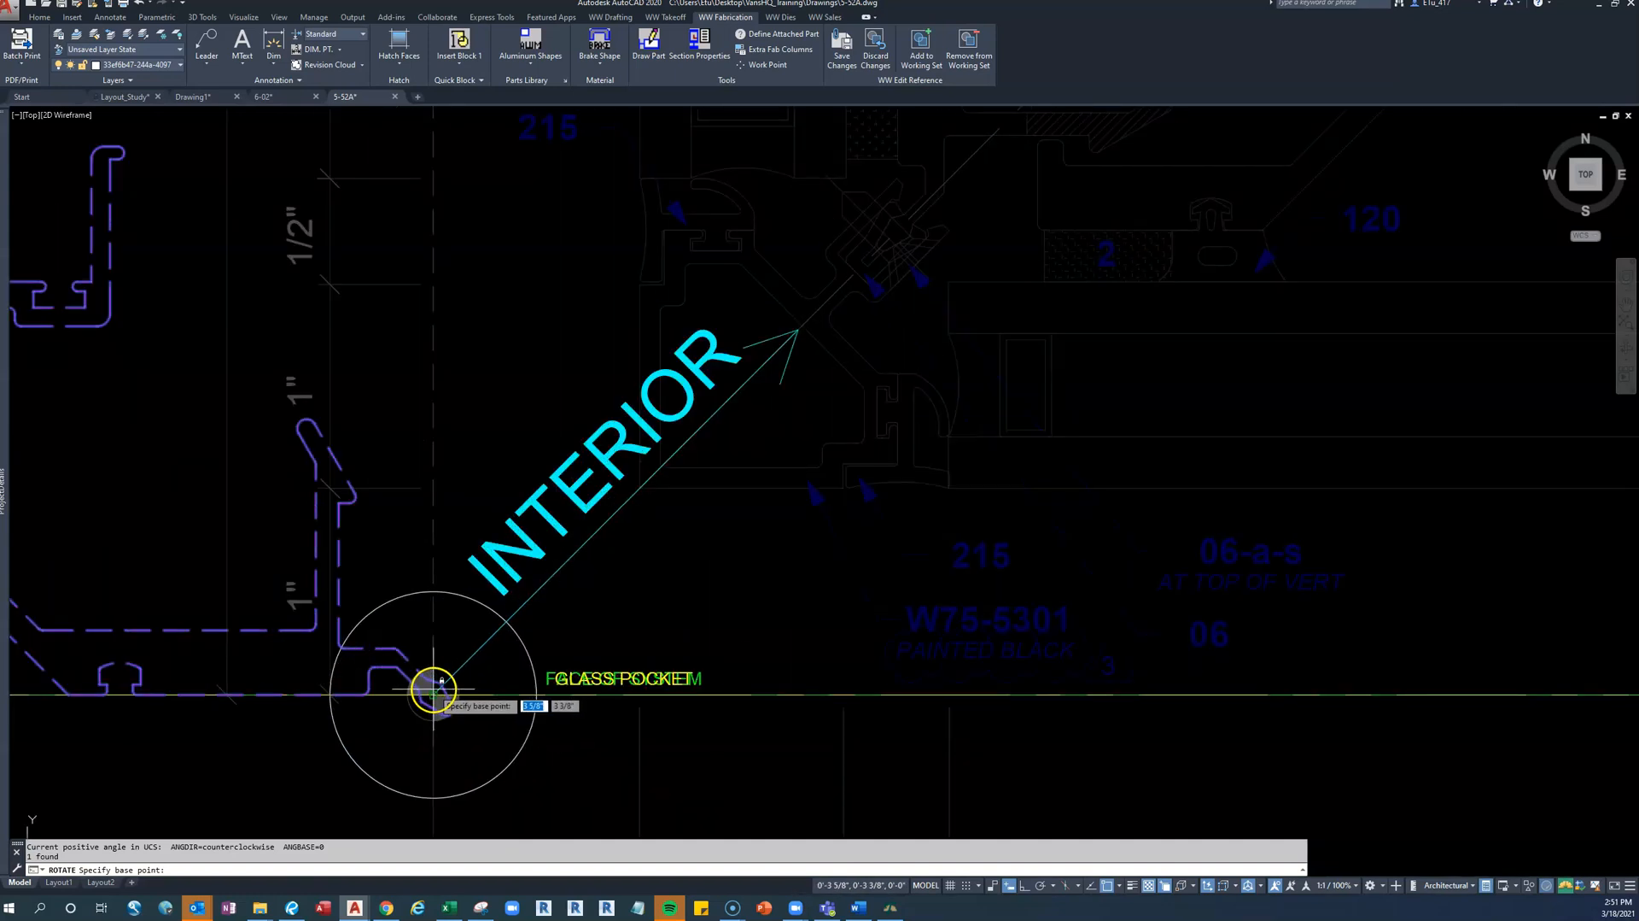
{"action": "left_click", "coordinate": [433, 693]}
{"action": "middle_click_drag", "start_coordinate": [357, 727], "coordinate": [485, 702]}
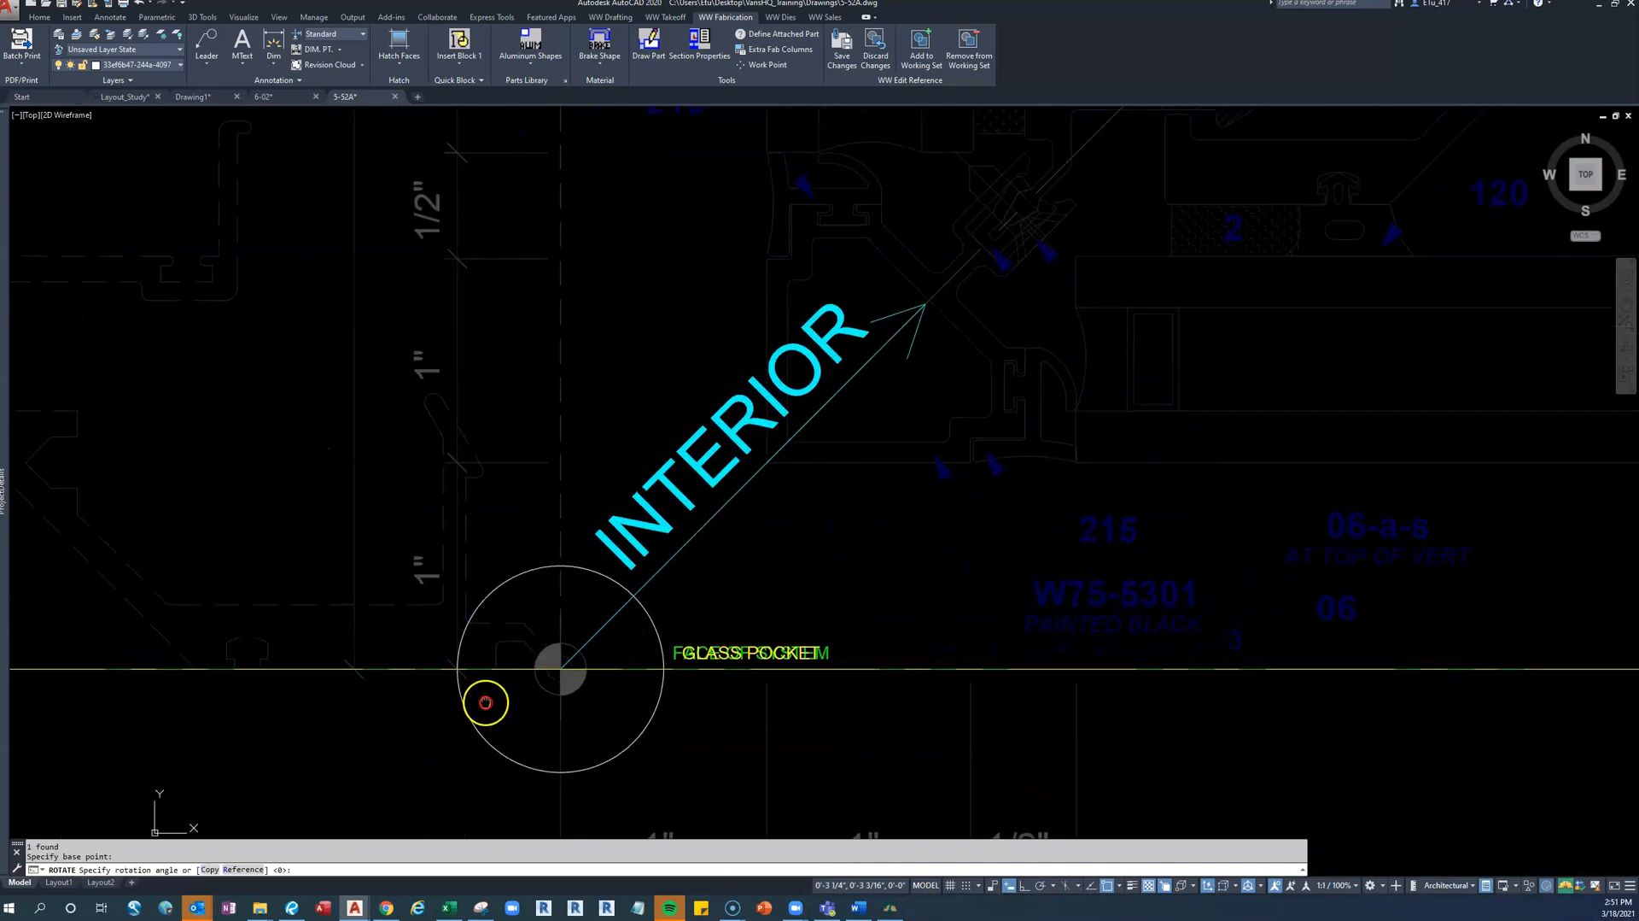
{"action": "scroll", "coordinate": [491, 696], "scroll_direction": "down", "scroll_amount": 2}
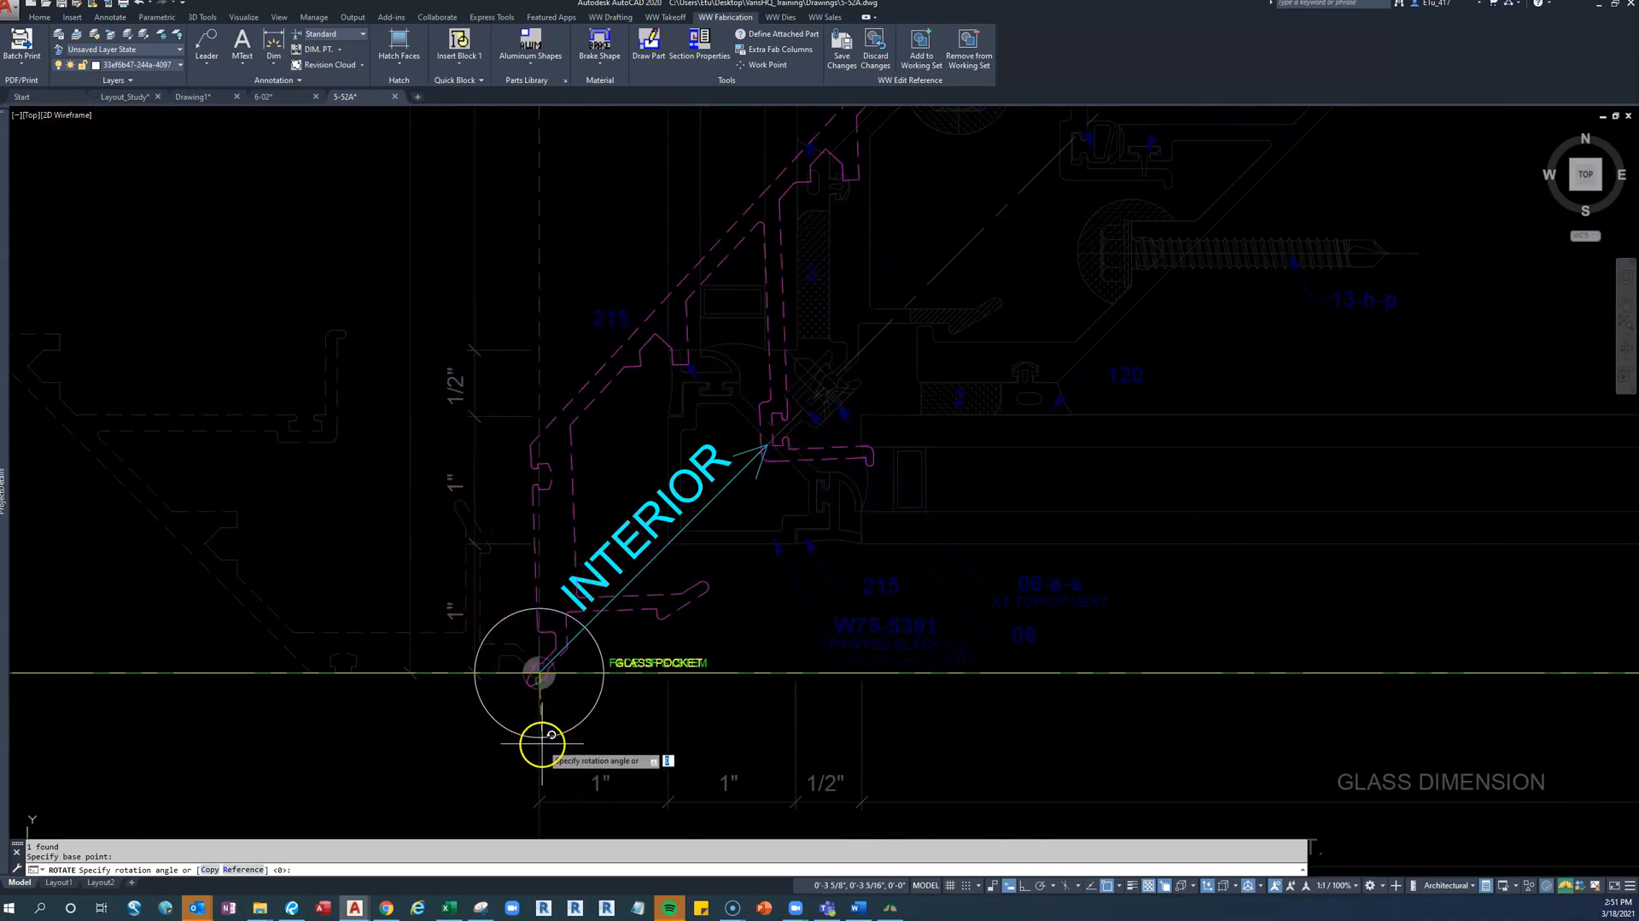
{"action": "right_click", "coordinate": [550, 743], "text": "shift"}
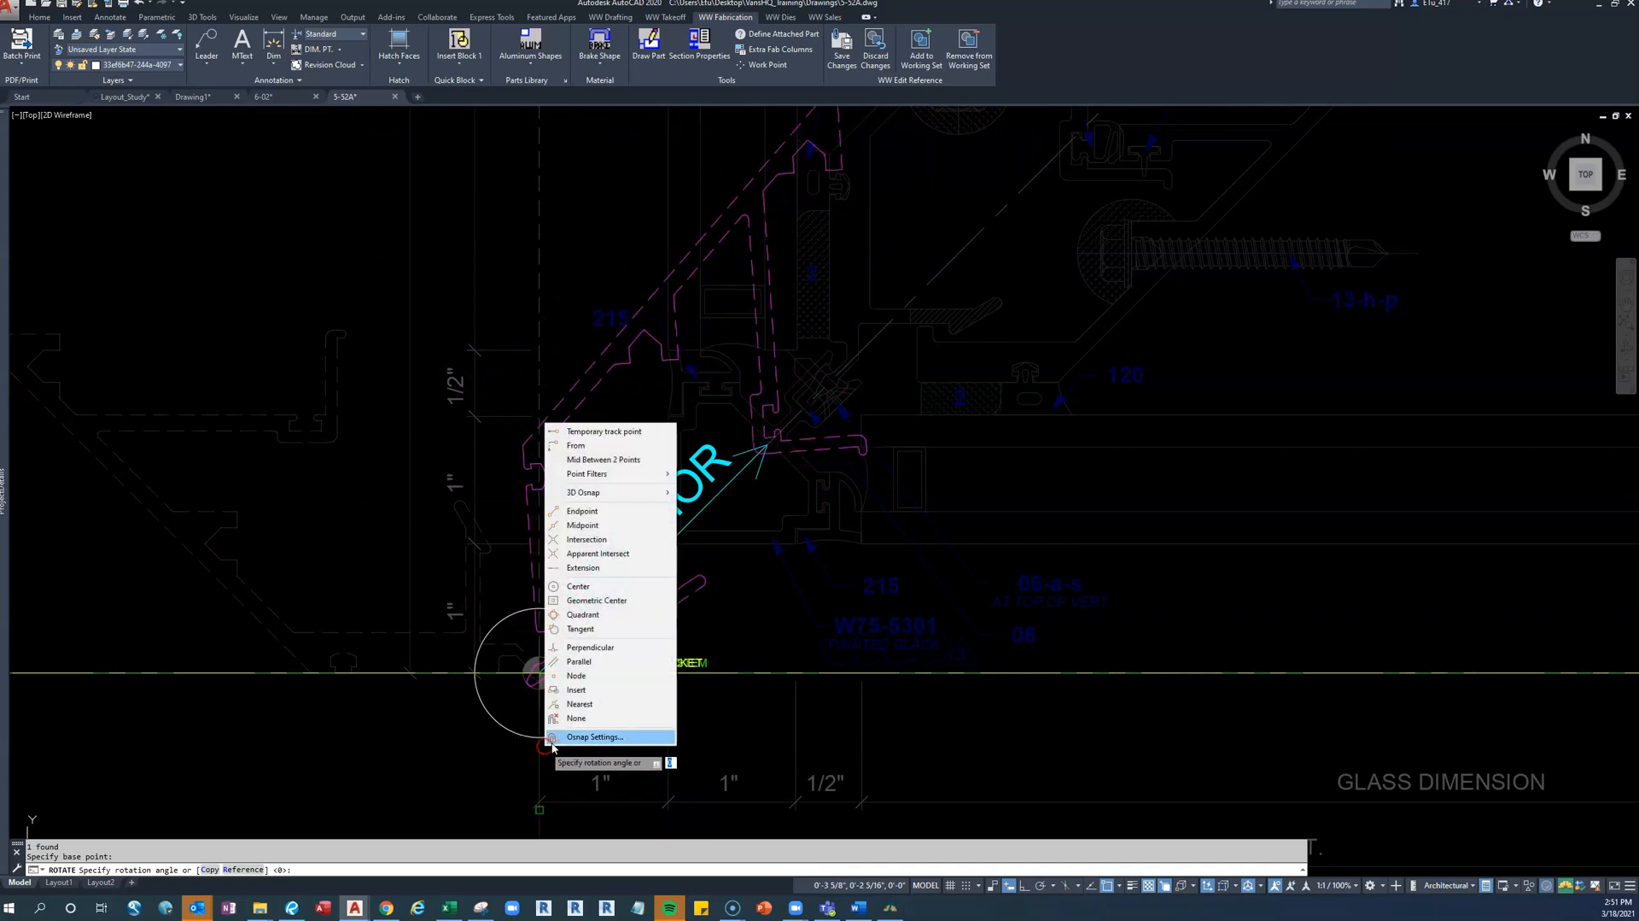
{"action": "left_click", "coordinate": [580, 704]}
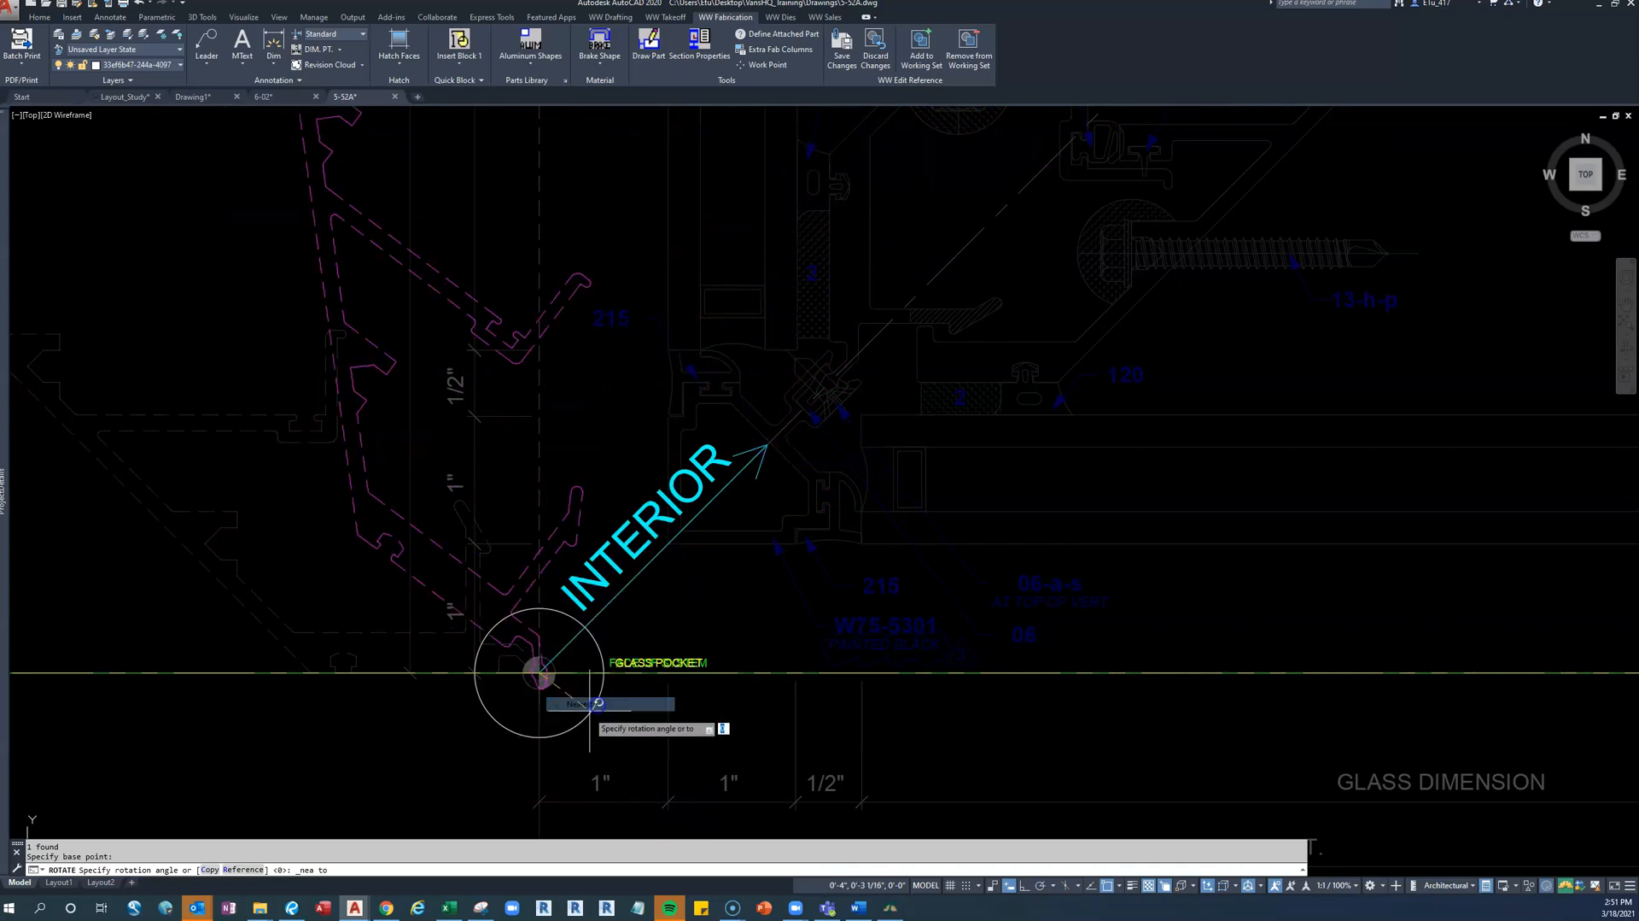
{"action": "left_click", "coordinate": [547, 755]}
Move the dashed part profile by its lower outer corner onto the matching corner of the W75-5105 shape in the detail
{"action": "scroll", "coordinate": [627, 536], "scroll_direction": "down", "scroll_amount": 4}
{"action": "middle_click_drag", "start_coordinate": [690, 526], "coordinate": [469, 657]}
{"action": "left_click", "coordinate": [584, 455]}
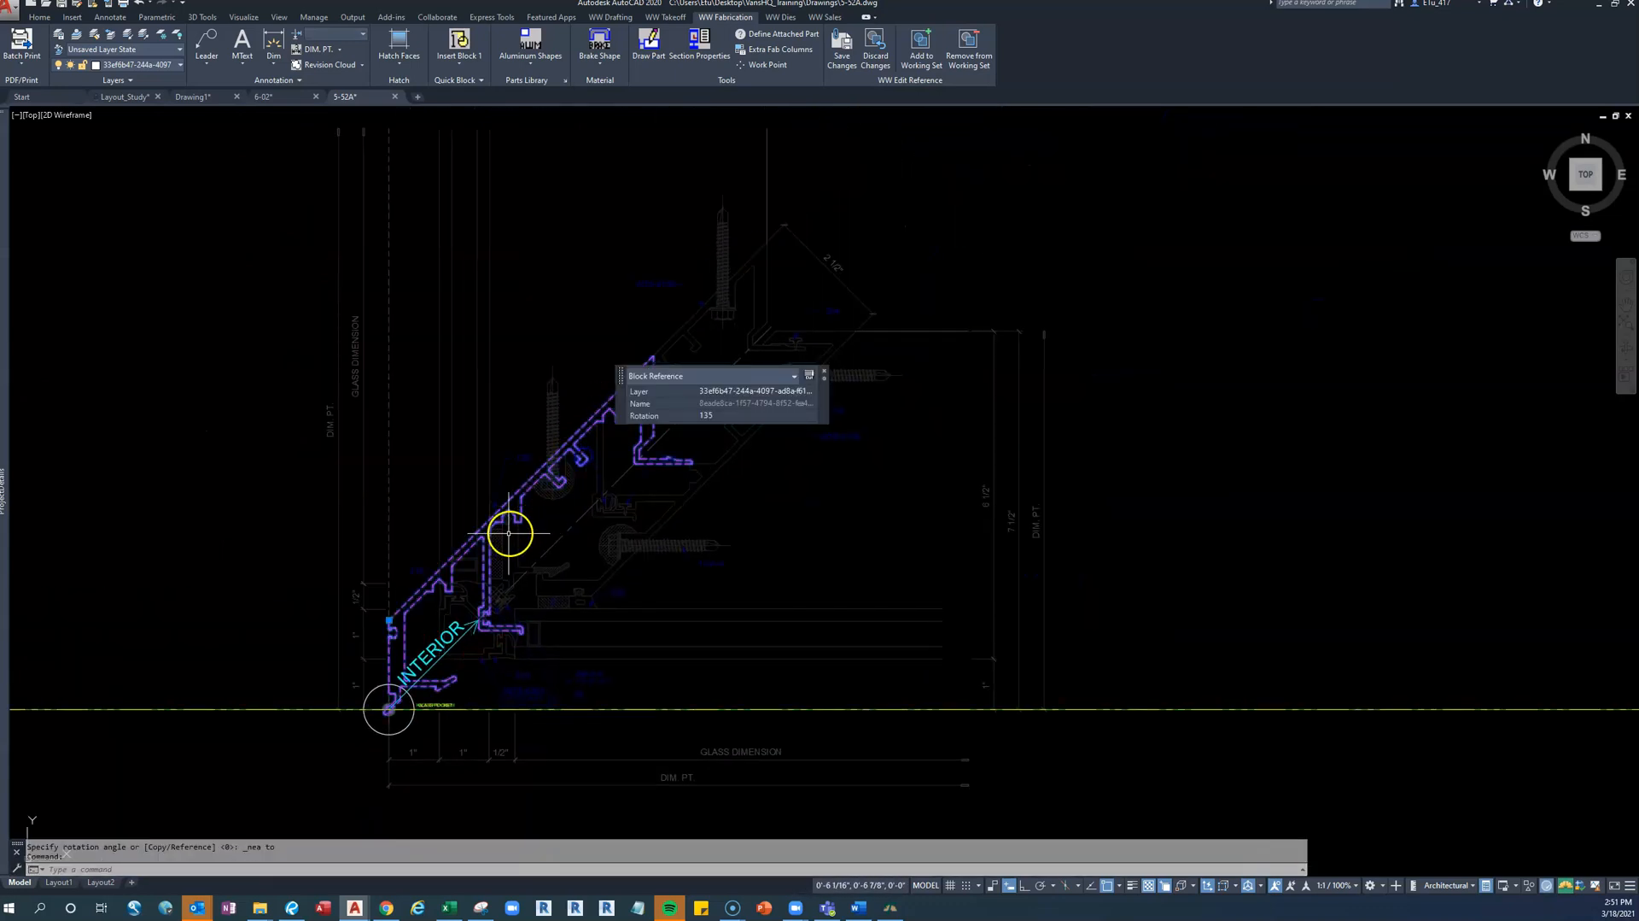
{"action": "type", "text": "m"}
{"action": "key", "text": "Return"}
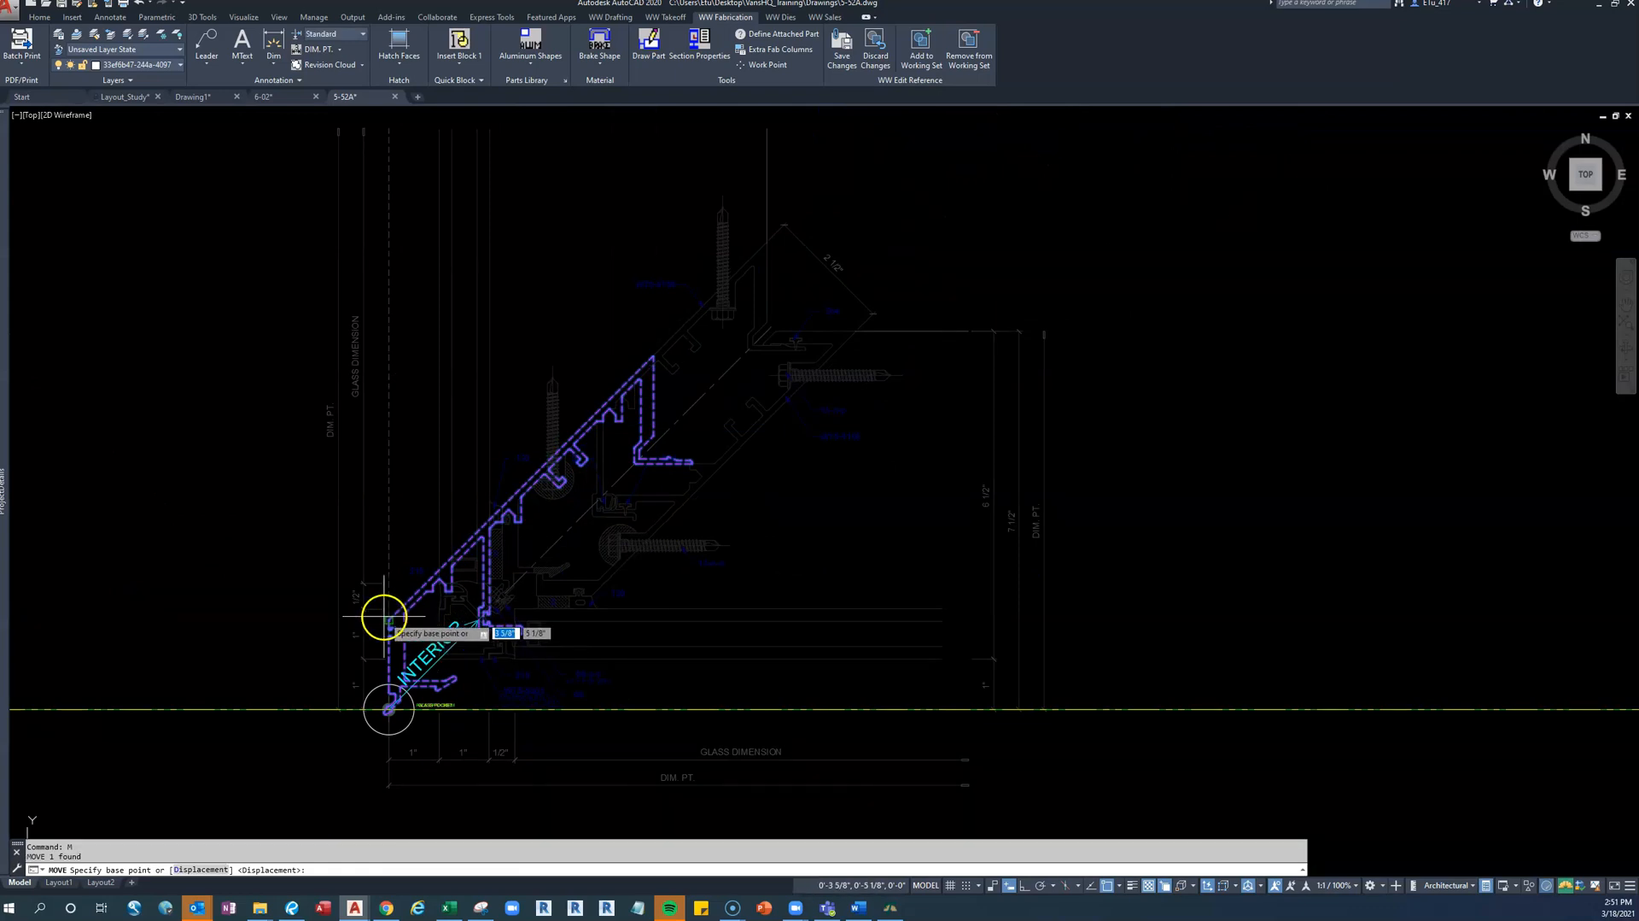
{"action": "left_click", "coordinate": [388, 618]}
{"action": "scroll", "coordinate": [517, 524], "scroll_direction": "up", "scroll_amount": 4}
{"action": "left_click", "coordinate": [471, 495]}
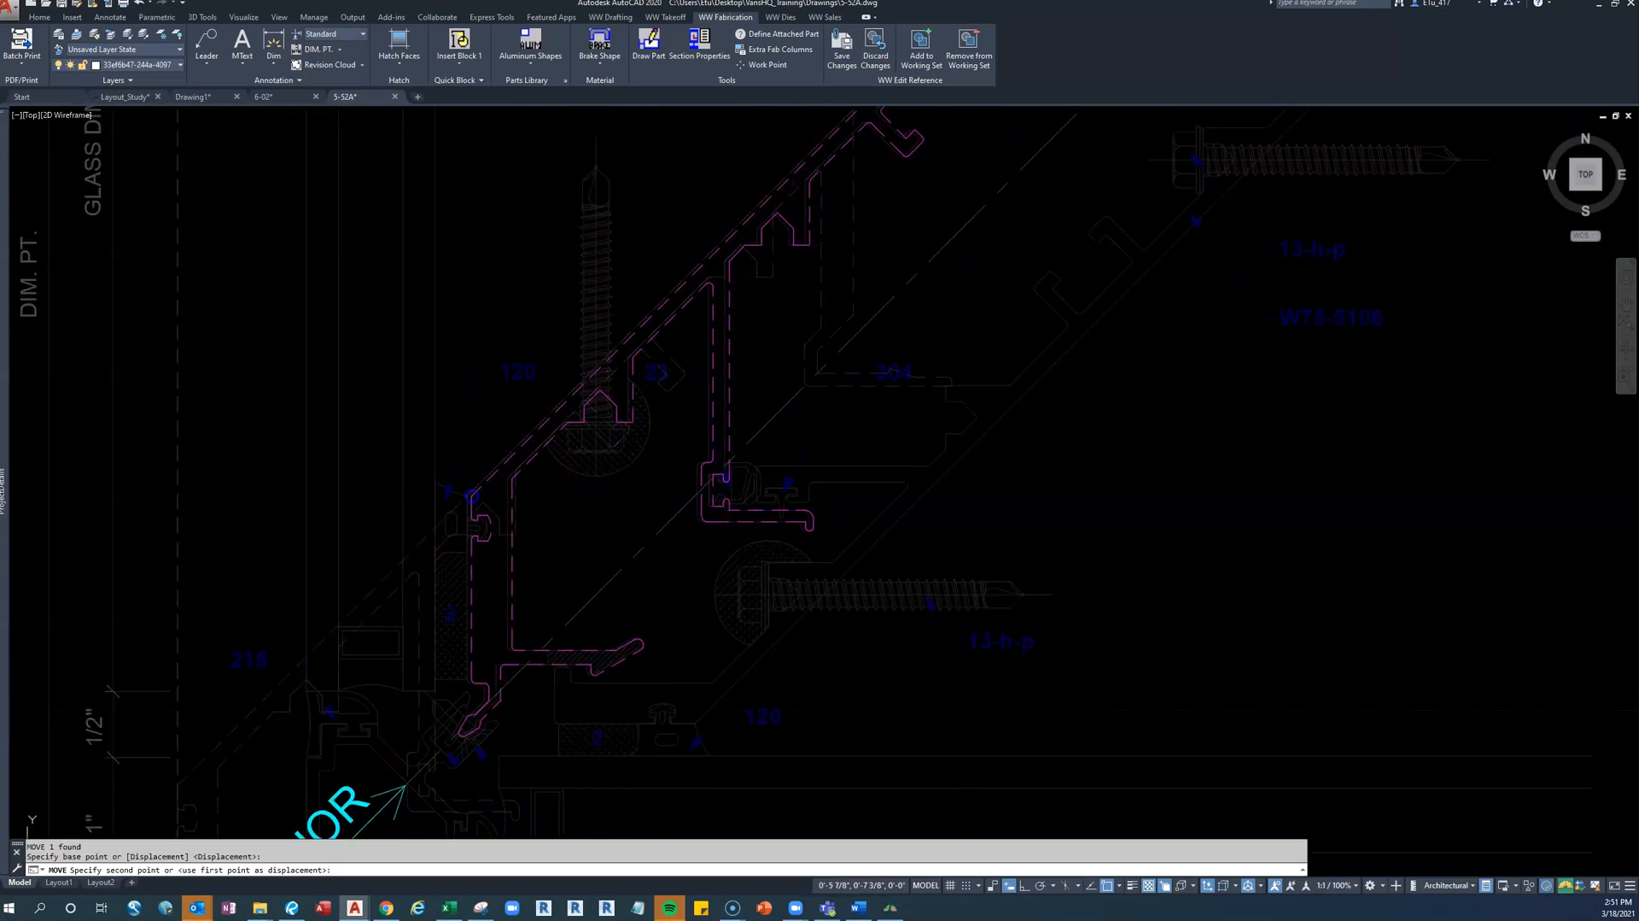
Rotate the face-of-system block 270 degrees about the tag line point with Ortho on, making its line vertical
{"action": "scroll", "coordinate": [510, 489], "scroll_direction": "down", "scroll_amount": 4}
{"action": "middle_click_drag", "start_coordinate": [514, 517], "coordinate": [570, 367]}
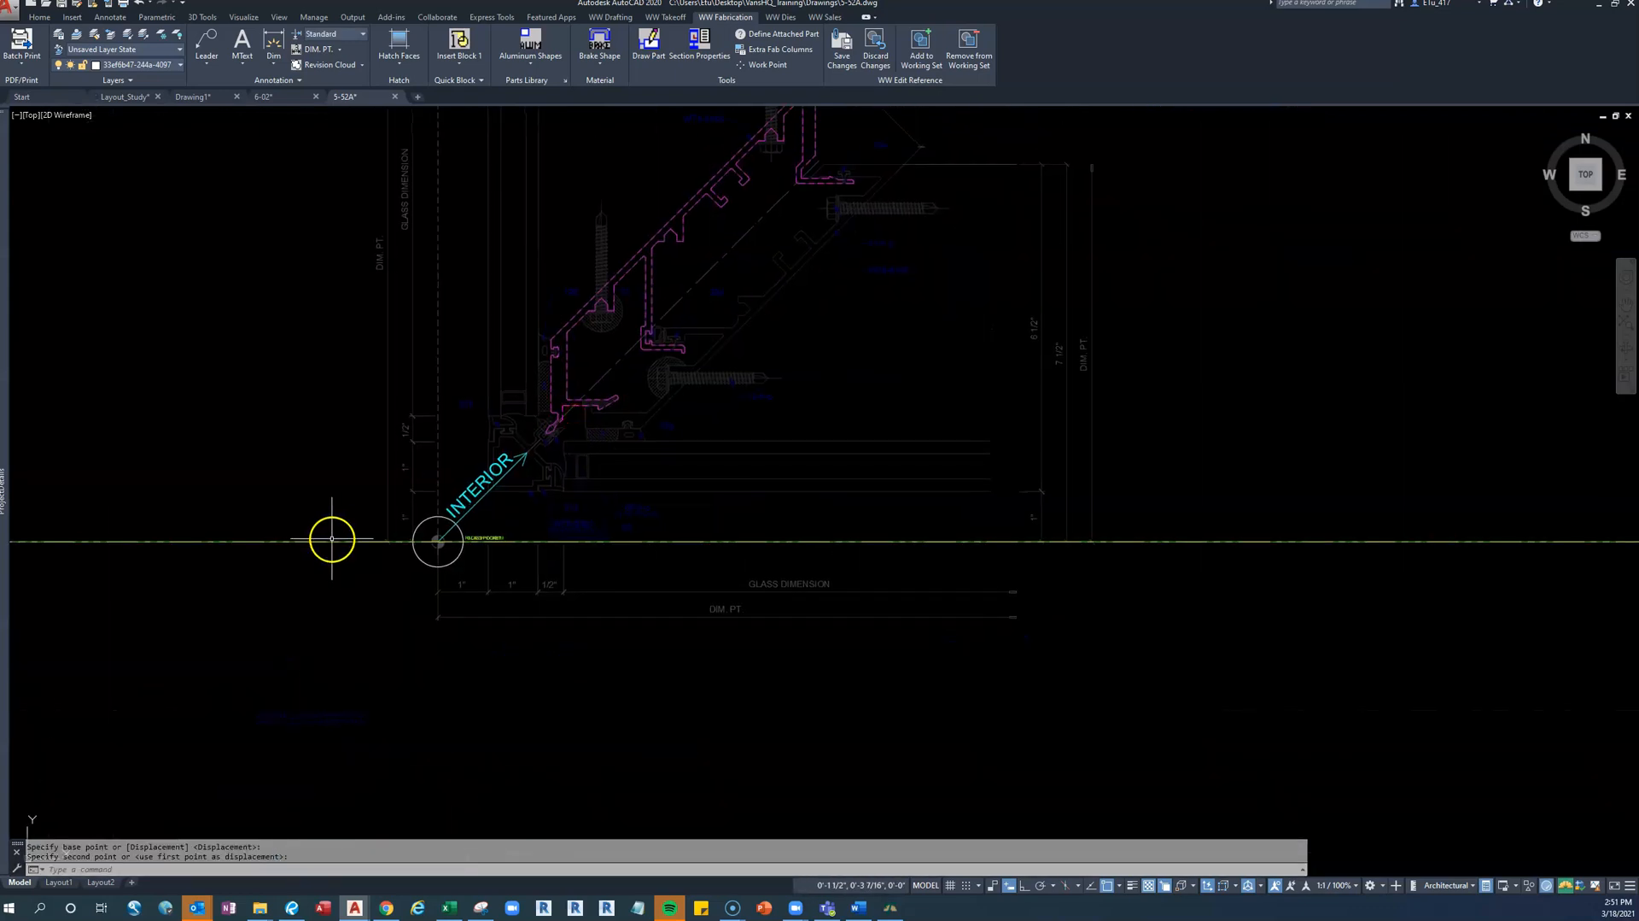
{"action": "scroll", "coordinate": [457, 536], "scroll_direction": "up", "scroll_amount": 6}
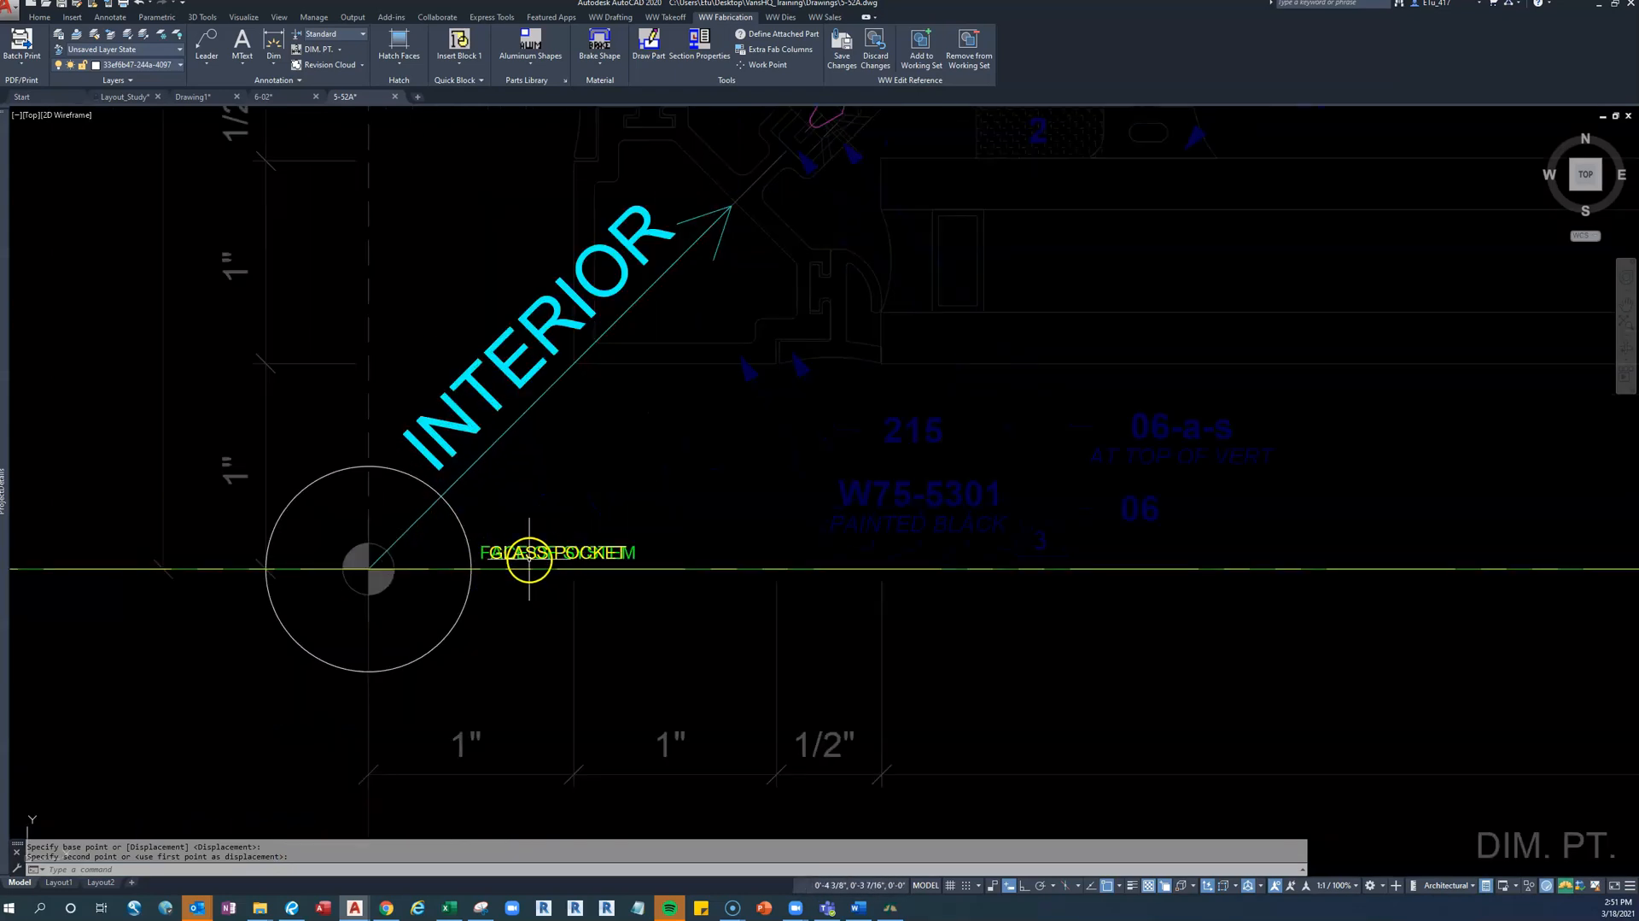
{"action": "scroll", "coordinate": [588, 561], "scroll_direction": "down", "scroll_amount": 2}
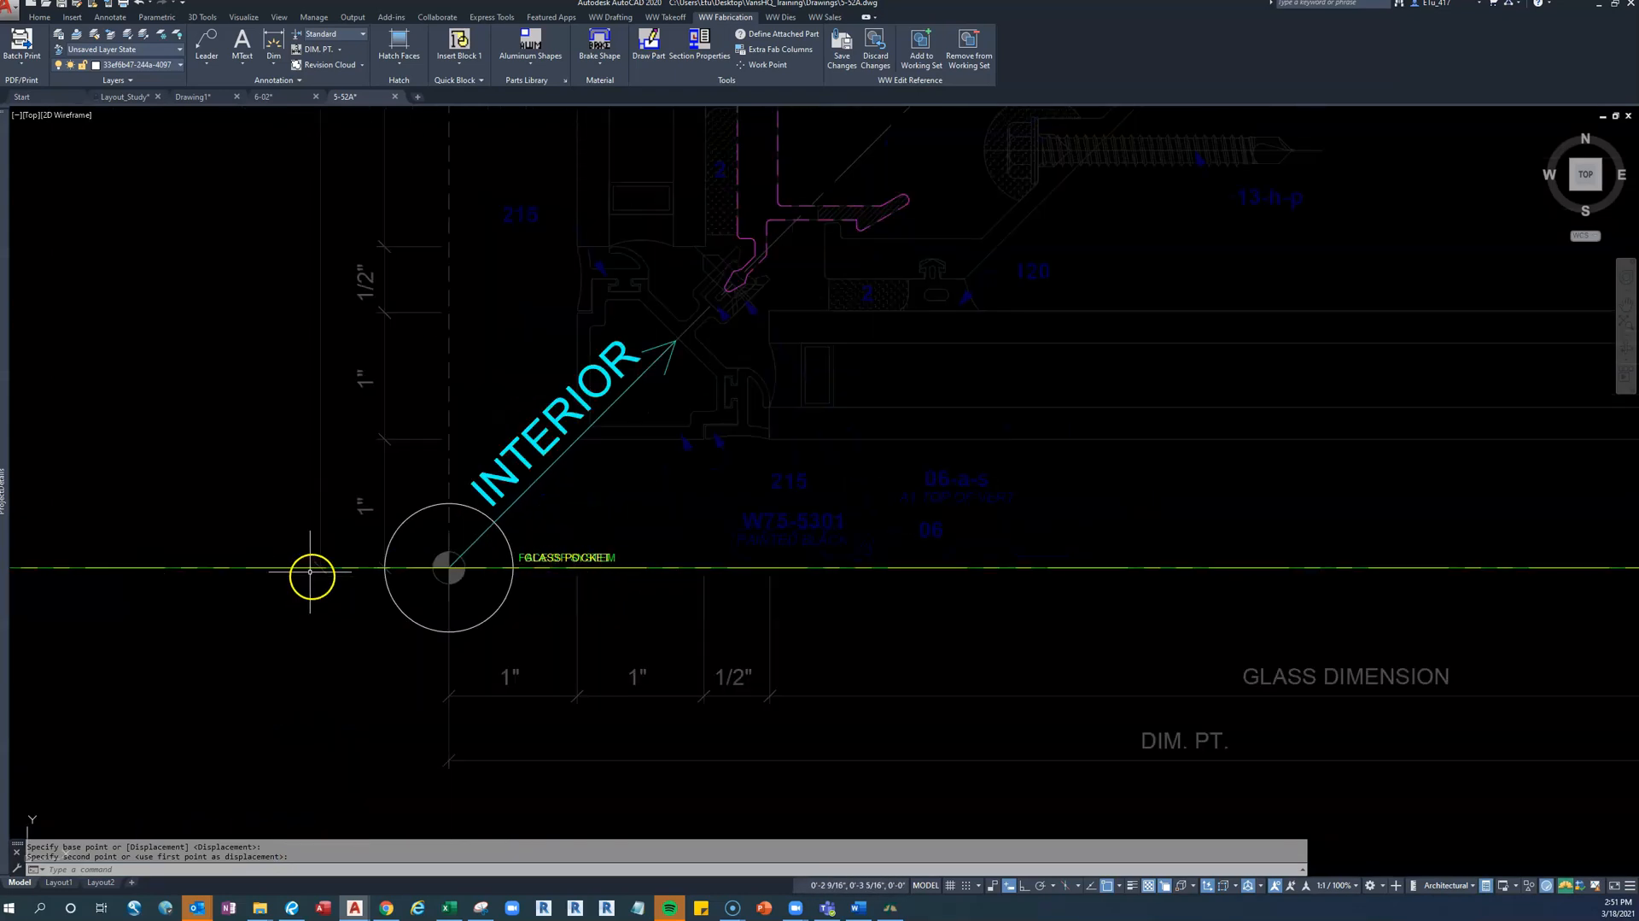
{"action": "scroll", "coordinate": [238, 566], "scroll_direction": "up", "scroll_amount": 2}
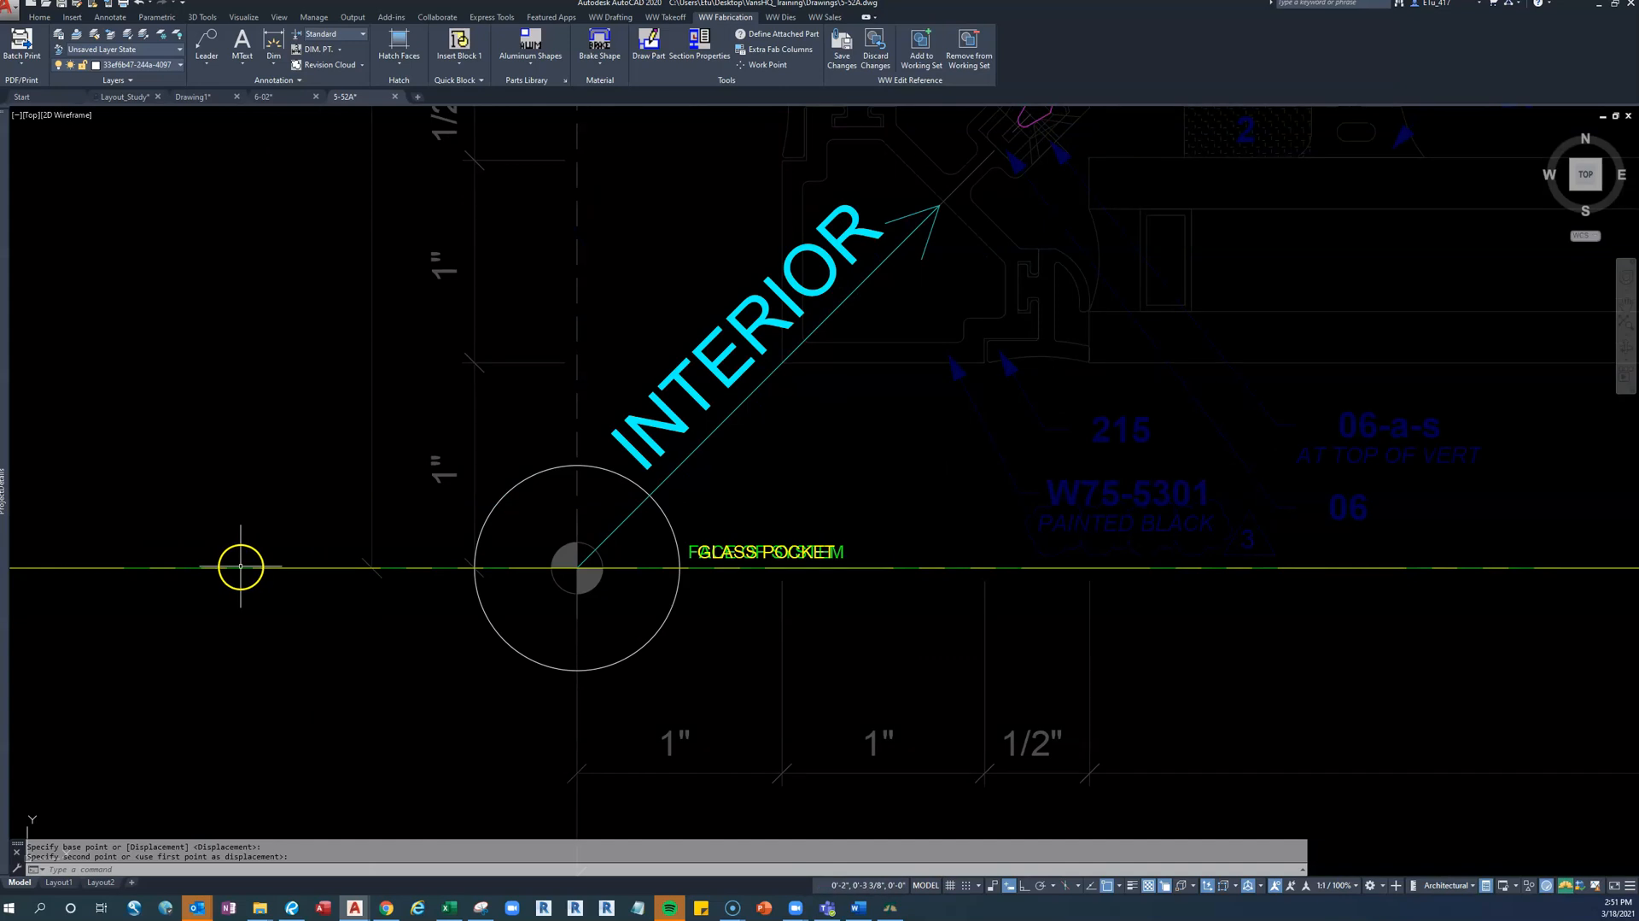
{"action": "left_click", "coordinate": [239, 569]}
{"action": "left_click", "coordinate": [229, 563]}
{"action": "left_click", "coordinate": [240, 591]}
{"action": "left_click", "coordinate": [200, 497]}
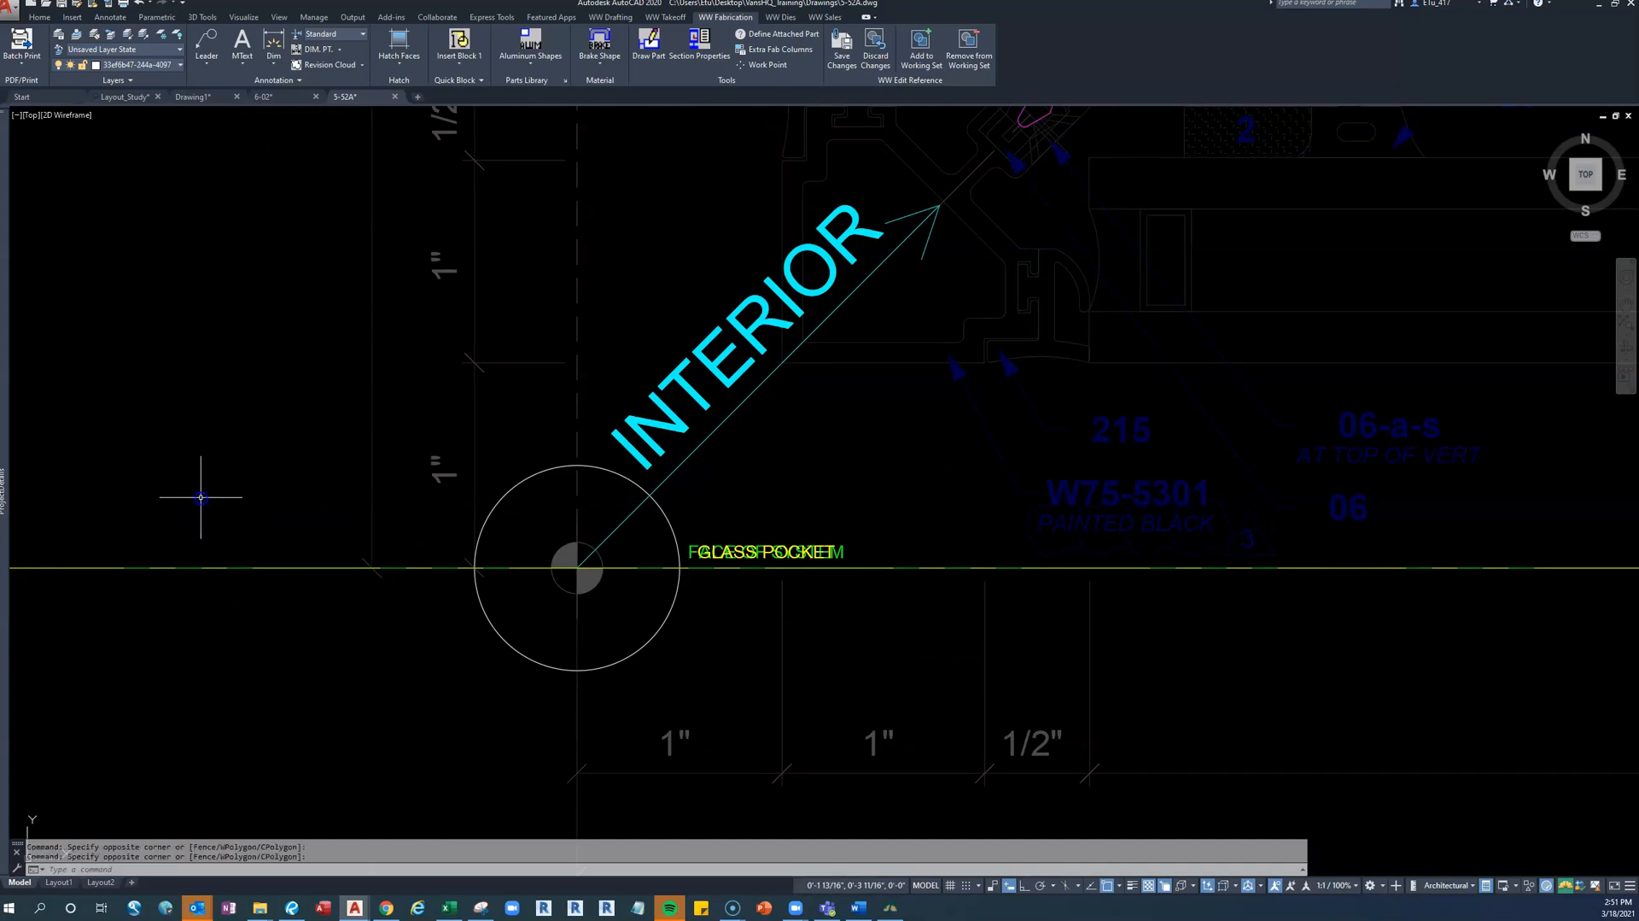
{"action": "left_click", "coordinate": [543, 568]}
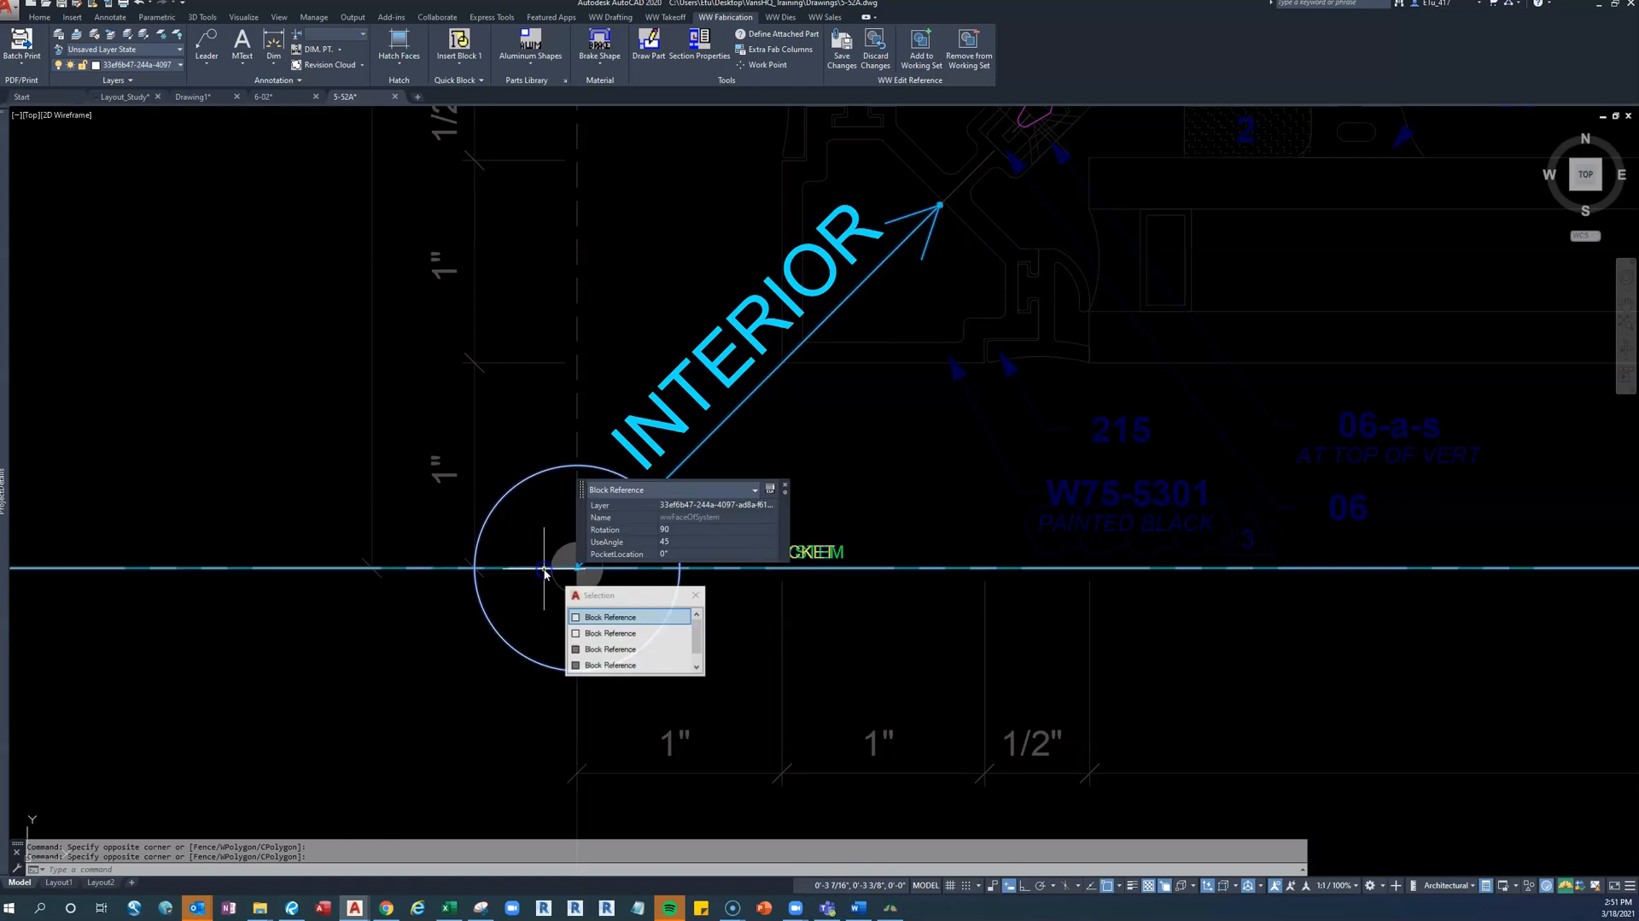
{"action": "left_click", "coordinate": [612, 617]}
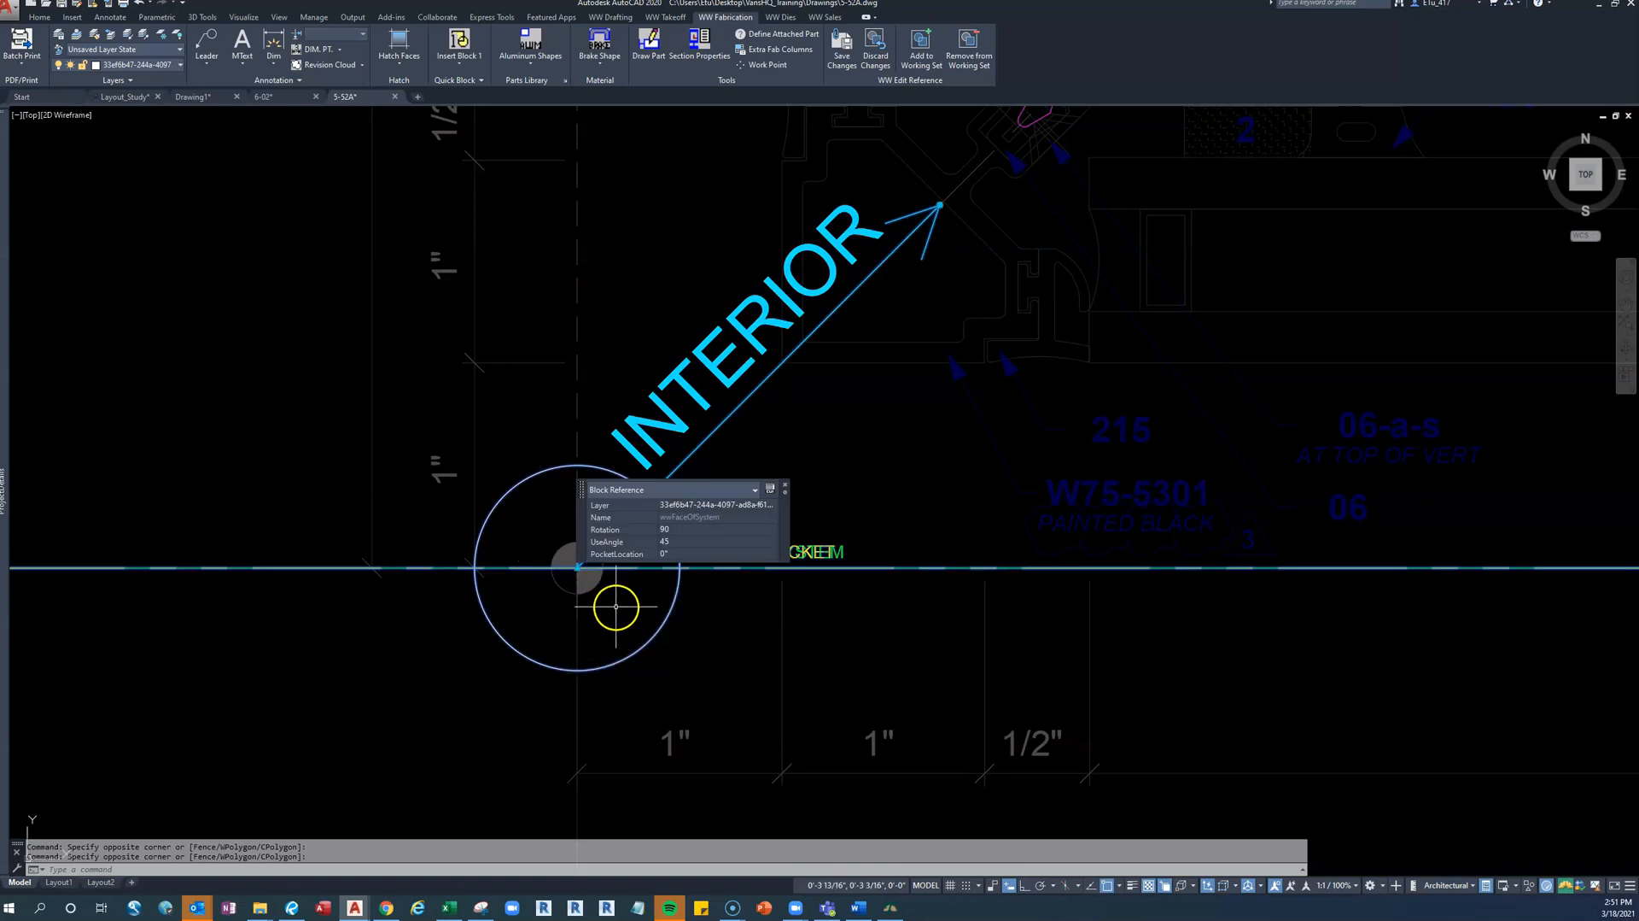
{"action": "key", "text": "Return"}
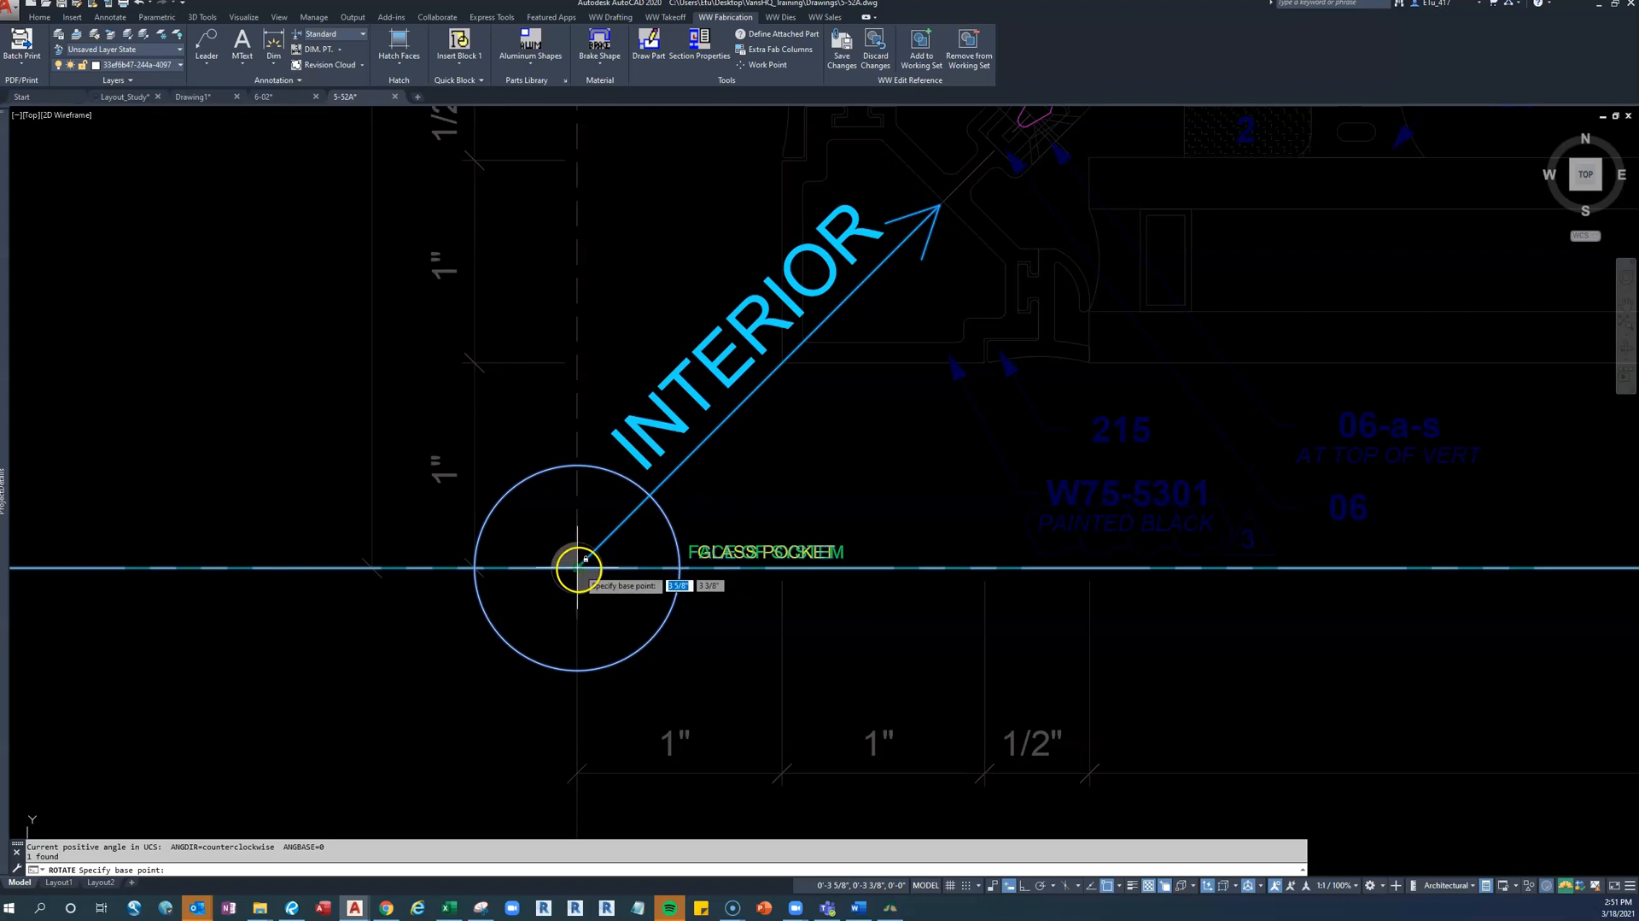
{"action": "left_click", "coordinate": [577, 568]}
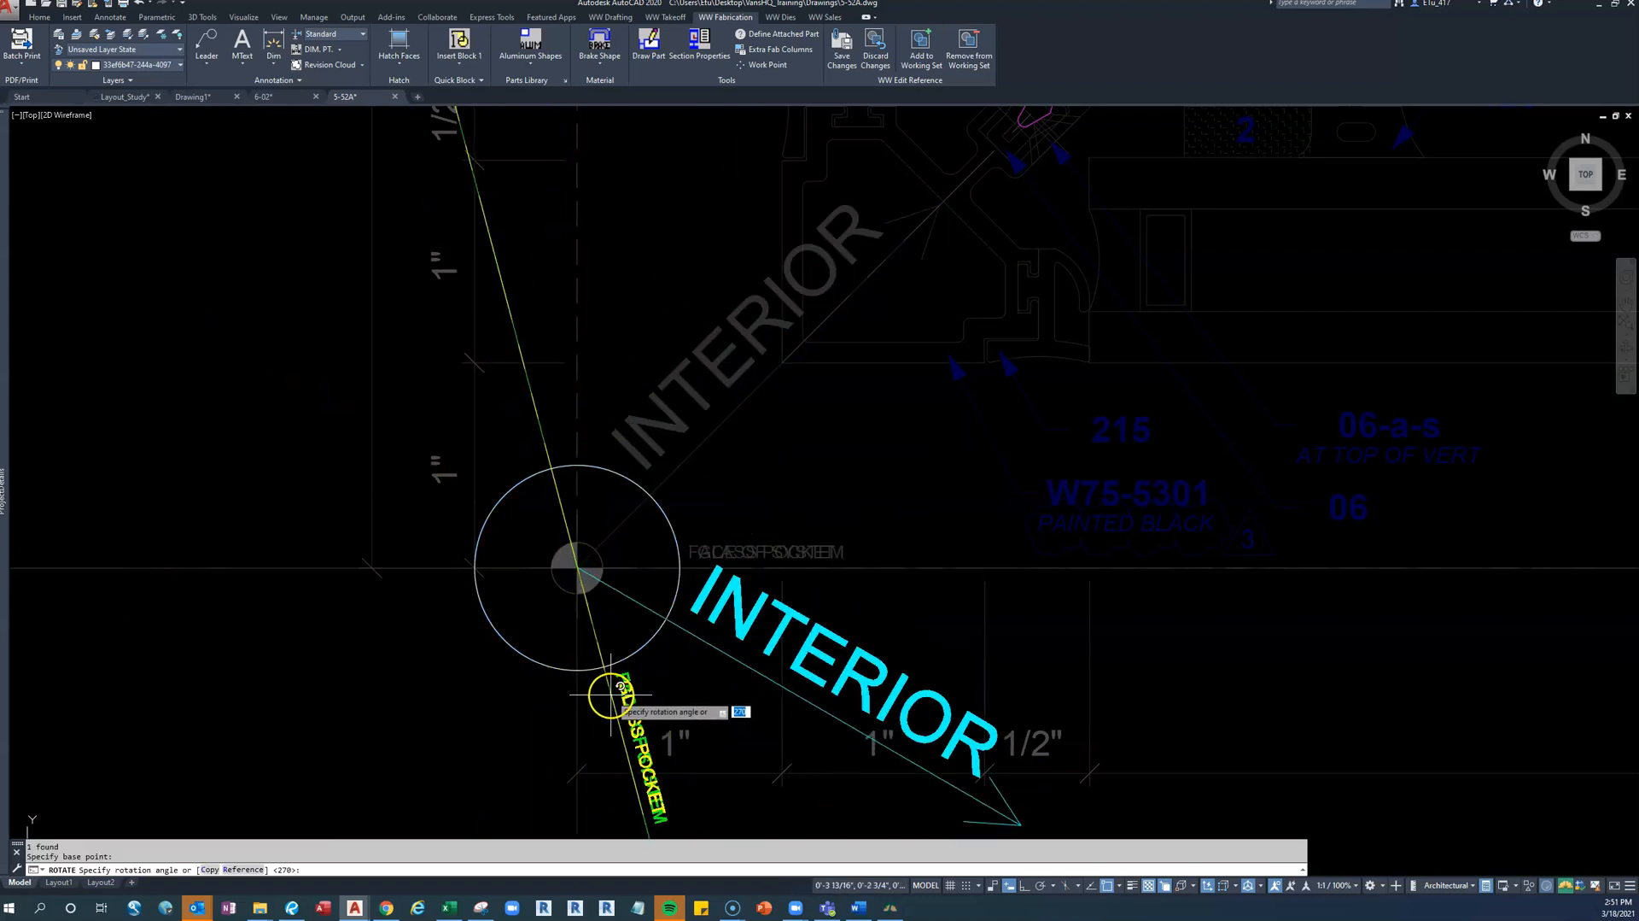
{"action": "scroll", "coordinate": [547, 694], "scroll_direction": "up", "scroll_amount": 4}
{"action": "scroll", "coordinate": [553, 717], "scroll_direction": "down", "scroll_amount": 4}
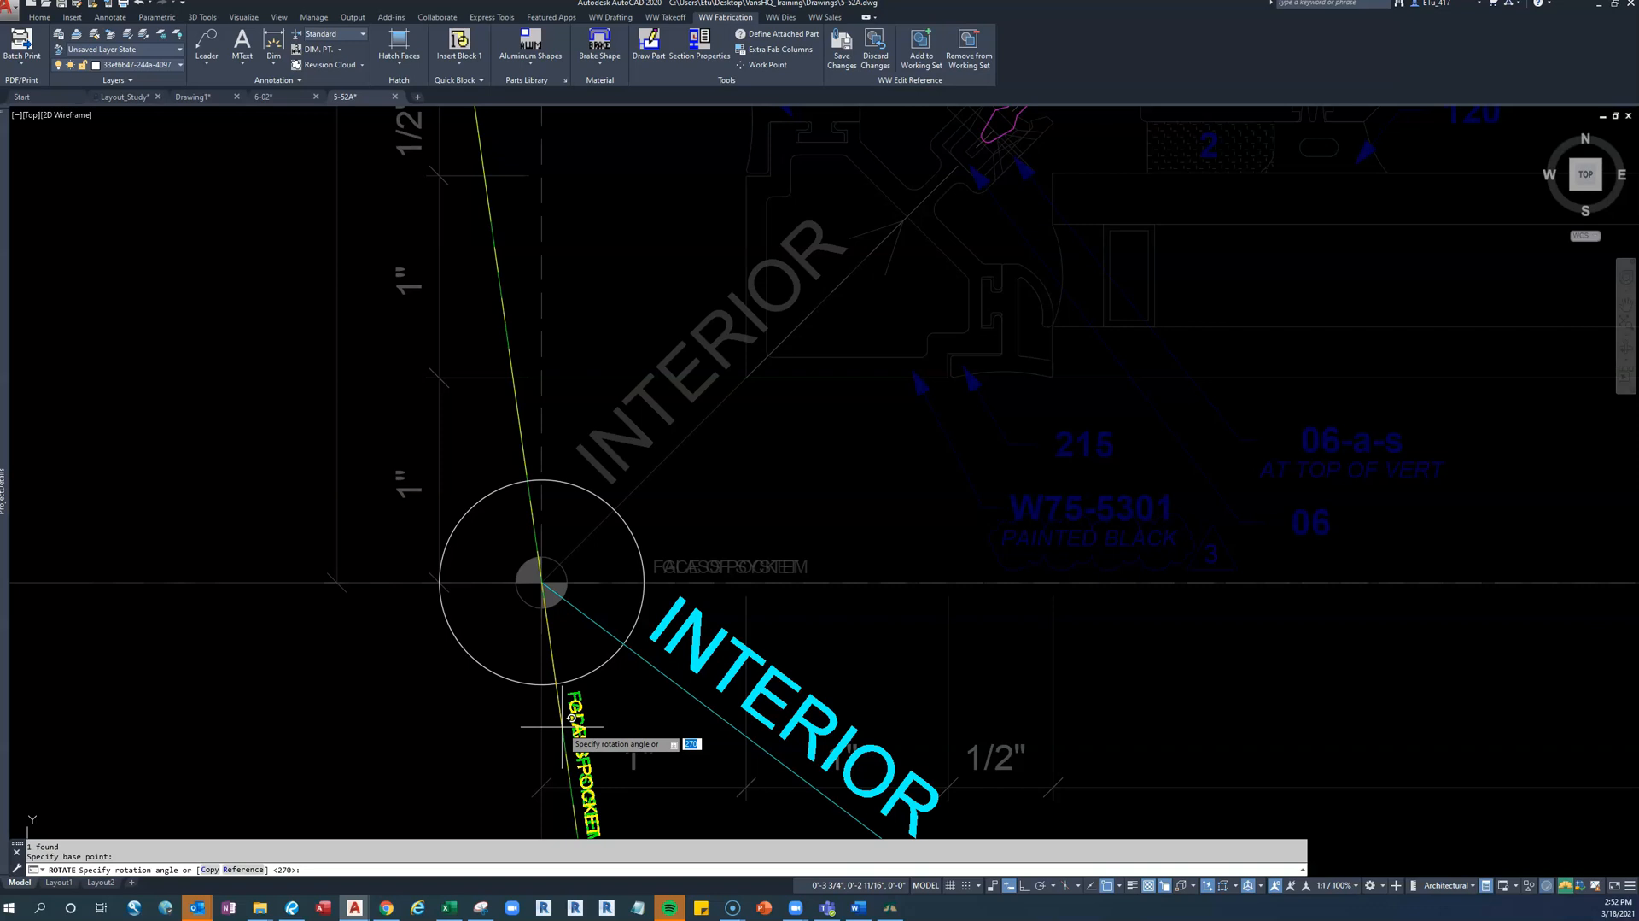
{"action": "key", "text": "F8"}
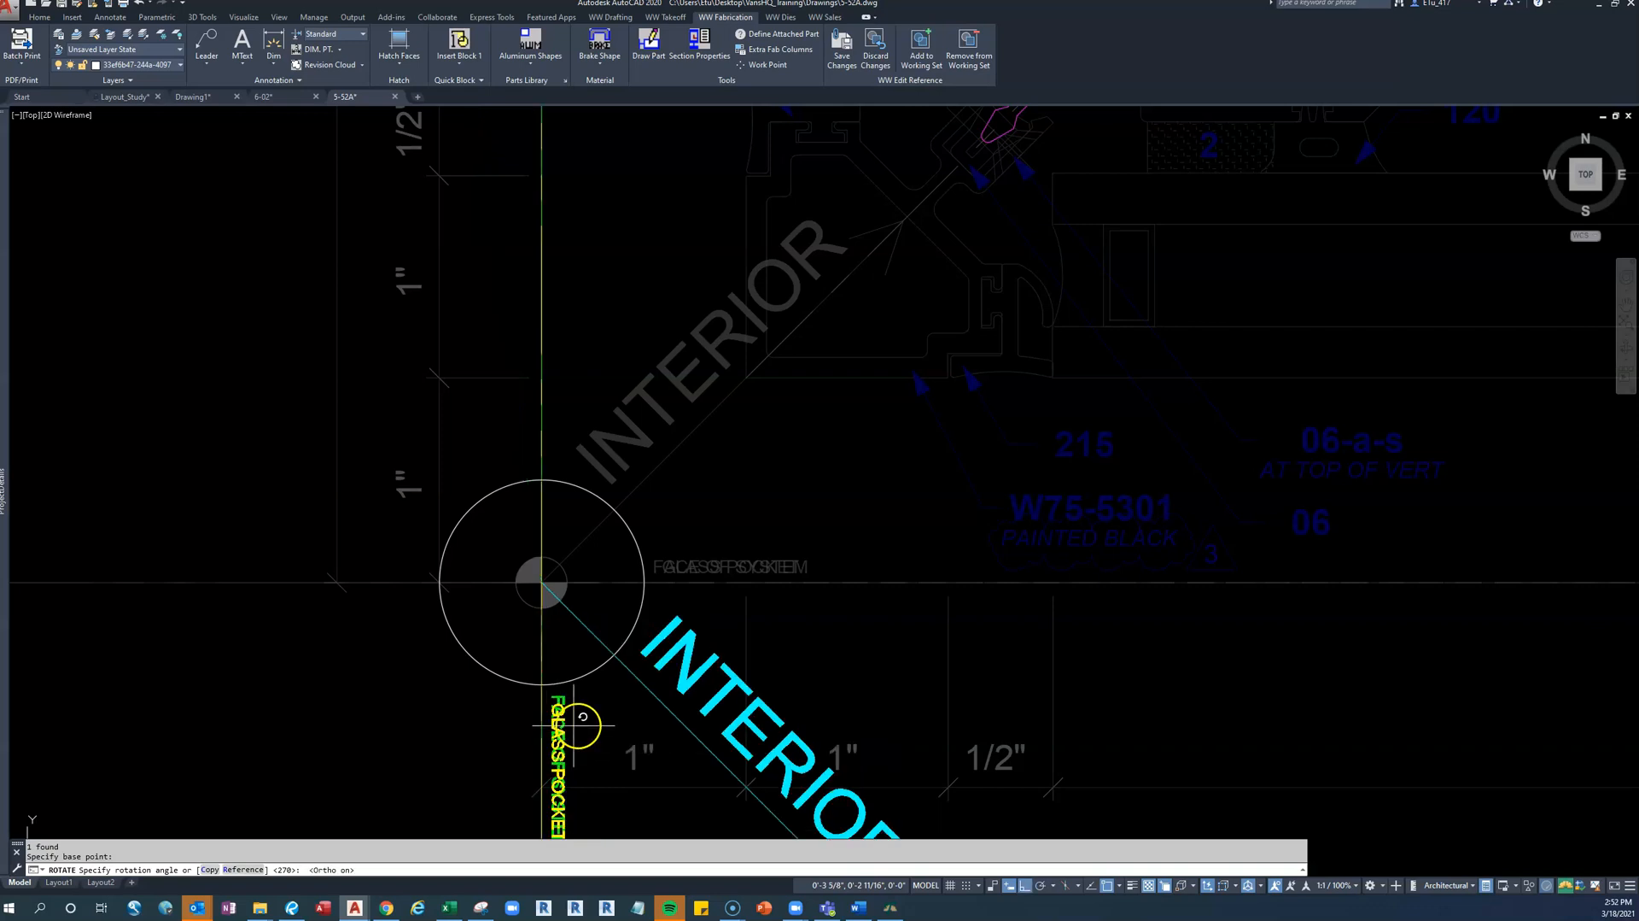
{"action": "left_click", "coordinate": [578, 725]}
{"action": "scroll", "coordinate": [589, 709], "scroll_direction": "down", "scroll_amount": 3}
{"action": "middle_click_drag", "start_coordinate": [623, 697], "coordinate": [547, 683]}
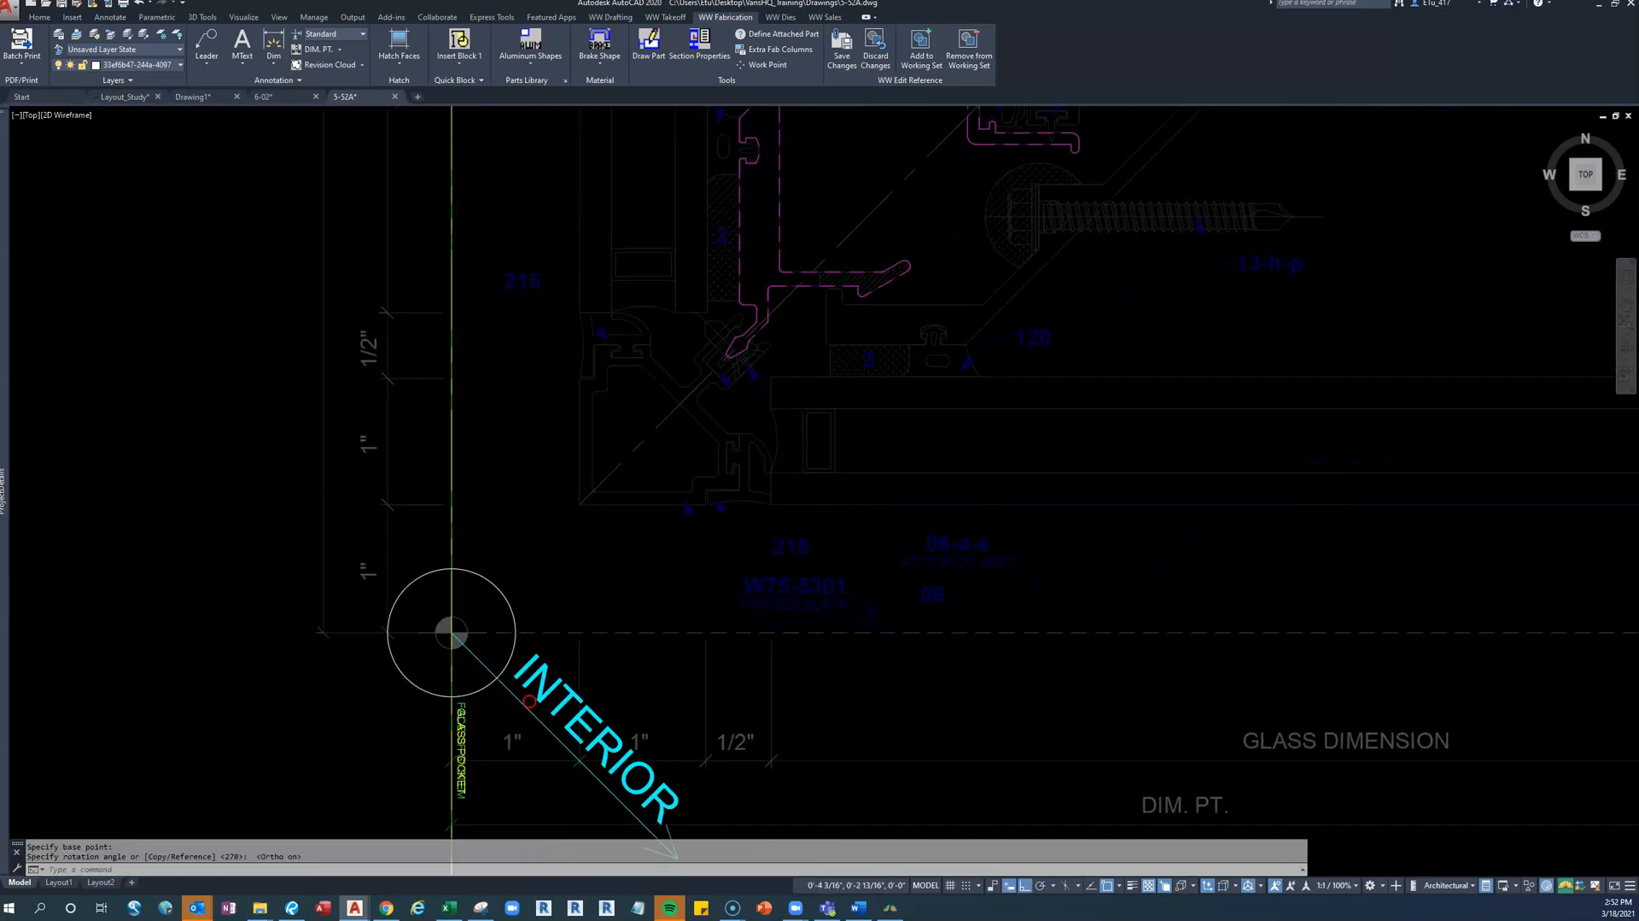
Rotate the block's INTERIOR arrow onto the corner's diagonal centerline with a Nearest snap, giving a UseAngle of 135
{"action": "scroll", "coordinate": [453, 470], "scroll_direction": "down", "scroll_amount": 4}
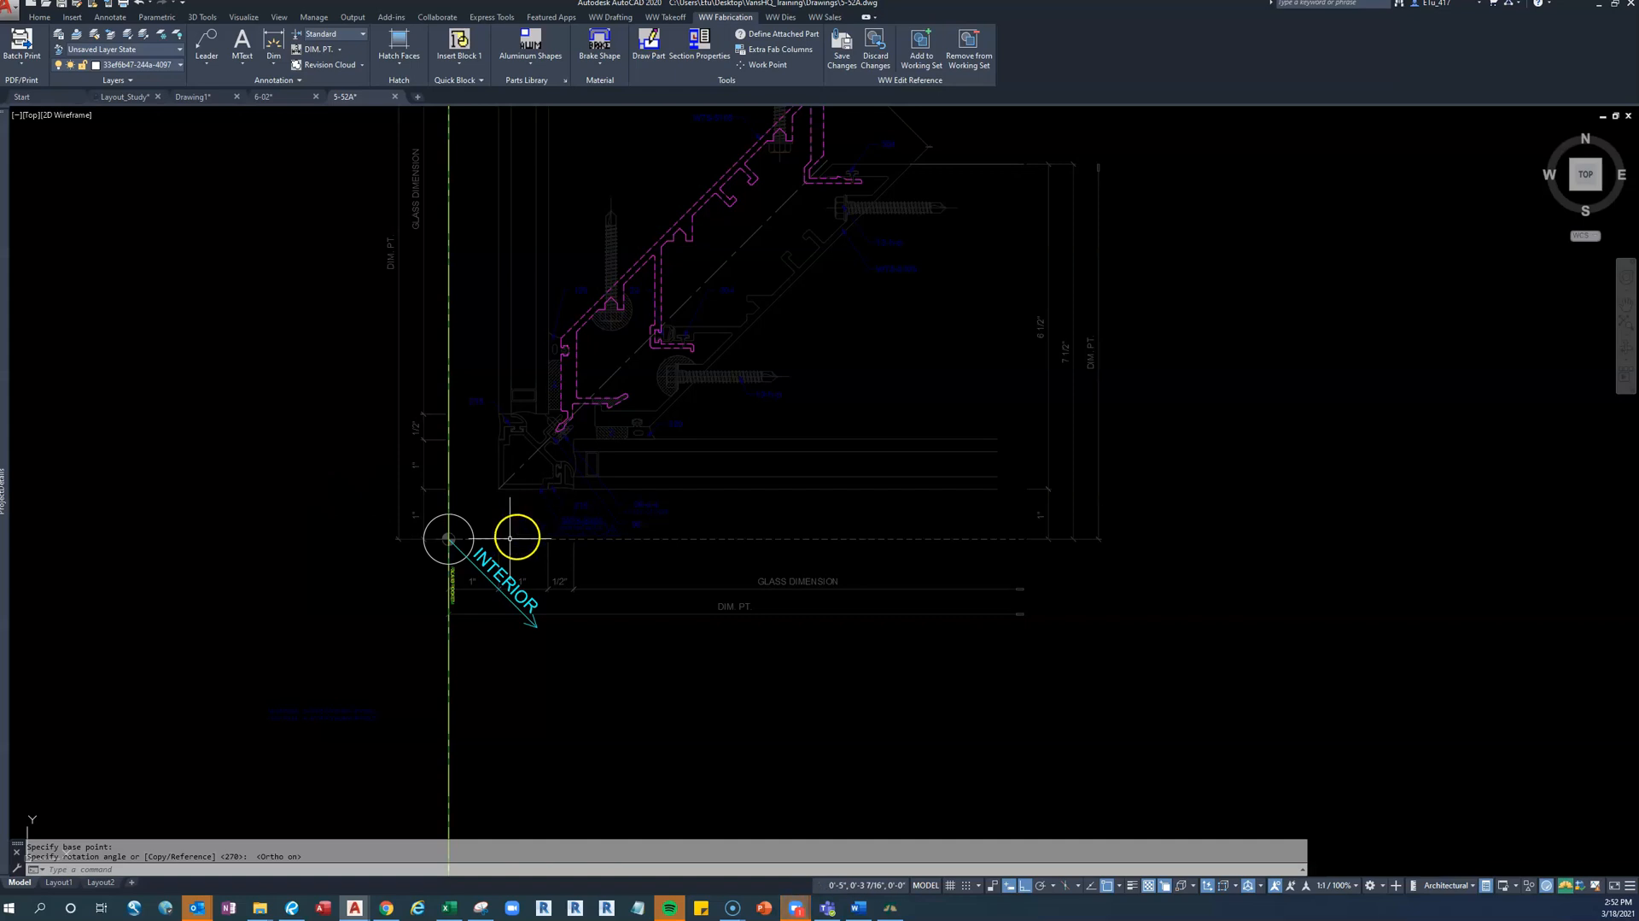
{"action": "left_click", "coordinate": [532, 608]}
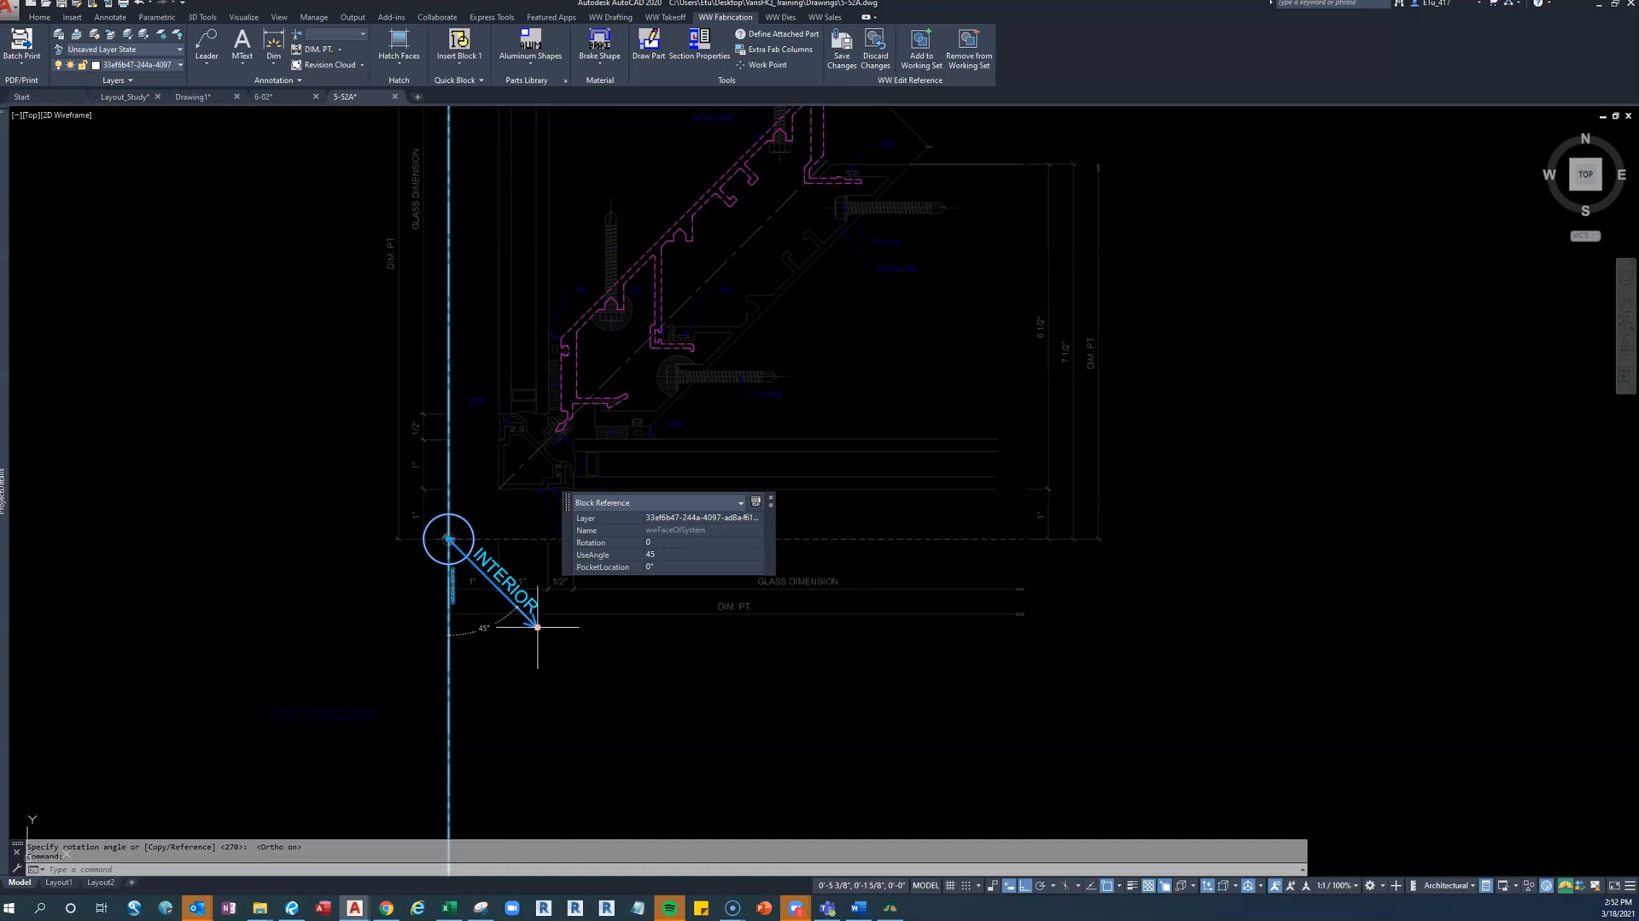
{"action": "left_click", "coordinate": [537, 627]}
{"action": "scroll", "coordinate": [535, 461], "scroll_direction": "up", "scroll_amount": 4}
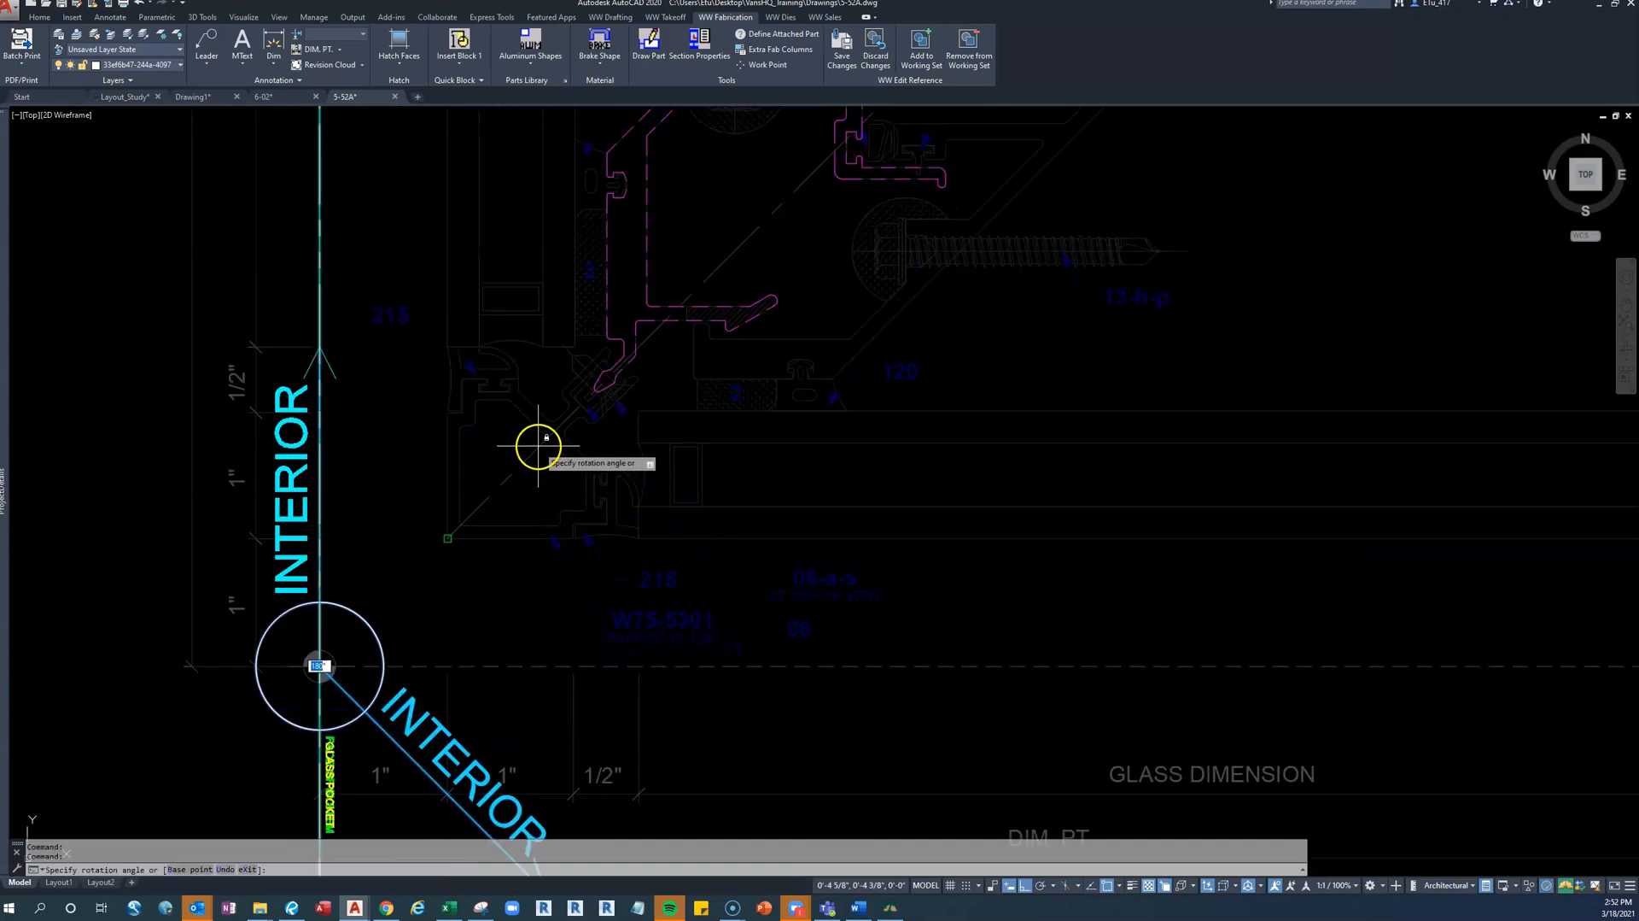
{"action": "right_click", "coordinate": [538, 444], "text": "shift"}
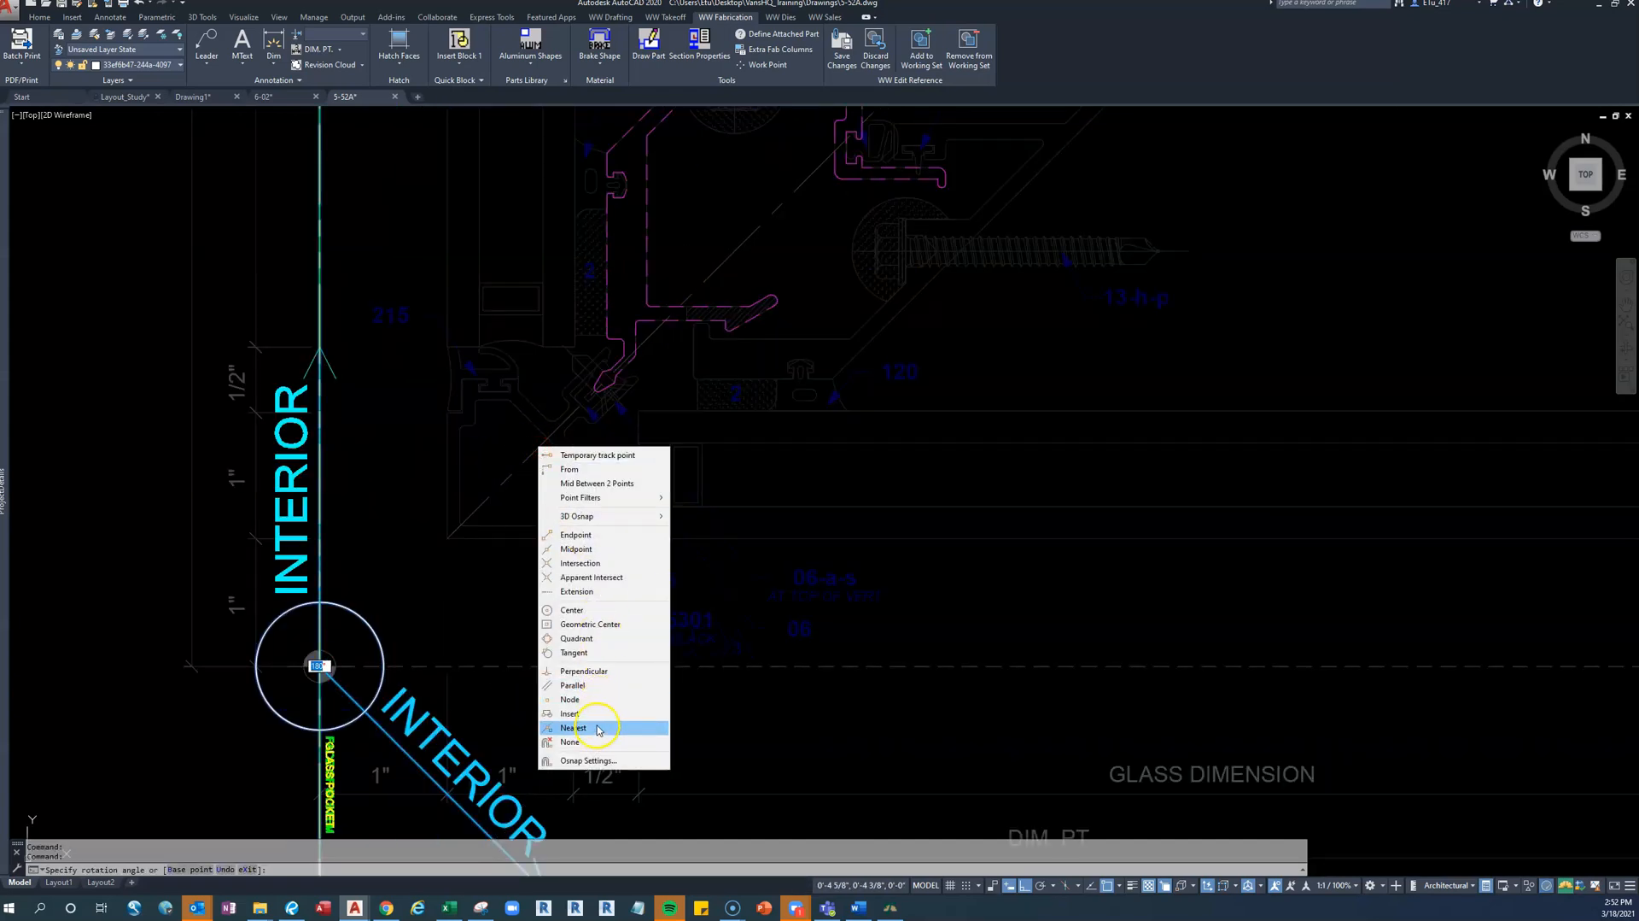
{"action": "left_click", "coordinate": [599, 729]}
{"action": "left_click", "coordinate": [530, 454]}
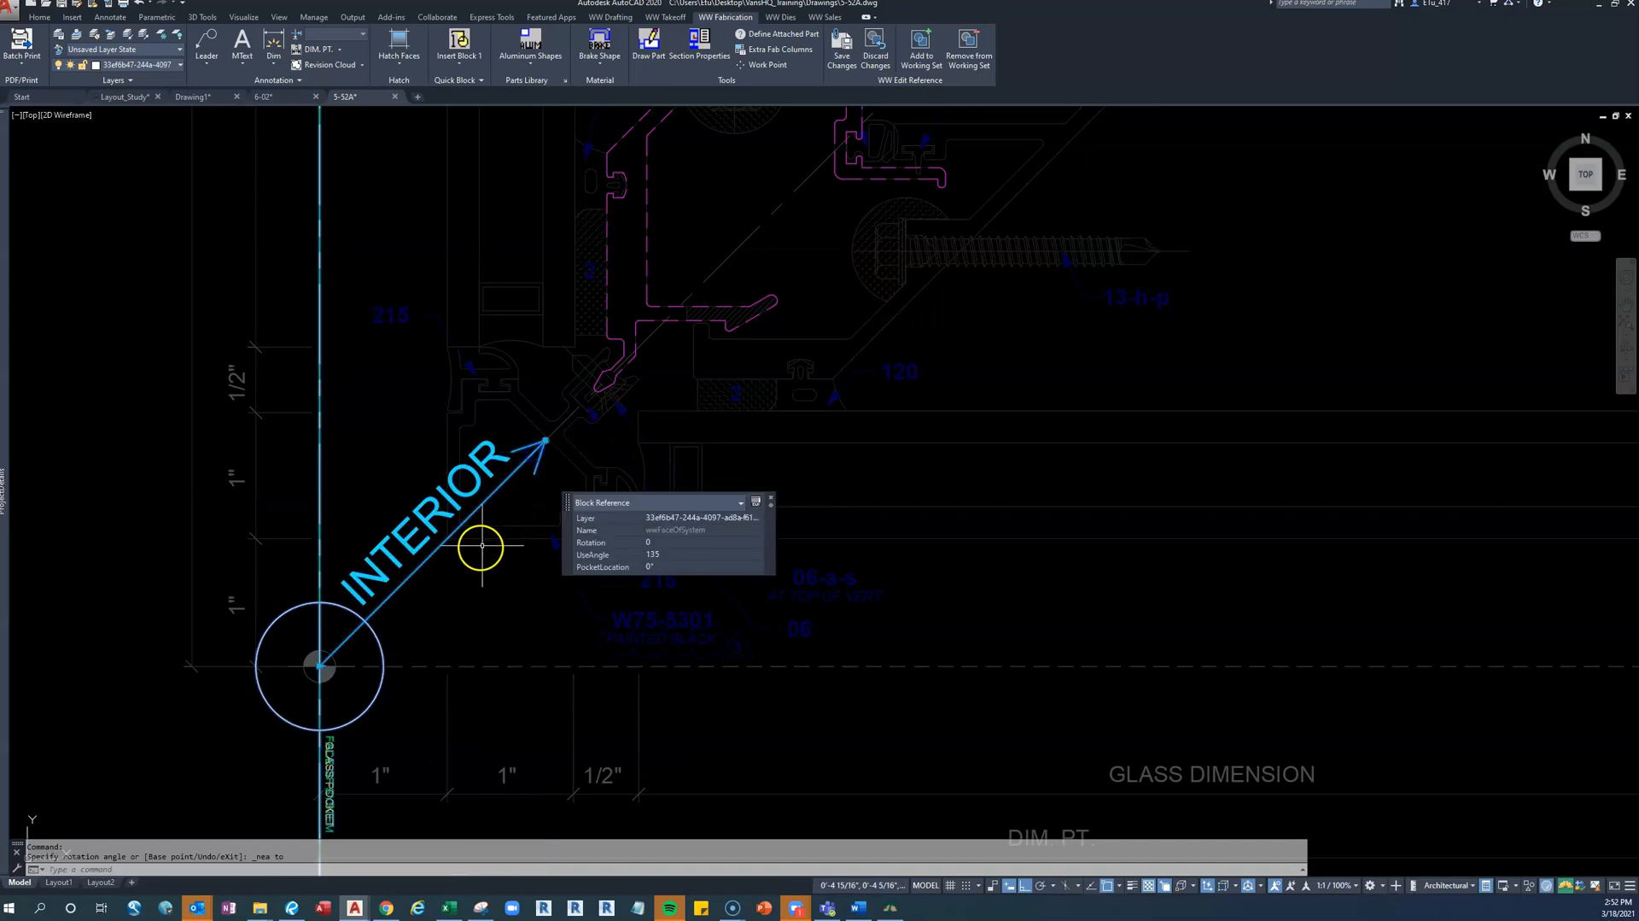
{"action": "key", "text": "Escape"}
{"action": "key", "text": "Escape"}
Move the glass pocket line onto the upper outer corner of the dashed W75-5105 profile, giving a PocketLocation of 2 1/4"
{"action": "scroll", "coordinate": [366, 720], "scroll_direction": "down", "scroll_amount": 3}
{"action": "scroll", "coordinate": [380, 575], "scroll_direction": "up", "scroll_amount": 5}
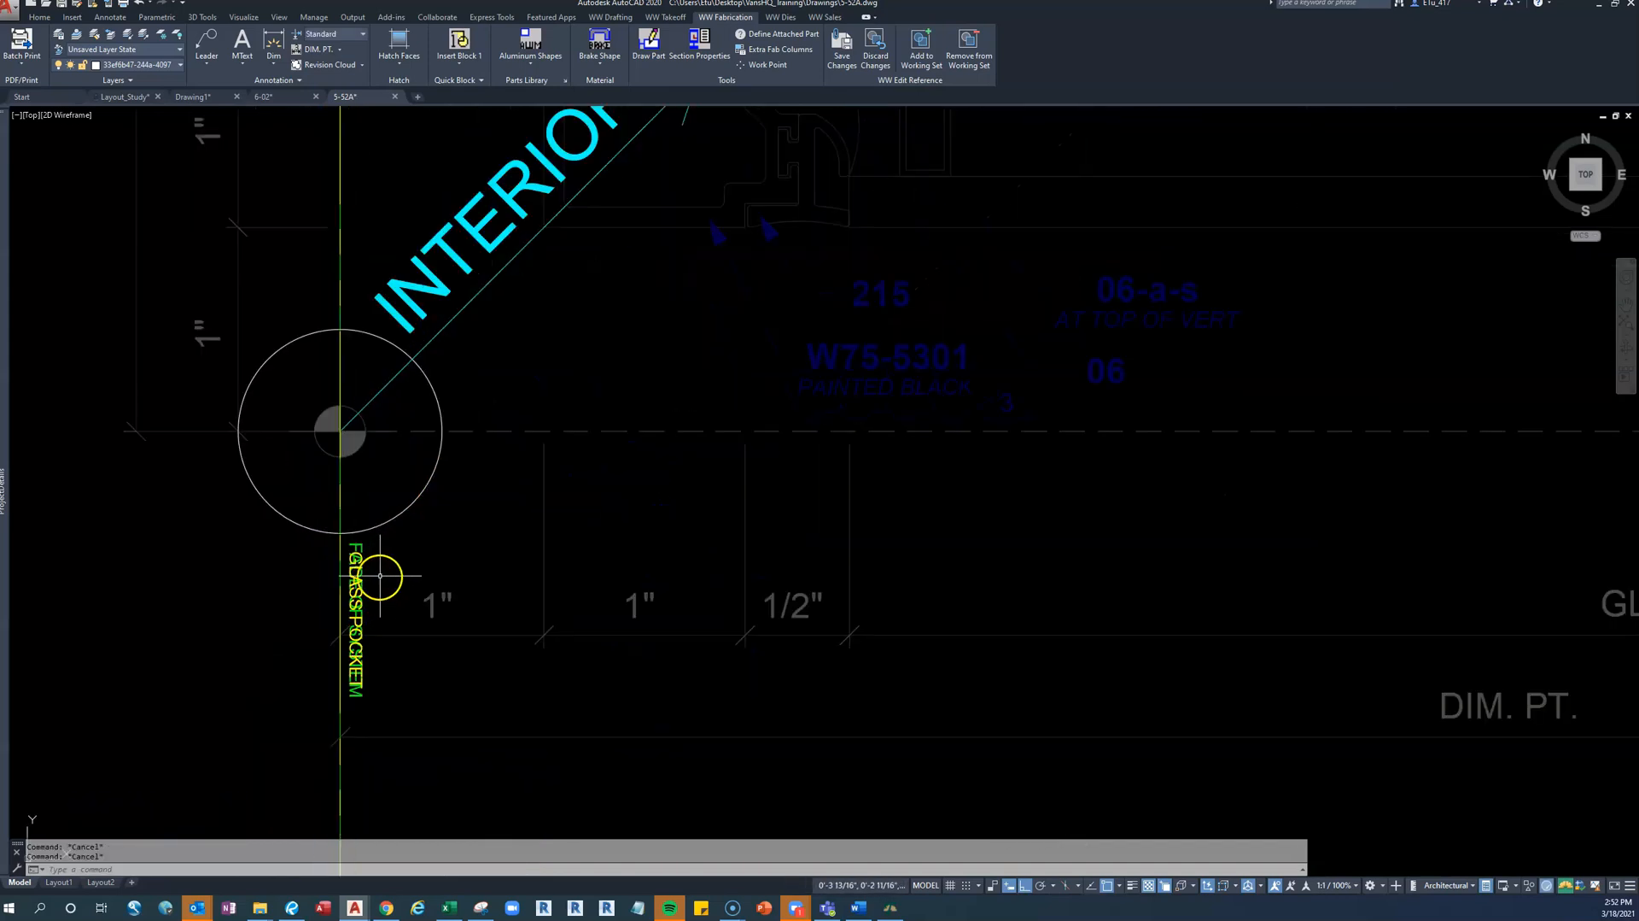
{"action": "left_click", "coordinate": [366, 534]}
{"action": "key", "text": "Escape"}
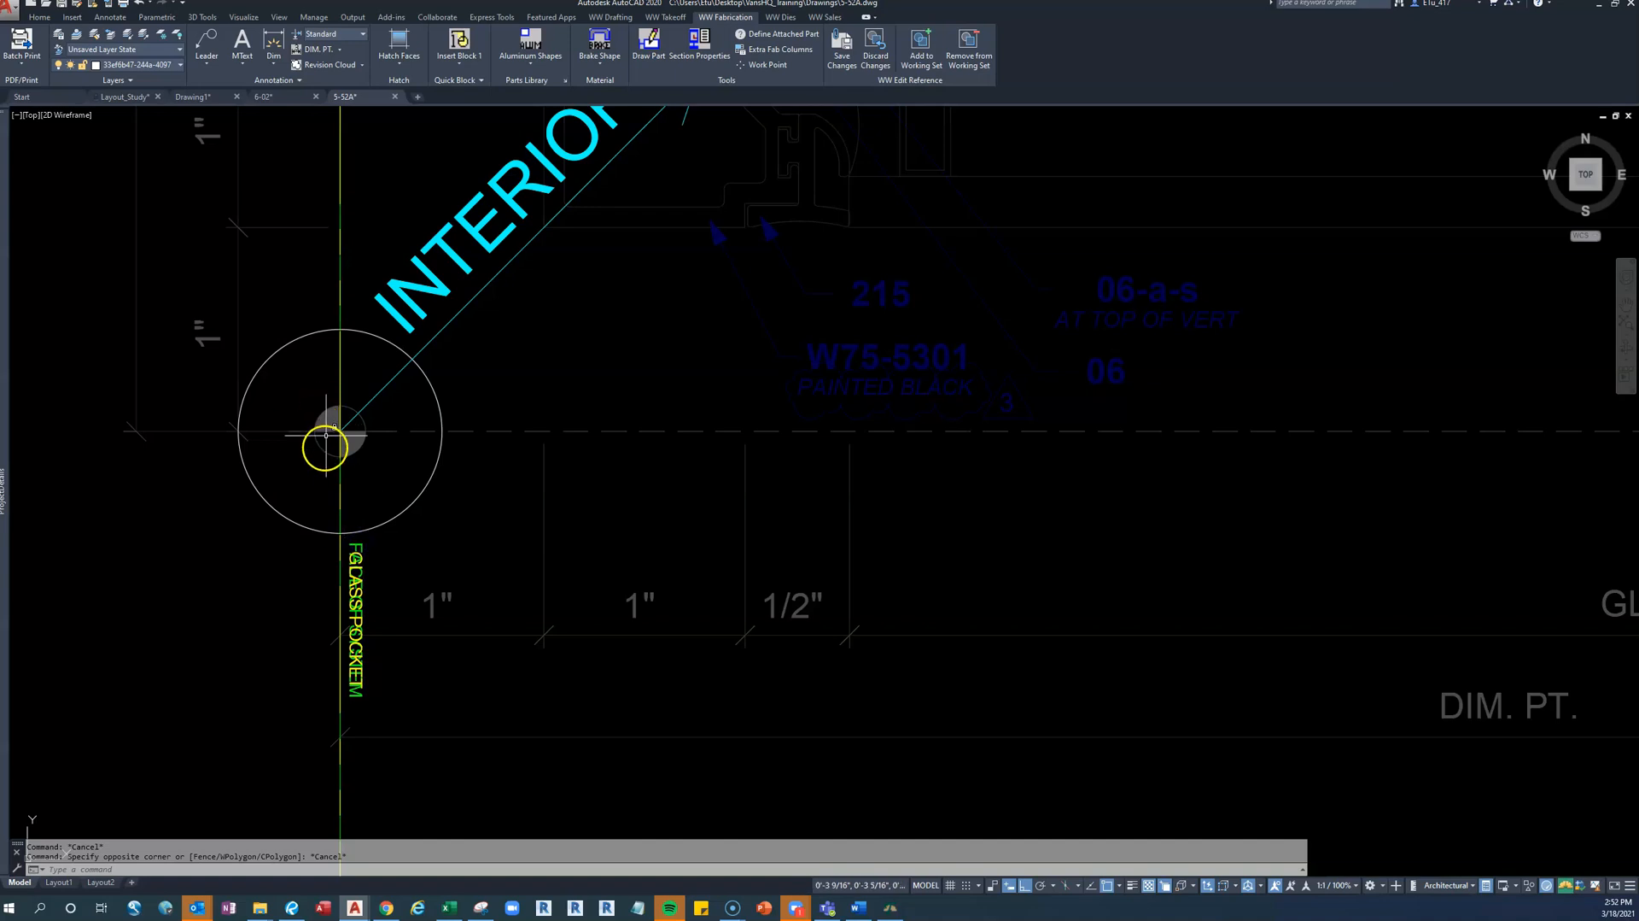
{"action": "scroll", "coordinate": [354, 551], "scroll_direction": "up", "scroll_amount": 4}
{"action": "left_click", "coordinate": [355, 567]}
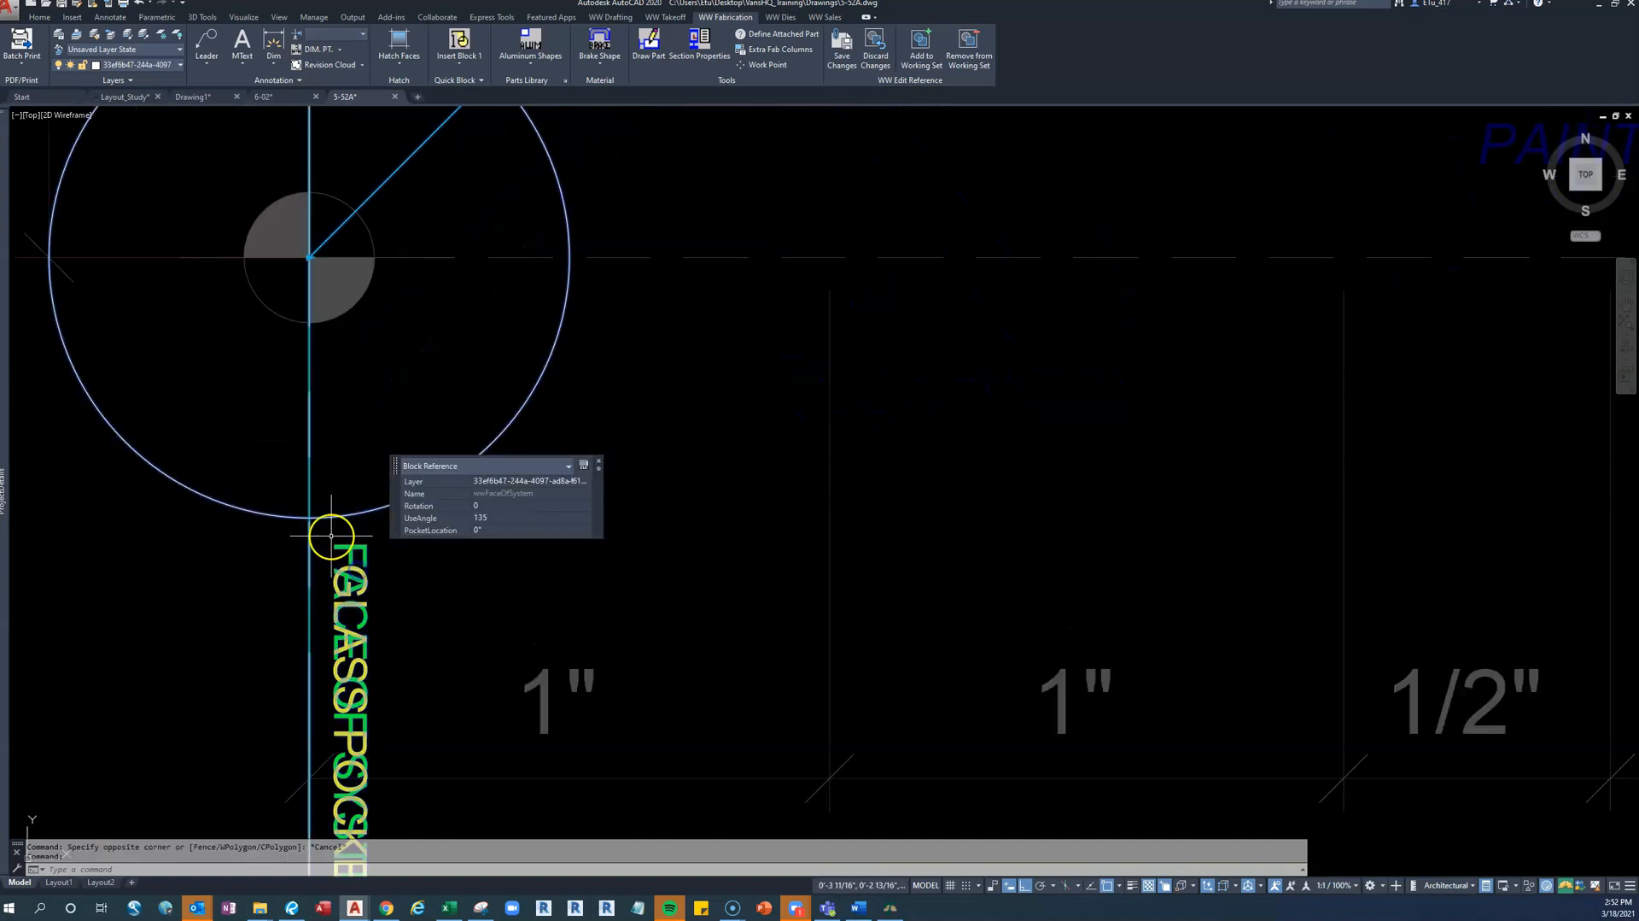
{"action": "scroll", "coordinate": [330, 478], "scroll_direction": "down", "scroll_amount": 5}
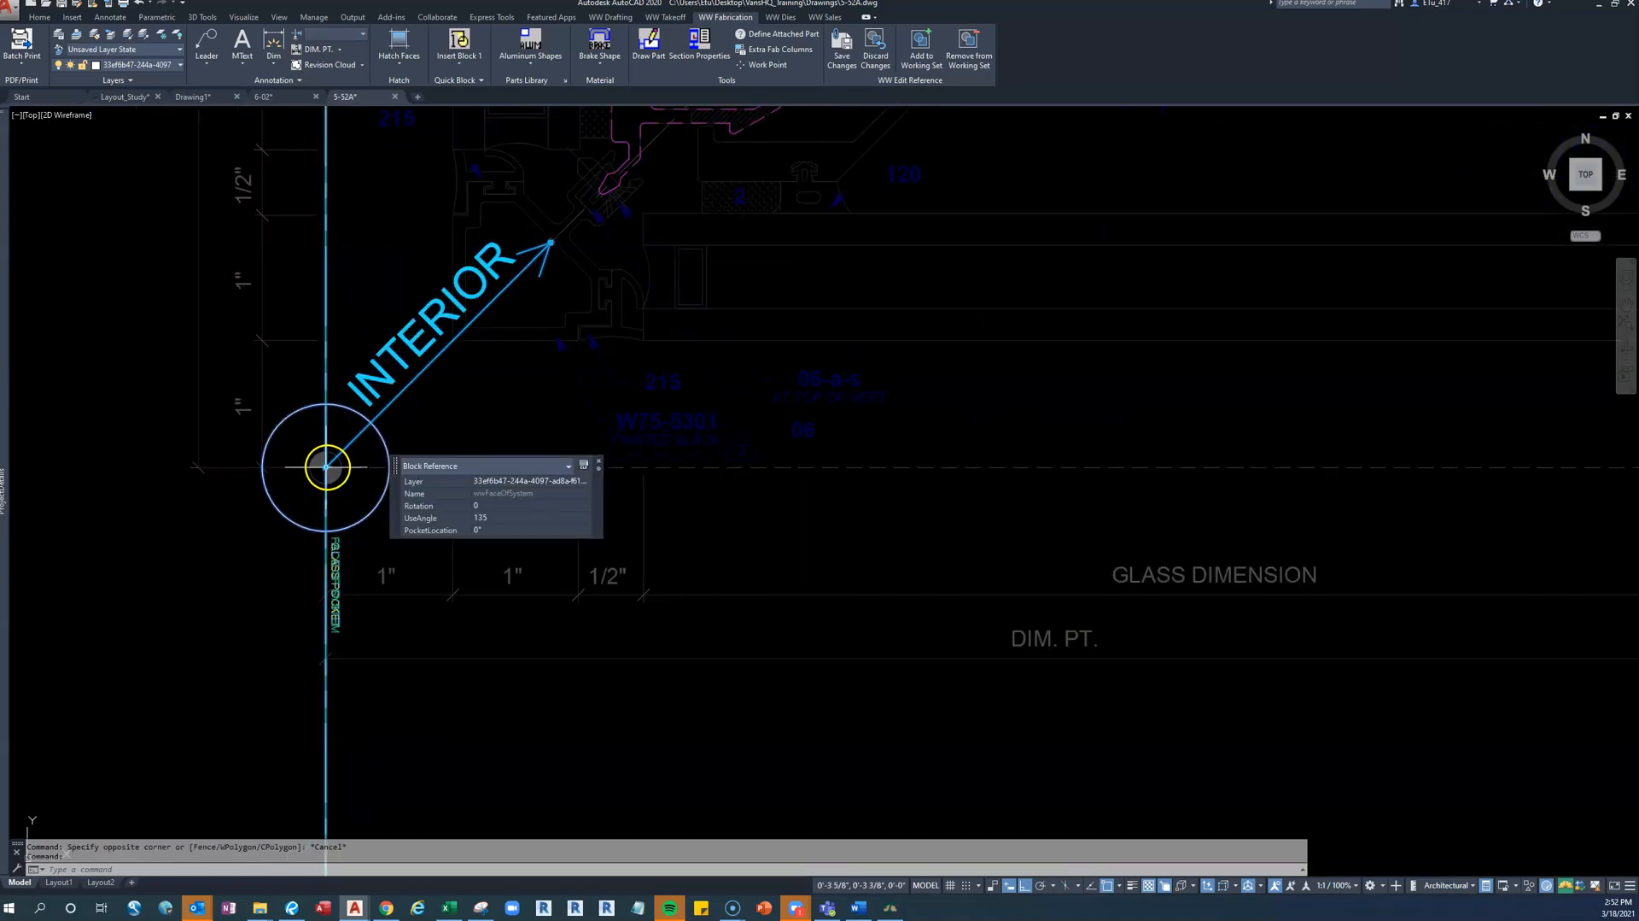
{"action": "left_click", "coordinate": [326, 467]}
{"action": "scroll", "coordinate": [478, 461], "scroll_direction": "down", "scroll_amount": 4}
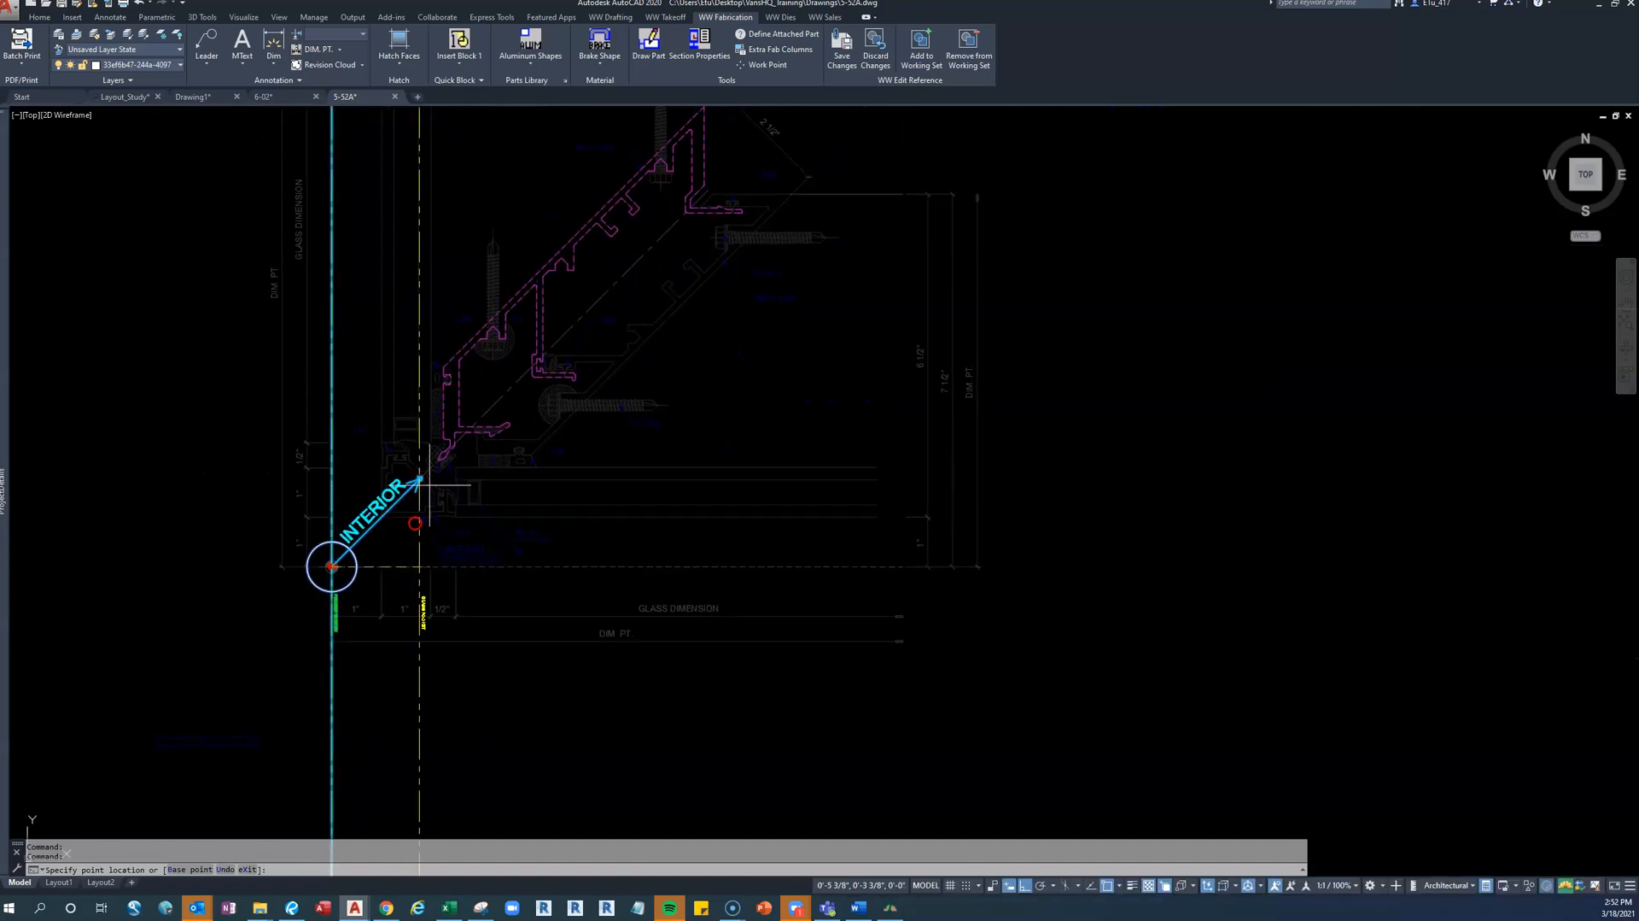
{"action": "scroll", "coordinate": [434, 418], "scroll_direction": "up", "scroll_amount": 5}
{"action": "left_click", "coordinate": [455, 293]}
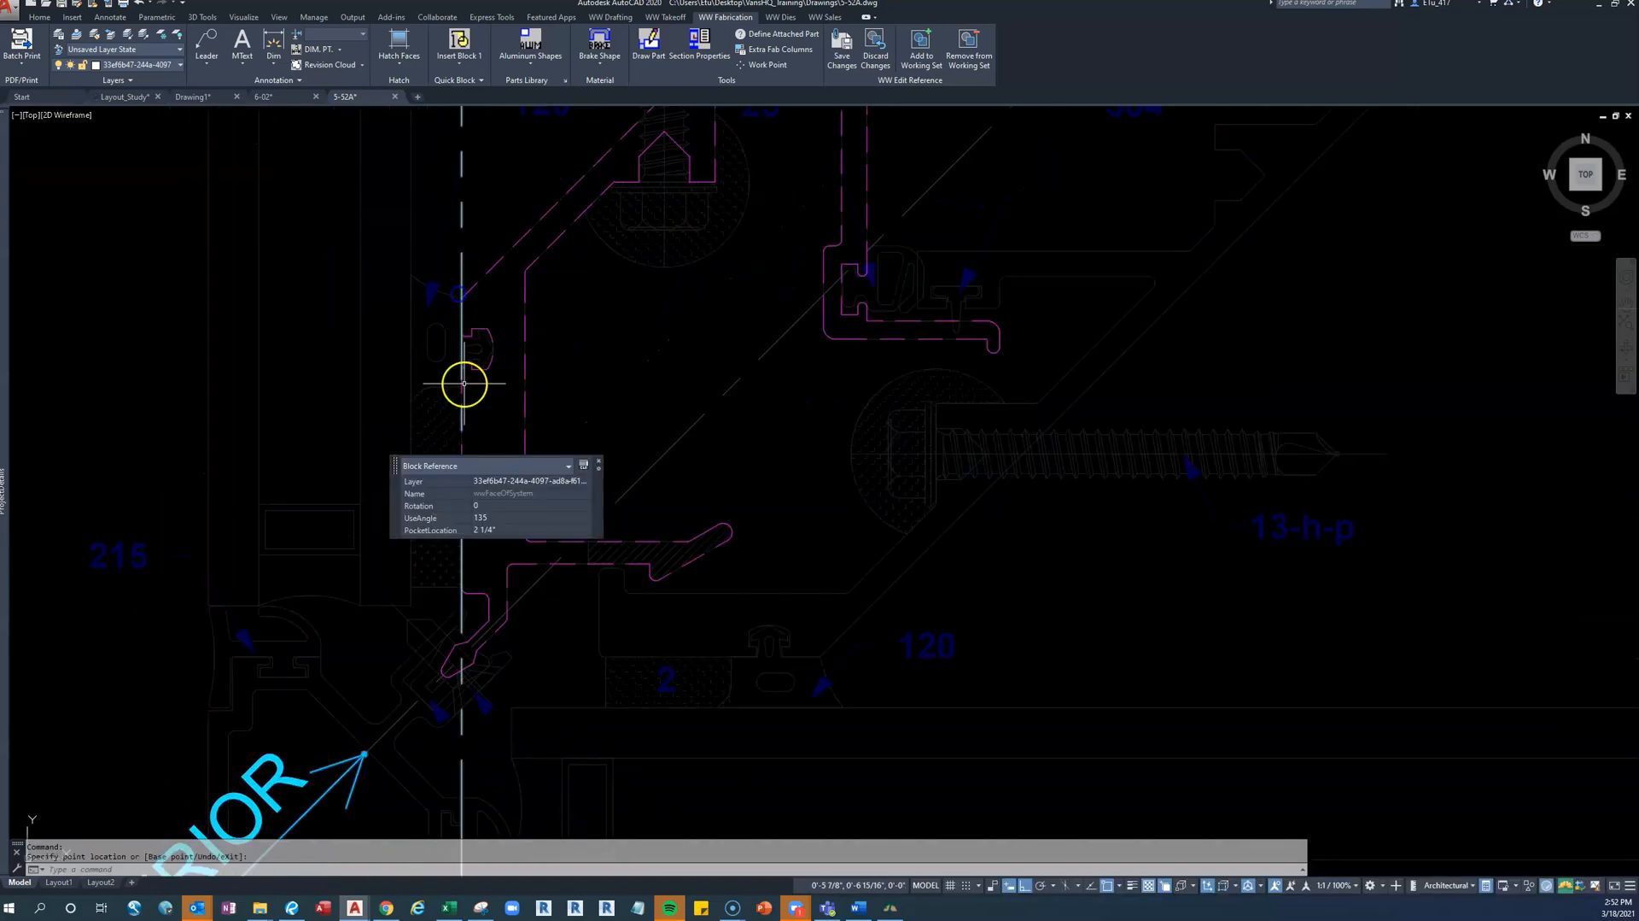
{"action": "key", "text": "Escape"}
{"action": "key", "text": "Escape"}
{"action": "scroll", "coordinate": [410, 409], "scroll_direction": "down", "scroll_amount": 5}
{"action": "scroll", "coordinate": [427, 452], "scroll_direction": "down", "scroll_amount": 1}
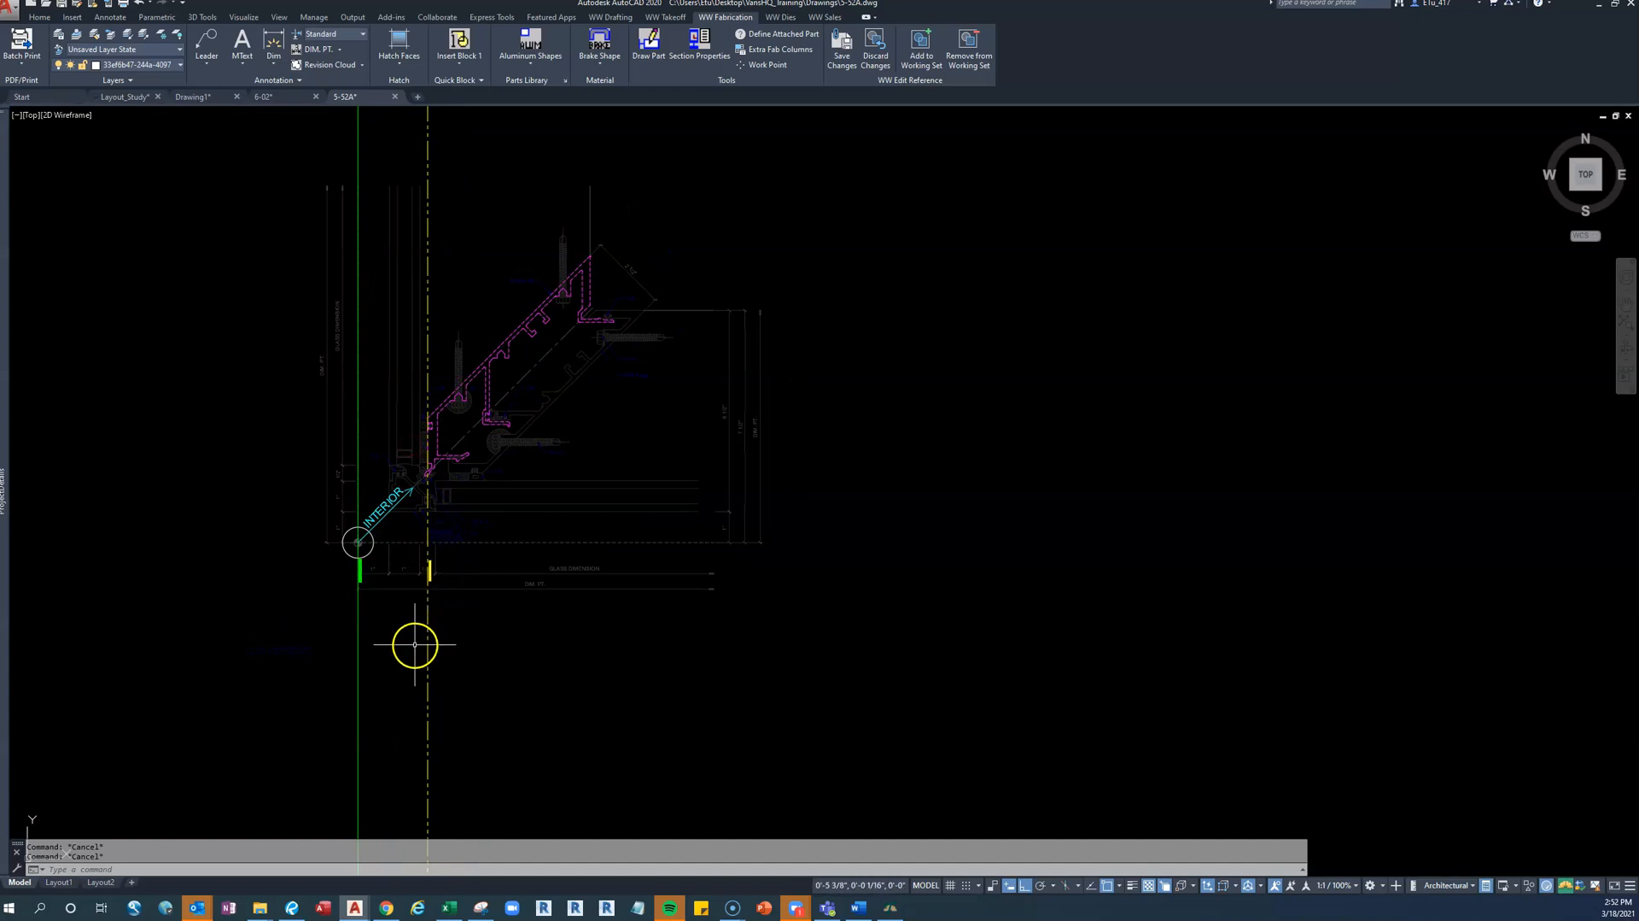
Save the layout changes to each matching part in detail 1\5.52A;R and apply them in the project details
{"action": "scroll", "coordinate": [376, 575], "scroll_direction": "up", "scroll_amount": 4}
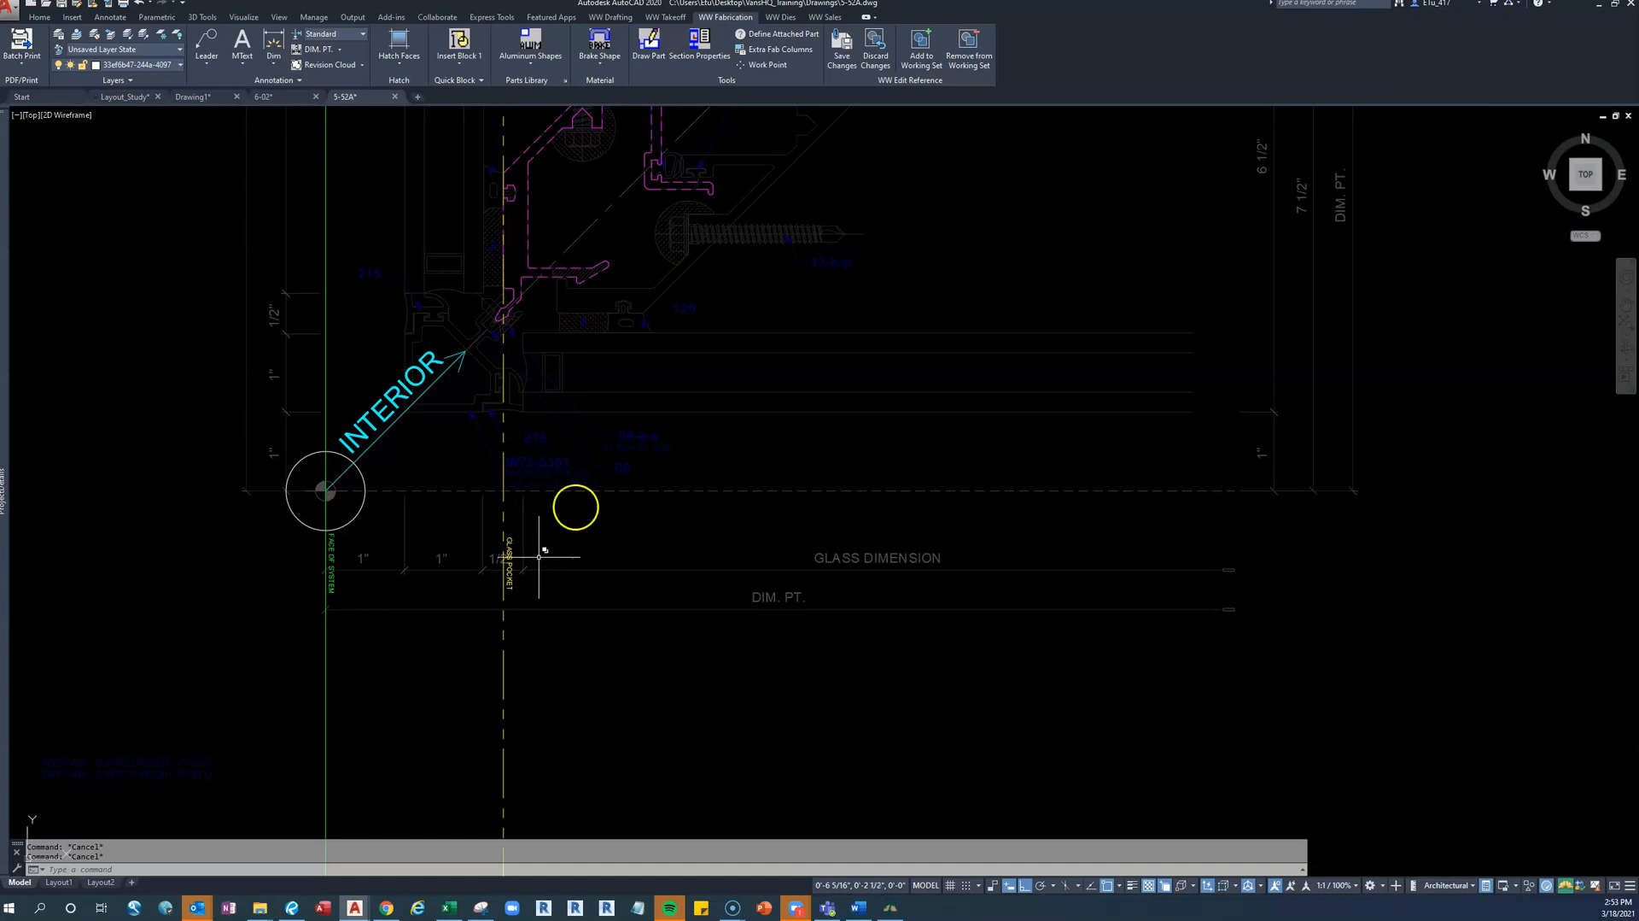
{"action": "left_click", "coordinate": [842, 60]}
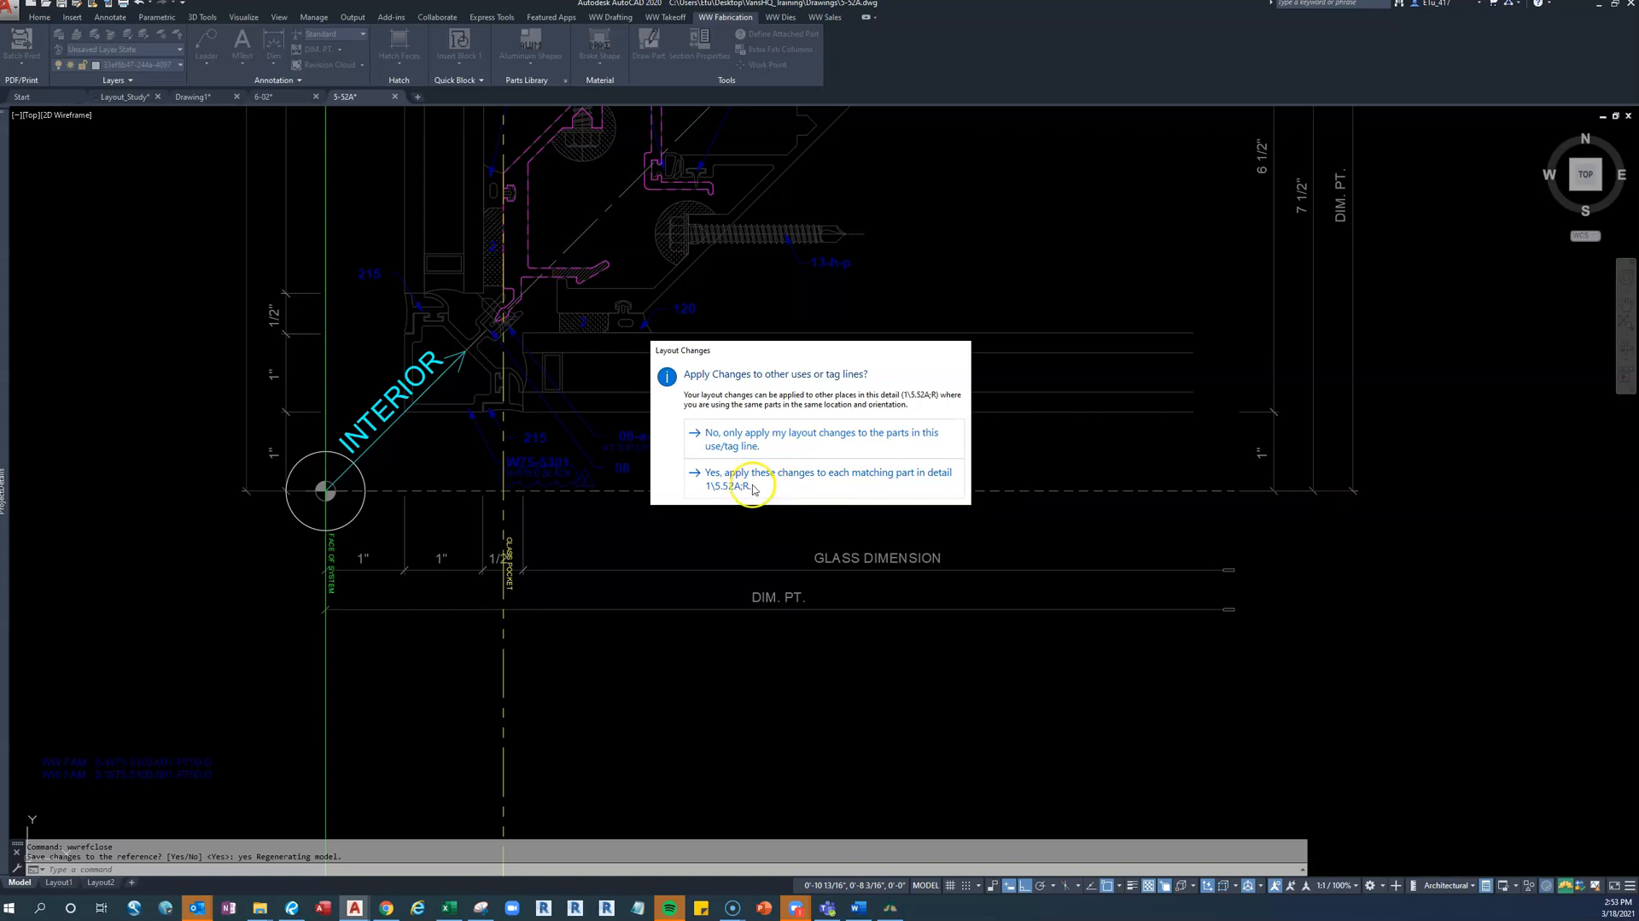
{"action": "left_click", "coordinate": [747, 487]}
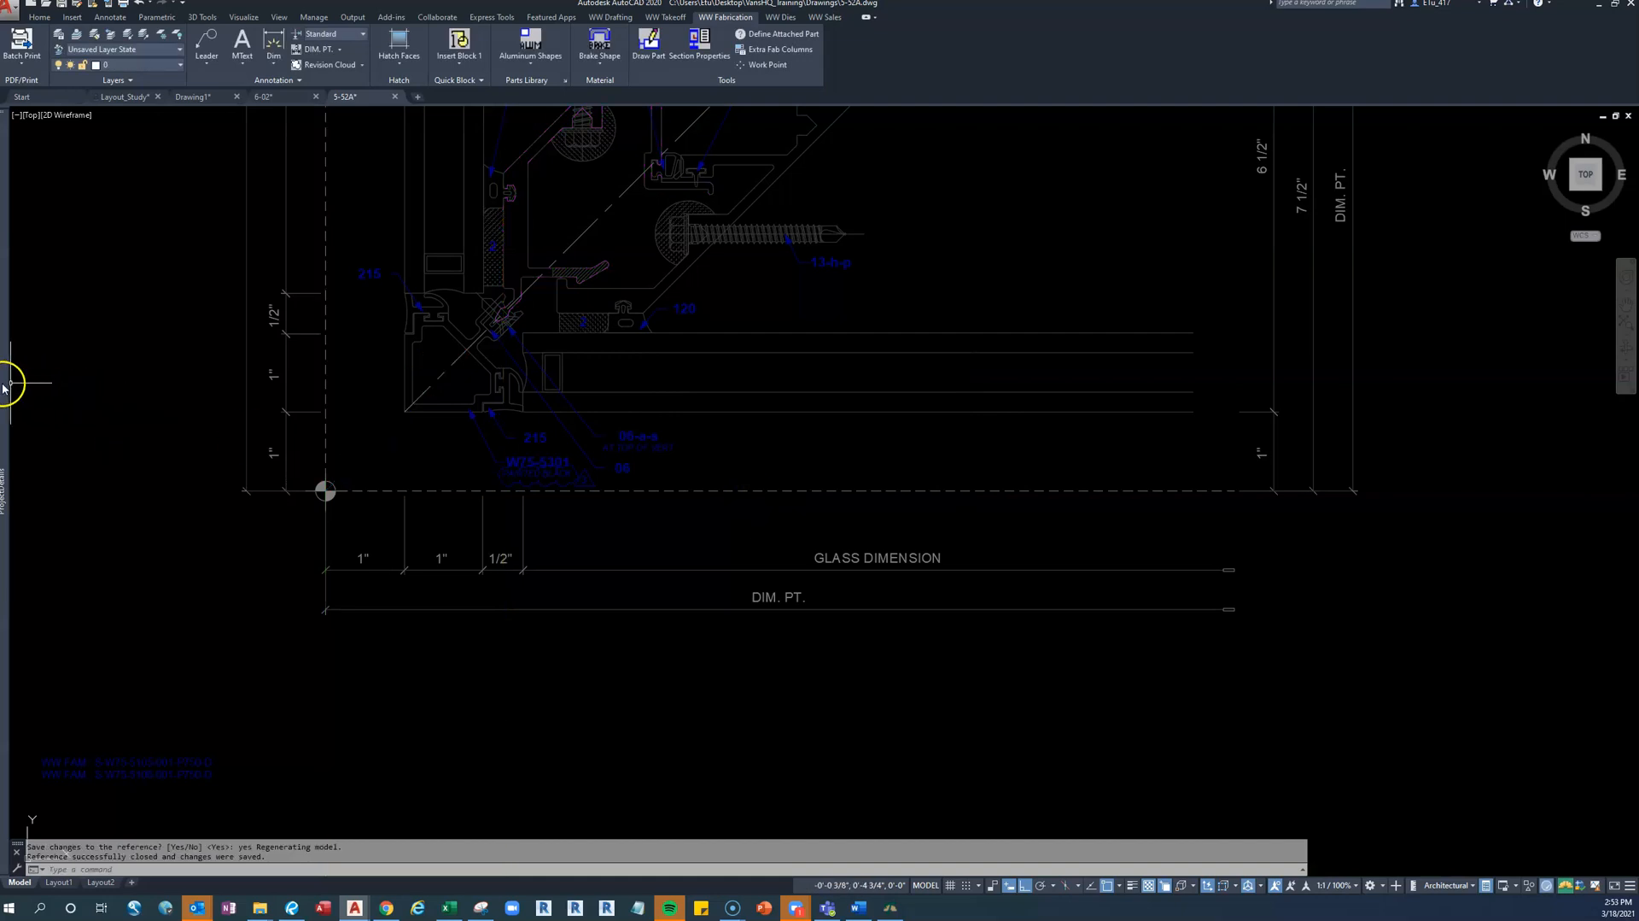
{"action": "mouse_move", "coordinate": [9, 382]}
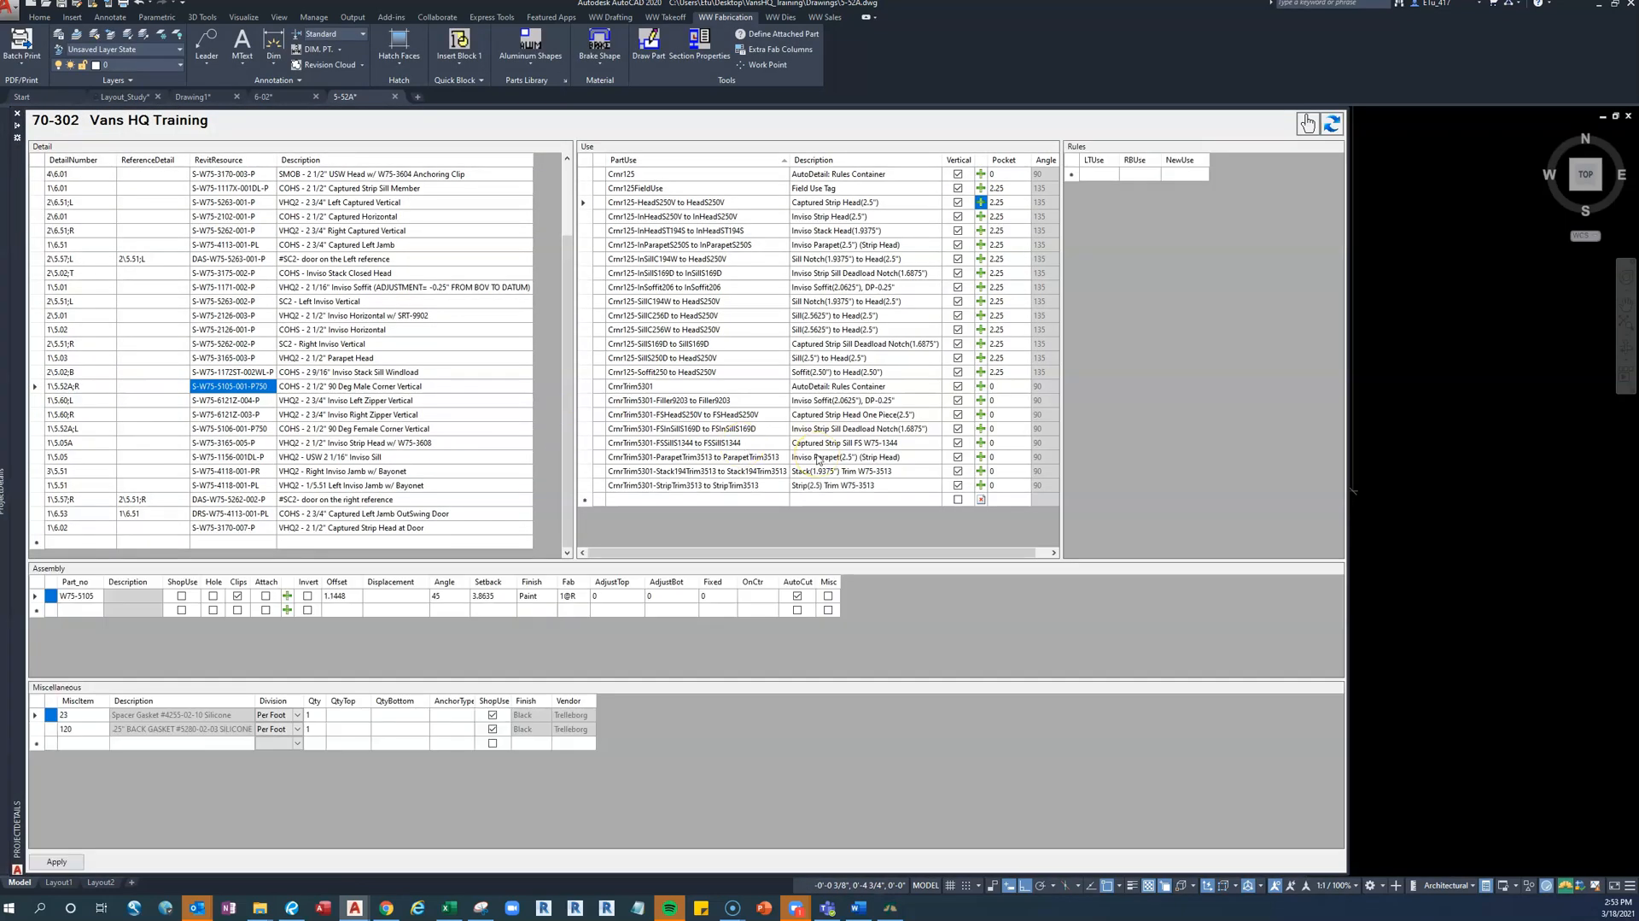
{"action": "left_click", "coordinate": [67, 864]}
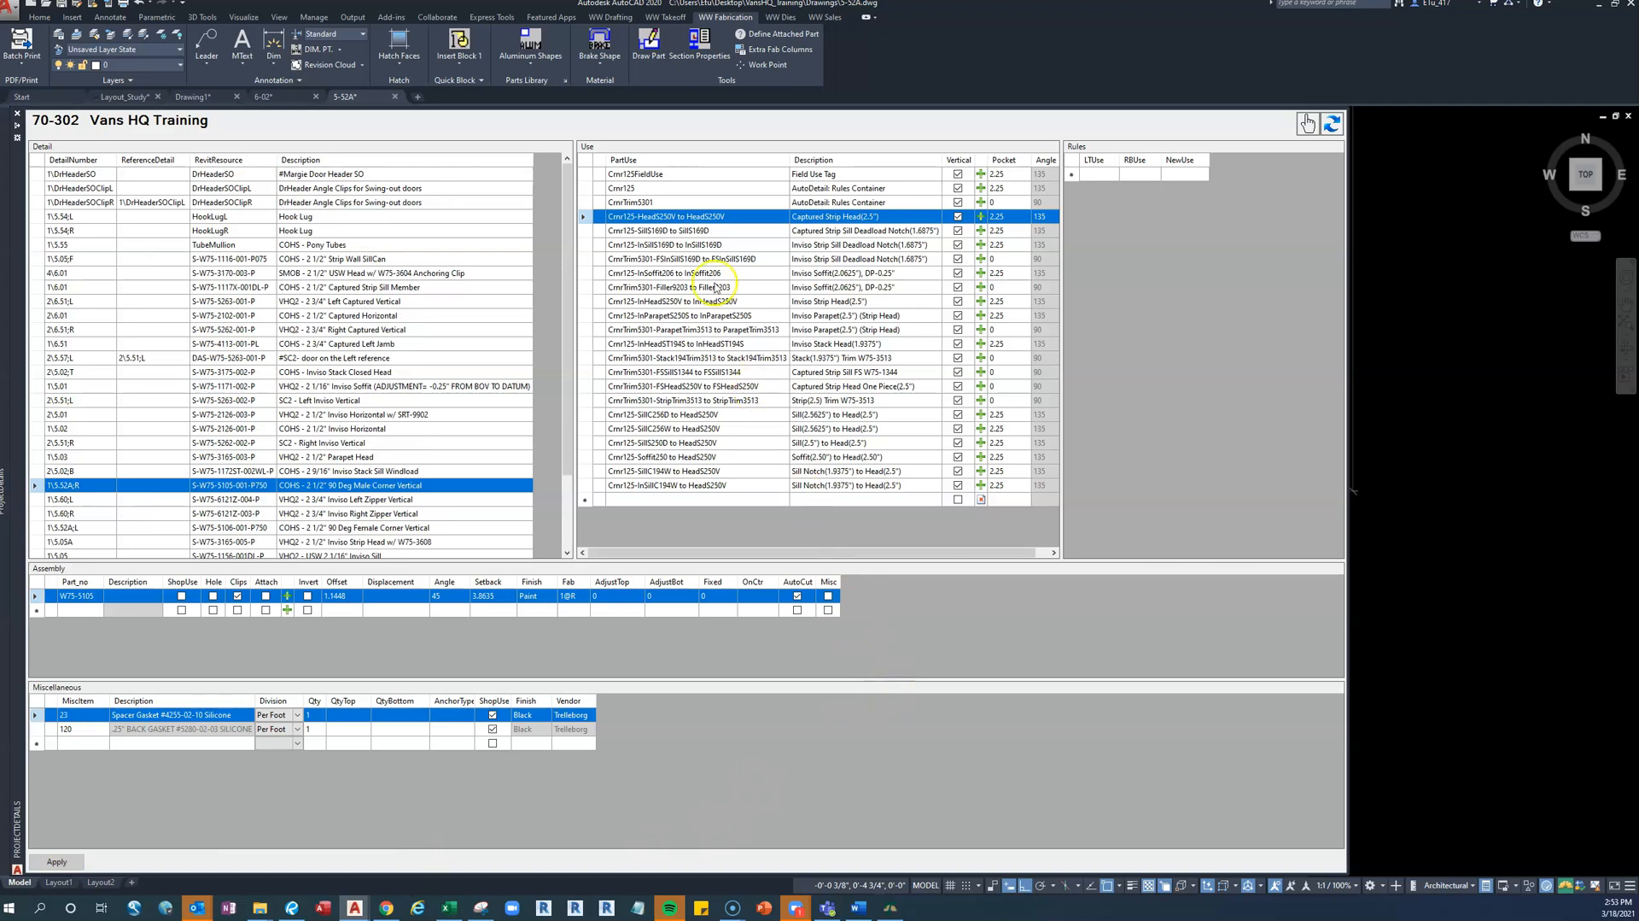
Open the use layout of the Inviso Strip Sill Deadload Notch(1.6875") CnrTrim5301-FSInSillS169D to FSInSillS169D use
{"action": "left_click", "coordinate": [660, 245]}
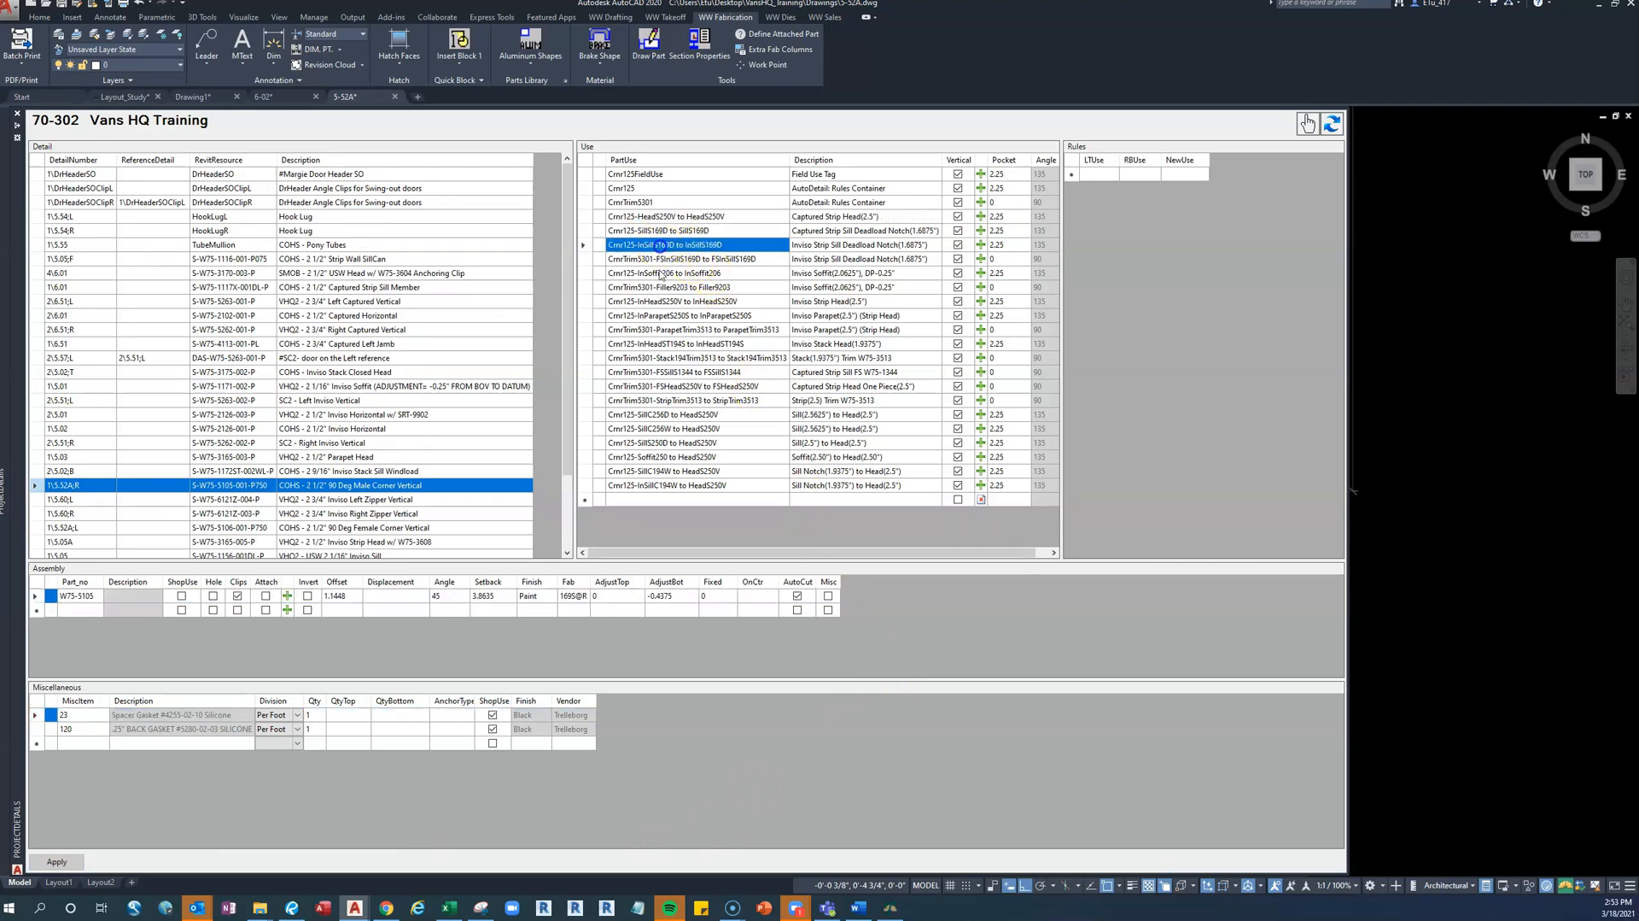
{"action": "left_click", "coordinate": [650, 288]}
{"action": "left_click", "coordinate": [668, 345]}
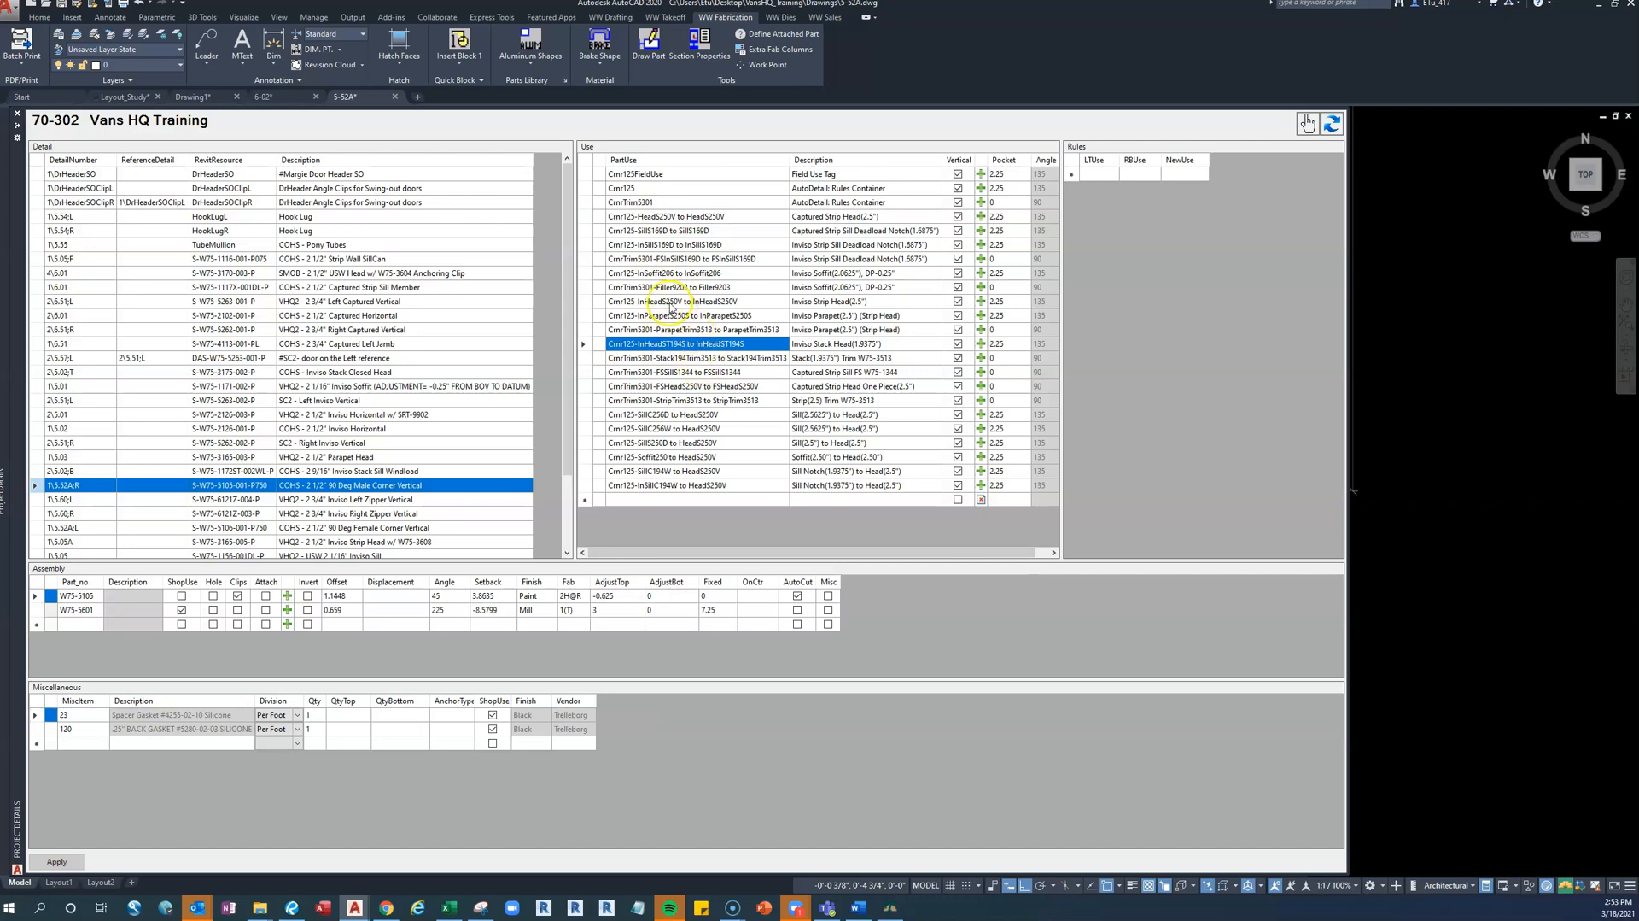
{"action": "left_click", "coordinate": [637, 260]}
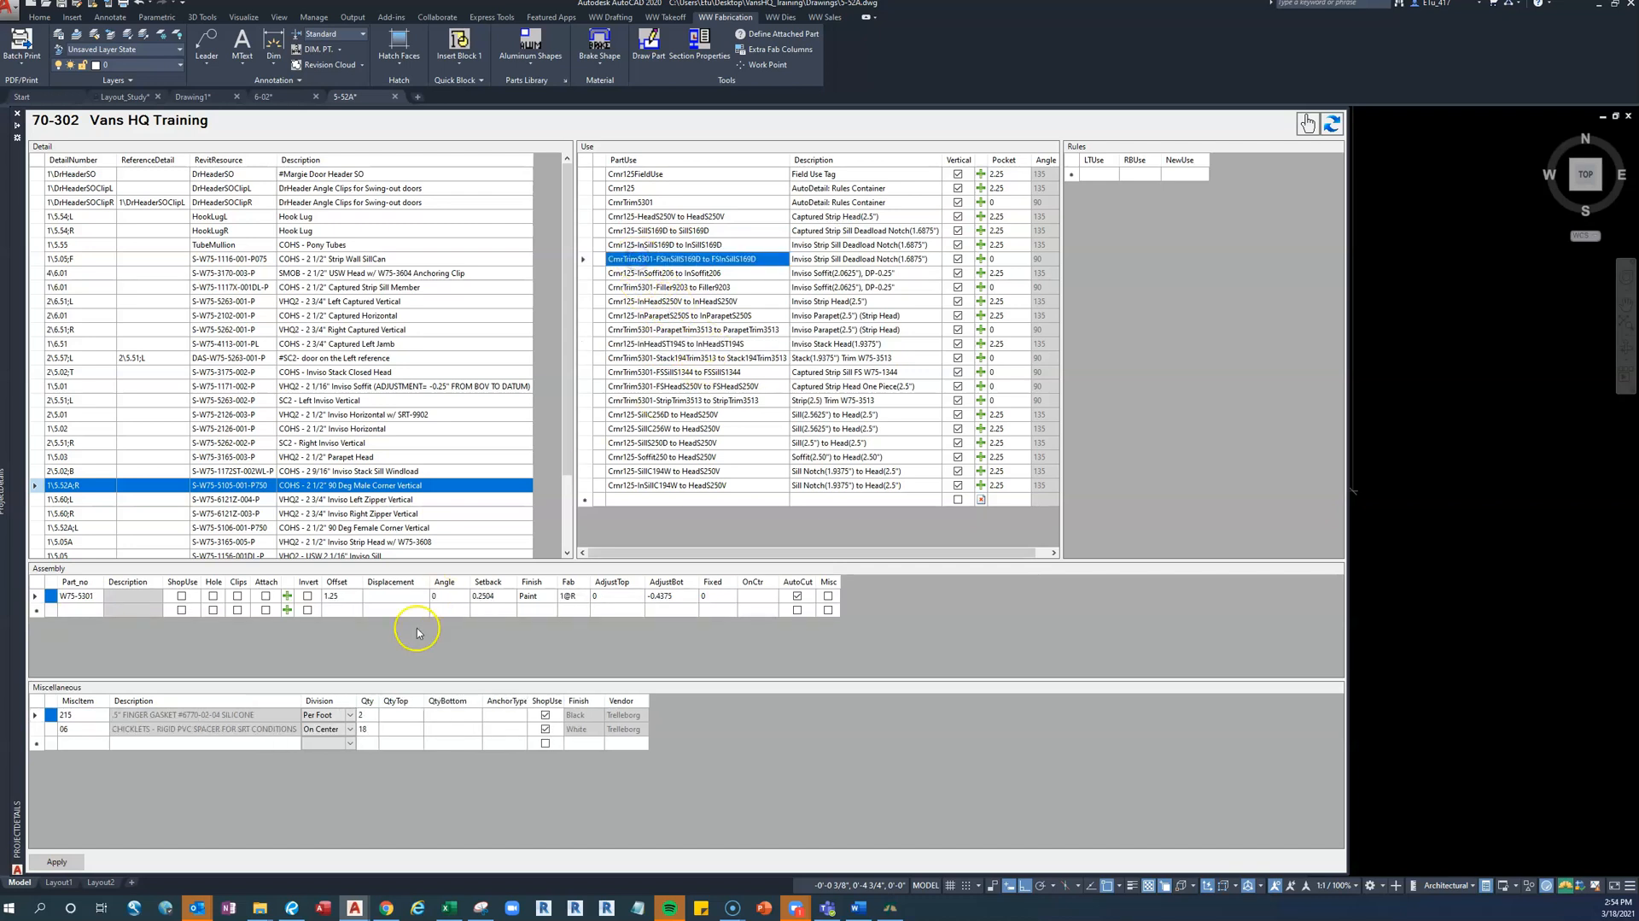
{"action": "left_click", "coordinate": [980, 259]}
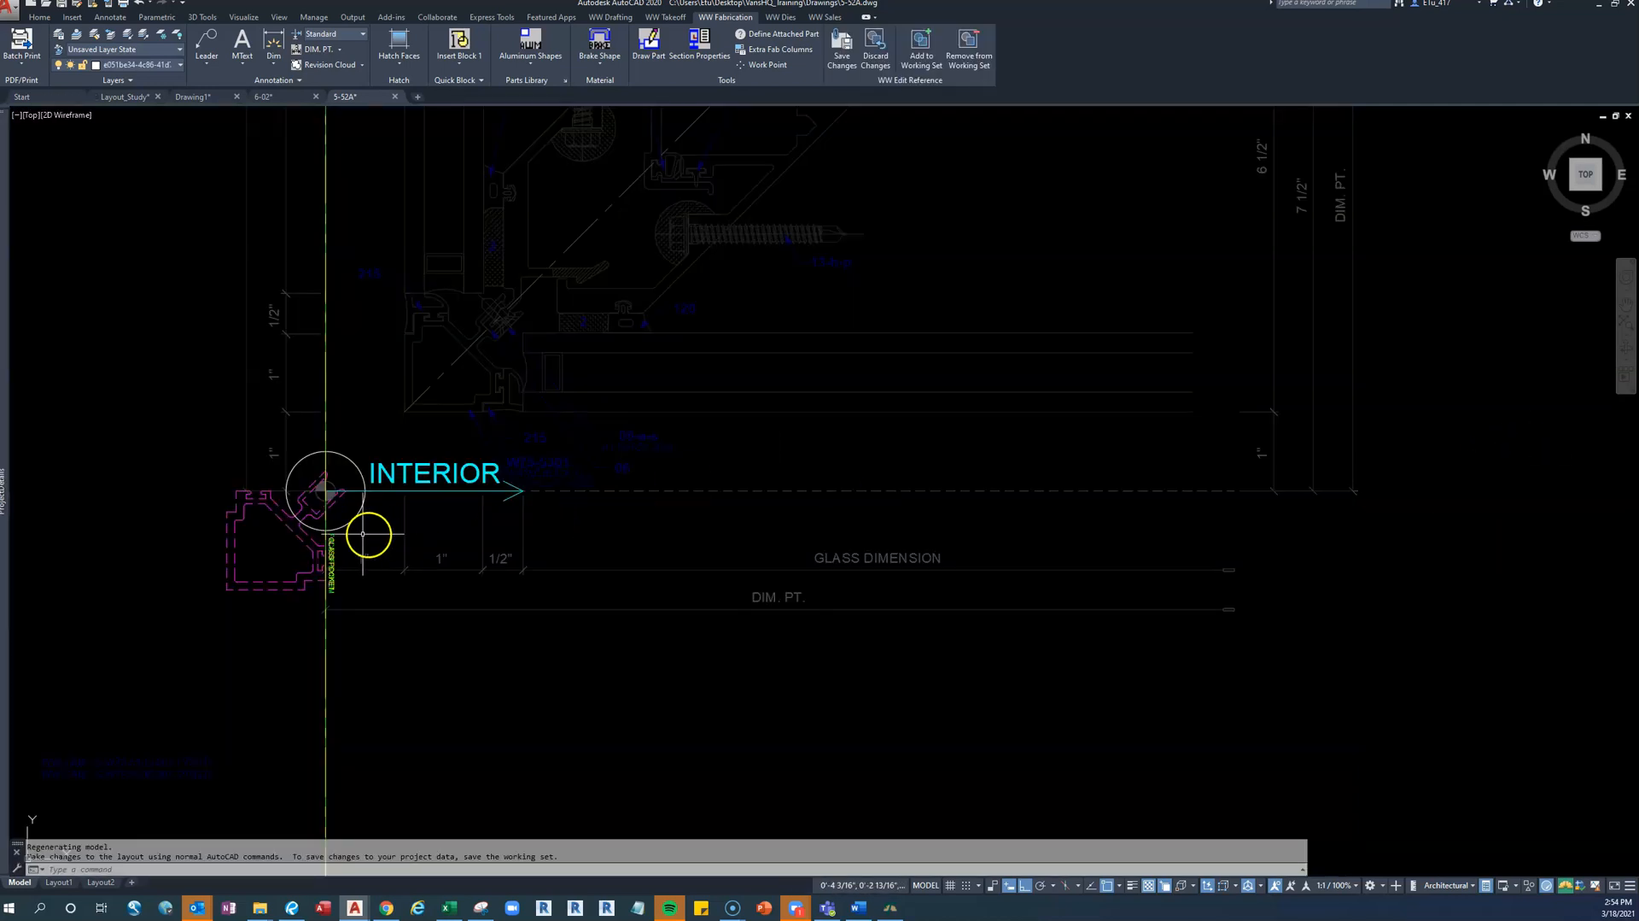
Rotate the INTERIOR arrow onto the corner's diagonal centerline with a Nearest snap, giving a UseAngle of 135
{"action": "middle_click_drag", "start_coordinate": [432, 519], "coordinate": [538, 621]}
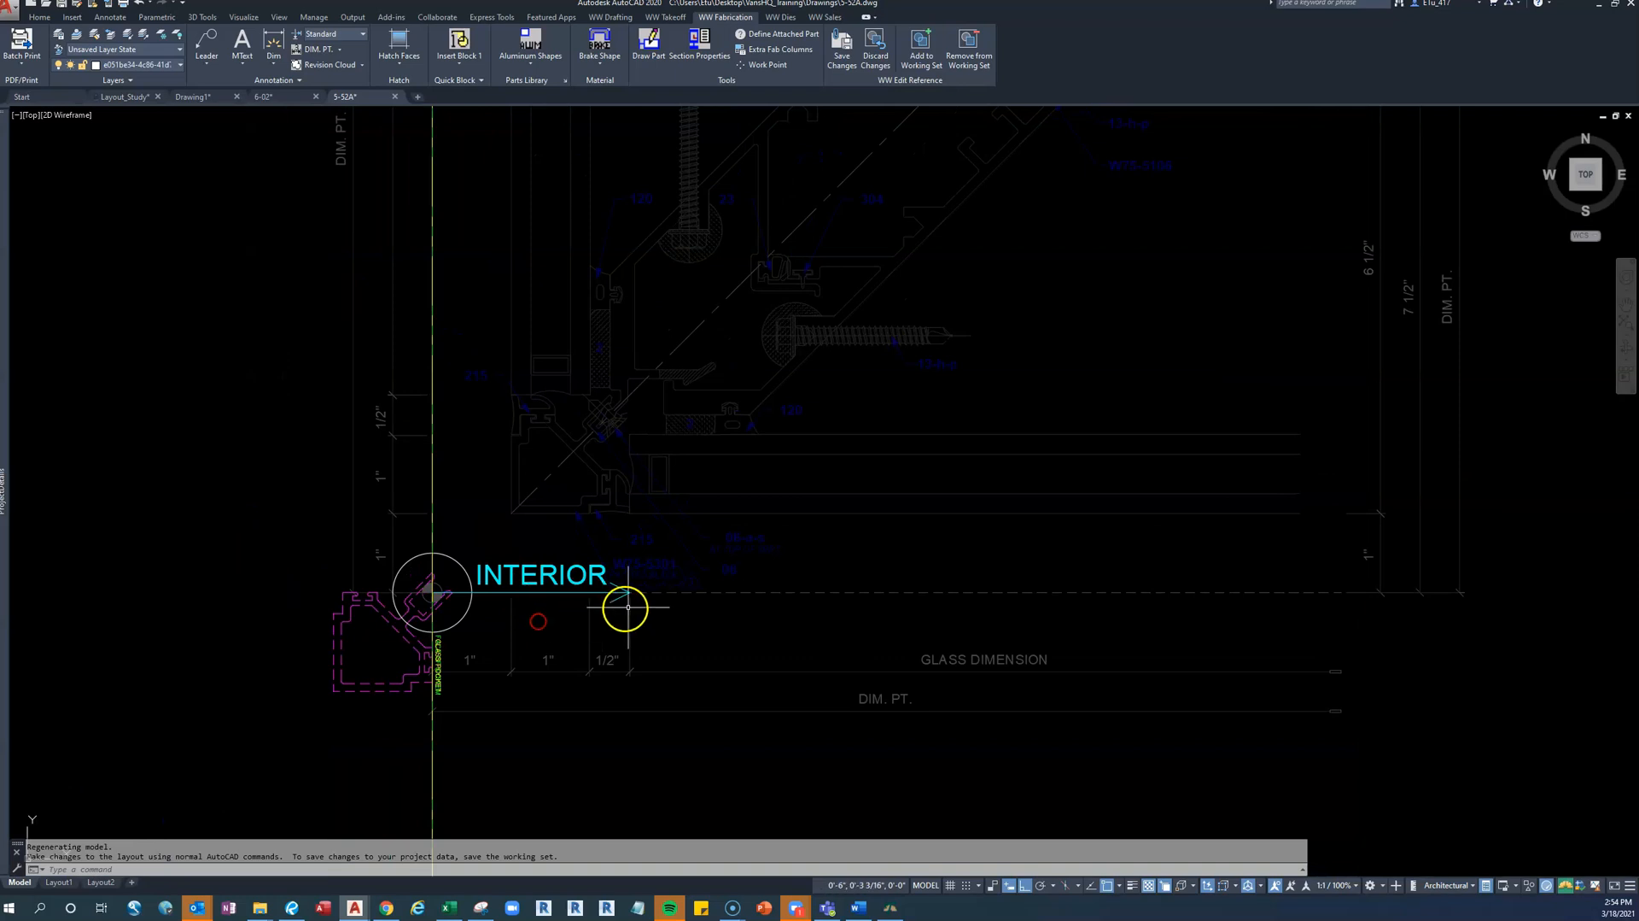
{"action": "left_click", "coordinate": [630, 592]}
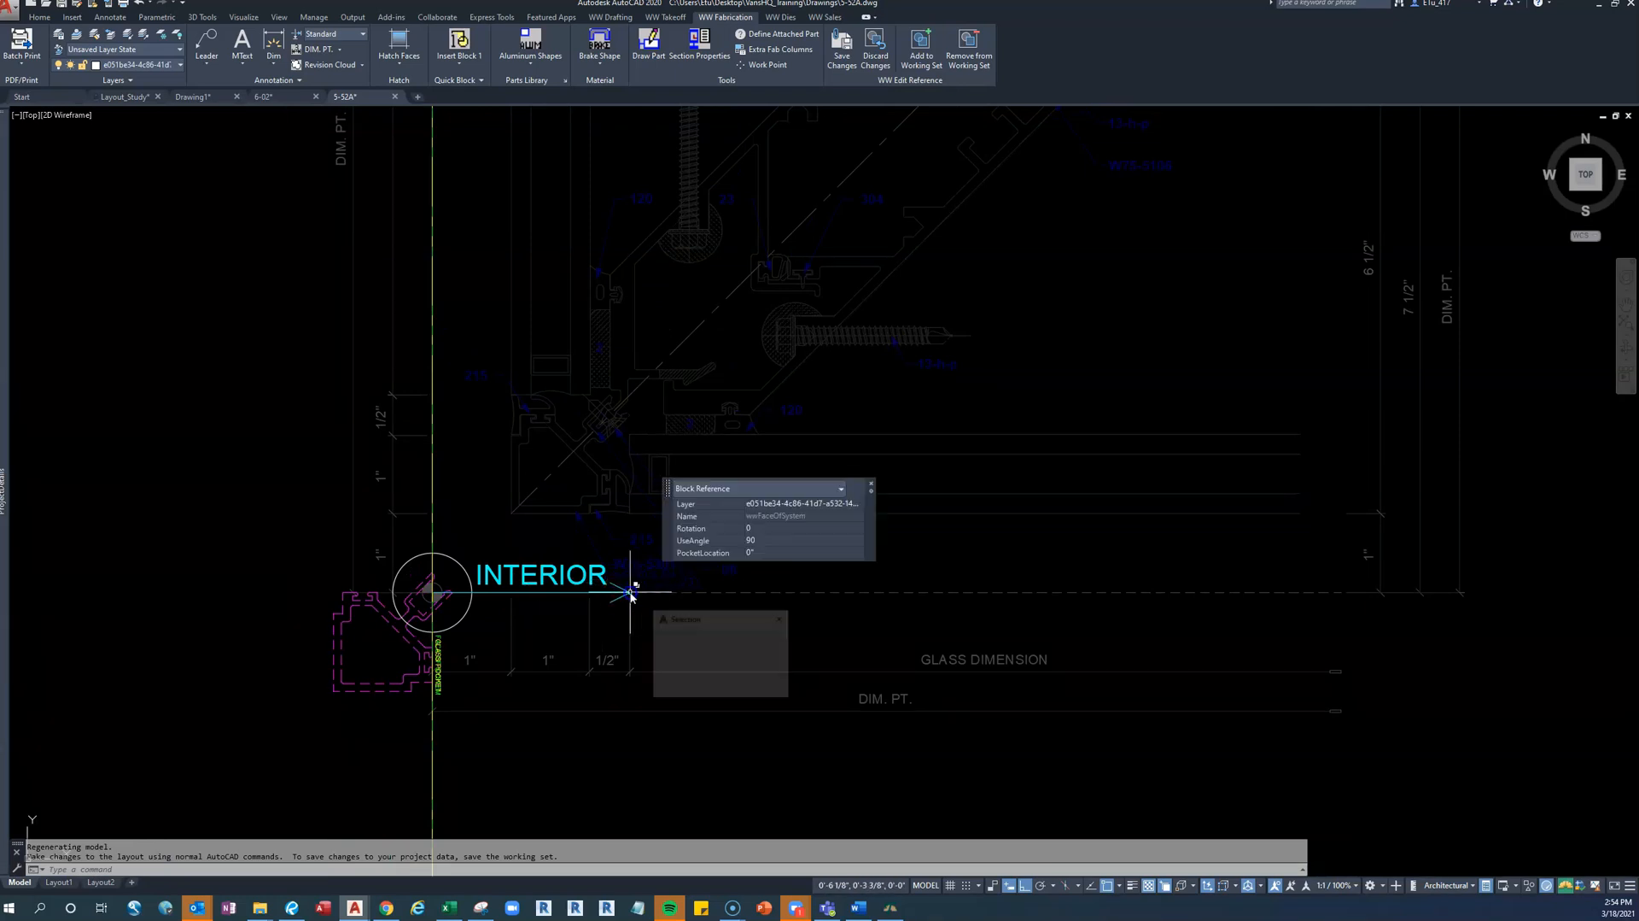
{"action": "left_click", "coordinate": [629, 592]}
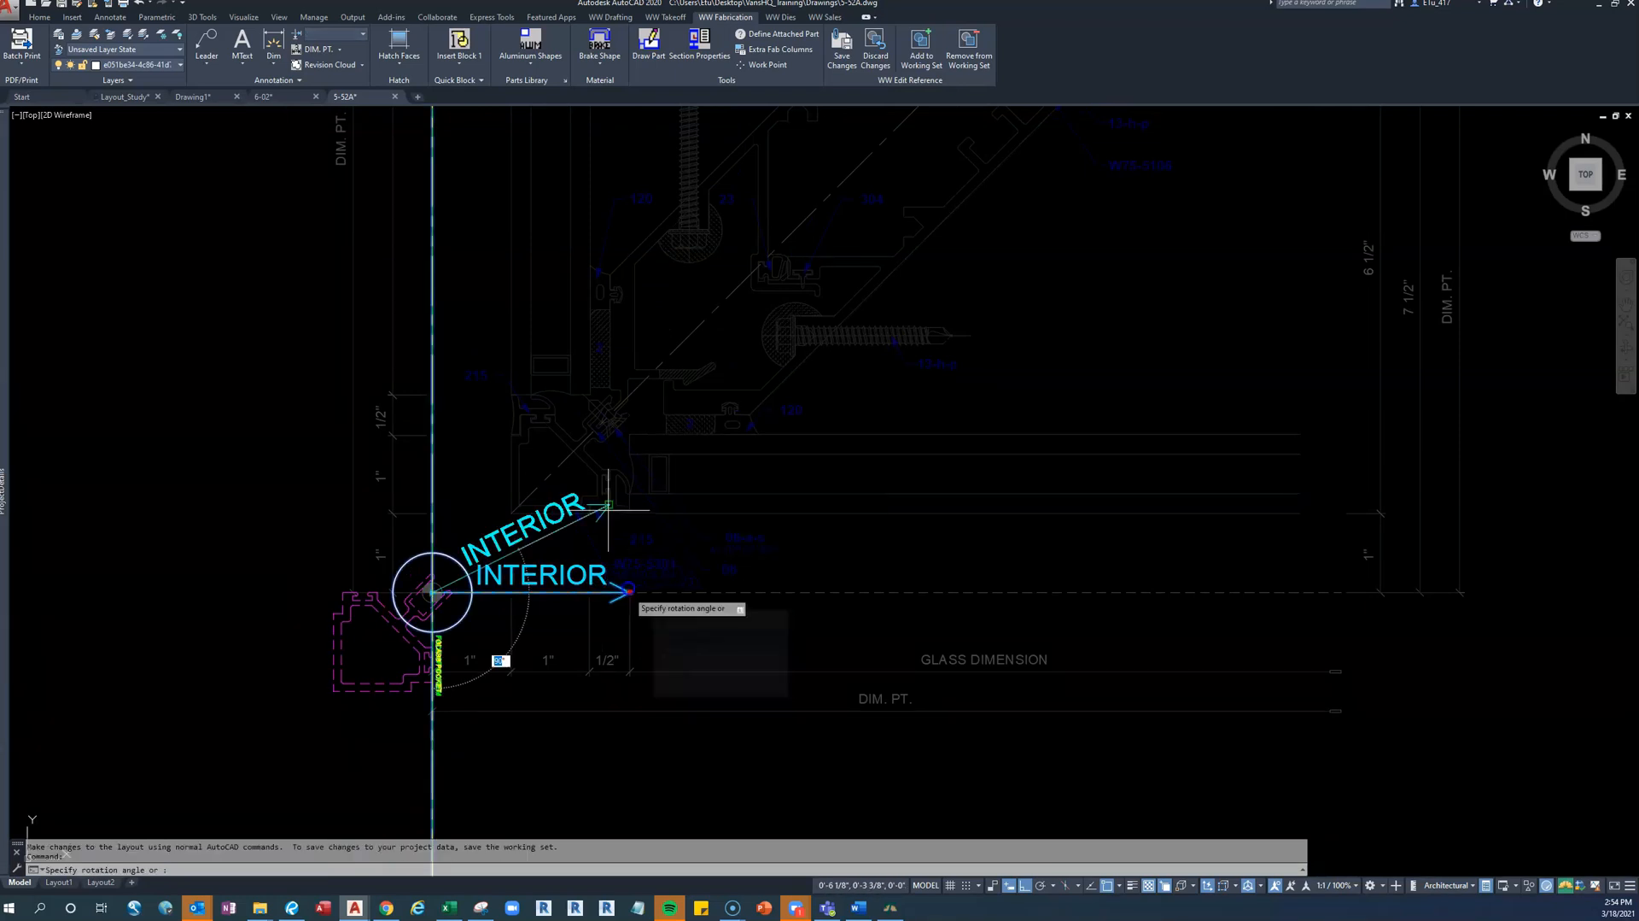
{"action": "right_click", "coordinate": [558, 460], "text": "shift"}
{"action": "left_click", "coordinate": [608, 742]}
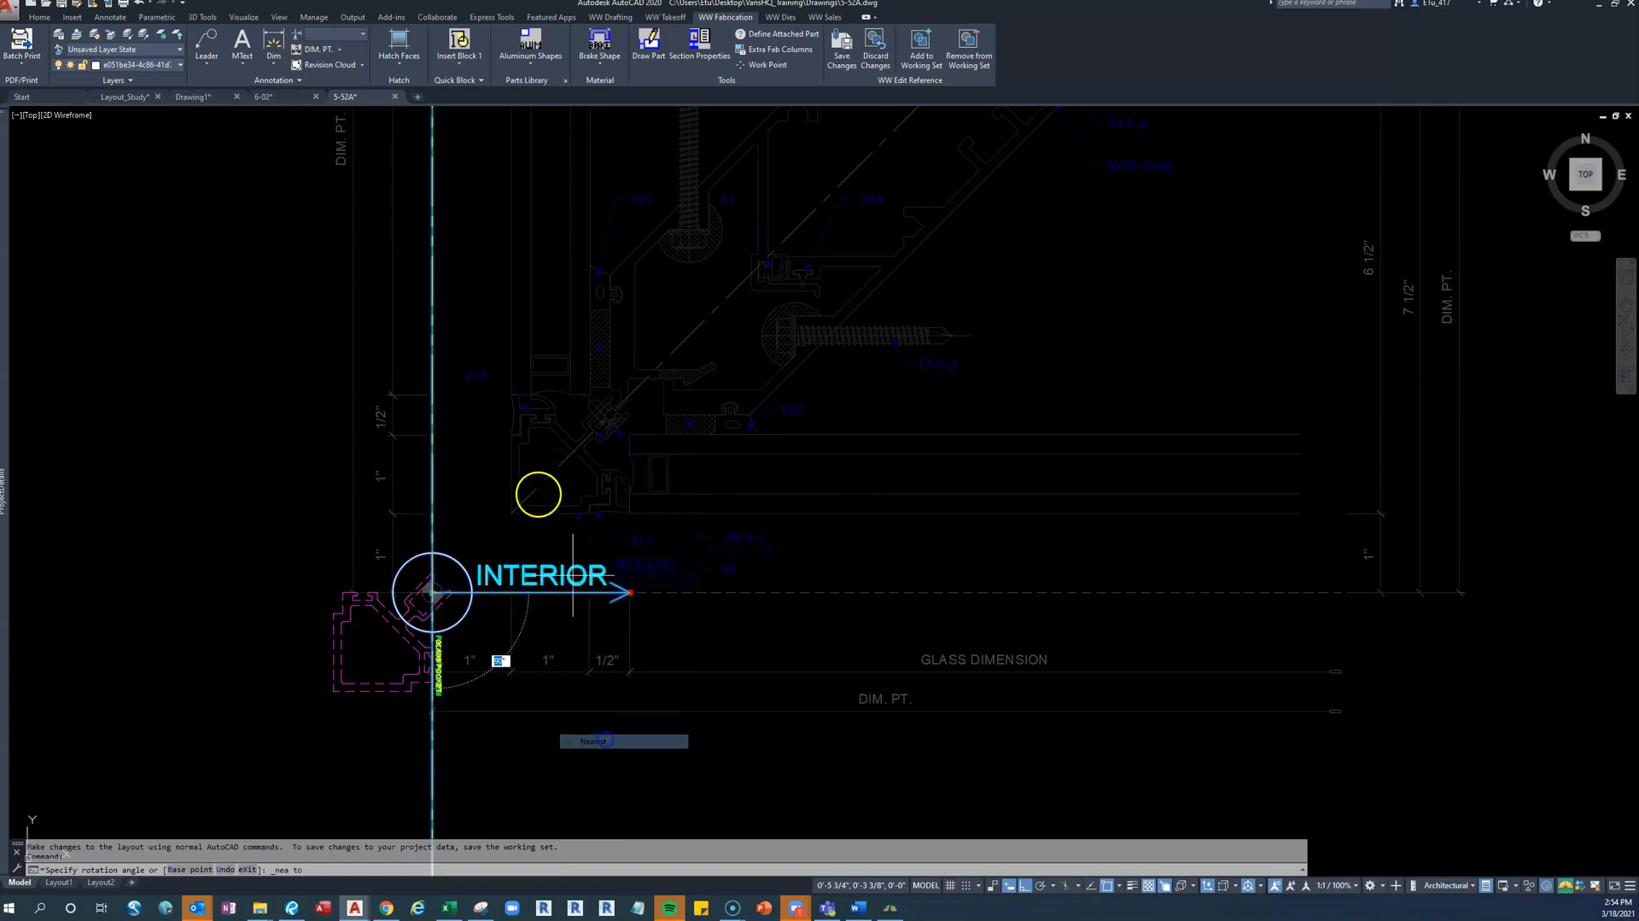
{"action": "left_click", "coordinate": [562, 457]}
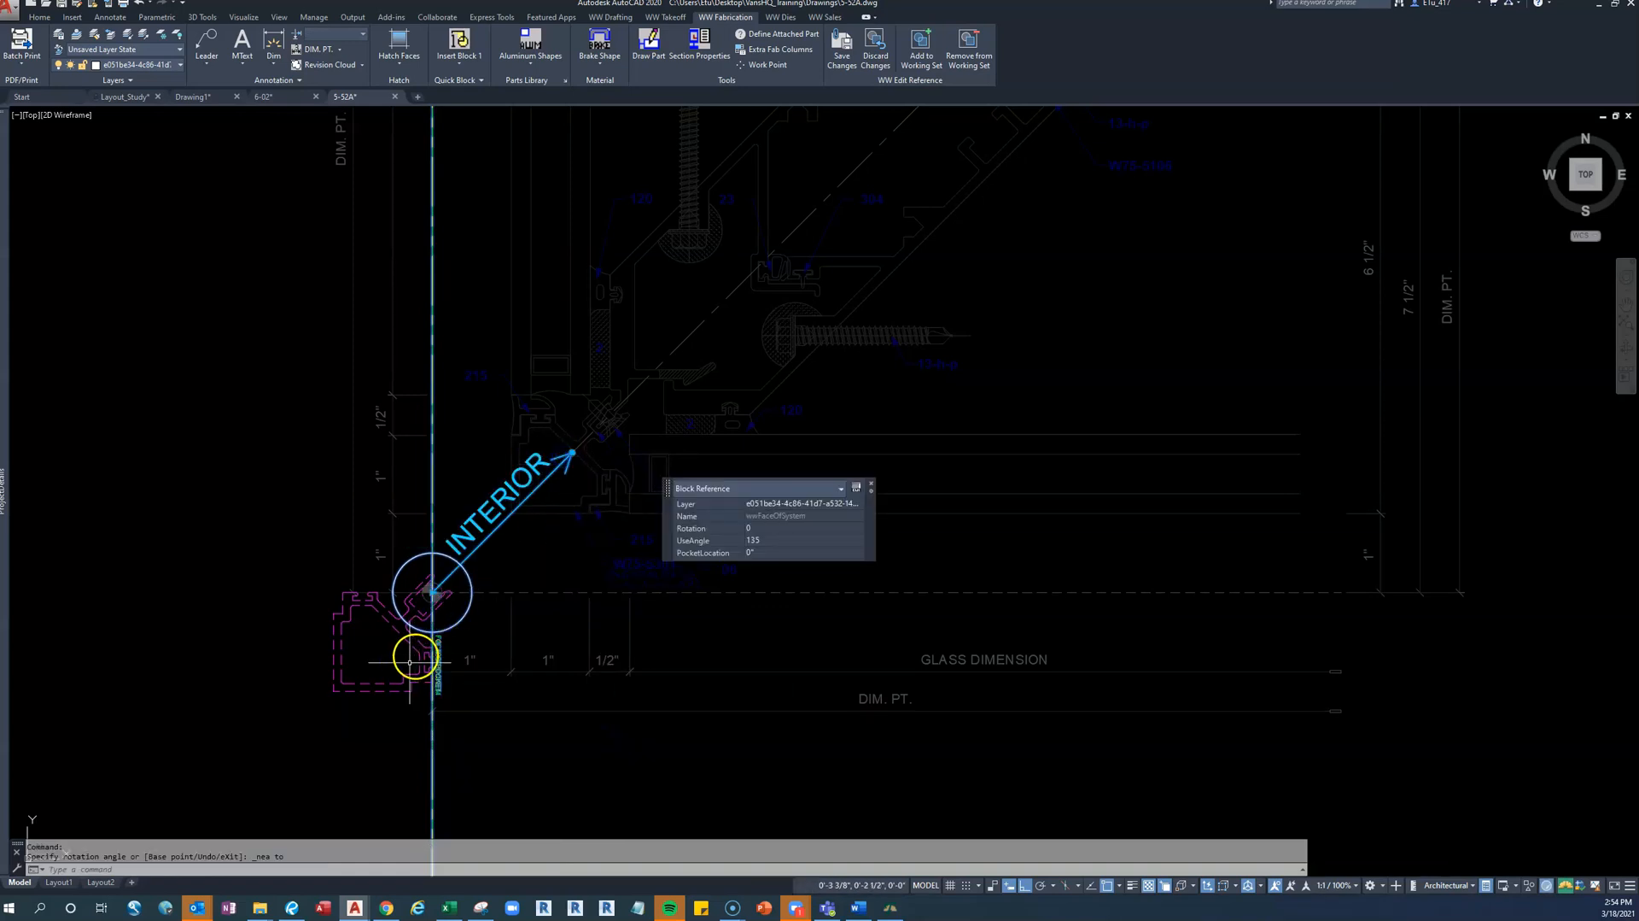
{"action": "key", "text": "Escape"}
Move the dashed W75-5301 trim profile by its outer corner onto the matching outer corner in the detail drawing
{"action": "left_click", "coordinate": [387, 692]}
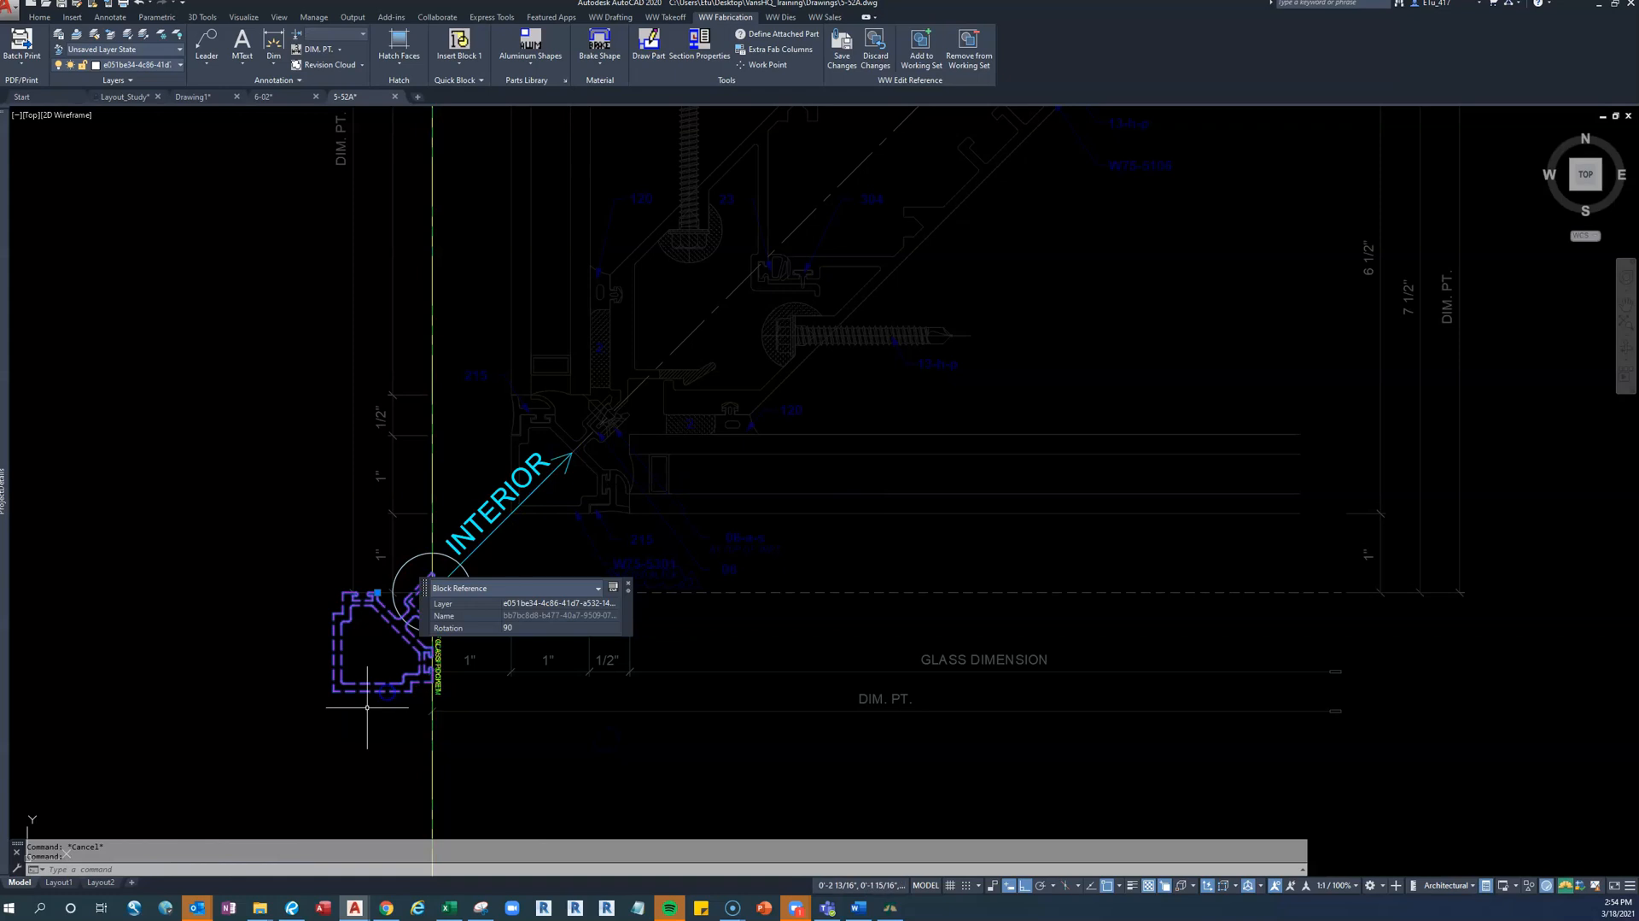
{"action": "type", "text": "m"}
{"action": "key", "text": "Return"}
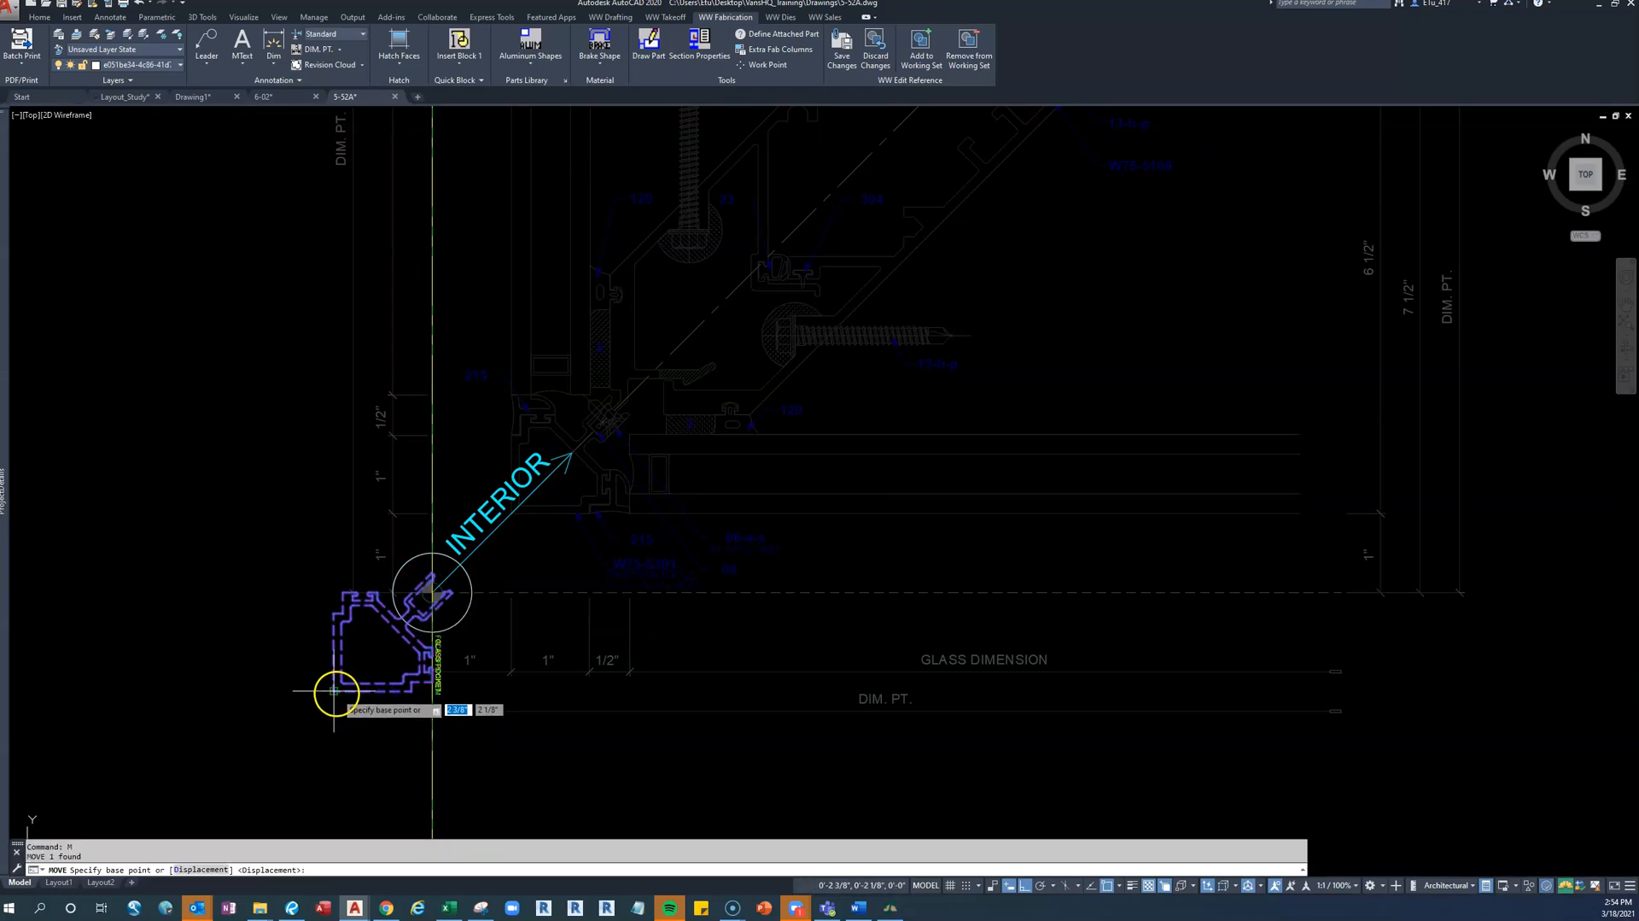
{"action": "left_click", "coordinate": [336, 693]}
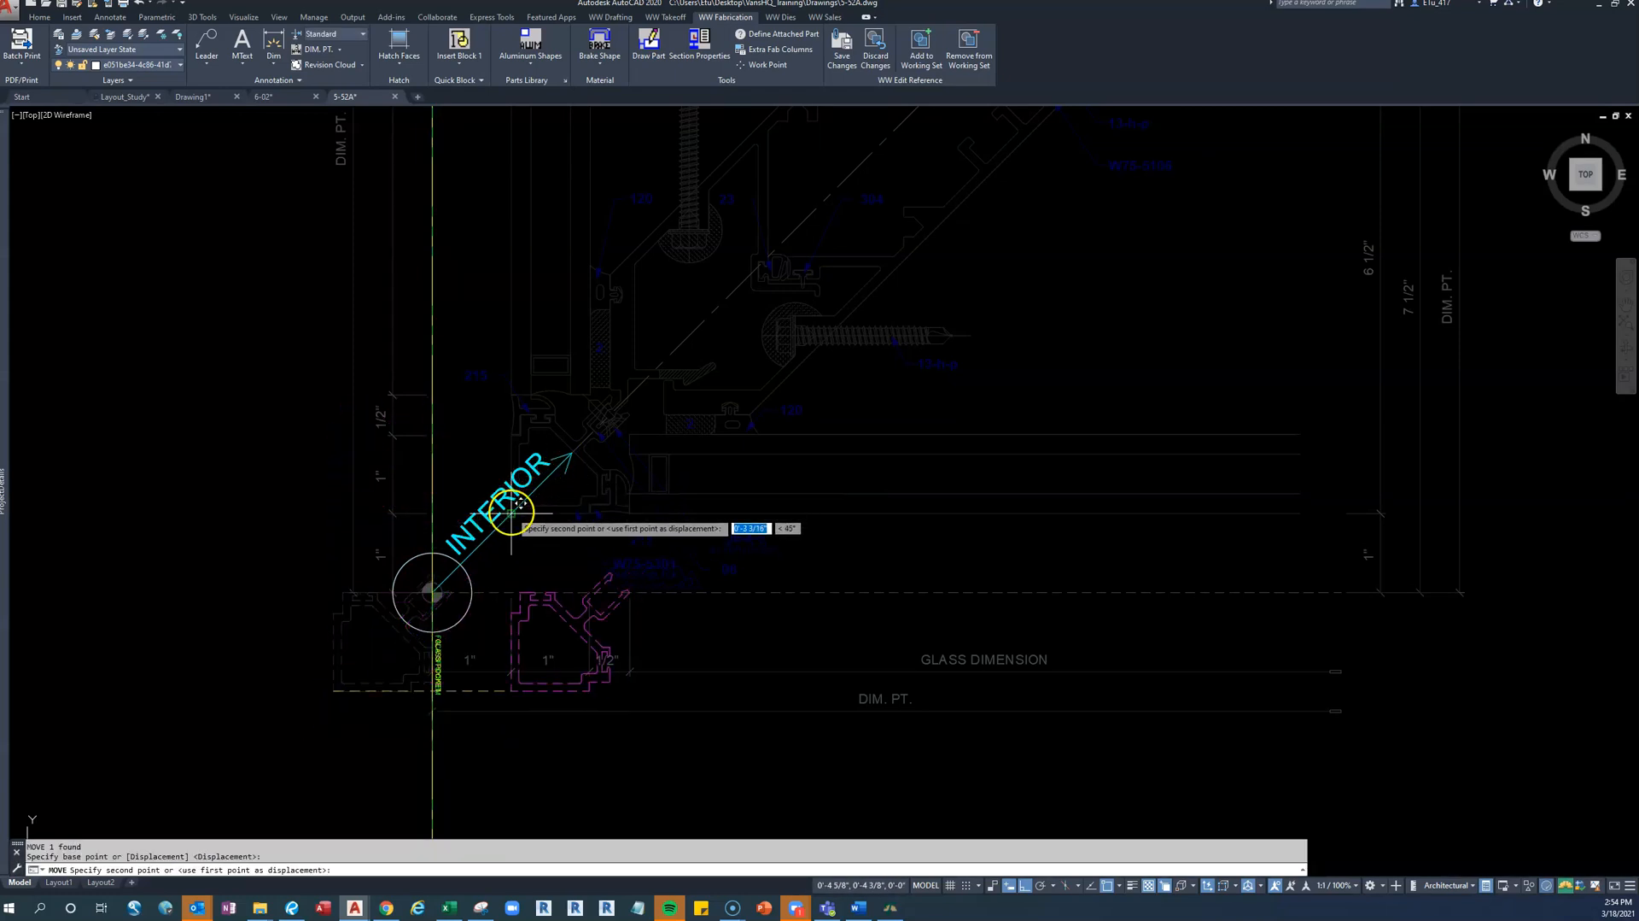
{"action": "left_click", "coordinate": [516, 513]}
{"action": "scroll", "coordinate": [536, 544], "scroll_direction": "up", "scroll_amount": 5}
{"action": "scroll", "coordinate": [473, 556], "scroll_direction": "up", "scroll_amount": 2}
{"action": "scroll", "coordinate": [476, 553], "scroll_direction": "down", "scroll_amount": 8}
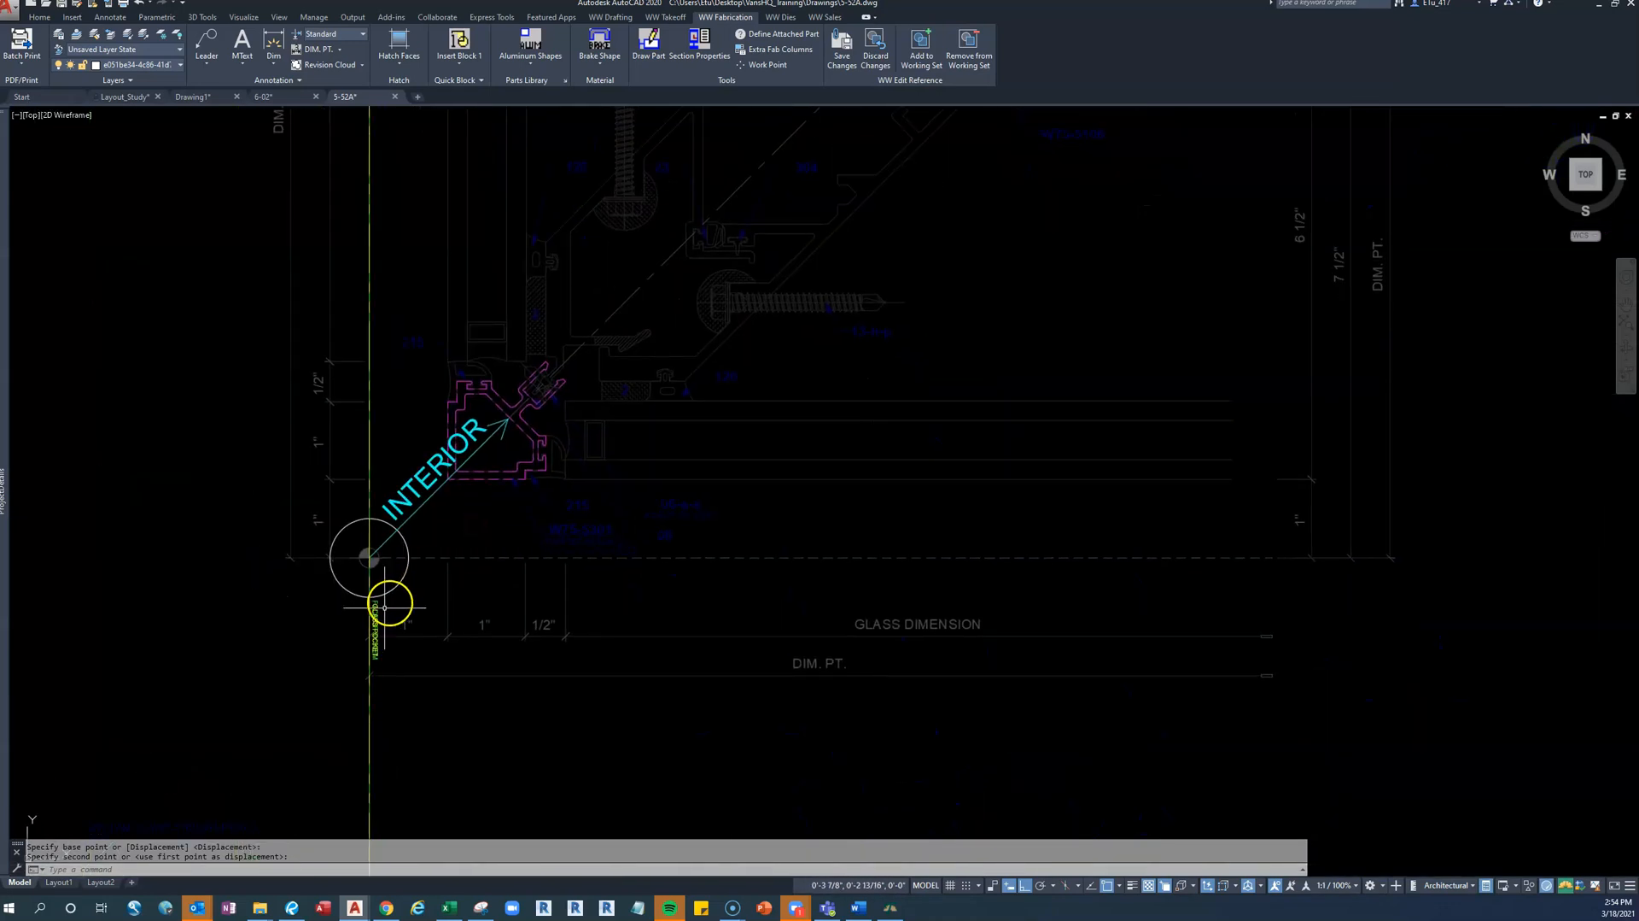
{"action": "key", "text": "Escape"}
Move the glass pocket line onto the outer corner of the W75-5105 profile near tag 120, giving a pocket of 2.25
{"action": "scroll", "coordinate": [386, 649], "scroll_direction": "up", "scroll_amount": 2}
{"action": "scroll", "coordinate": [382, 671], "scroll_direction": "up", "scroll_amount": 2}
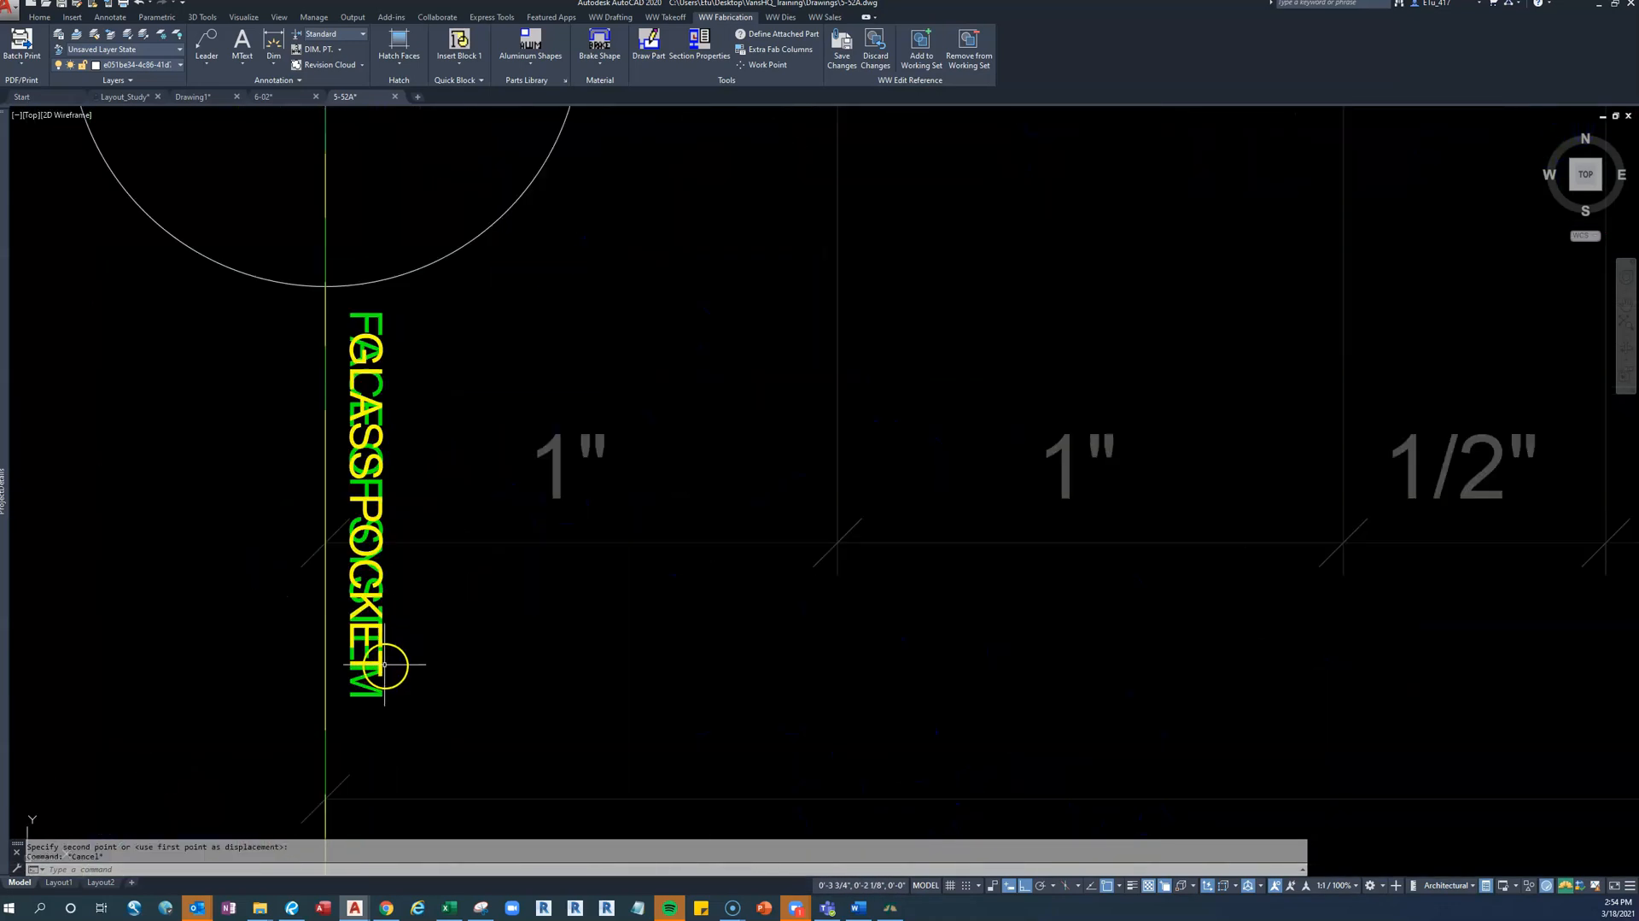
{"action": "left_click", "coordinate": [389, 664]}
{"action": "scroll", "coordinate": [355, 549], "scroll_direction": "down", "scroll_amount": 4}
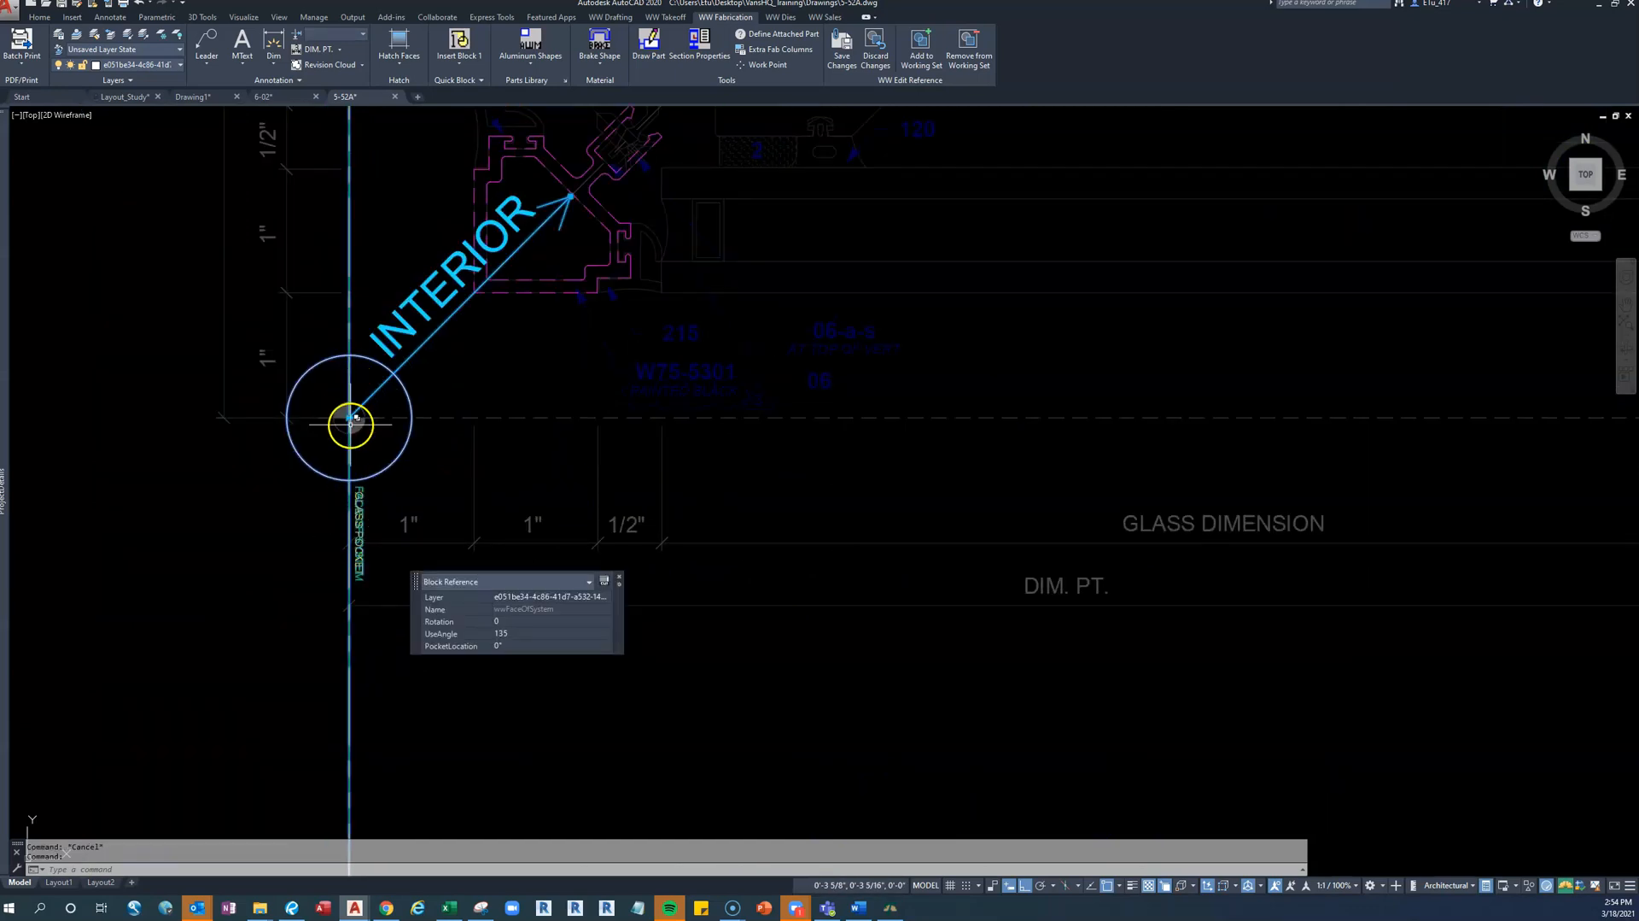
{"action": "left_click", "coordinate": [350, 416]}
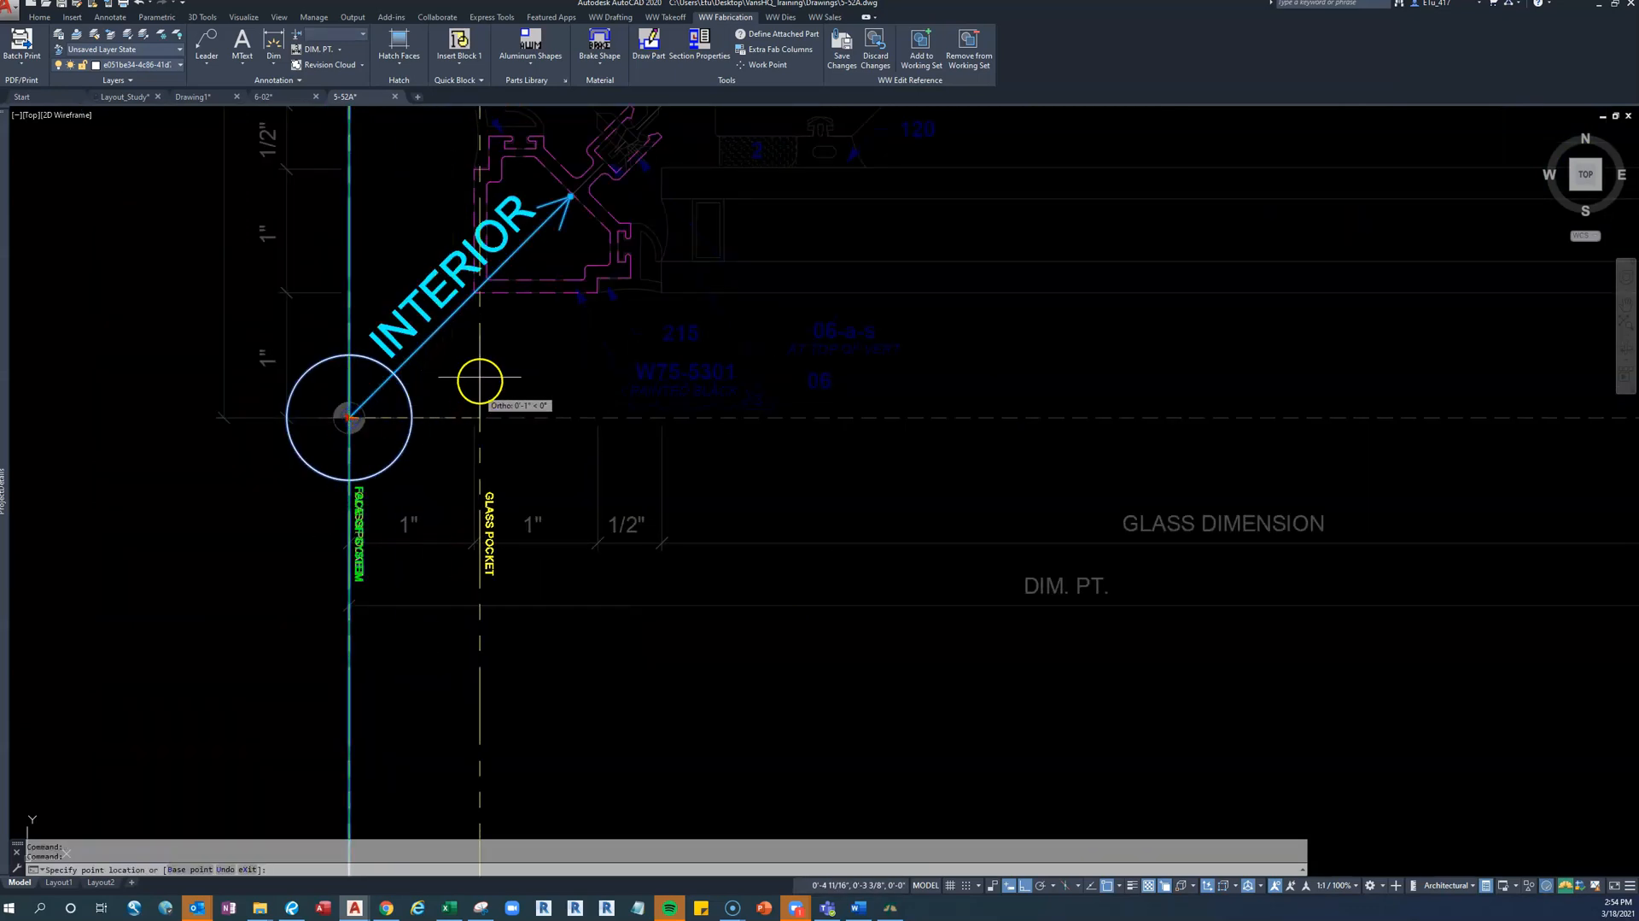
{"action": "middle_click_drag", "start_coordinate": [476, 376], "coordinate": [455, 540]}
{"action": "middle_click_drag", "start_coordinate": [599, 185], "coordinate": [502, 353]}
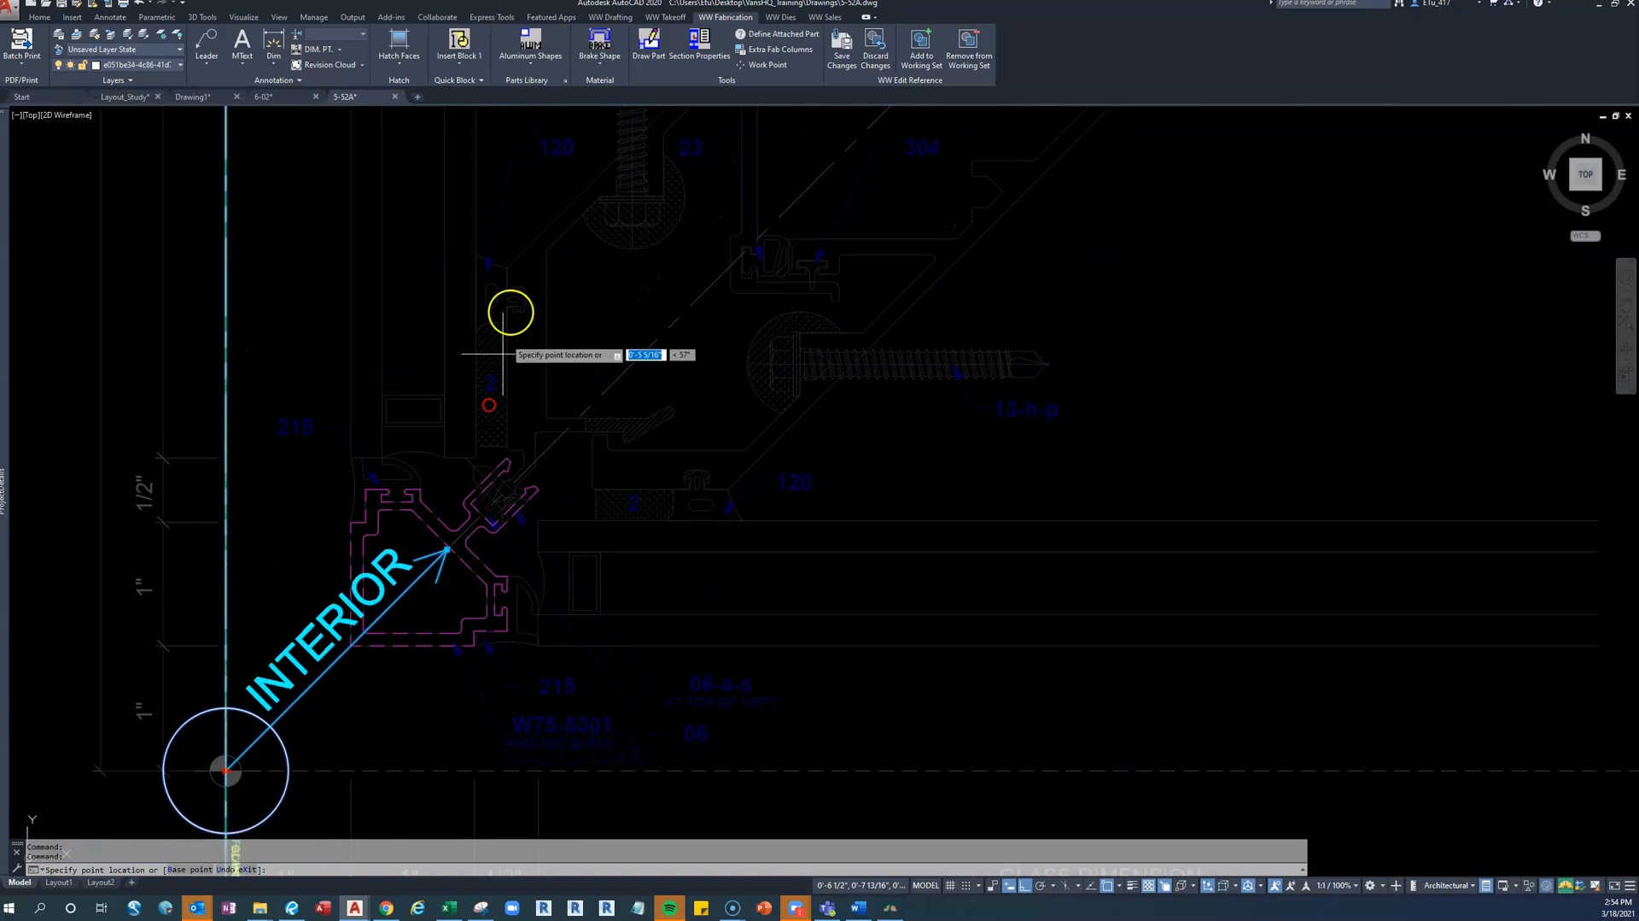
{"action": "left_click", "coordinate": [507, 261]}
{"action": "key", "text": "Escape"}
{"action": "key", "text": "Escape"}
Save the layout changes to each matching part in detail 1\5.52A;R and bring up the project details
{"action": "scroll", "coordinate": [544, 362], "scroll_direction": "down", "scroll_amount": 4}
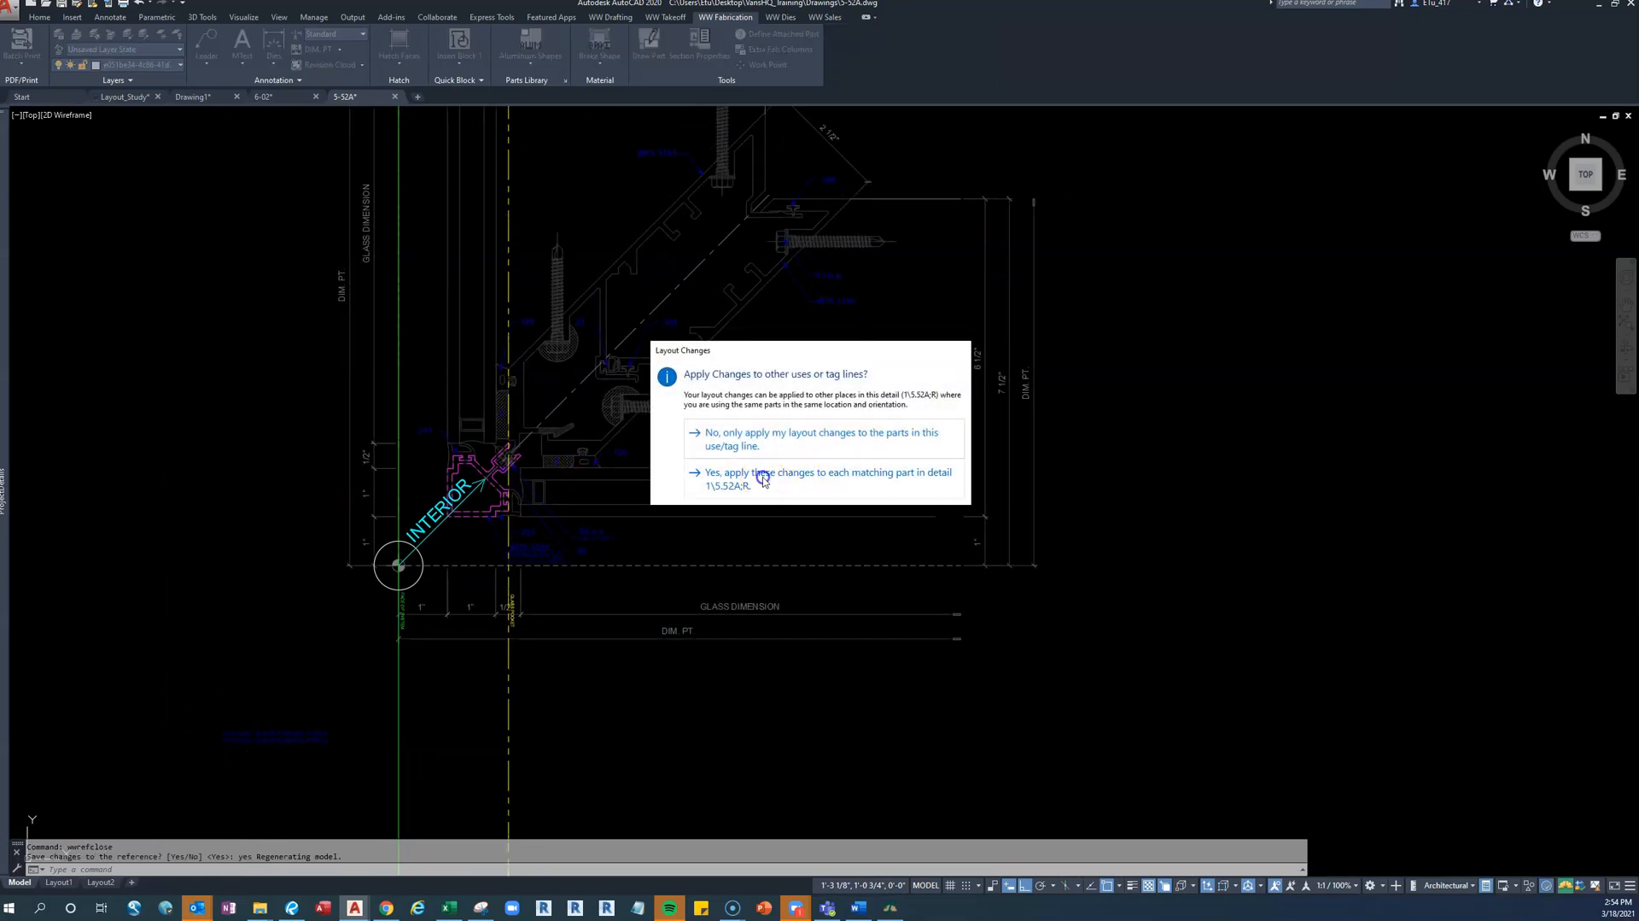
{"action": "left_click", "coordinate": [763, 479]}
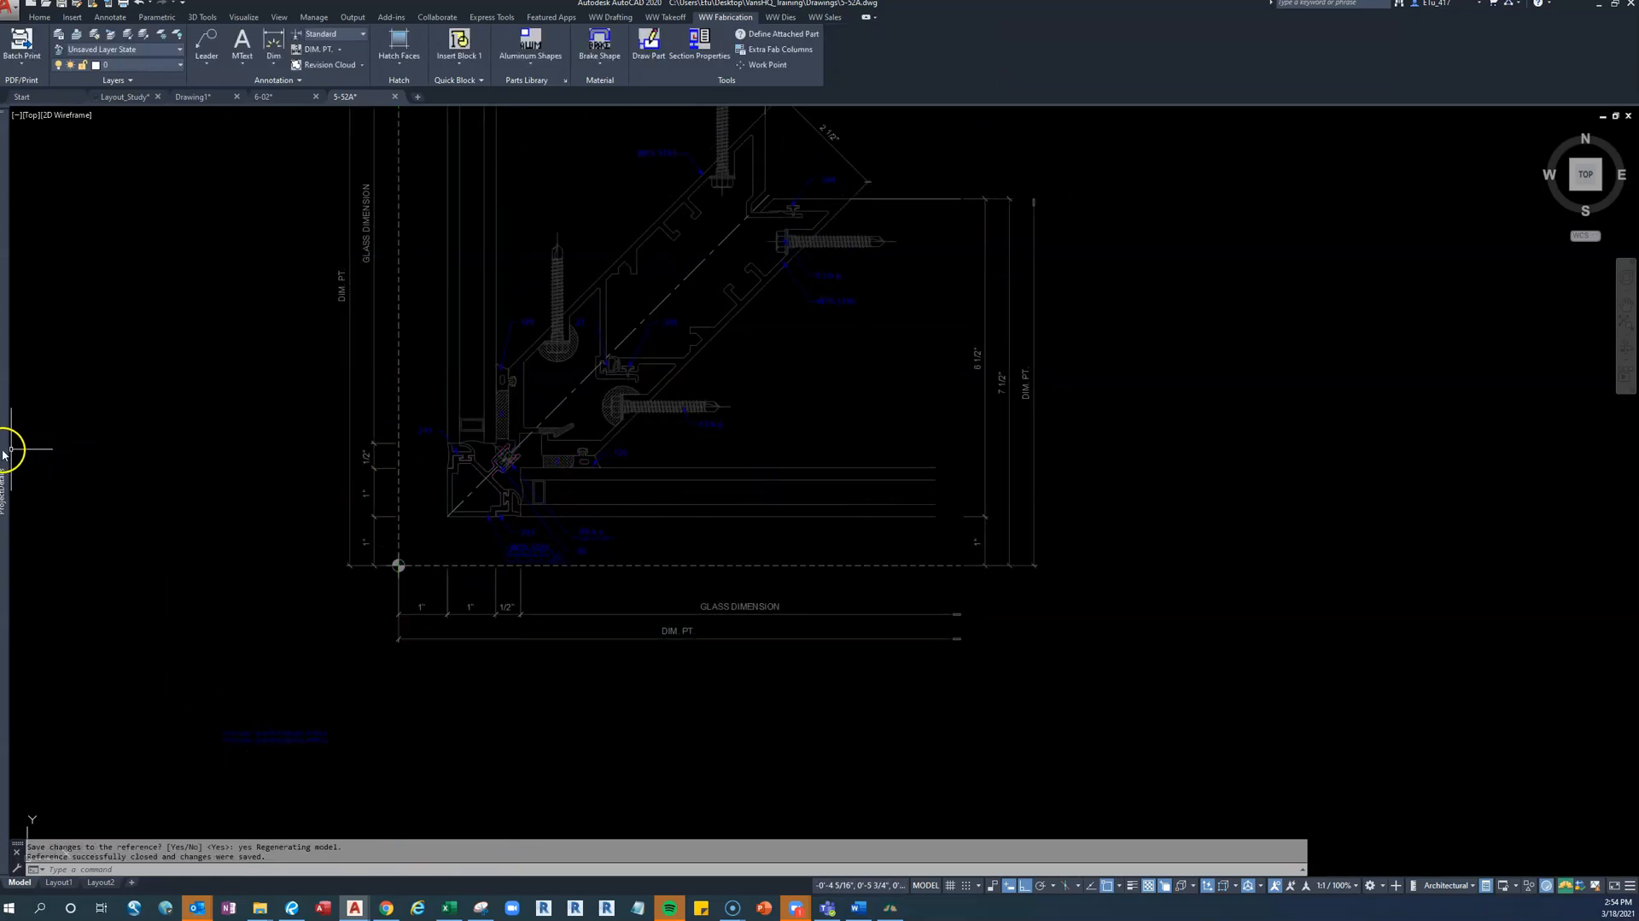
{"action": "left_click", "coordinate": [4, 453]}
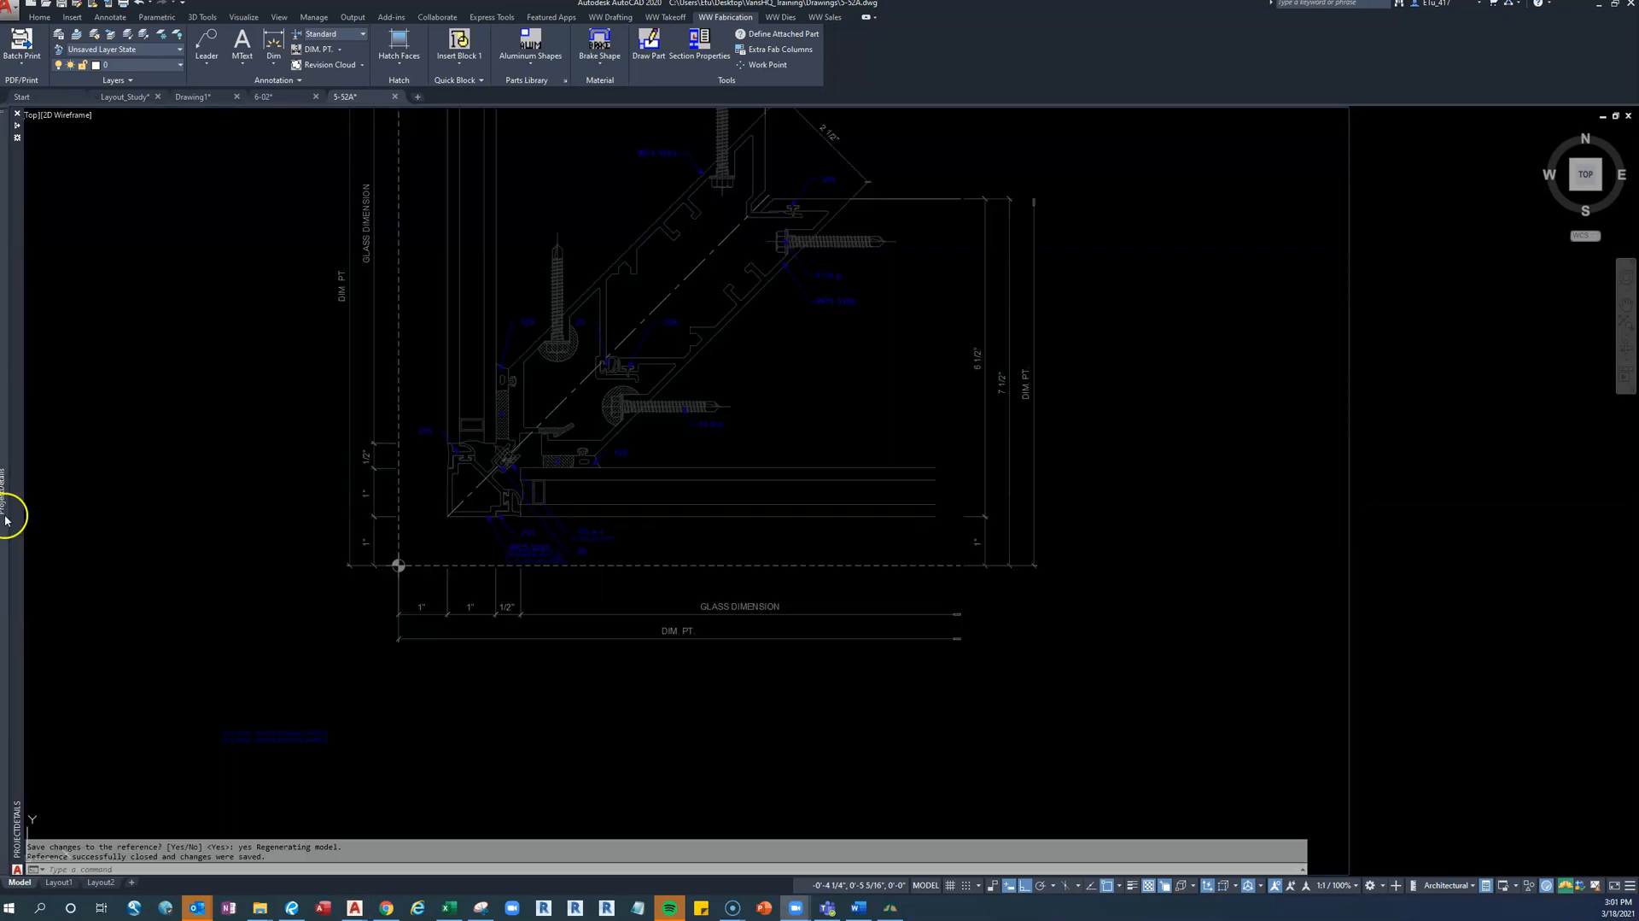
Open the Cnr125-HeadS250V to HeadS250V use layout of detail 1\5.52A;L (S-W75-5106-001-P750), placing its tag line at the dimension point
{"action": "mouse_move", "coordinate": [7, 512]}
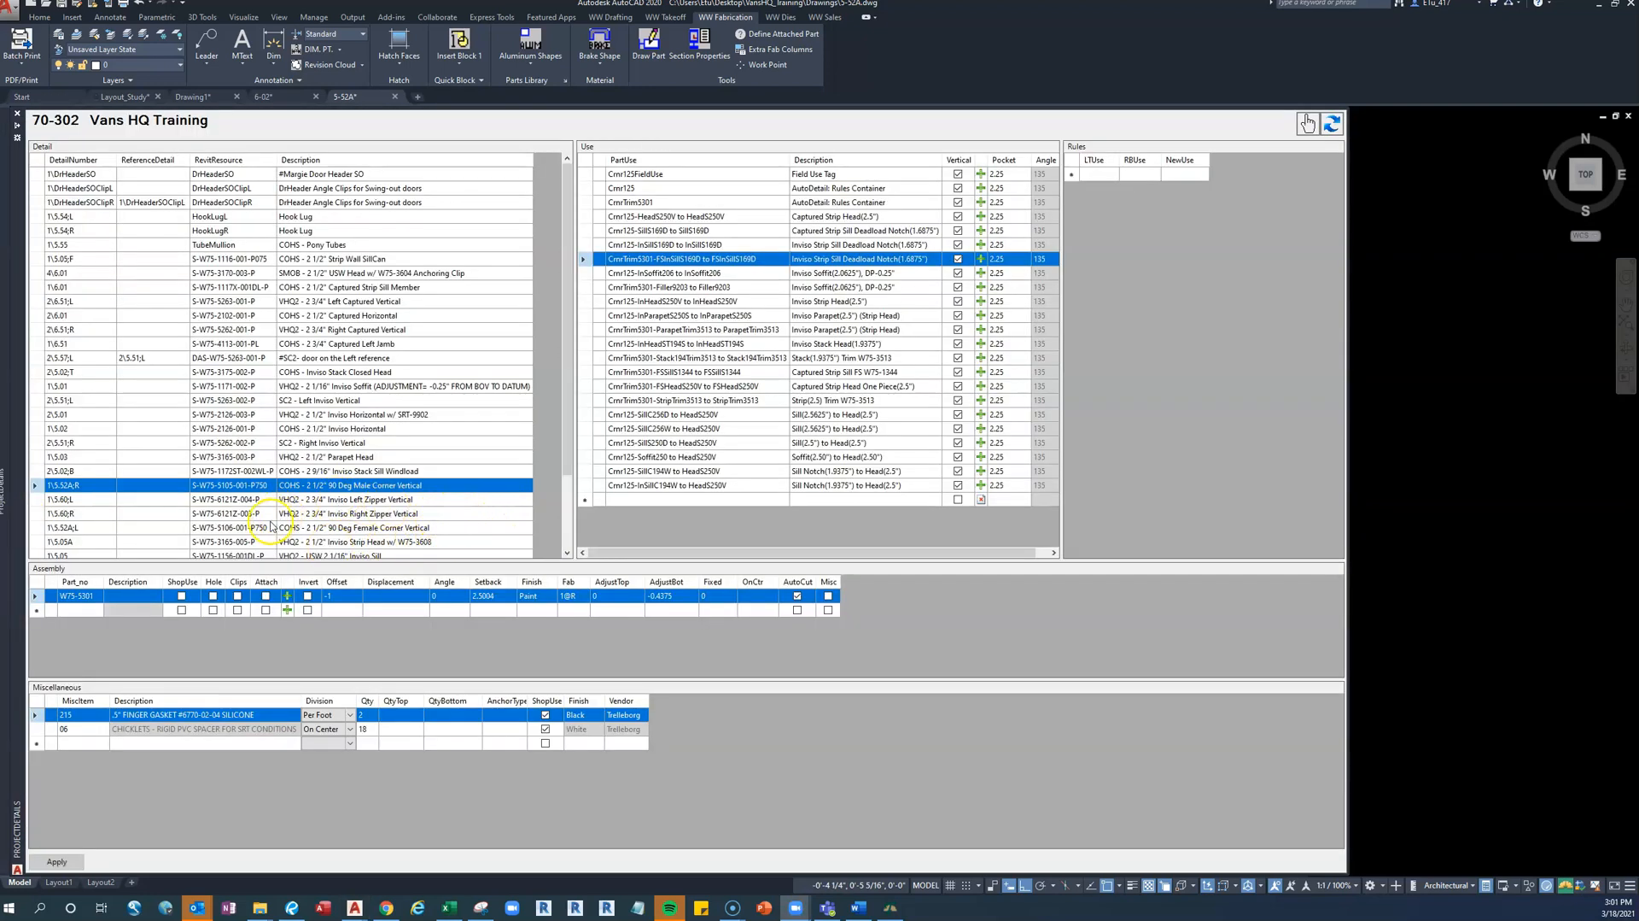
{"action": "left_click", "coordinate": [226, 527]}
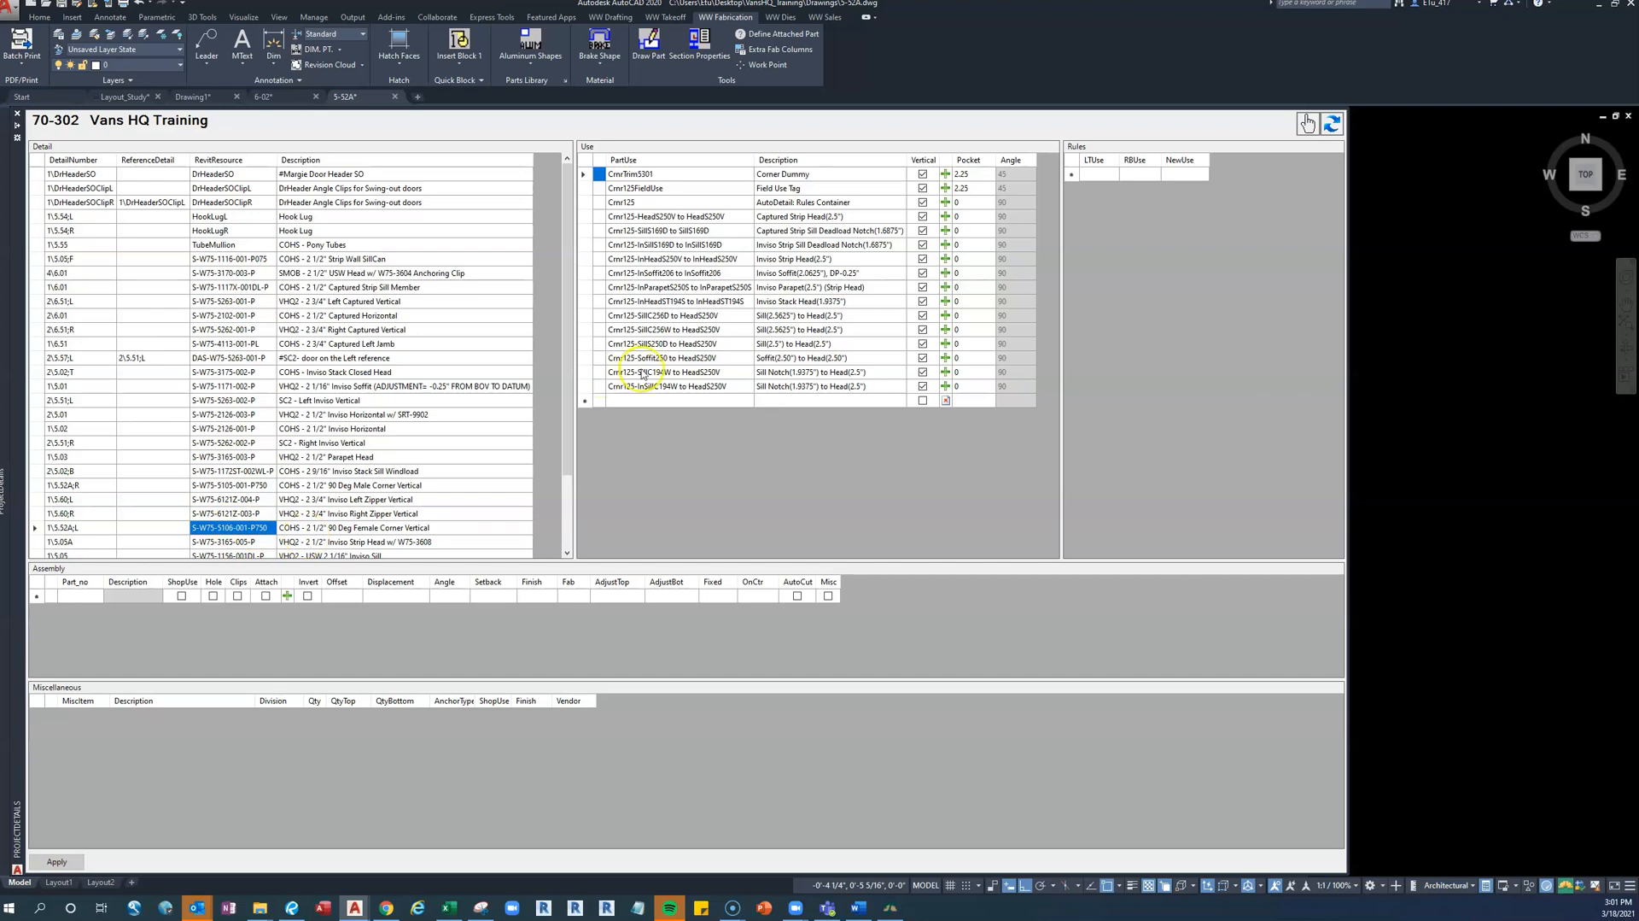
{"action": "left_click", "coordinate": [585, 219]}
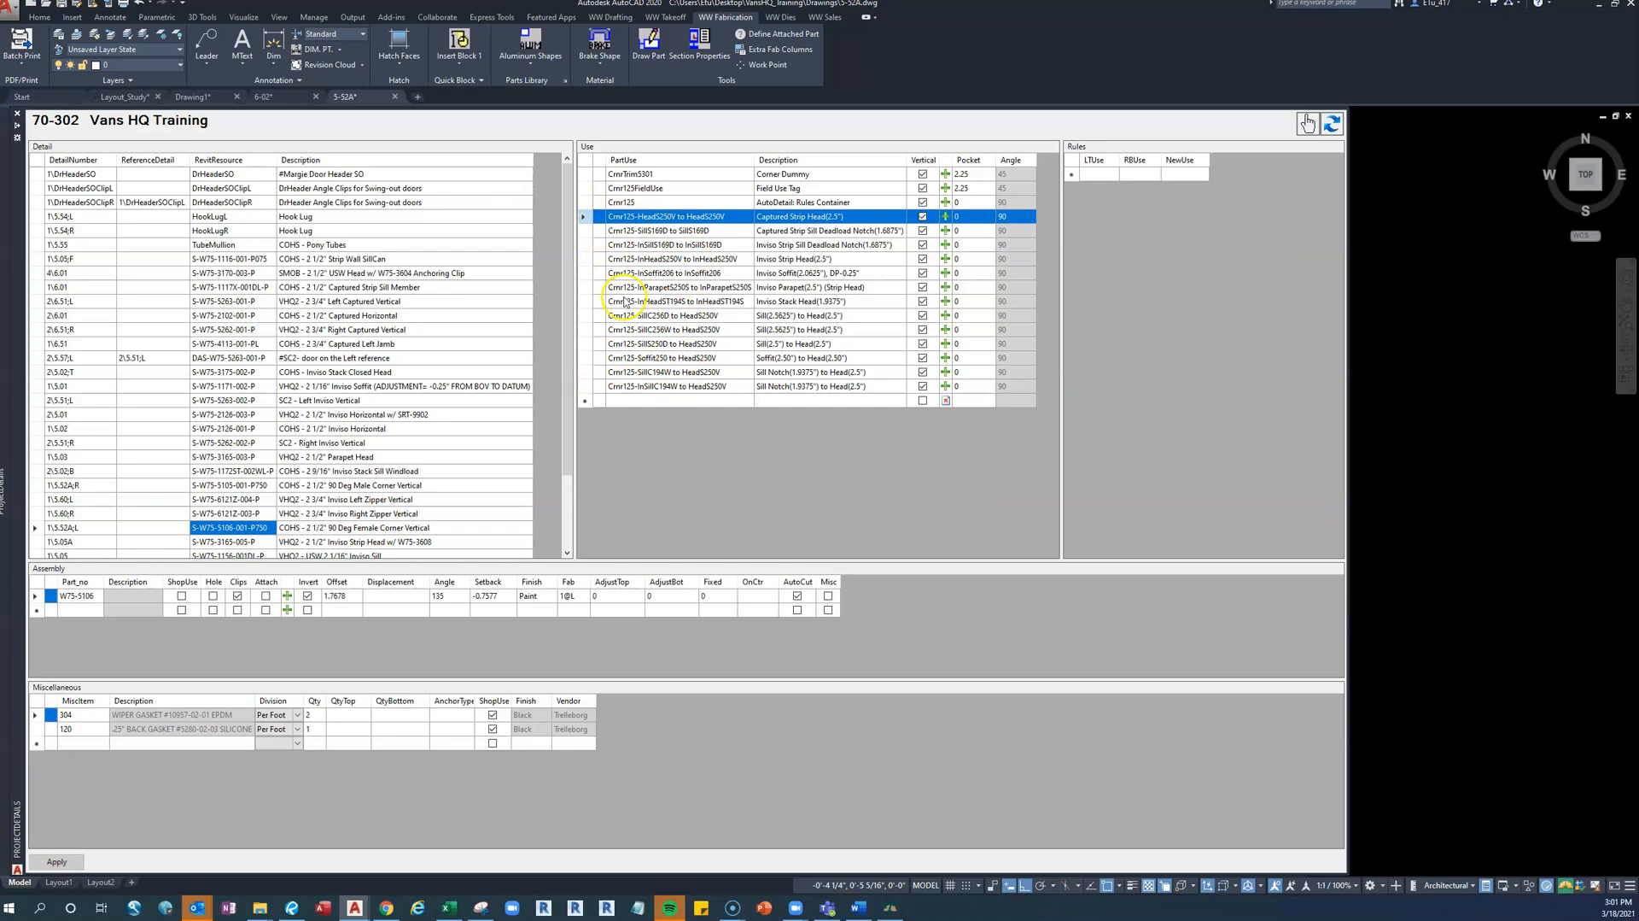
{"action": "left_click", "coordinate": [946, 217]}
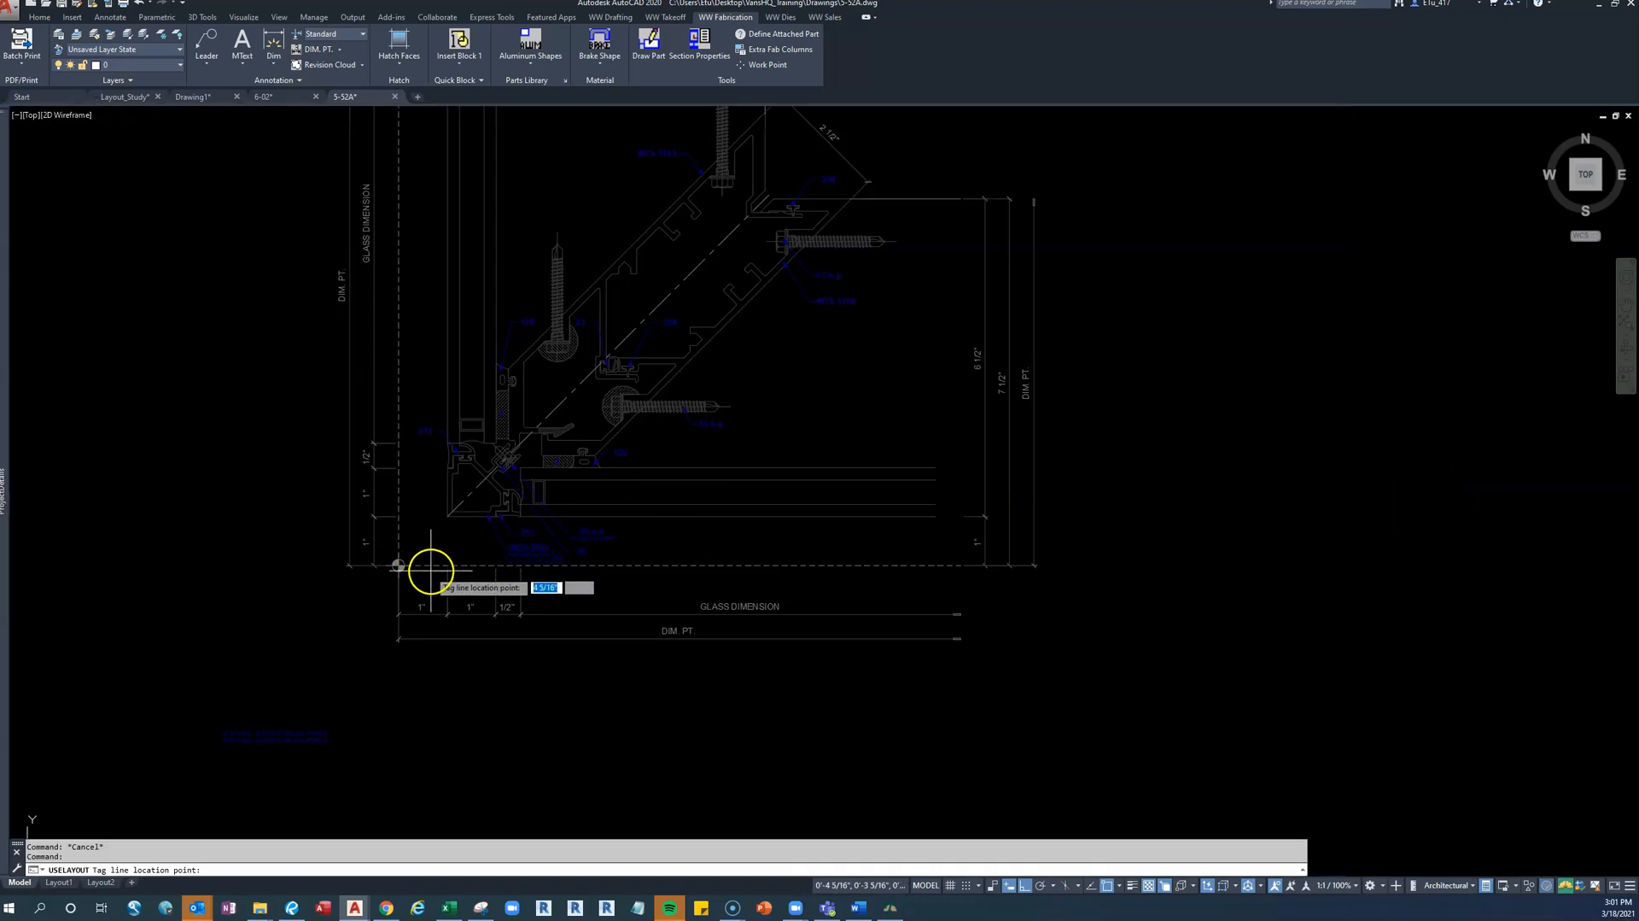
{"action": "scroll", "coordinate": [398, 565], "scroll_direction": "up", "scroll_amount": 4}
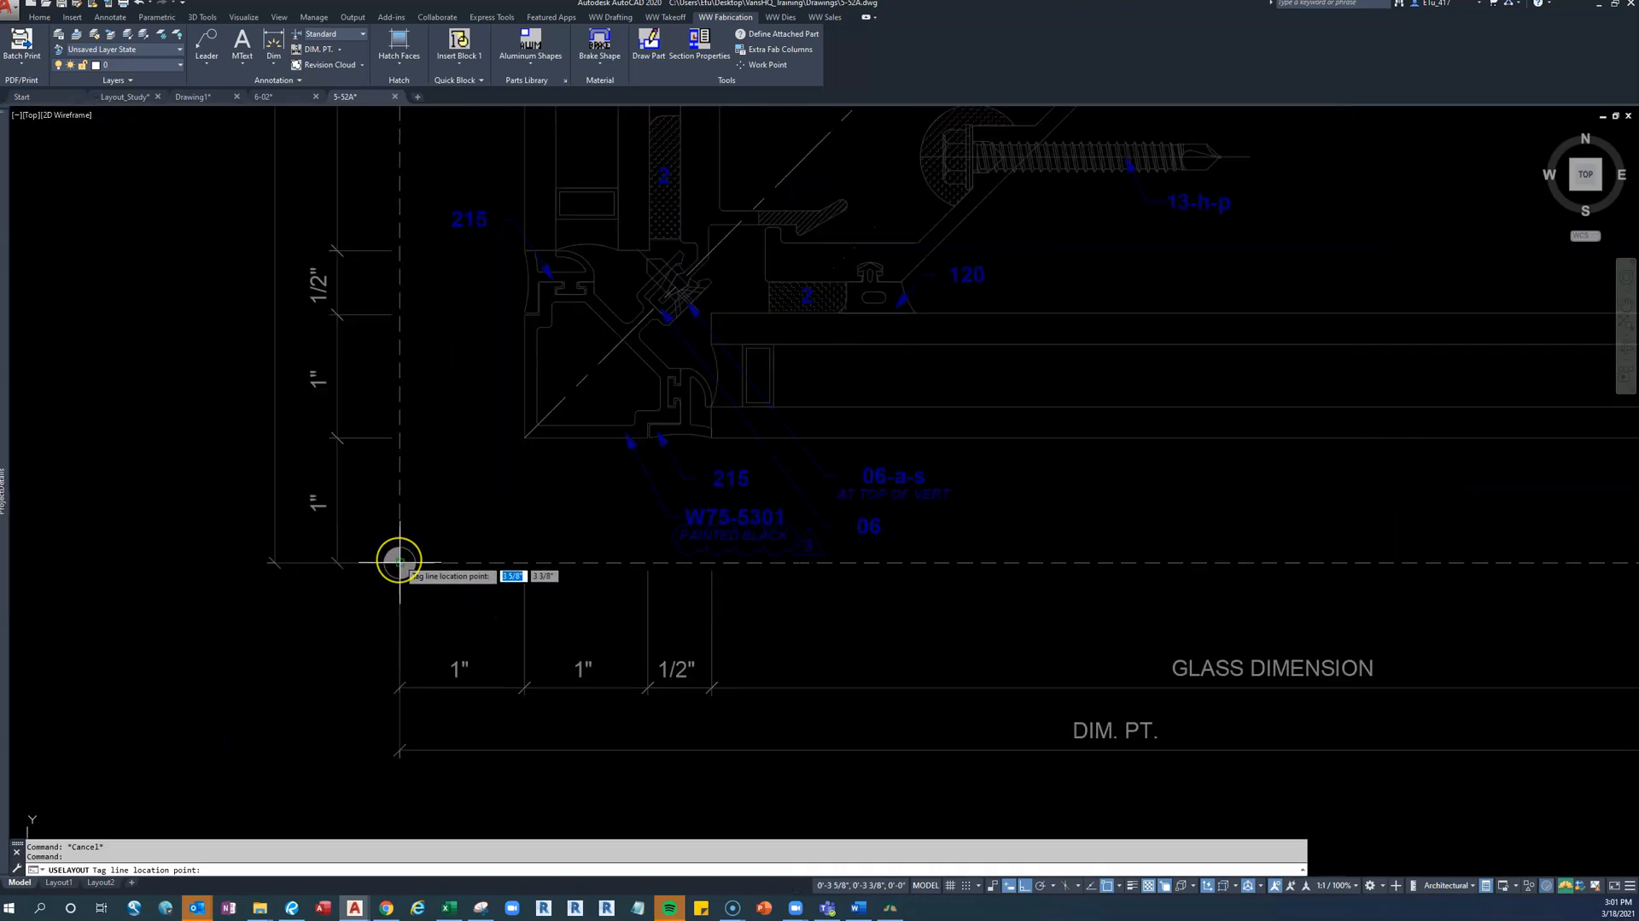
{"action": "left_click", "coordinate": [399, 562]}
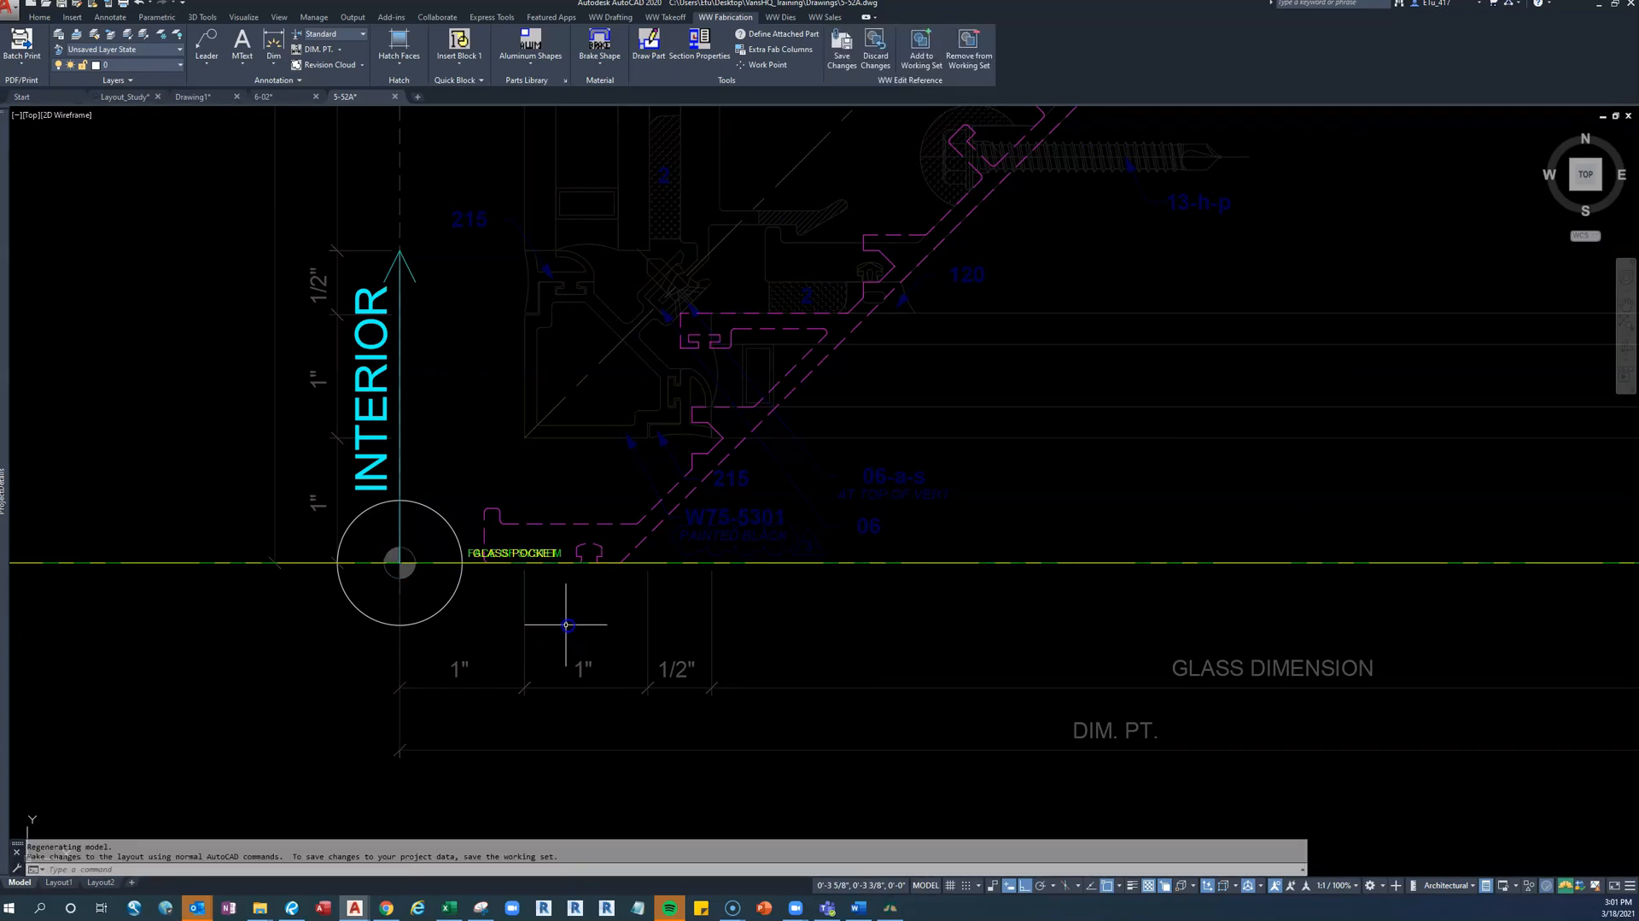
Rotate the INTERIOR arrow onto the corner's diagonal centerline with a Nearest snap, giving a UseAngle of 45
{"action": "scroll", "coordinate": [464, 502], "scroll_direction": "down", "scroll_amount": 2}
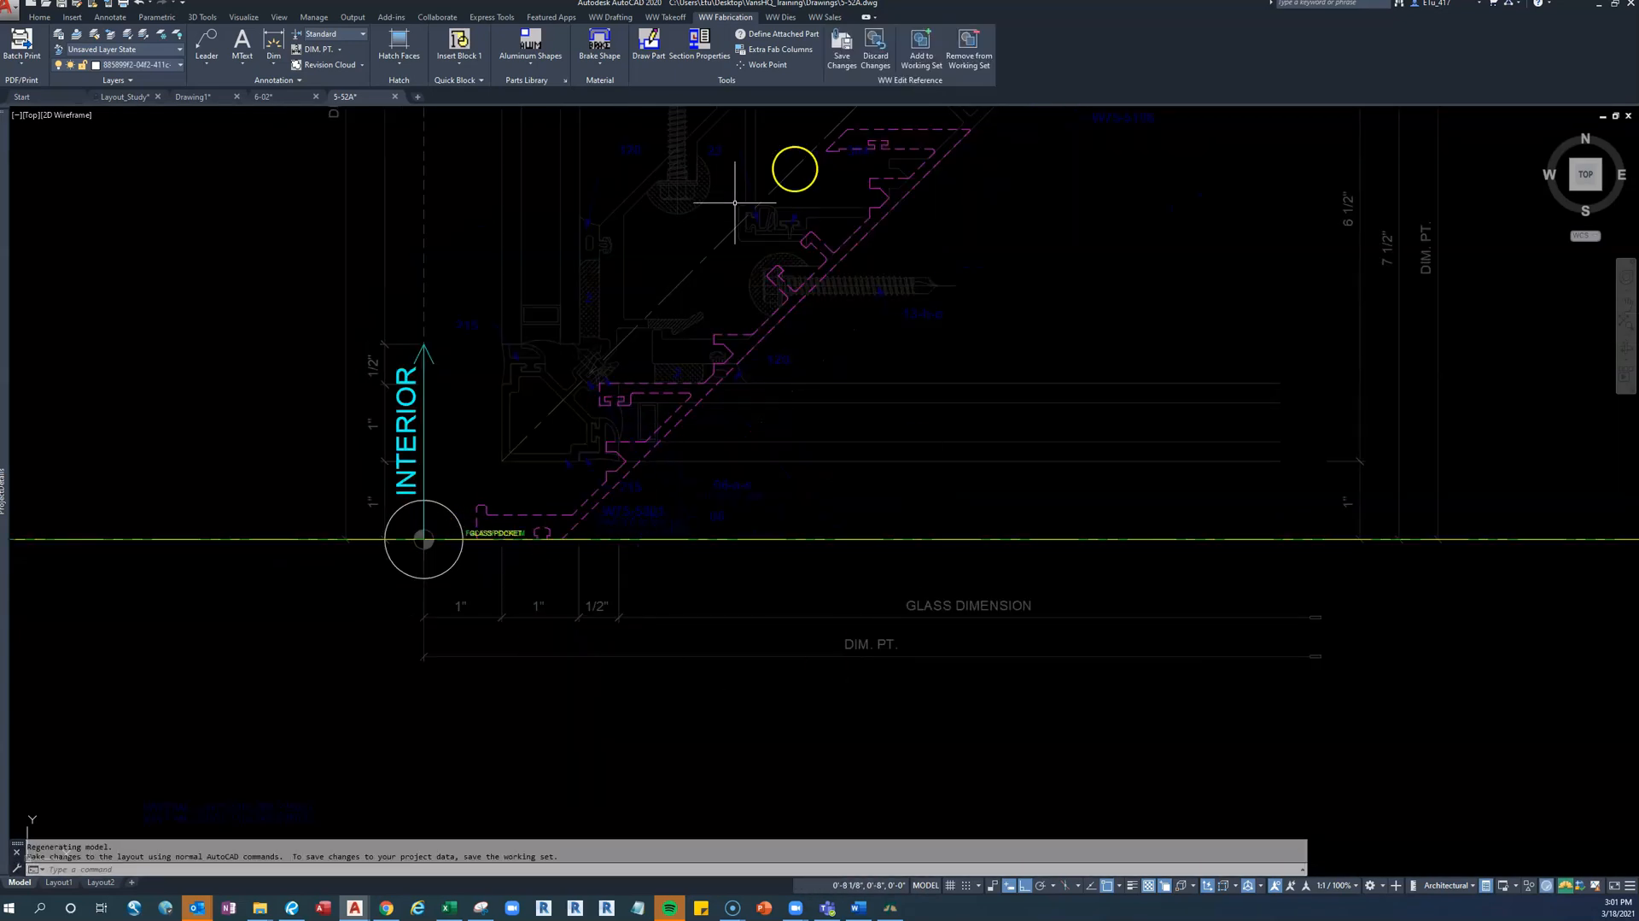
{"action": "middle_click_drag", "start_coordinate": [695, 339], "coordinate": [450, 450]}
{"action": "scroll", "coordinate": [499, 432], "scroll_direction": "down", "scroll_amount": 2}
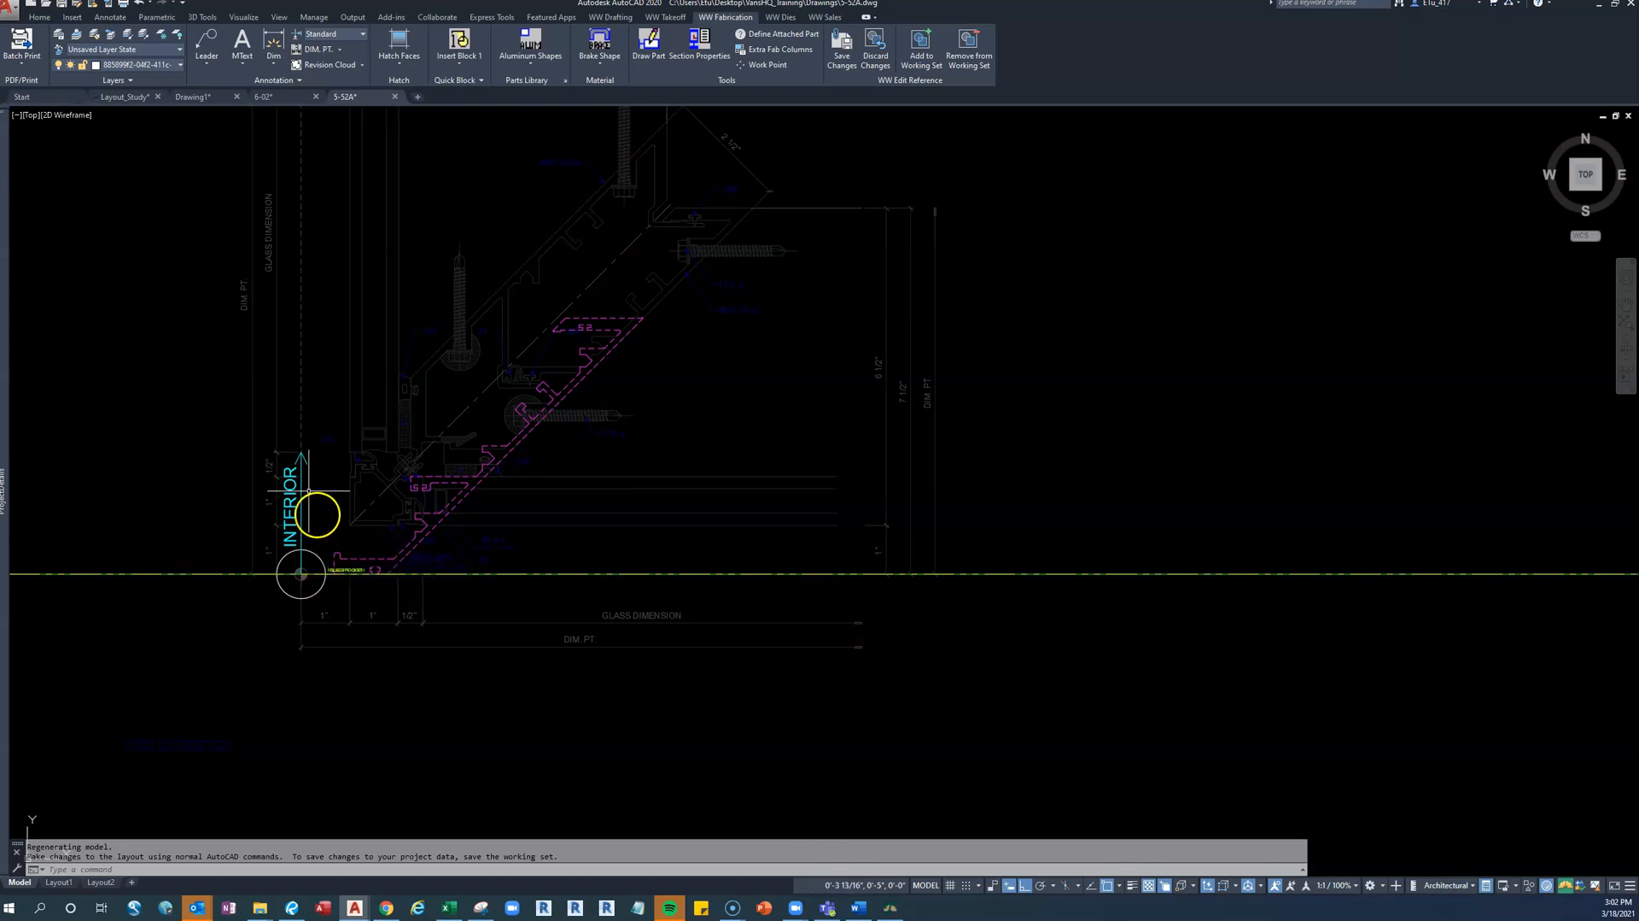
{"action": "left_click", "coordinate": [302, 455]}
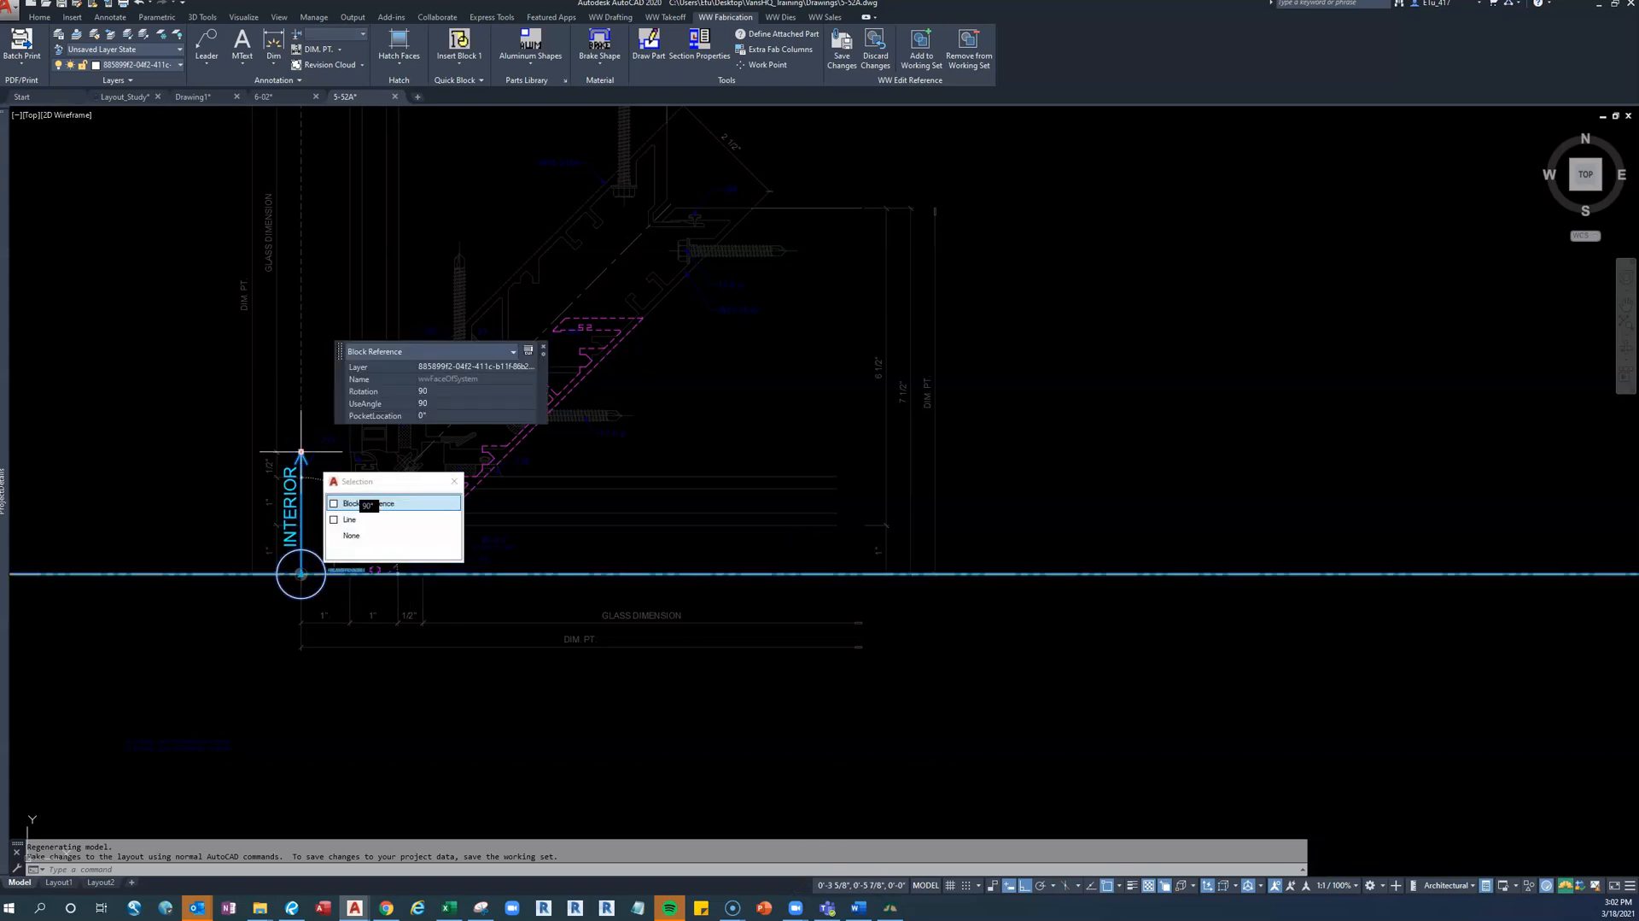
{"action": "left_click", "coordinate": [302, 454]}
{"action": "scroll", "coordinate": [401, 487], "scroll_direction": "up", "scroll_amount": 3}
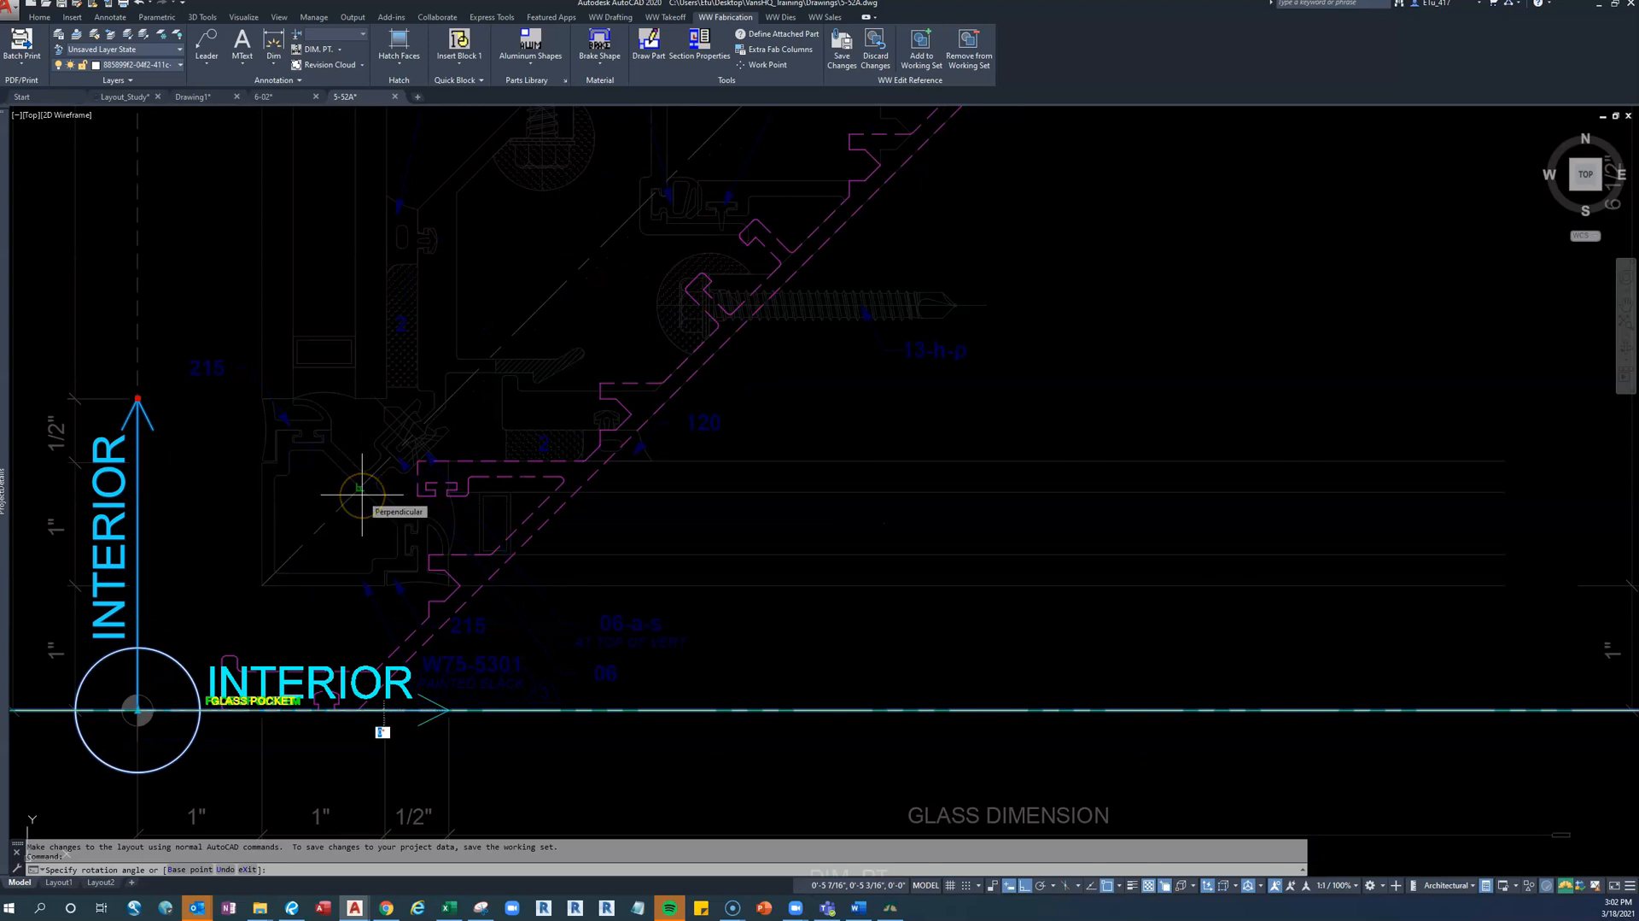
{"action": "right_click", "coordinate": [355, 496], "text": "shift"}
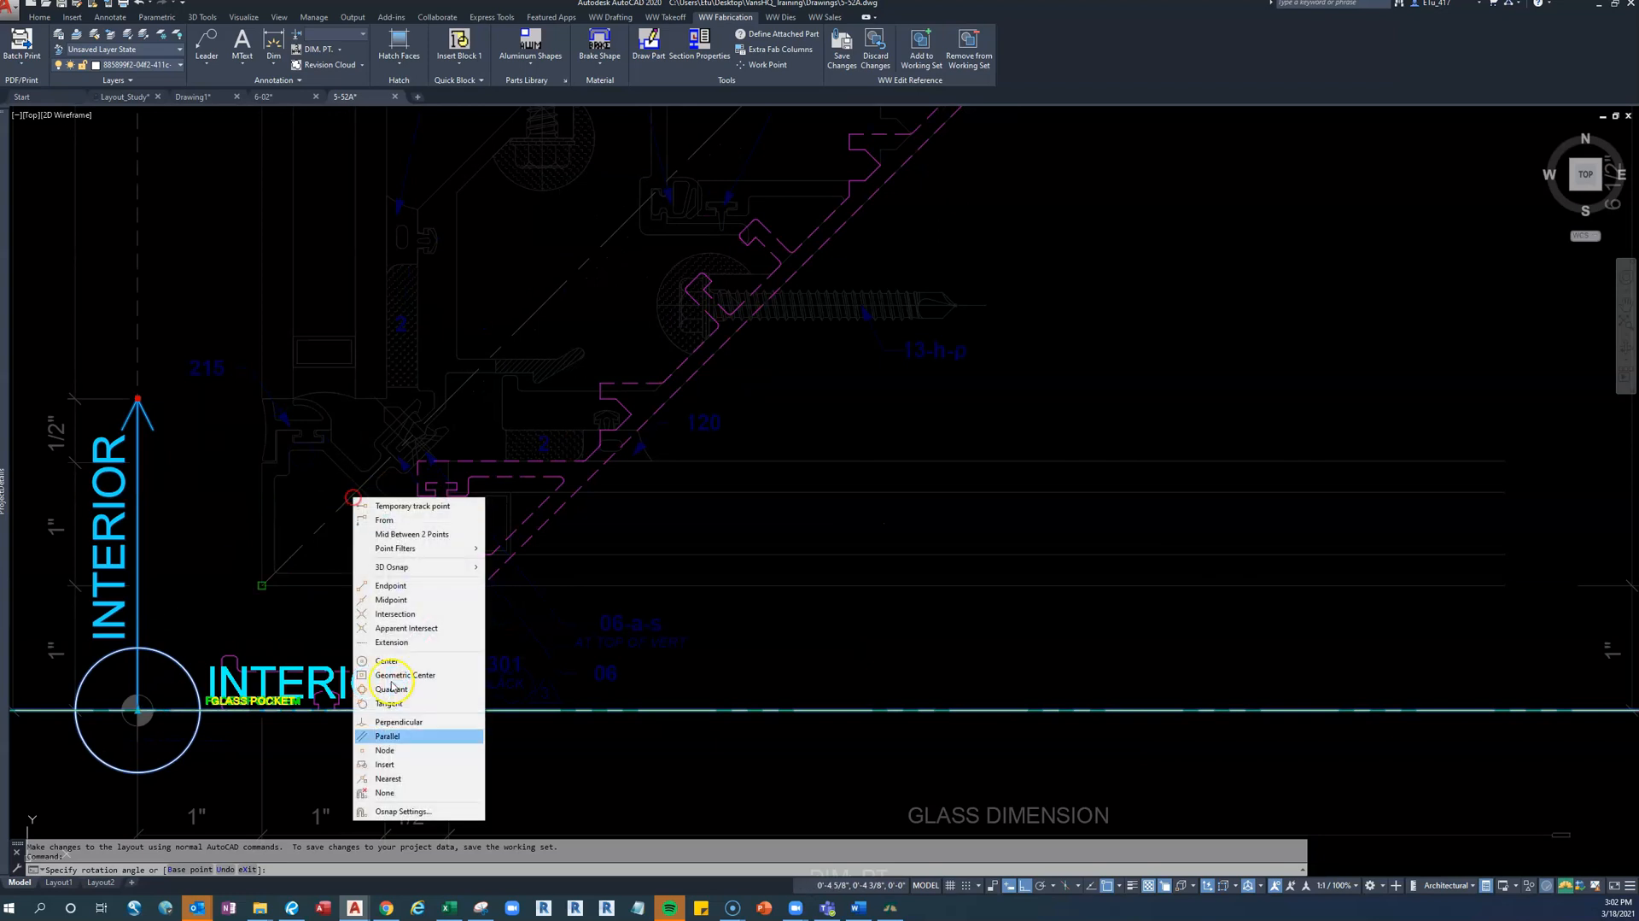
{"action": "left_click", "coordinate": [388, 778]}
{"action": "left_click", "coordinate": [348, 500]}
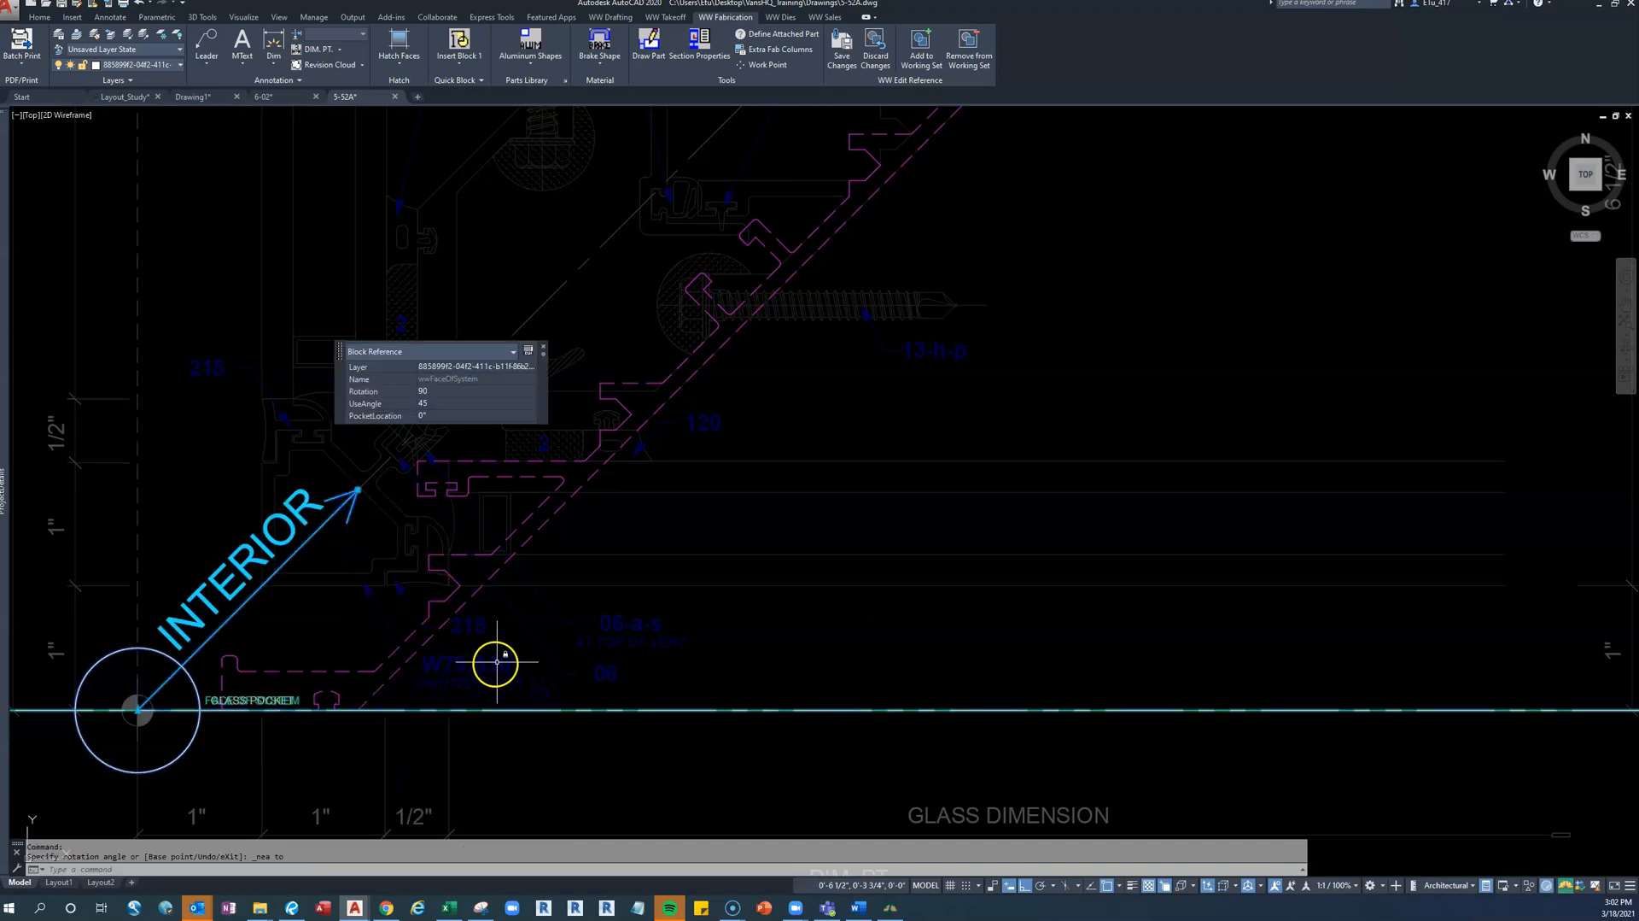
{"action": "key", "text": "Escape"}
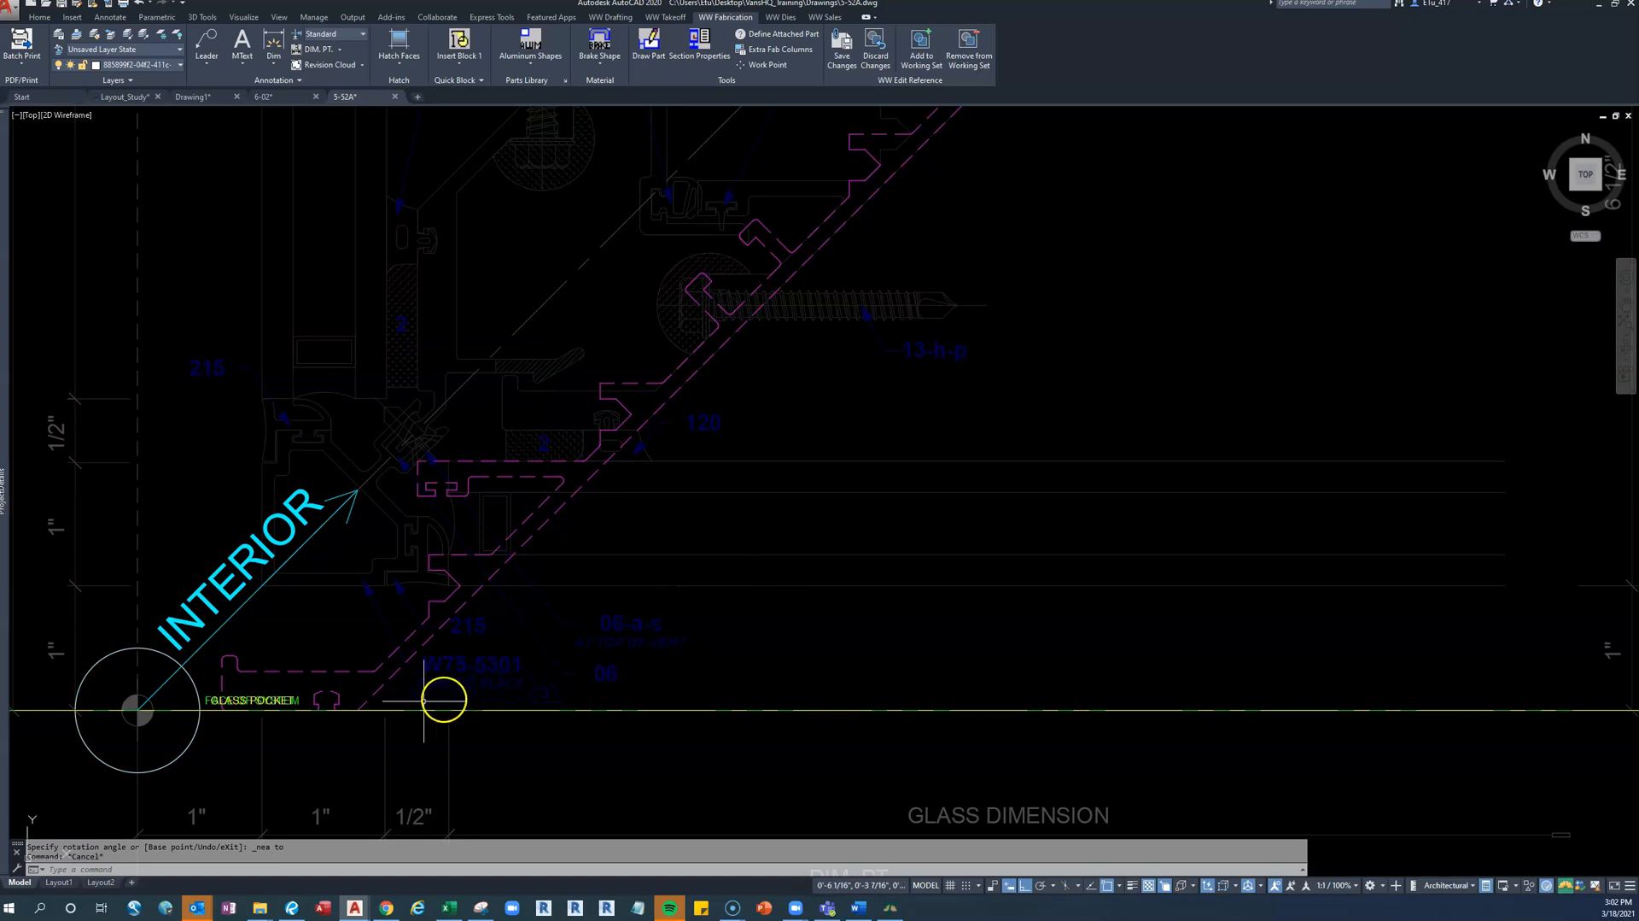
Move the dashed W75-5106 profile by its gasket flange corner toward the matching flange corner in the detail drawing
{"action": "left_click", "coordinate": [432, 635]}
{"action": "type", "text": "M"}
{"action": "key", "text": "Return"}
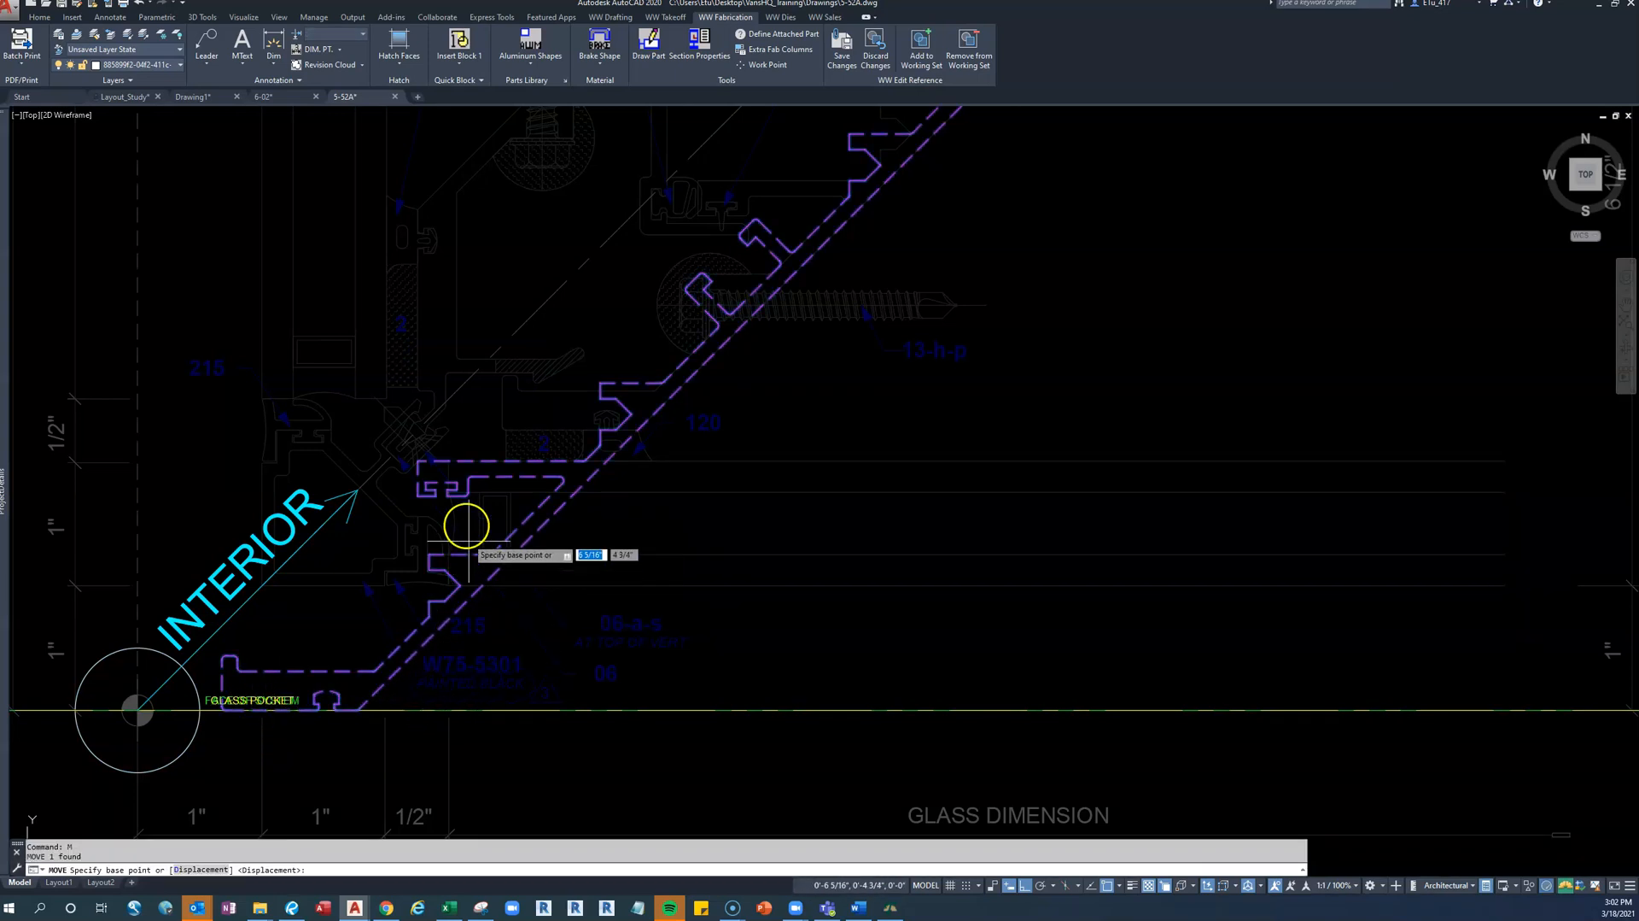
{"action": "left_click", "coordinate": [420, 461]}
{"action": "middle_click_drag", "start_coordinate": [629, 424], "coordinate": [613, 505]}
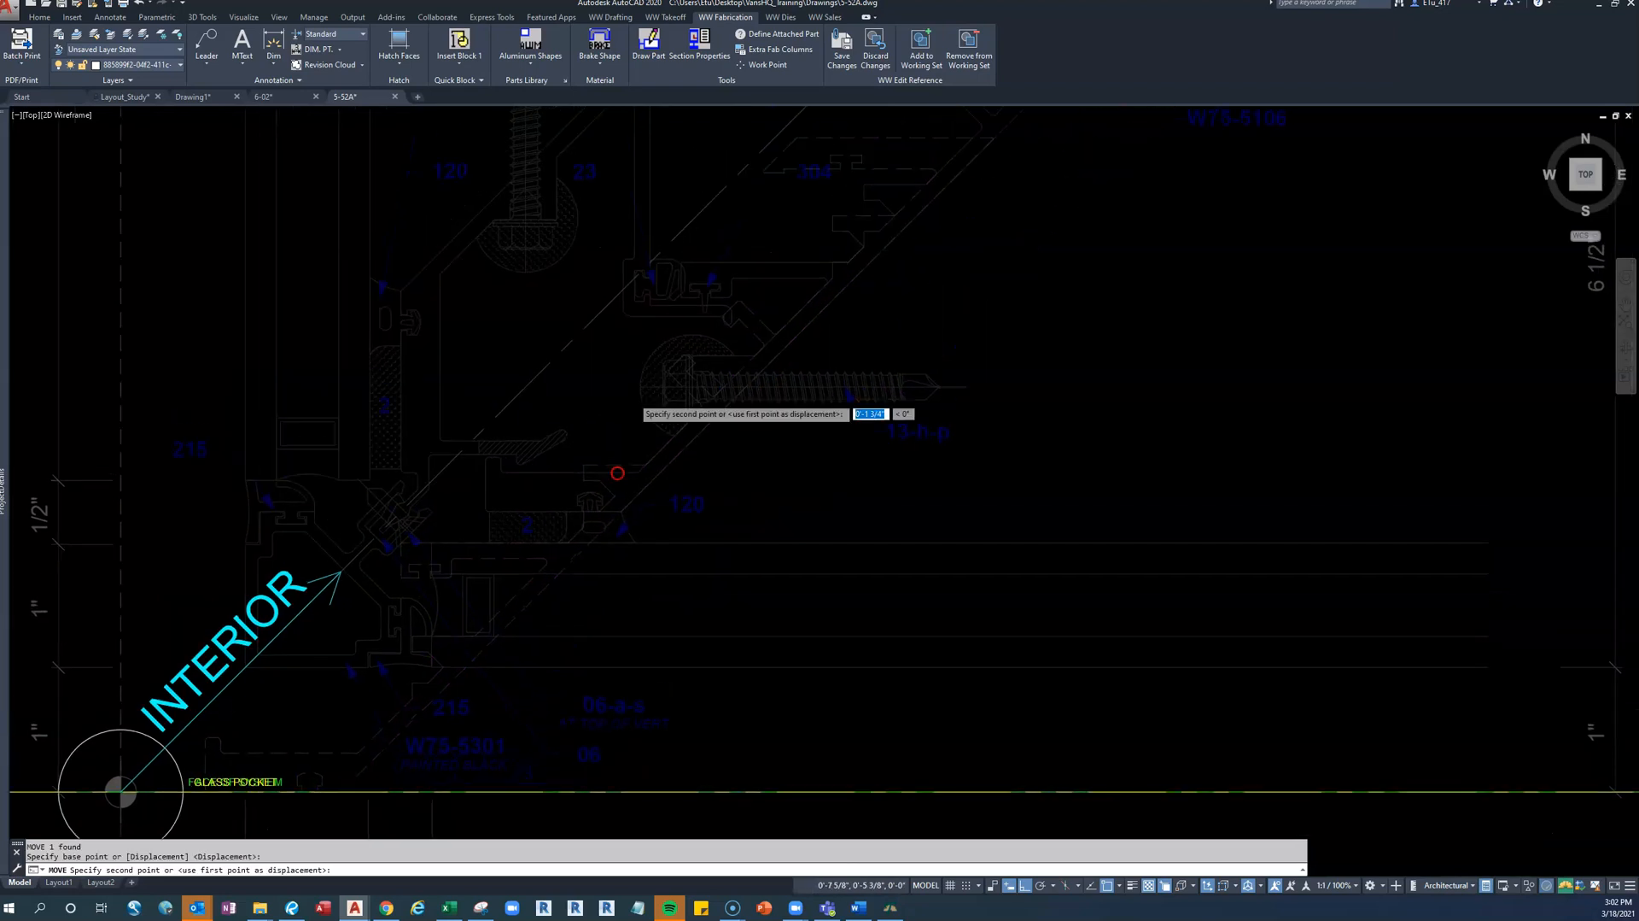
{"action": "scroll", "coordinate": [578, 354], "scroll_direction": "up", "scroll_amount": 6}
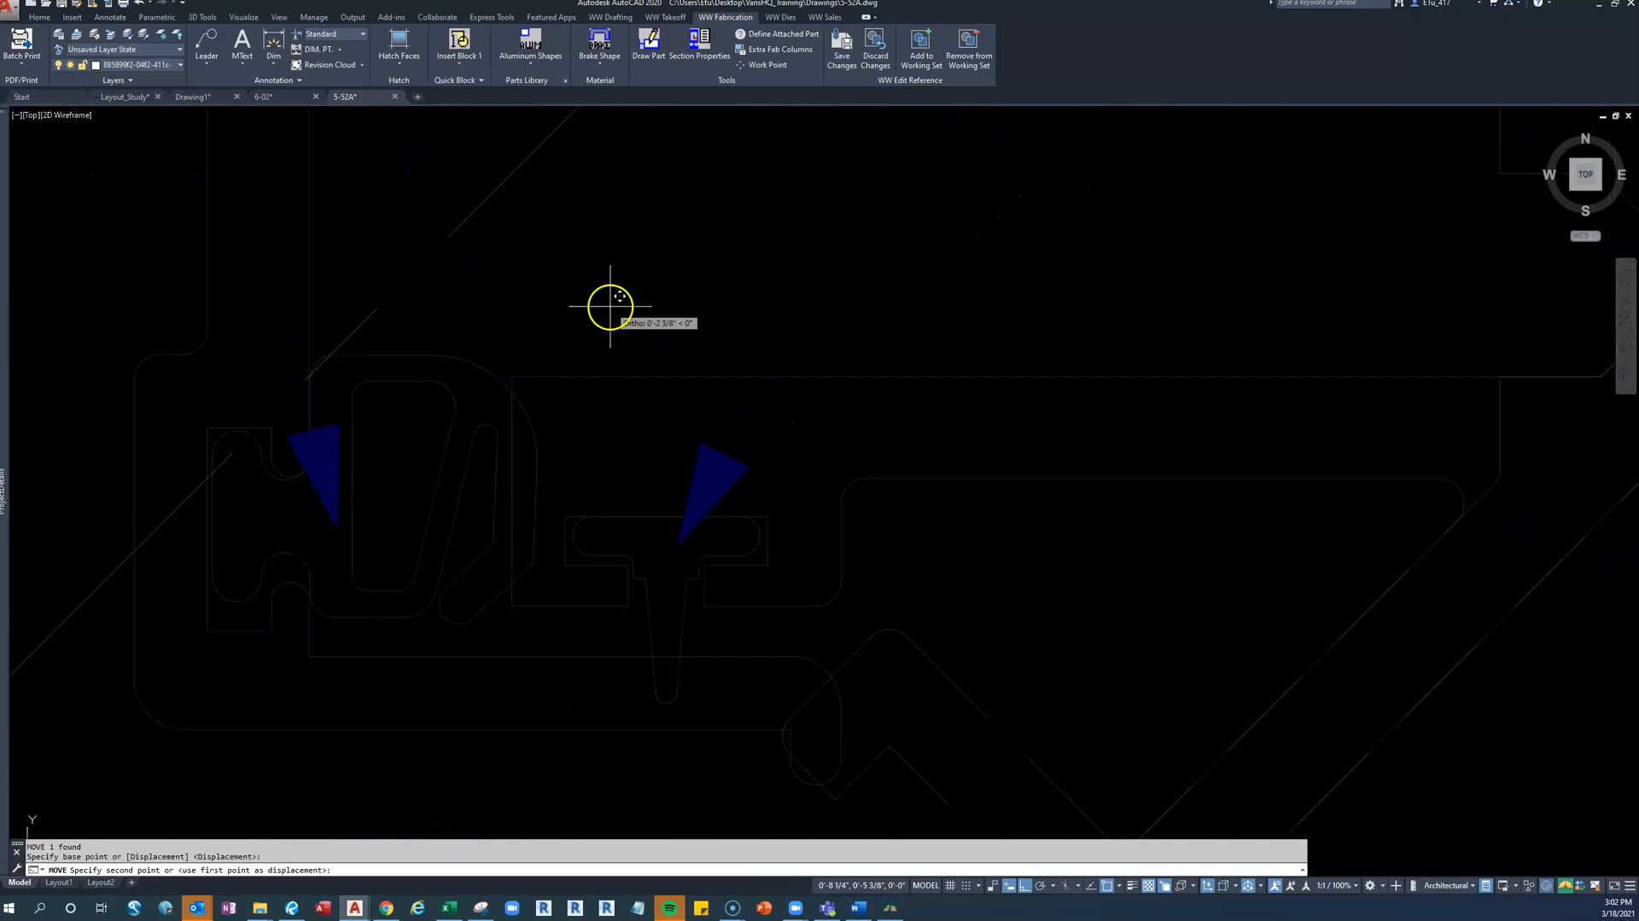
{"action": "left_click", "coordinate": [543, 371]}
Nudge the dashed W75-5106 profile so its flange corner lands exactly on the drawn profile's corner
{"action": "left_click", "coordinate": [512, 374]}
{"action": "type", "text": "M"}
{"action": "key", "text": "Return"}
{"action": "scroll", "coordinate": [504, 375], "scroll_direction": "up", "scroll_amount": 5}
{"action": "left_click", "coordinate": [533, 390]}
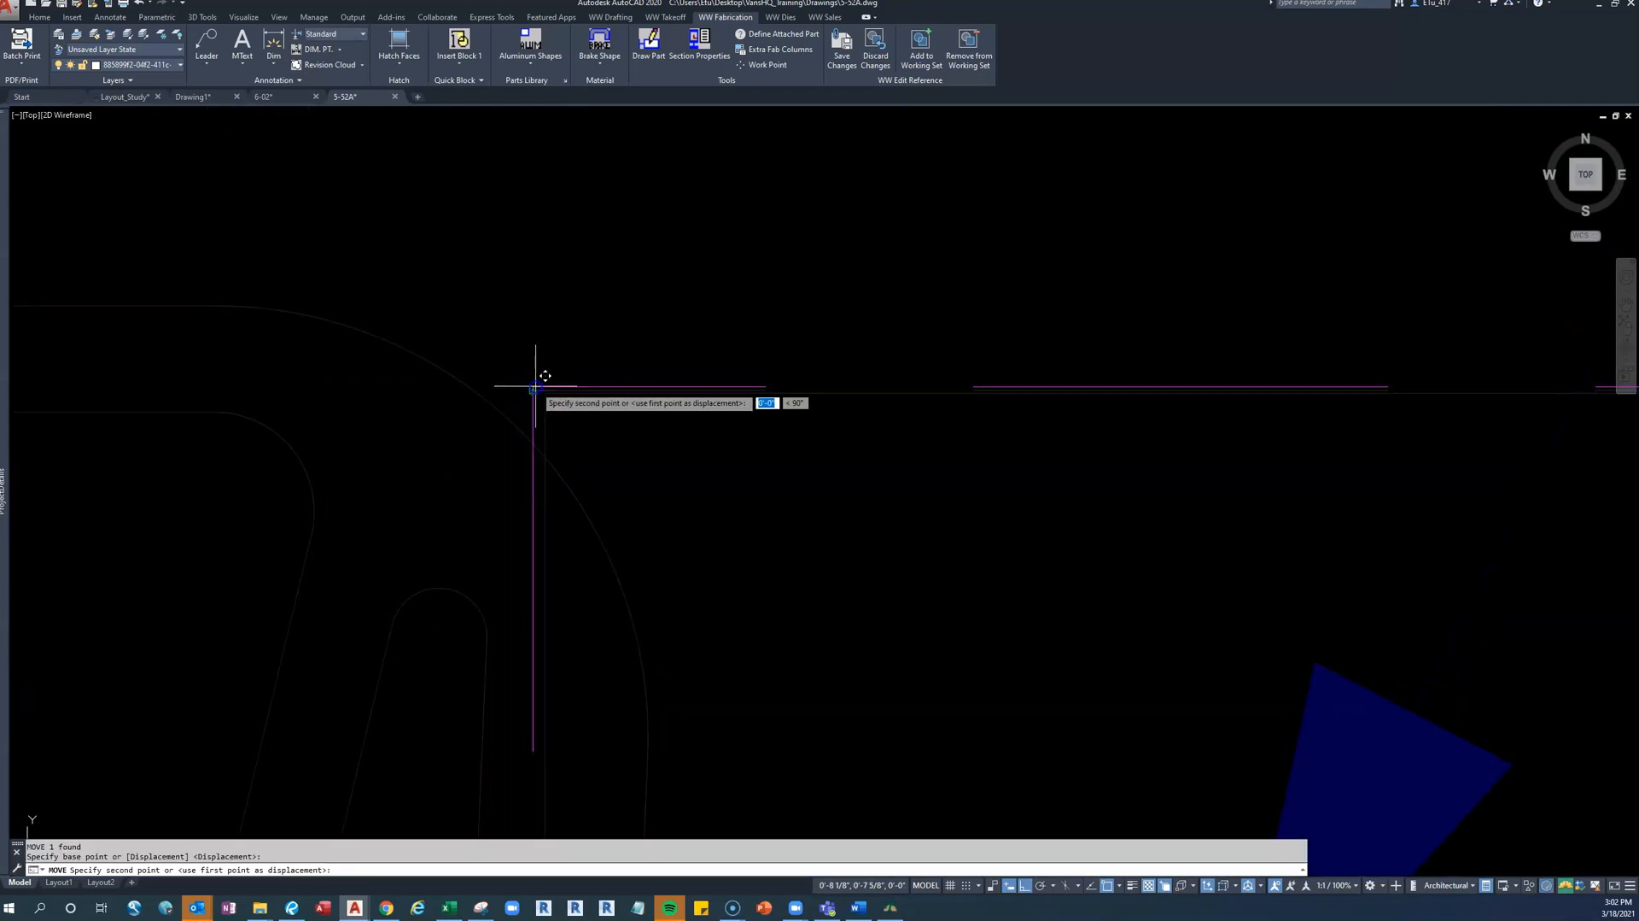
{"action": "left_click", "coordinate": [546, 393]}
{"action": "scroll", "coordinate": [626, 435], "scroll_direction": "down", "scroll_amount": 6}
{"action": "scroll", "coordinate": [597, 554], "scroll_direction": "up", "scroll_amount": 5}
Place the tag's GLASS POCKET line on the lower flange edge of the dashed W75-5106 profile, giving a PocketLocation of 2 1/4"
{"action": "middle_click_drag", "start_coordinate": [631, 531], "coordinate": [630, 395]}
{"action": "middle_click_drag", "start_coordinate": [681, 671], "coordinate": [787, 561]}
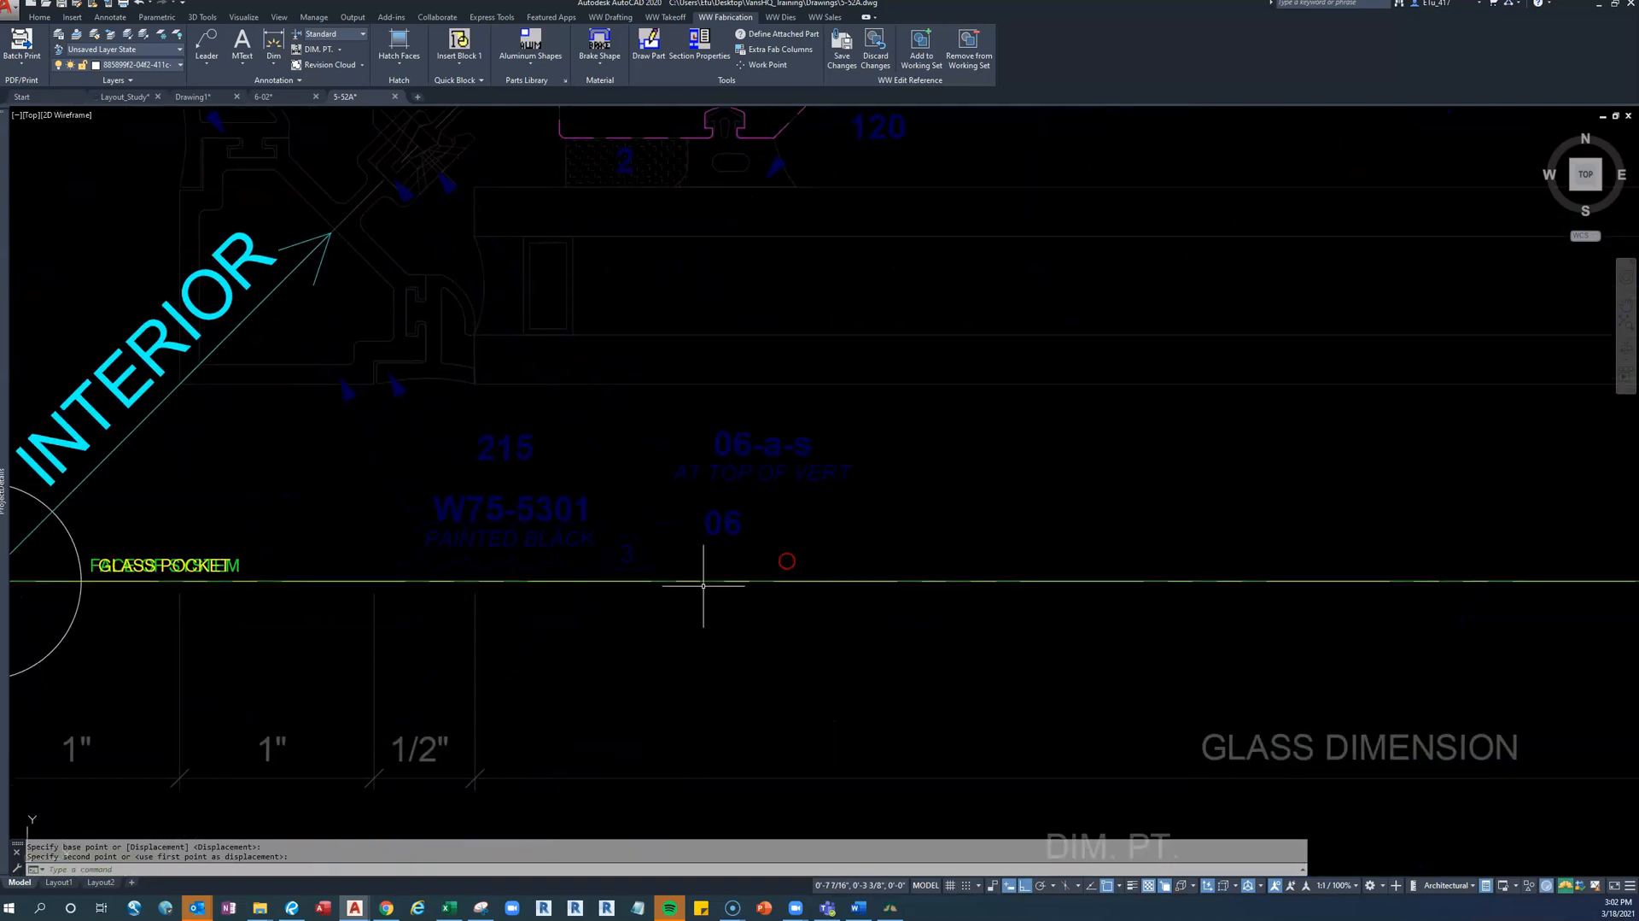
{"action": "scroll", "coordinate": [632, 580], "scroll_direction": "down", "scroll_amount": 2}
{"action": "left_click", "coordinate": [449, 581]}
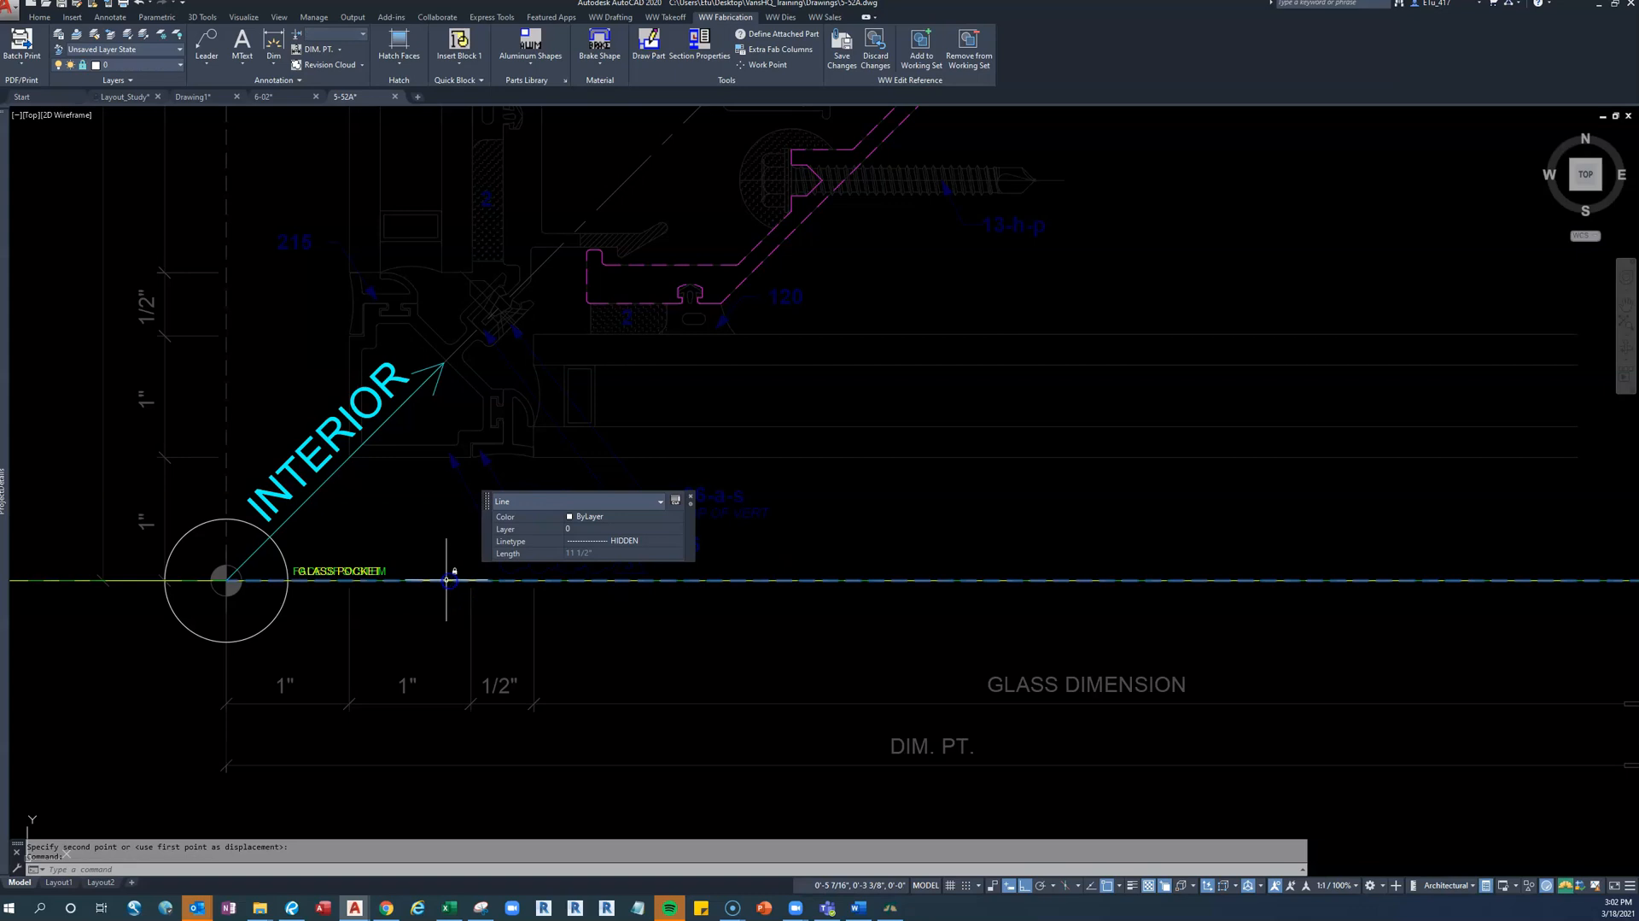
{"action": "key", "text": "Escape"}
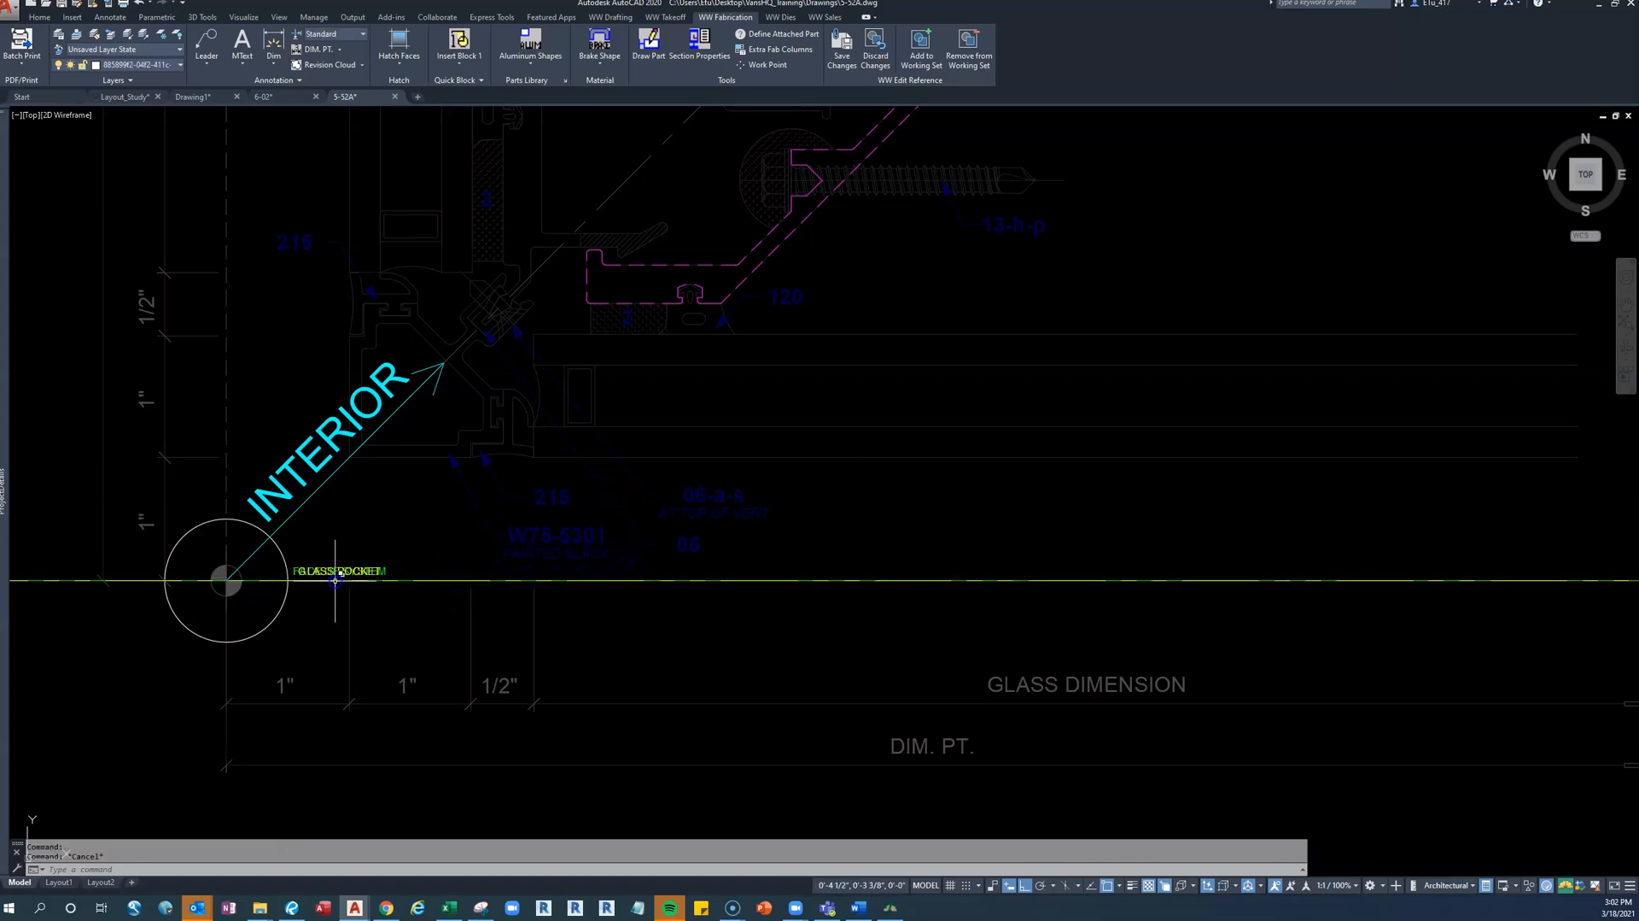
{"action": "left_click", "coordinate": [350, 581]}
{"action": "left_click", "coordinate": [226, 580]}
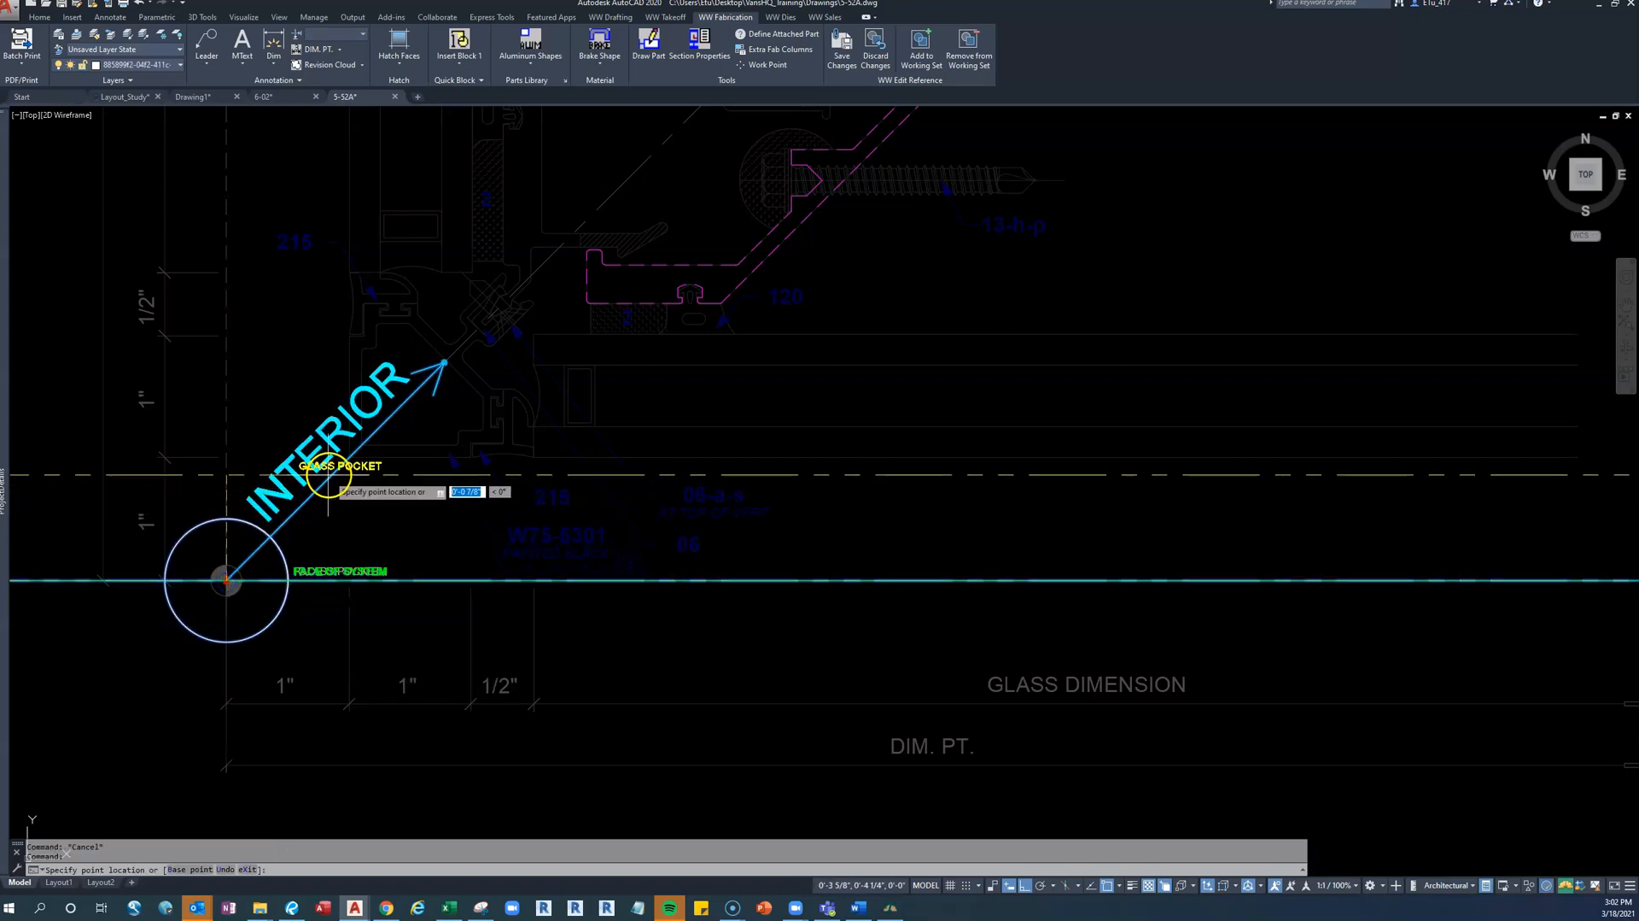
{"action": "key", "text": "Escape"}
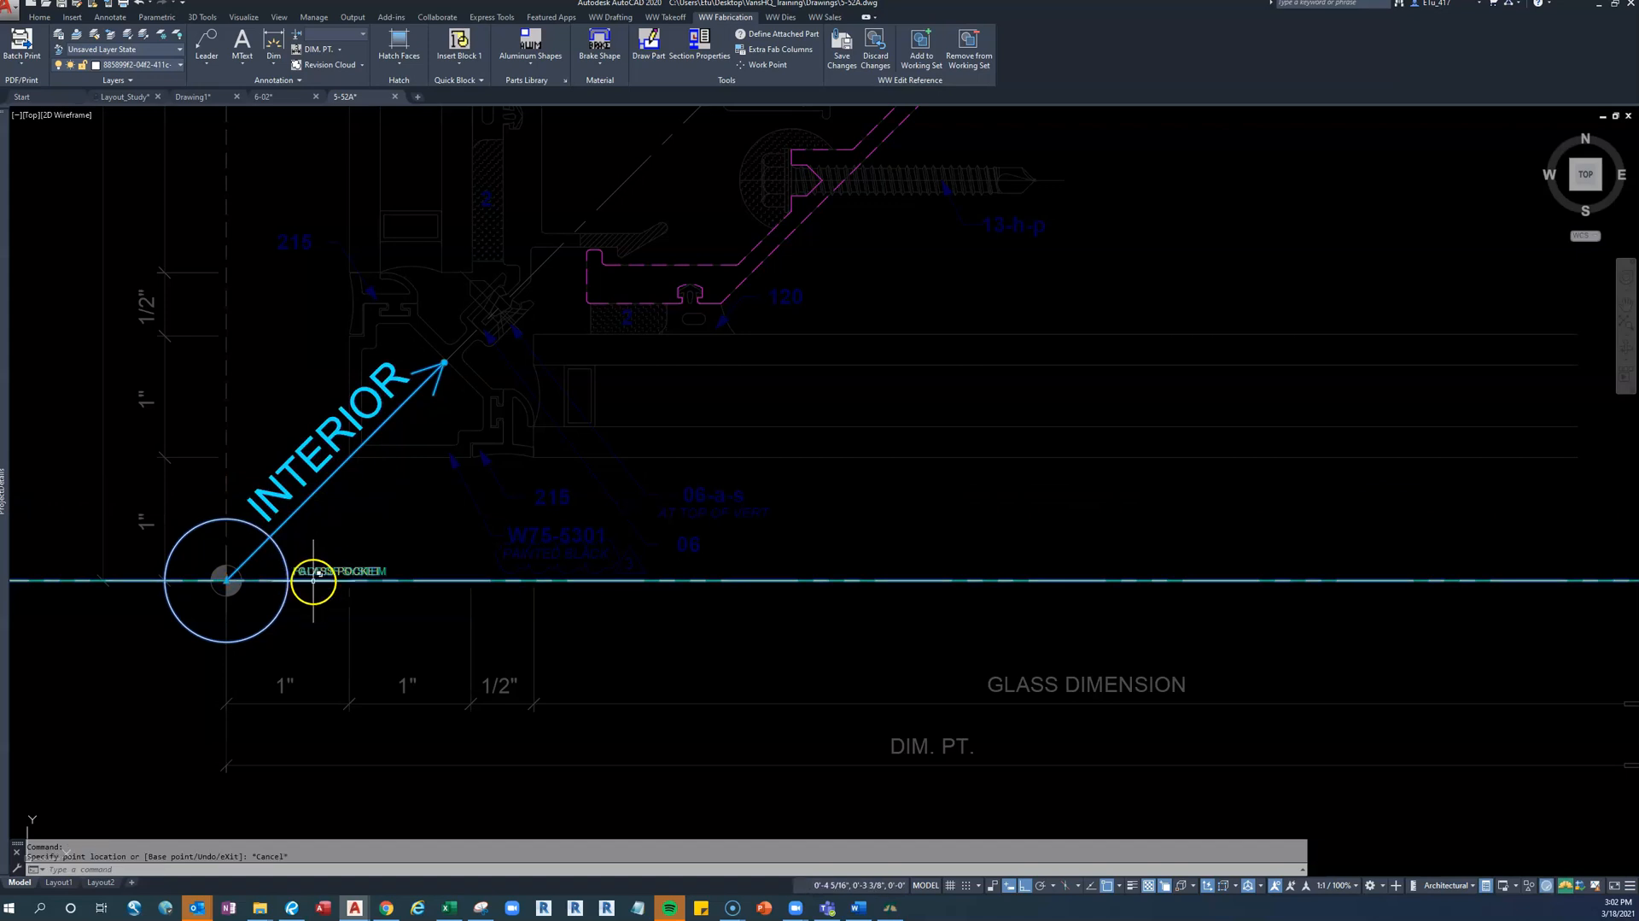
{"action": "left_click", "coordinate": [317, 579]}
{"action": "left_click", "coordinate": [376, 647]}
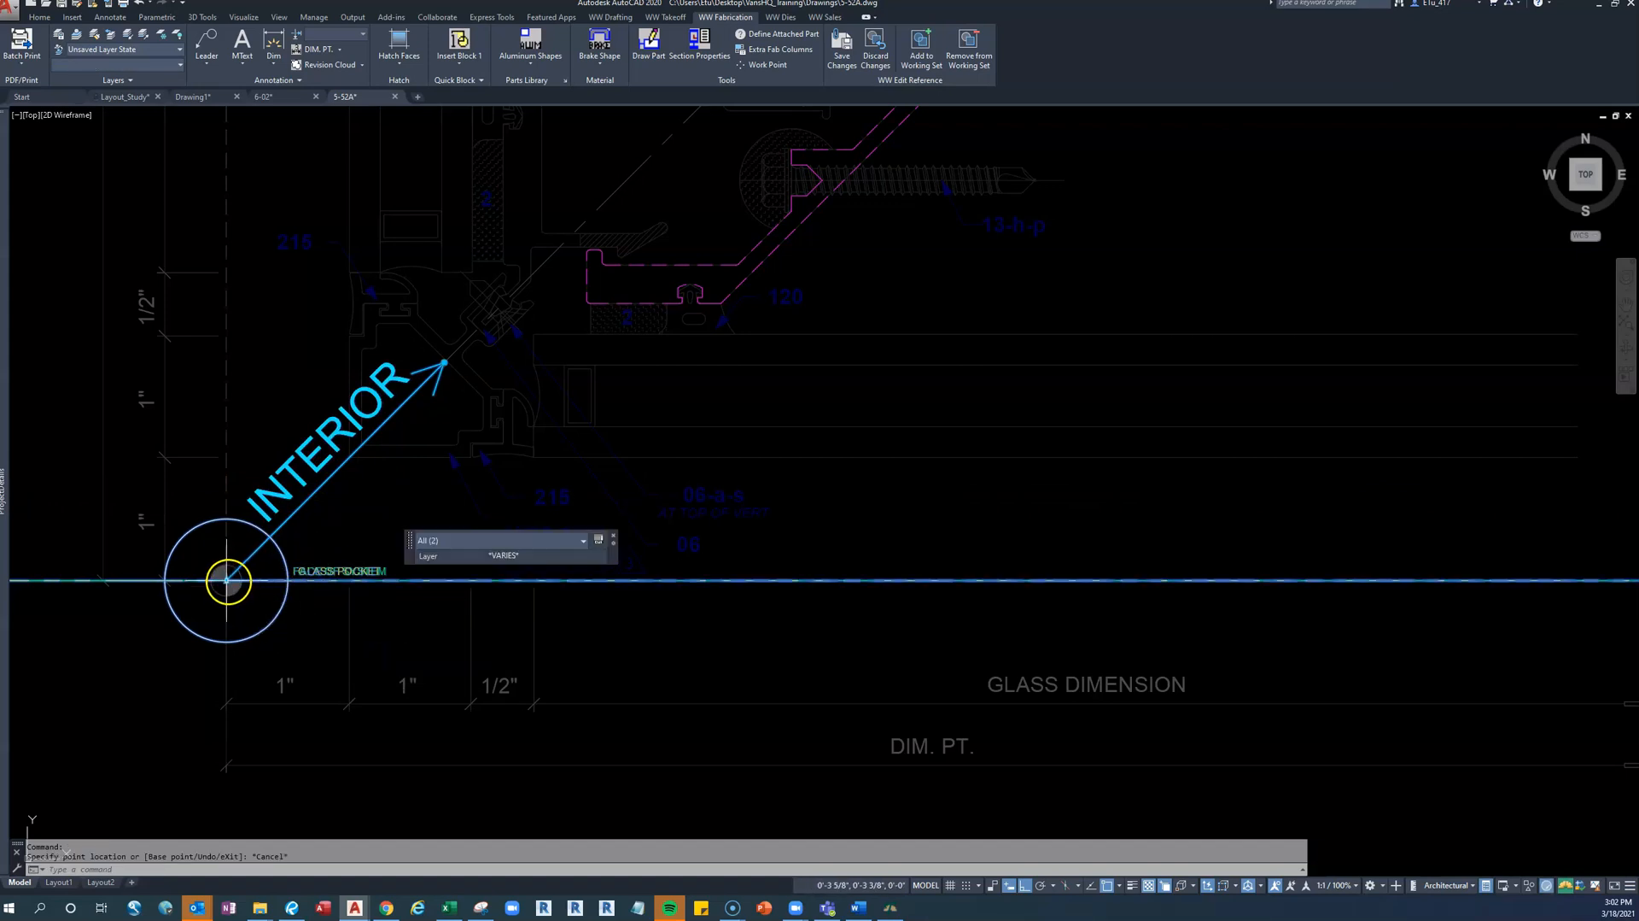
{"action": "left_click", "coordinate": [229, 584]}
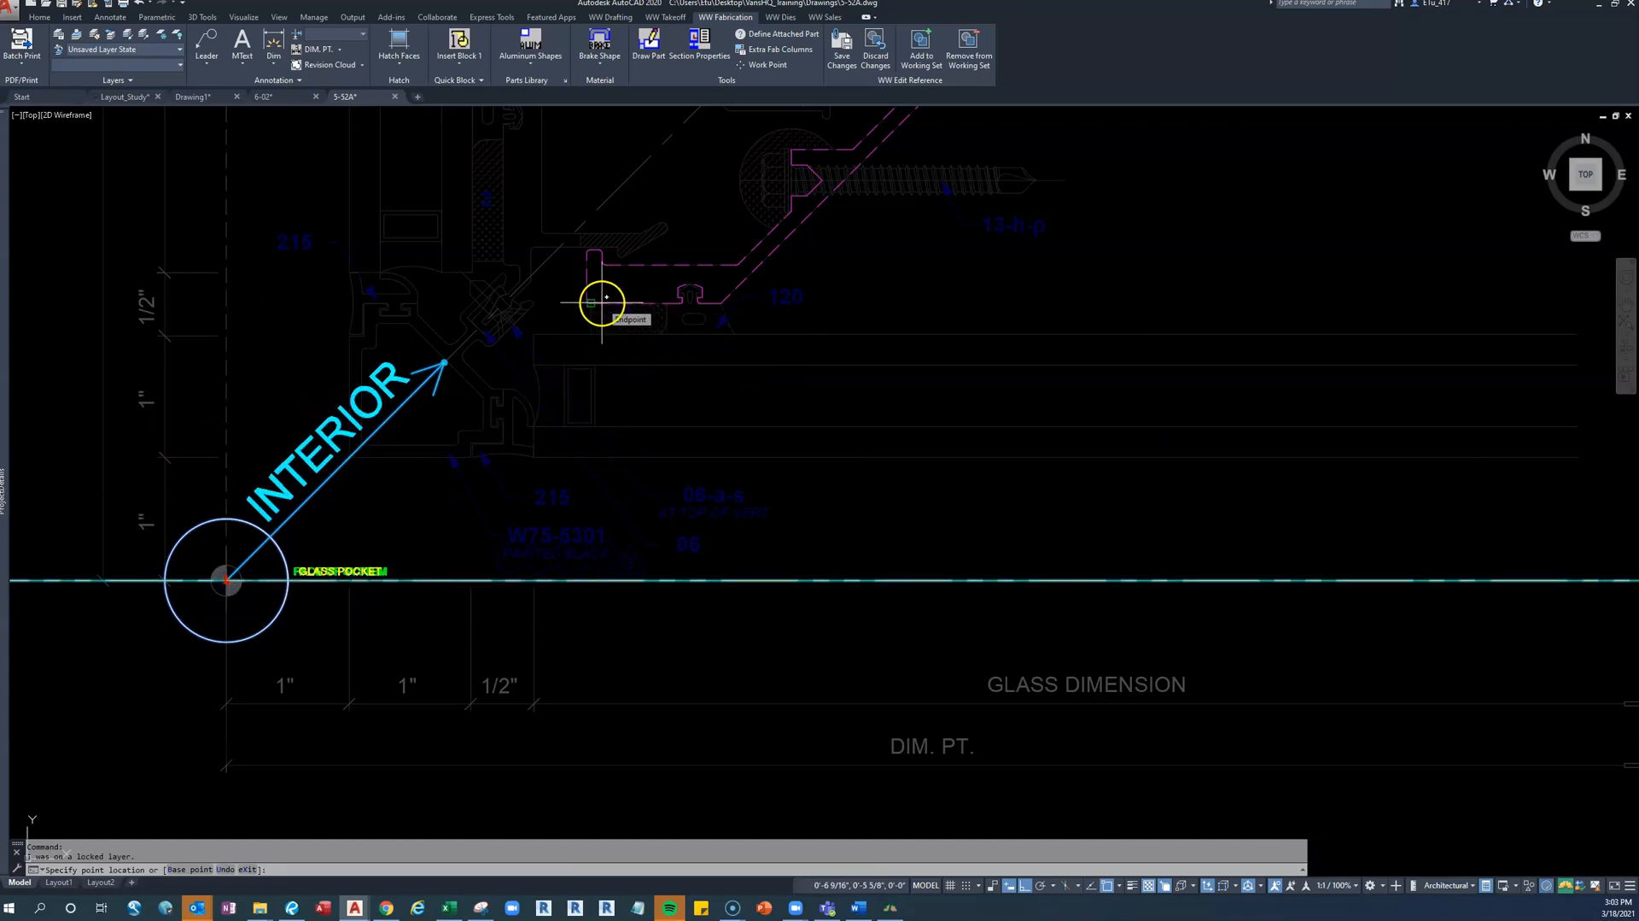
{"action": "scroll", "coordinate": [735, 307], "scroll_direction": "up", "scroll_amount": 5}
{"action": "left_click", "coordinate": [645, 294]}
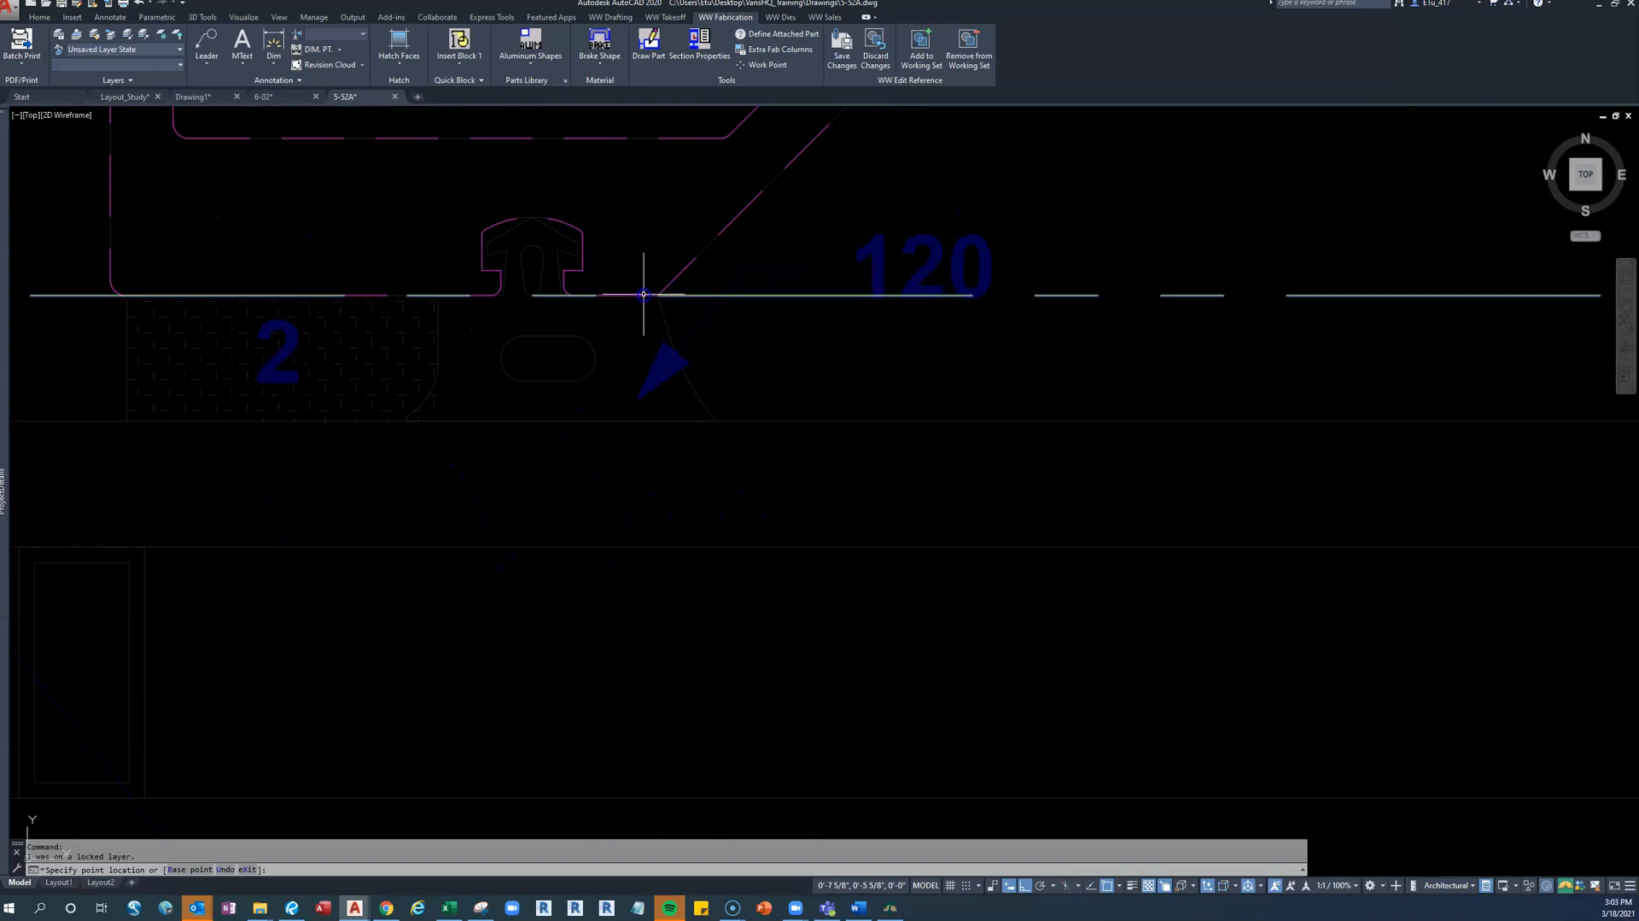
{"action": "scroll", "coordinate": [648, 405], "scroll_direction": "down", "scroll_amount": 5}
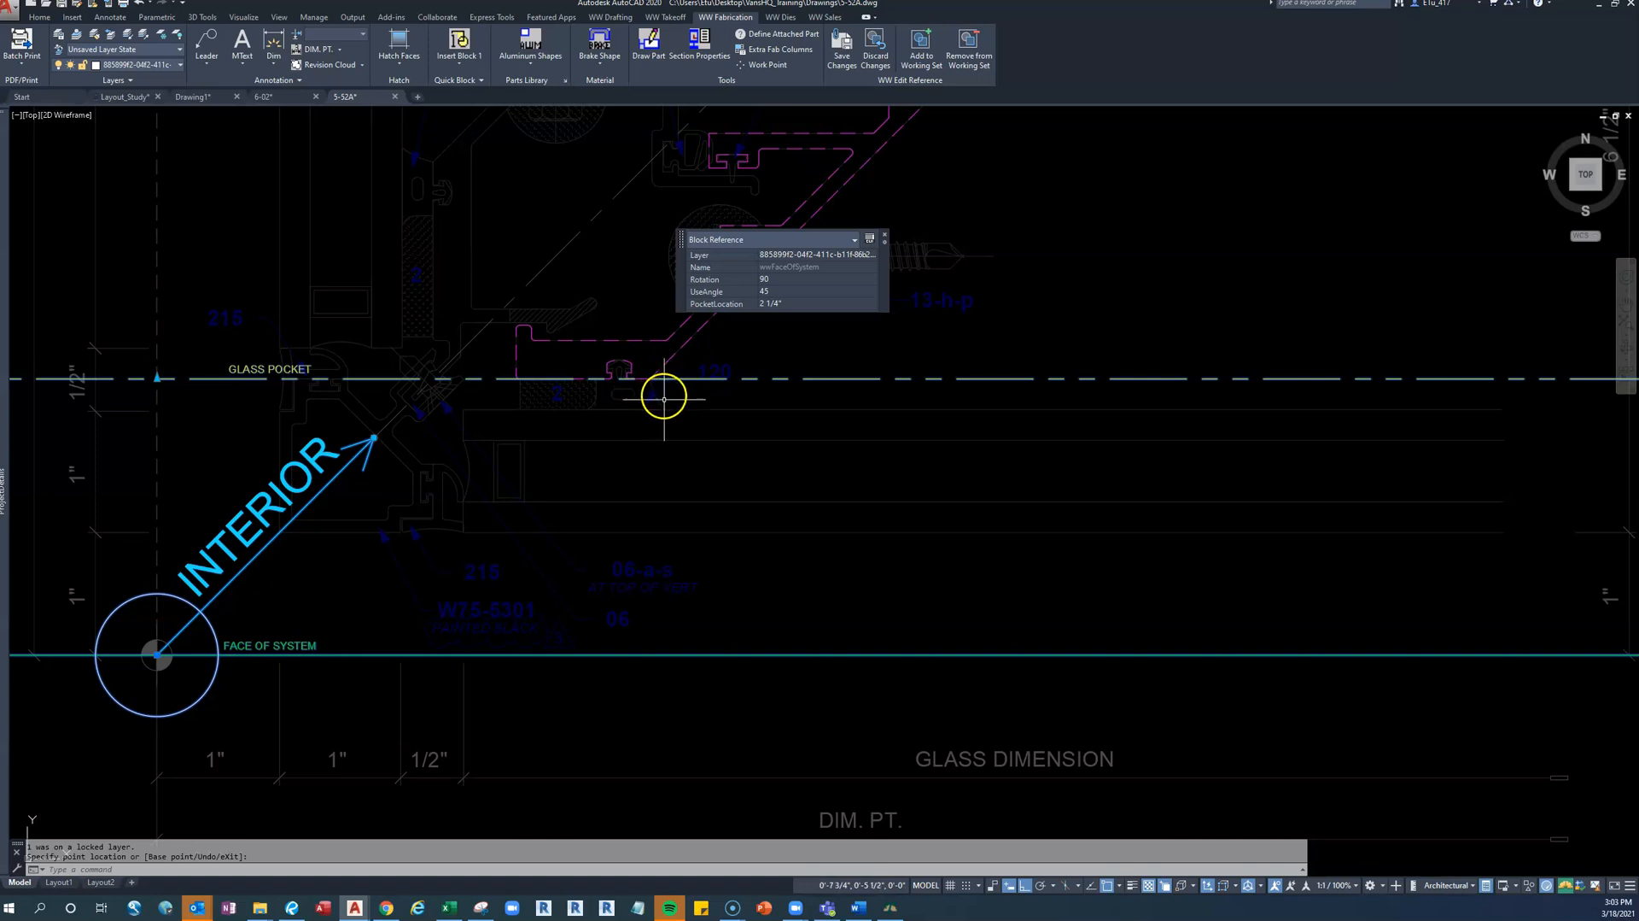
Save the edited head use layout back to its reference and apply the project details for 1\5.52A;L
{"action": "scroll", "coordinate": [663, 396], "scroll_direction": "down", "scroll_amount": 2}
{"action": "middle_click_drag", "start_coordinate": [681, 464], "coordinate": [602, 521]}
{"action": "left_click", "coordinate": [842, 47]}
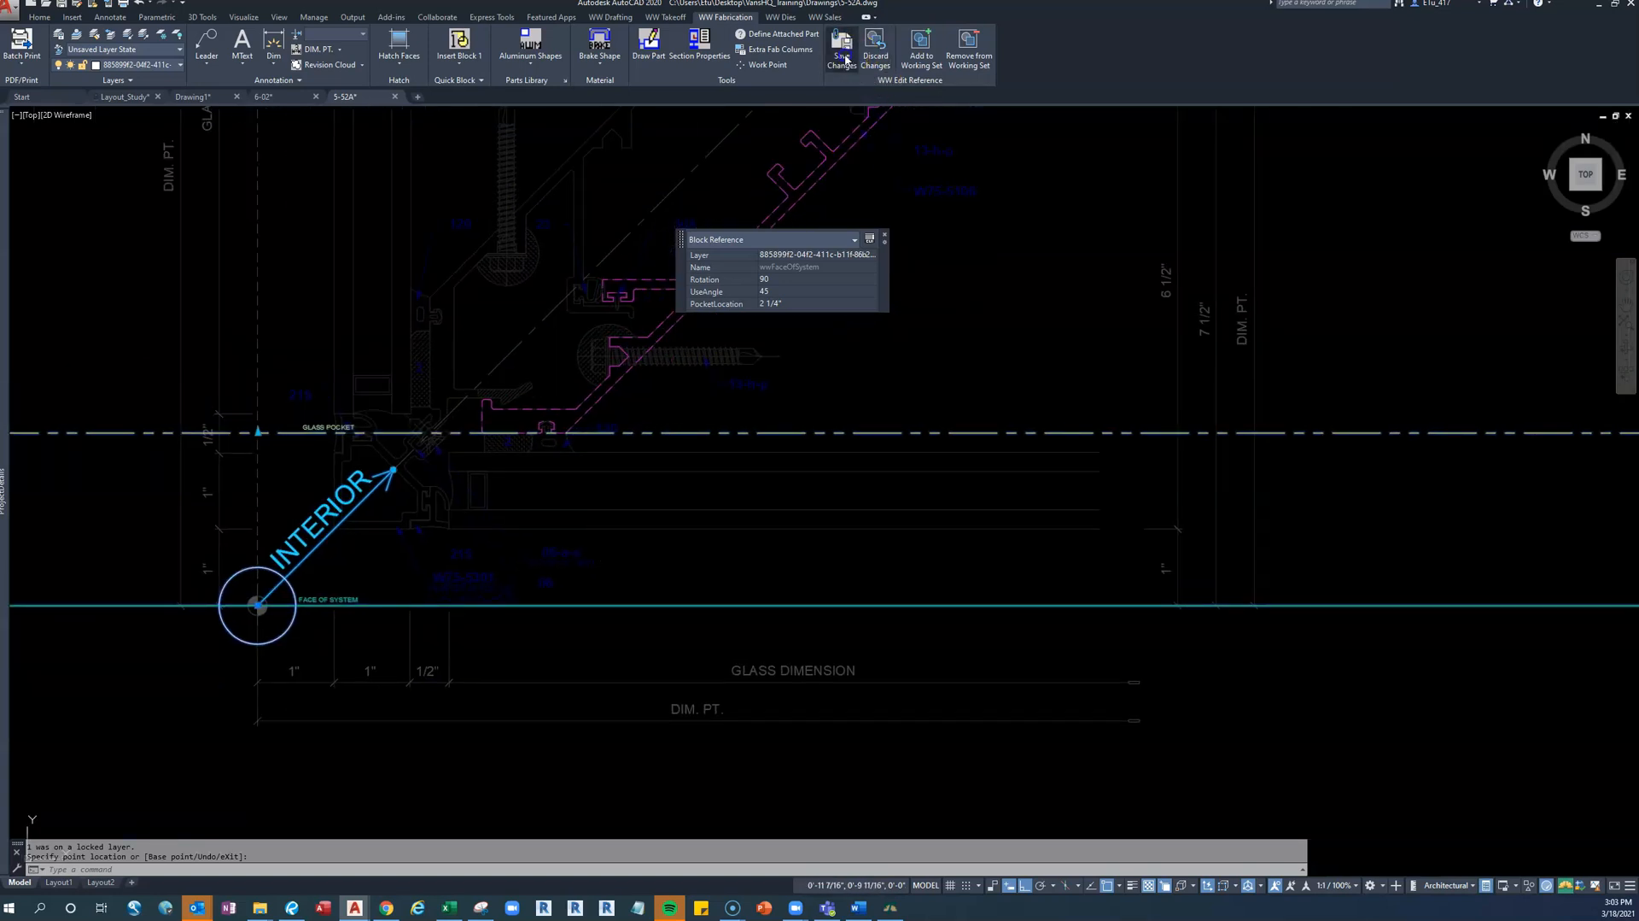
{"action": "left_click", "coordinate": [777, 484]}
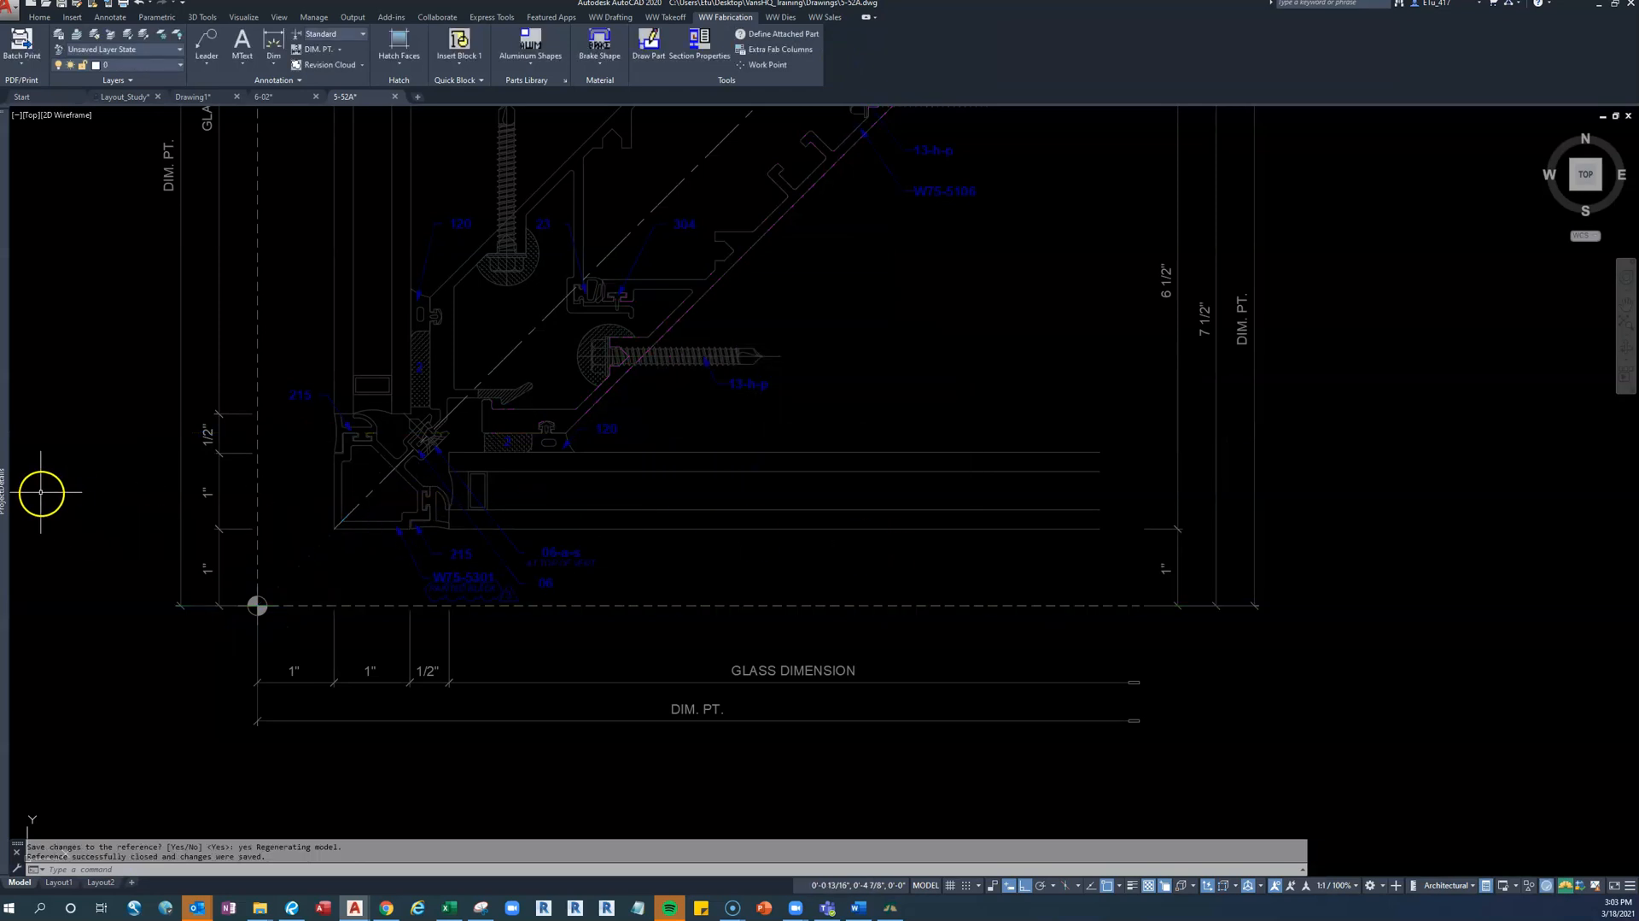
{"action": "mouse_move", "coordinate": [10, 480]}
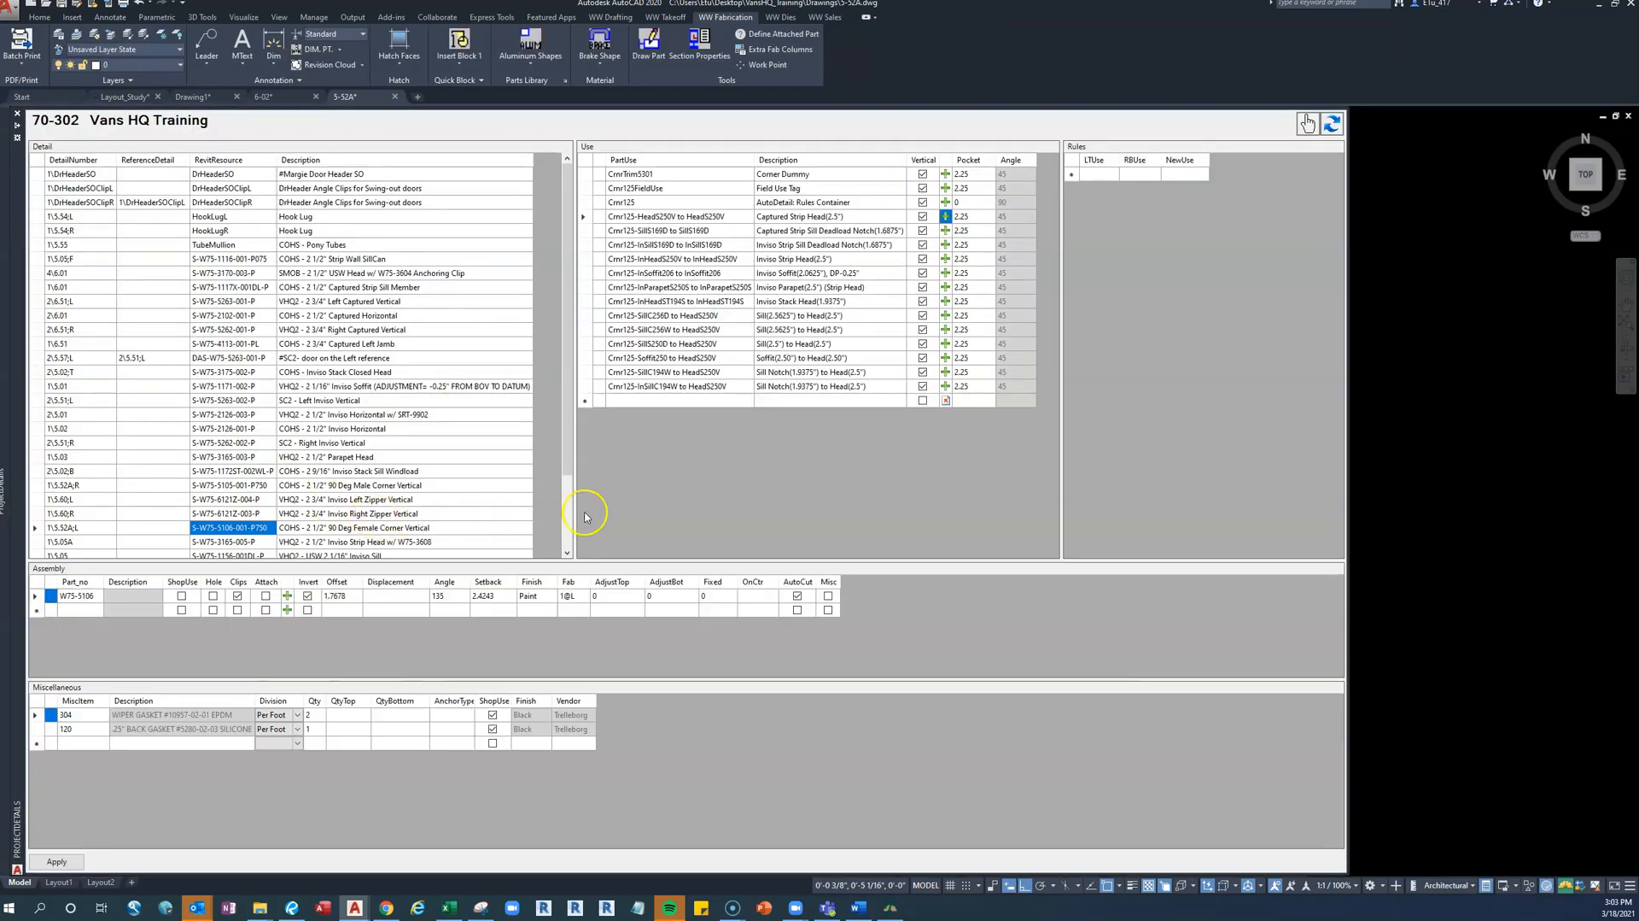
{"action": "left_click", "coordinate": [57, 861]}
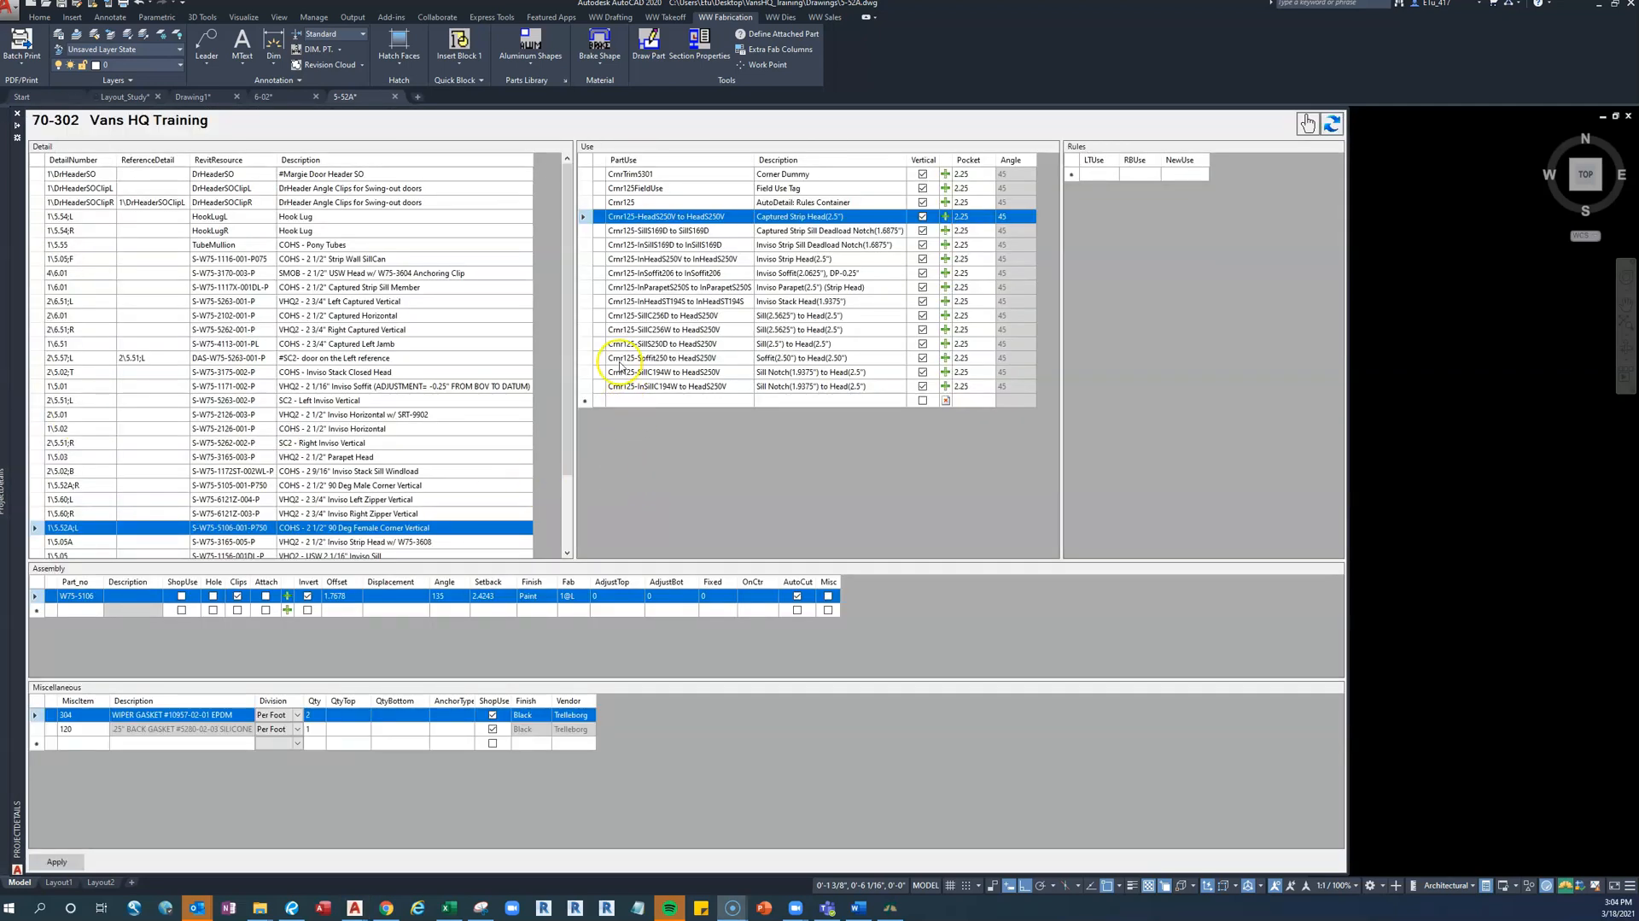
Show the assembly of the PF999028 Vert(2.75") to Vert(2.75") part use under detail 1\6.02 (S-W75-3170-007-P)
{"action": "scroll", "coordinate": [256, 523], "scroll_direction": "down", "scroll_amount": 2}
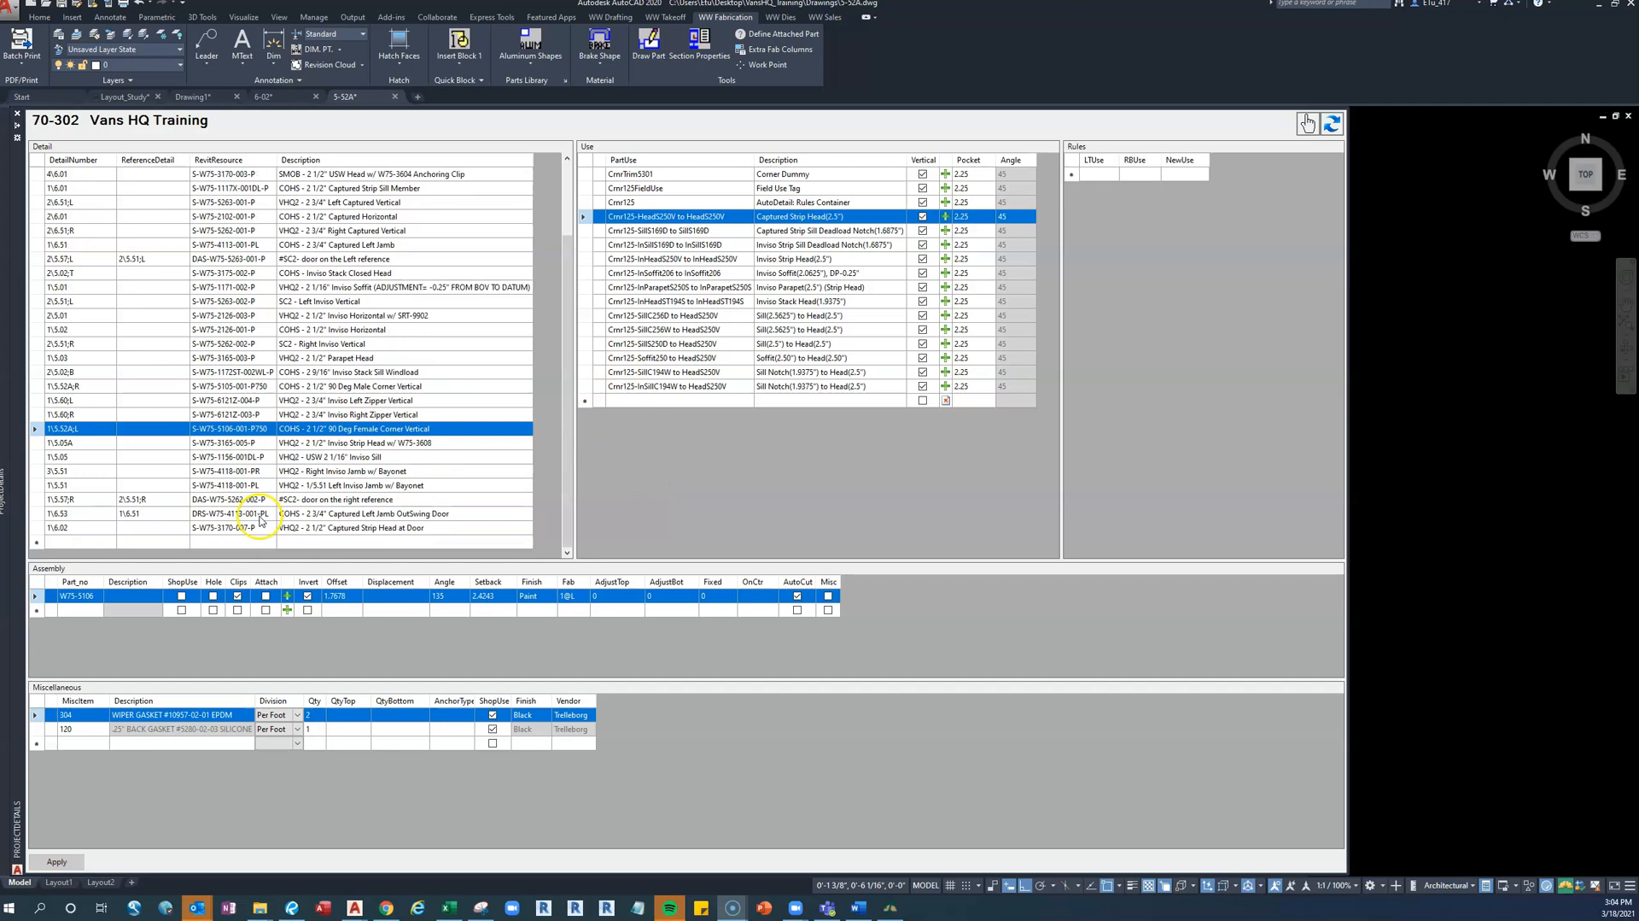
{"action": "left_click", "coordinate": [252, 527]}
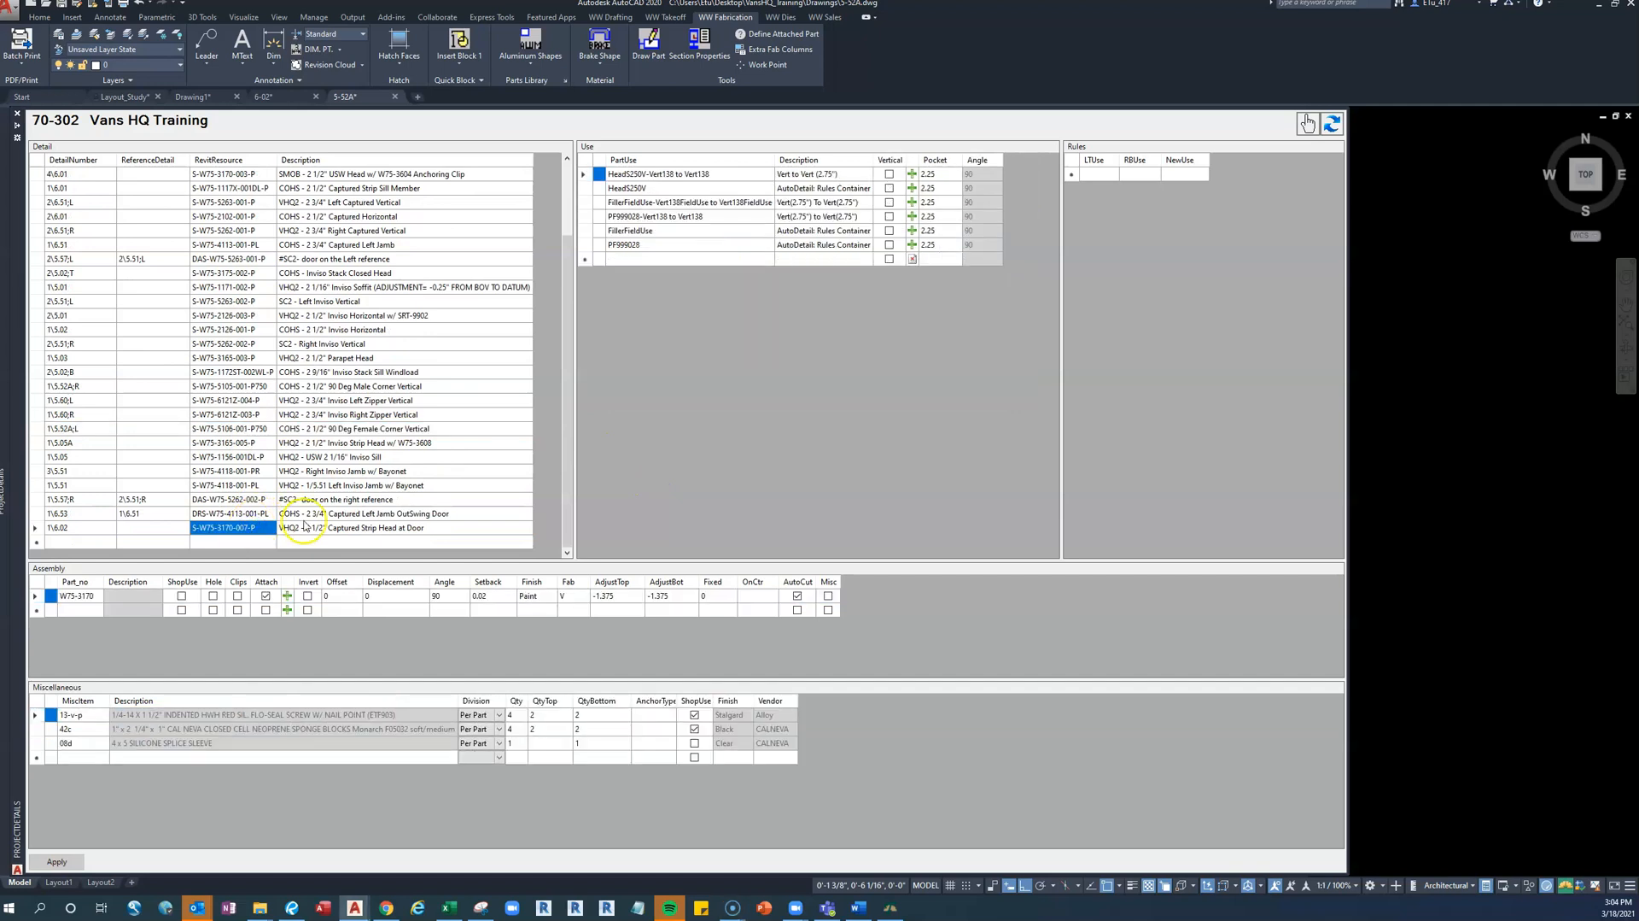
{"action": "left_click", "coordinate": [653, 217]}
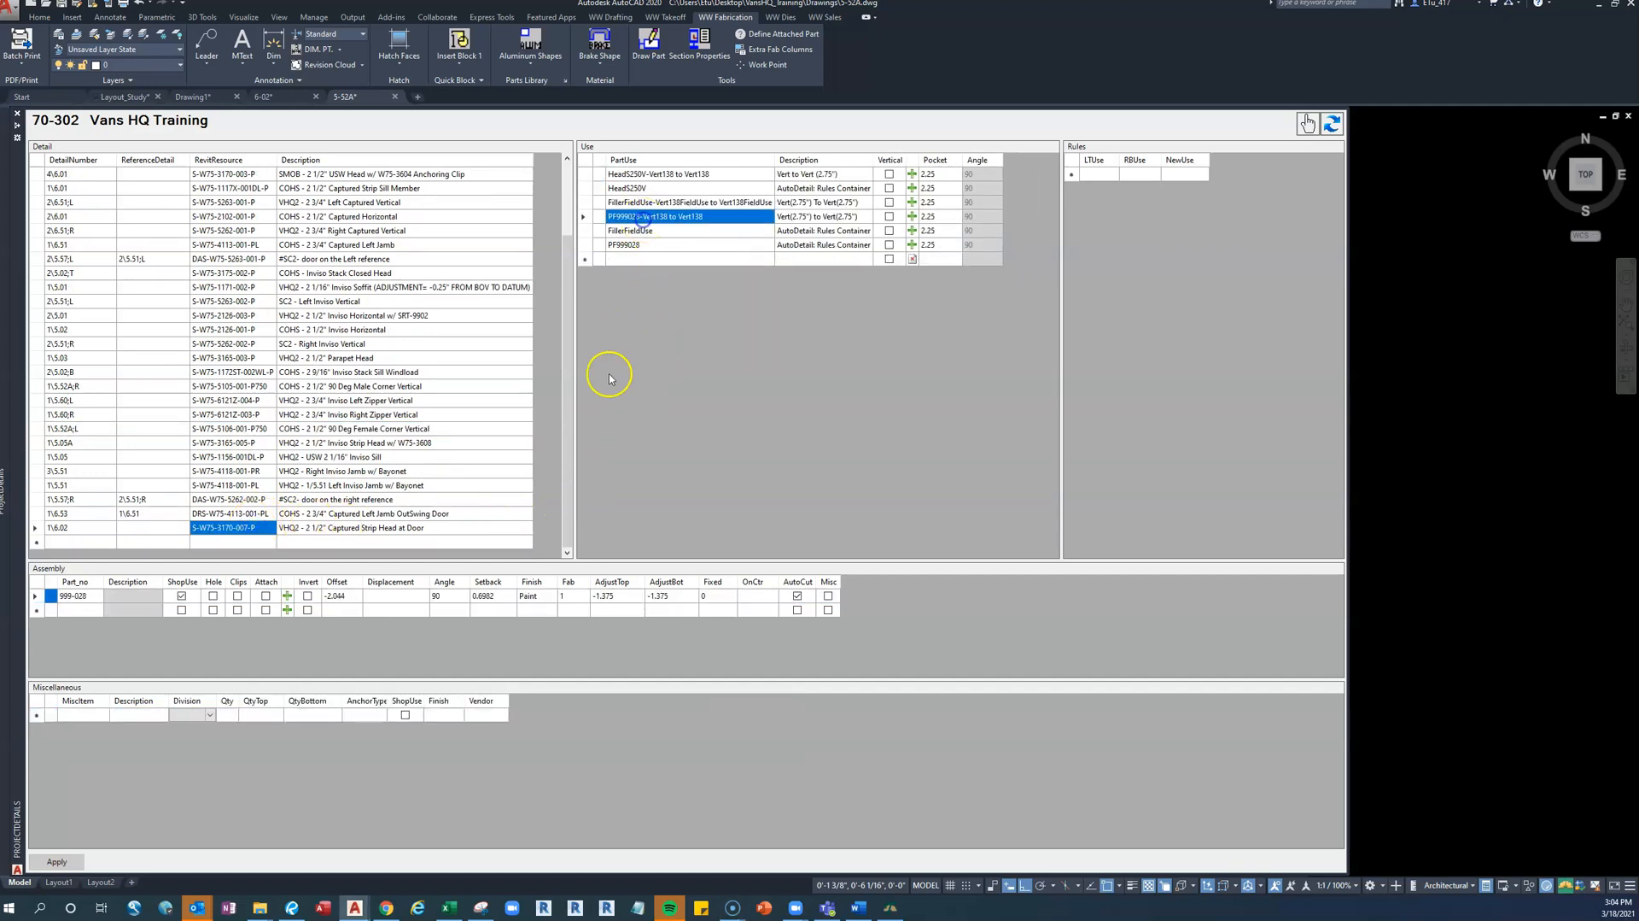